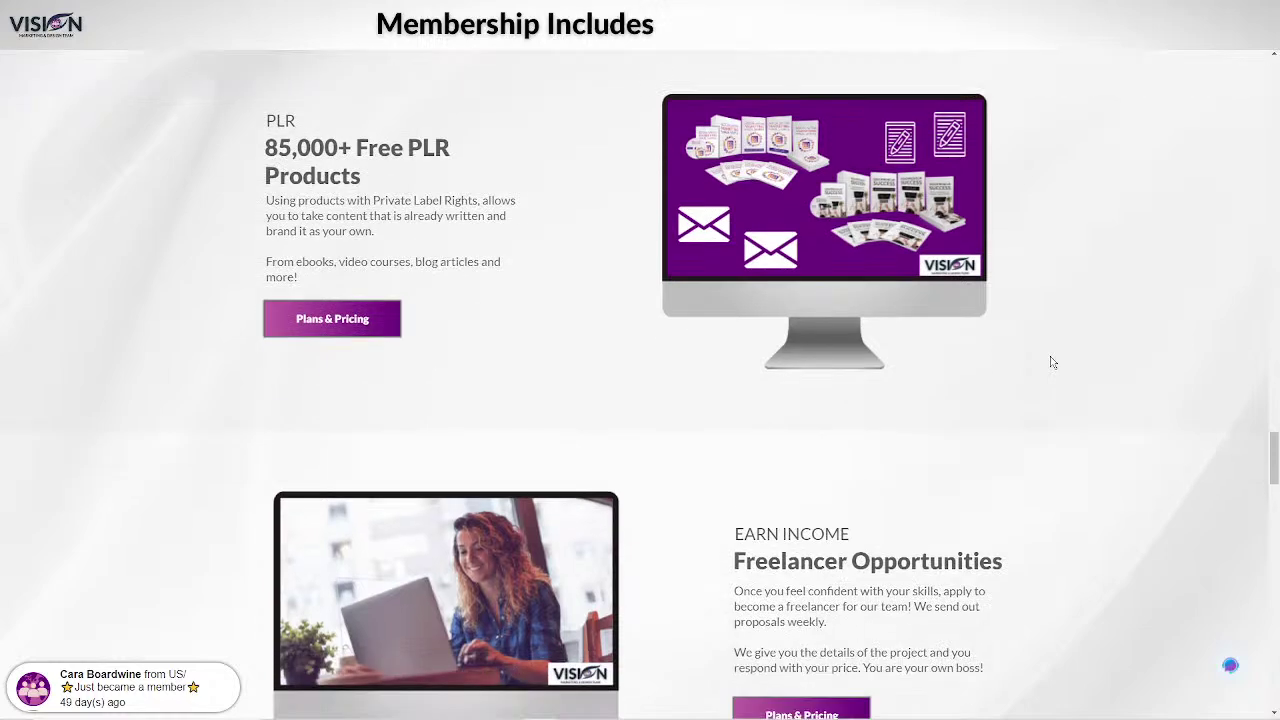
{"action": "scroll", "coordinate": [1055, 373], "scroll_direction": "down", "scroll_amount": 1}
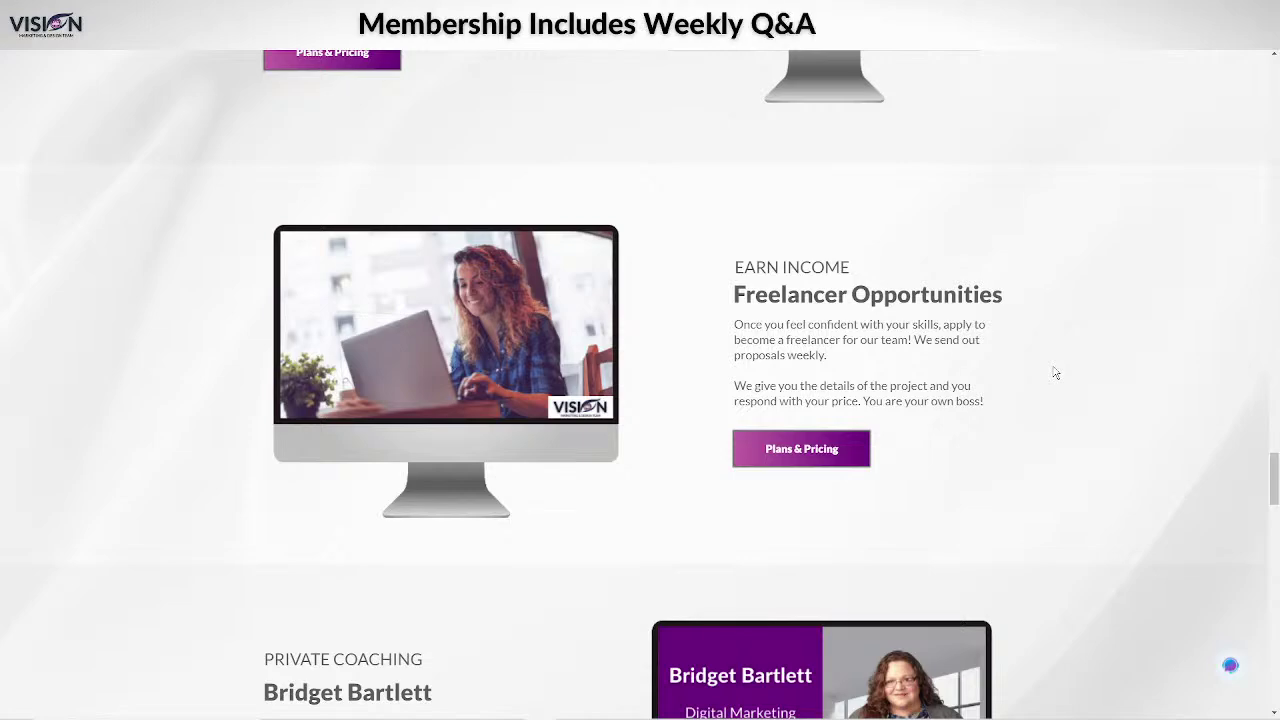
Scroll down the Vision Marketing page to the Team Vision membership plans.
{"action": "scroll", "coordinate": [1055, 373], "scroll_direction": "down", "scroll_amount": 3}
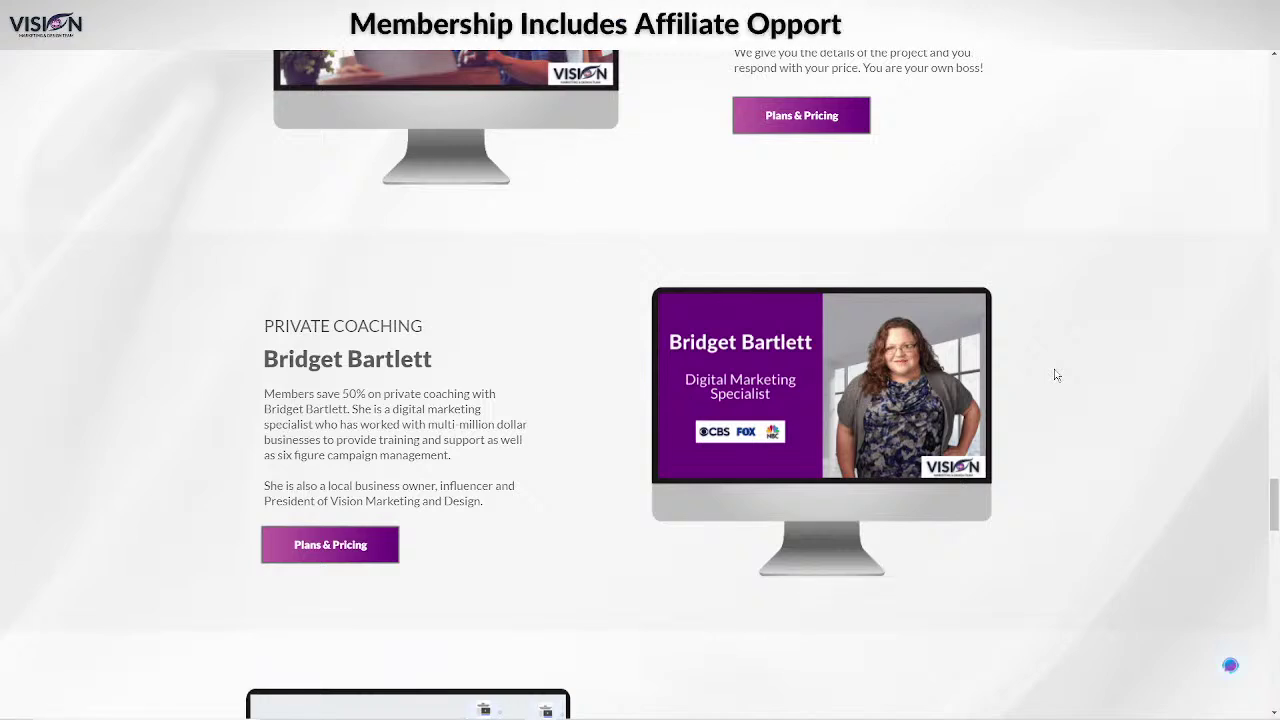
{"action": "scroll", "coordinate": [1056, 375], "scroll_direction": "down", "scroll_amount": 1}
{"action": "scroll", "coordinate": [1056, 375], "scroll_direction": "down", "scroll_amount": 1}
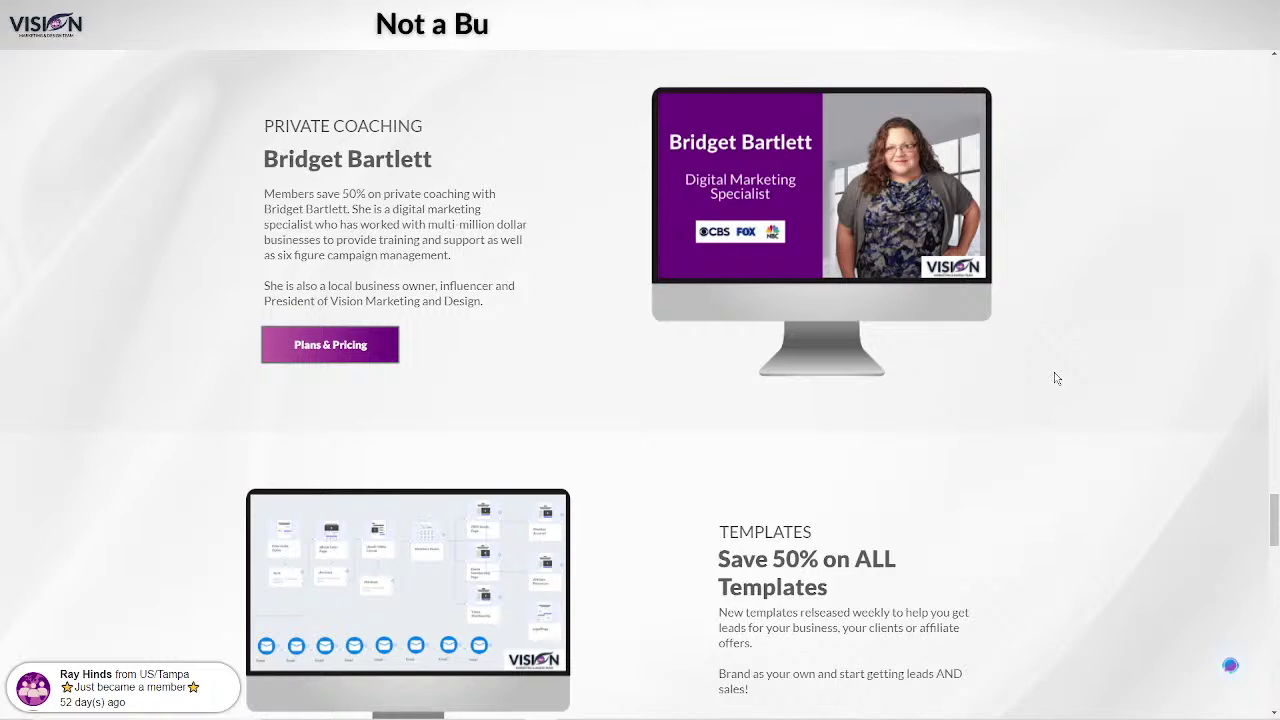
{"action": "scroll", "coordinate": [1057, 378], "scroll_direction": "down", "scroll_amount": 6}
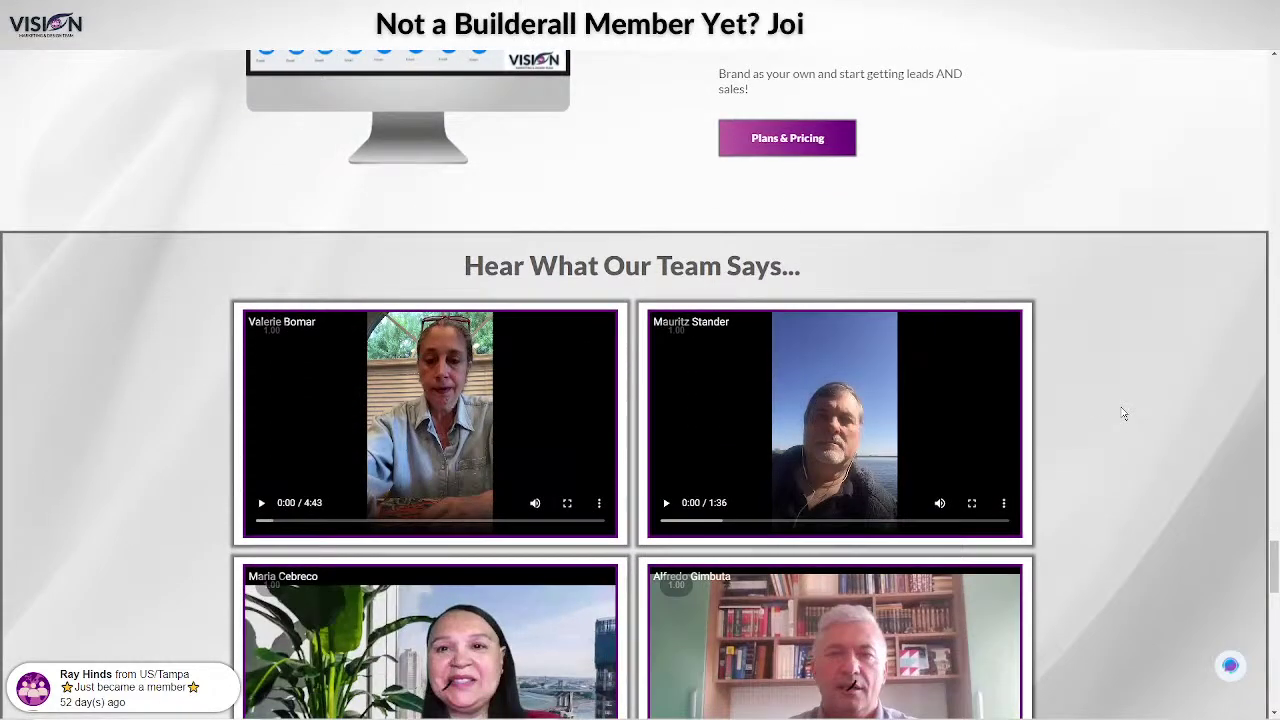
{"action": "scroll", "coordinate": [1123, 413], "scroll_direction": "down", "scroll_amount": 1}
{"action": "scroll", "coordinate": [1123, 413], "scroll_direction": "down", "scroll_amount": 3}
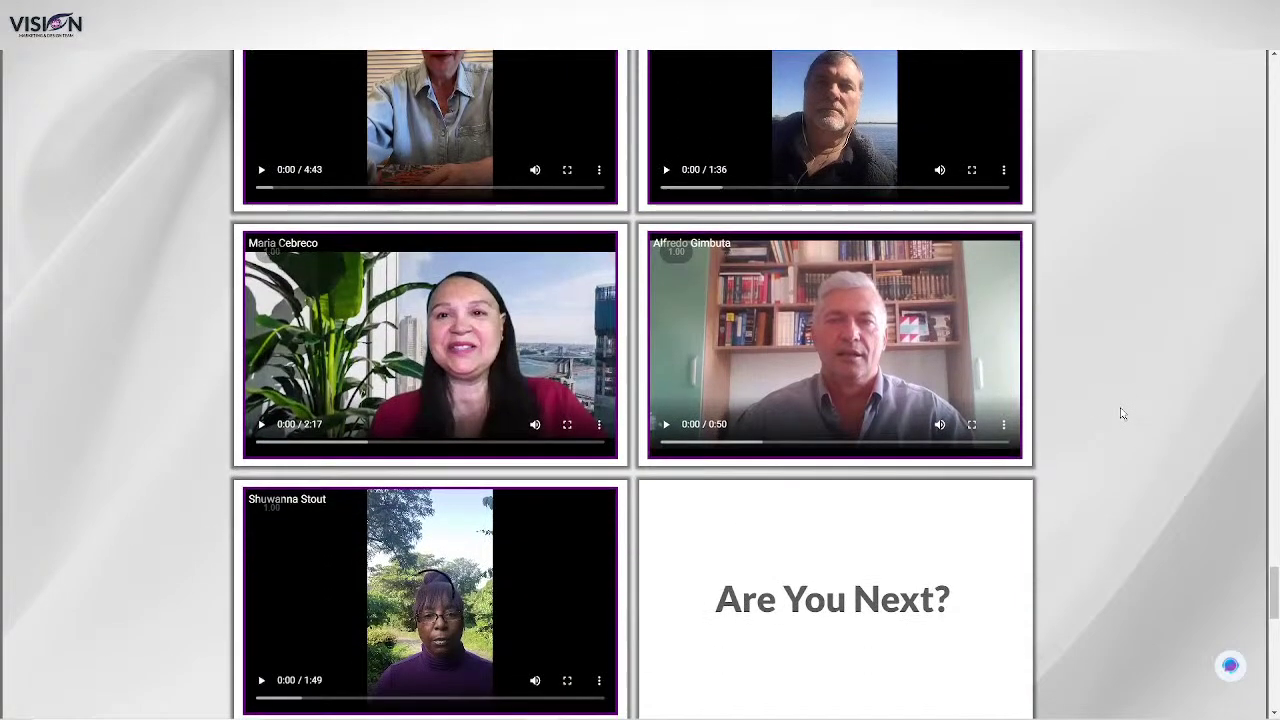
{"action": "scroll", "coordinate": [1114, 412], "scroll_direction": "down", "scroll_amount": 3}
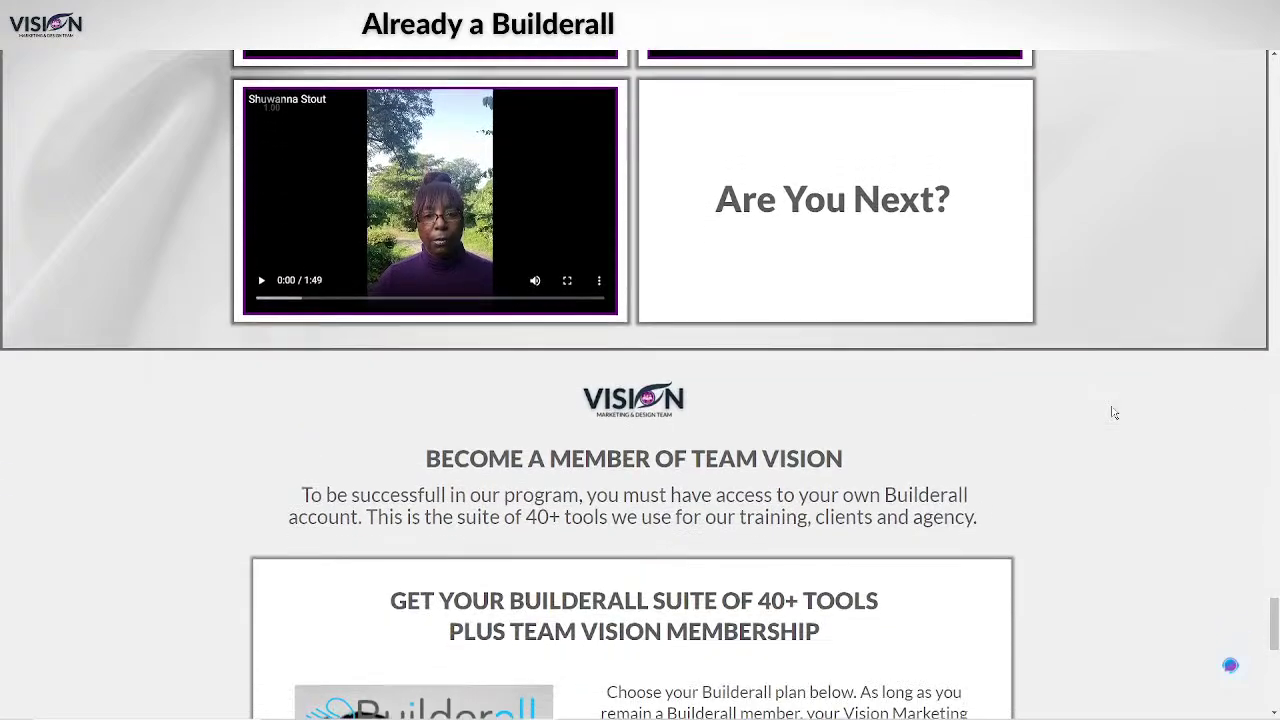
{"action": "scroll", "coordinate": [1114, 412], "scroll_direction": "down", "scroll_amount": 2}
{"action": "scroll", "coordinate": [1114, 412], "scroll_direction": "down", "scroll_amount": 2}
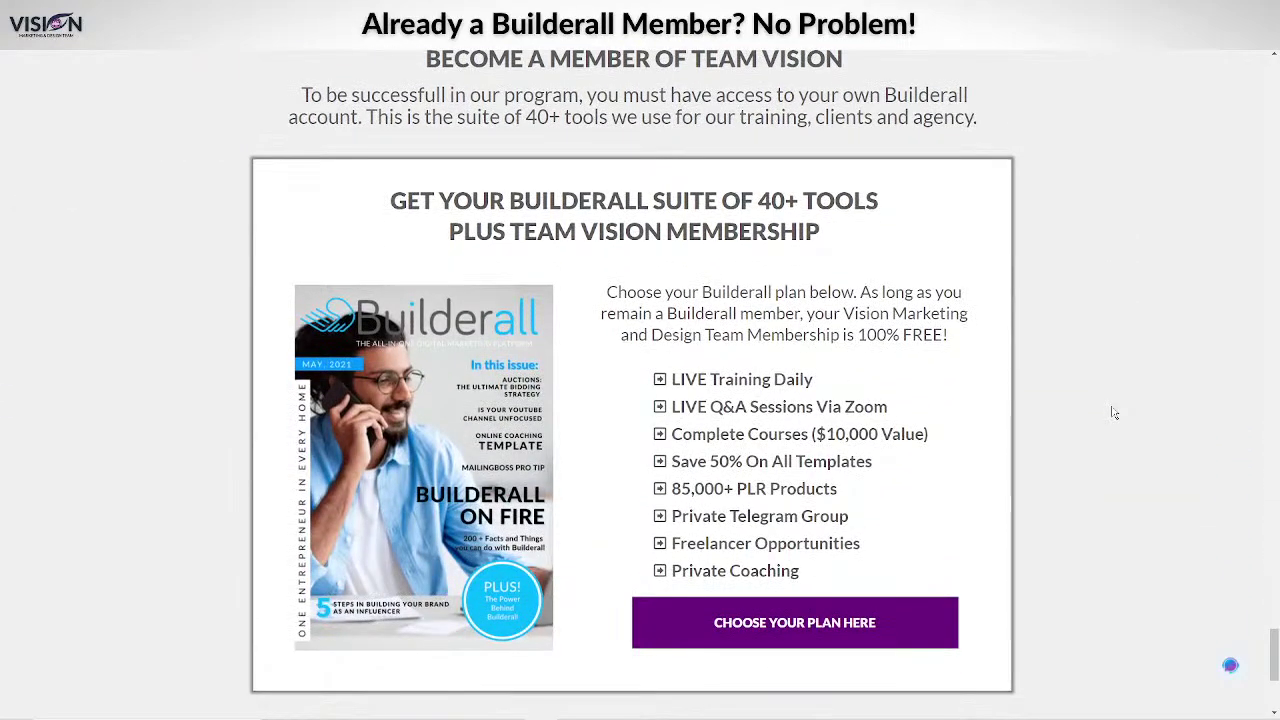
{"action": "scroll", "coordinate": [1078, 534], "scroll_direction": "down", "scroll_amount": 1}
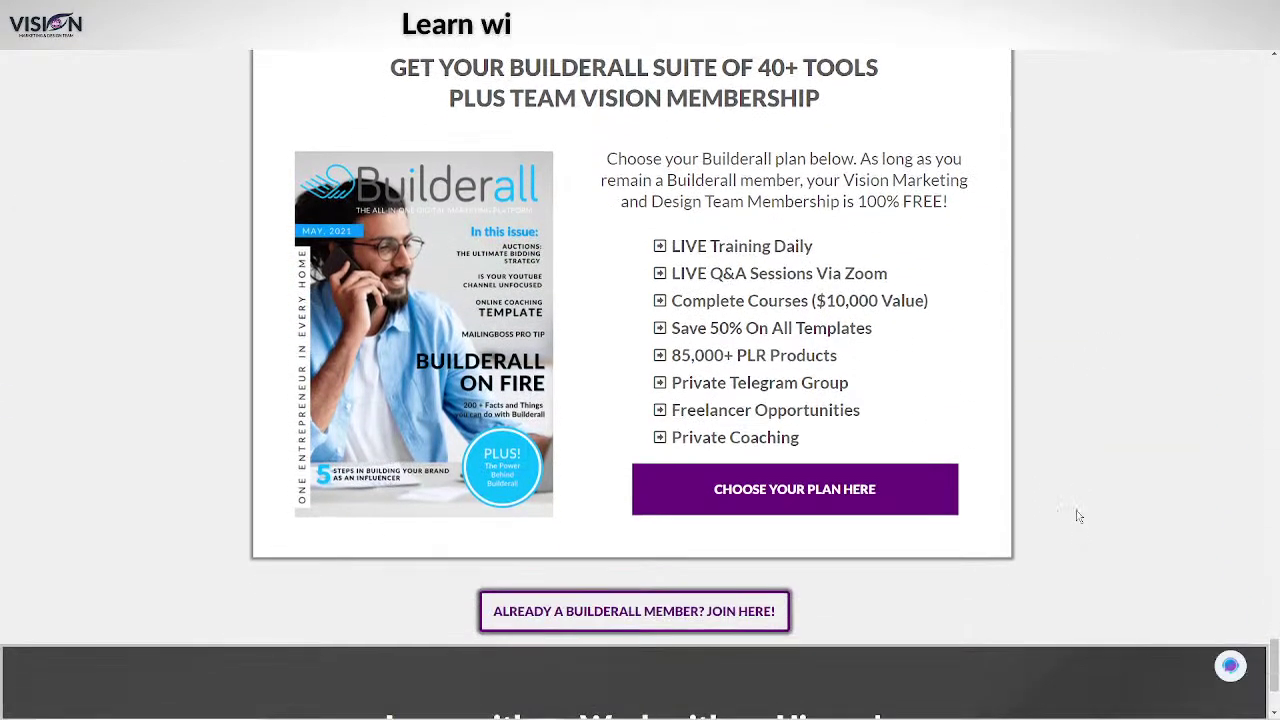
{"action": "scroll", "coordinate": [1068, 370], "scroll_direction": "up", "scroll_amount": 1}
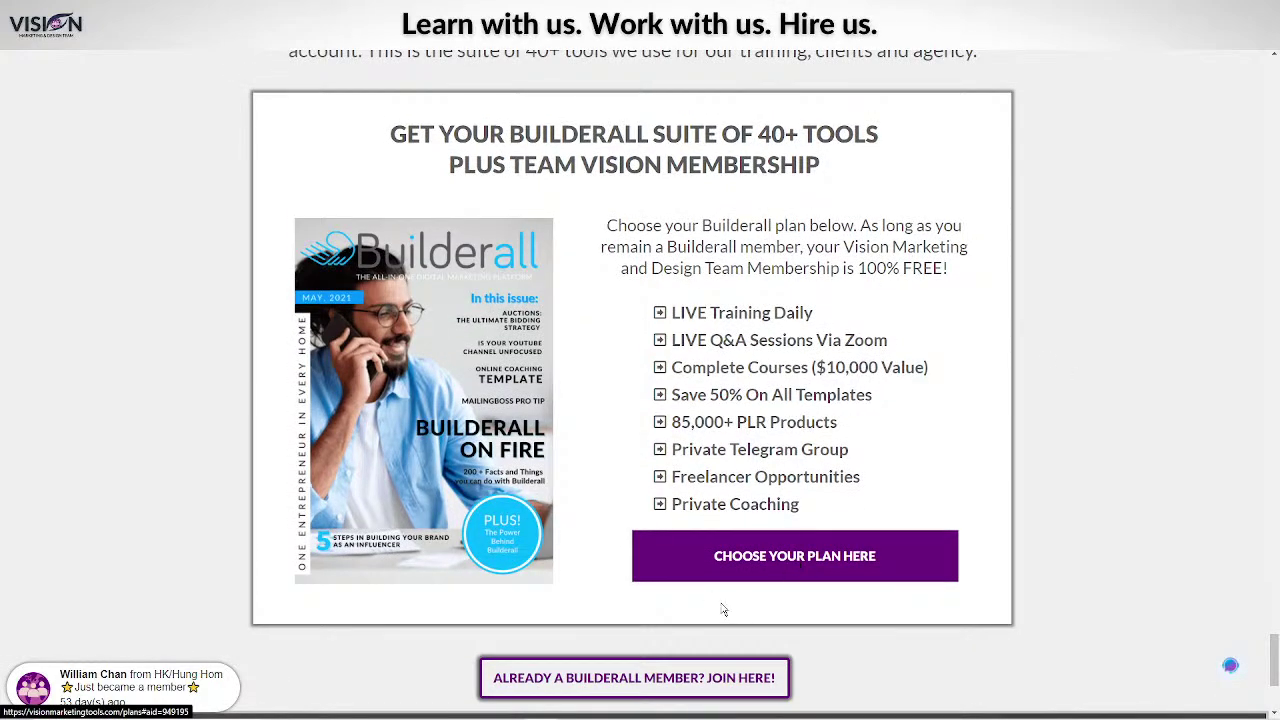
{"action": "scroll", "coordinate": [1000, 620], "scroll_direction": "down", "scroll_amount": 2}
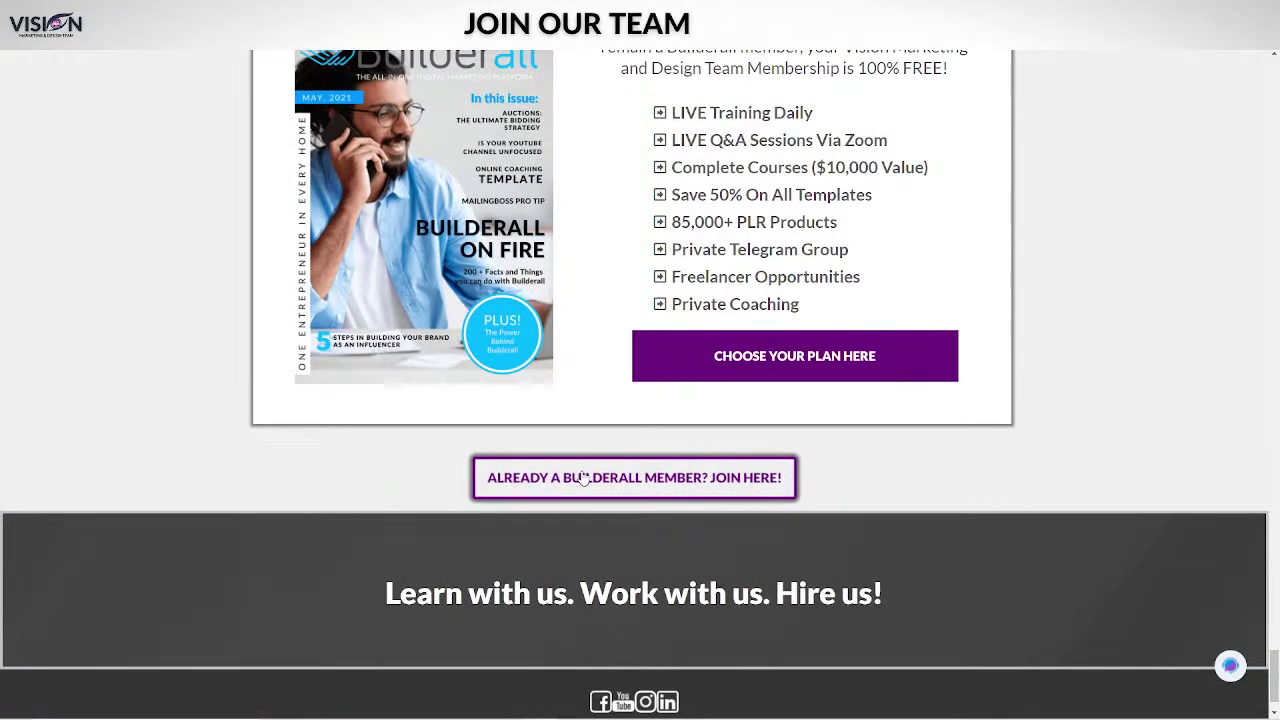
Reveal the $47/month plan for existing Builderall members, then return to the home page tab.
{"action": "left_click", "coordinate": [583, 478]}
{"action": "scroll", "coordinate": [1046, 485], "scroll_direction": "down", "scroll_amount": 3}
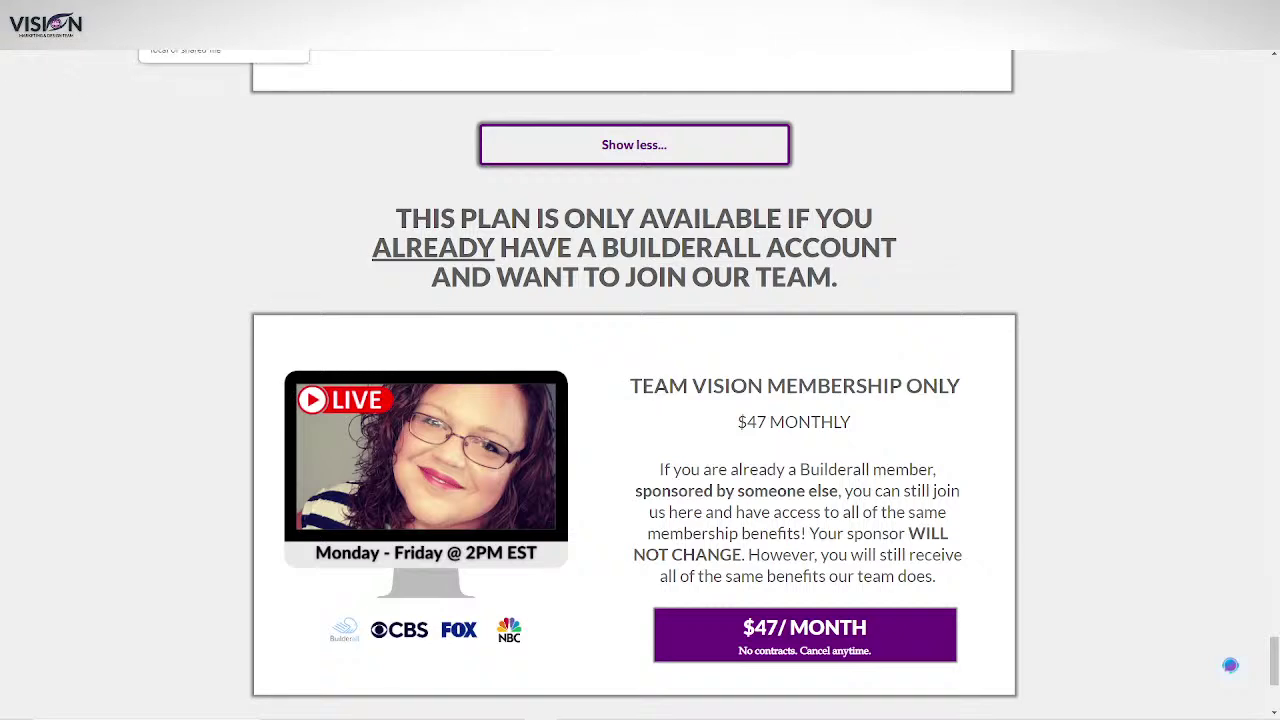
{"action": "left_click", "coordinate": [195, 12]}
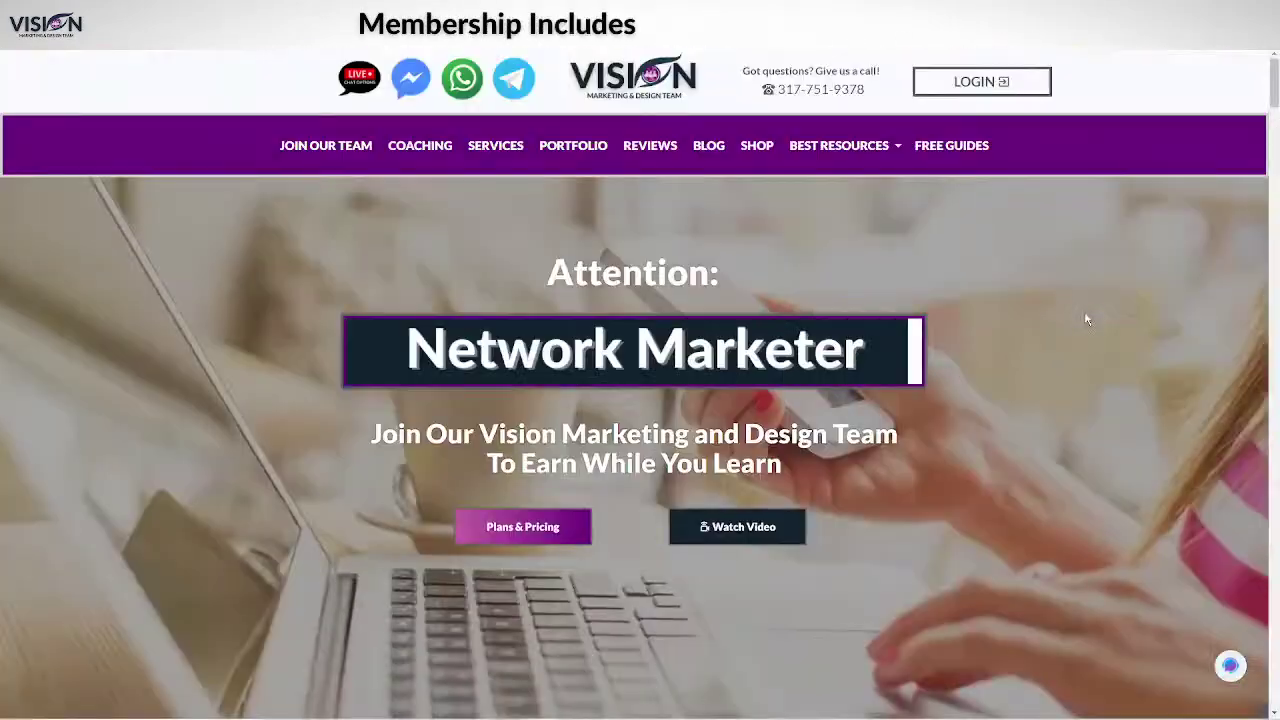
Log in and open the Team Vision Members area's daily LIVE Broadcast.
{"action": "left_click", "coordinate": [988, 84]}
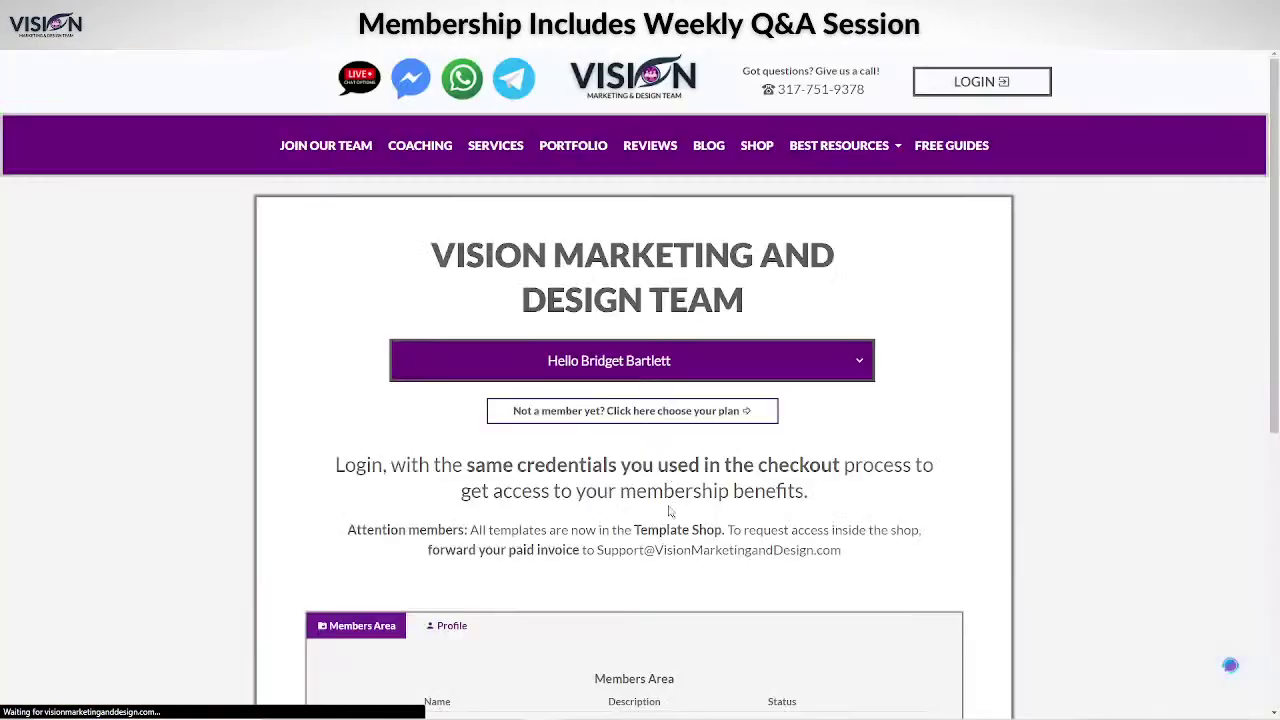
{"action": "scroll", "coordinate": [960, 529], "scroll_direction": "down", "scroll_amount": 5}
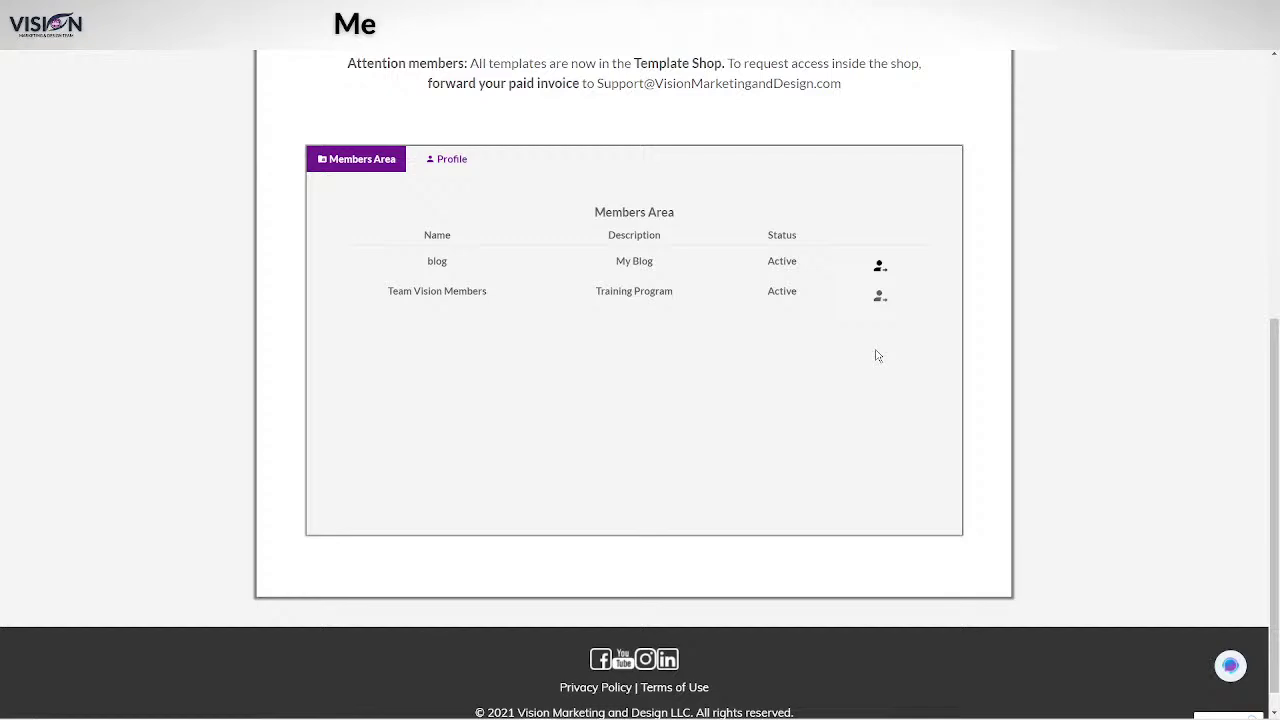
{"action": "left_click", "coordinate": [882, 297]}
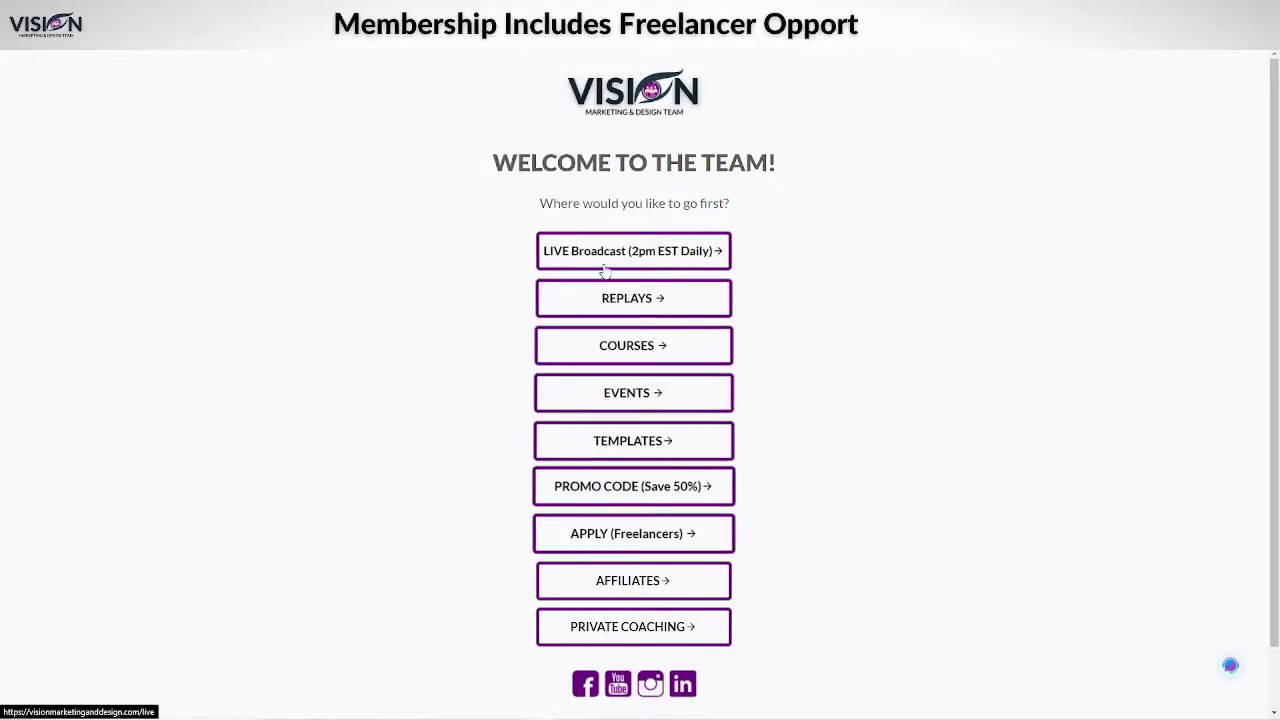
{"action": "left_click", "coordinate": [654, 261]}
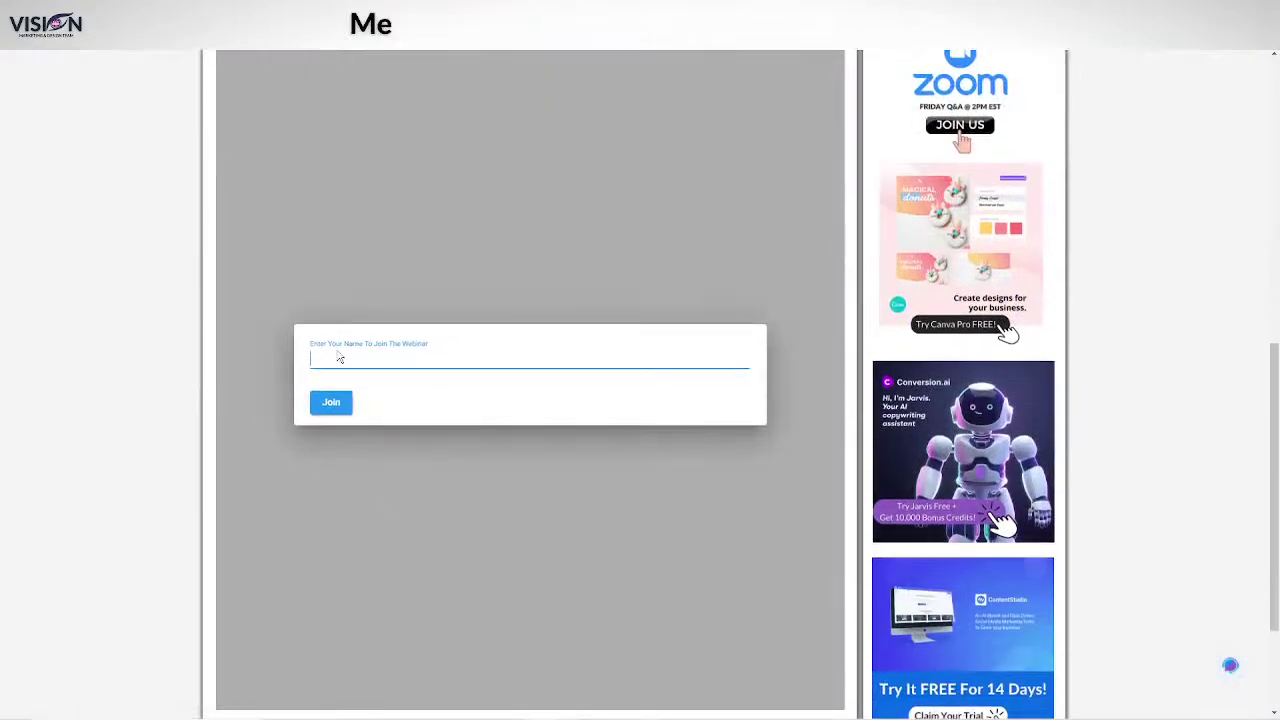
Join the live training webinar under the member's autofilled name and browse the webinar page.
{"action": "left_click", "coordinate": [366, 360]}
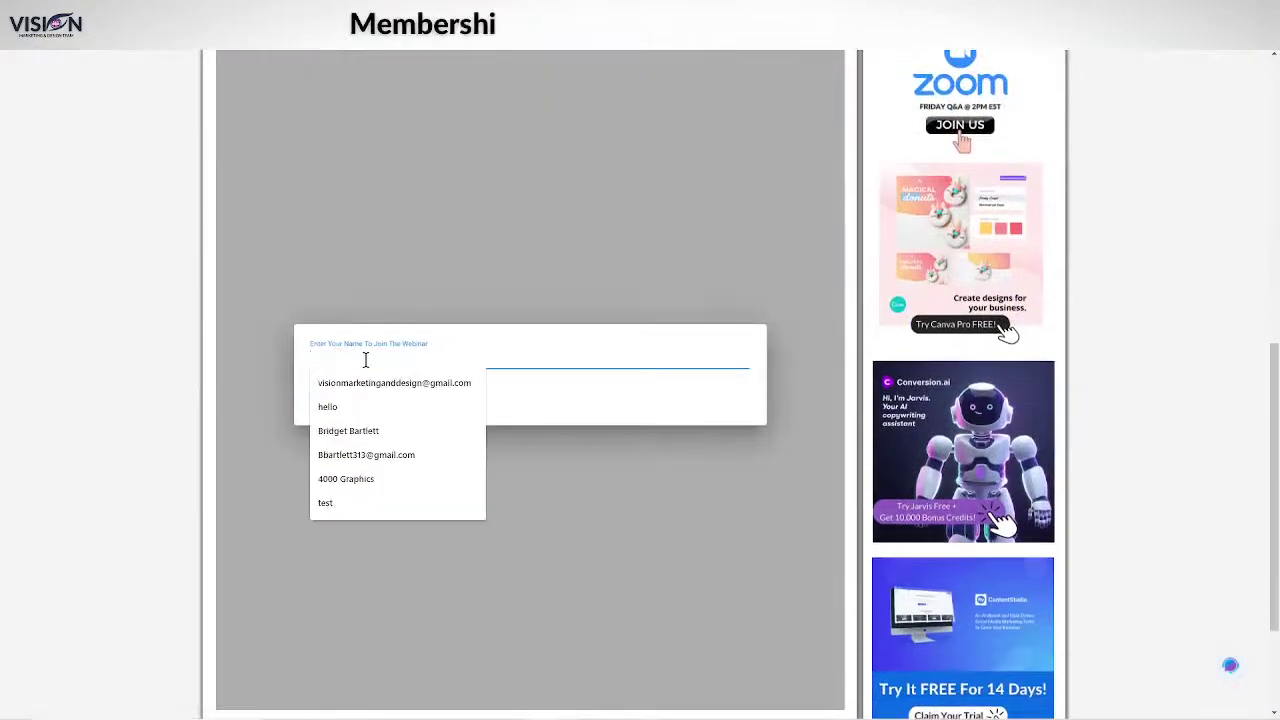
{"action": "left_click", "coordinate": [348, 430]}
{"action": "left_click", "coordinate": [329, 403]}
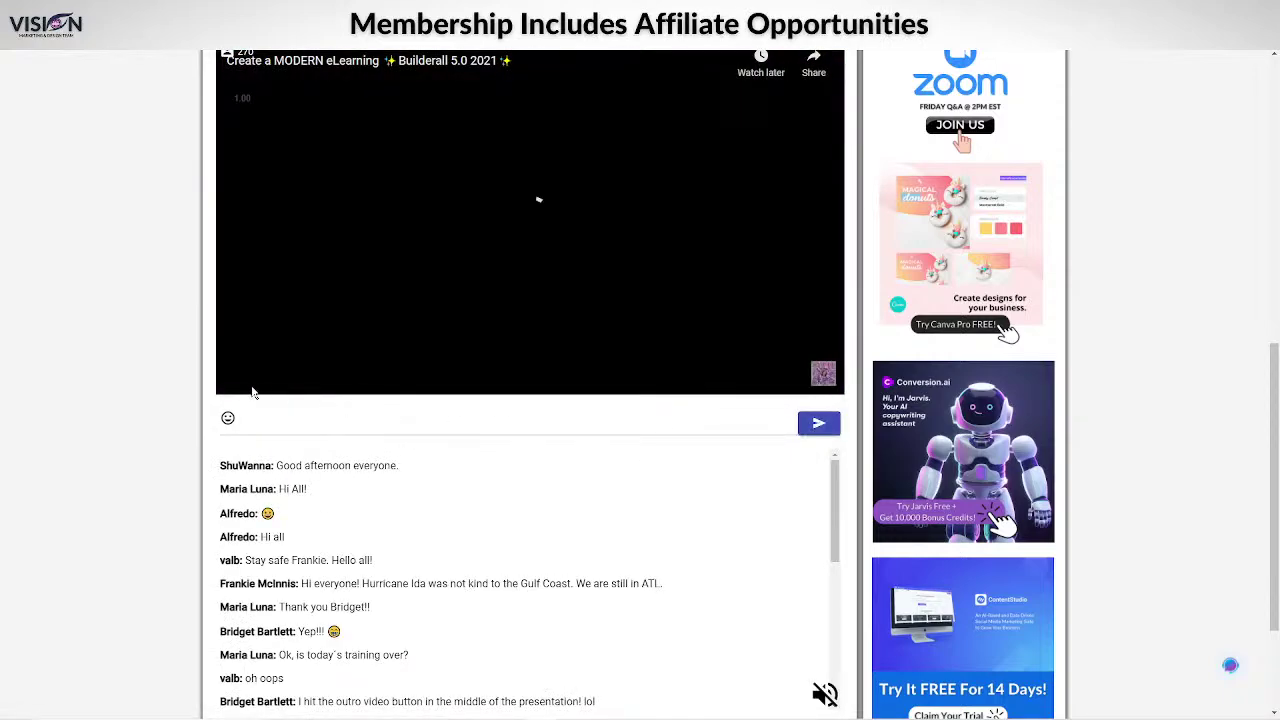
{"action": "scroll", "coordinate": [130, 570], "scroll_direction": "down", "scroll_amount": 2}
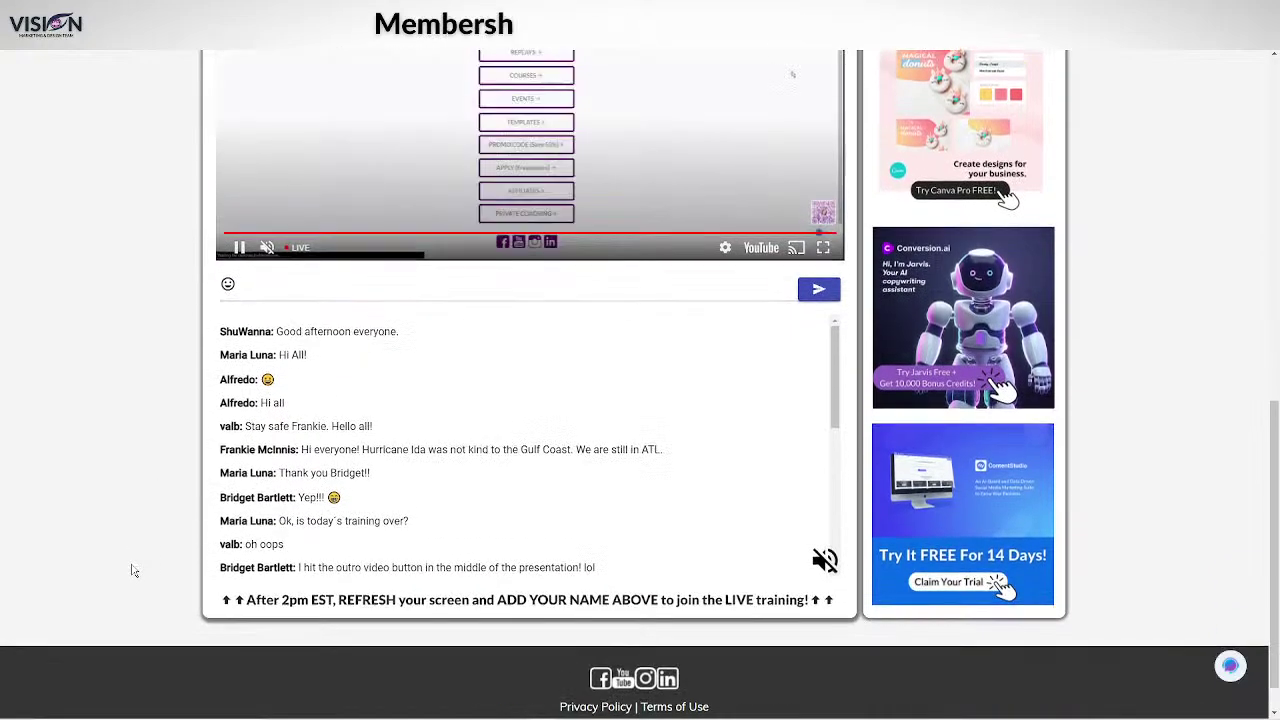
{"action": "scroll", "coordinate": [130, 570], "scroll_direction": "down", "scroll_amount": 1}
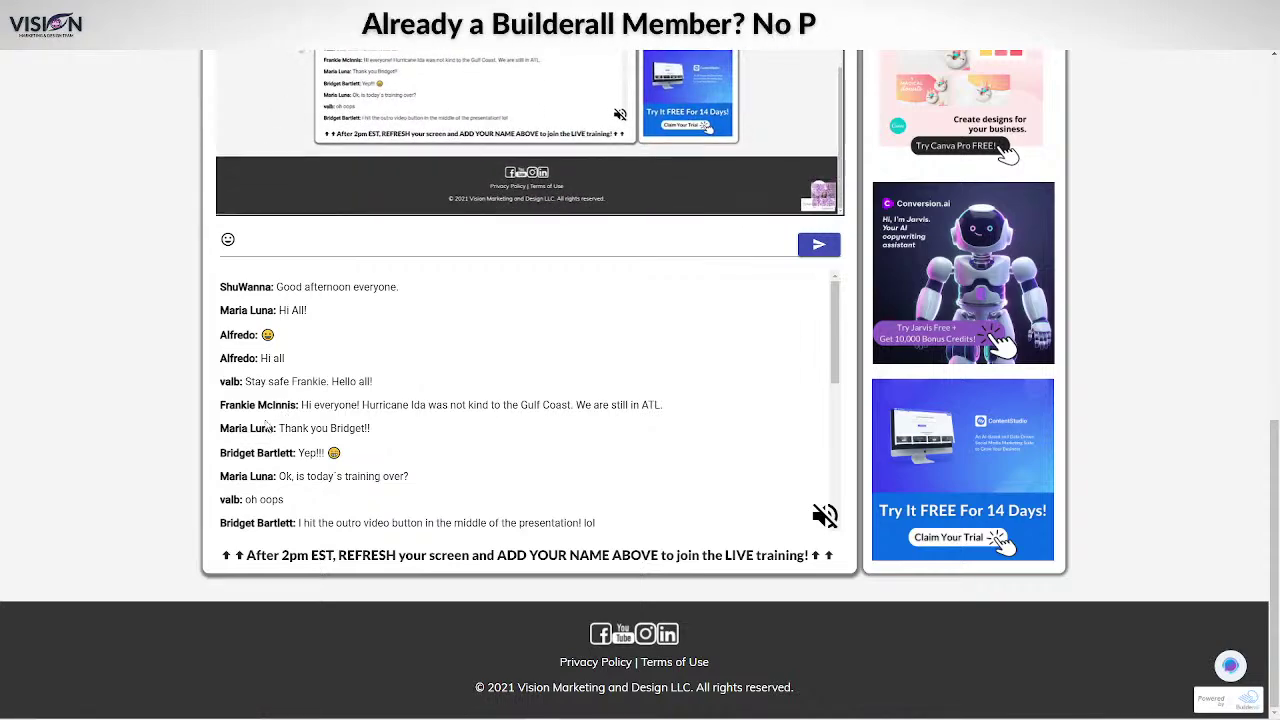
{"action": "scroll", "coordinate": [262, 430], "scroll_direction": "up", "scroll_amount": 1}
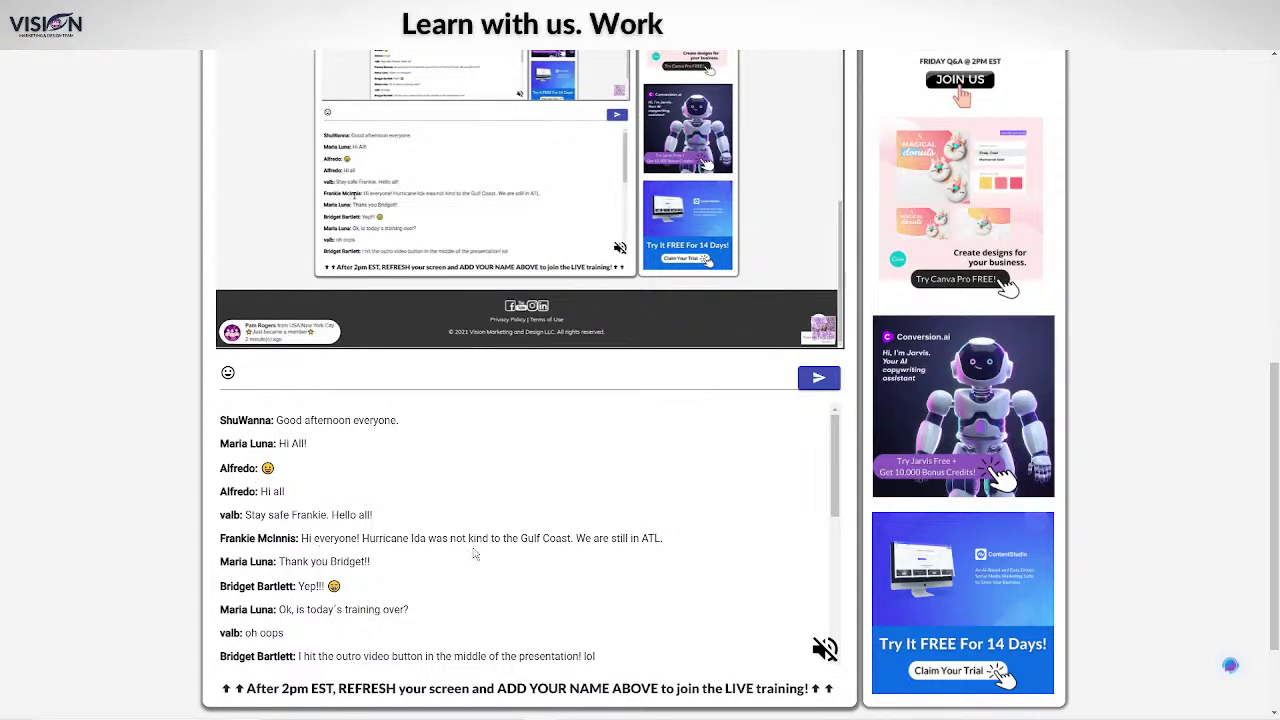
{"action": "scroll", "coordinate": [474, 557], "scroll_direction": "up", "scroll_amount": 3}
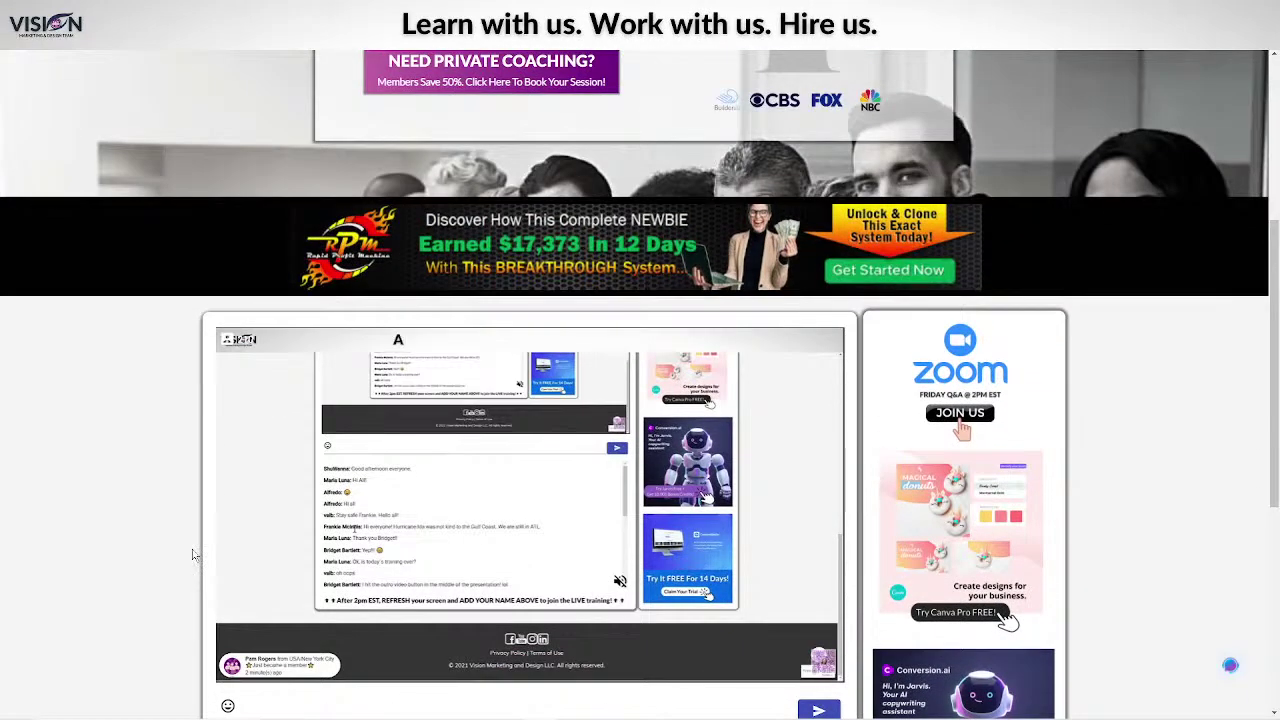
{"action": "scroll", "coordinate": [195, 551], "scroll_direction": "up", "scroll_amount": 1}
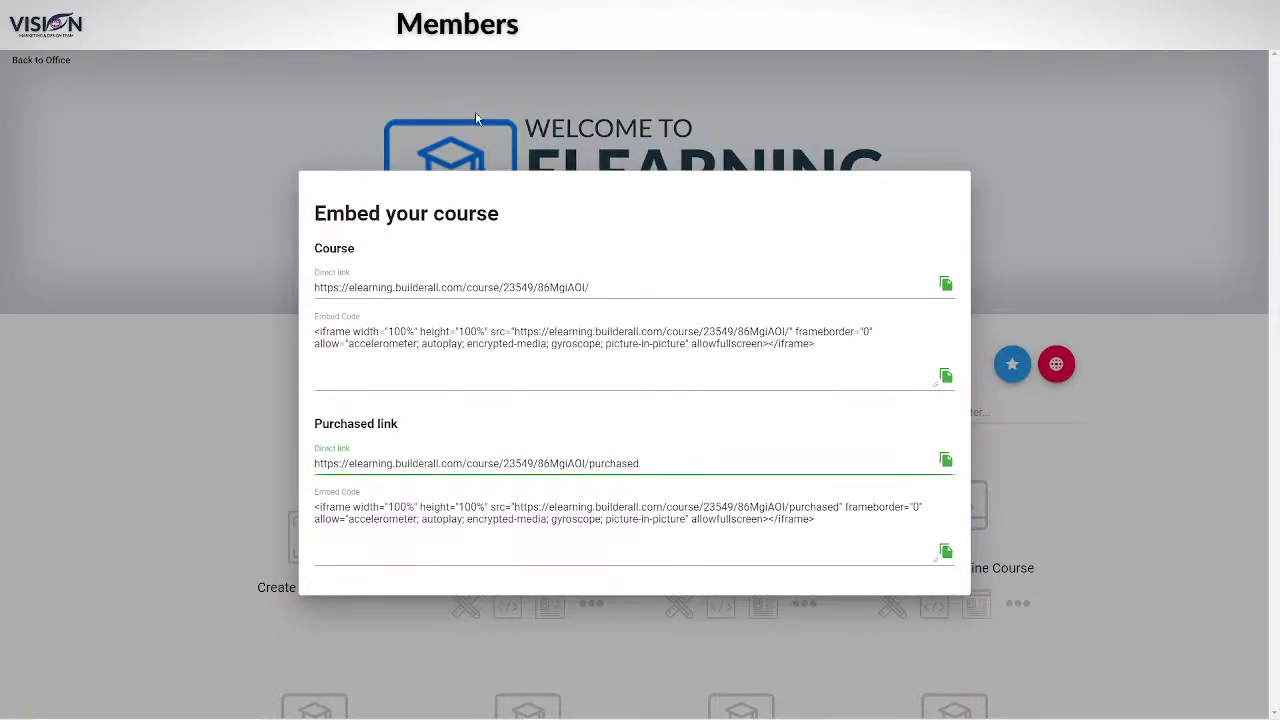
Close the embed dialog and start a new course named 'Test' with the instructor's name.
{"action": "left_click", "coordinate": [157, 246]}
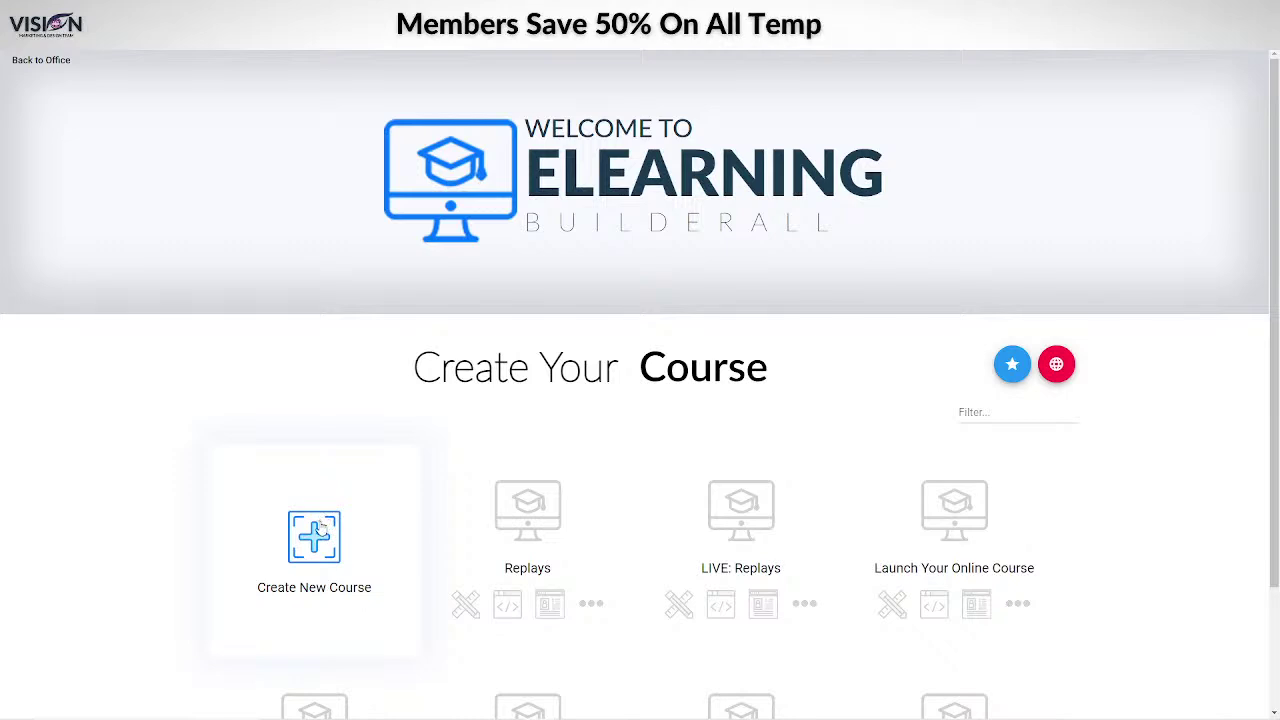
{"action": "left_click", "coordinate": [316, 527]}
{"action": "left_click", "coordinate": [393, 337]}
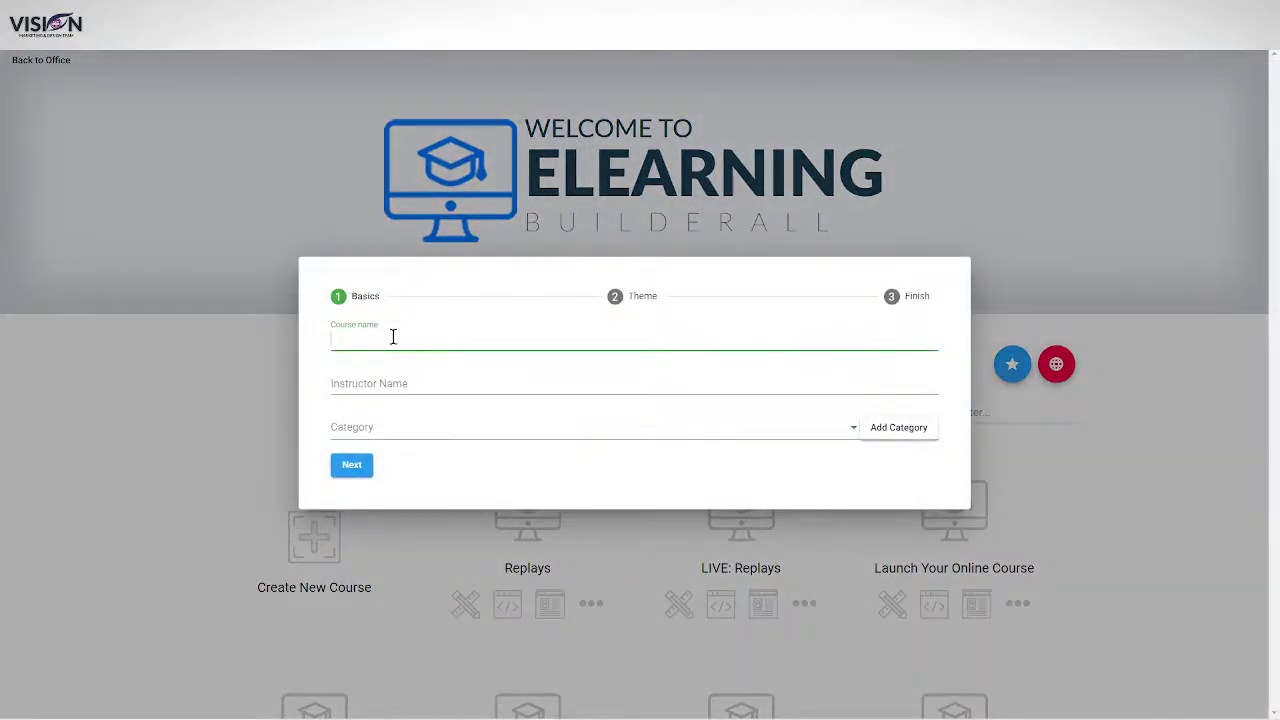
{"action": "type", "text": "Test"}
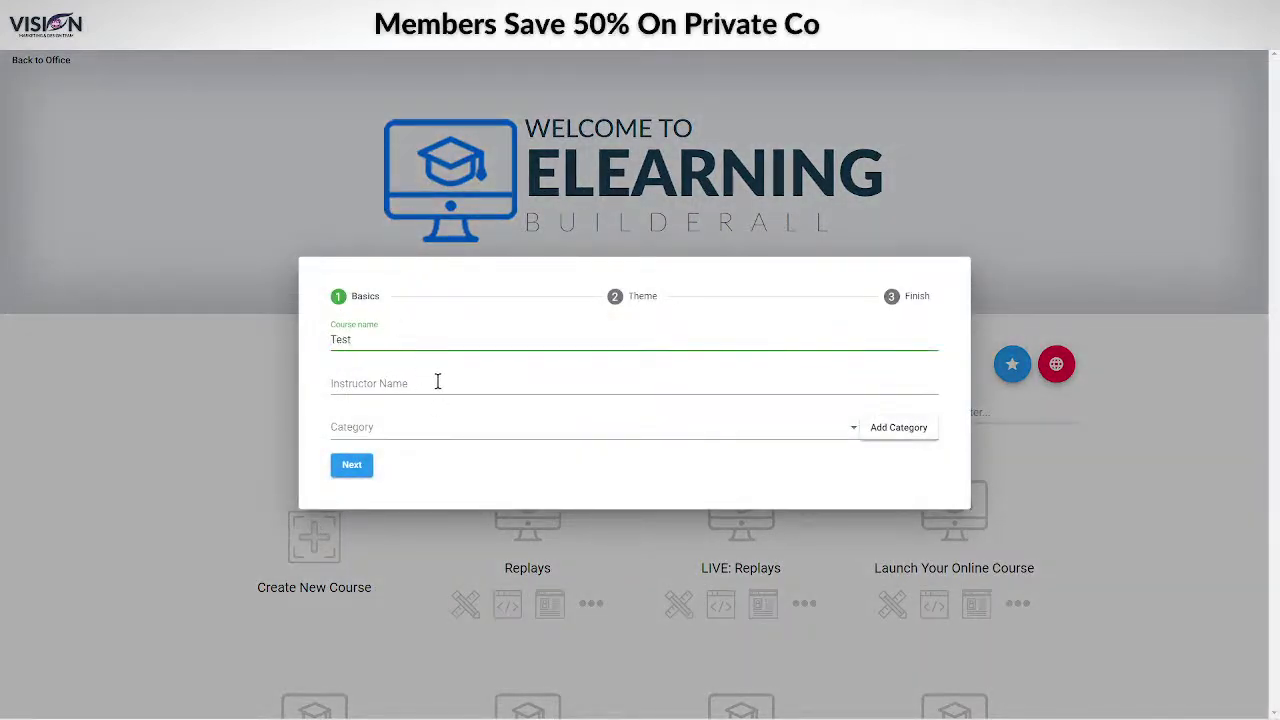
{"action": "left_click", "coordinate": [437, 381]}
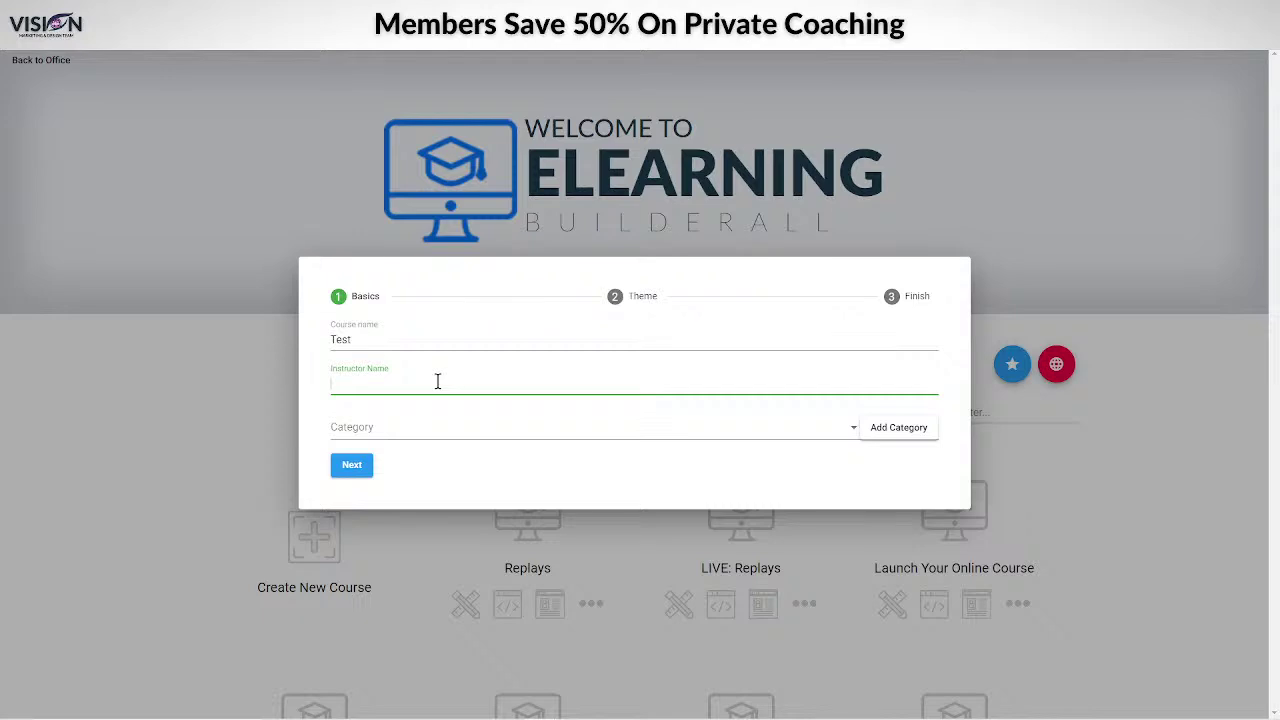
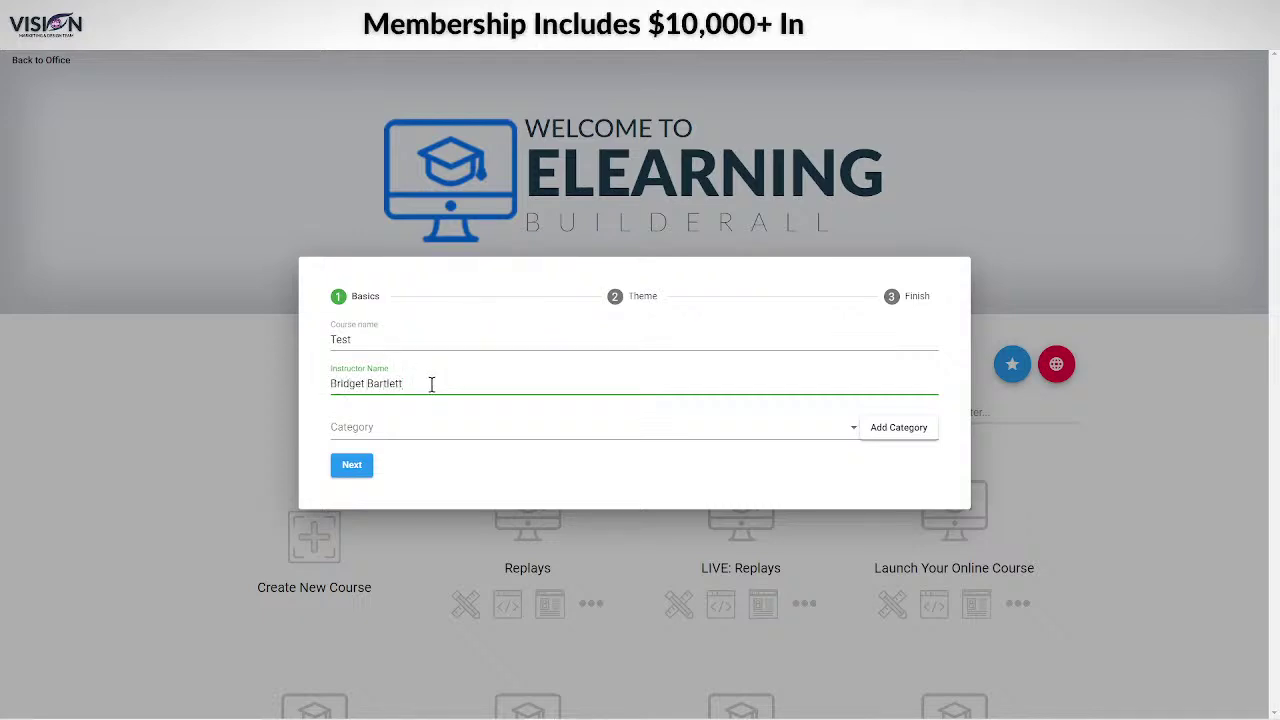
Add a new 'Digital Marketing' category to the course and continue to the Theme step.
{"action": "left_click", "coordinate": [431, 429]}
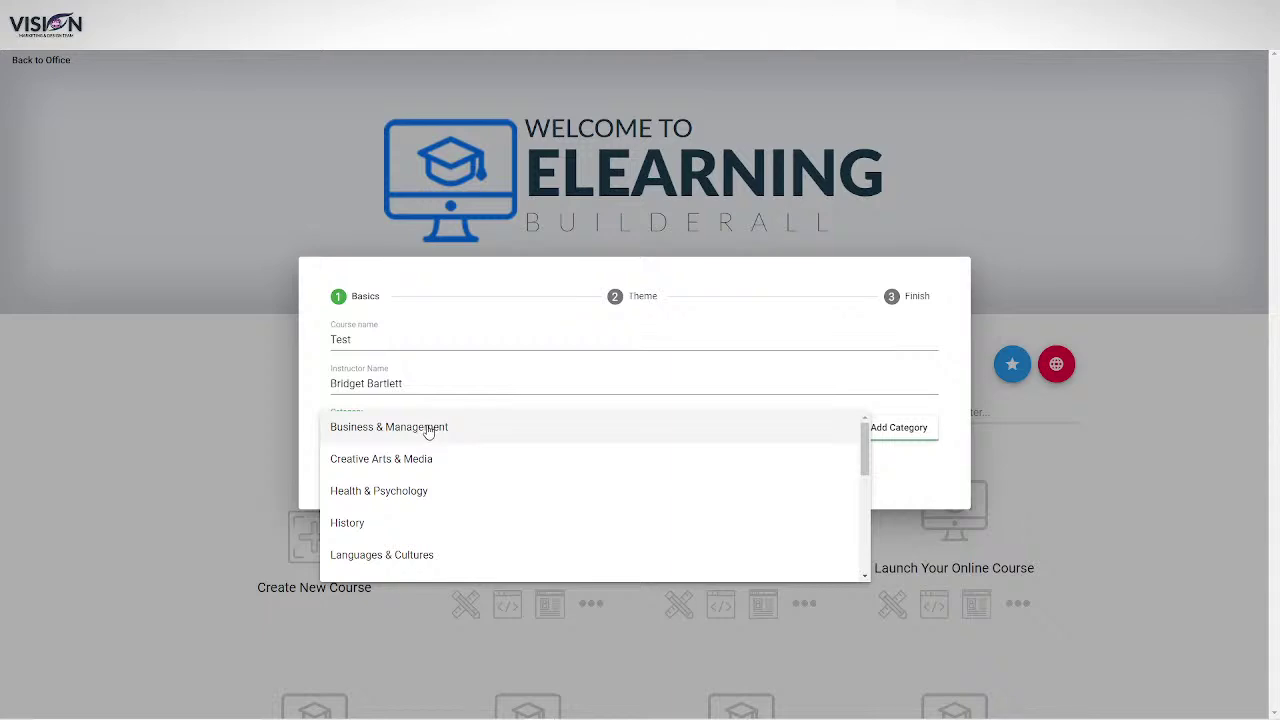
{"action": "scroll", "coordinate": [442, 460], "scroll_direction": "down", "scroll_amount": 5}
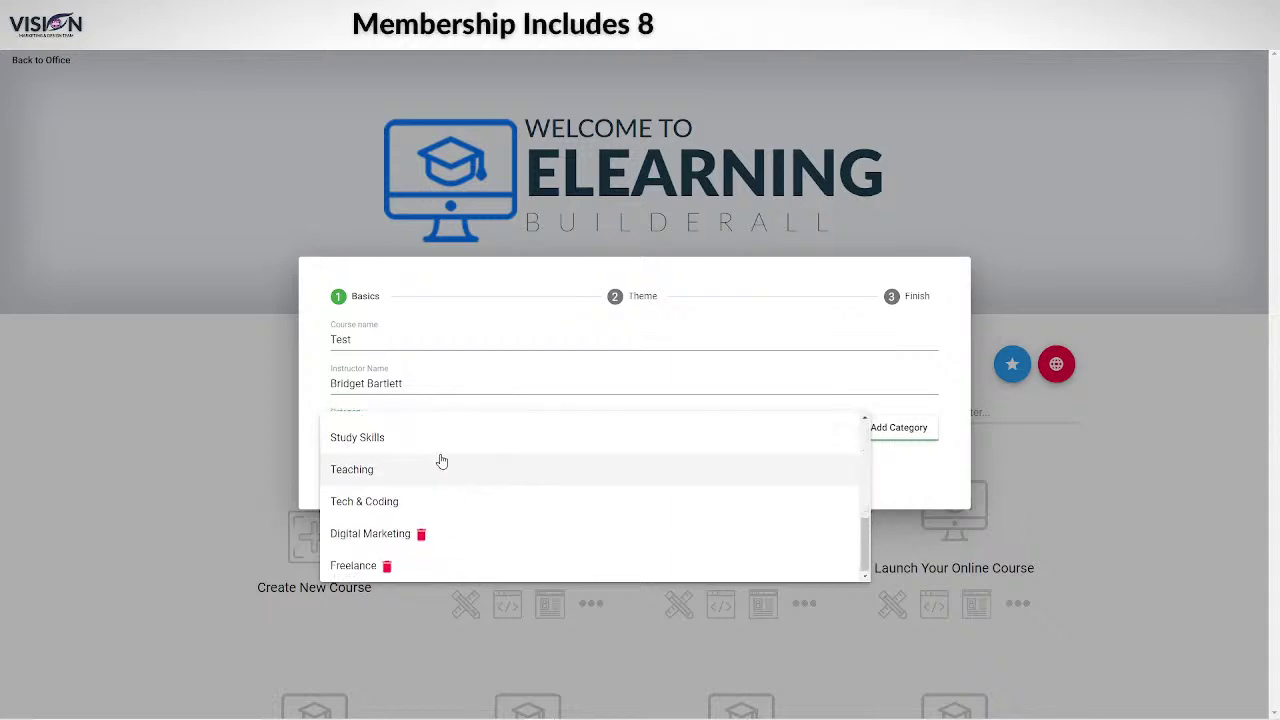
{"action": "scroll", "coordinate": [442, 462], "scroll_direction": "up", "scroll_amount": 5}
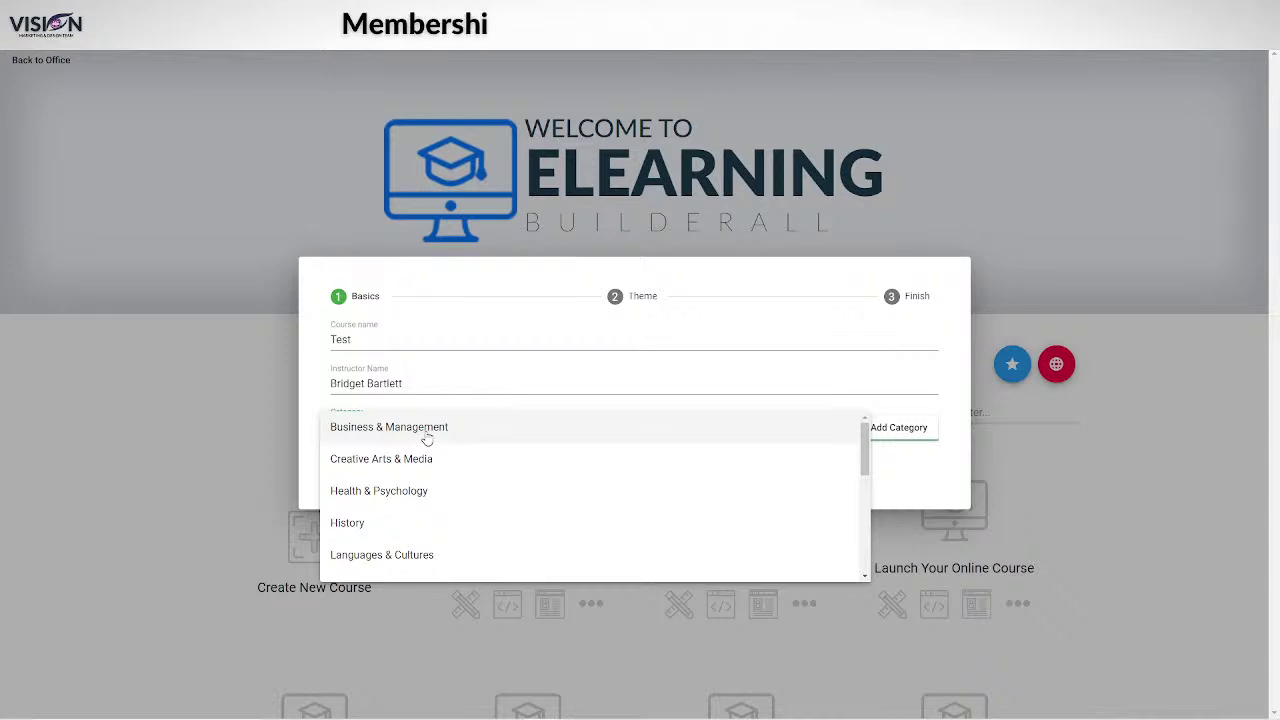
{"action": "scroll", "coordinate": [440, 486], "scroll_direction": "down", "scroll_amount": 3}
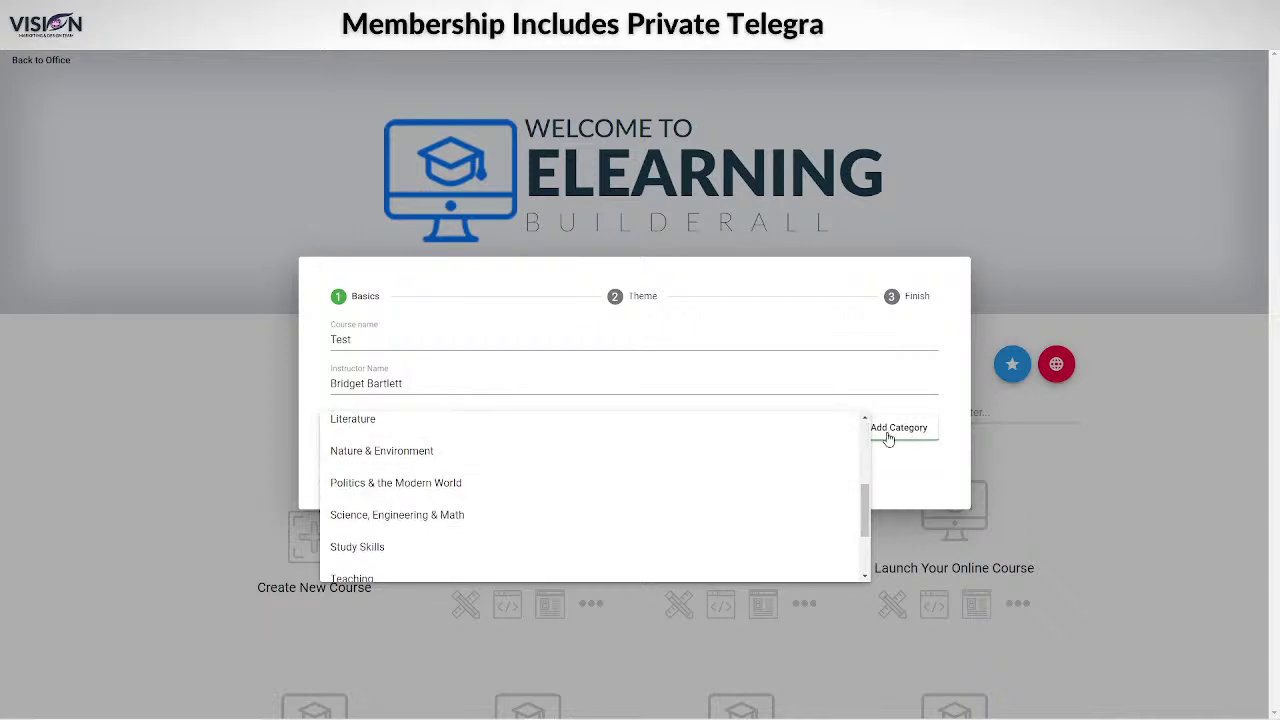
{"action": "left_click", "coordinate": [888, 438]}
{"action": "left_click", "coordinate": [900, 428]}
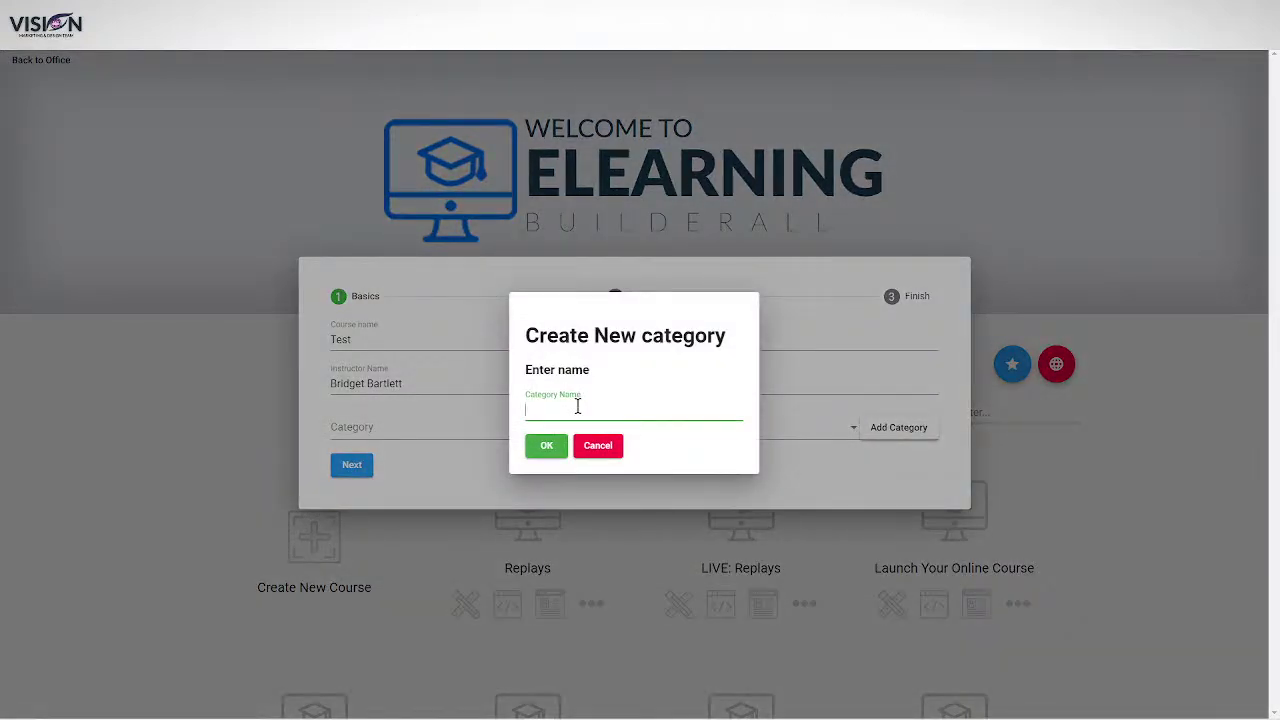
{"action": "type", "text": "Digital Marketing"}
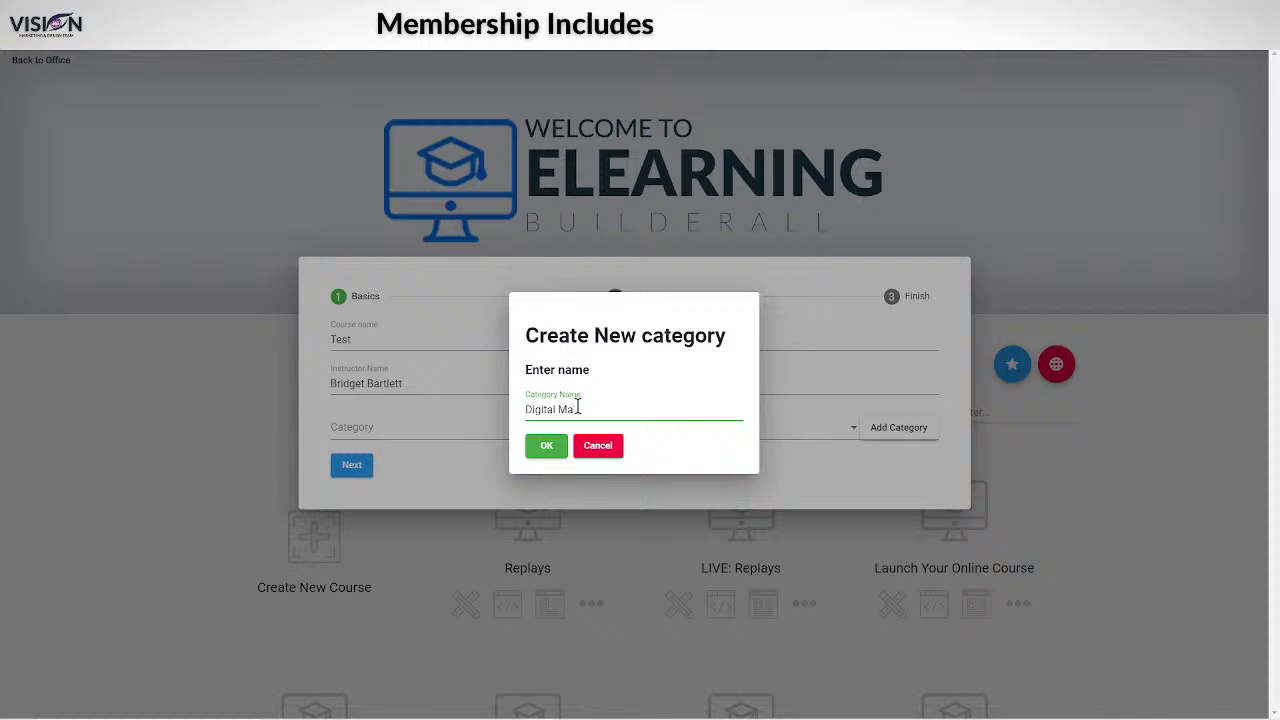
{"action": "left_click", "coordinate": [544, 452]}
{"action": "left_click", "coordinate": [369, 469]}
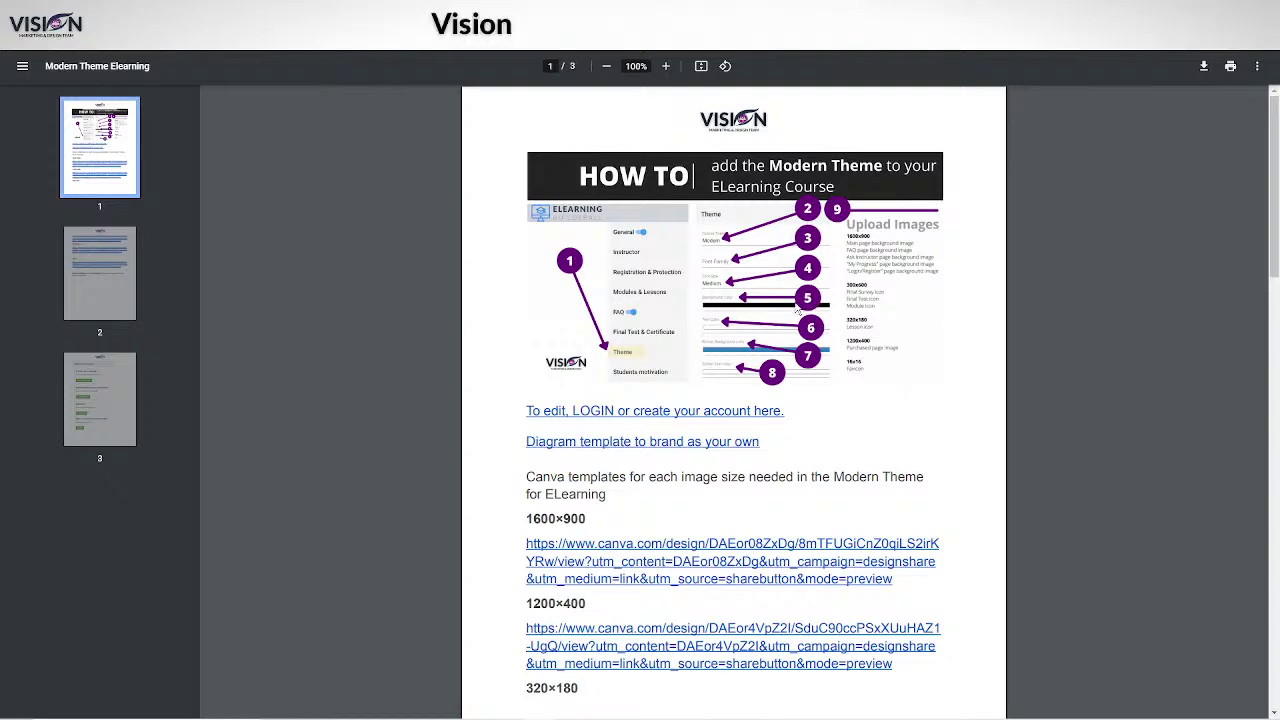
Scroll through the Modern Theme Elearning PDF's Canva template links for each image size.
{"action": "scroll", "coordinate": [994, 385], "scroll_direction": "down", "scroll_amount": 3}
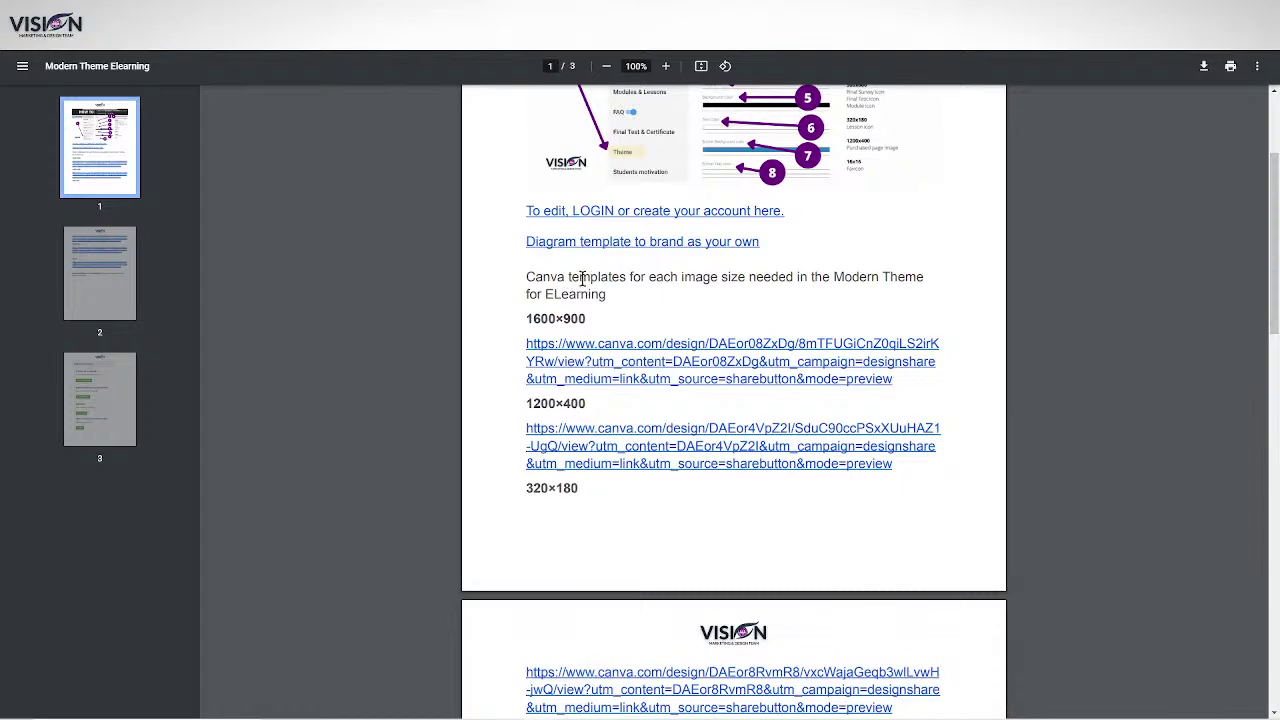
{"action": "scroll", "coordinate": [742, 333], "scroll_direction": "up", "scroll_amount": 1}
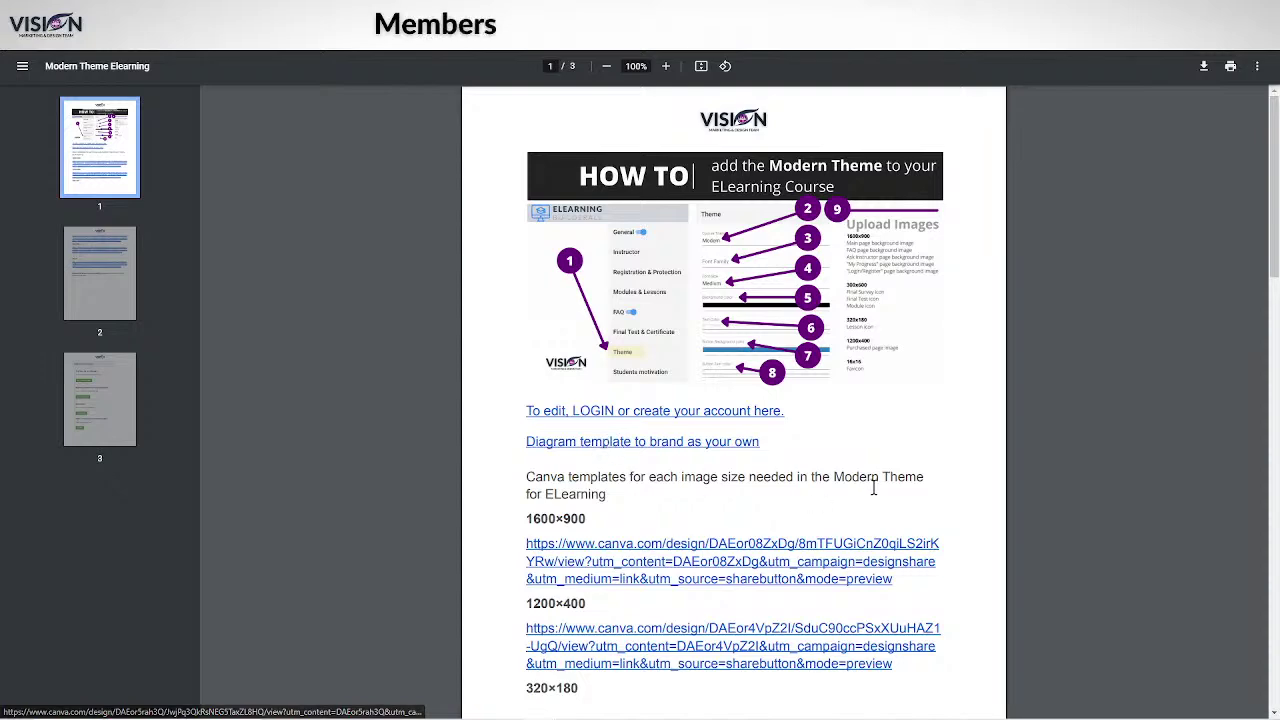
{"action": "scroll", "coordinate": [793, 393], "scroll_direction": "down", "scroll_amount": 2}
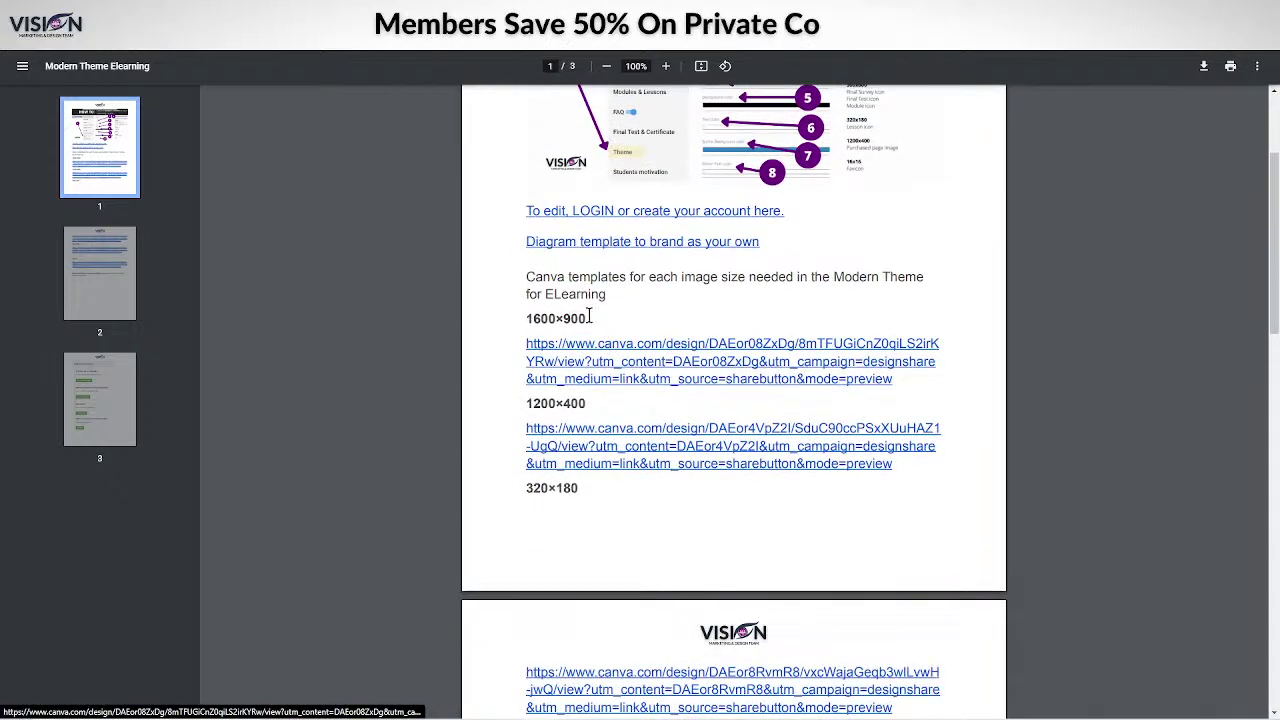
{"action": "scroll", "coordinate": [705, 470], "scroll_direction": "down", "scroll_amount": 2}
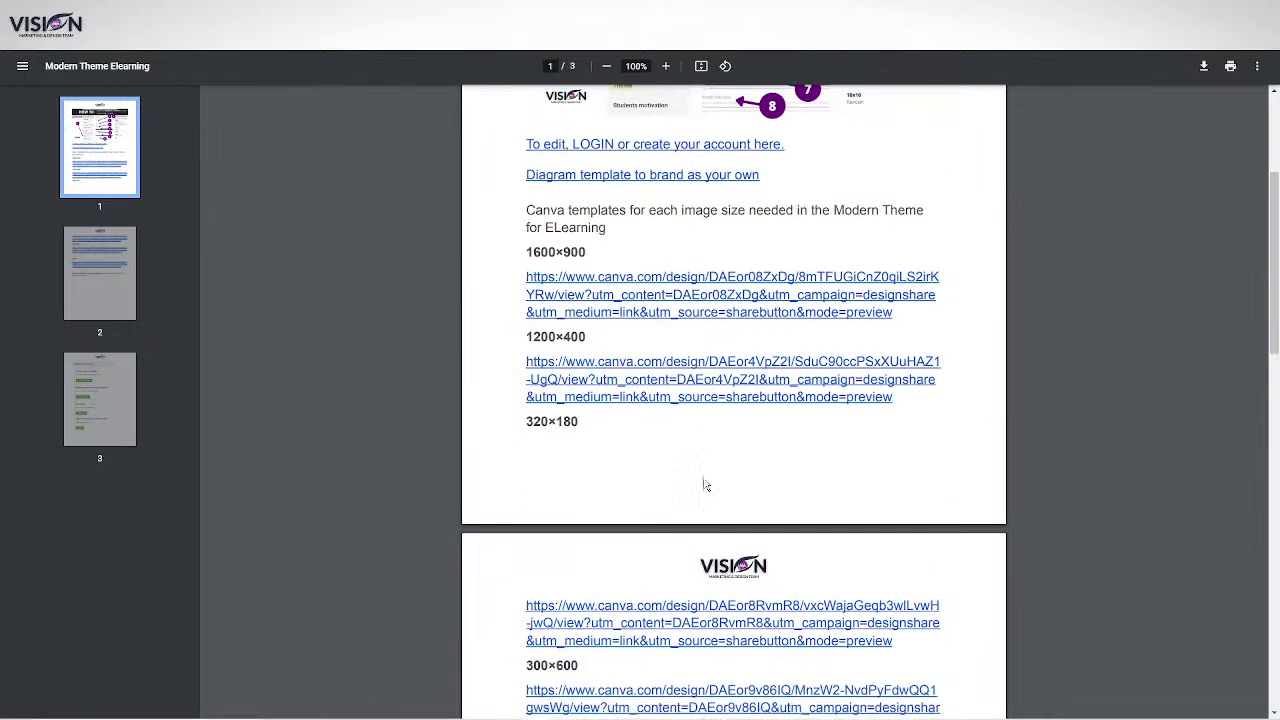
{"action": "scroll", "coordinate": [735, 605], "scroll_direction": "up", "scroll_amount": 1}
{"action": "scroll", "coordinate": [750, 591], "scroll_direction": "down", "scroll_amount": 3}
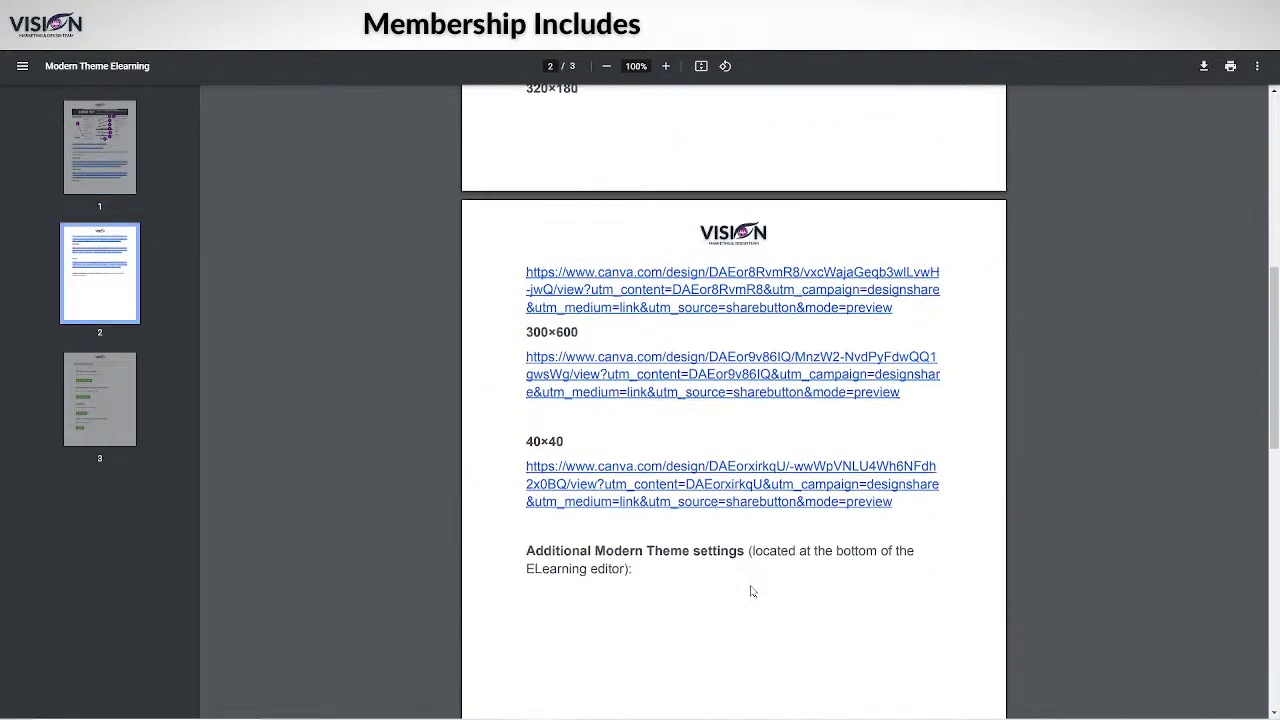
{"action": "scroll", "coordinate": [740, 545], "scroll_direction": "down", "scroll_amount": 1}
{"action": "scroll", "coordinate": [743, 543], "scroll_direction": "up", "scroll_amount": 4}
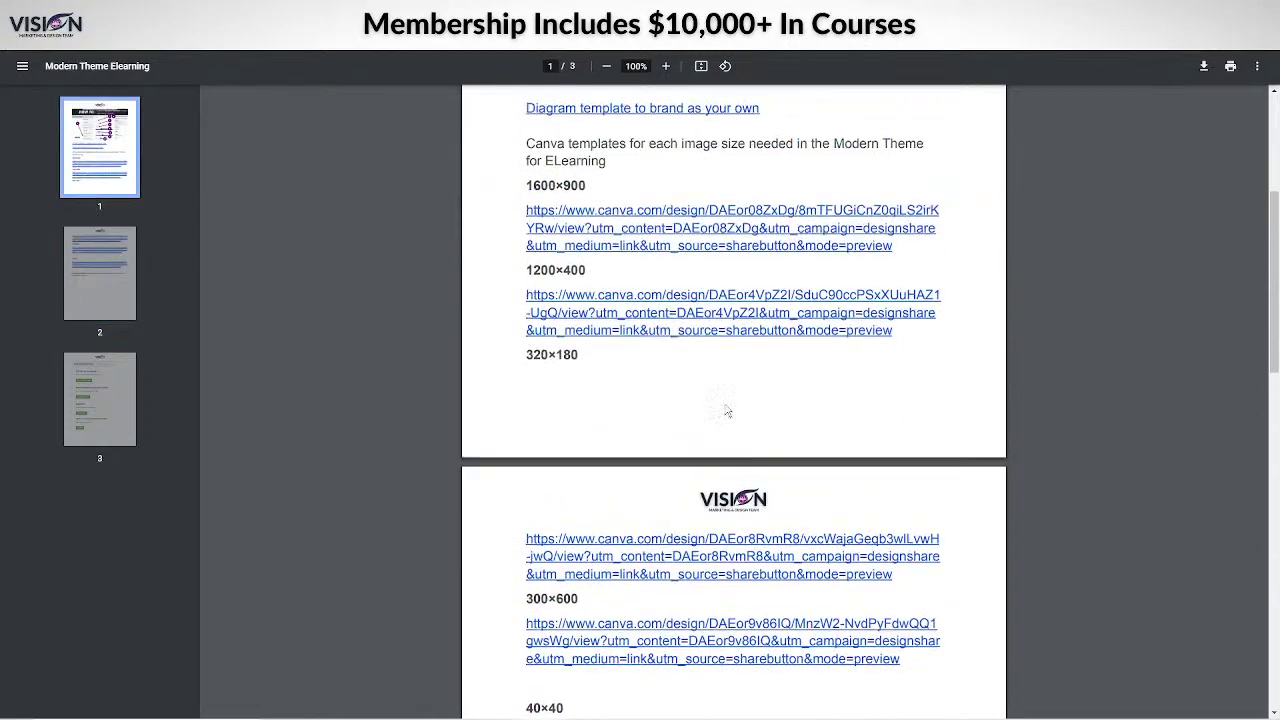
{"action": "scroll", "coordinate": [604, 250], "scroll_direction": "up", "scroll_amount": 3}
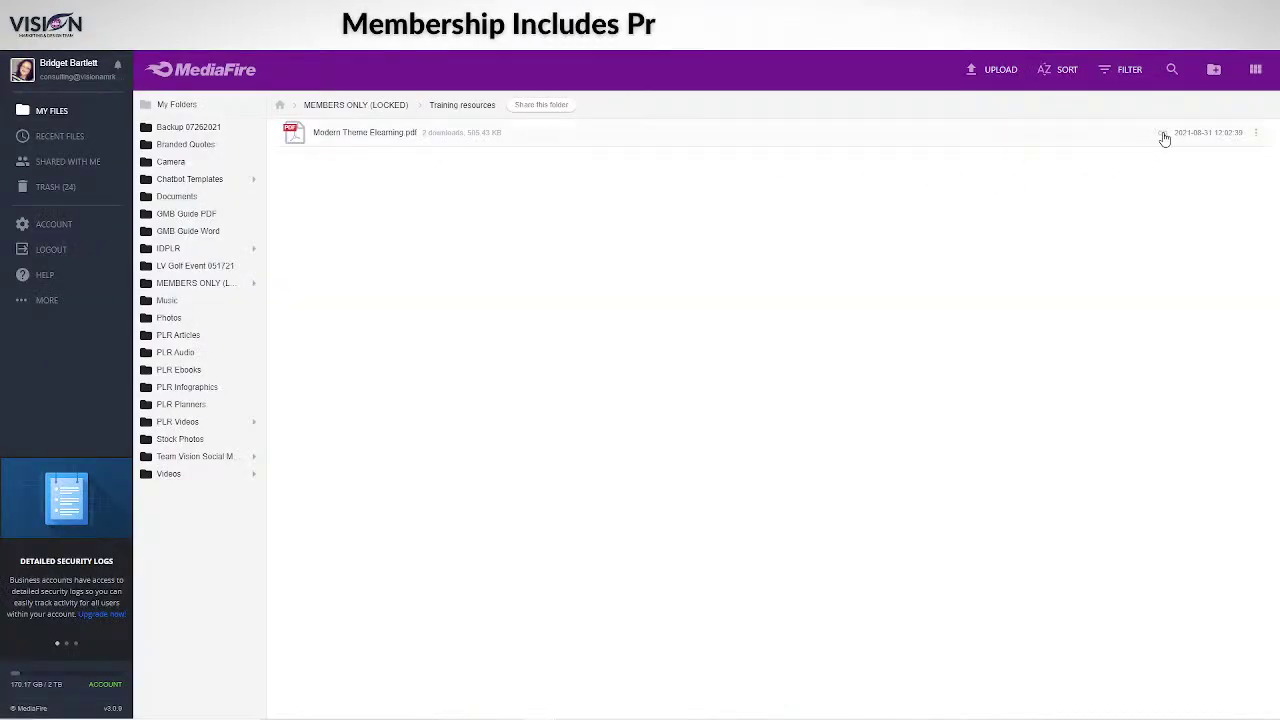
Copy the Modern_Theme_Elearning.pdf MediaFire link and paste it as a message in the webinar chat.
{"action": "left_click", "coordinate": [1161, 132]}
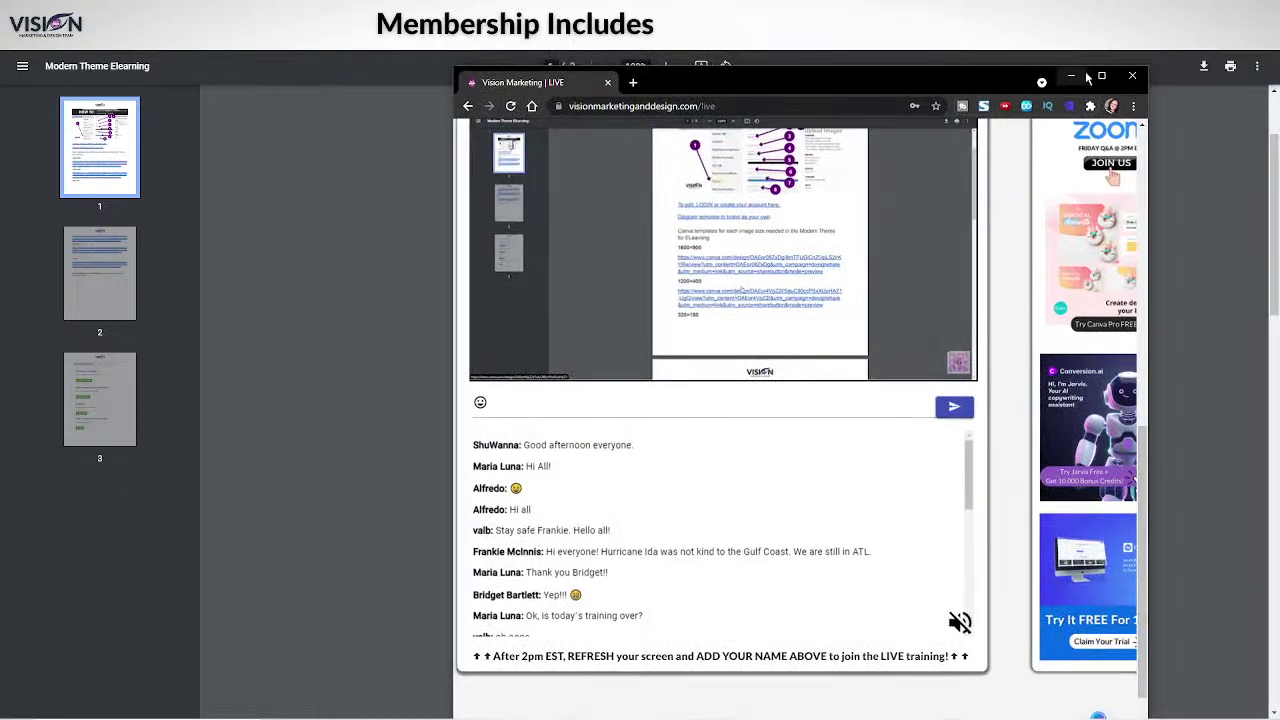
{"action": "left_click", "coordinate": [1073, 80]}
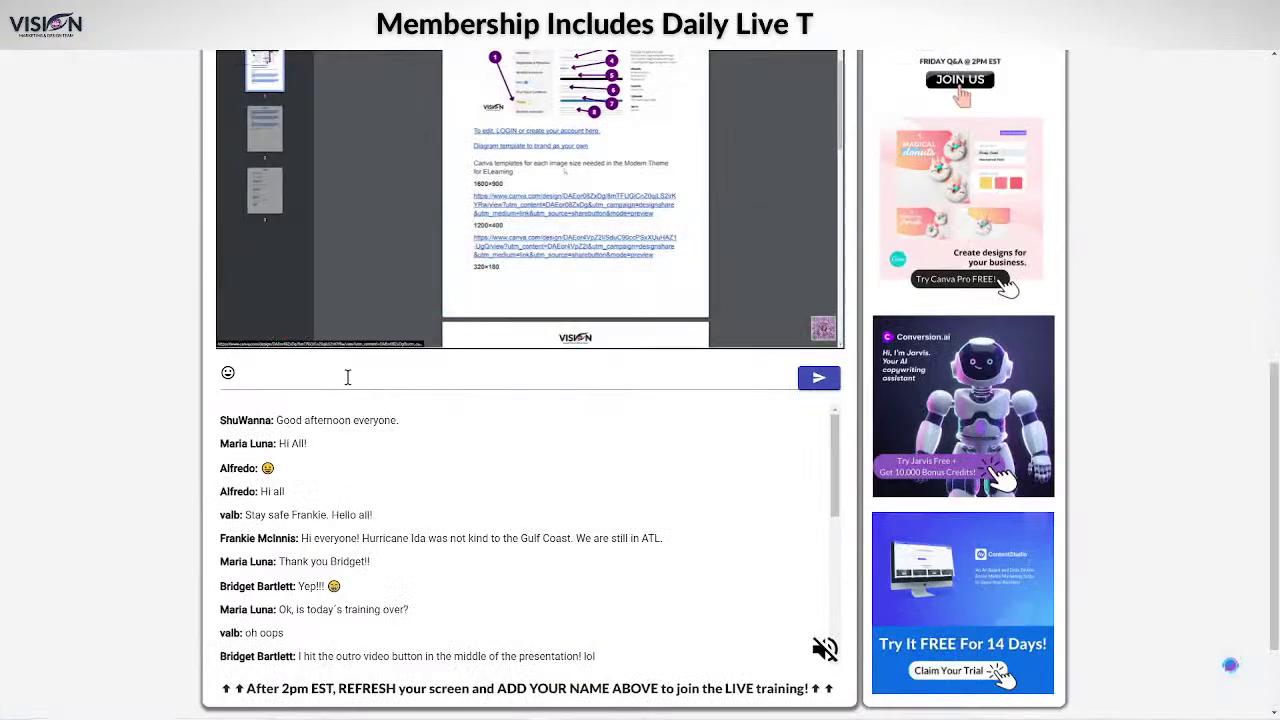
{"action": "left_click", "coordinate": [347, 376]}
{"action": "key", "text": "ctrl+v"}
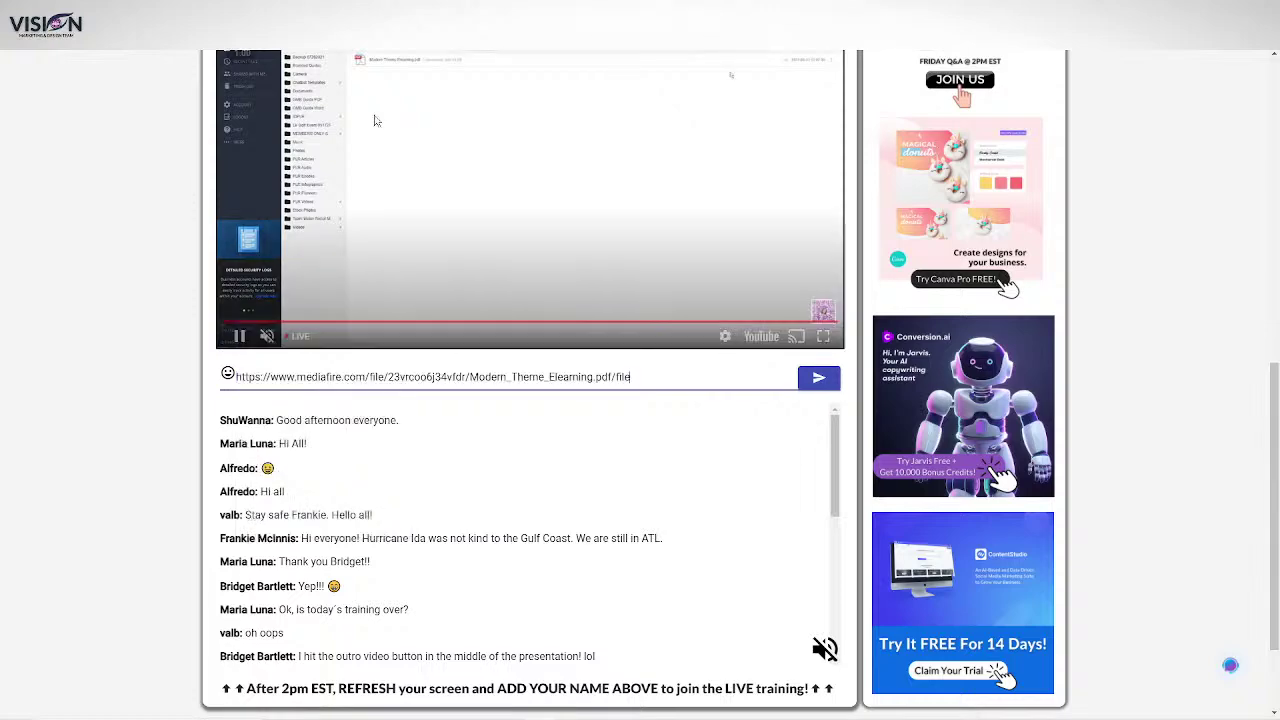
{"action": "key", "text": "Return"}
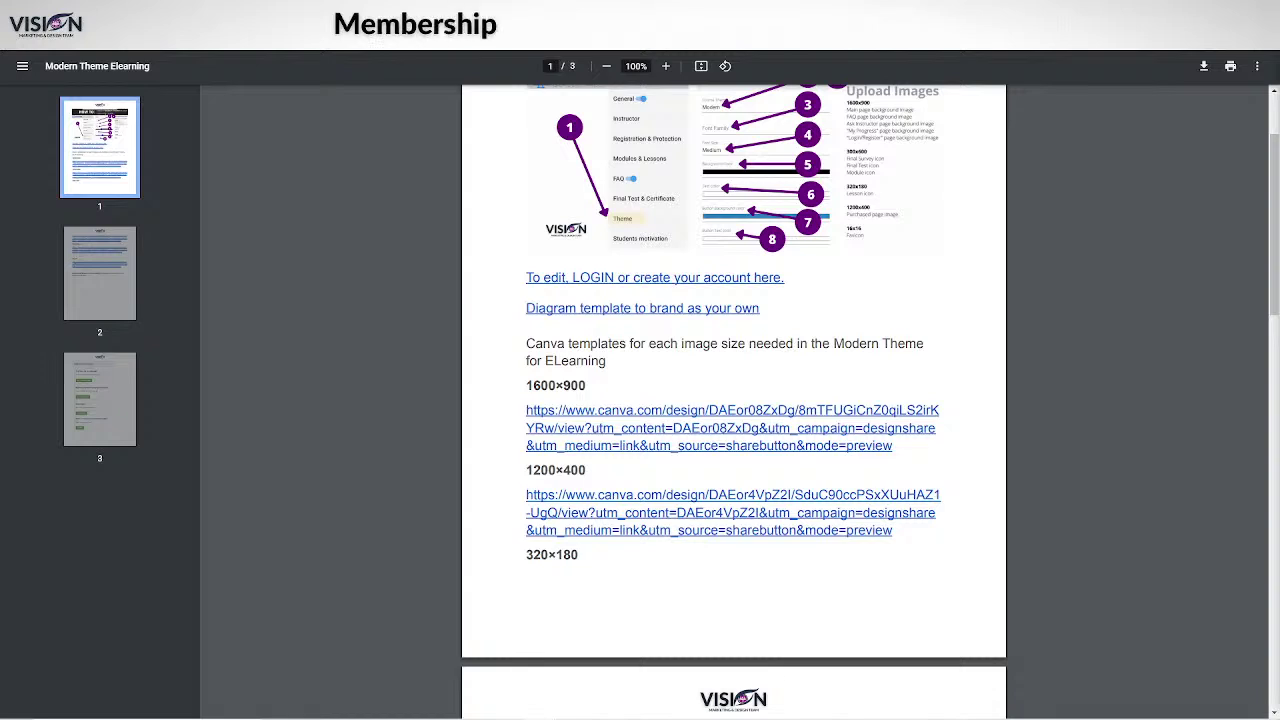
Scroll the guide from page 1 down to the page 3 Modern theme settings.
{"action": "scroll", "coordinate": [1059, 431], "scroll_direction": "up", "scroll_amount": 3}
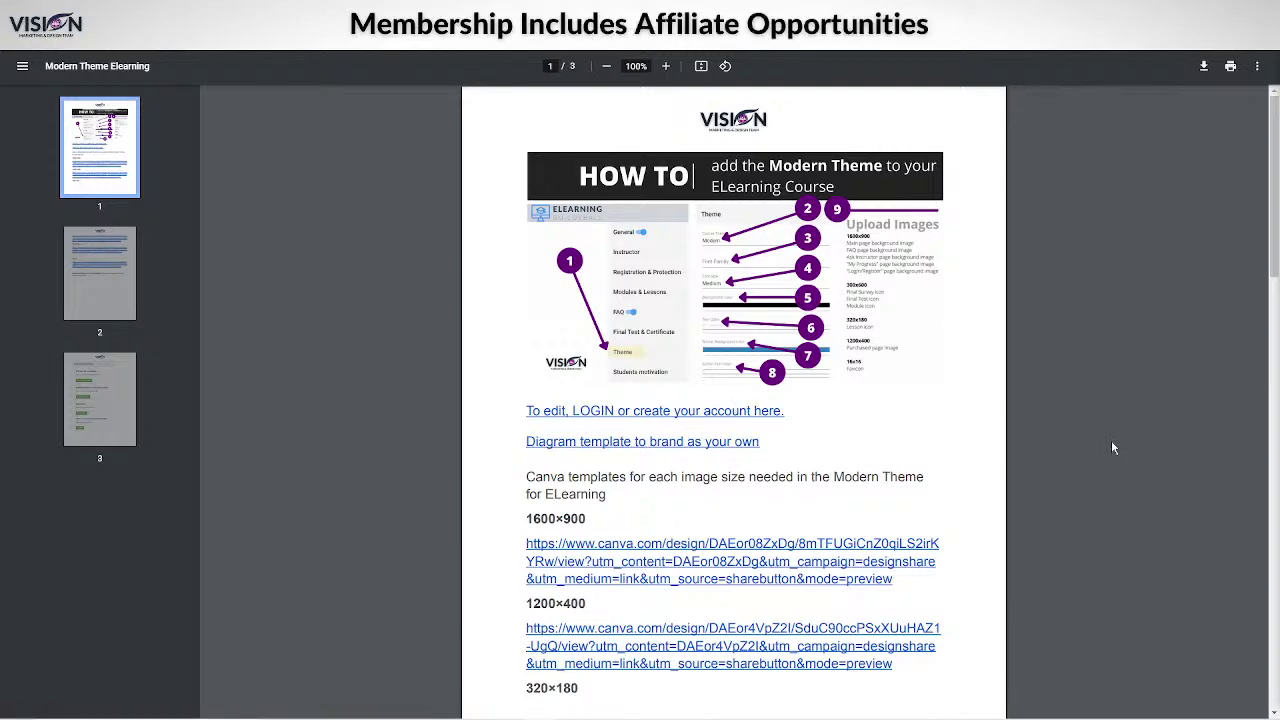
{"action": "scroll", "coordinate": [1107, 448], "scroll_direction": "down", "scroll_amount": 2}
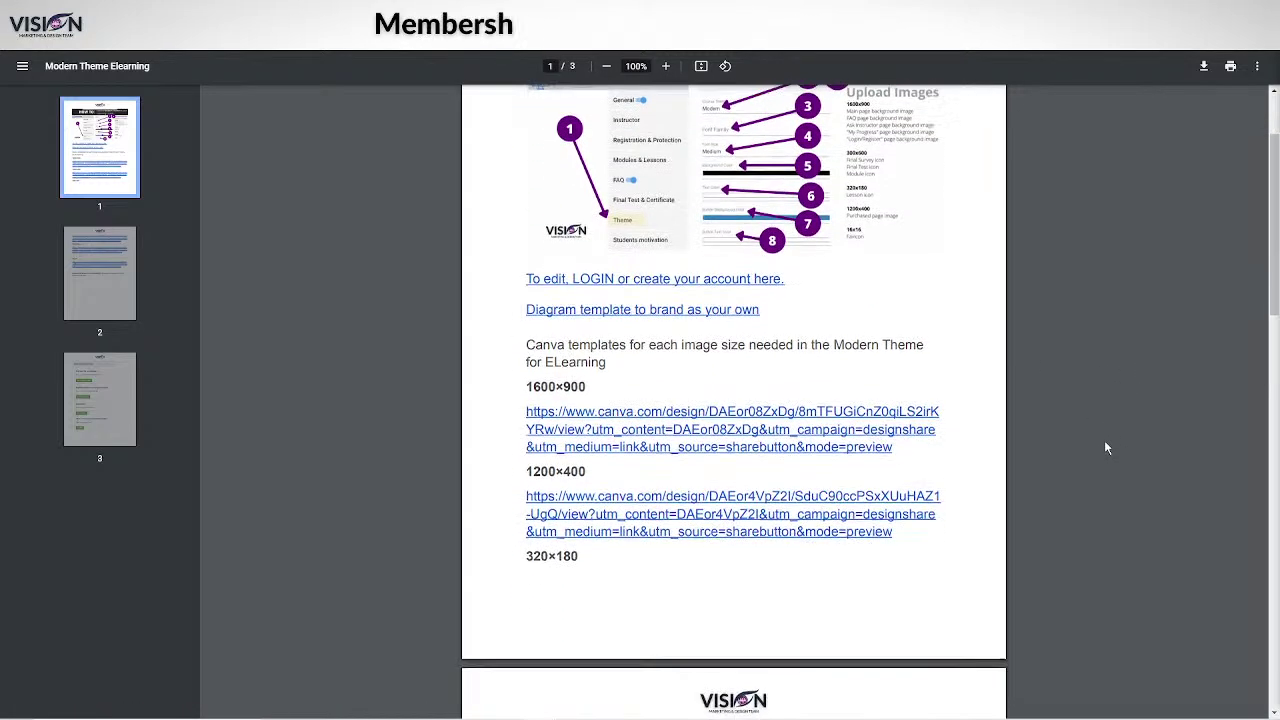
{"action": "scroll", "coordinate": [1106, 448], "scroll_direction": "down", "scroll_amount": 10}
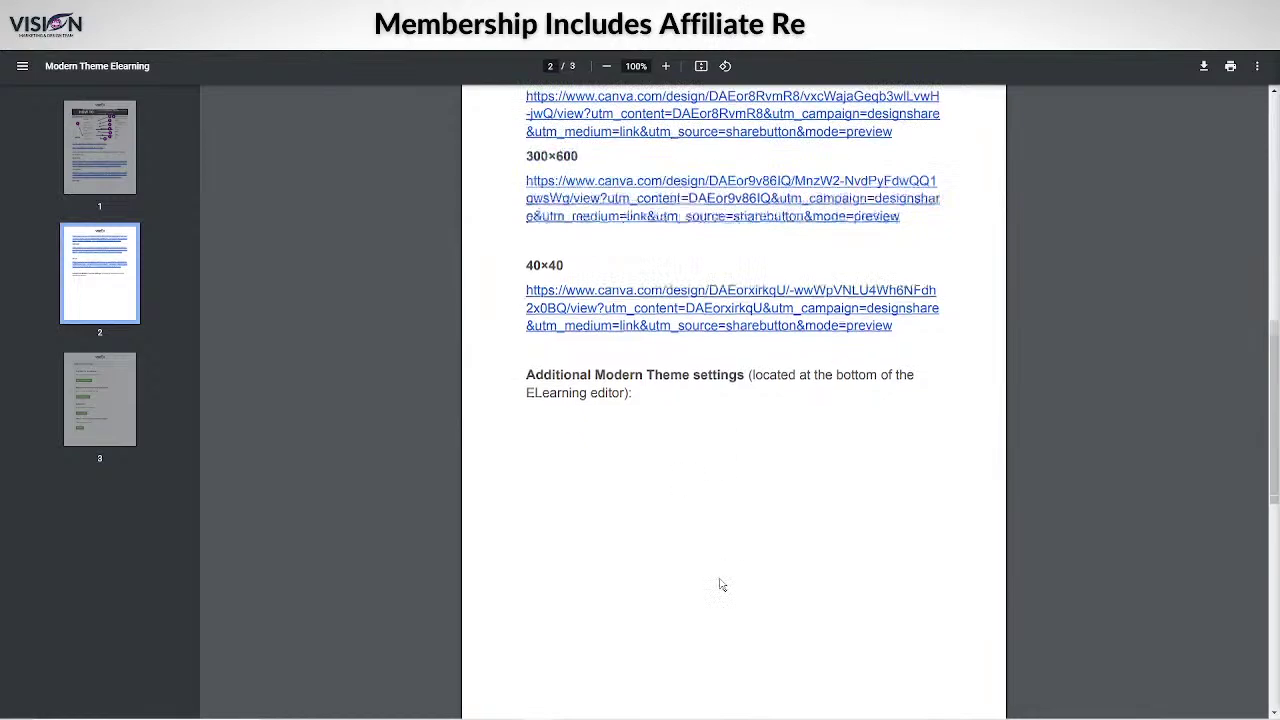
{"action": "scroll", "coordinate": [722, 585], "scroll_direction": "down", "scroll_amount": 8}
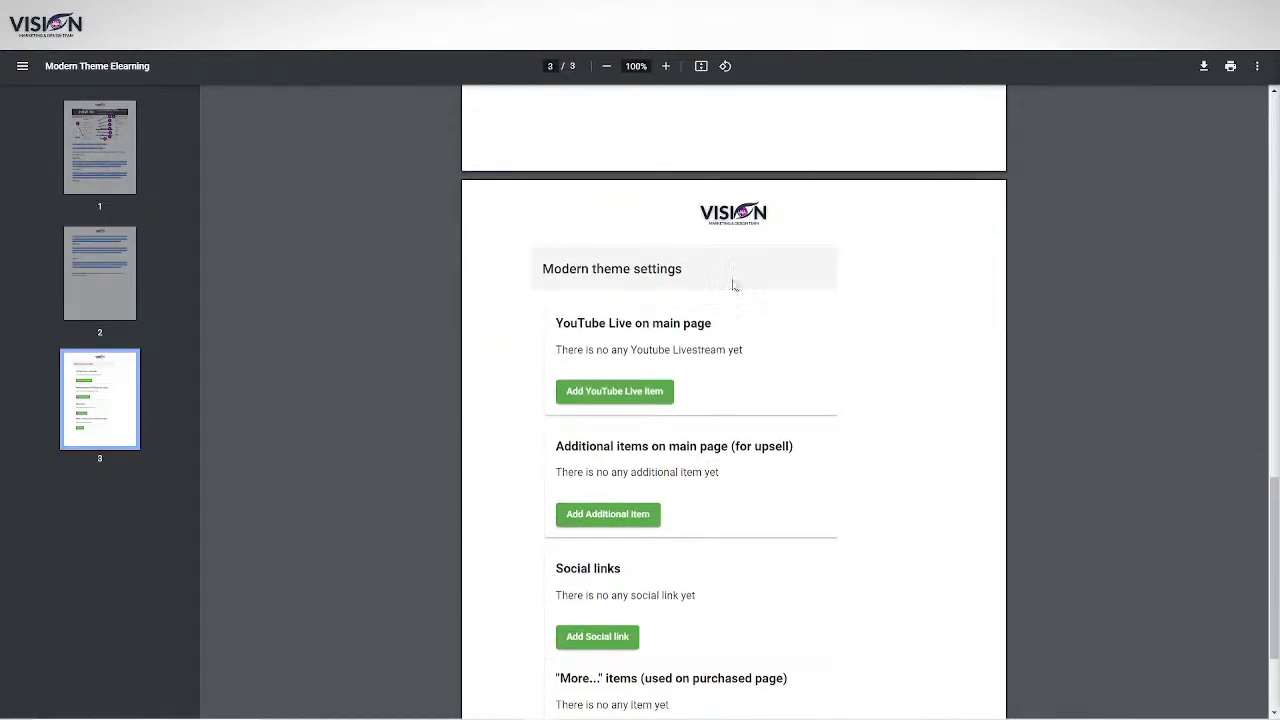
{"action": "scroll", "coordinate": [672, 633], "scroll_direction": "down", "scroll_amount": 2}
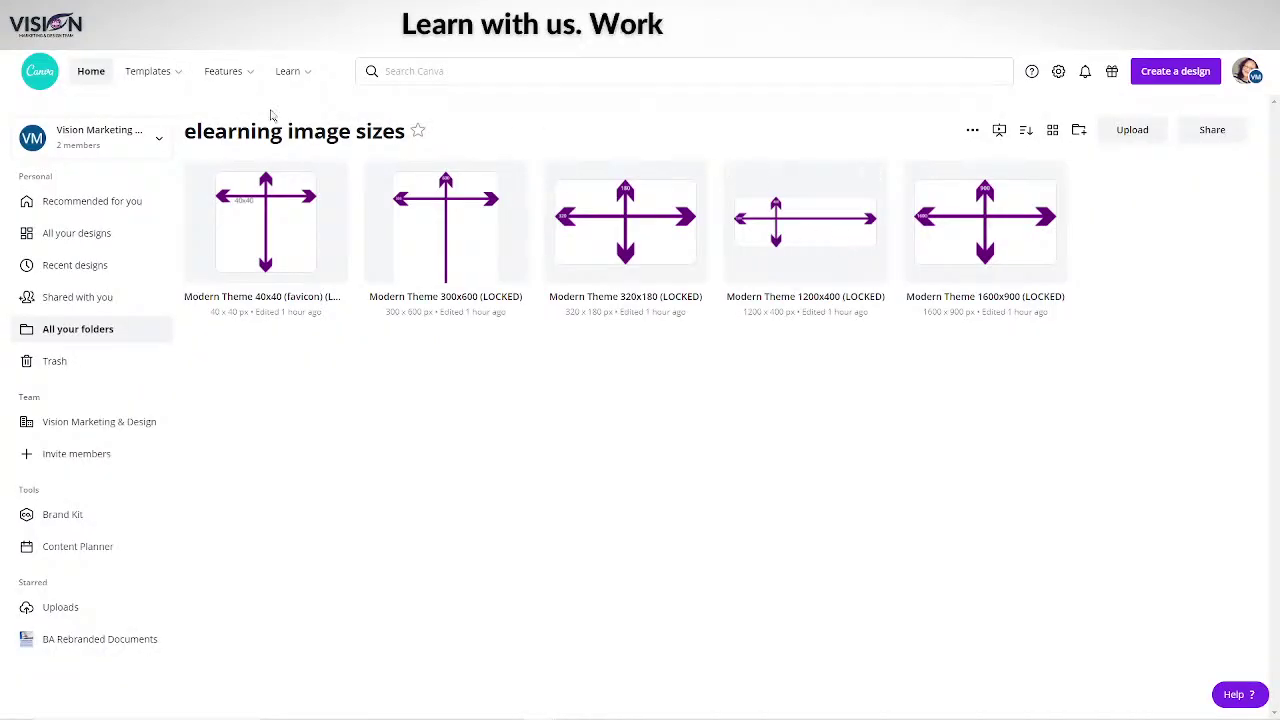
Create a new Canva design with a custom size of width 99 and height 100 px.
{"action": "left_click", "coordinate": [1177, 73]}
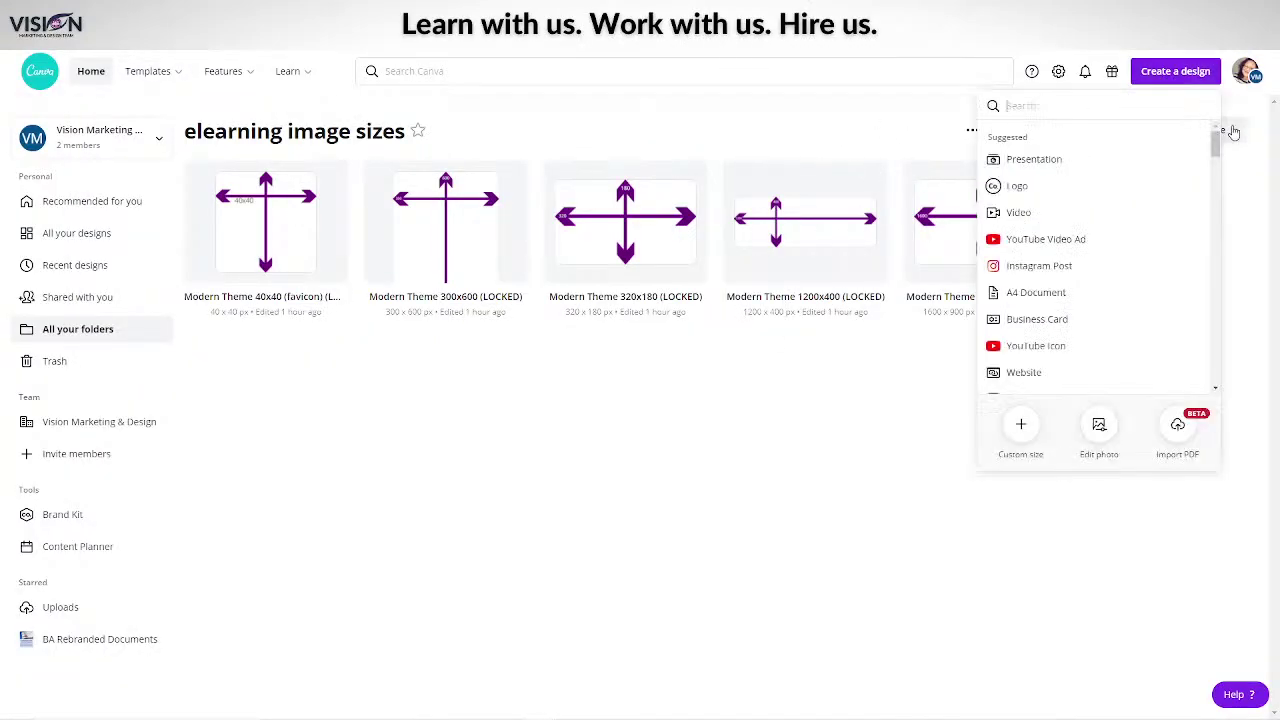
{"action": "left_click", "coordinate": [1021, 427]}
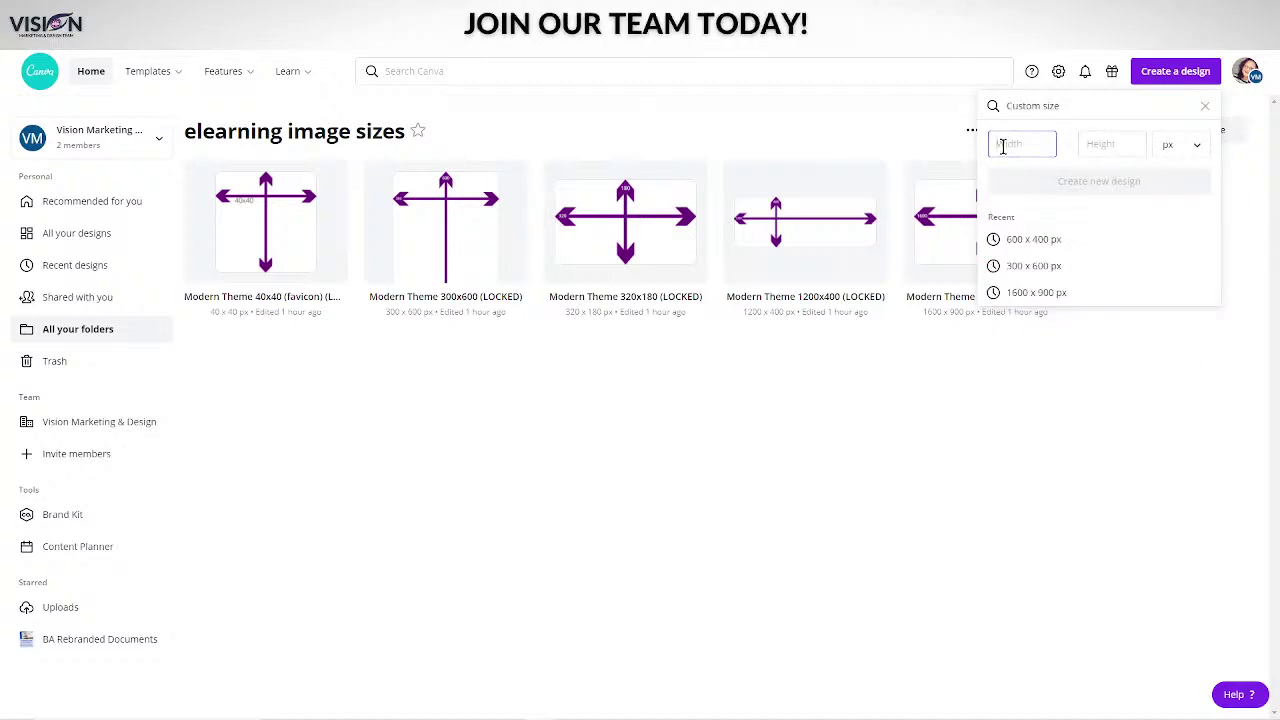
{"action": "type", "text": "99"}
{"action": "left_click", "coordinate": [1105, 144]}
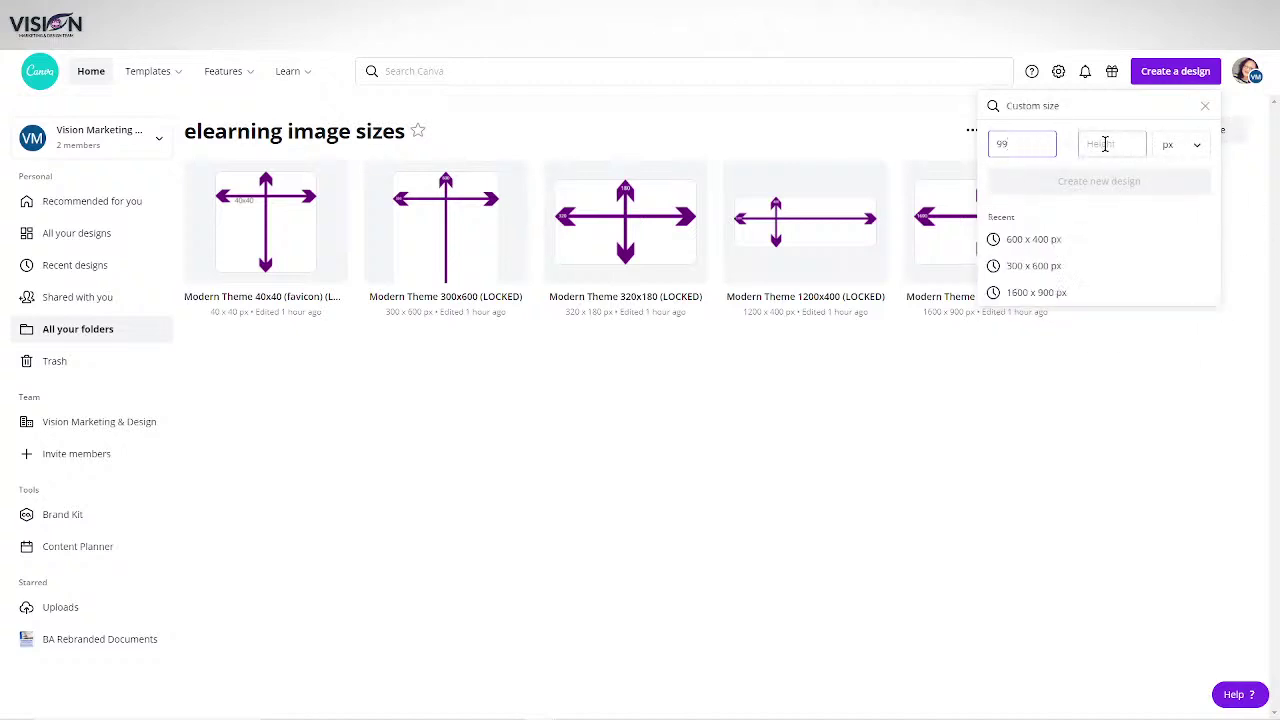
{"action": "type", "text": "100"}
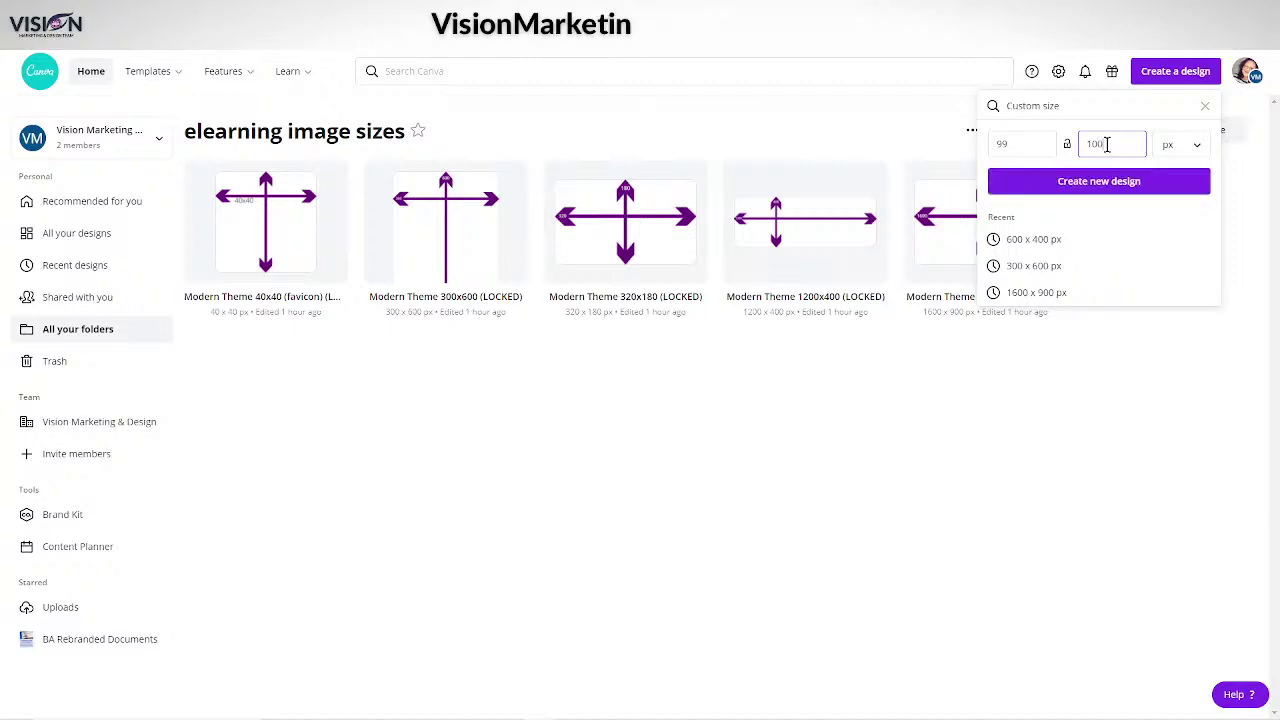
{"action": "left_click", "coordinate": [1108, 187]}
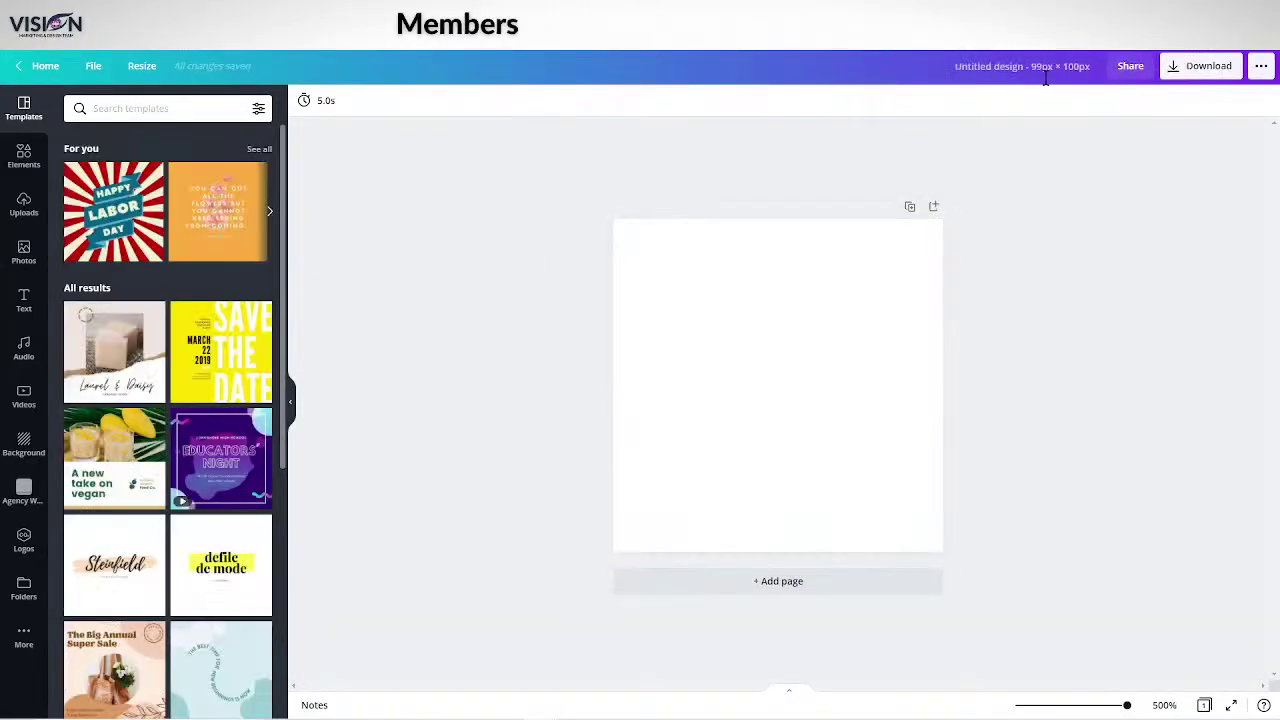
Rename the design to 'Modern Theme ICON Image (LOCKED)'.
{"action": "left_click", "coordinate": [1043, 66]}
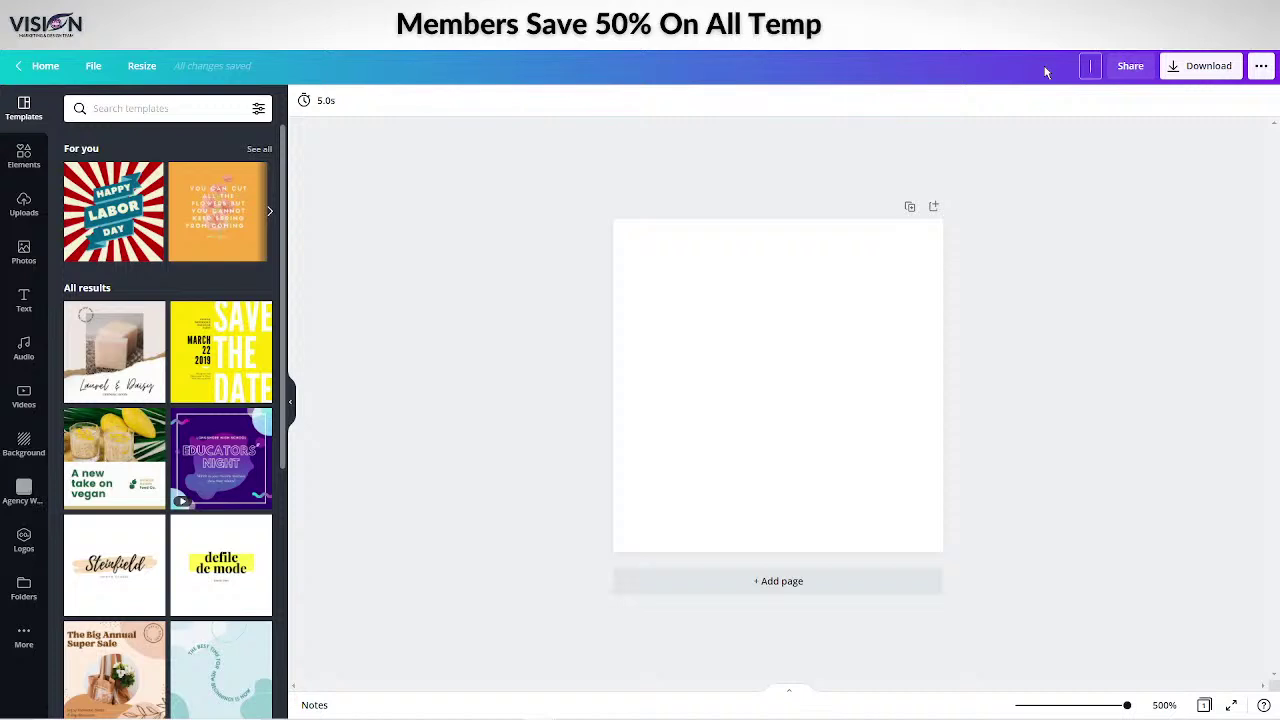
{"action": "type", "text": "Mod"}
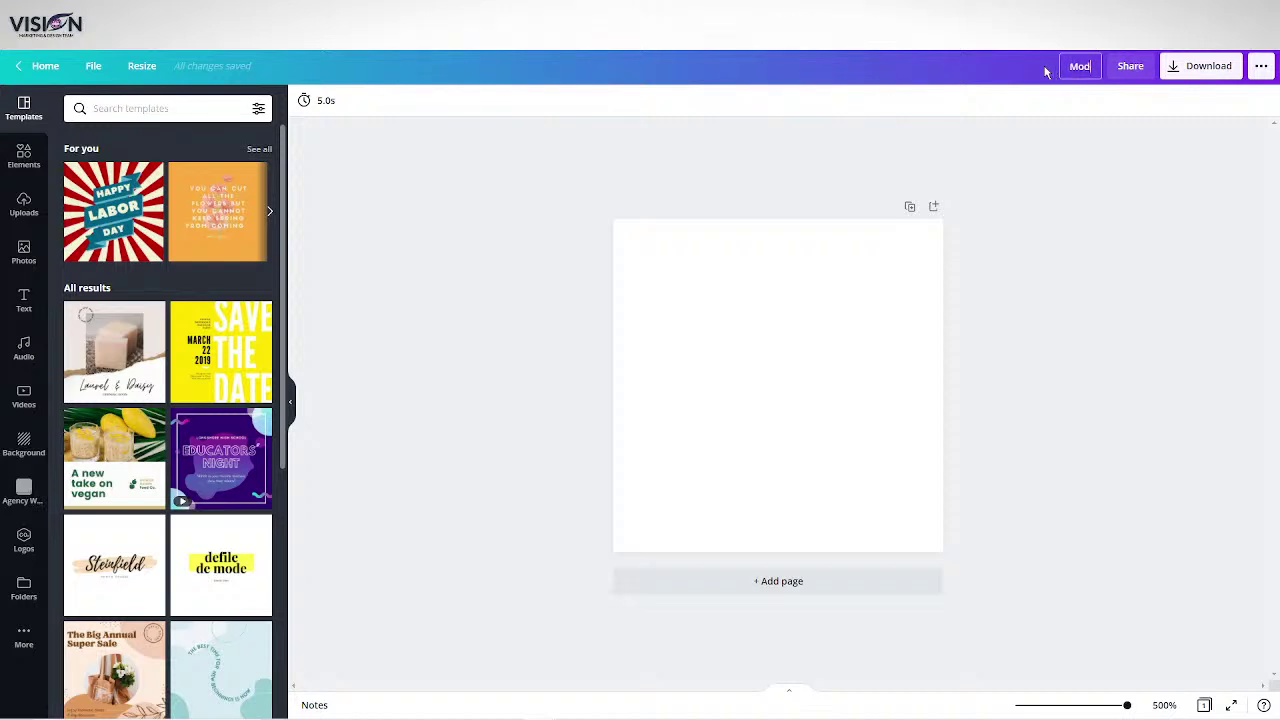
{"action": "type", "text": "ern Theme"}
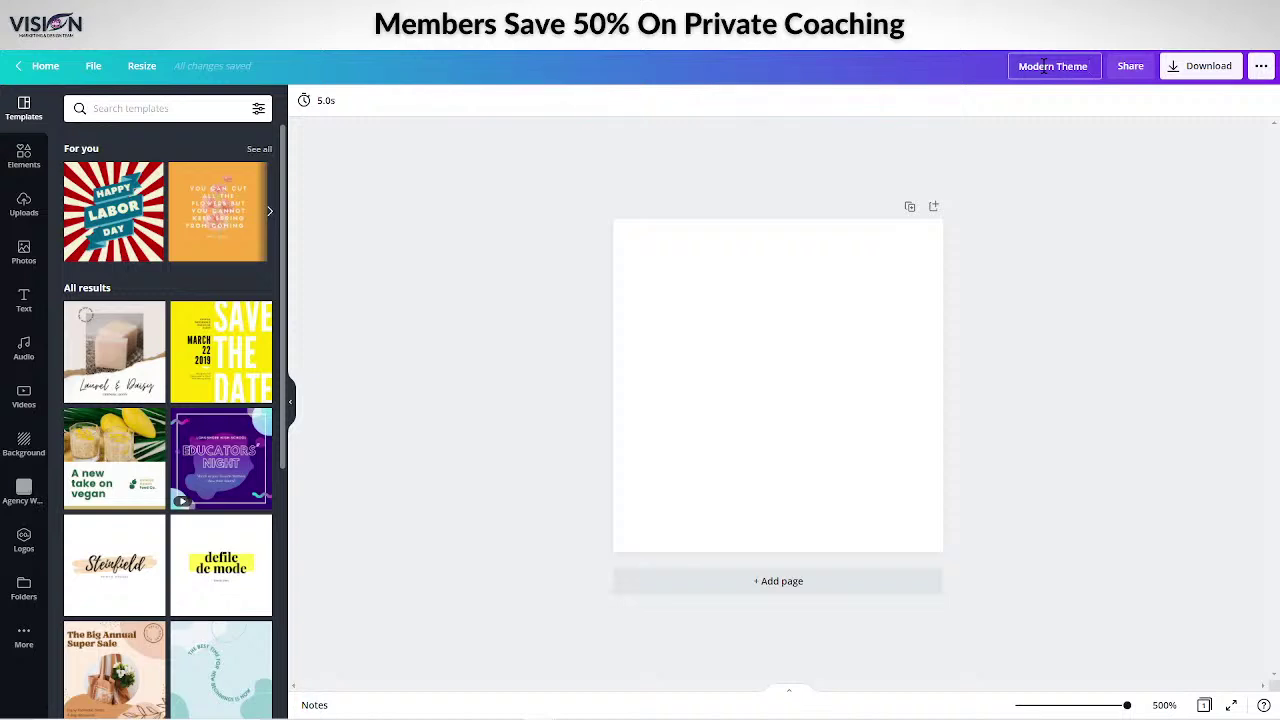
{"action": "type", "text": " ICON Im"}
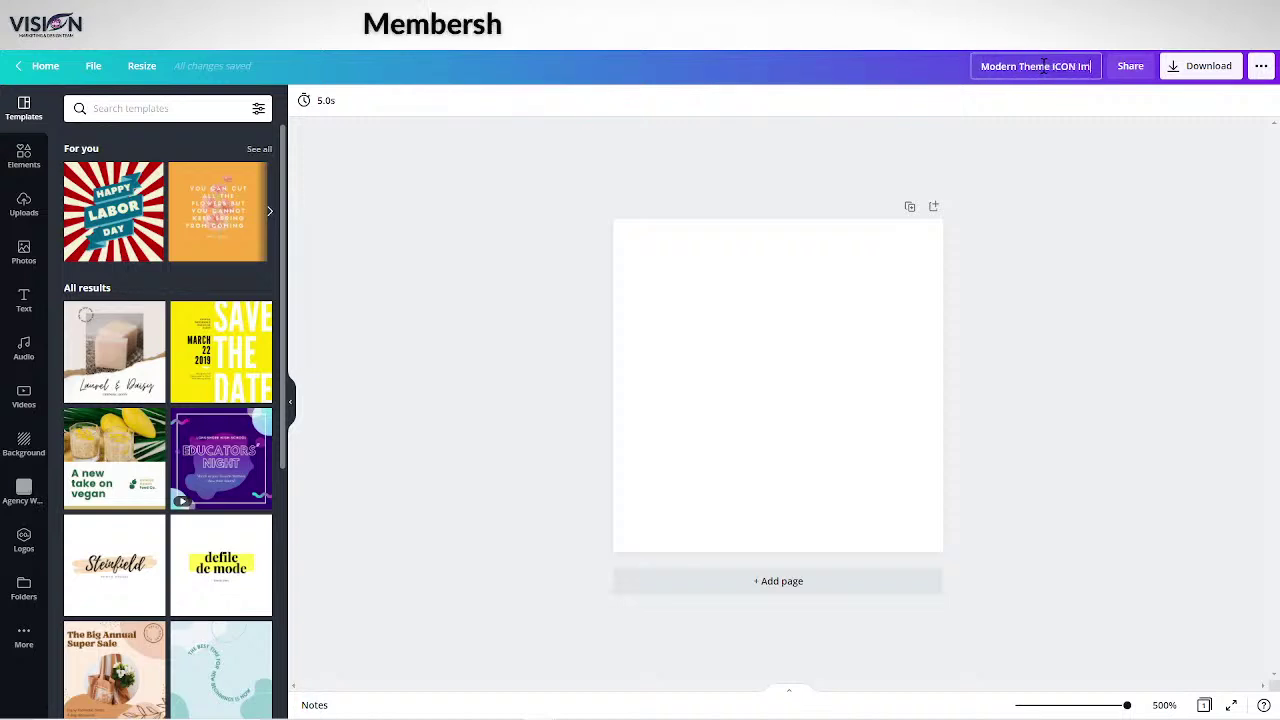
{"action": "type", "text": "age (LOCKED)"}
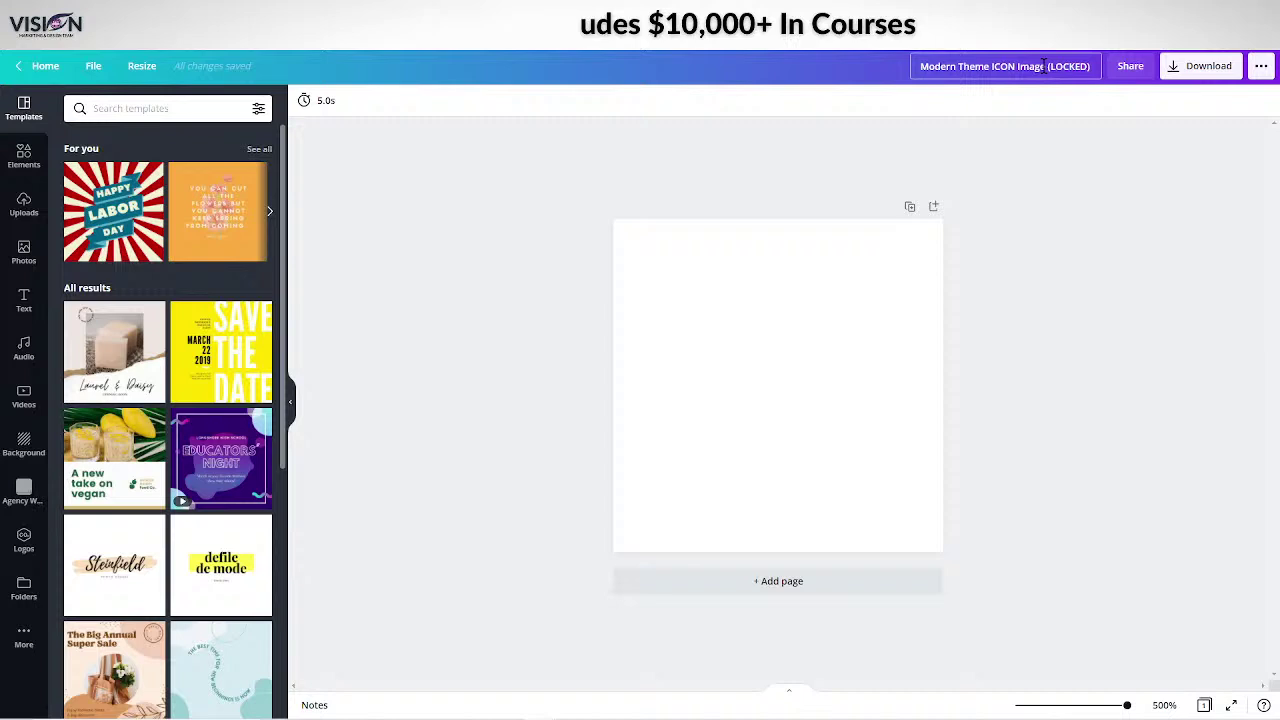
{"action": "left_click", "coordinate": [1077, 131]}
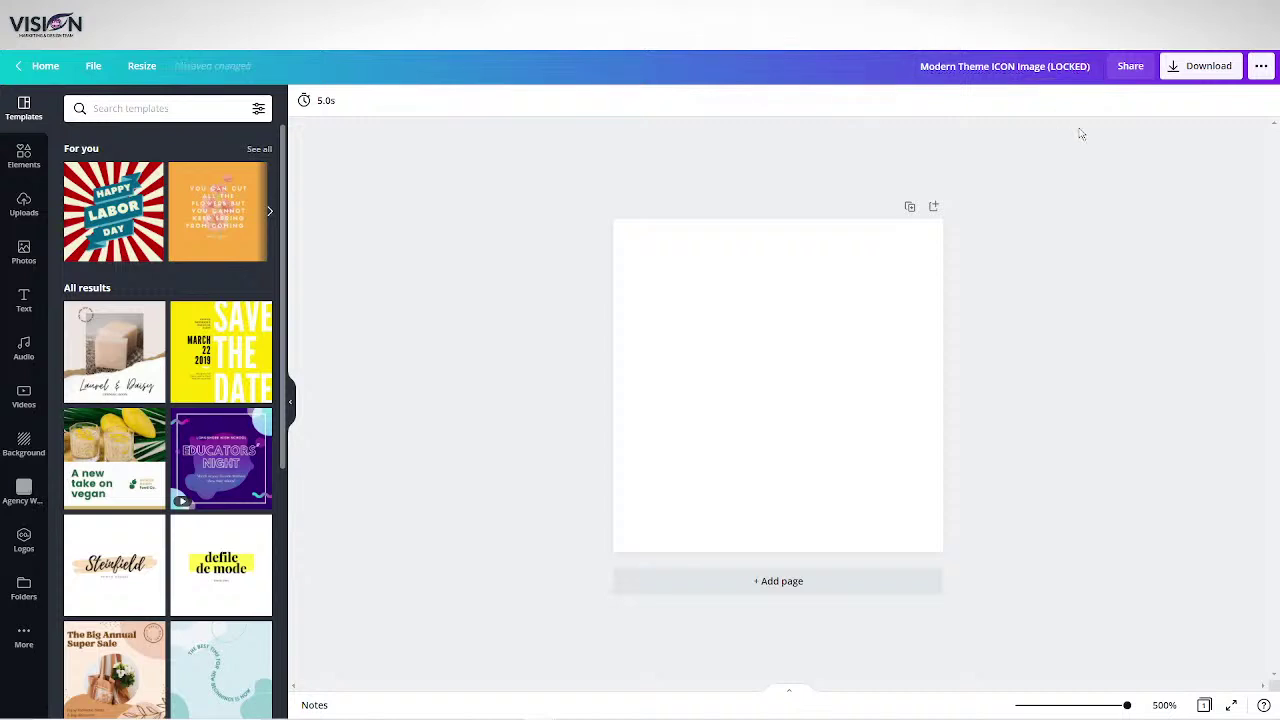
Copy a share link that lets others use the design as a template.
{"action": "left_click", "coordinate": [1125, 70]}
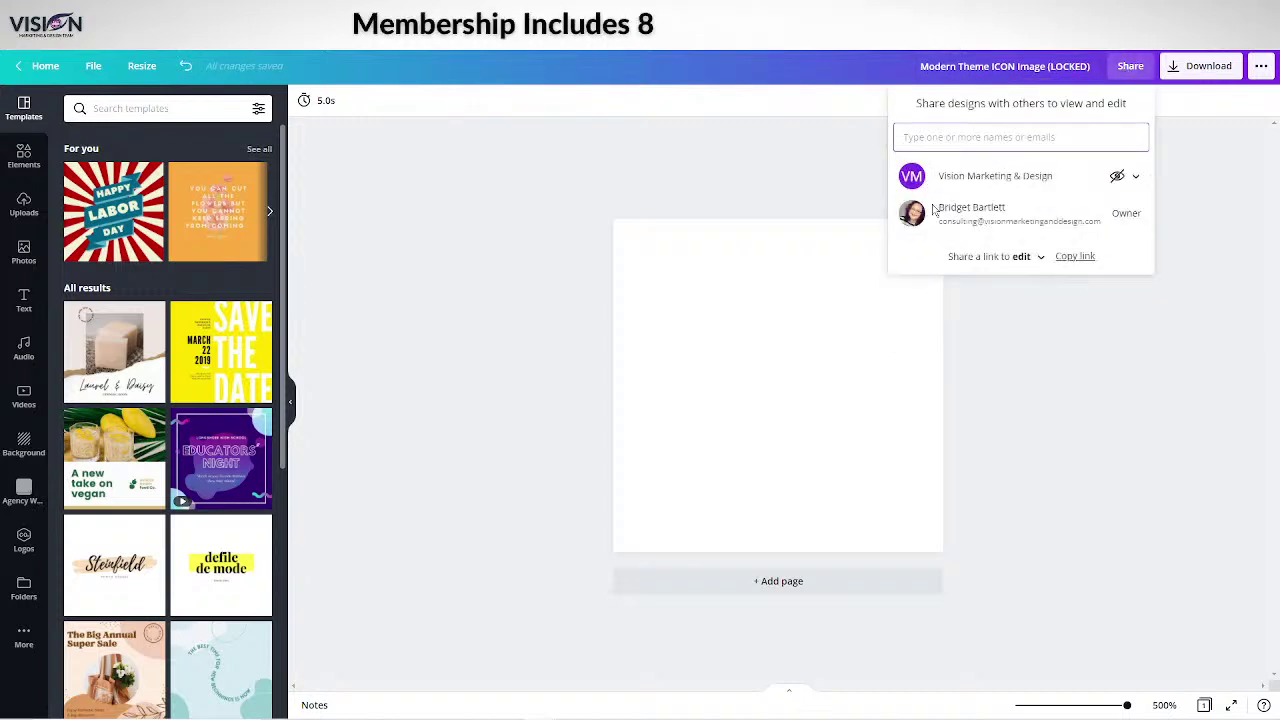
{"action": "left_click", "coordinate": [1022, 256]}
{"action": "left_click", "coordinate": [1057, 283]}
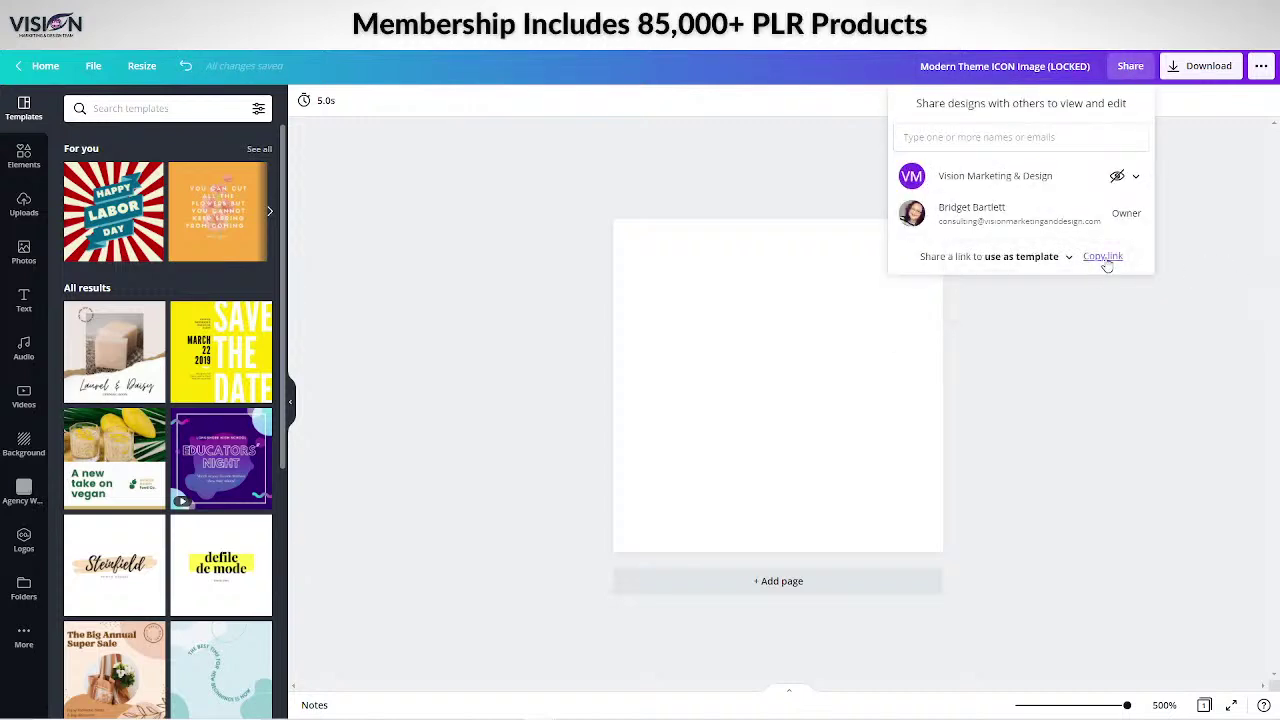
{"action": "left_click", "coordinate": [1102, 257]}
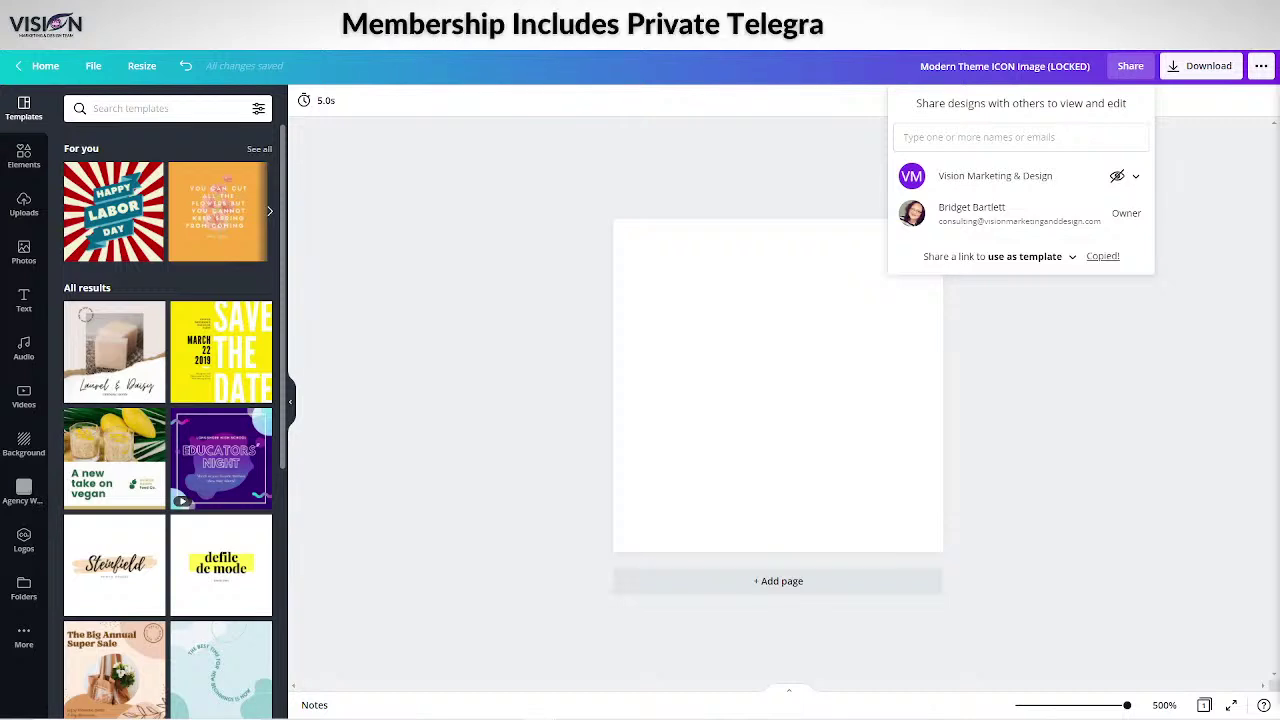
{"action": "left_click", "coordinate": [659, 167]}
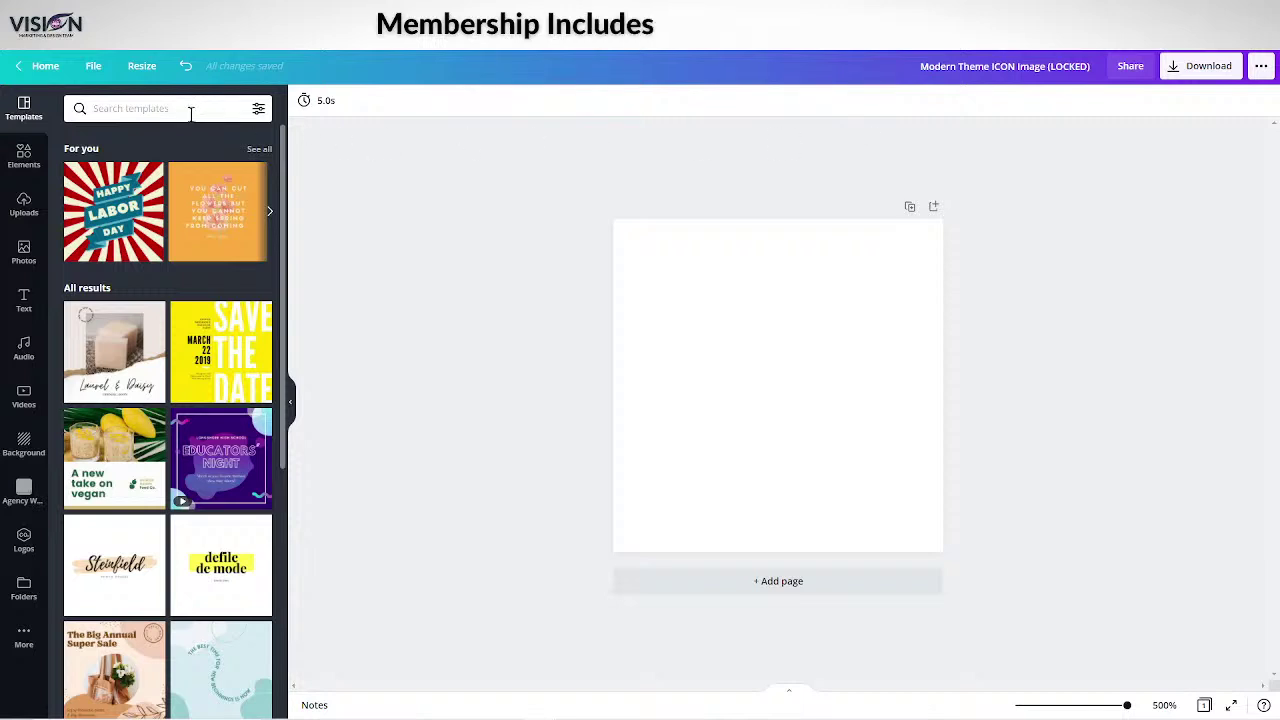
Save the design into the 'elearning image sizes' folder using File > Save to folder.
{"action": "left_click", "coordinate": [93, 65]}
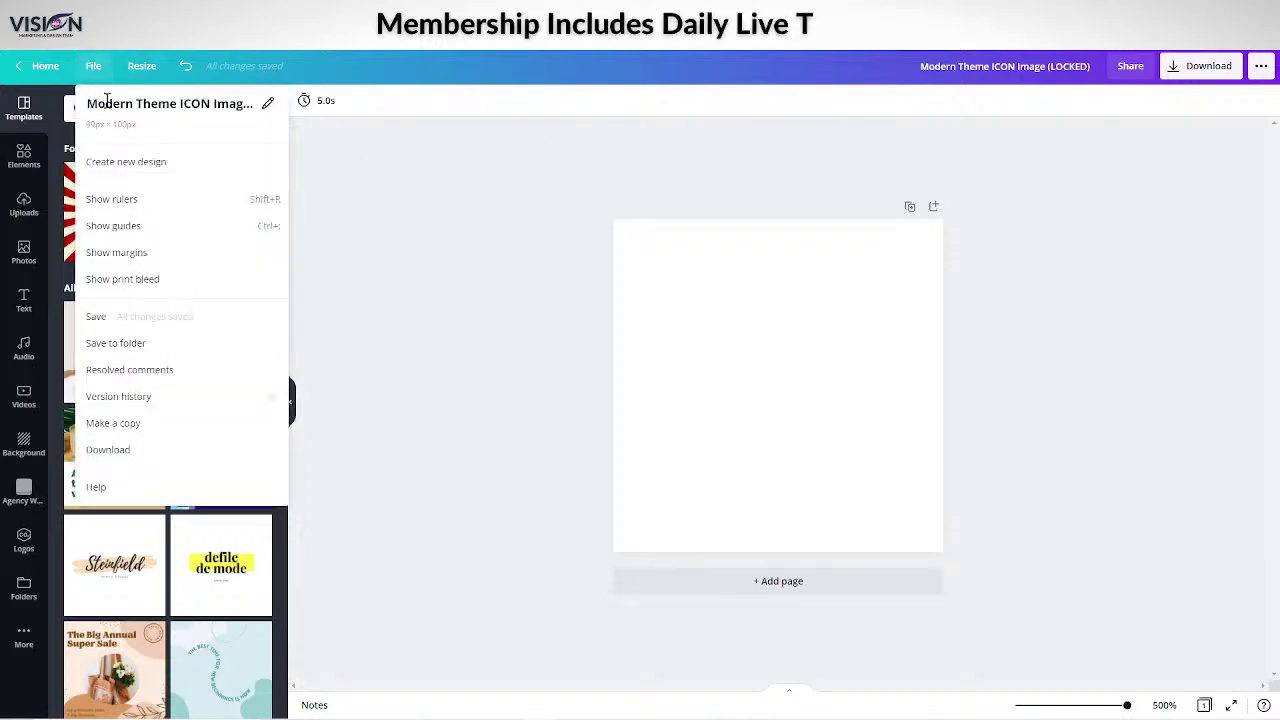
{"action": "left_click", "coordinate": [118, 344]}
{"action": "scroll", "coordinate": [174, 328], "scroll_direction": "down", "scroll_amount": 5}
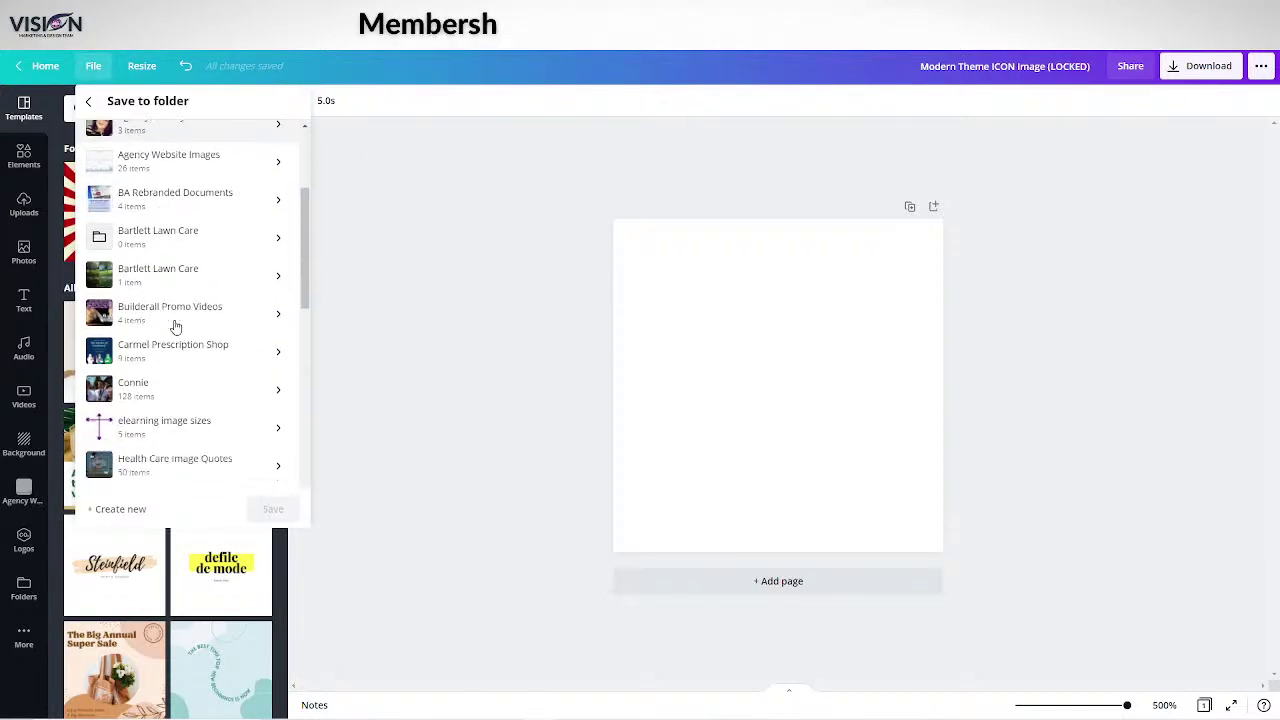
{"action": "scroll", "coordinate": [174, 328], "scroll_direction": "down", "scroll_amount": 5}
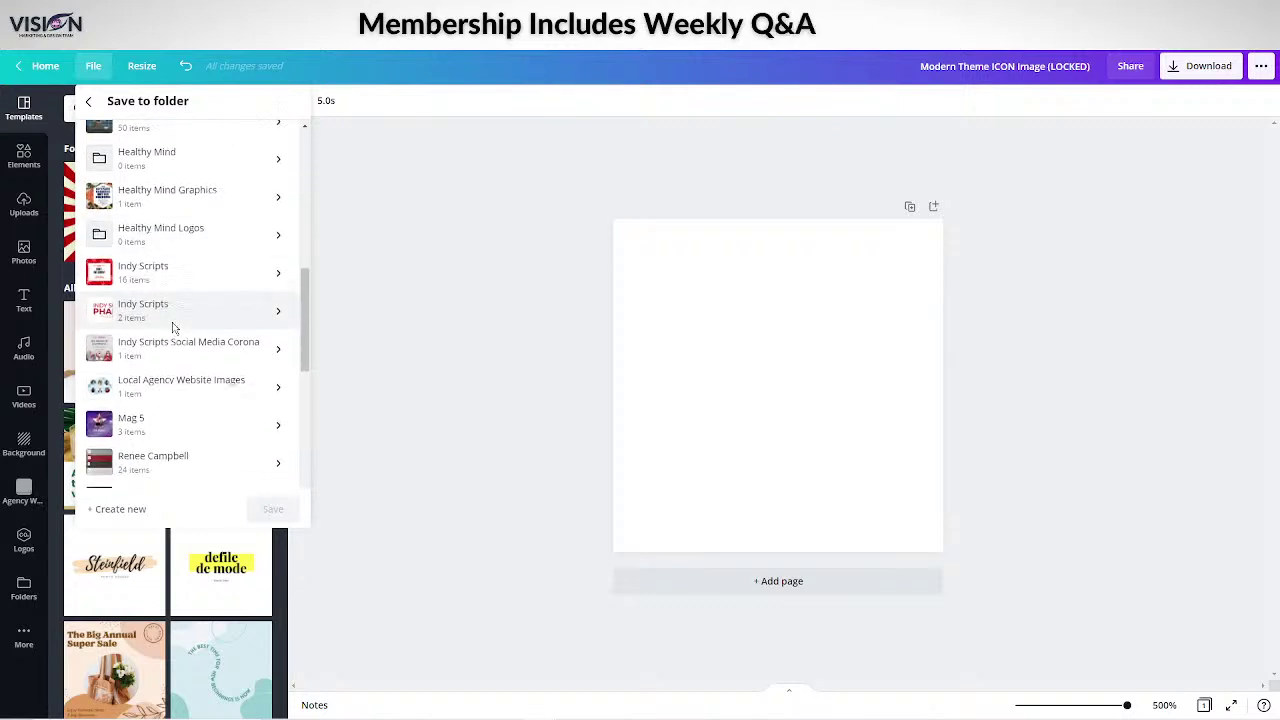
{"action": "scroll", "coordinate": [153, 290], "scroll_direction": "up", "scroll_amount": 5}
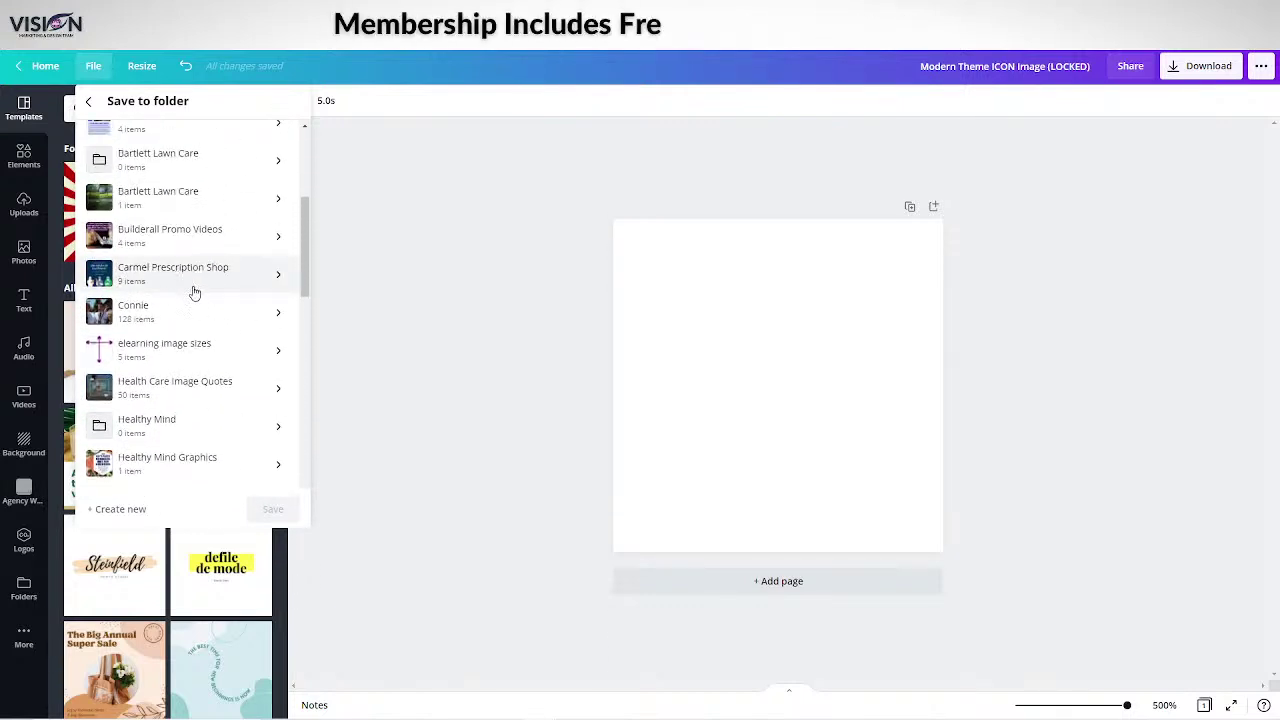
{"action": "scroll", "coordinate": [185, 300], "scroll_direction": "up", "scroll_amount": 1}
{"action": "left_click", "coordinate": [177, 414]}
{"action": "left_click", "coordinate": [280, 519]}
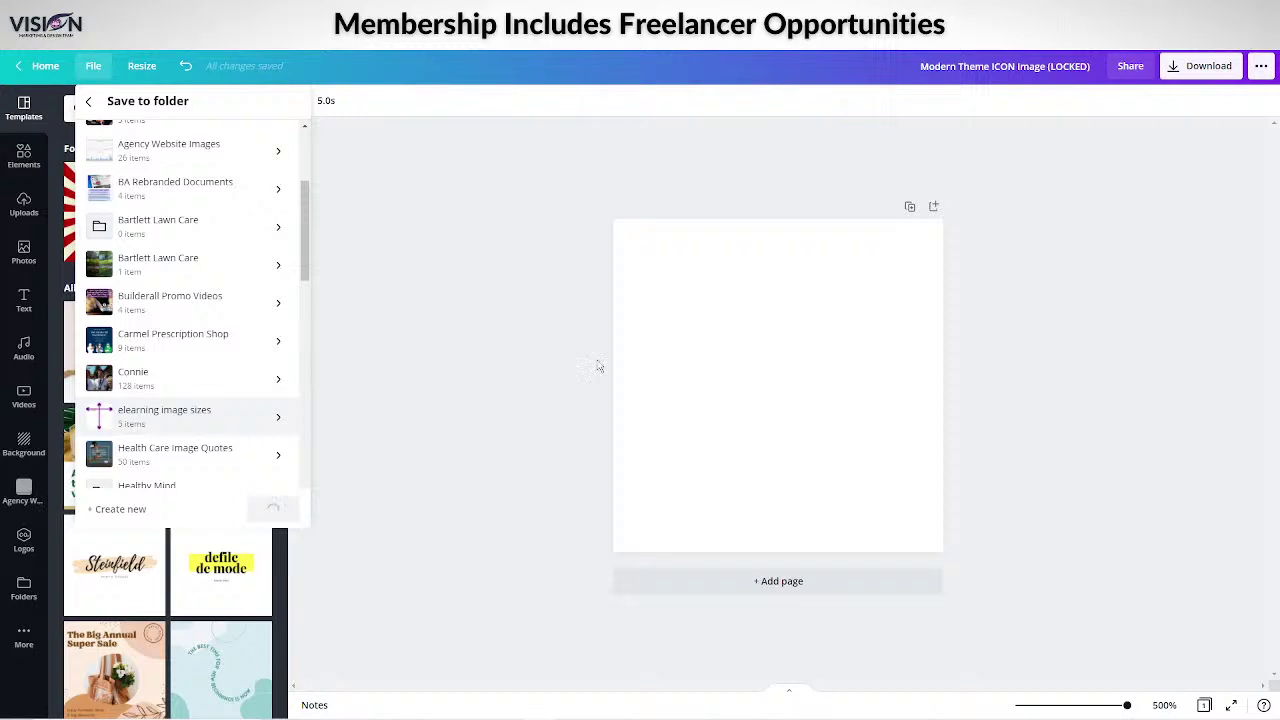
{"action": "left_click", "coordinate": [390, 122]}
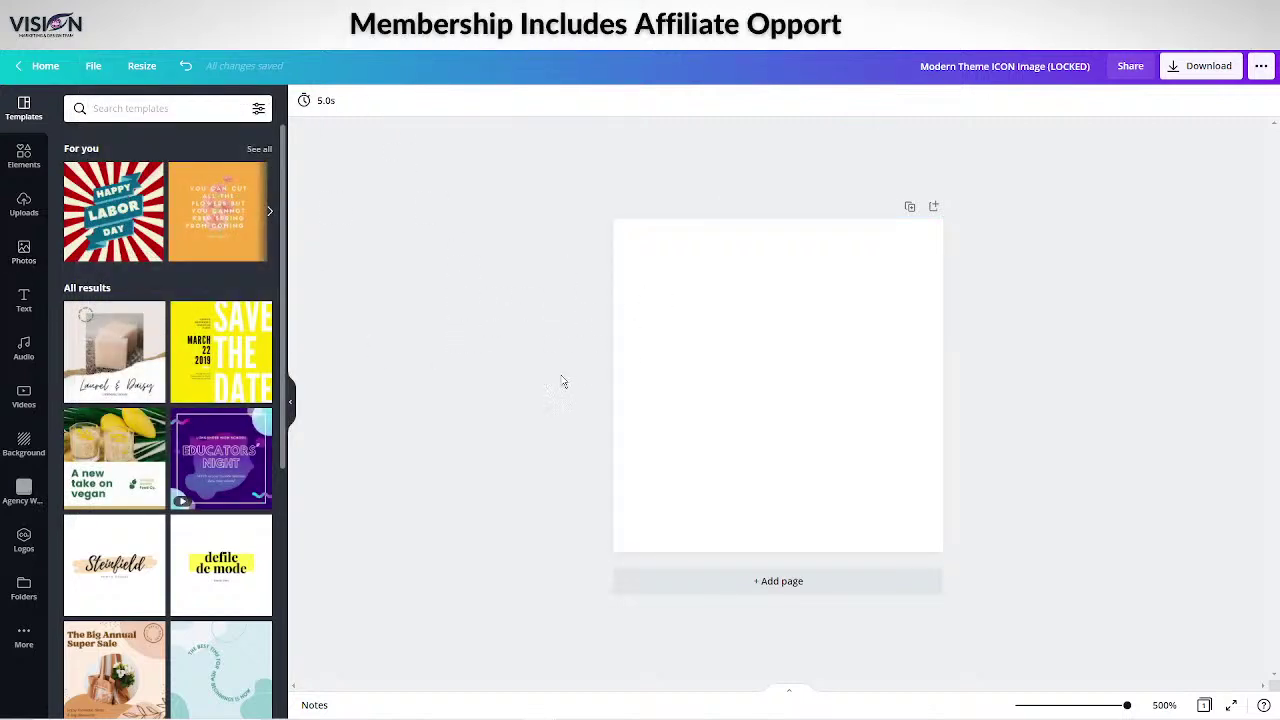
Drag the uploaded purple globe-with-people image onto the canvas, enlarge it and centre it.
{"action": "left_click", "coordinate": [24, 160]}
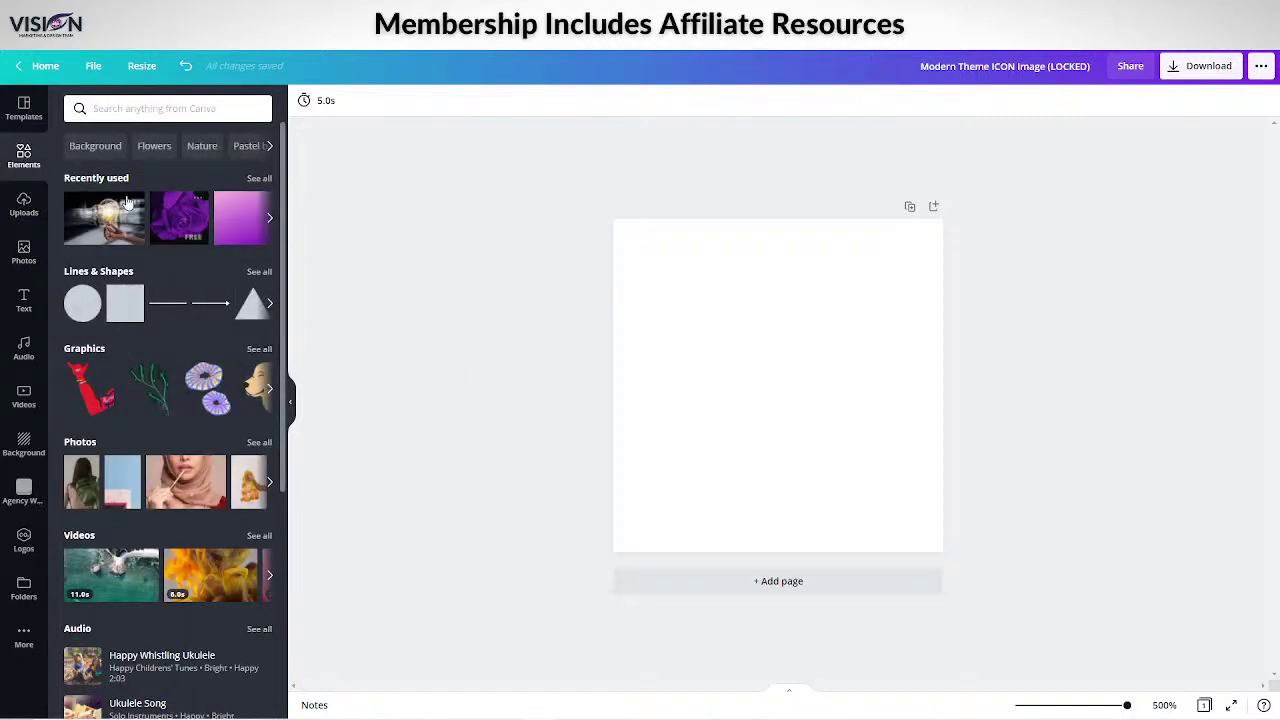
{"action": "left_click", "coordinate": [24, 537]}
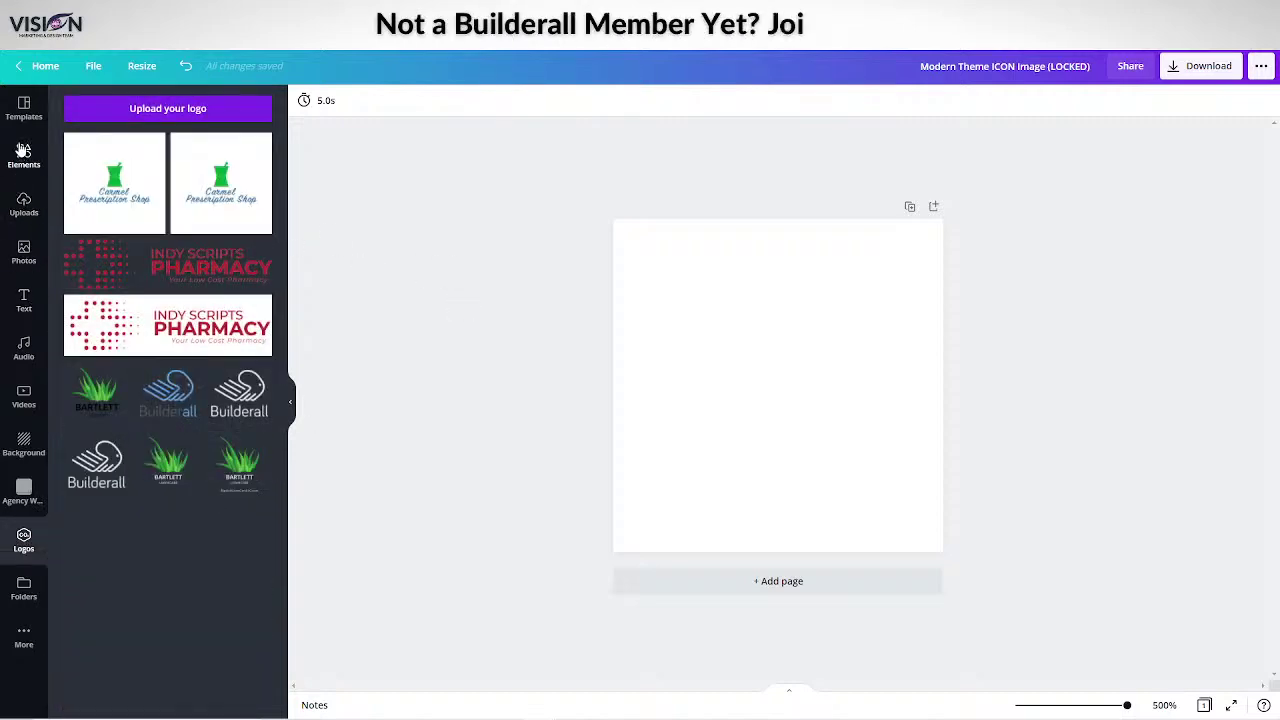
{"action": "left_click", "coordinate": [24, 108]}
{"action": "left_click", "coordinate": [24, 250]}
{"action": "left_click", "coordinate": [28, 210]}
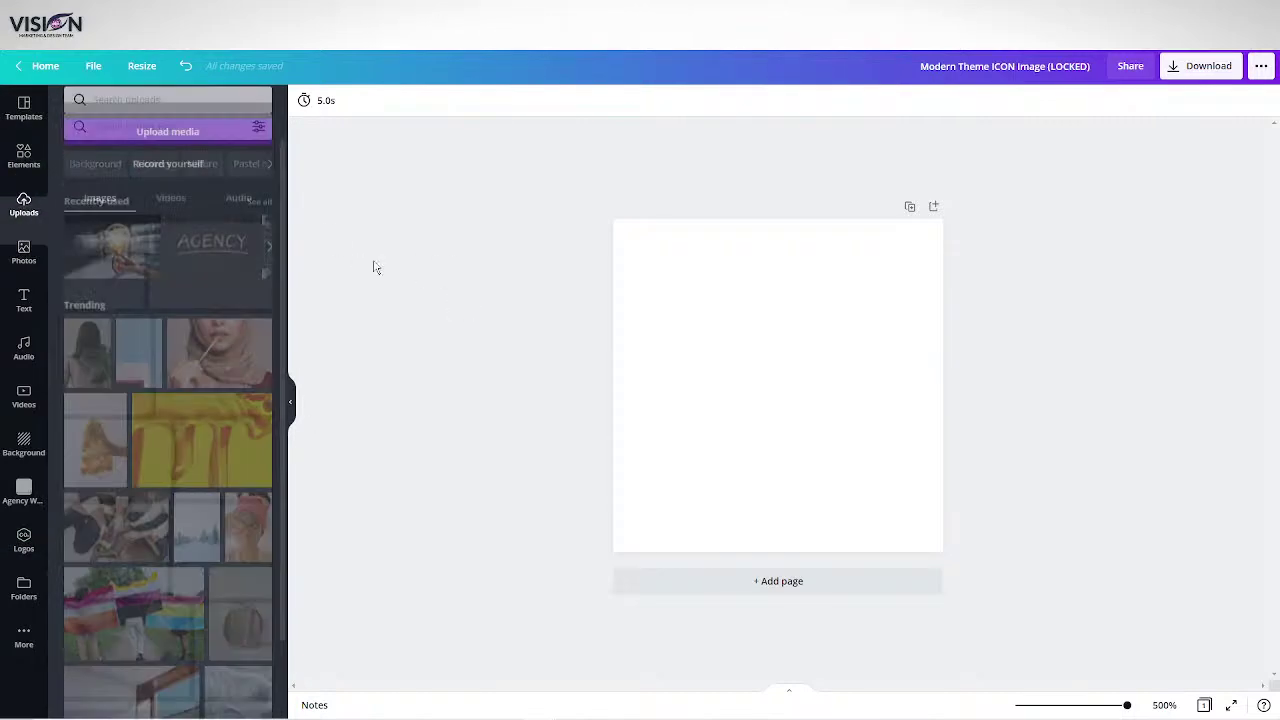
{"action": "scroll", "coordinate": [203, 423], "scroll_direction": "down", "scroll_amount": 10}
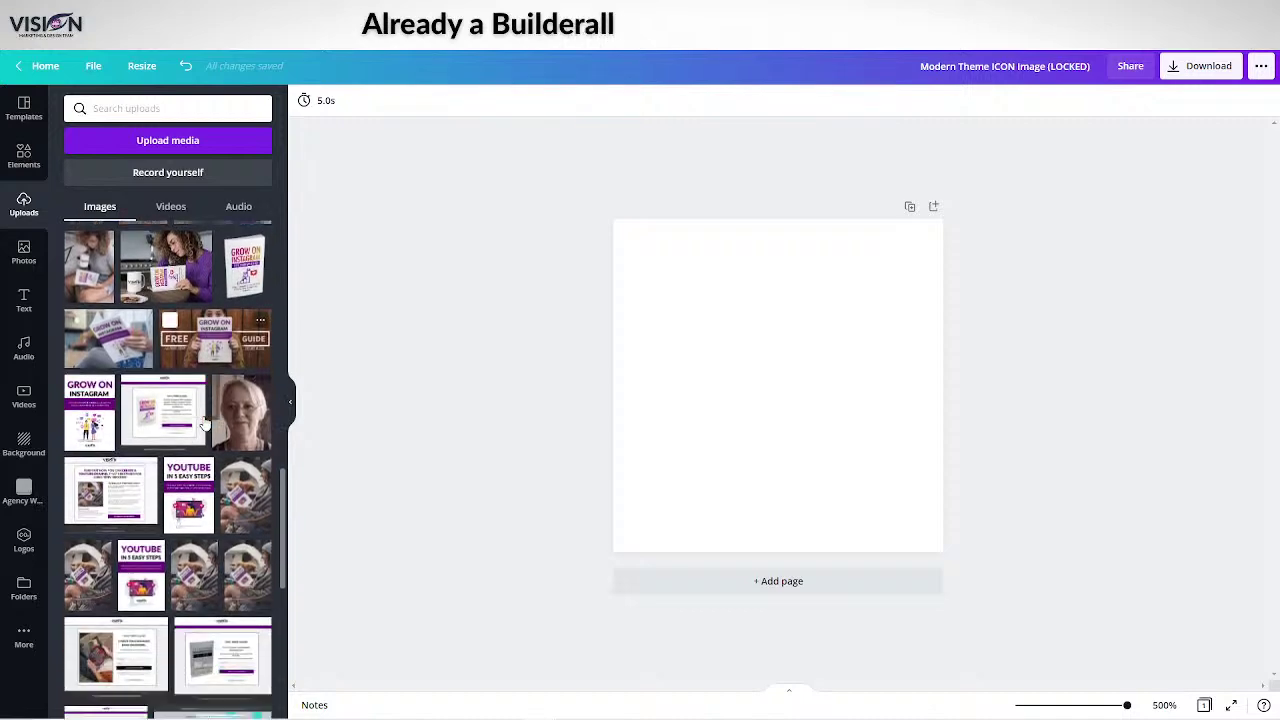
{"action": "scroll", "coordinate": [201, 418], "scroll_direction": "down", "scroll_amount": 10}
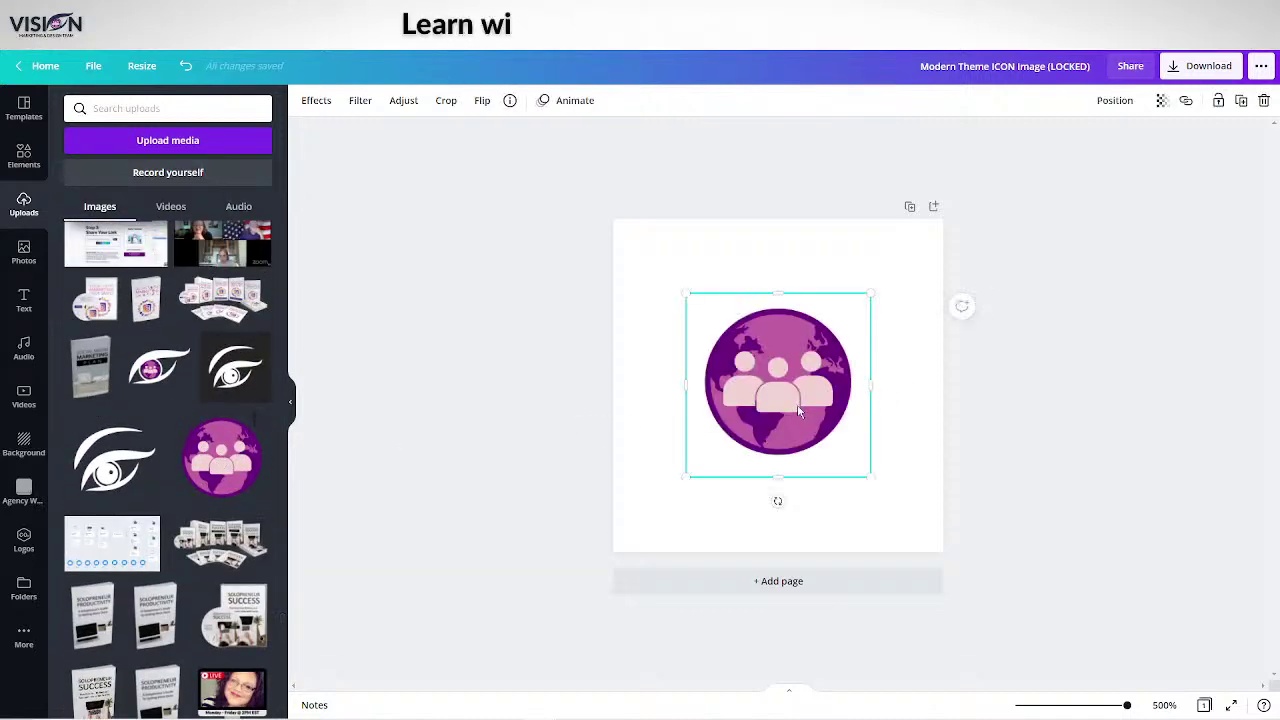
{"action": "left_click_drag", "start_coordinate": [794, 405], "coordinate": [734, 343]}
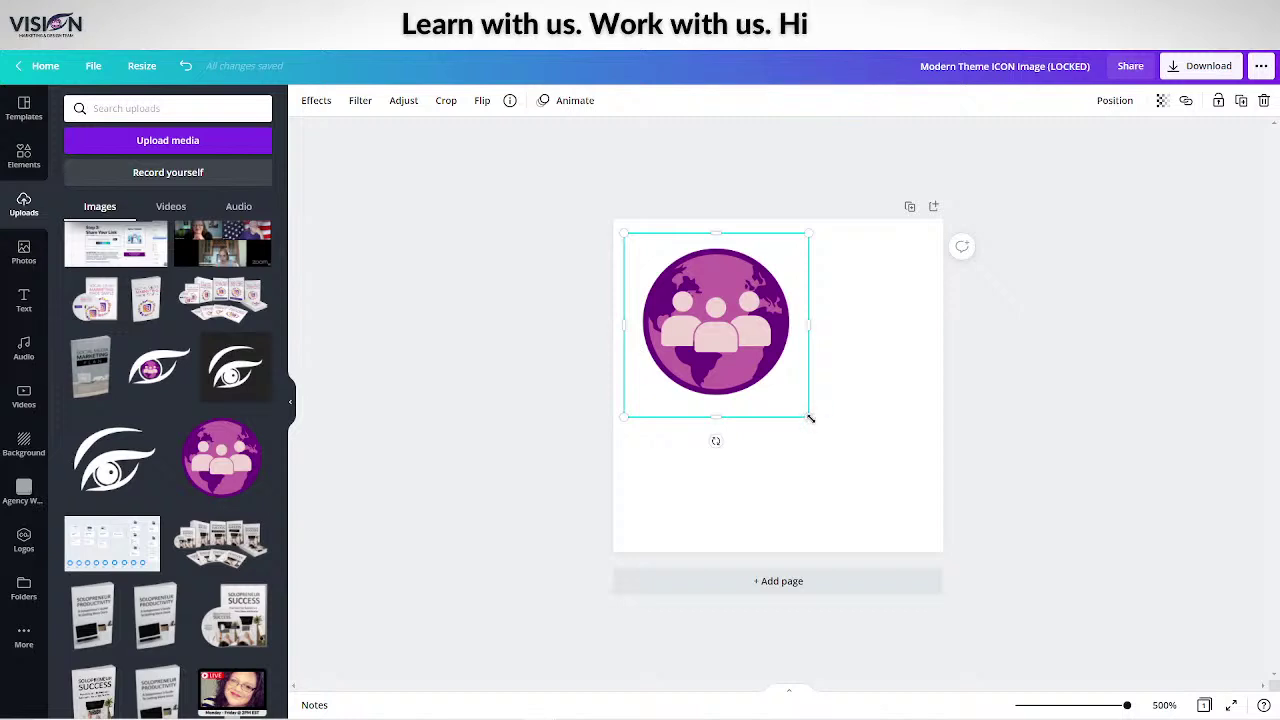
{"action": "left_click_drag", "start_coordinate": [810, 418], "coordinate": [924, 526]}
{"action": "mouse_move", "coordinate": [744, 376]}
{"action": "left_mouse_down"}
{"action": "mouse_move", "coordinate": [762, 397]}
{"action": "mouse_move", "coordinate": [750, 385]}
{"action": "left_mouse_up"}
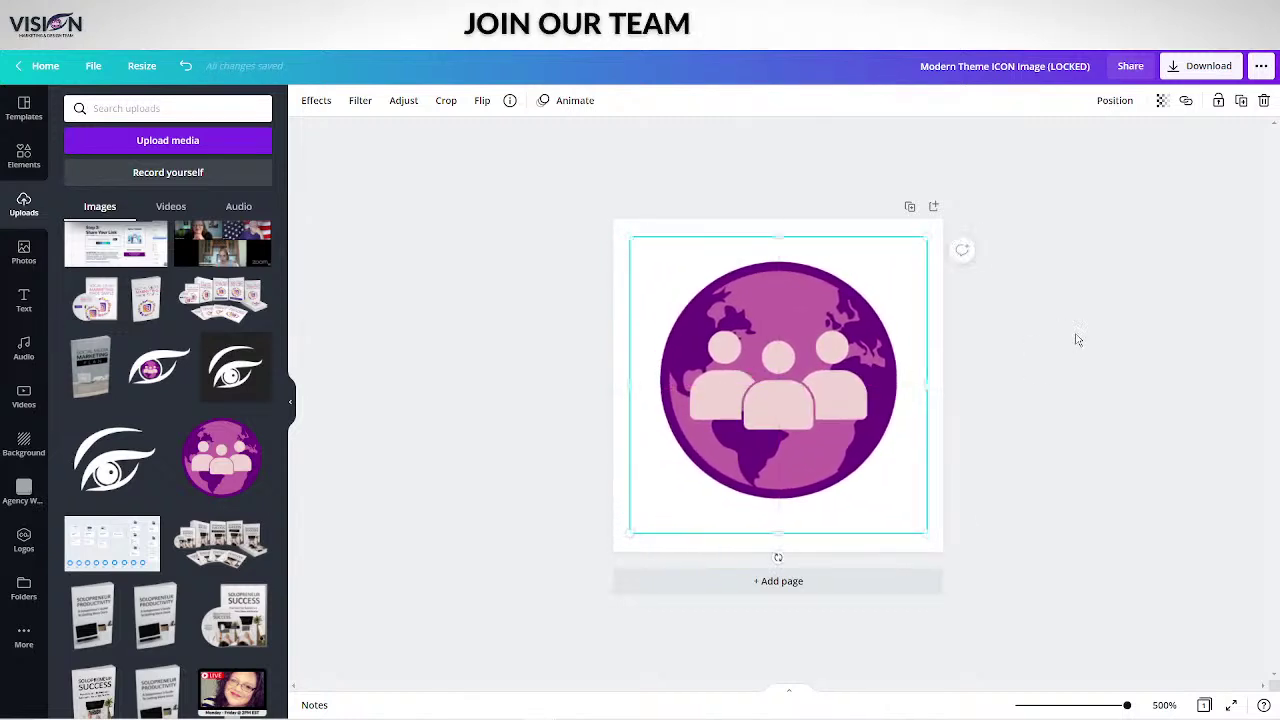
{"action": "left_click", "coordinate": [1077, 340]}
Download the Canva globe icon design as a JPG file instead of PNG.
{"action": "left_click", "coordinate": [1200, 66]}
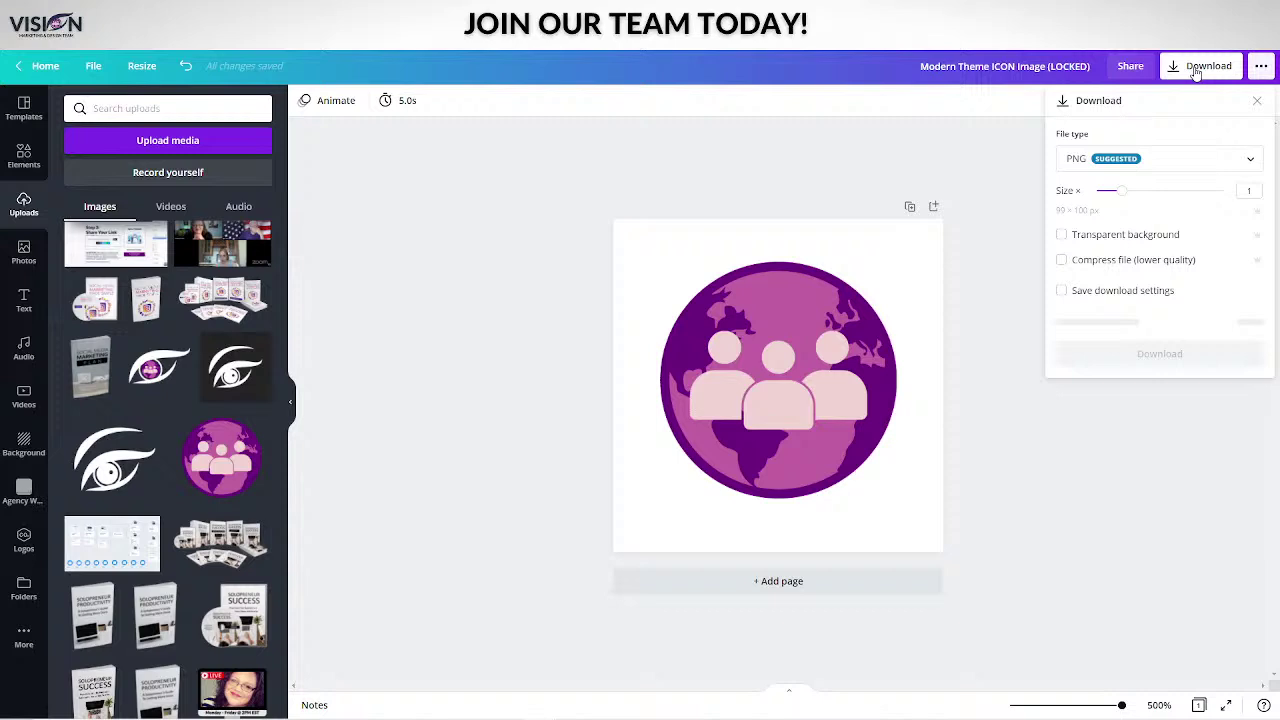
{"action": "left_click", "coordinate": [1097, 160]}
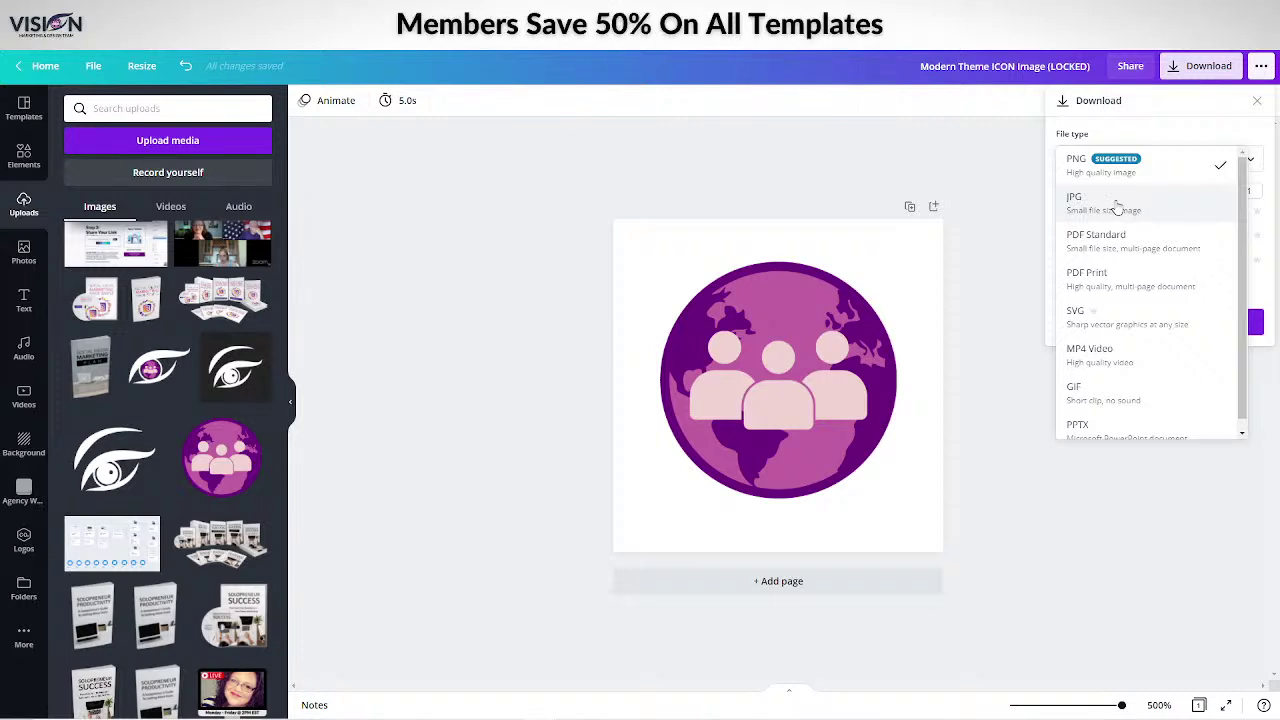
{"action": "left_click", "coordinate": [1117, 206]}
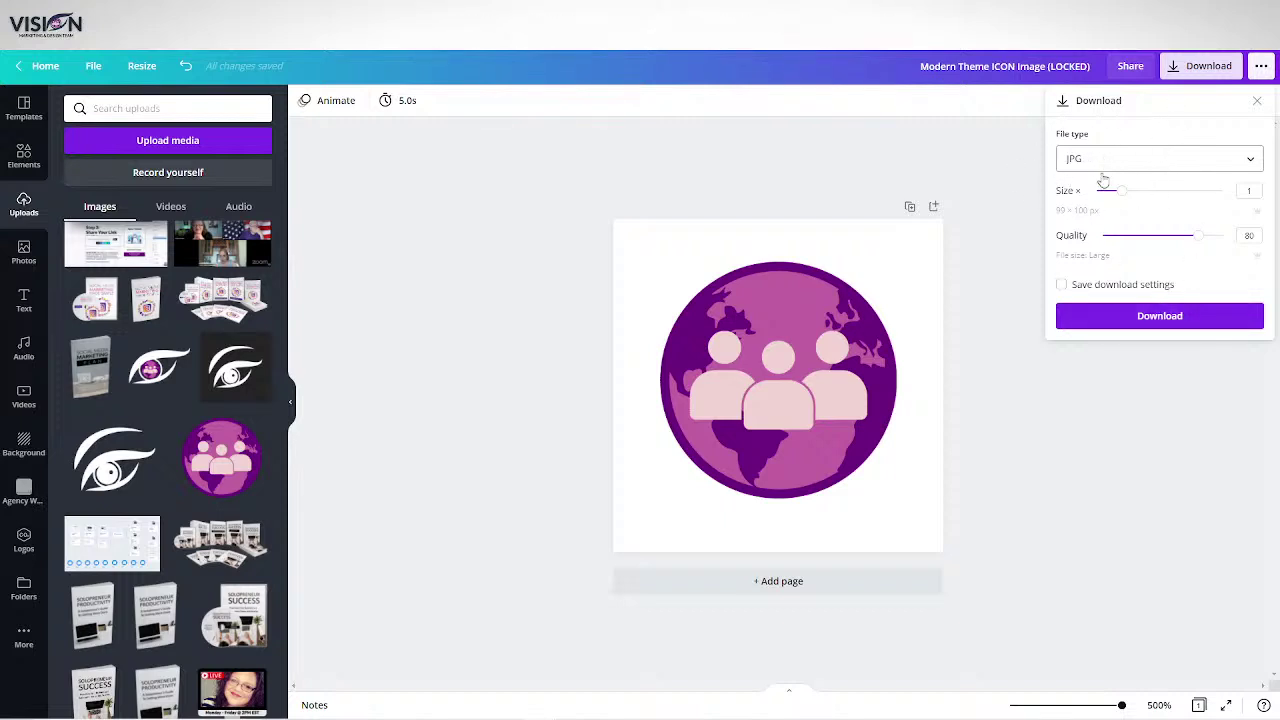
{"action": "left_click", "coordinate": [1163, 318]}
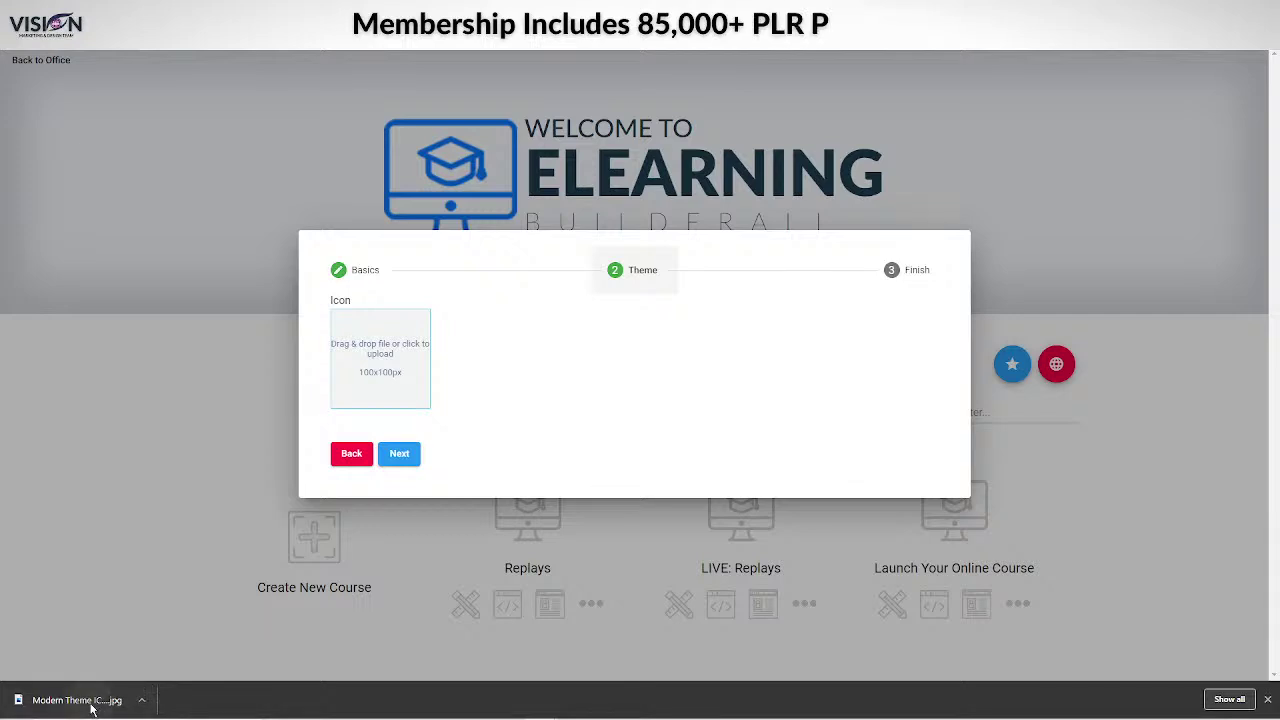
Upload the purple globe JPG as the course icon and create the Test course.
{"action": "left_click_drag", "start_coordinate": [91, 708], "coordinate": [395, 365]}
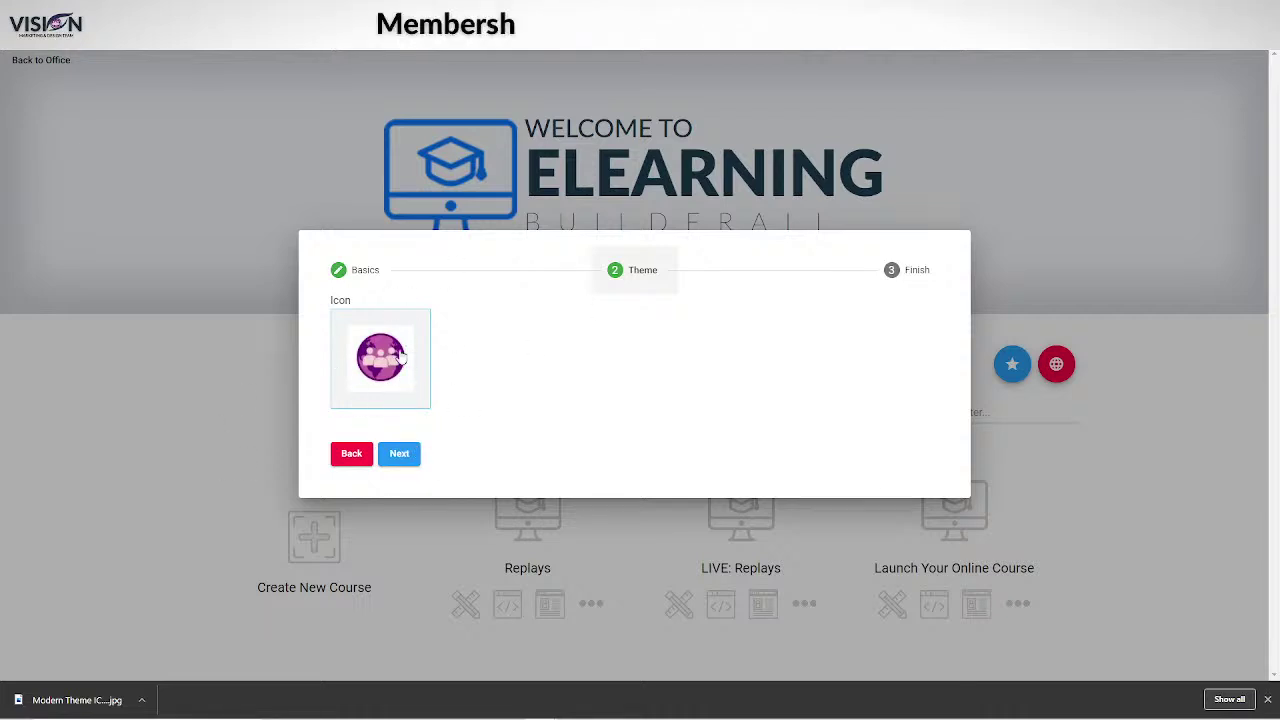
{"action": "left_click", "coordinate": [401, 456]}
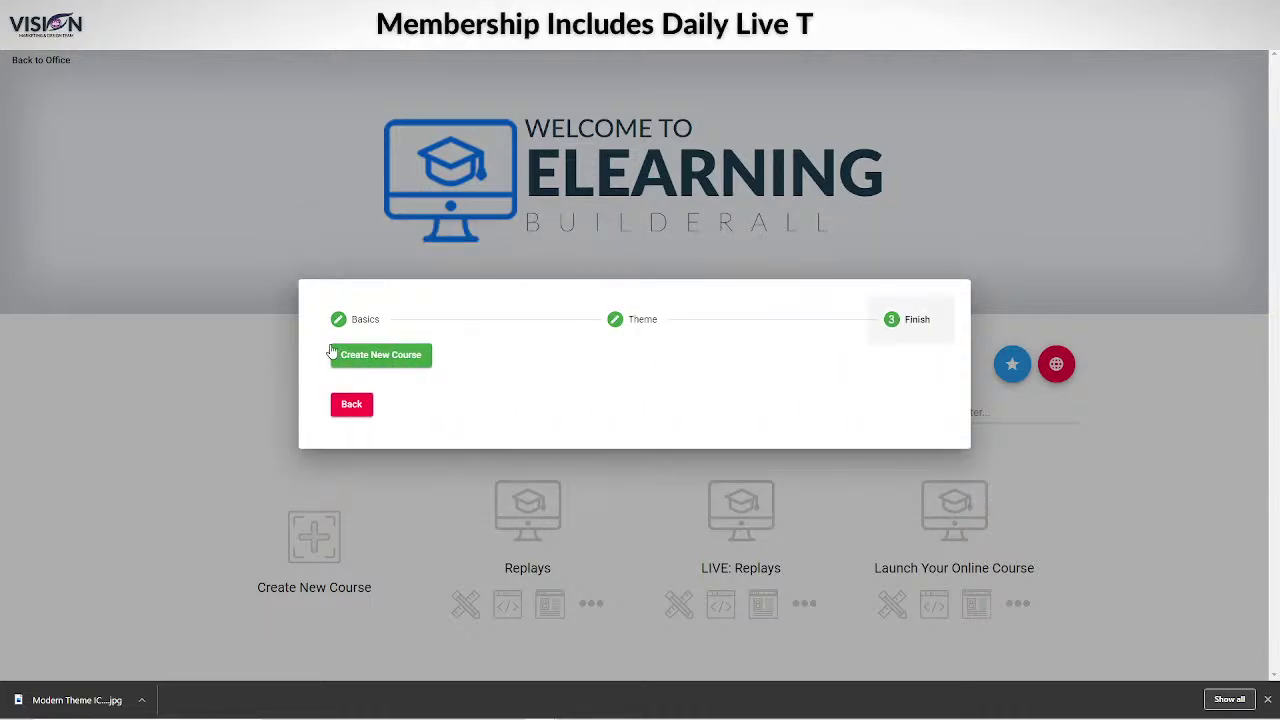
{"action": "left_click", "coordinate": [388, 357]}
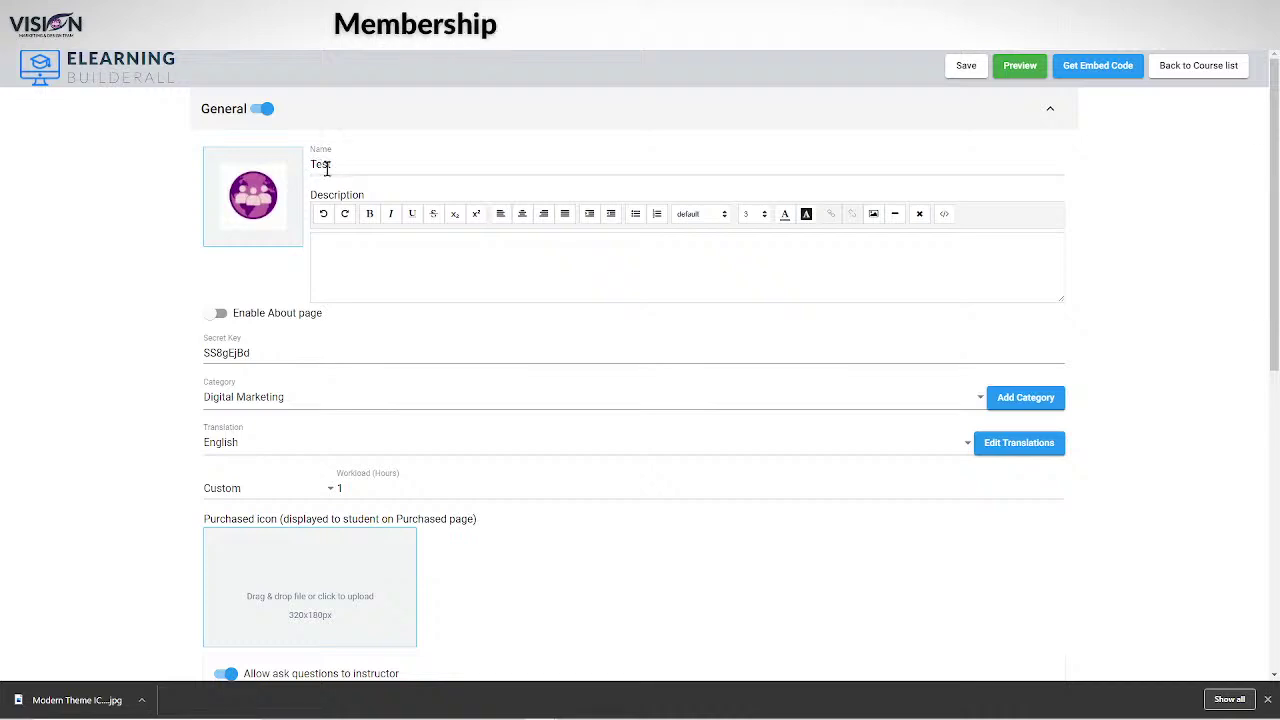
Write and select the description 'This is the description of our new elearning.', fixing its typos.
{"action": "left_click", "coordinate": [331, 244]}
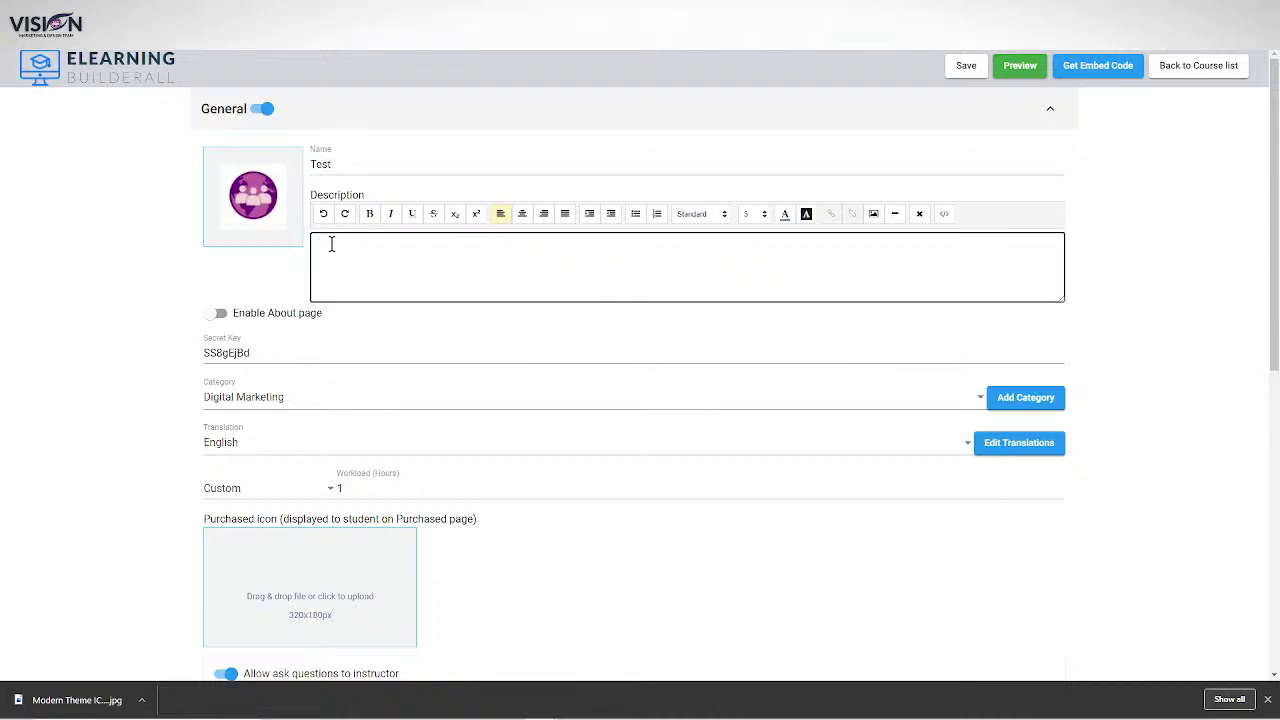
{"action": "type", "text": "This is th"}
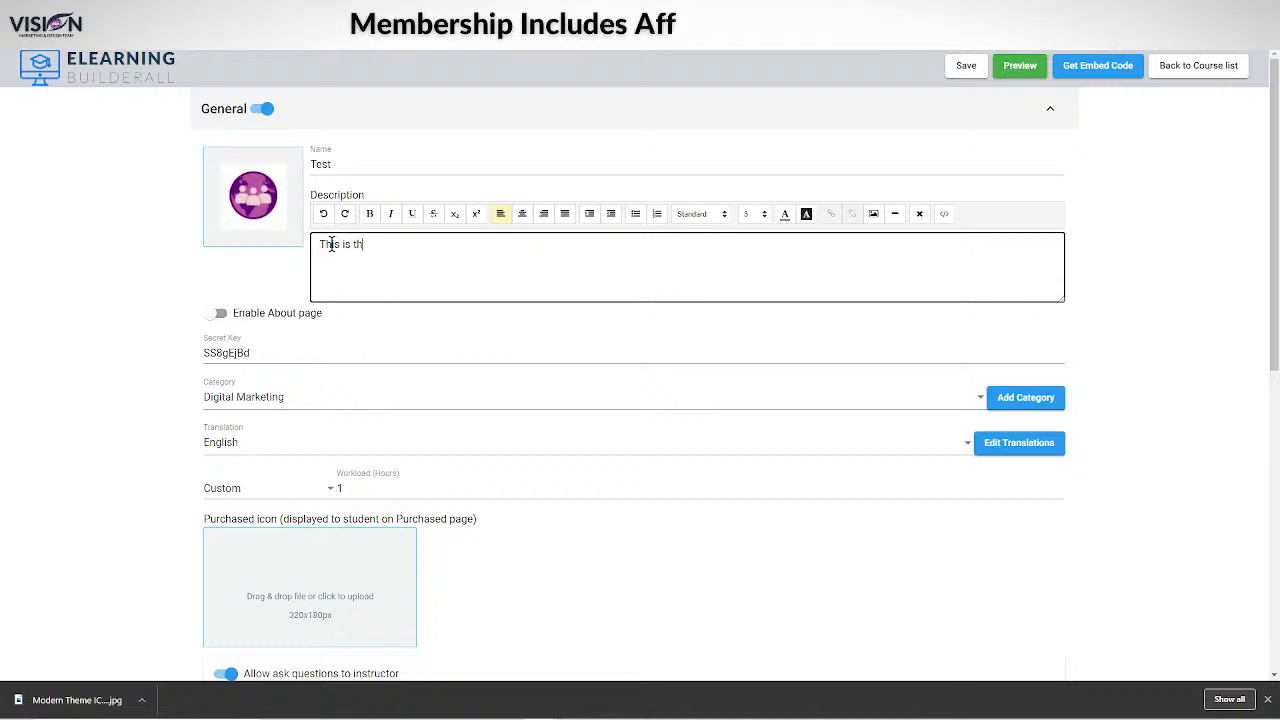
{"action": "type", "text": "e des"}
{"action": "type", "text": "riptio"}
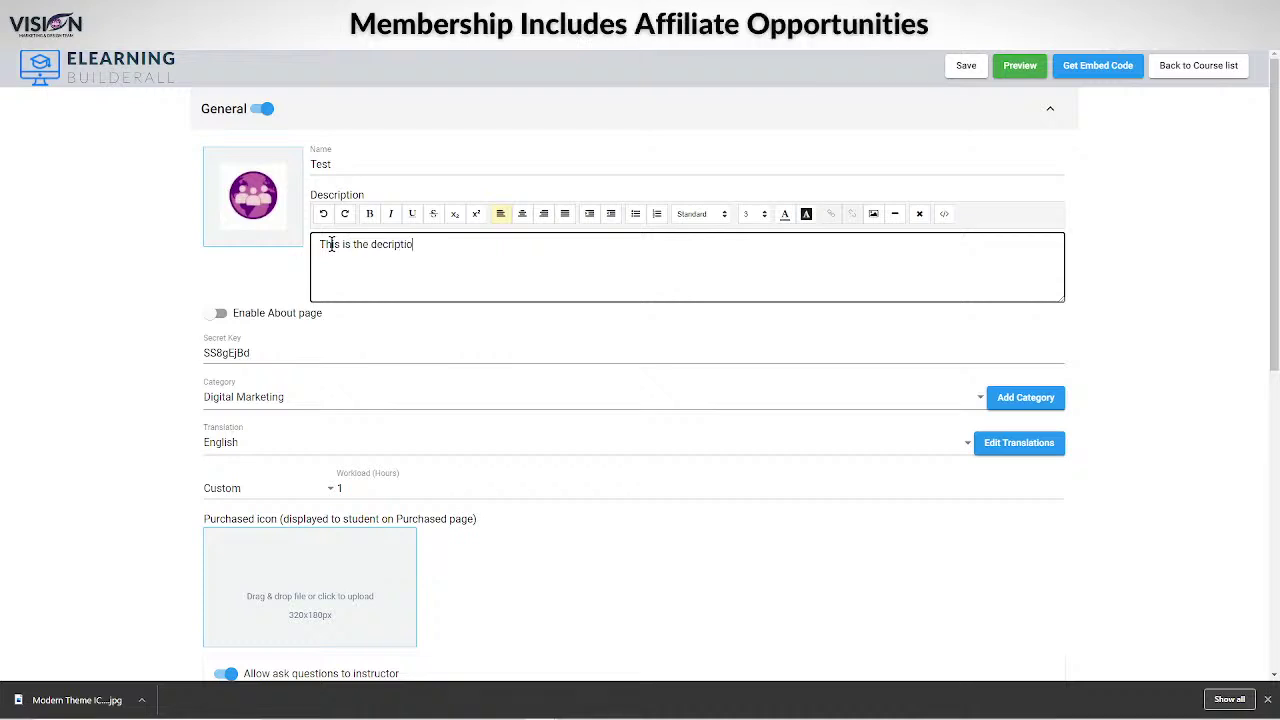
{"action": "type", "text": "n of ouer"}
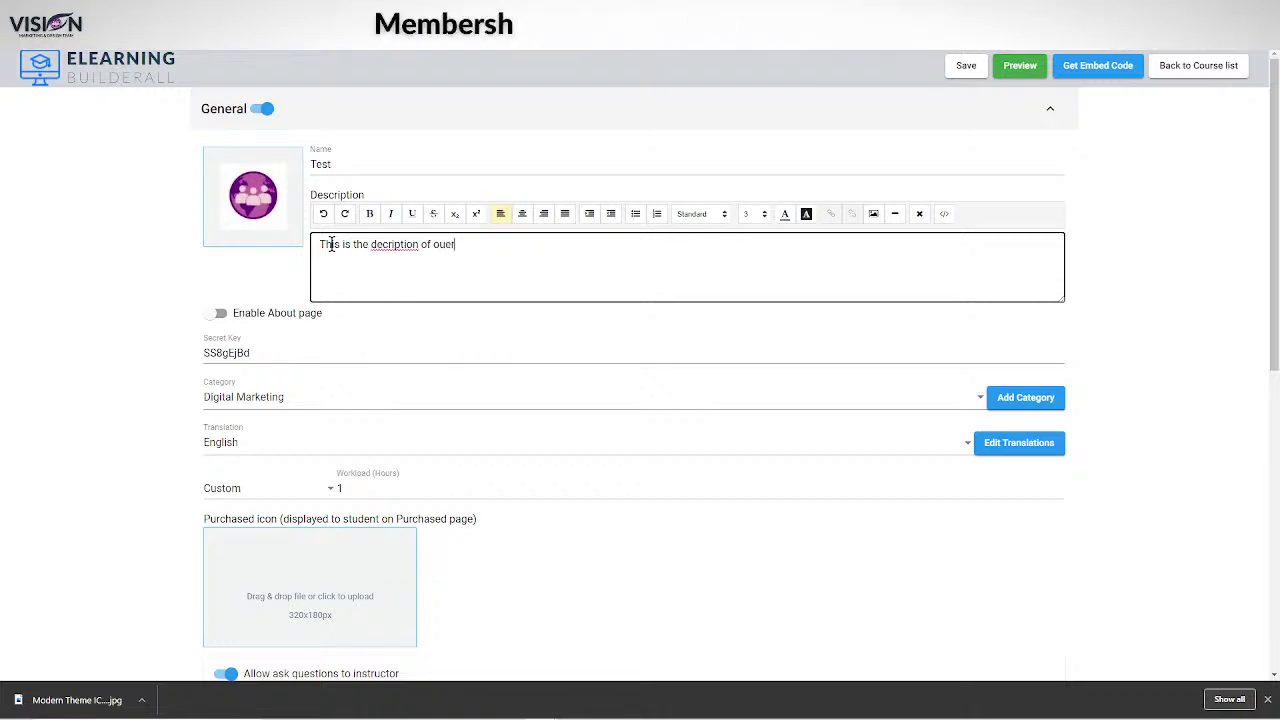
{"action": "key", "text": "BackSpace"}
{"action": "key", "text": "BackSpace"}
{"action": "key", "text": "BackSpace"}
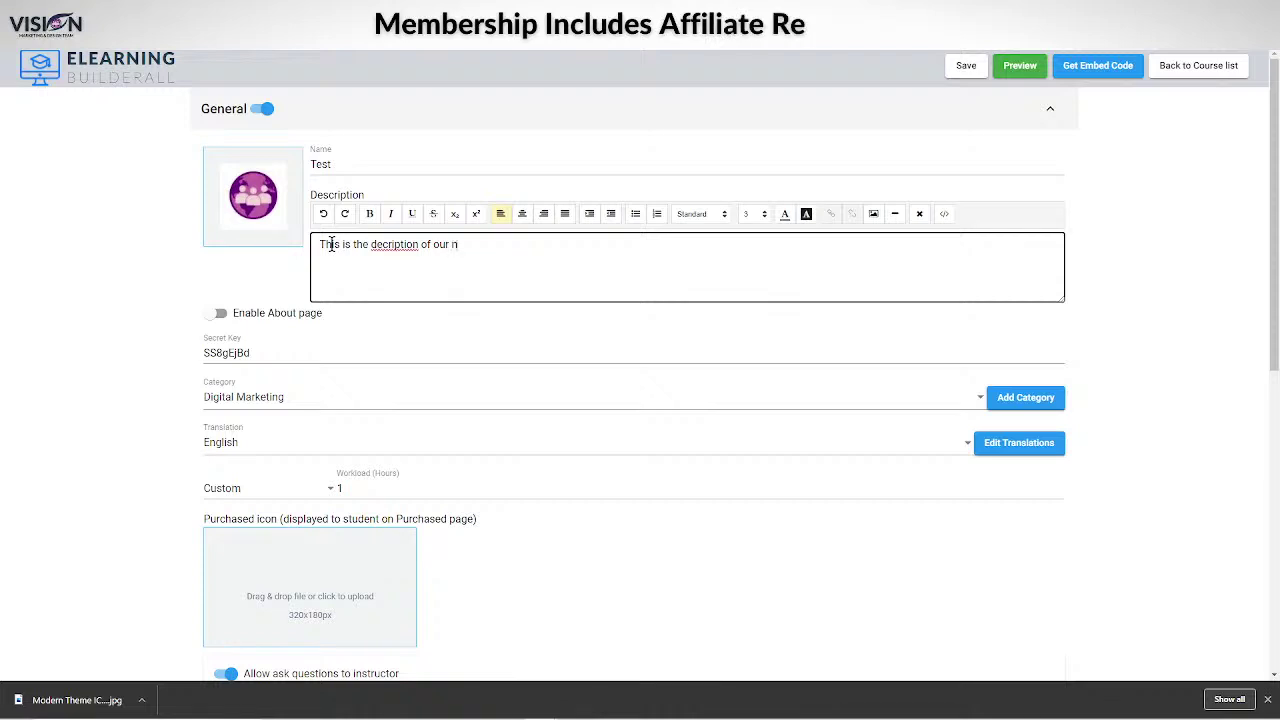
{"action": "type", "text": "r new elarning"}
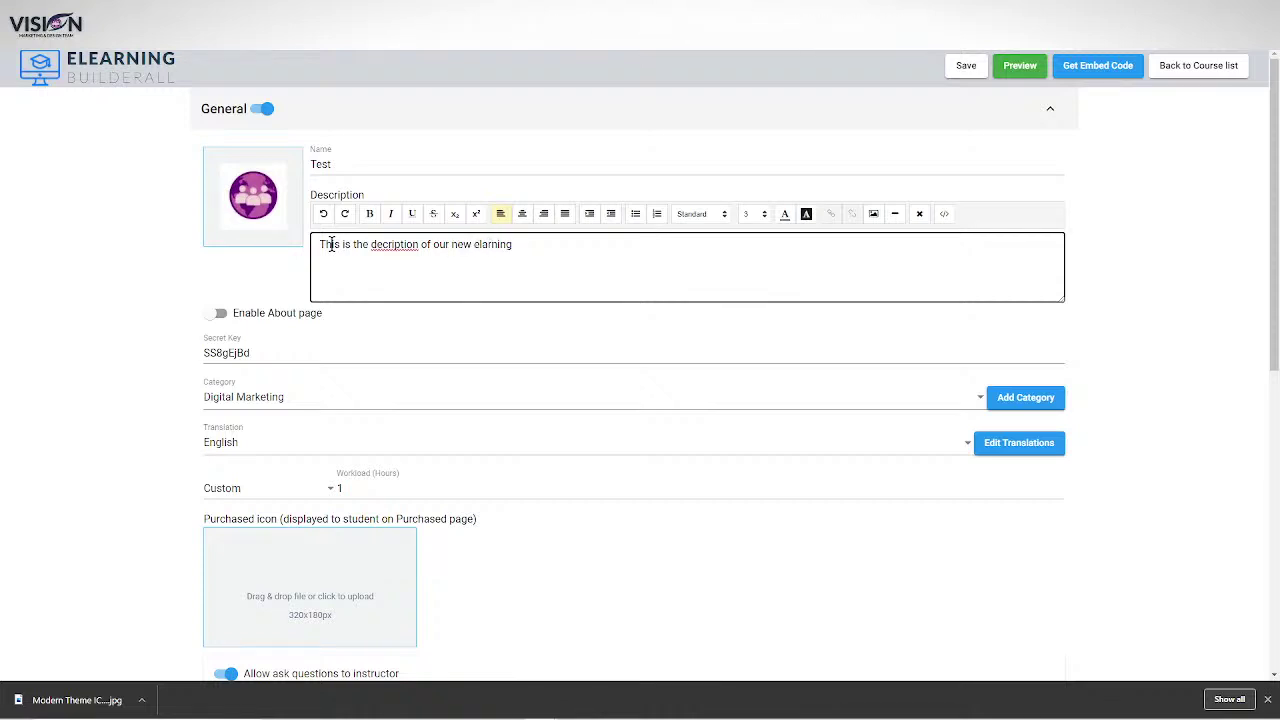
{"action": "left_click", "coordinate": [482, 249]}
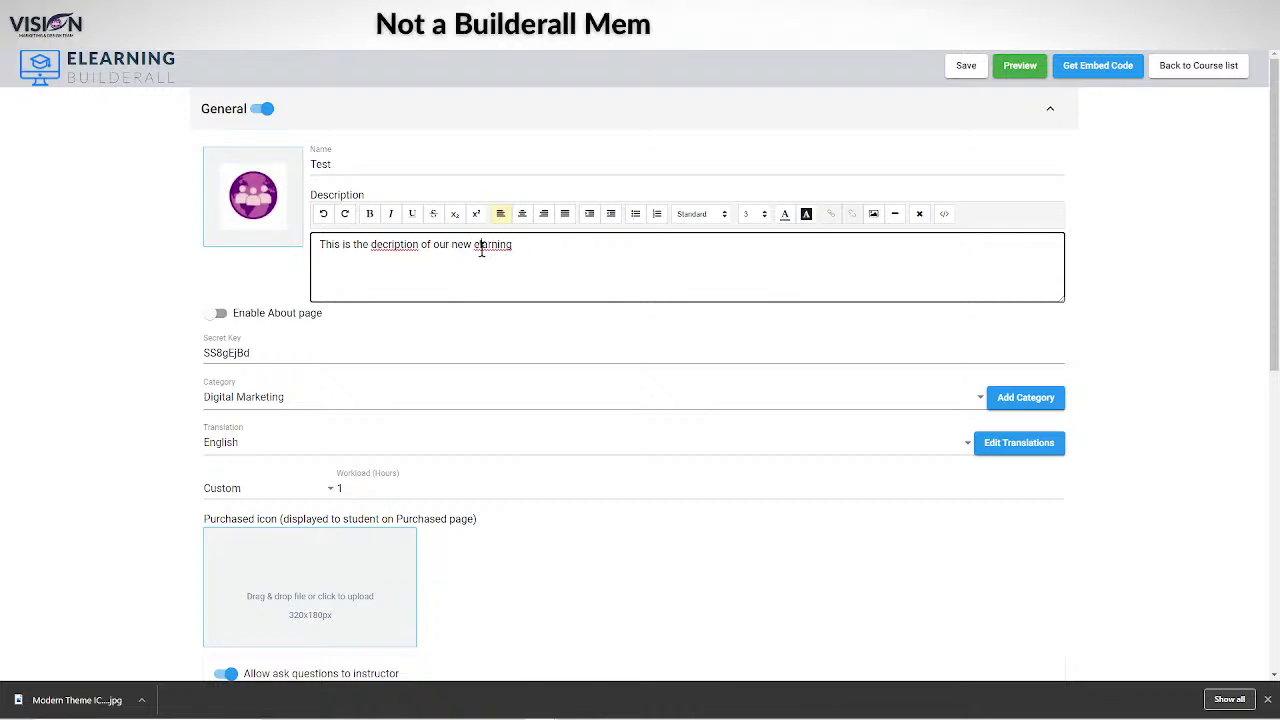
{"action": "type", "text": "e"}
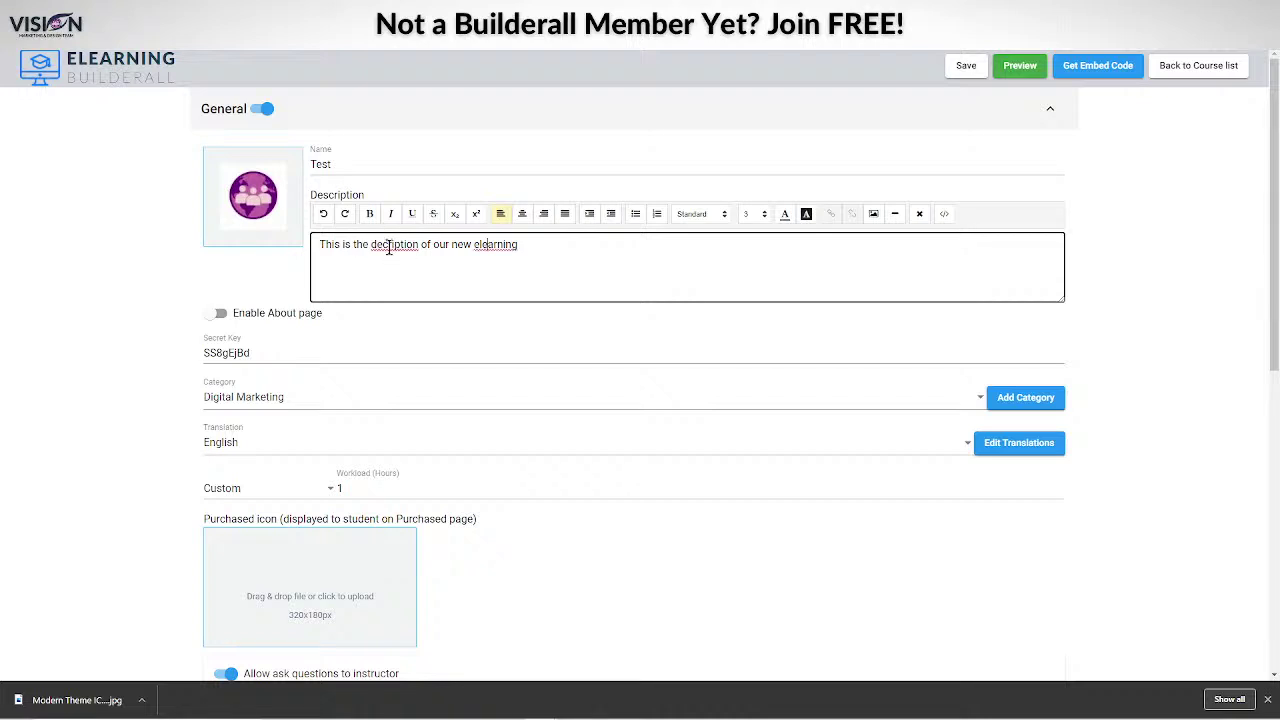
{"action": "right_click", "coordinate": [389, 248]}
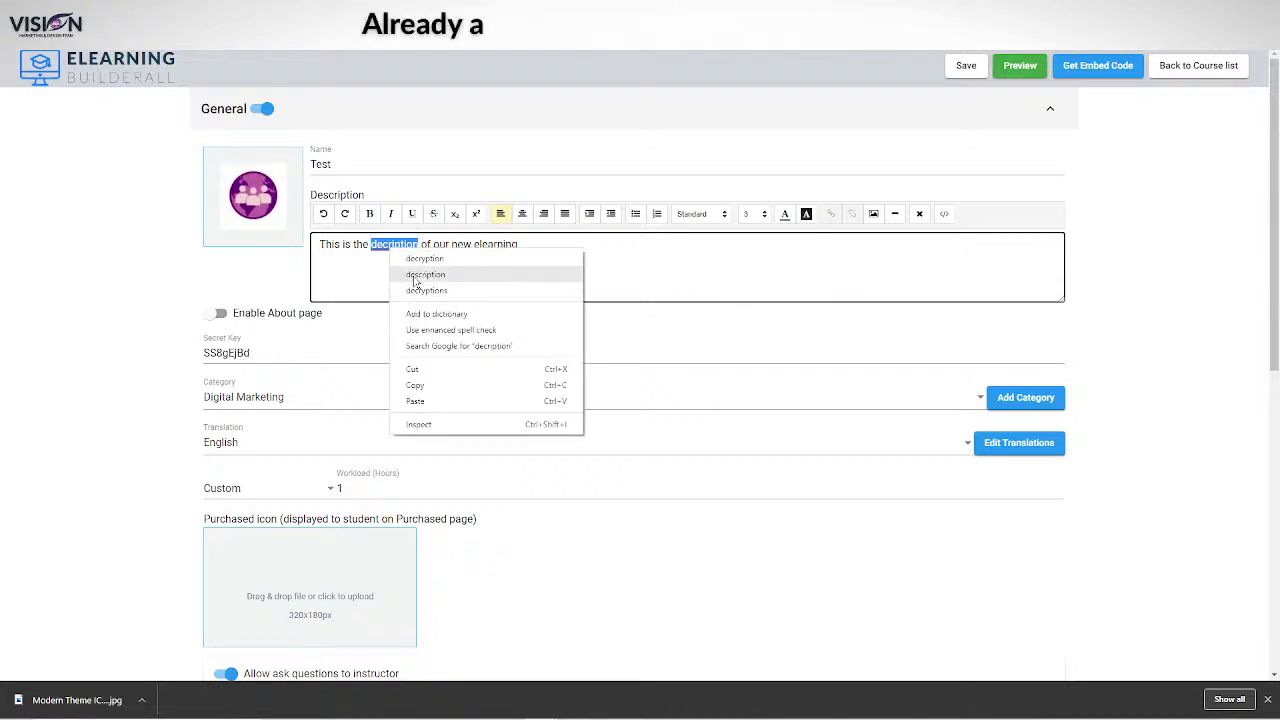
{"action": "left_click", "coordinate": [425, 274]}
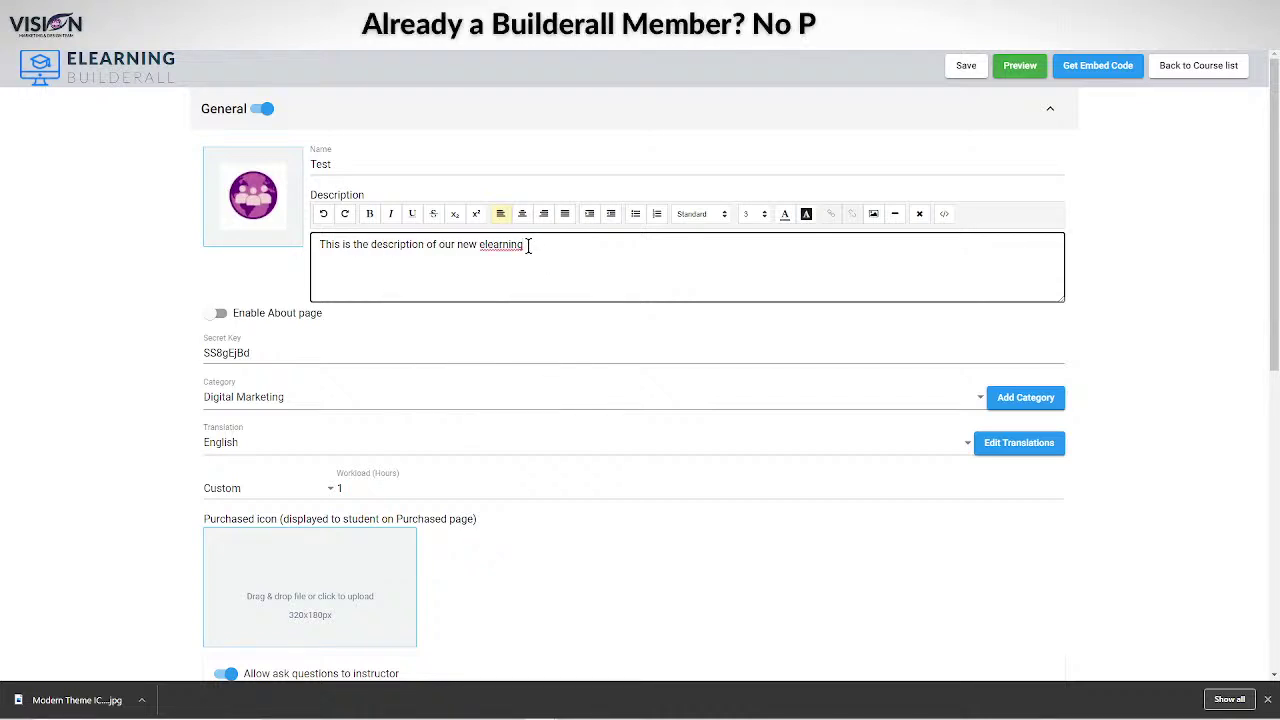
{"action": "type", "text": "."}
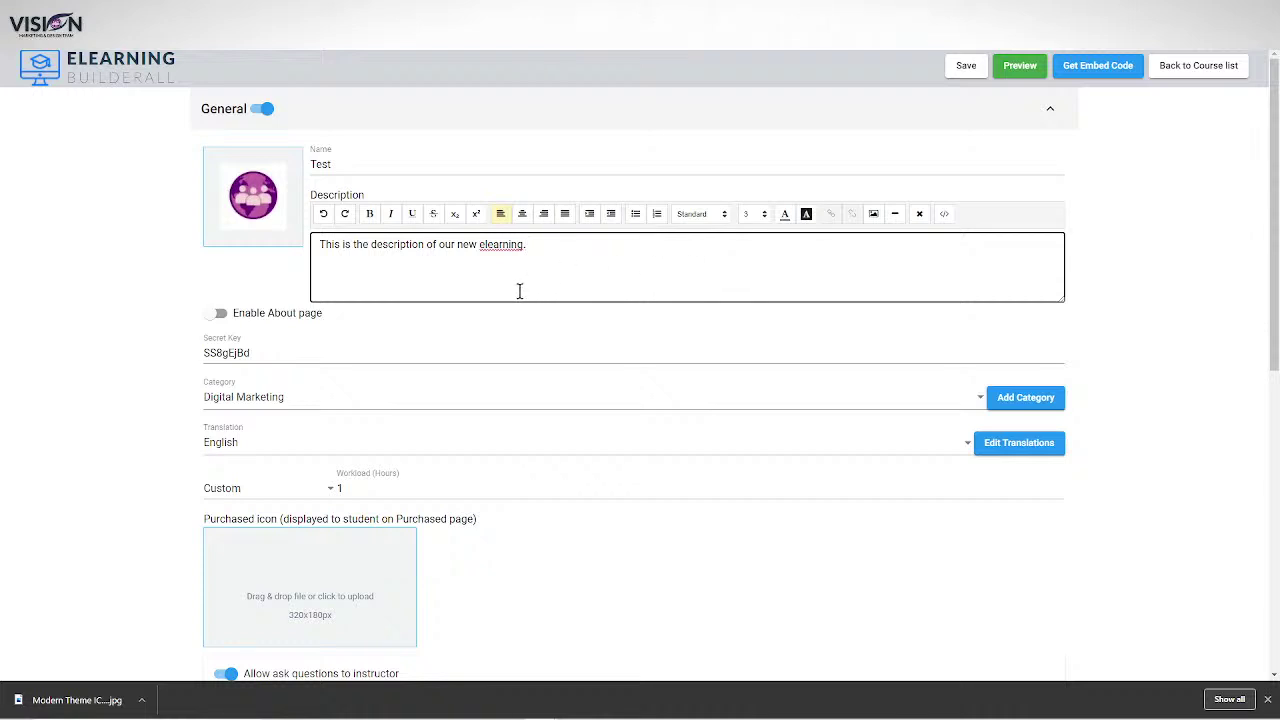
{"action": "left_click_drag", "start_coordinate": [313, 246], "coordinate": [628, 240]}
Format the selected description sentence as bold, underlined, centred Heading 1 text.
{"action": "left_click", "coordinate": [370, 214]}
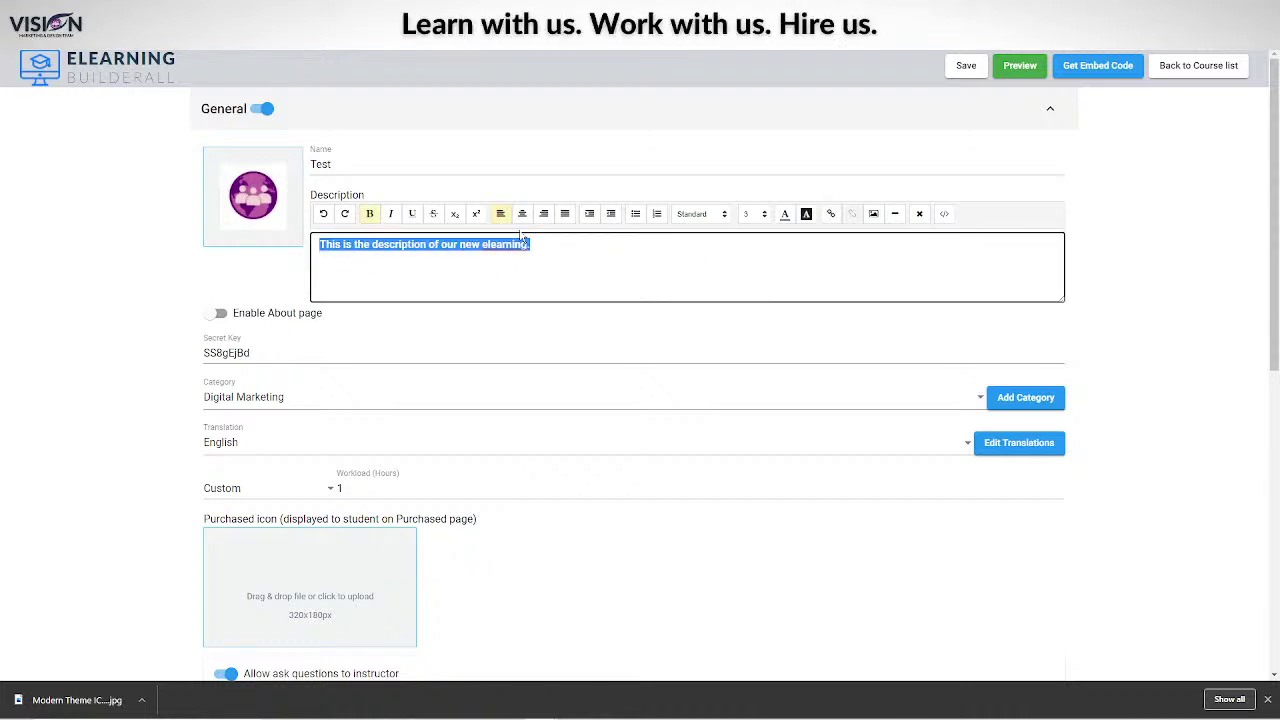
{"action": "left_click", "coordinate": [412, 214]}
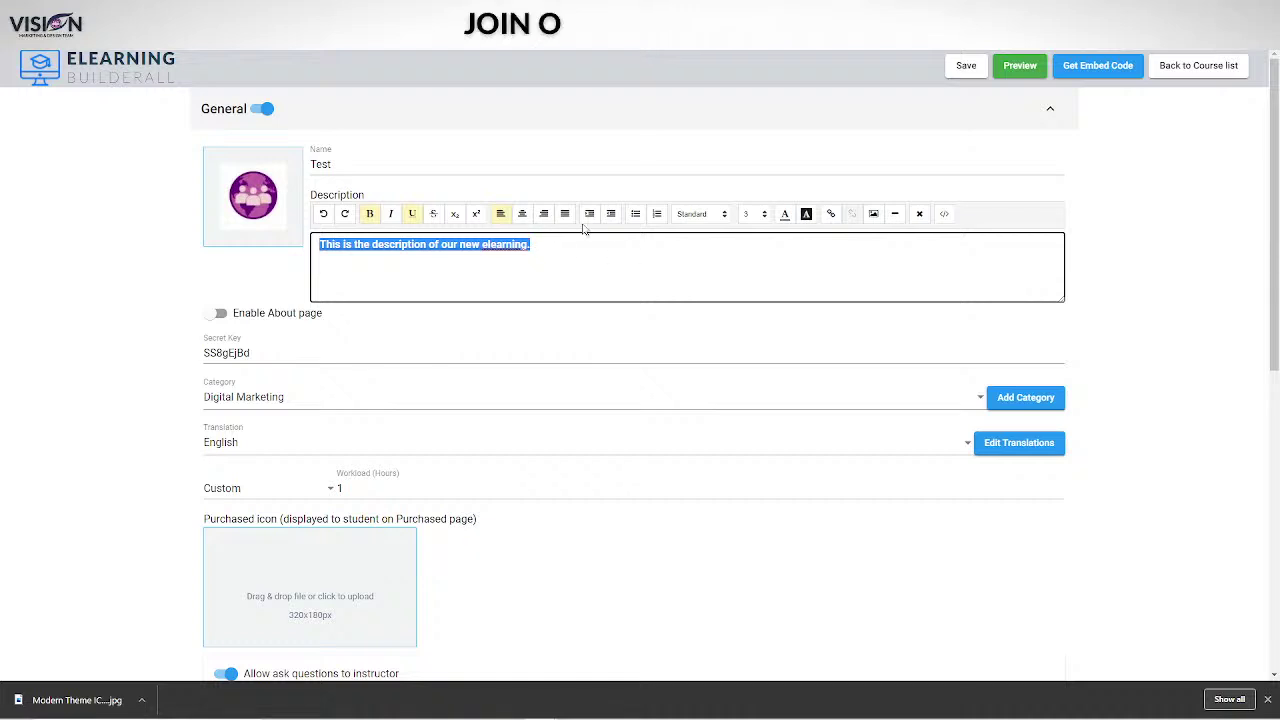
{"action": "left_click", "coordinate": [522, 214]}
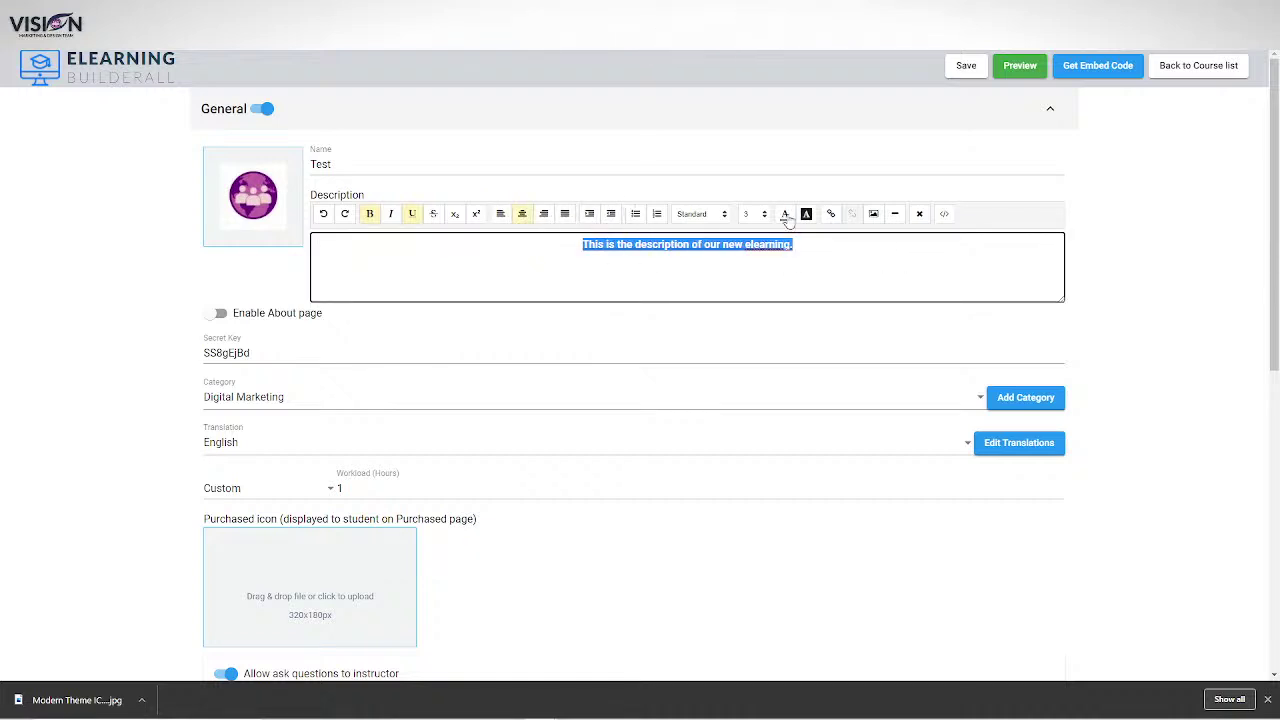
{"action": "left_click", "coordinate": [698, 214]}
{"action": "left_click", "coordinate": [694, 233]}
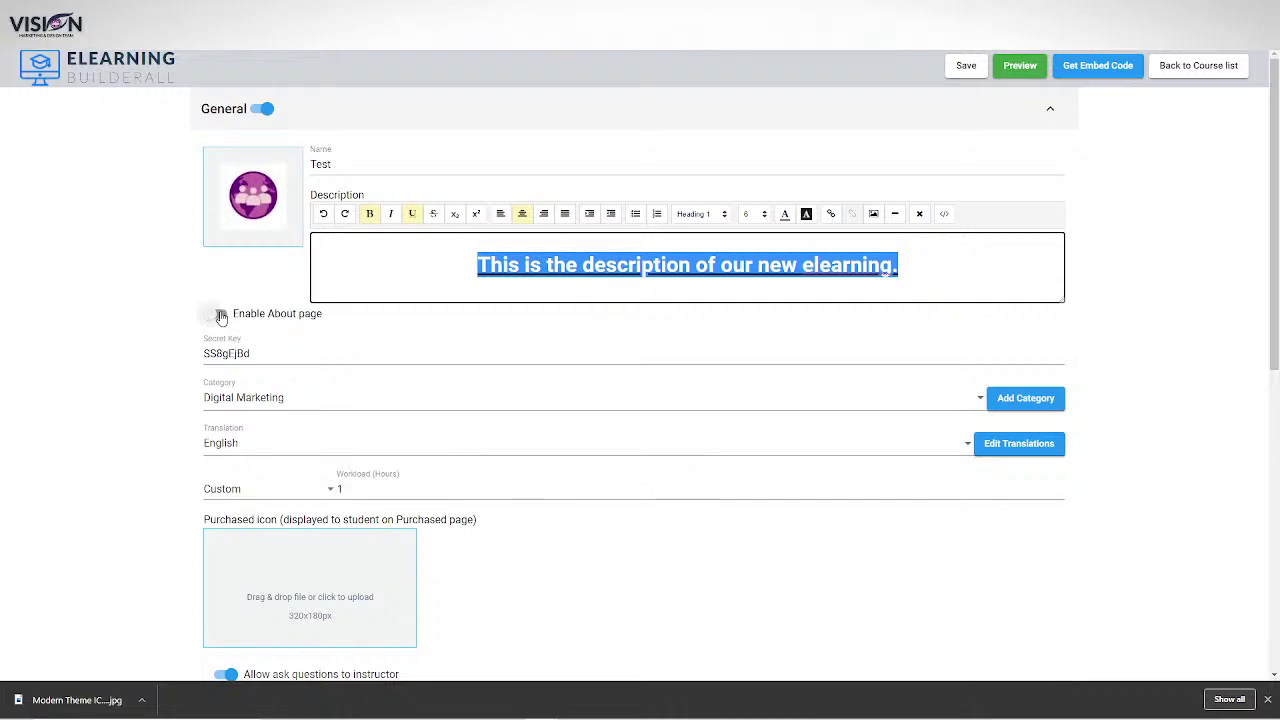
Enable the About page, enter 'This is the about section in my elearning', and save.
{"action": "left_click", "coordinate": [221, 316]}
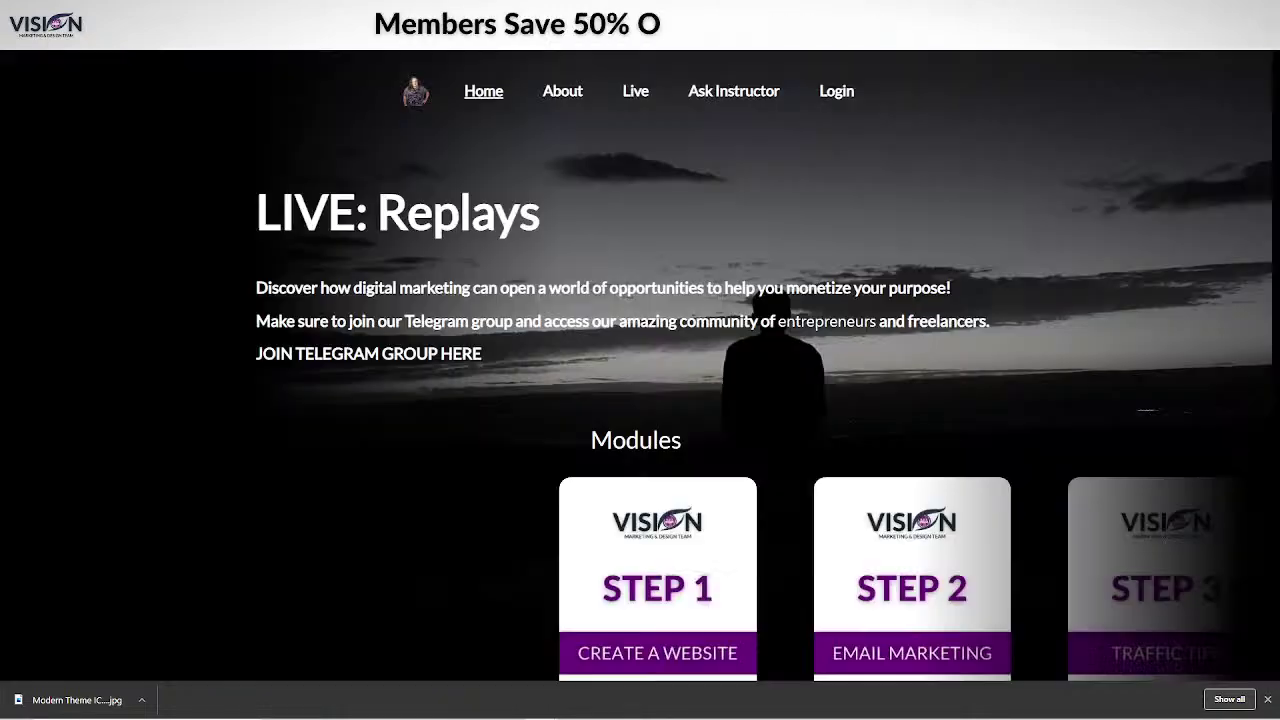
{"action": "left_click", "coordinate": [564, 92]}
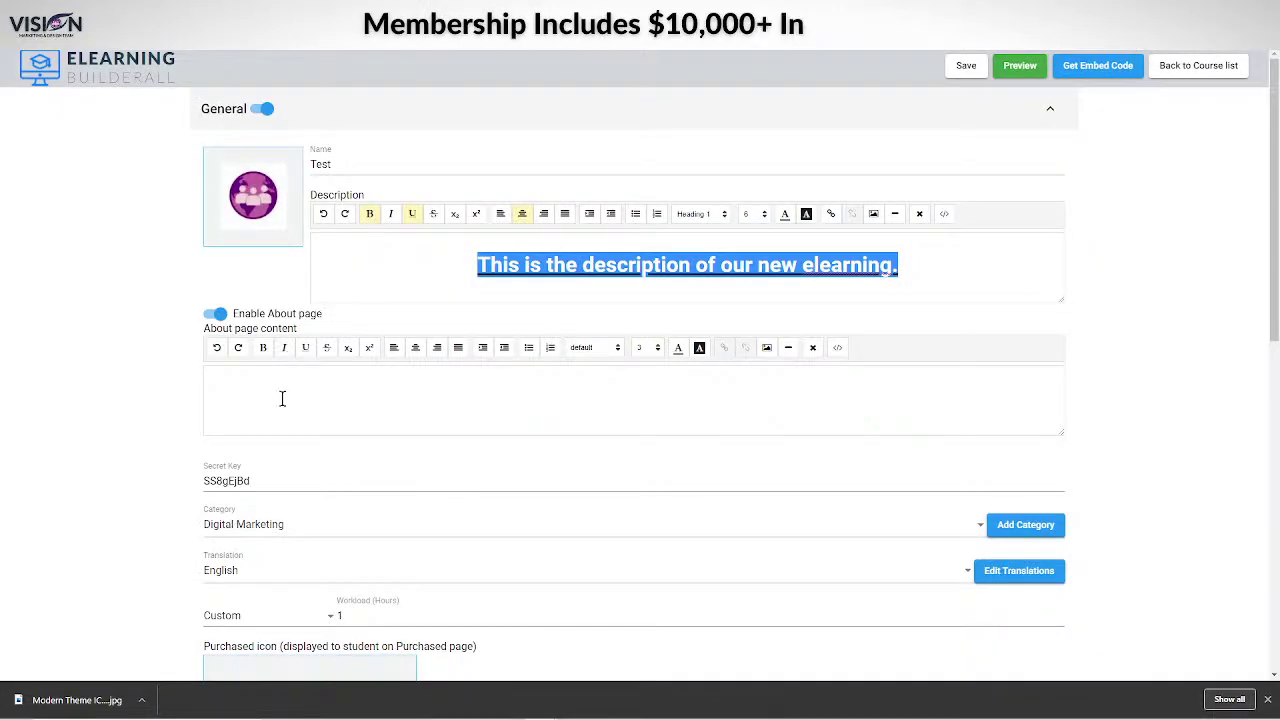
{"action": "left_click", "coordinate": [250, 383]}
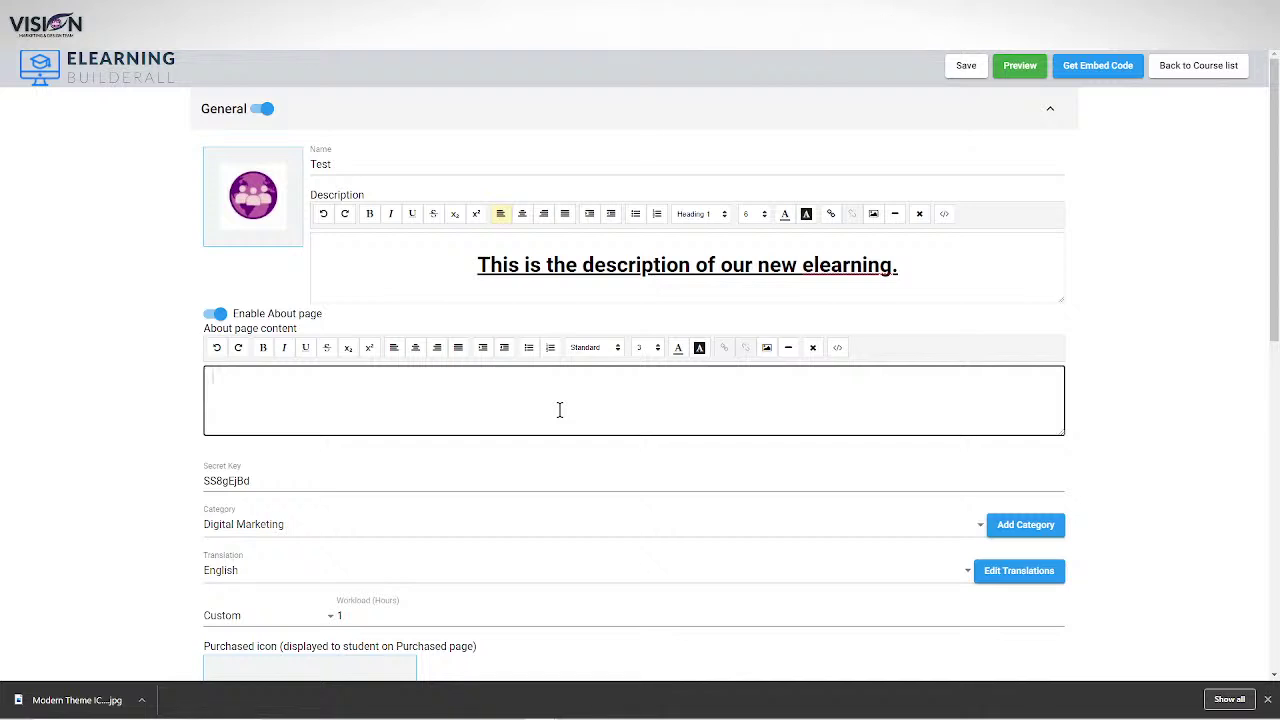
{"action": "type", "text": "This is th"}
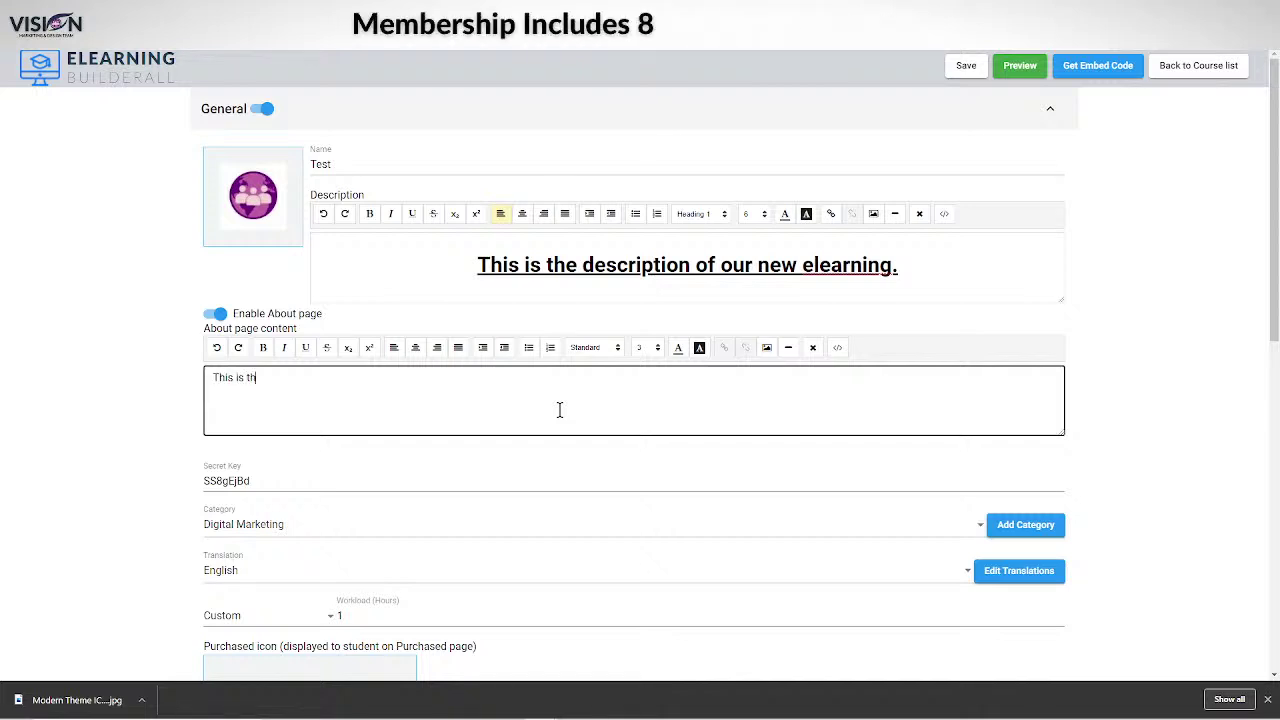
{"action": "type", "text": "e about sectio"}
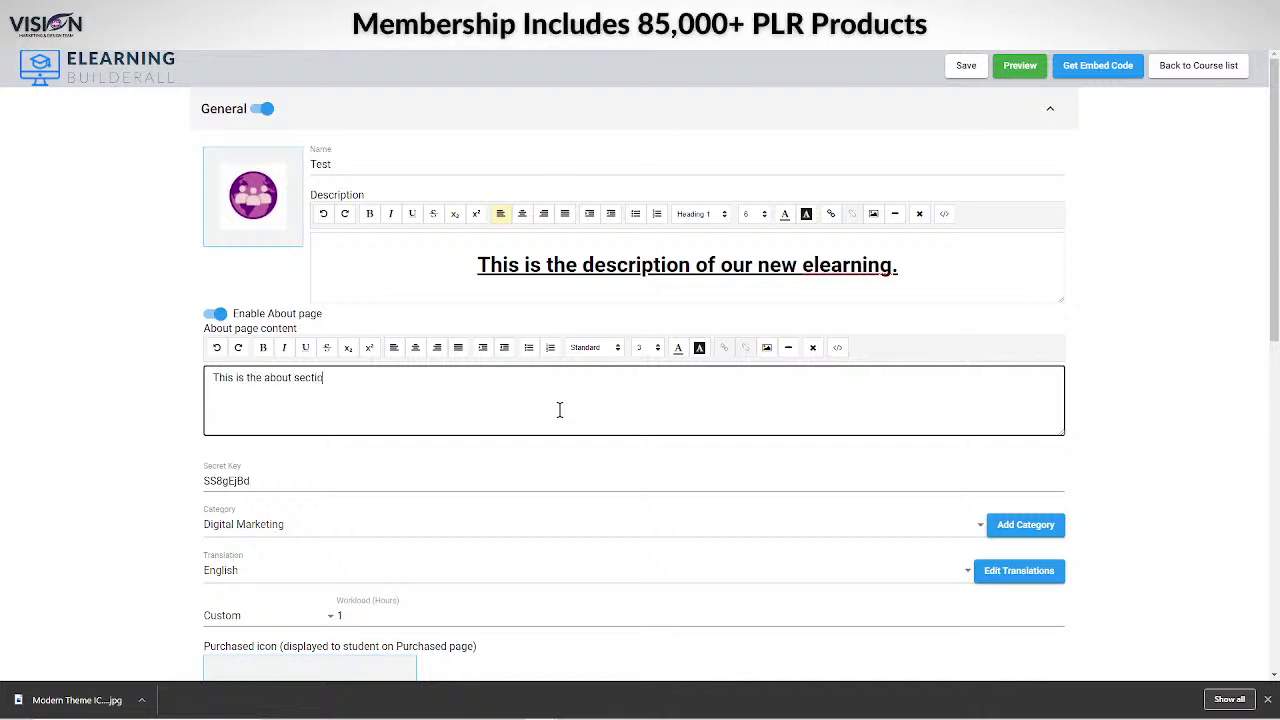
{"action": "type", "text": "n in my"}
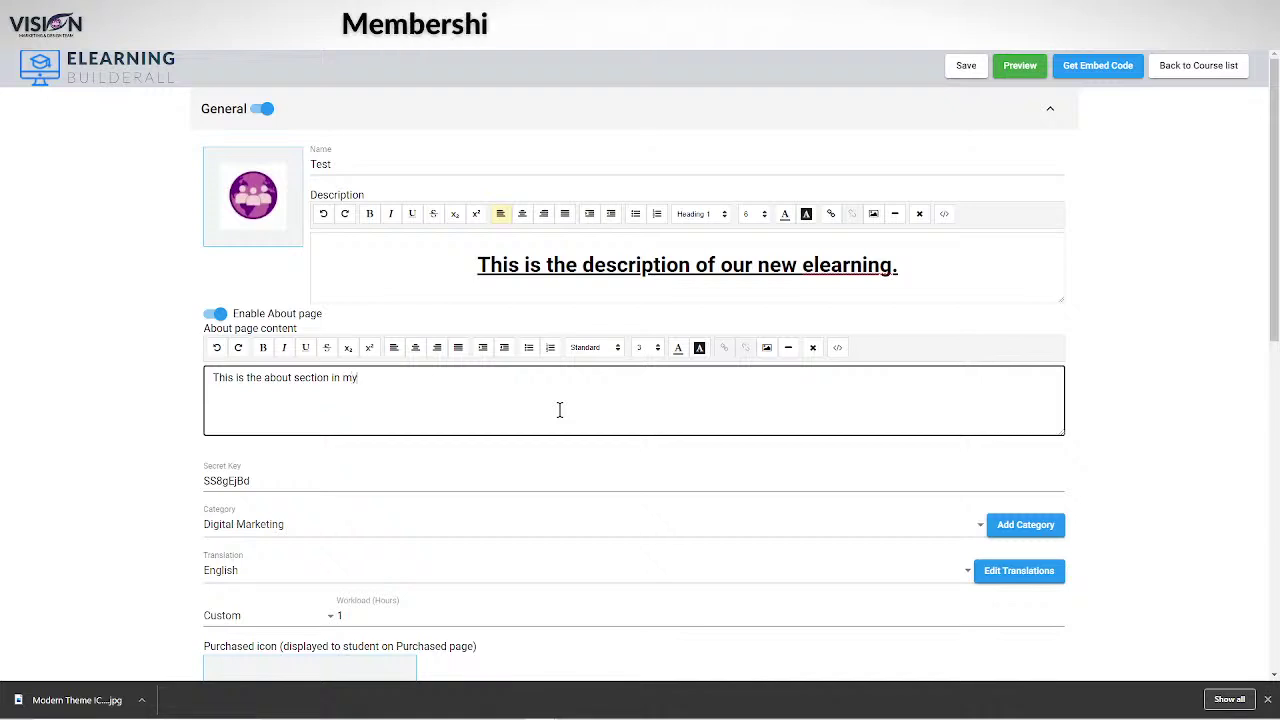
{"action": "type", "text": " learleanring"}
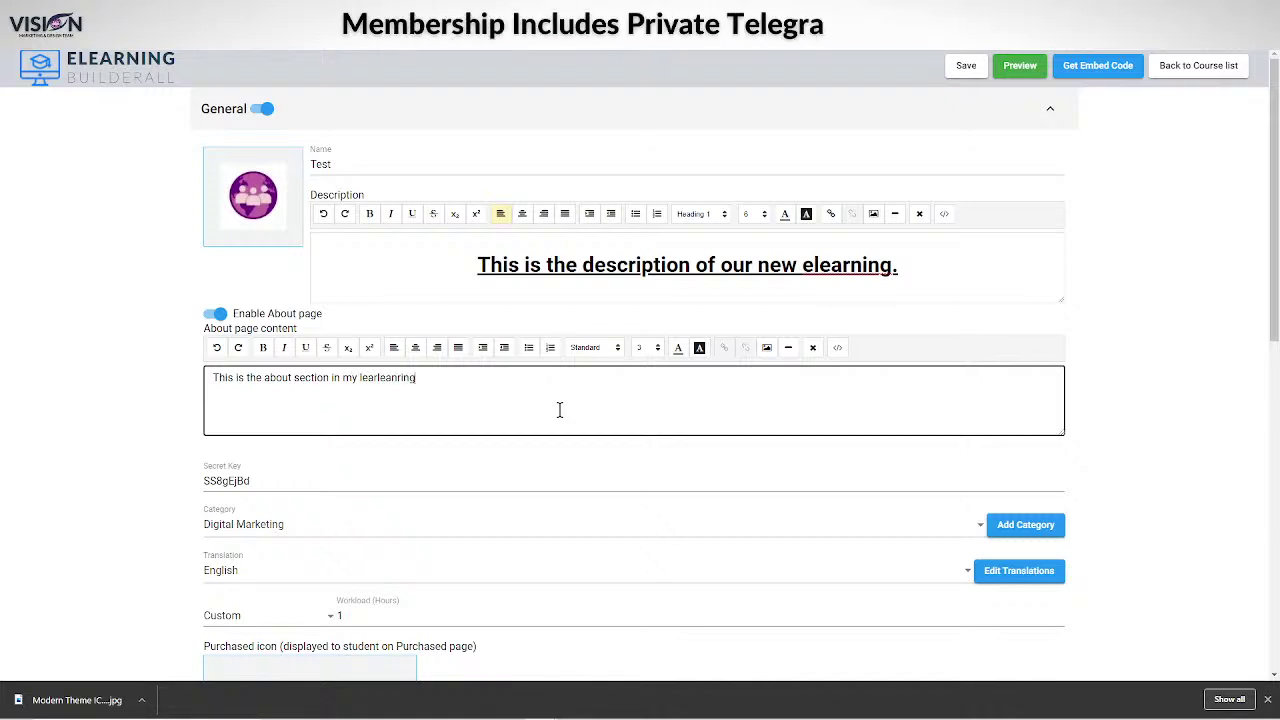
{"action": "left_click_drag", "start_coordinate": [464, 382], "coordinate": [360, 378]}
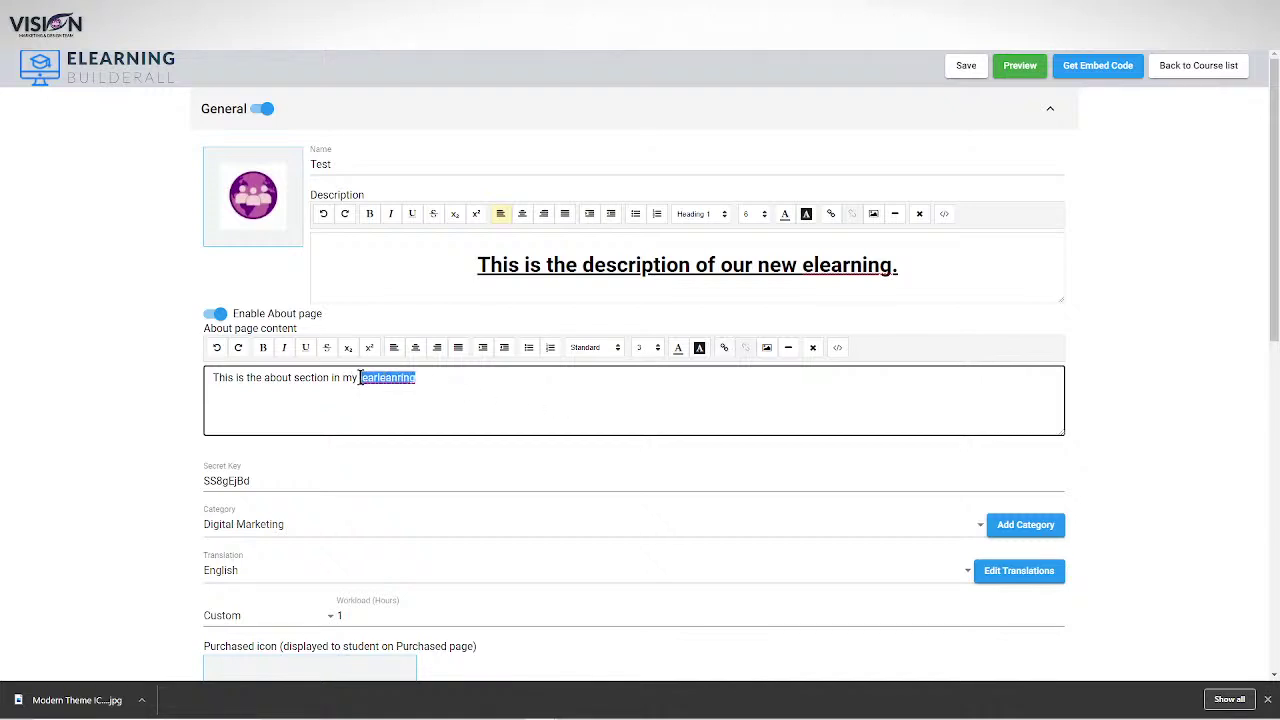
{"action": "type", "text": "elearn"}
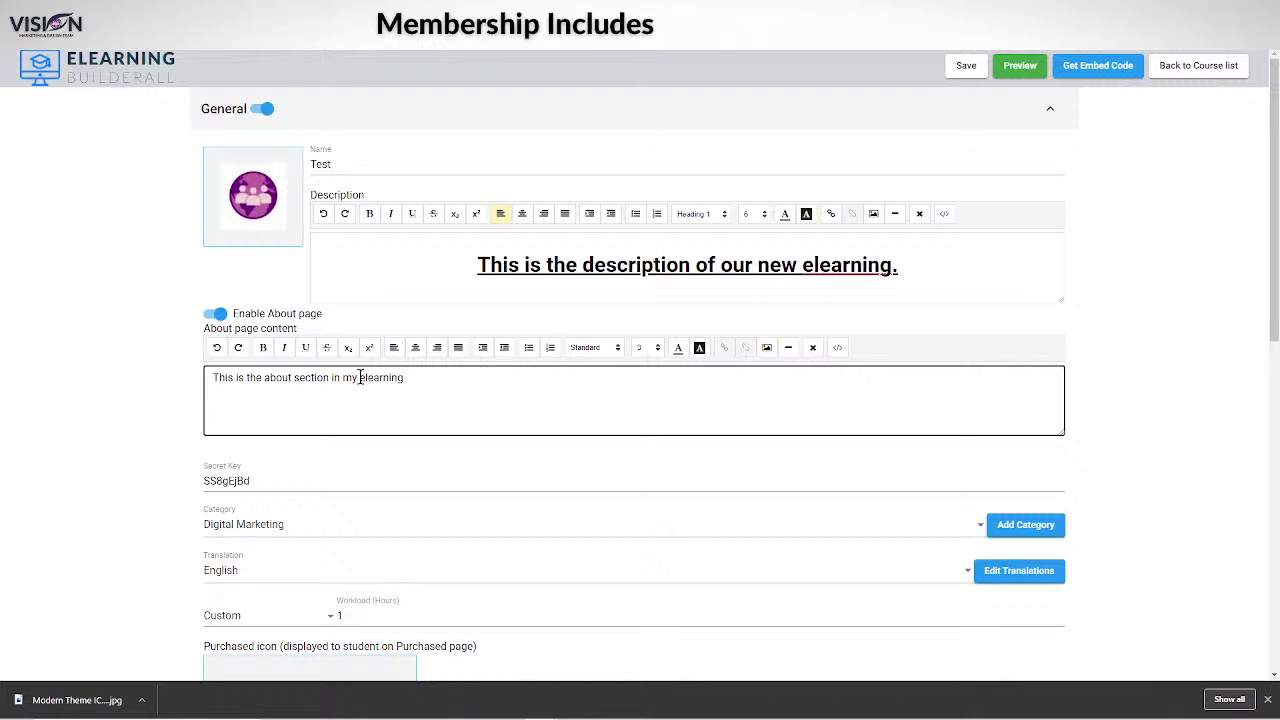
{"action": "left_click", "coordinate": [964, 66]}
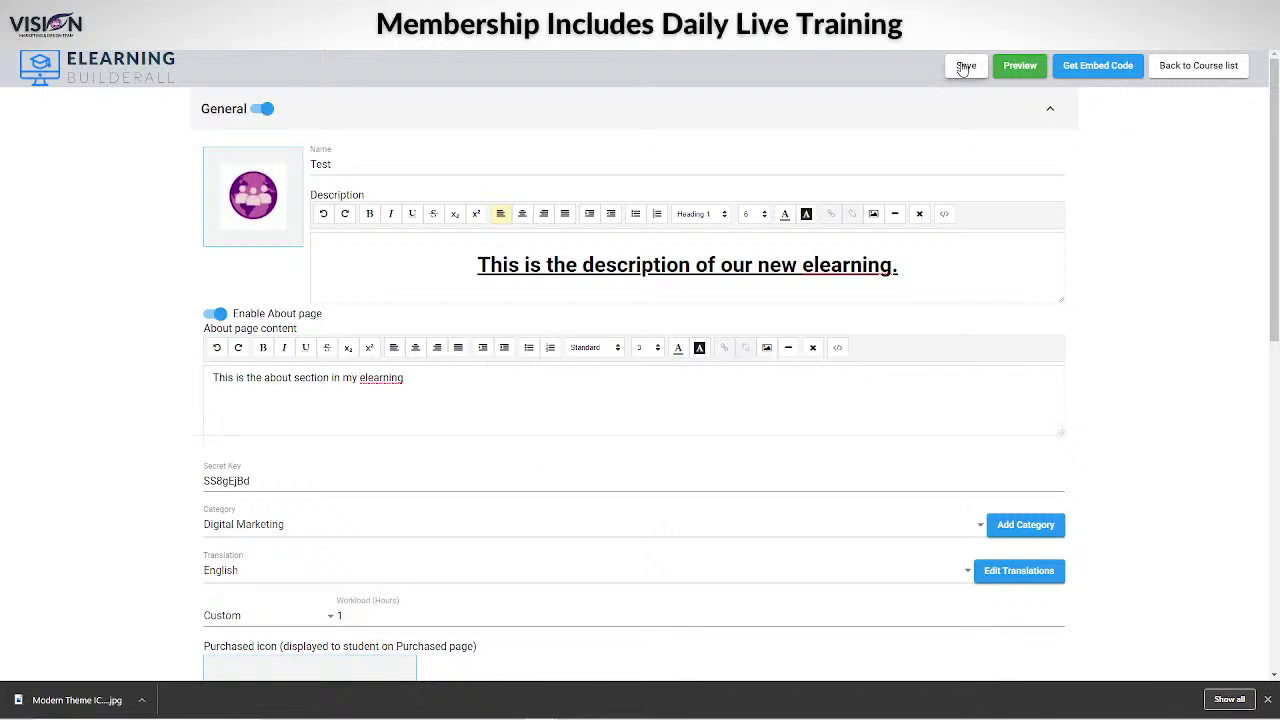
Keep the course translation language set to English.
{"action": "scroll", "coordinate": [509, 271], "scroll_direction": "down", "scroll_amount": 3}
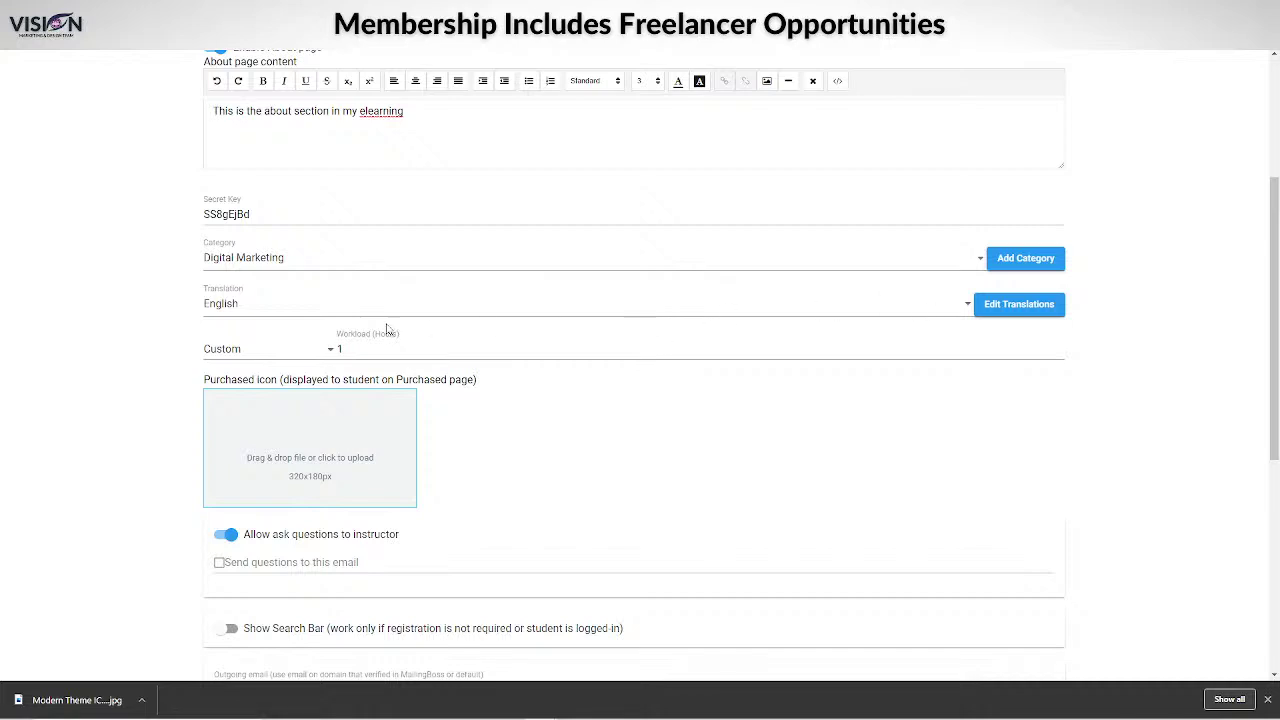
{"action": "scroll", "coordinate": [387, 330], "scroll_direction": "down", "scroll_amount": 3}
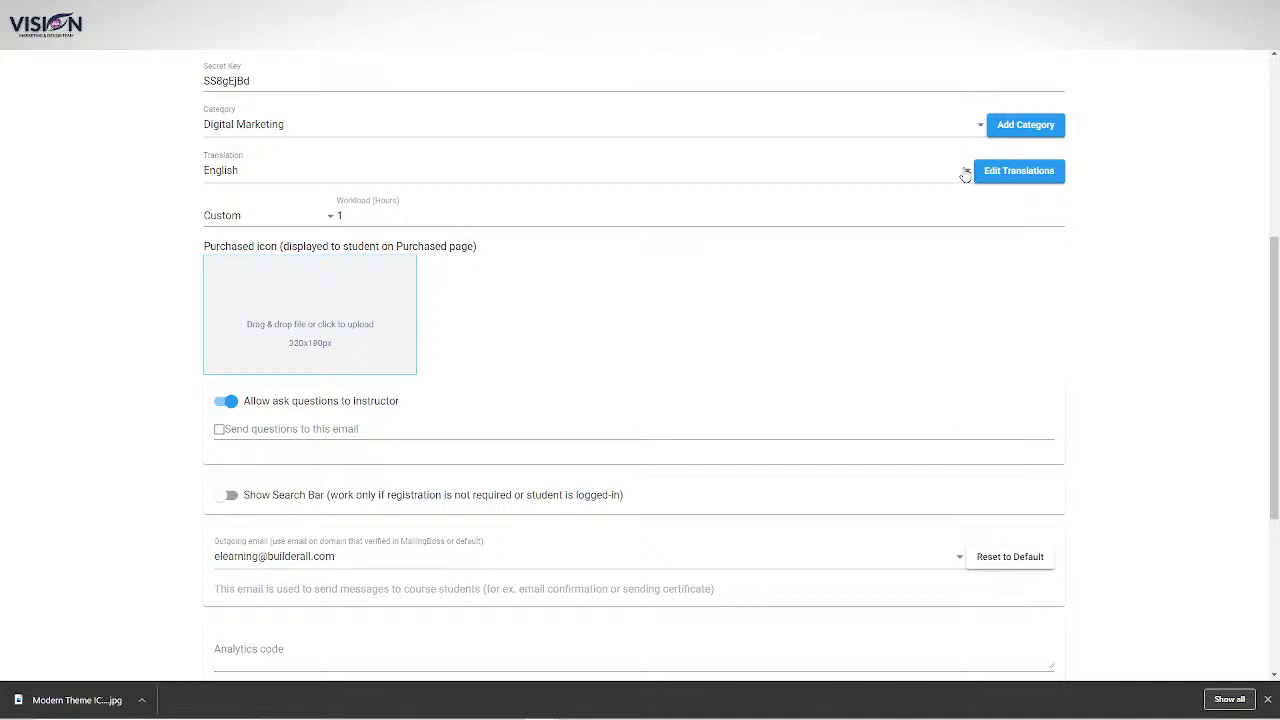
{"action": "left_click", "coordinate": [965, 175]}
{"action": "left_click", "coordinate": [1151, 217]}
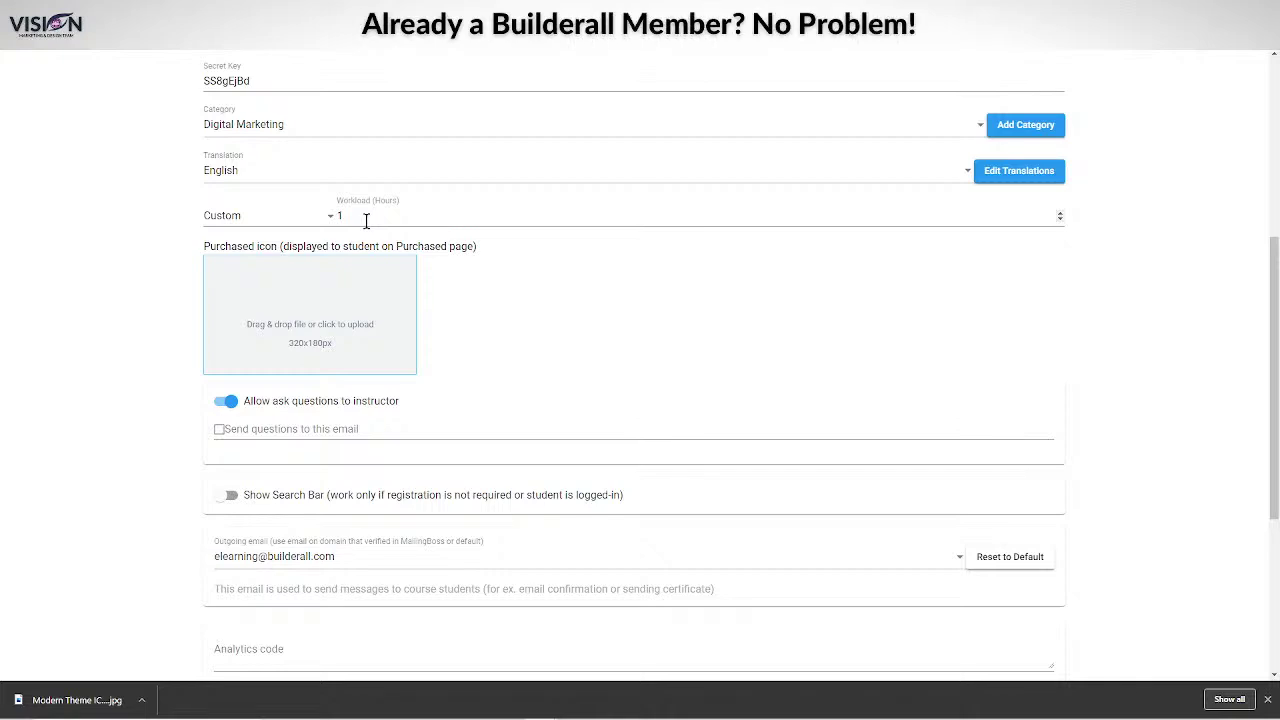
Set the course workload to Calculate by lessons instead of Custom.
{"action": "left_click", "coordinate": [332, 218]}
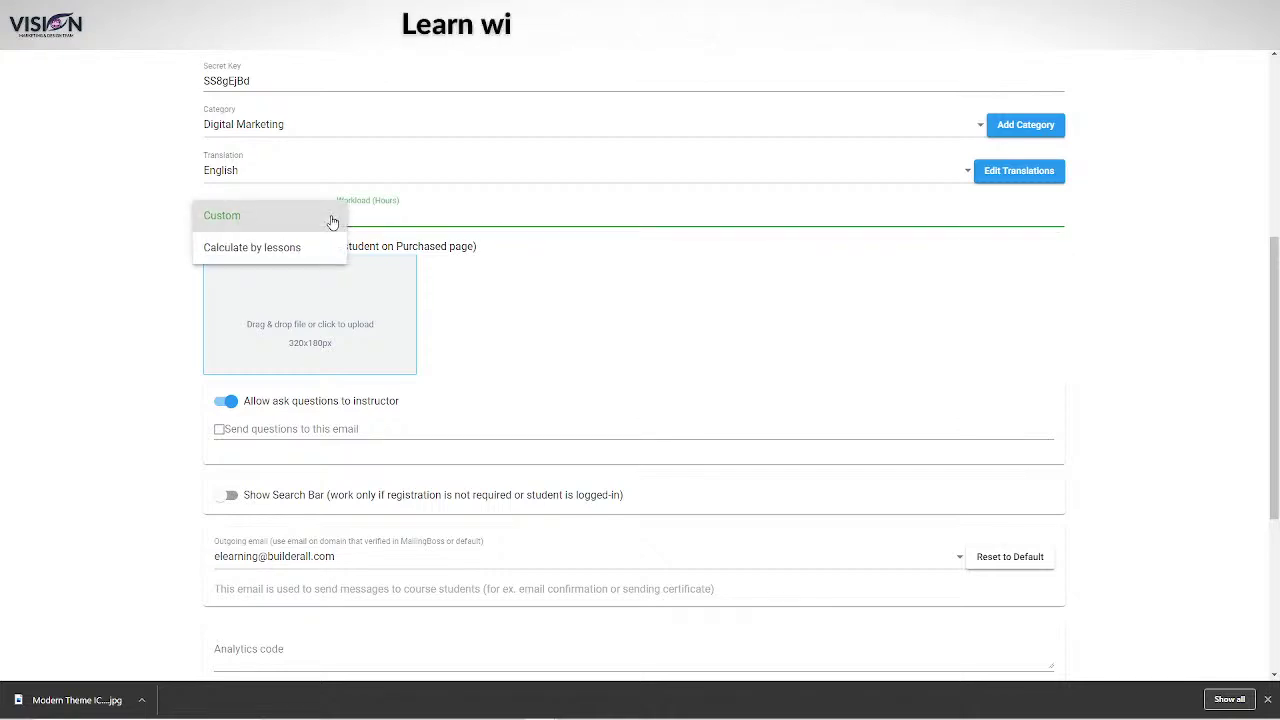
{"action": "left_click", "coordinate": [310, 217]}
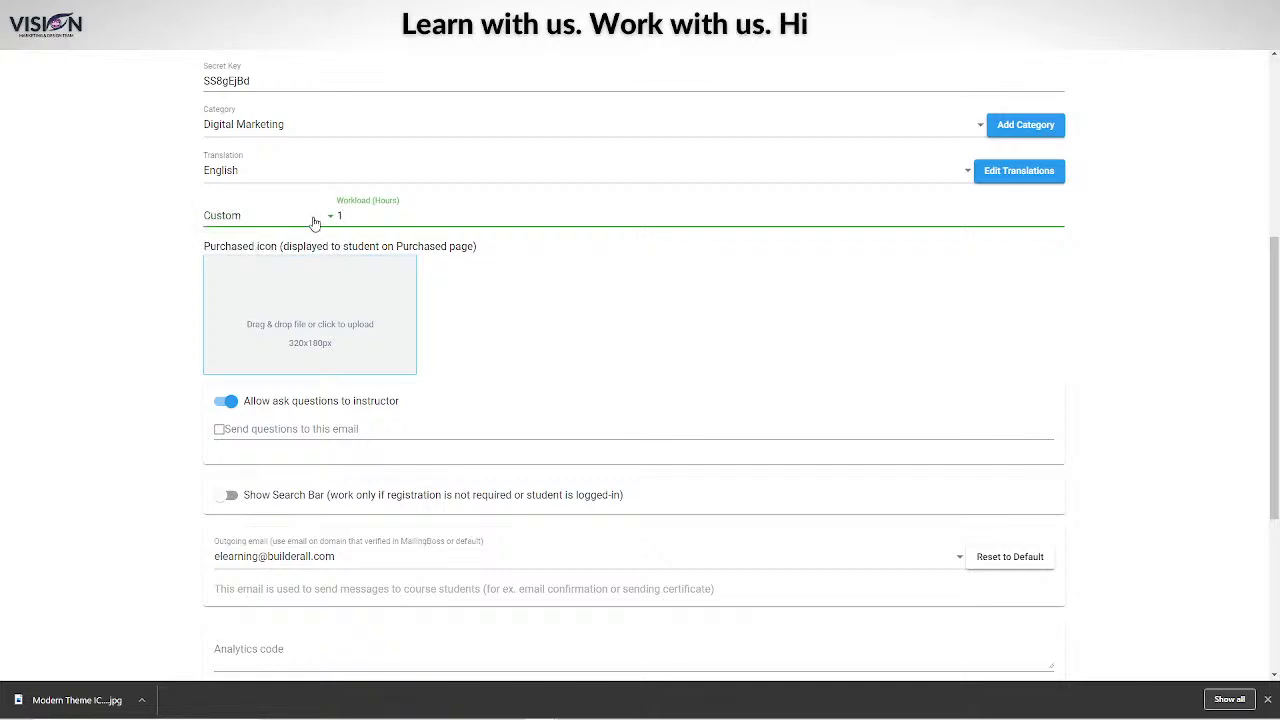
{"action": "left_click", "coordinate": [262, 220]}
{"action": "left_click", "coordinate": [304, 256]}
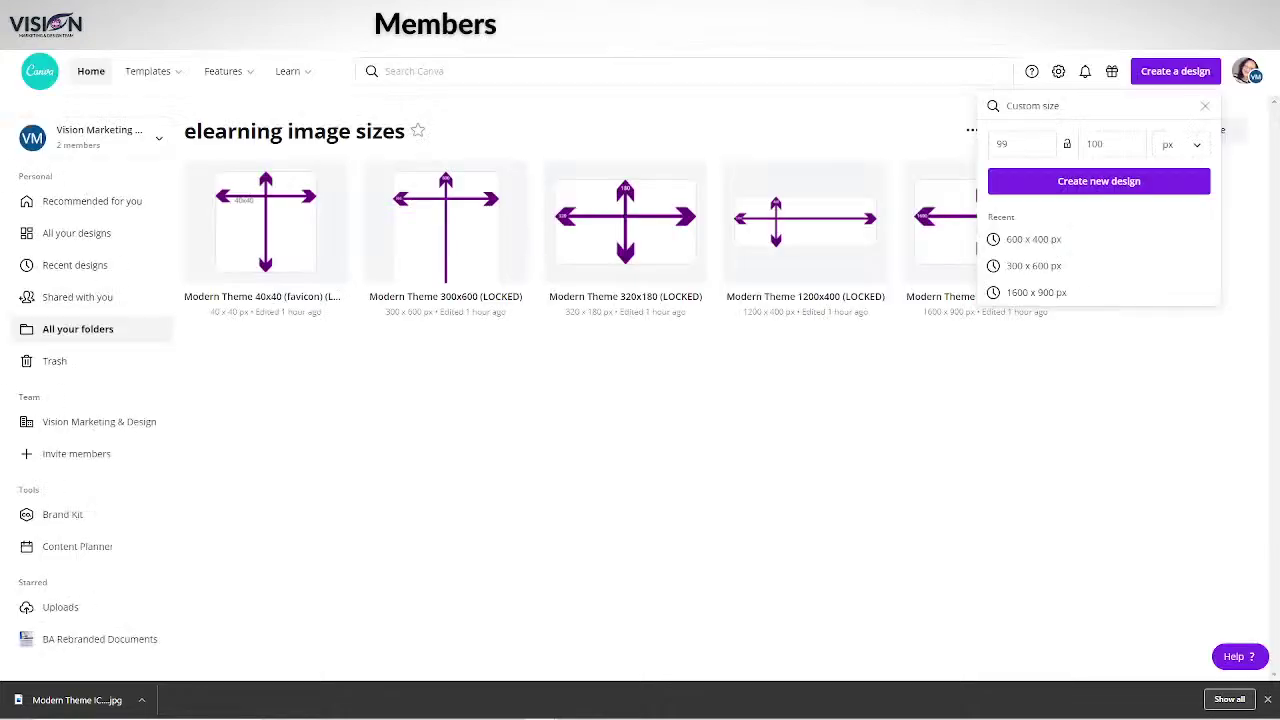
In the Modern Theme 320x180 design, delete the dark Page 2 and add a blank one.
{"action": "left_click", "coordinate": [675, 498]}
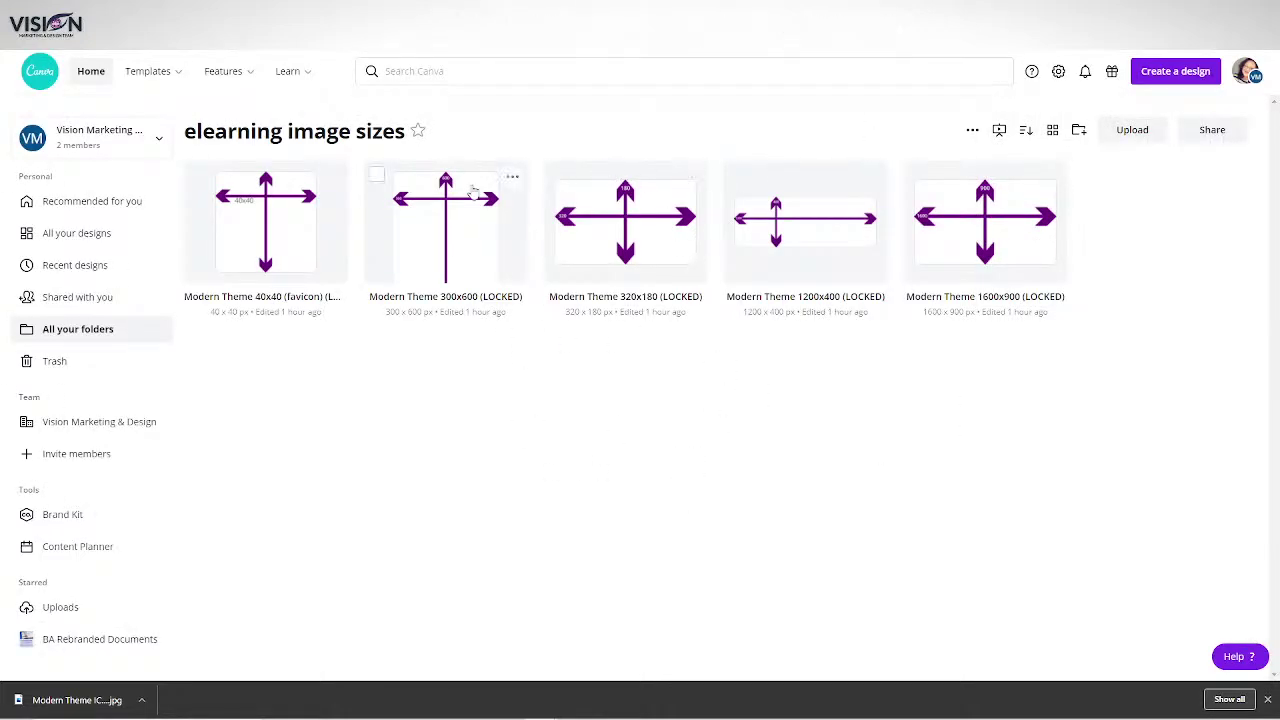
{"action": "left_click", "coordinate": [586, 261]}
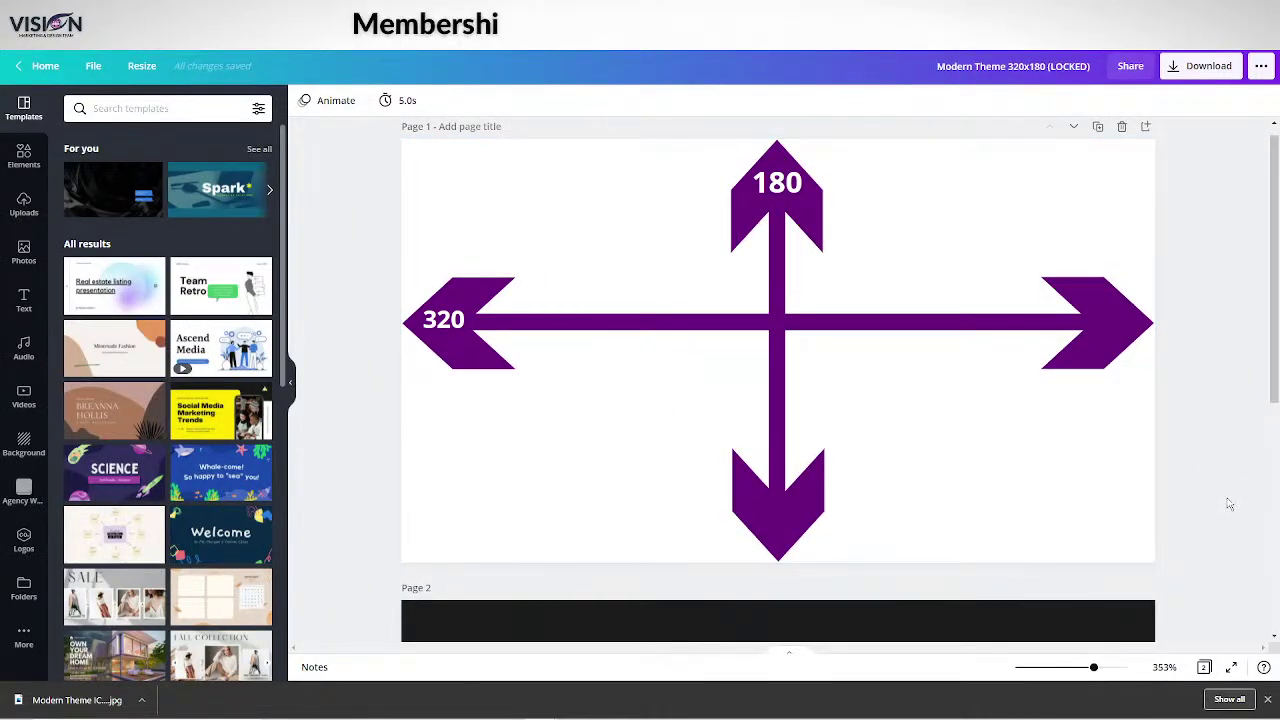
{"action": "scroll", "coordinate": [1230, 504], "scroll_direction": "down", "scroll_amount": 2}
{"action": "left_click", "coordinate": [1045, 592]}
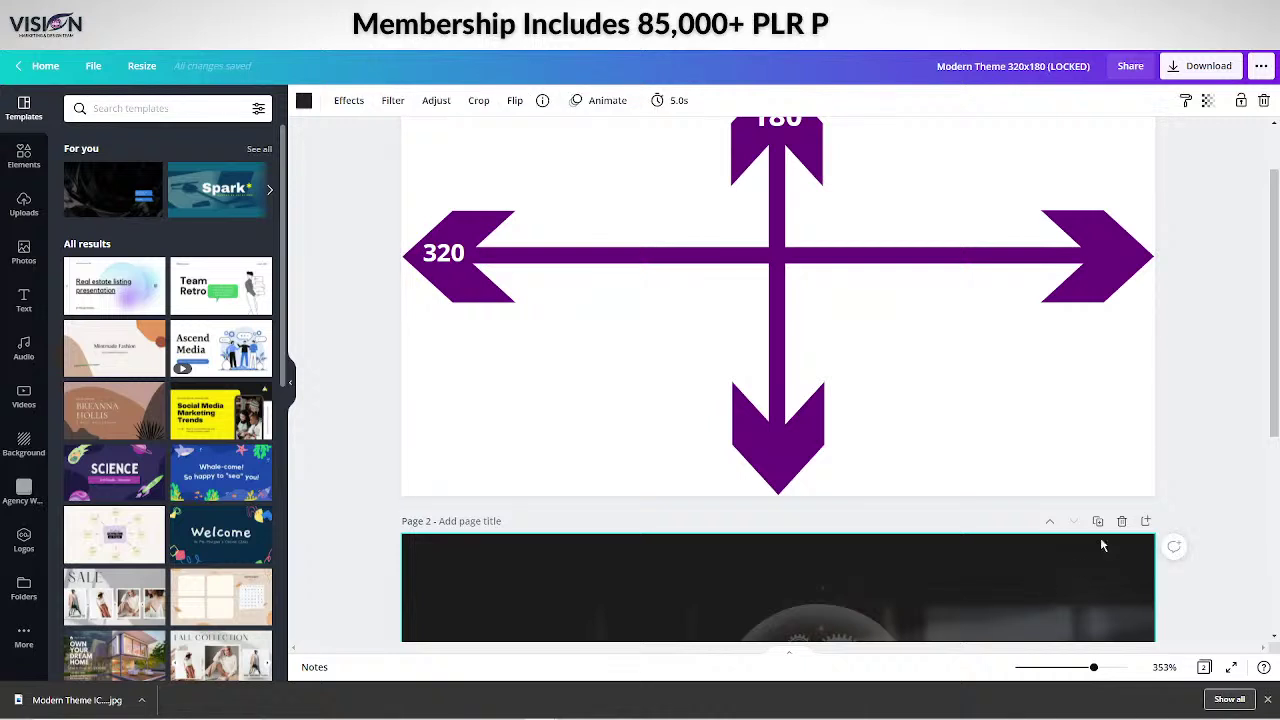
{"action": "left_click", "coordinate": [1119, 524]}
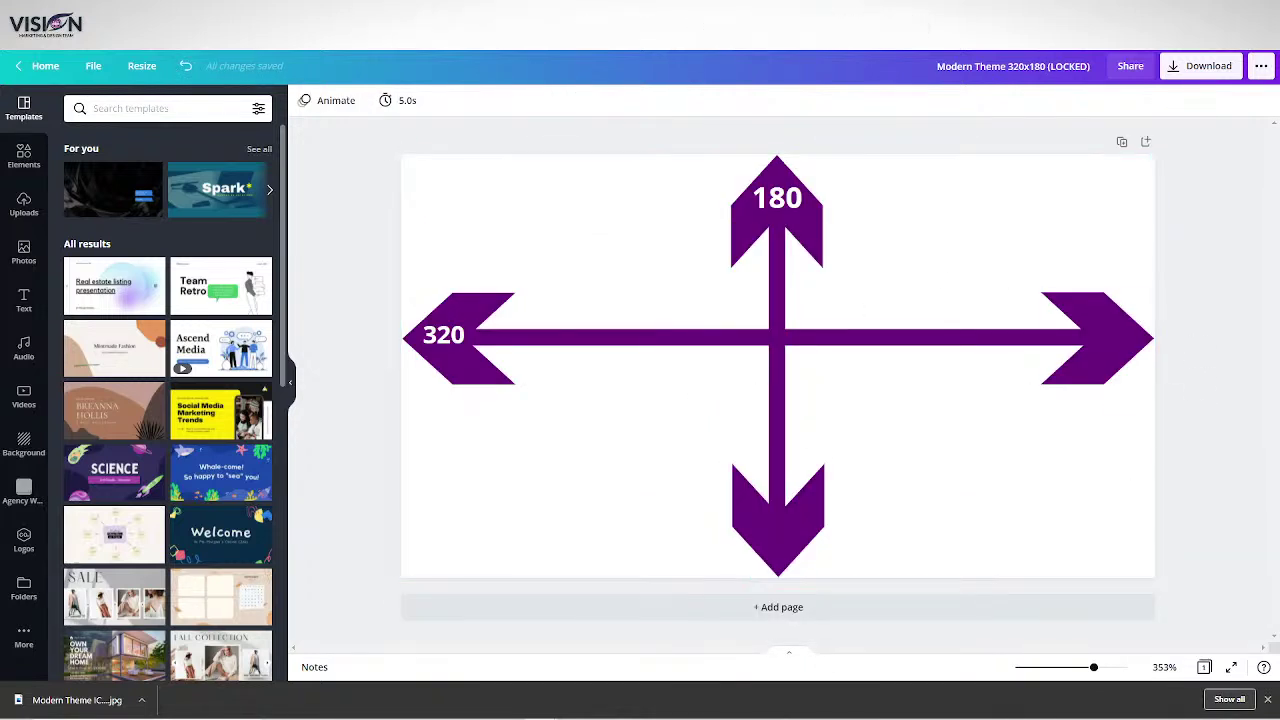
{"action": "left_click", "coordinate": [761, 618]}
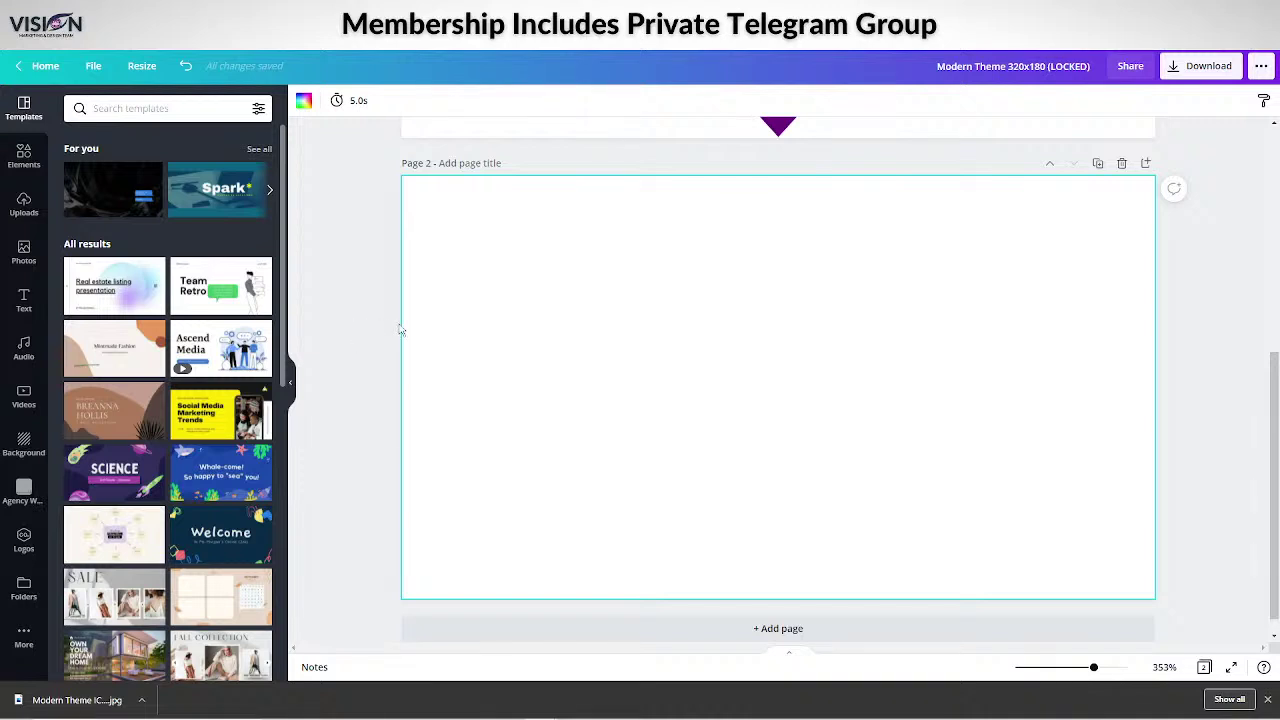
{"action": "scroll", "coordinate": [755, 320], "scroll_direction": "up", "scroll_amount": 3}
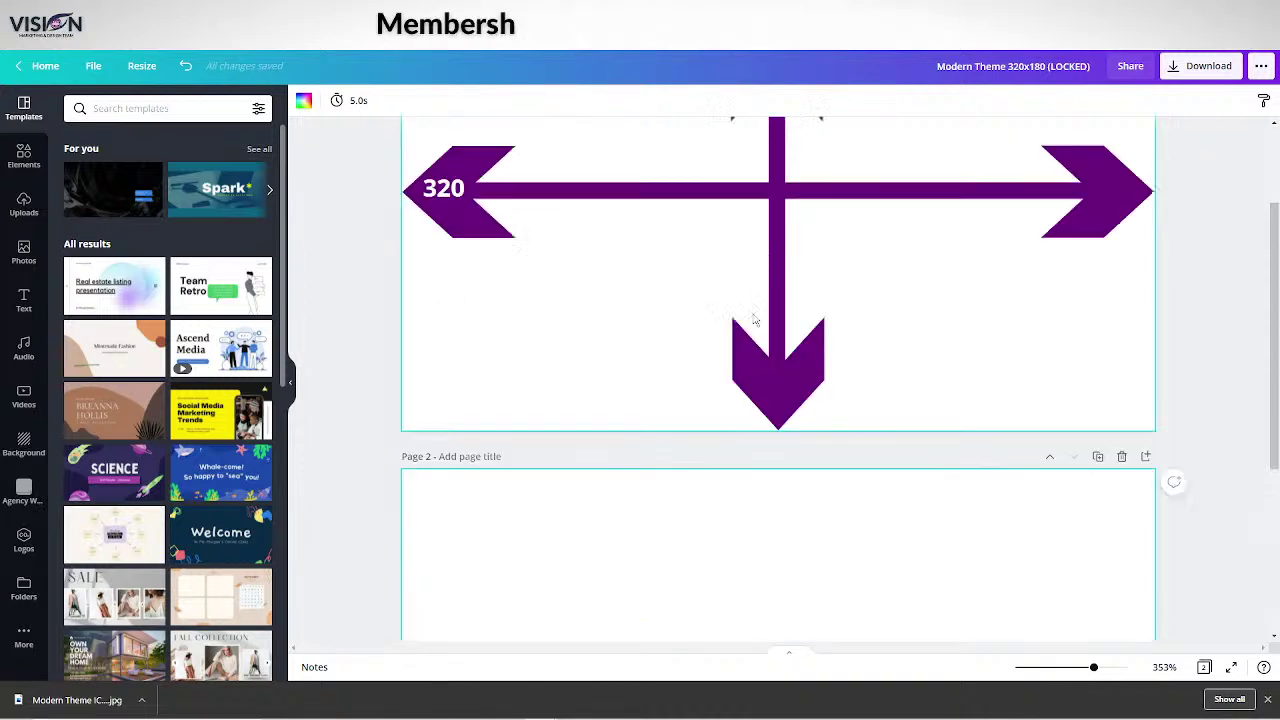
{"action": "scroll", "coordinate": [694, 429], "scroll_direction": "up", "scroll_amount": 2}
{"action": "scroll", "coordinate": [966, 477], "scroll_direction": "down", "scroll_amount": 5}
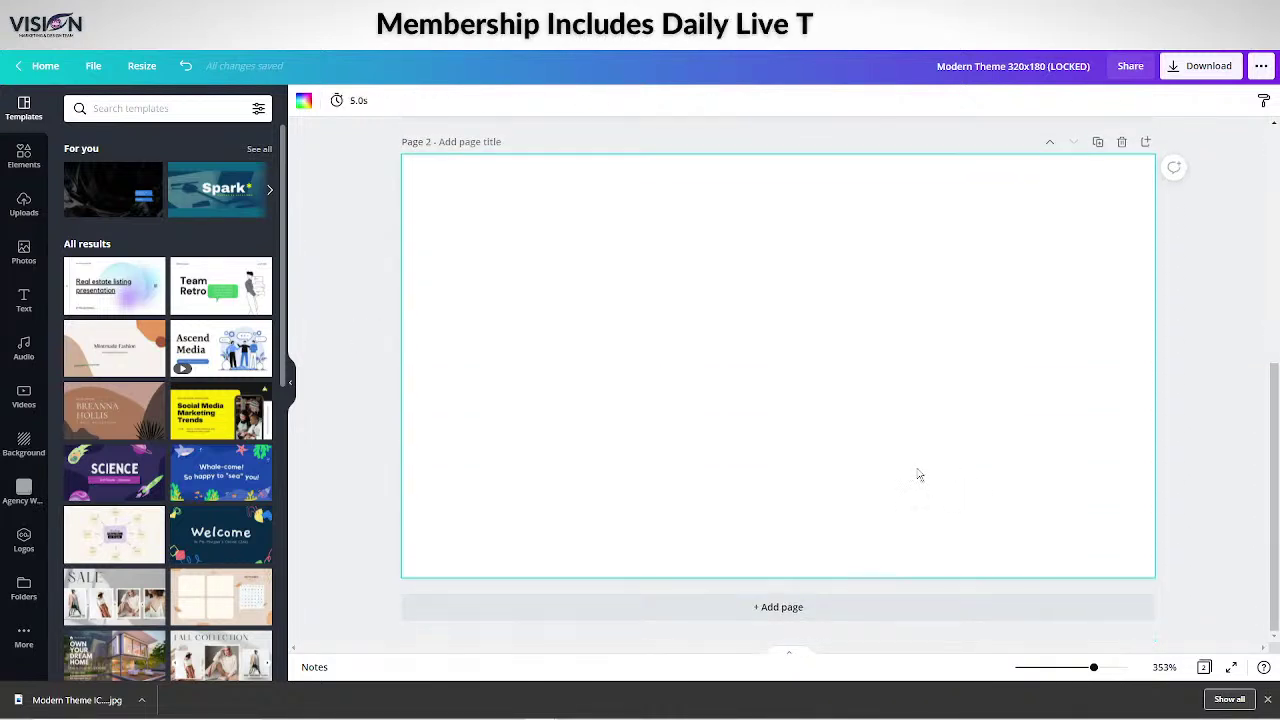
Search Canva's stock photos for 'inspire'.
{"action": "left_click", "coordinate": [22, 250]}
{"action": "left_click", "coordinate": [132, 108]}
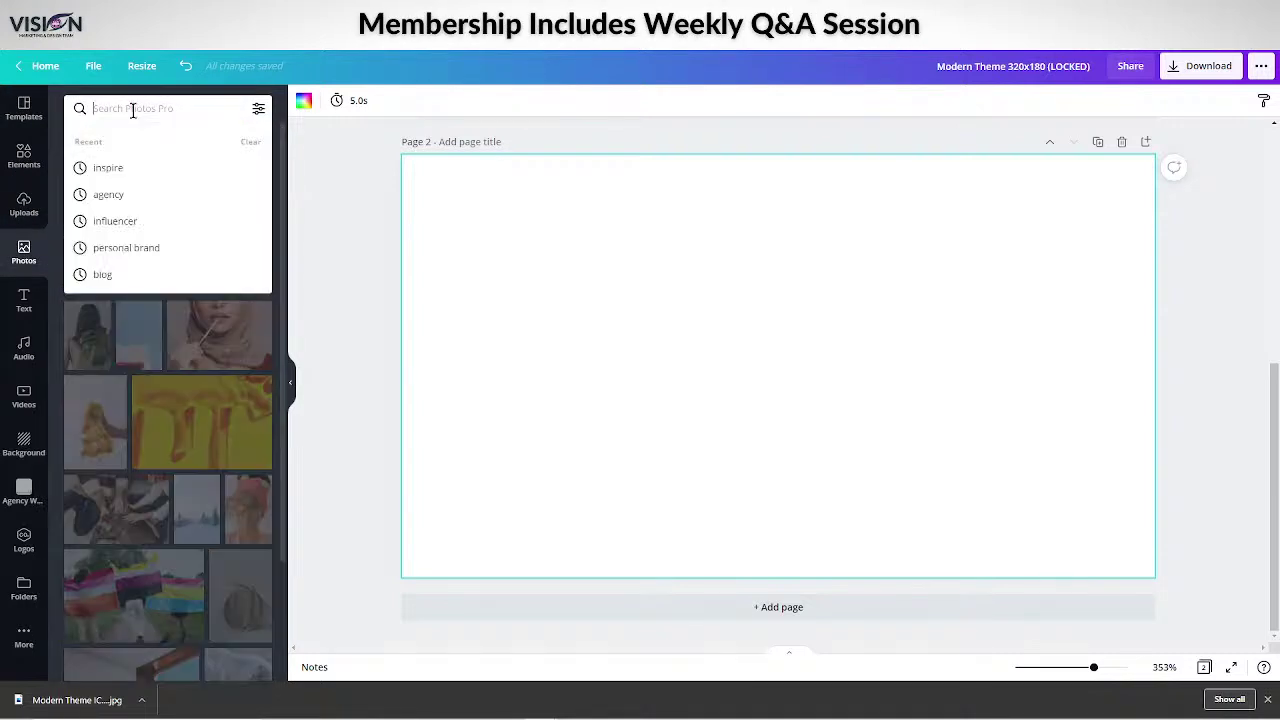
{"action": "type", "text": "insop"}
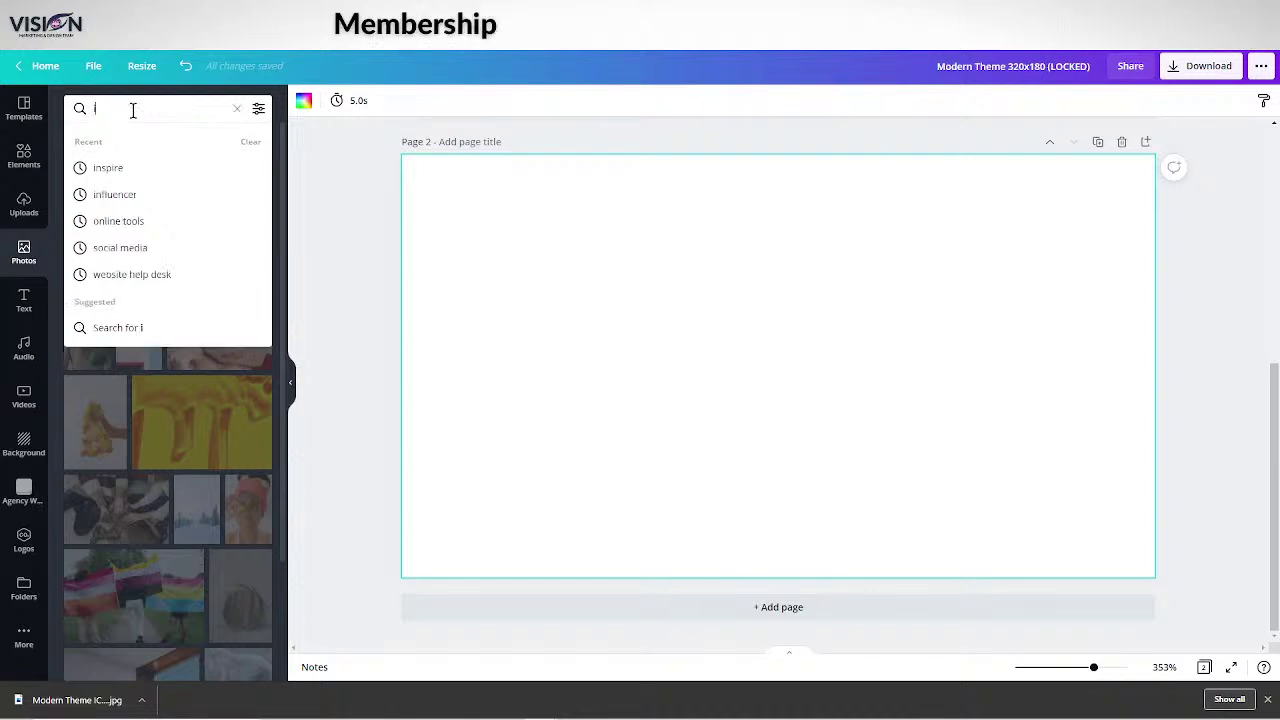
{"action": "key", "text": "BackSpace"}
{"action": "key", "text": "BackSpace"}
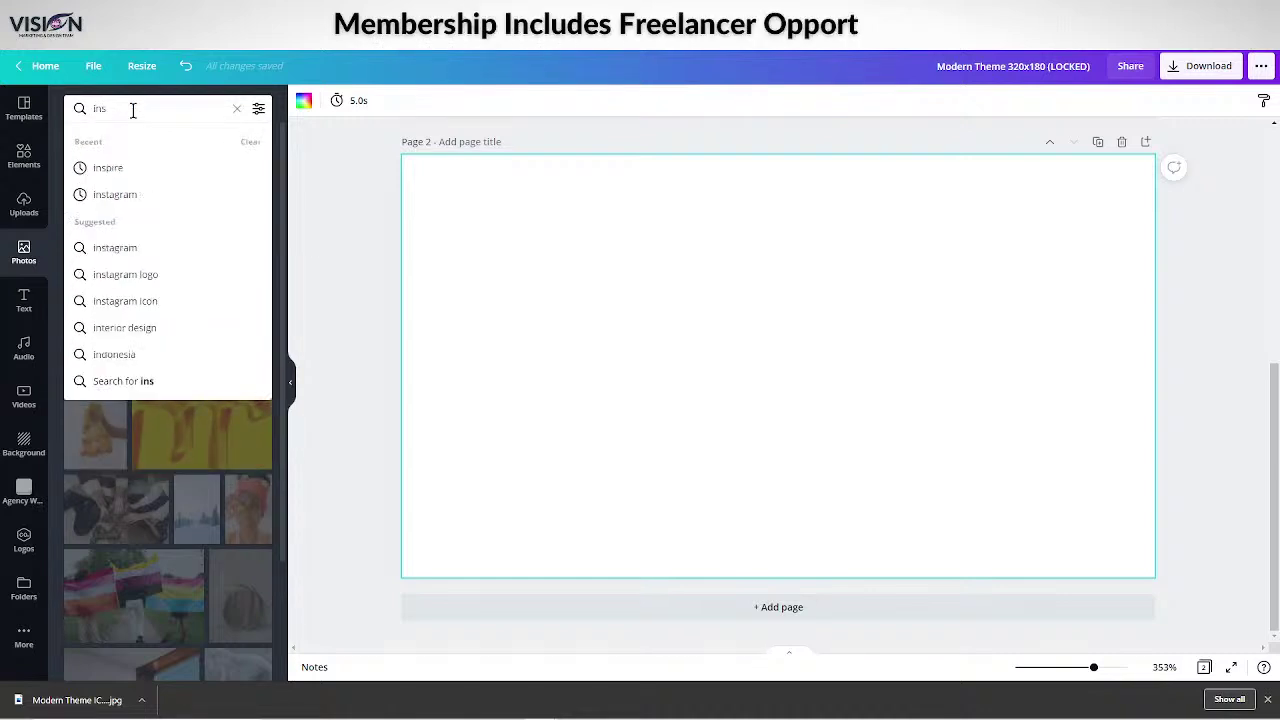
{"action": "type", "text": "pire"}
{"action": "key", "text": "Return"}
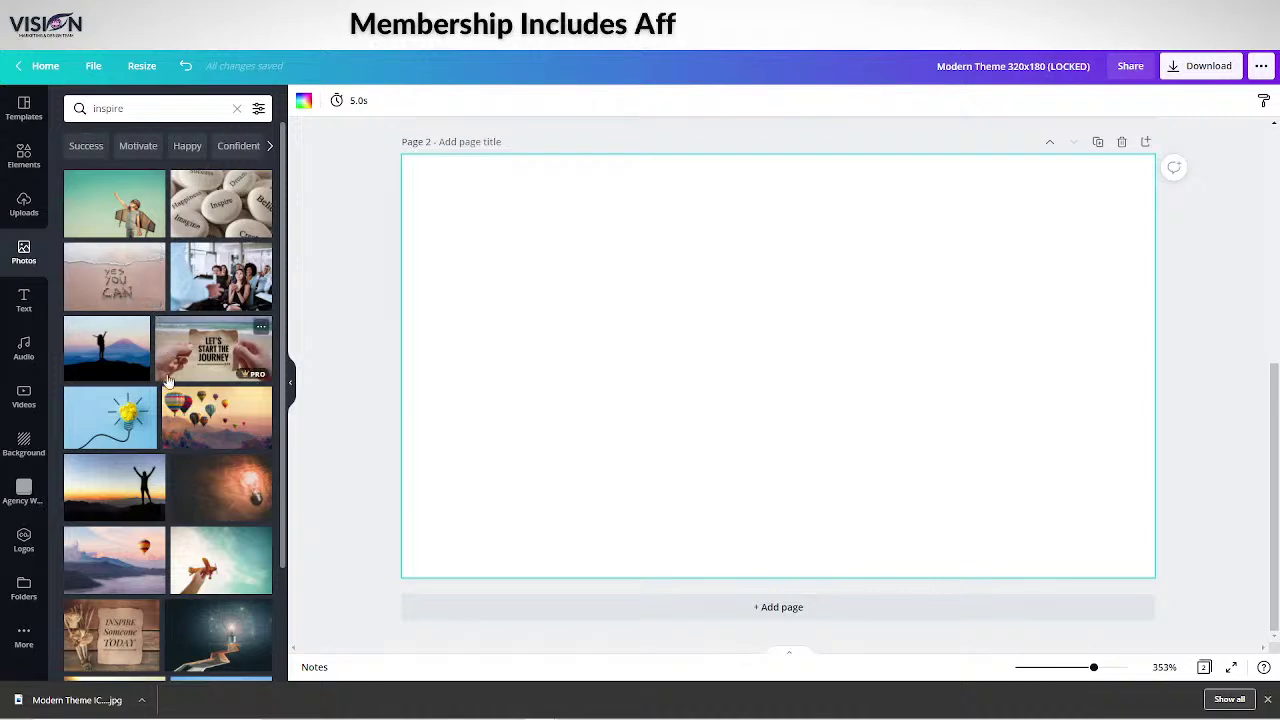
Add the glowing lightbulb-on-dark-wood photo to the blank Page 2.
{"action": "scroll", "coordinate": [167, 389], "scroll_direction": "down", "scroll_amount": 1}
{"action": "scroll", "coordinate": [141, 372], "scroll_direction": "down", "scroll_amount": 1}
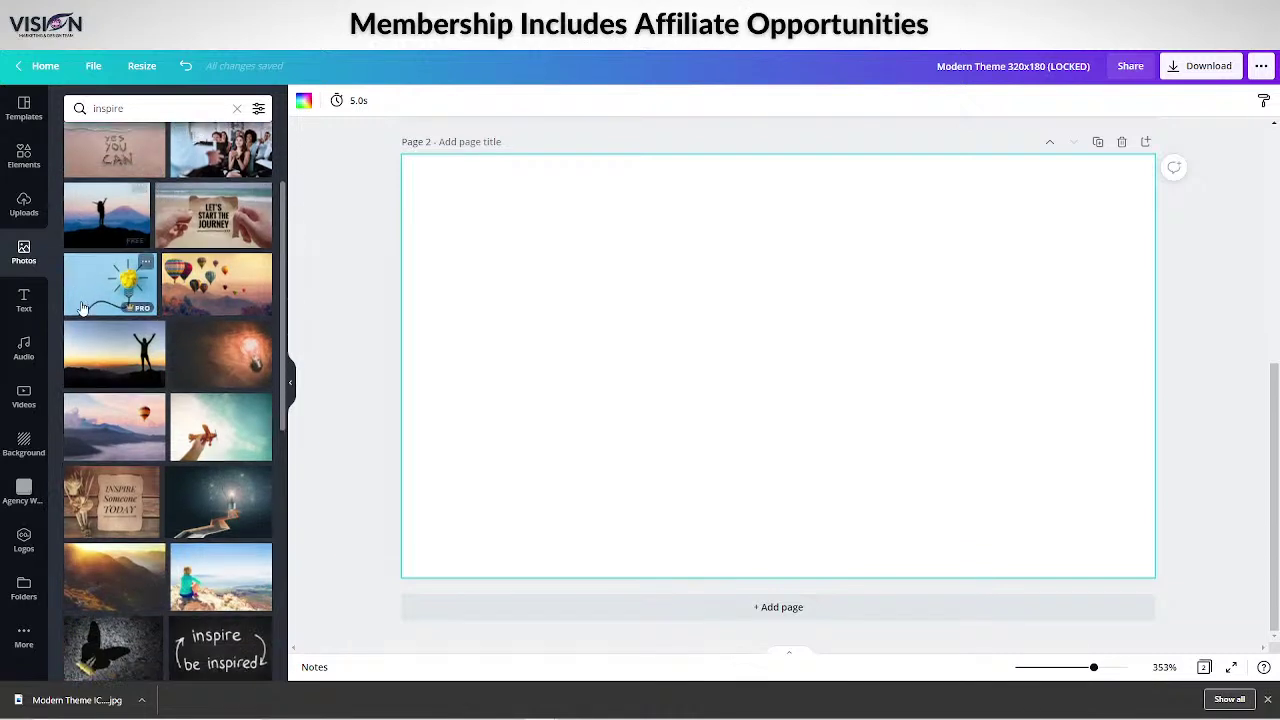
{"action": "scroll", "coordinate": [141, 372], "scroll_direction": "down", "scroll_amount": 2}
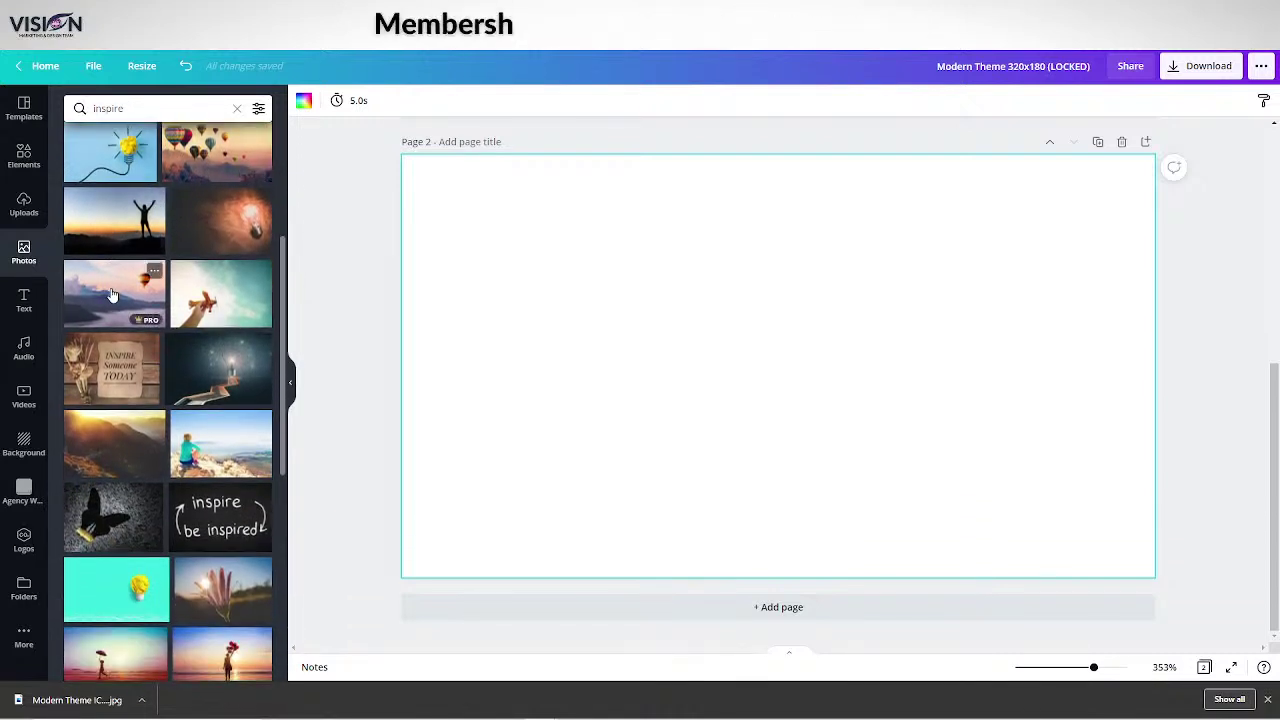
{"action": "scroll", "coordinate": [120, 345], "scroll_direction": "down", "scroll_amount": 3}
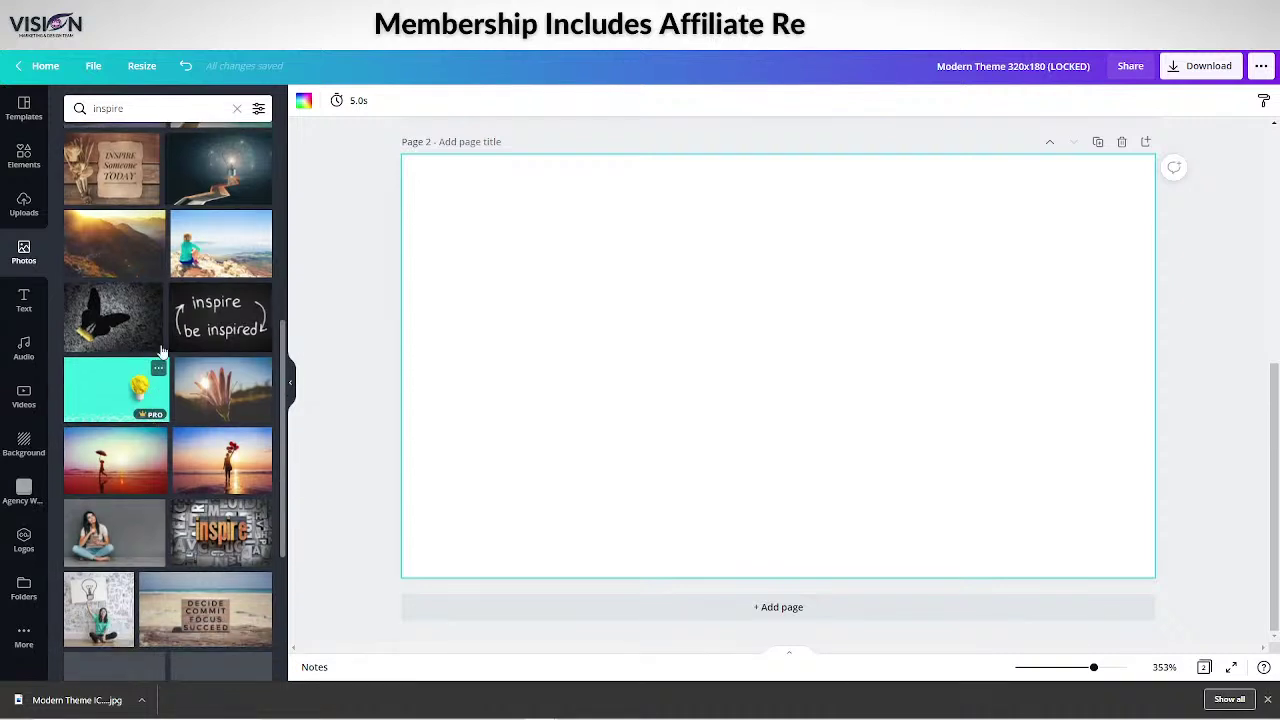
{"action": "scroll", "coordinate": [187, 290], "scroll_direction": "up", "scroll_amount": 4}
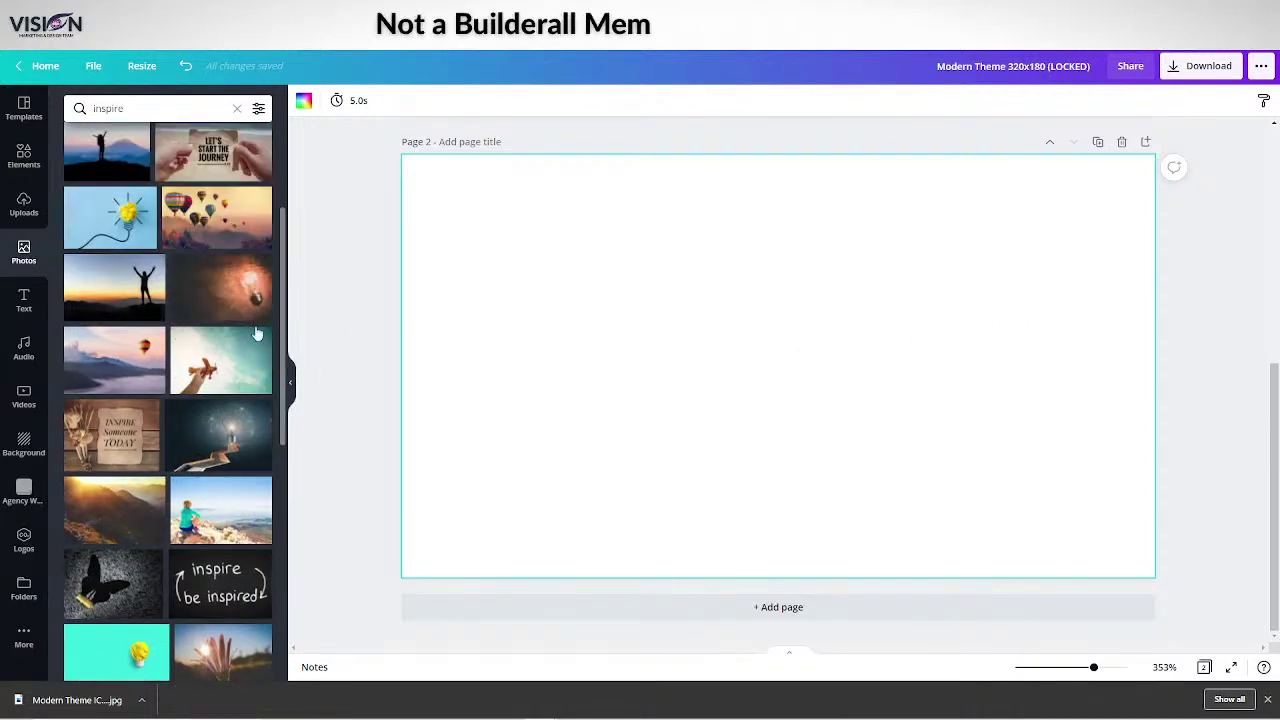
{"action": "left_click", "coordinate": [226, 298]}
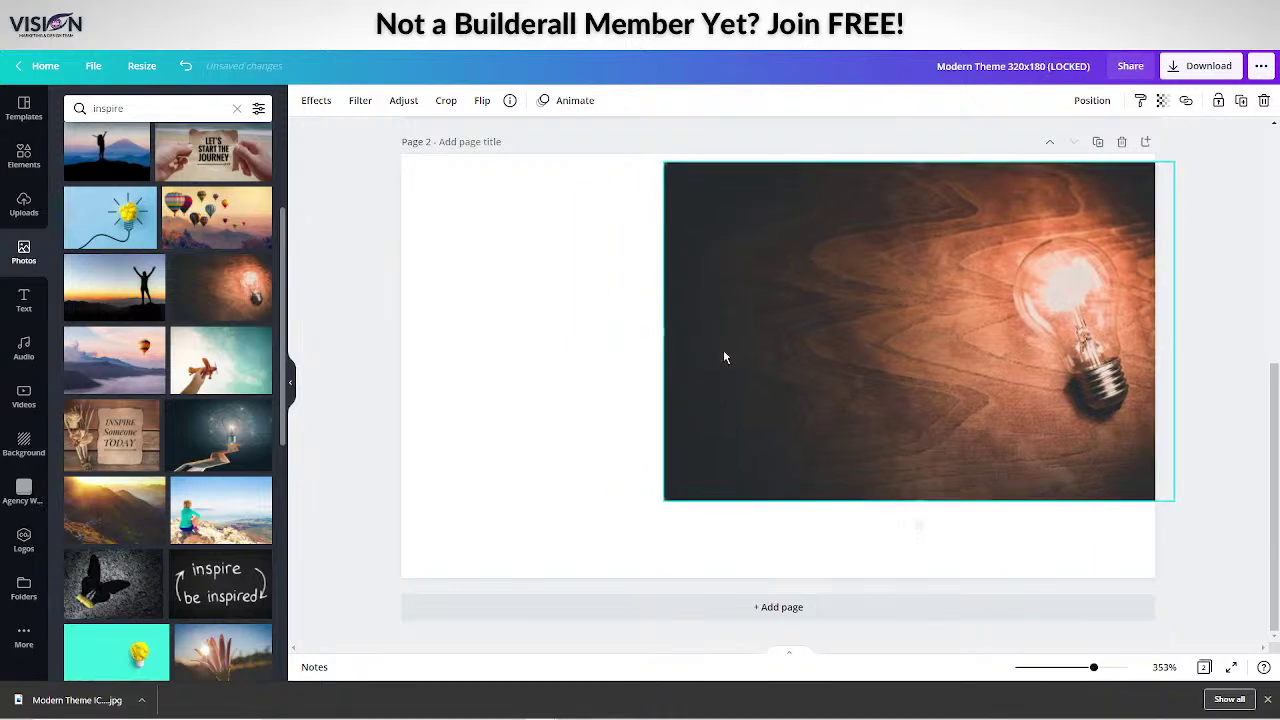
Move and enlarge the lightbulb photo so it covers all of Page 2.
{"action": "scroll", "coordinate": [668, 370], "scroll_direction": "up", "scroll_amount": 5}
{"action": "scroll", "coordinate": [668, 370], "scroll_direction": "down", "scroll_amount": 5}
{"action": "left_click_drag", "start_coordinate": [694, 371], "coordinate": [610, 310]}
{"action": "left_click_drag", "start_coordinate": [912, 492], "coordinate": [1214, 574]}
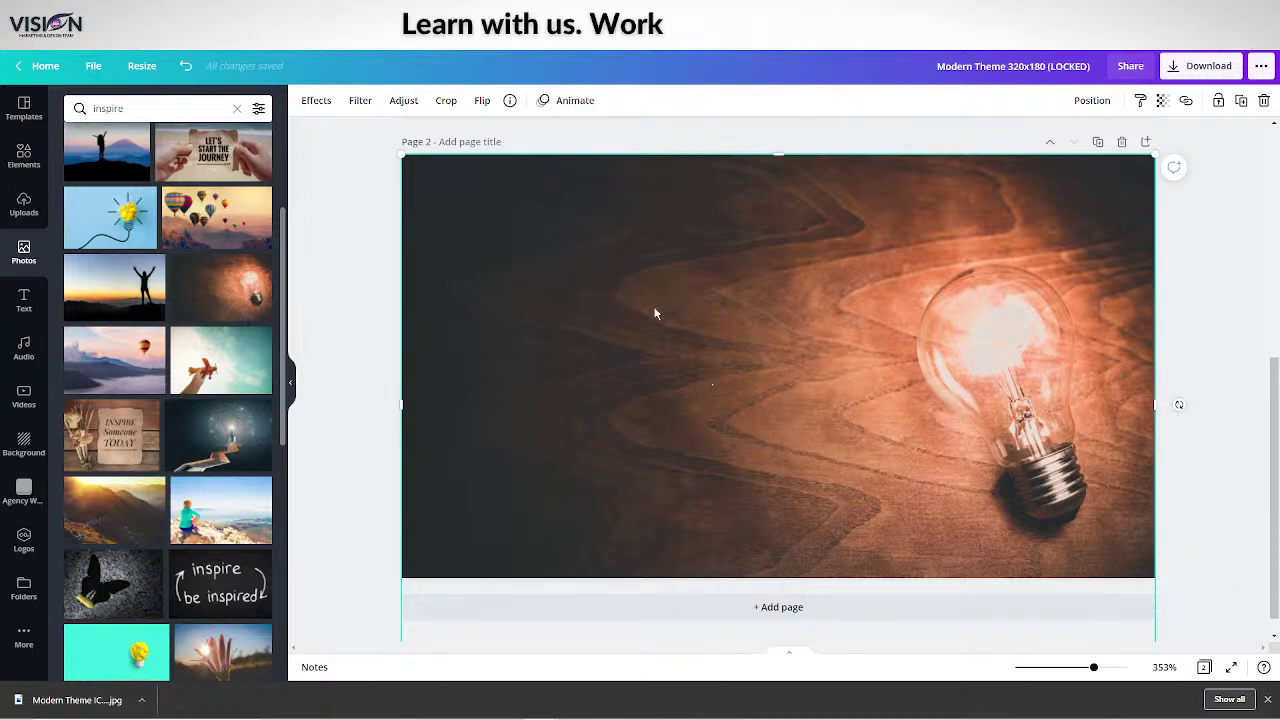
Apply the Street filter to make the photo black-and-white.
{"action": "left_click", "coordinate": [360, 100]}
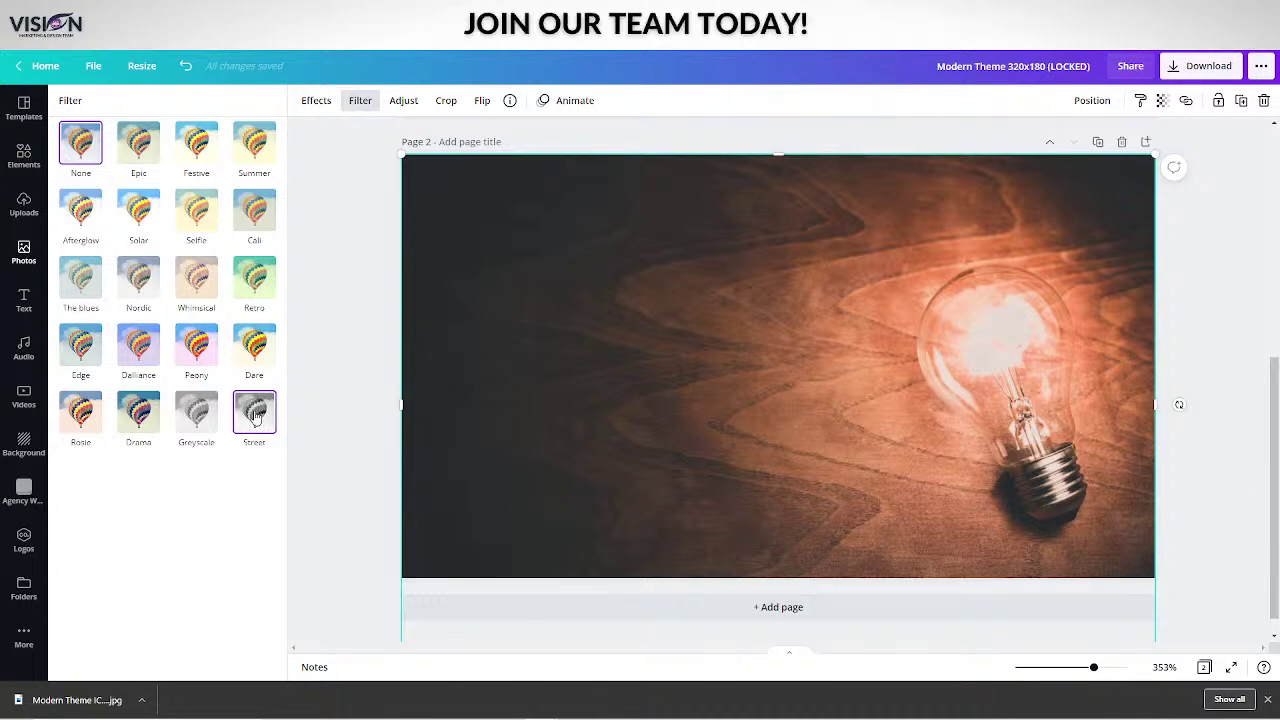
{"action": "left_click", "coordinate": [255, 418]}
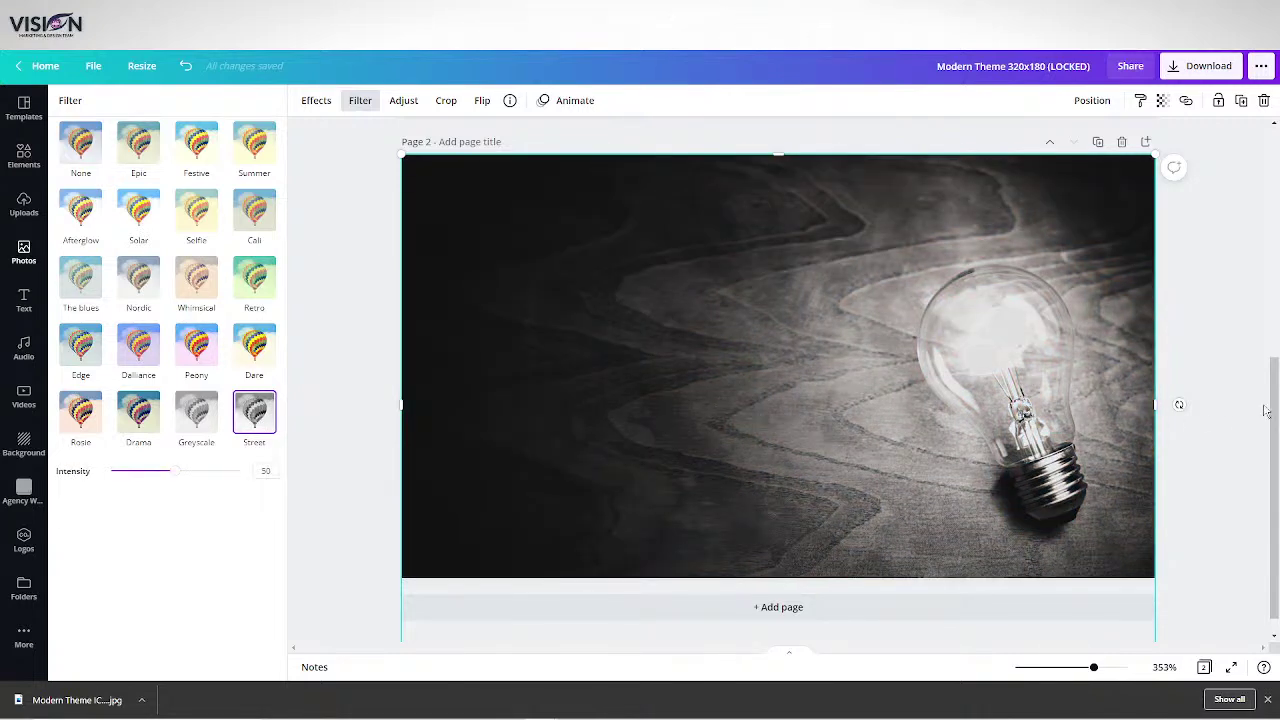
{"action": "left_click", "coordinate": [1231, 351]}
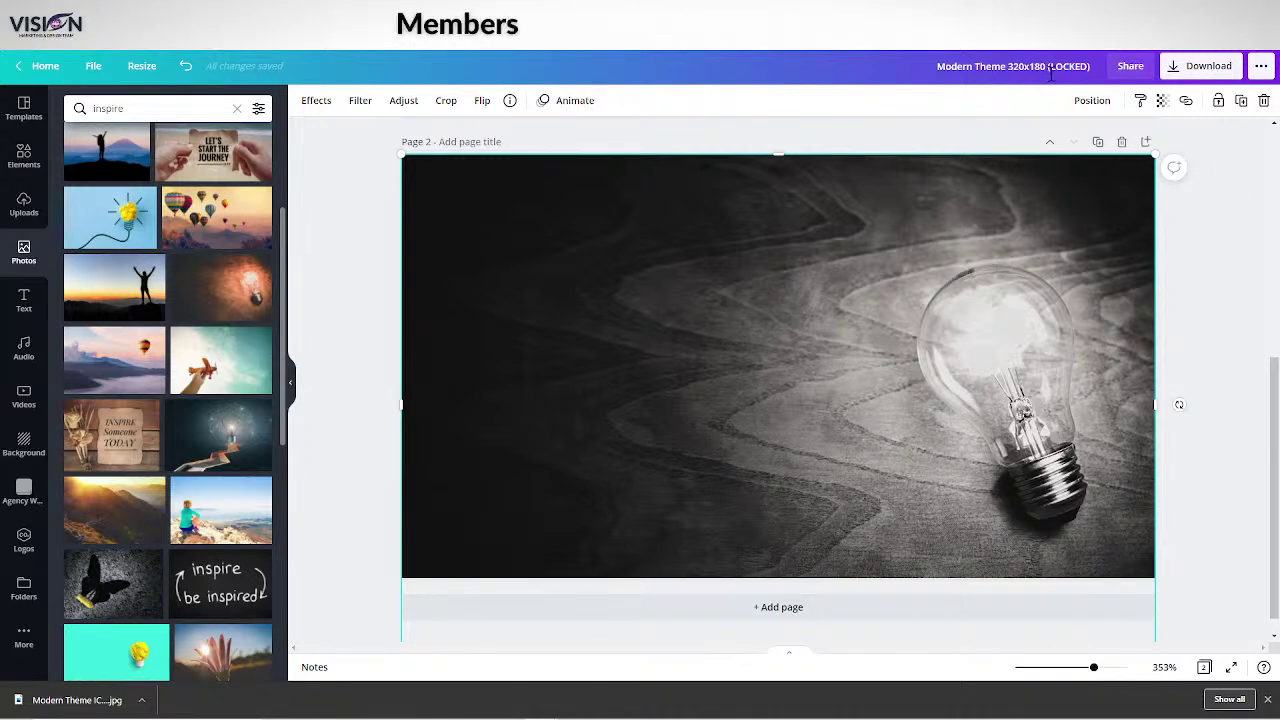
Download only Page 2 of the Modern Theme design as a JPG, then resume editing.
{"action": "left_click", "coordinate": [1203, 66]}
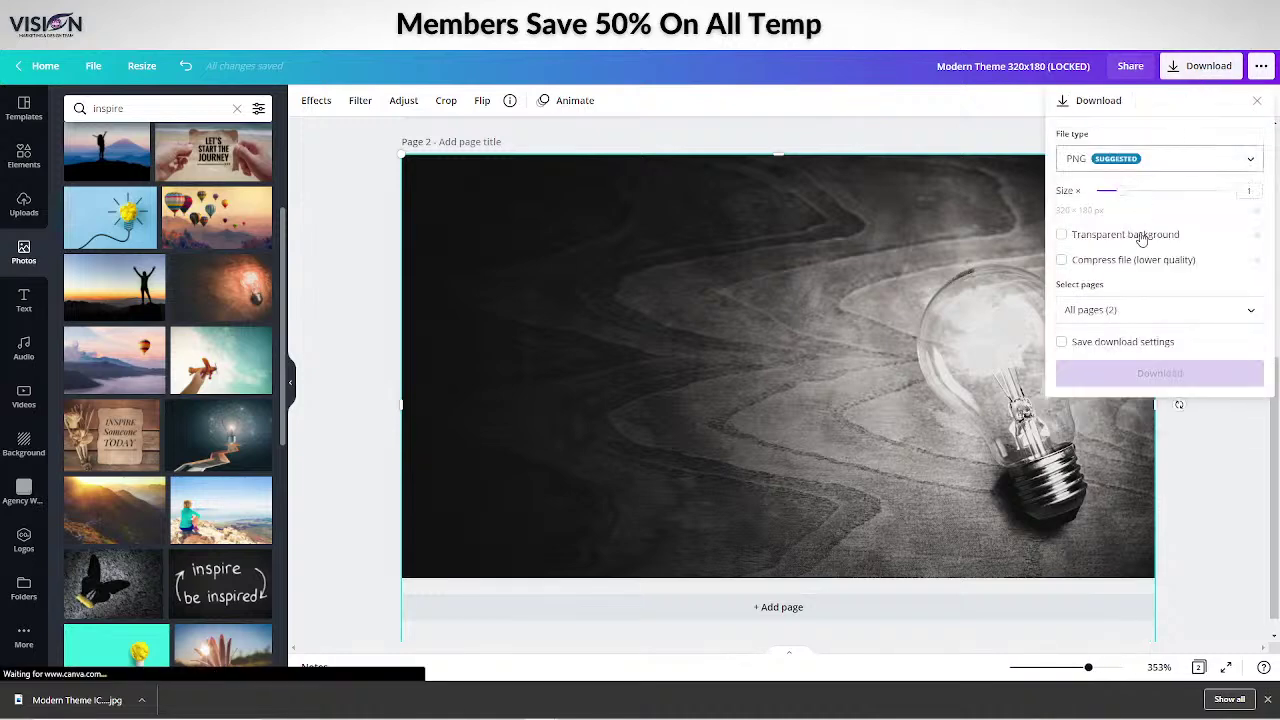
{"action": "left_click", "coordinate": [1102, 162]}
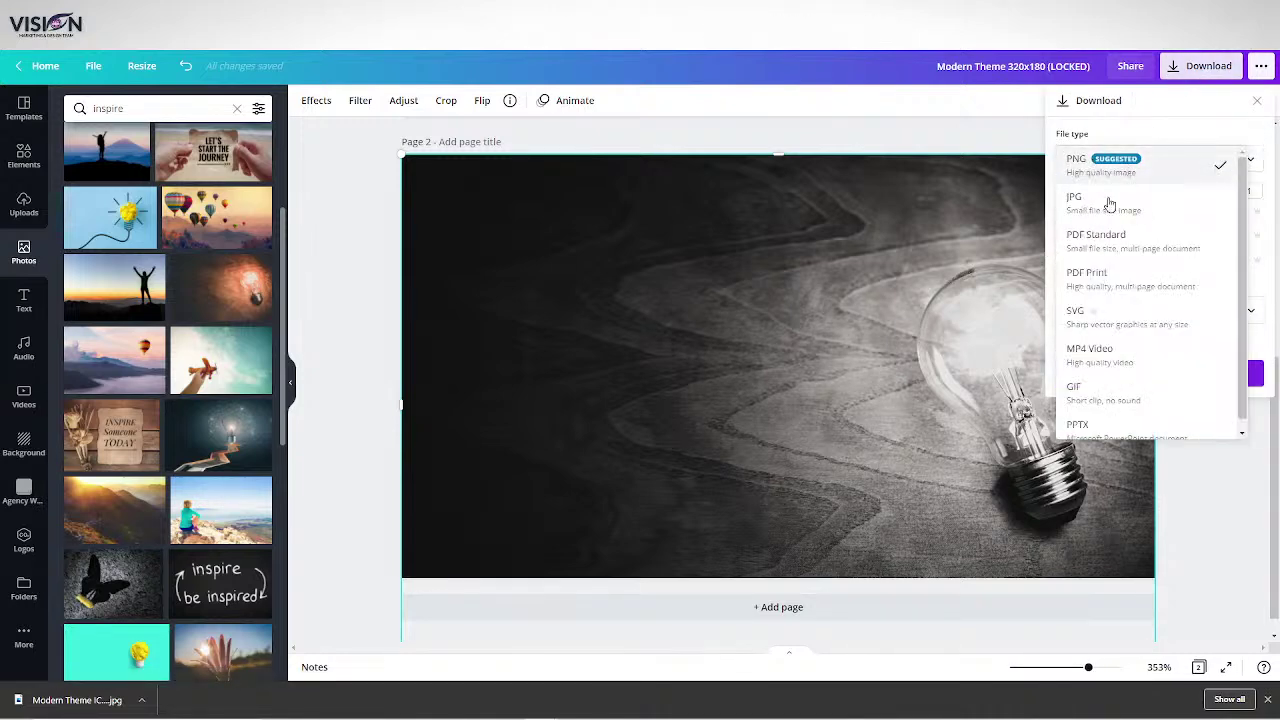
{"action": "left_click", "coordinate": [1095, 208]}
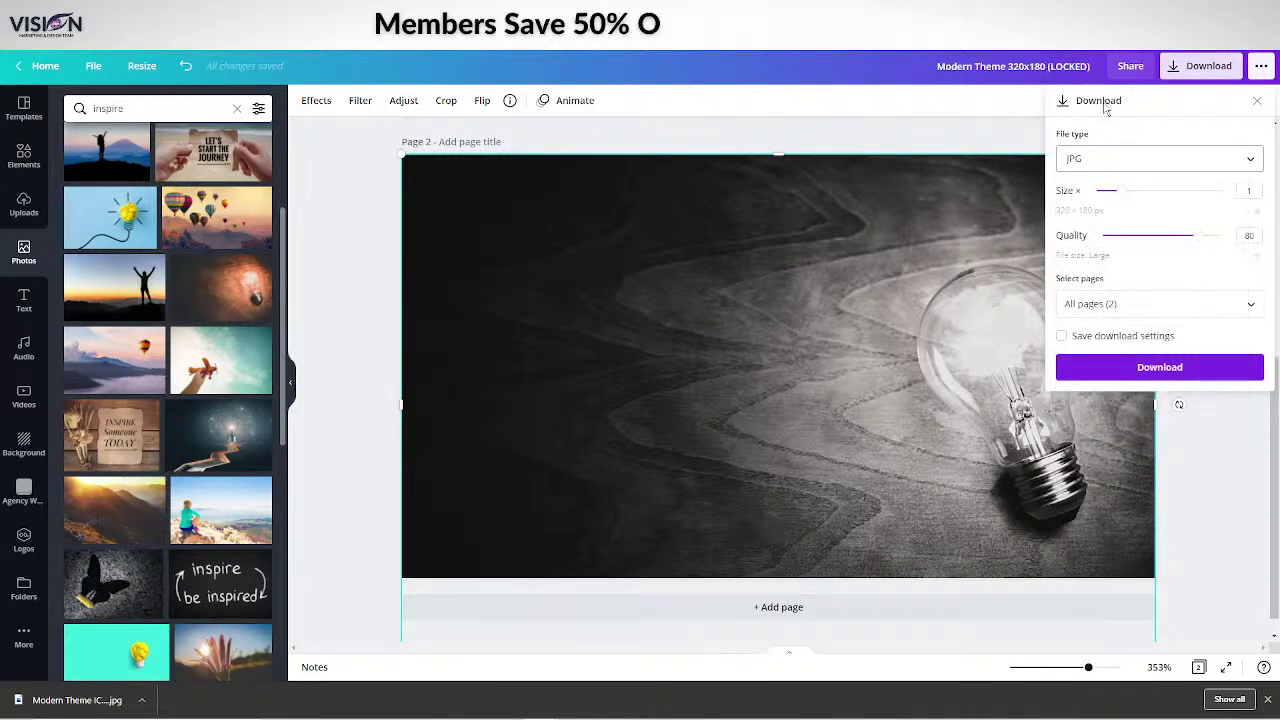
{"action": "left_click", "coordinate": [1247, 306]}
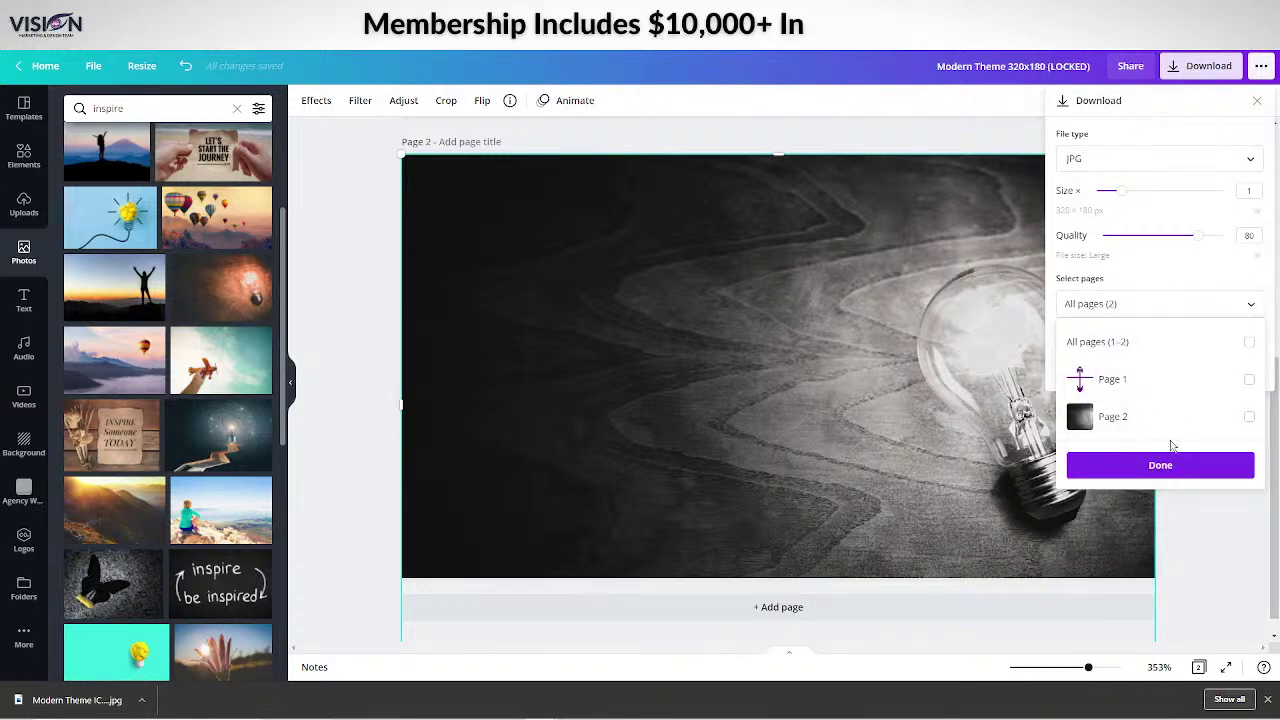
{"action": "left_click", "coordinate": [1250, 418]}
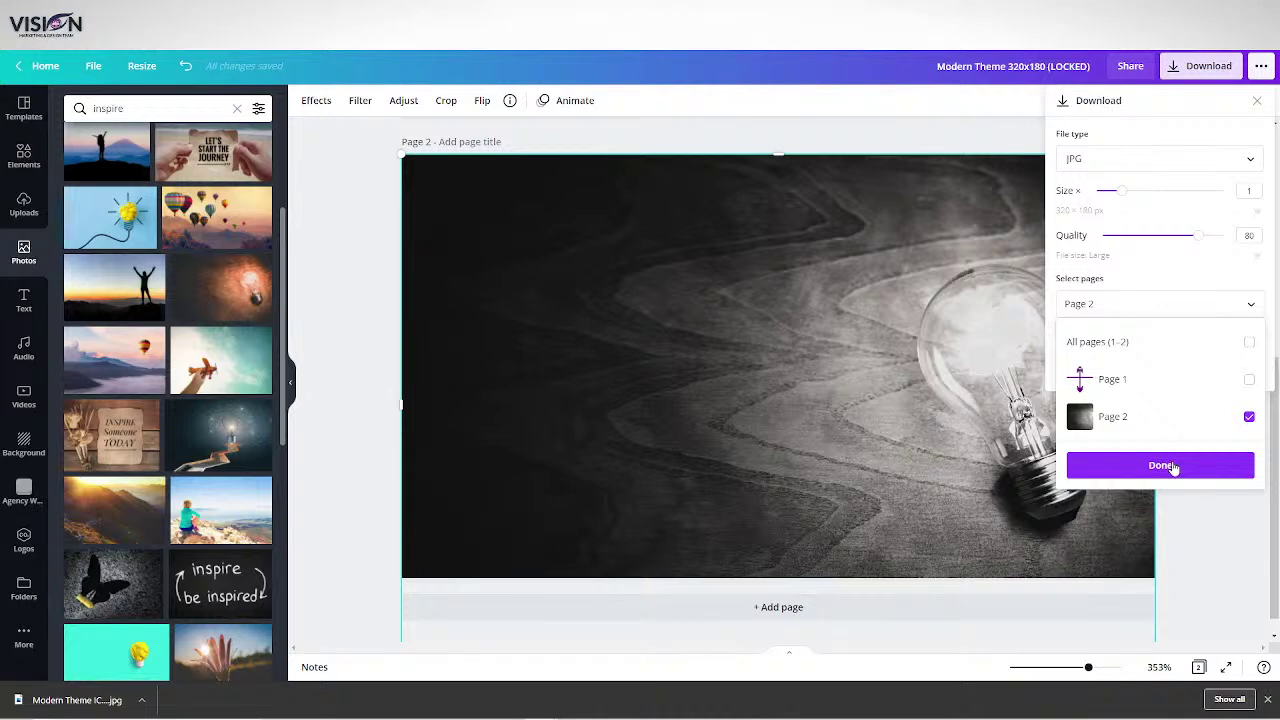
{"action": "left_click", "coordinate": [1158, 465]}
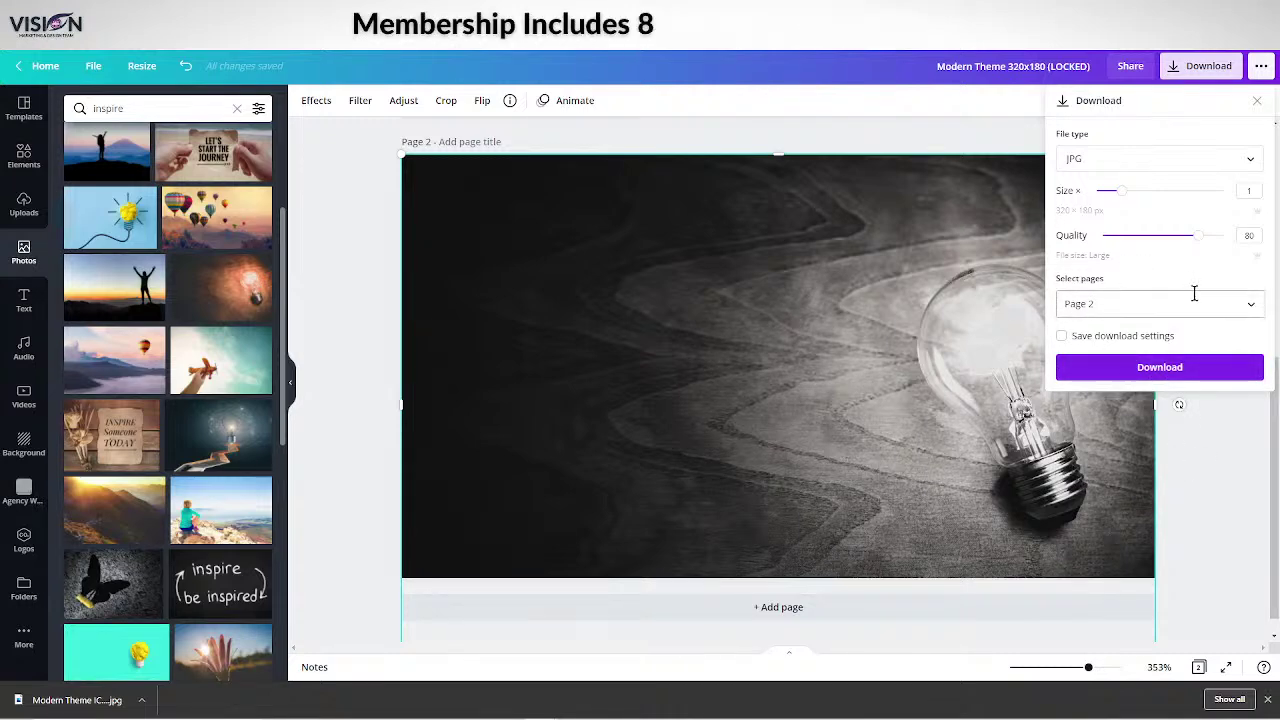
{"action": "left_click", "coordinate": [1162, 370]}
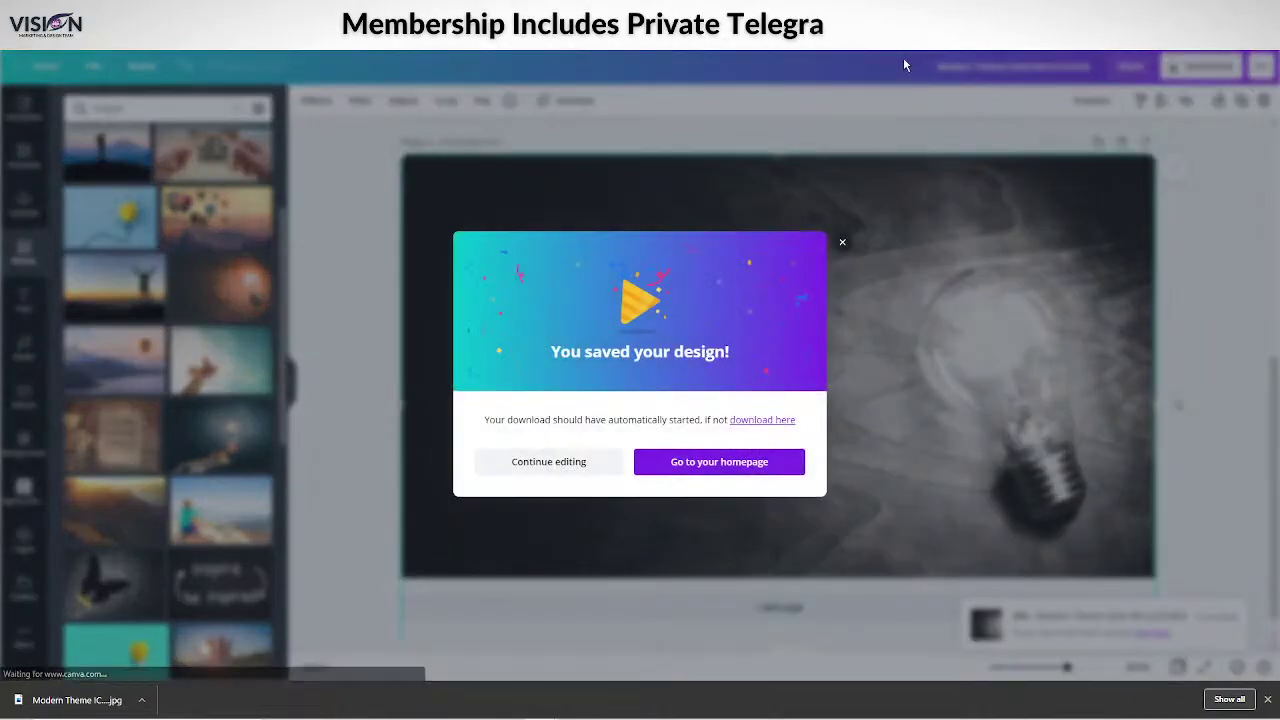
{"action": "left_click", "coordinate": [528, 460]}
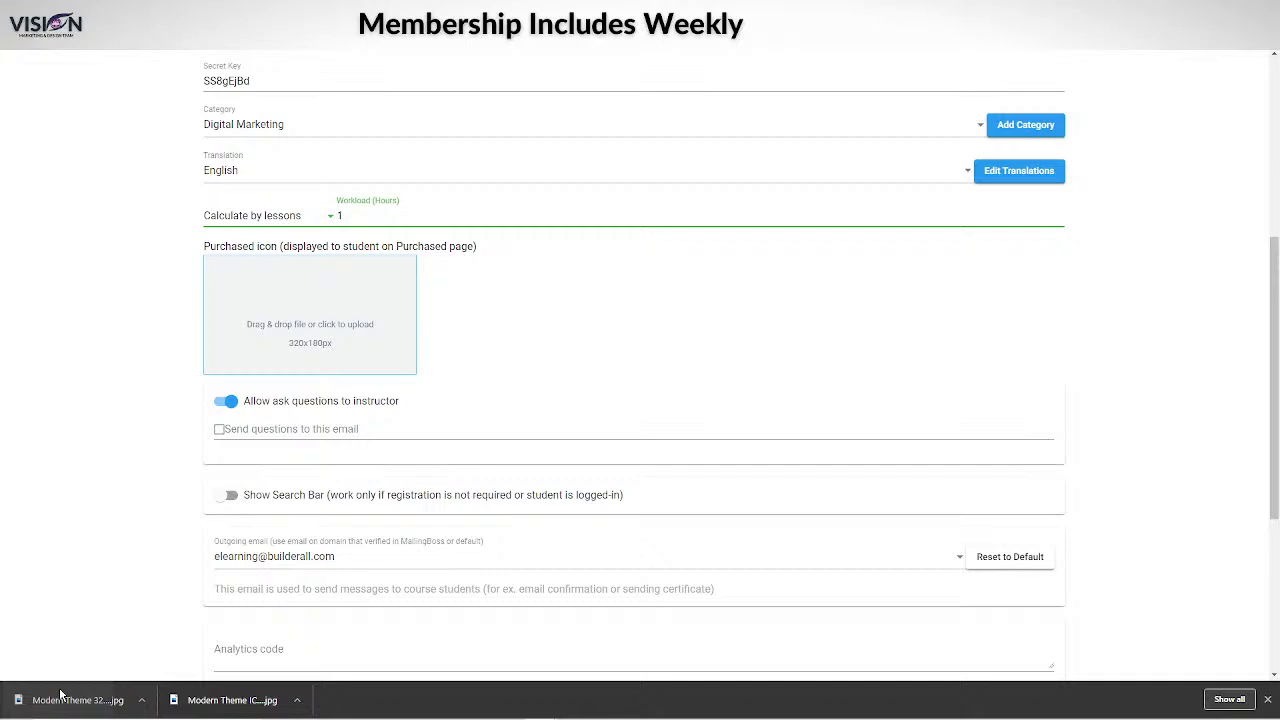
Set the black-and-white lightbulb JPG as the Purchased icon and preview the Ask Instructor page.
{"action": "left_click_drag", "start_coordinate": [70, 700], "coordinate": [310, 328]}
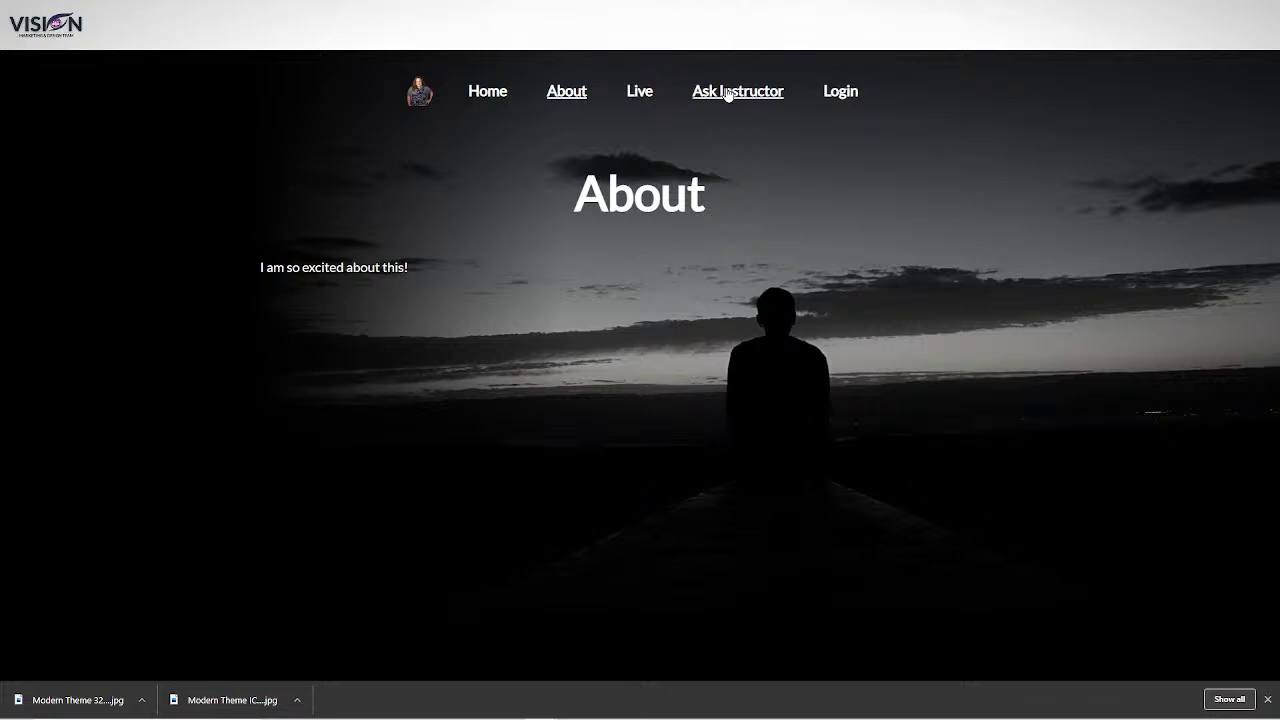
{"action": "left_click", "coordinate": [729, 90]}
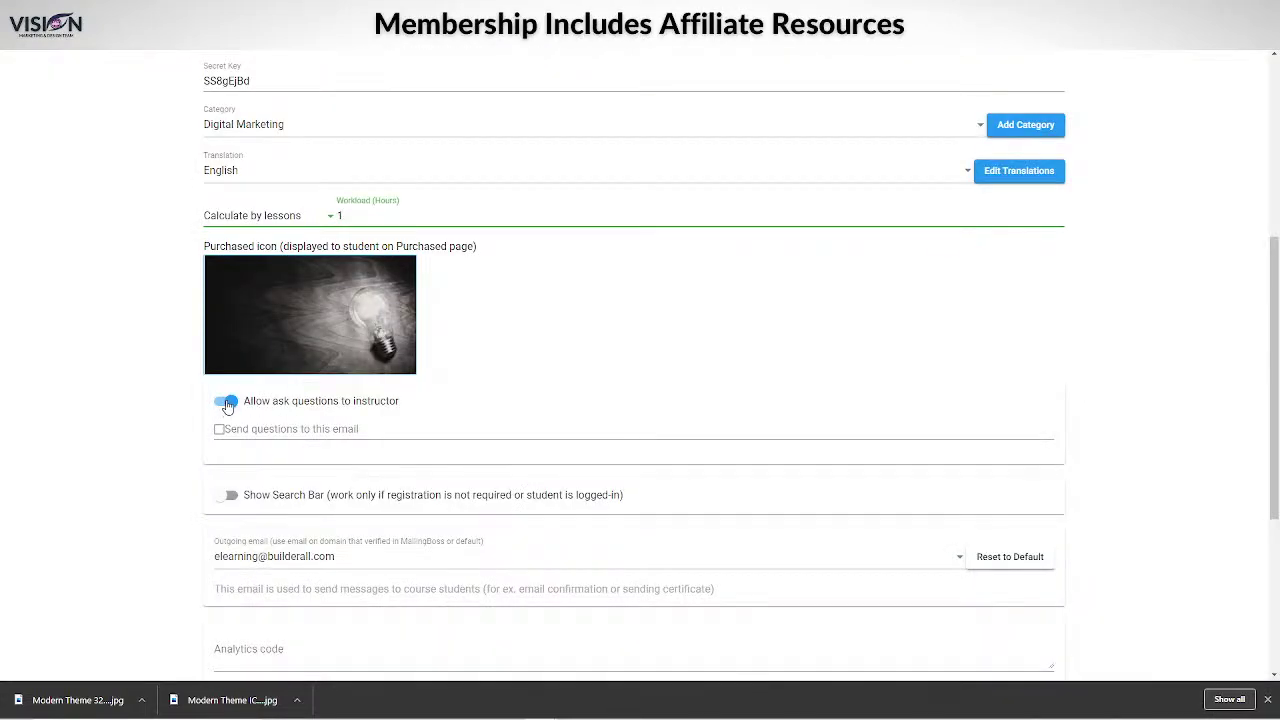
Enter the business's info e-mail address as the destination for students' questions.
{"action": "left_click", "coordinate": [290, 431]}
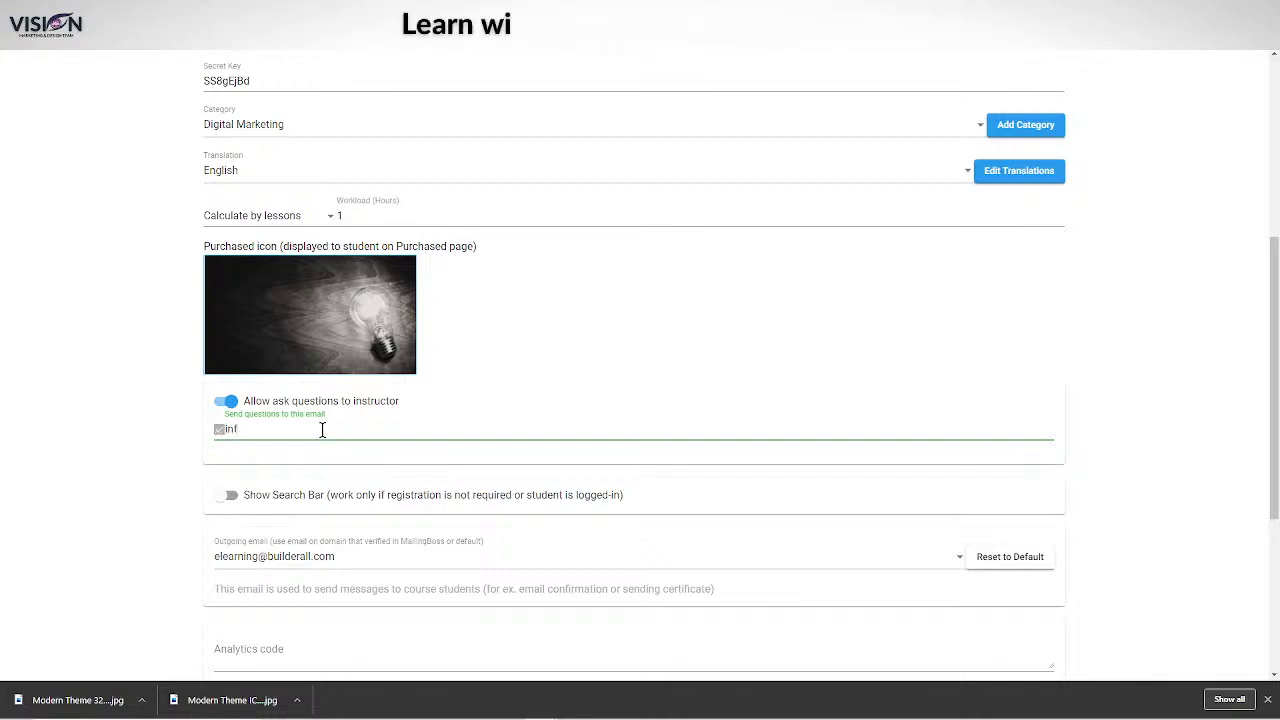
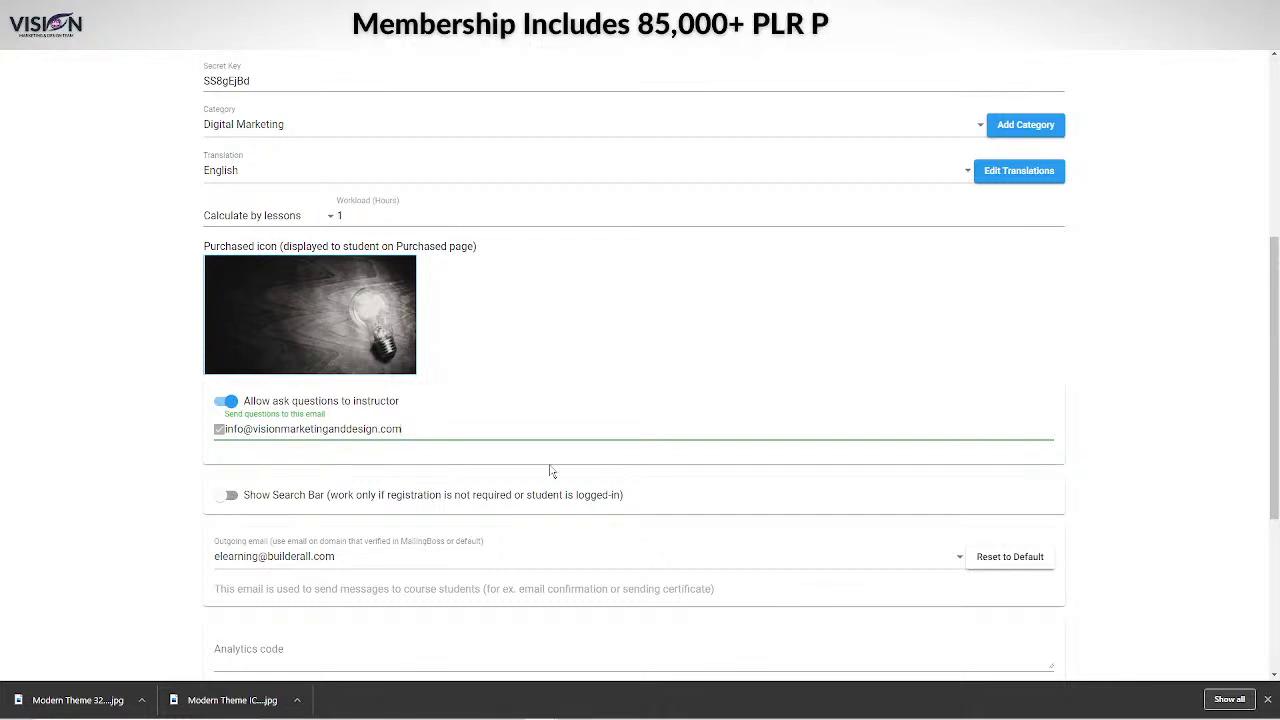
Switch on Show Search Bar and scroll down through the General settings.
{"action": "left_click", "coordinate": [228, 496]}
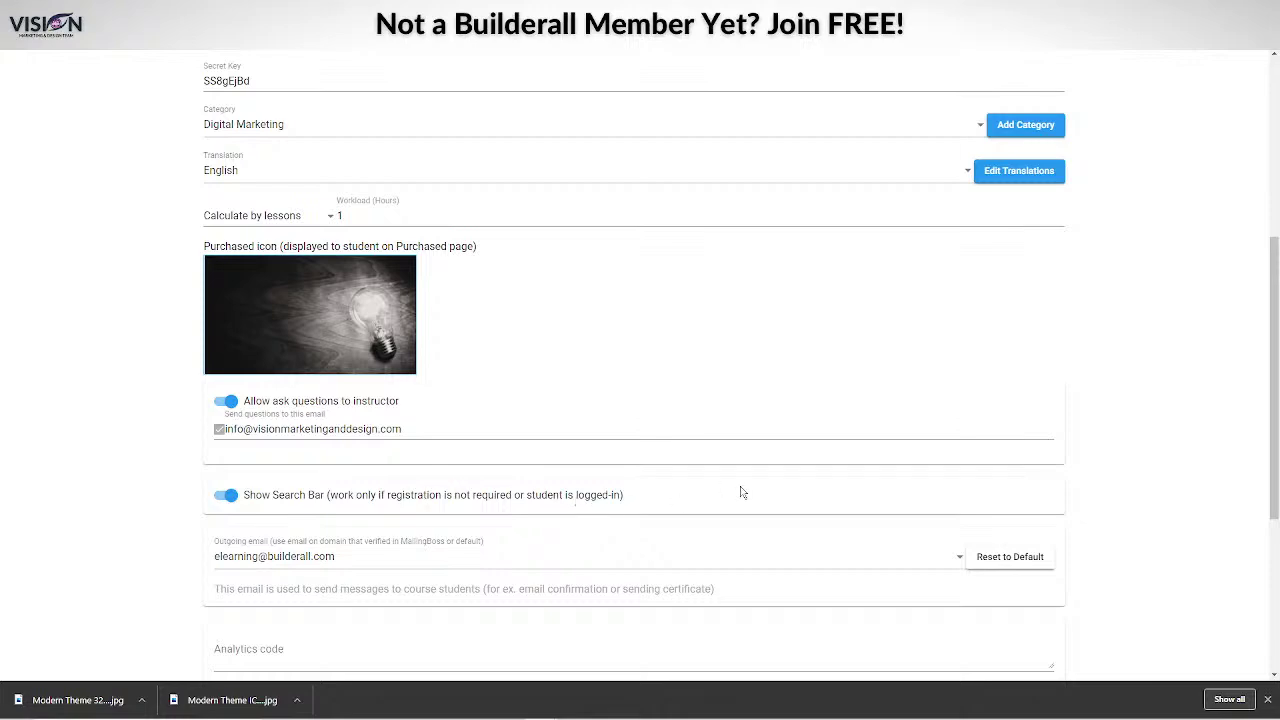
{"action": "scroll", "coordinate": [611, 471], "scroll_direction": "up", "scroll_amount": 4}
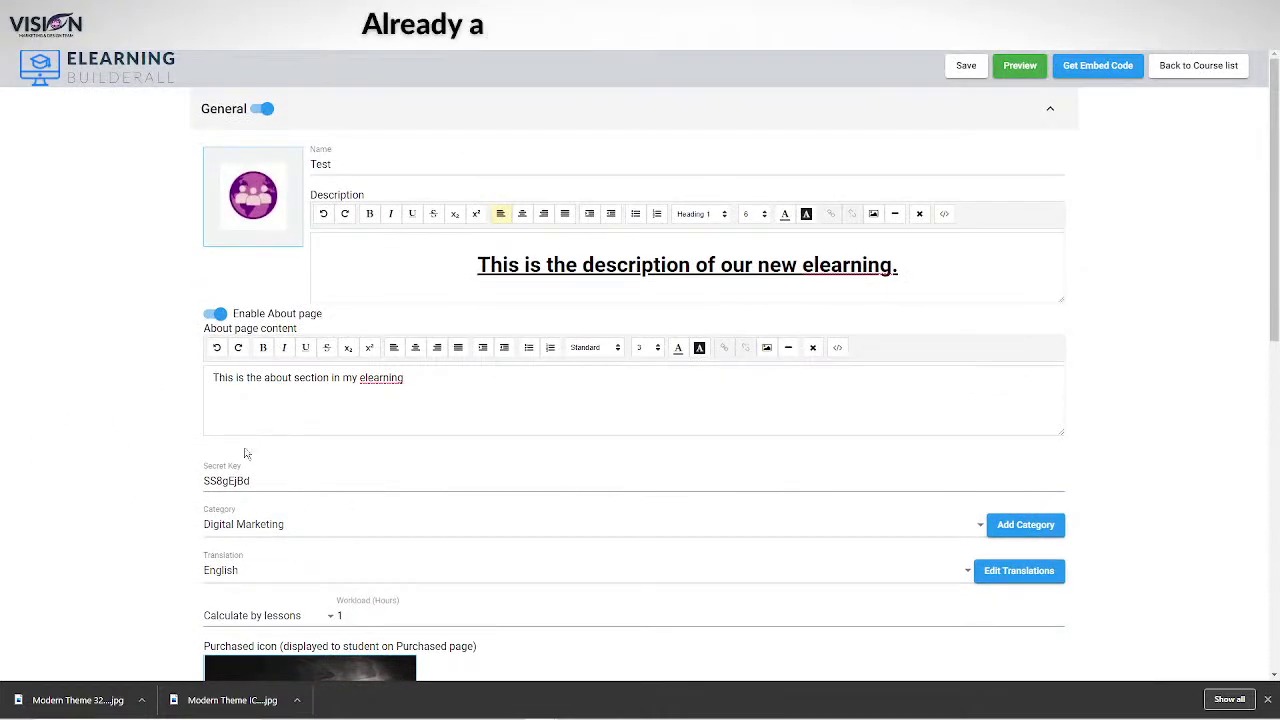
{"action": "scroll", "coordinate": [706, 557], "scroll_direction": "down", "scroll_amount": 3}
{"action": "scroll", "coordinate": [700, 555], "scroll_direction": "down", "scroll_amount": 2}
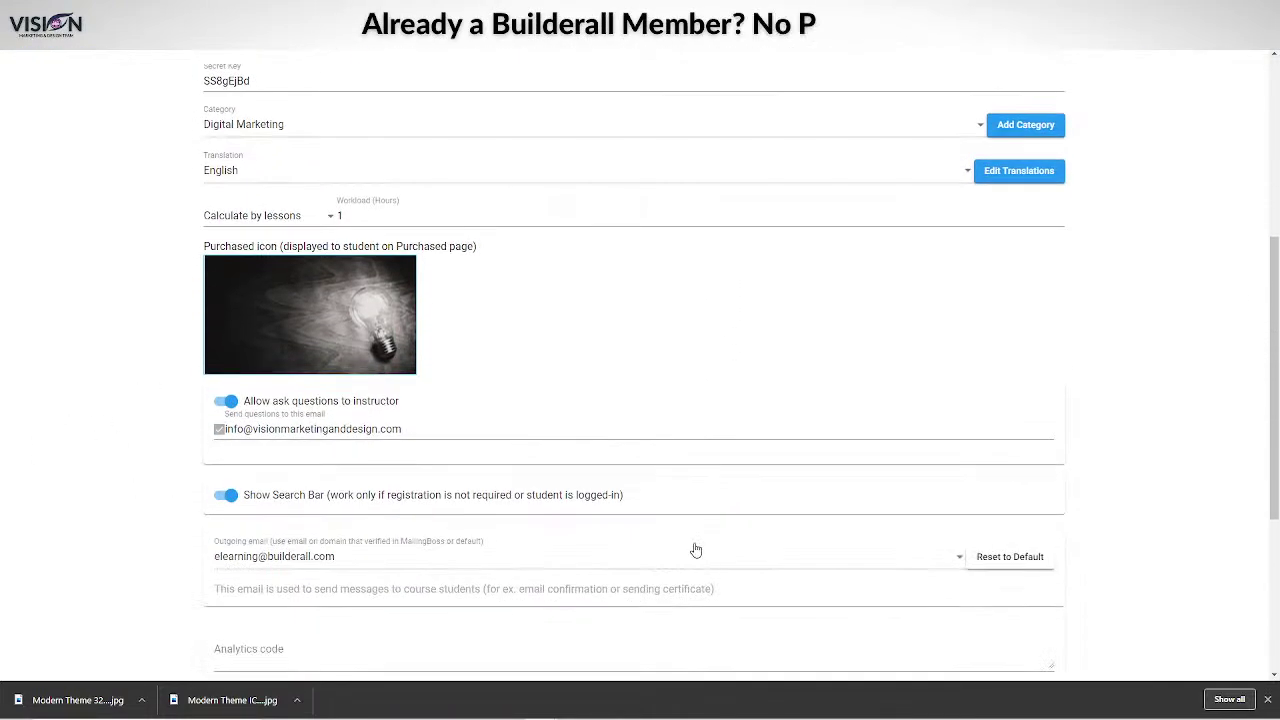
{"action": "scroll", "coordinate": [600, 420], "scroll_direction": "down", "scroll_amount": 3}
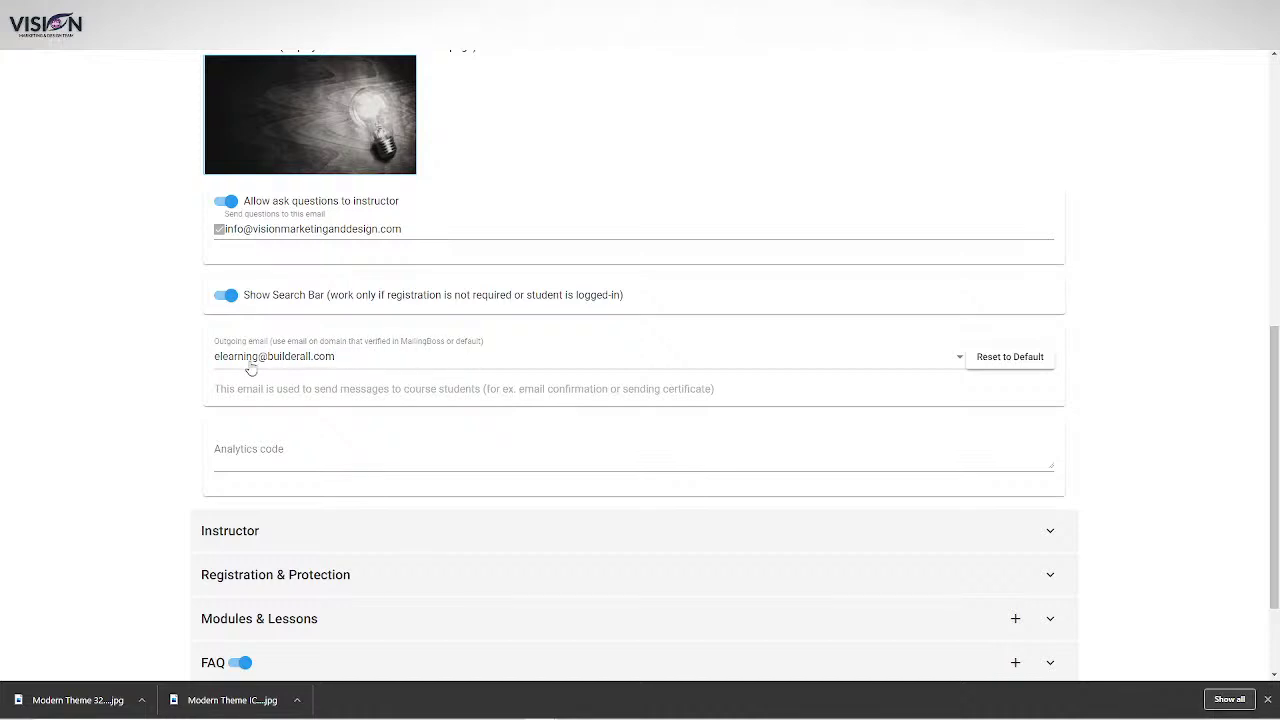
Choose the business's info address as outgoing e-mail and expand the Instructor settings.
{"action": "left_click", "coordinate": [517, 363]}
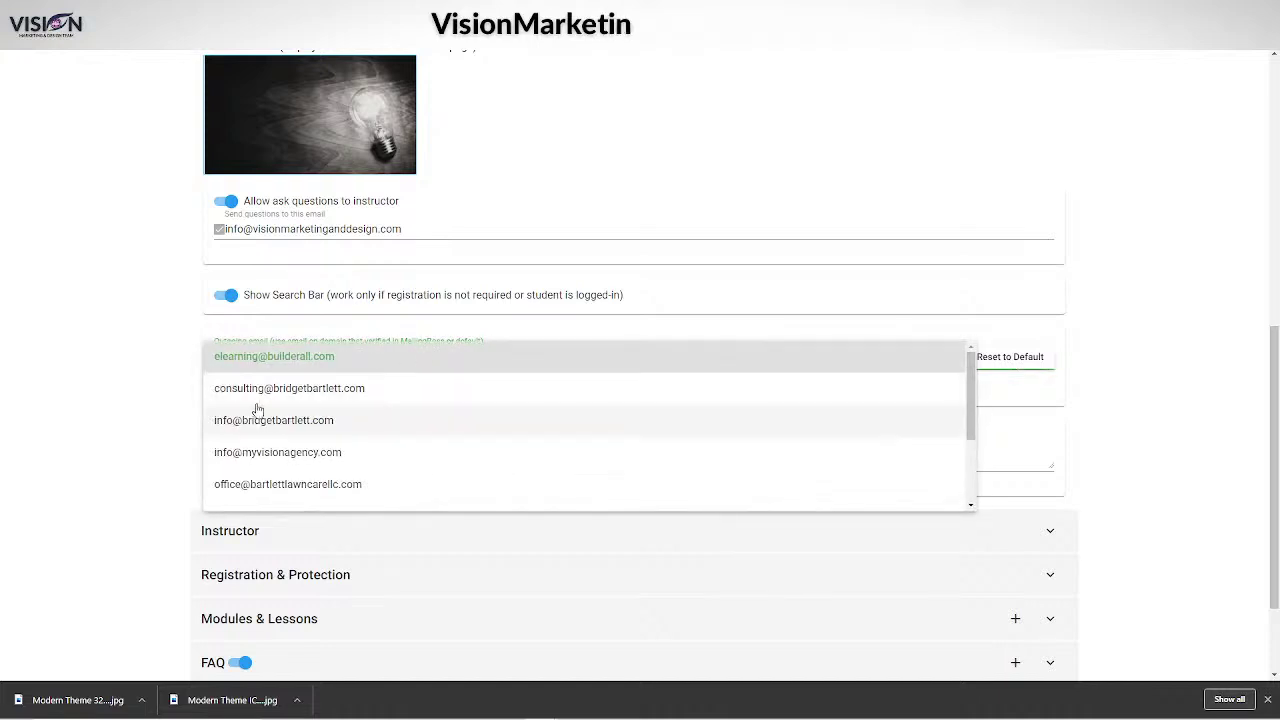
{"action": "scroll", "coordinate": [334, 451], "scroll_direction": "down", "scroll_amount": 5}
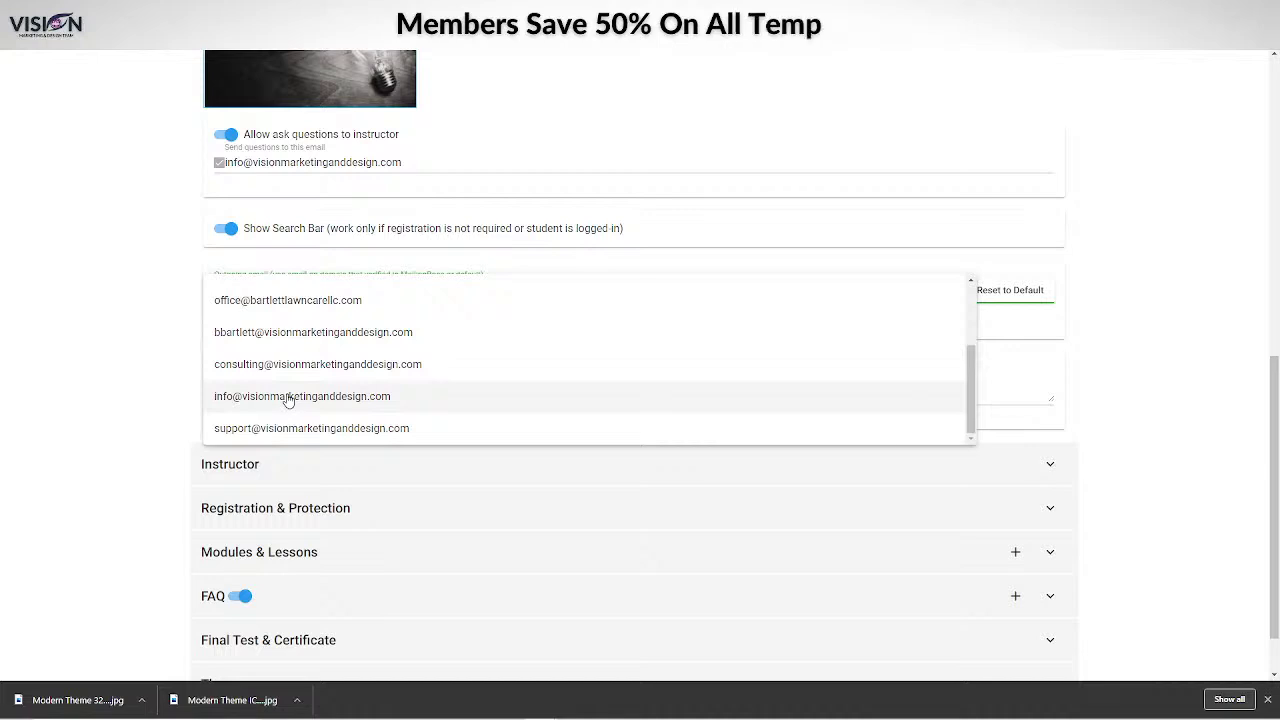
{"action": "scroll", "coordinate": [289, 399], "scroll_direction": "up", "scroll_amount": 1}
{"action": "scroll", "coordinate": [292, 398], "scroll_direction": "down", "scroll_amount": 1}
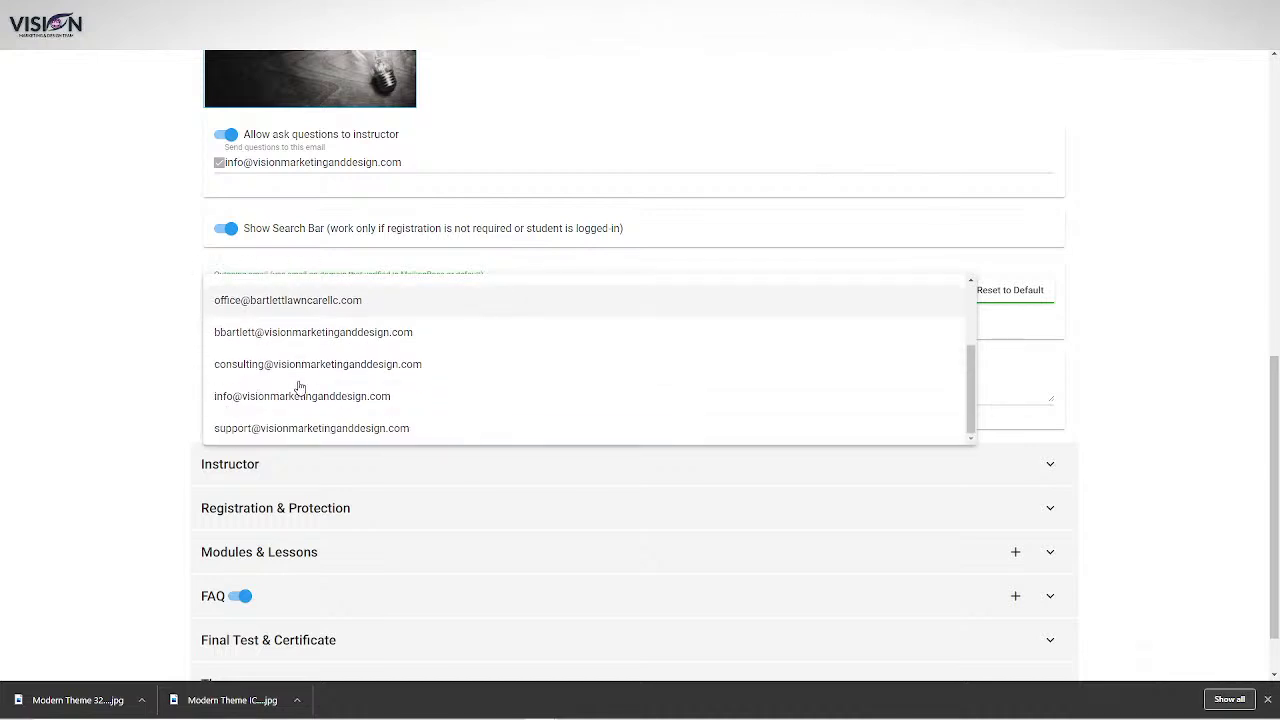
{"action": "left_click", "coordinate": [296, 397]}
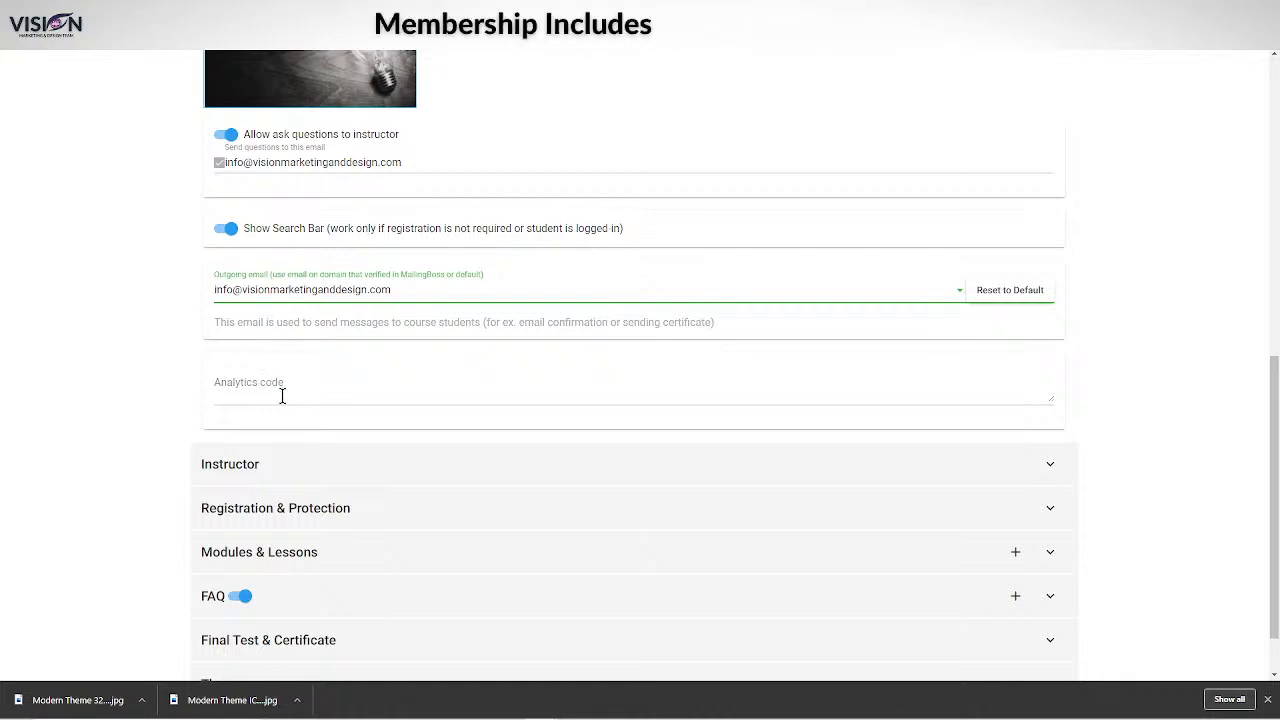
{"action": "left_click", "coordinate": [1050, 468]}
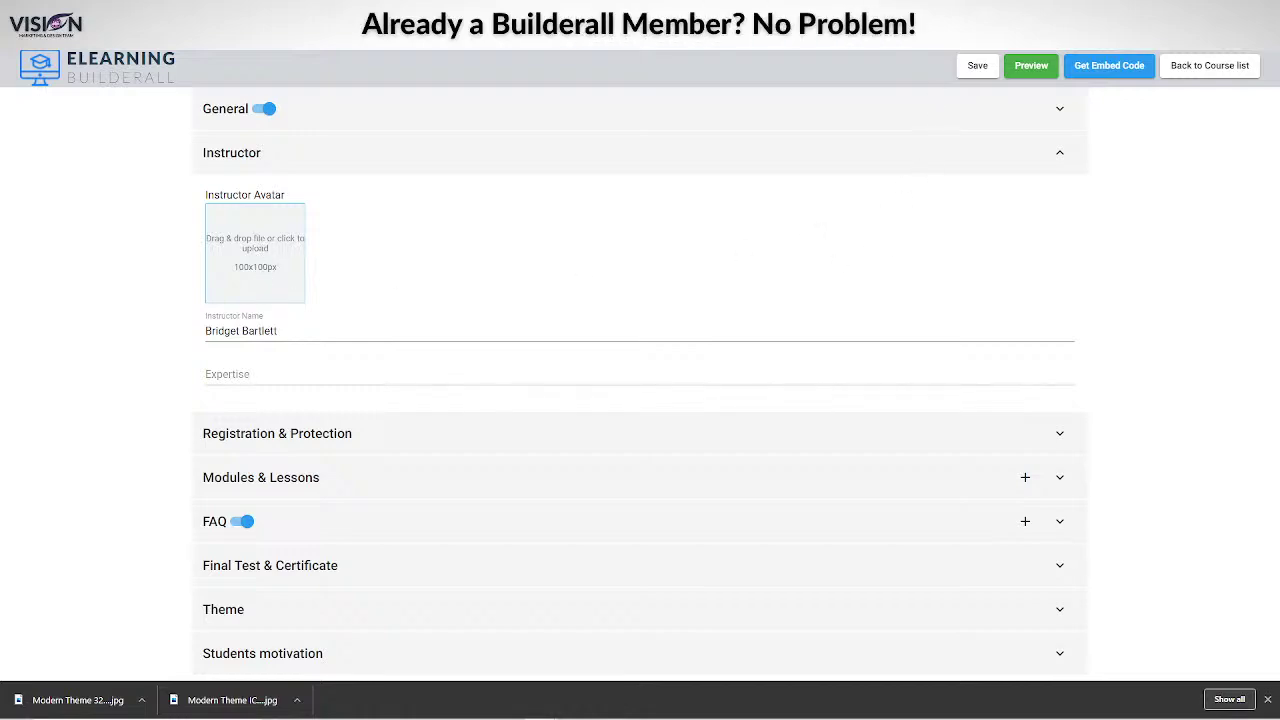
Delete the purple globe image from the Canva page and browse the photo panel.
{"action": "left_click", "coordinate": [900, 35]}
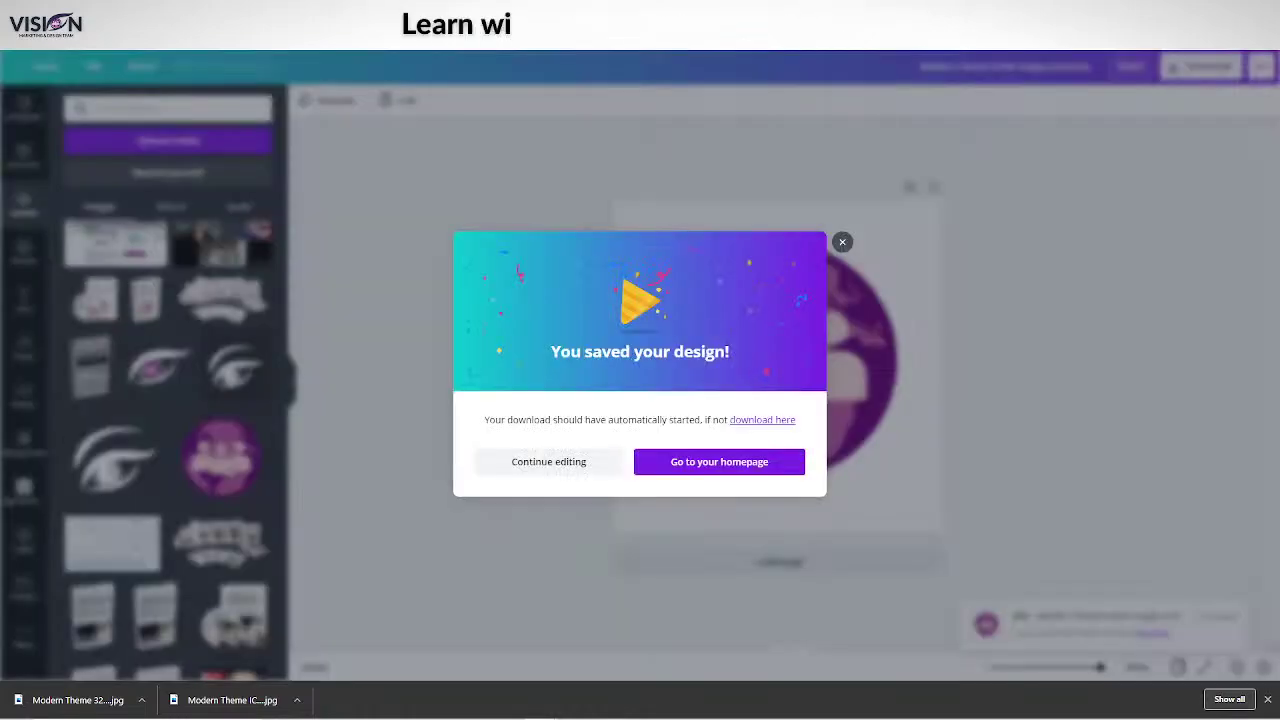
{"action": "left_click", "coordinate": [520, 465]}
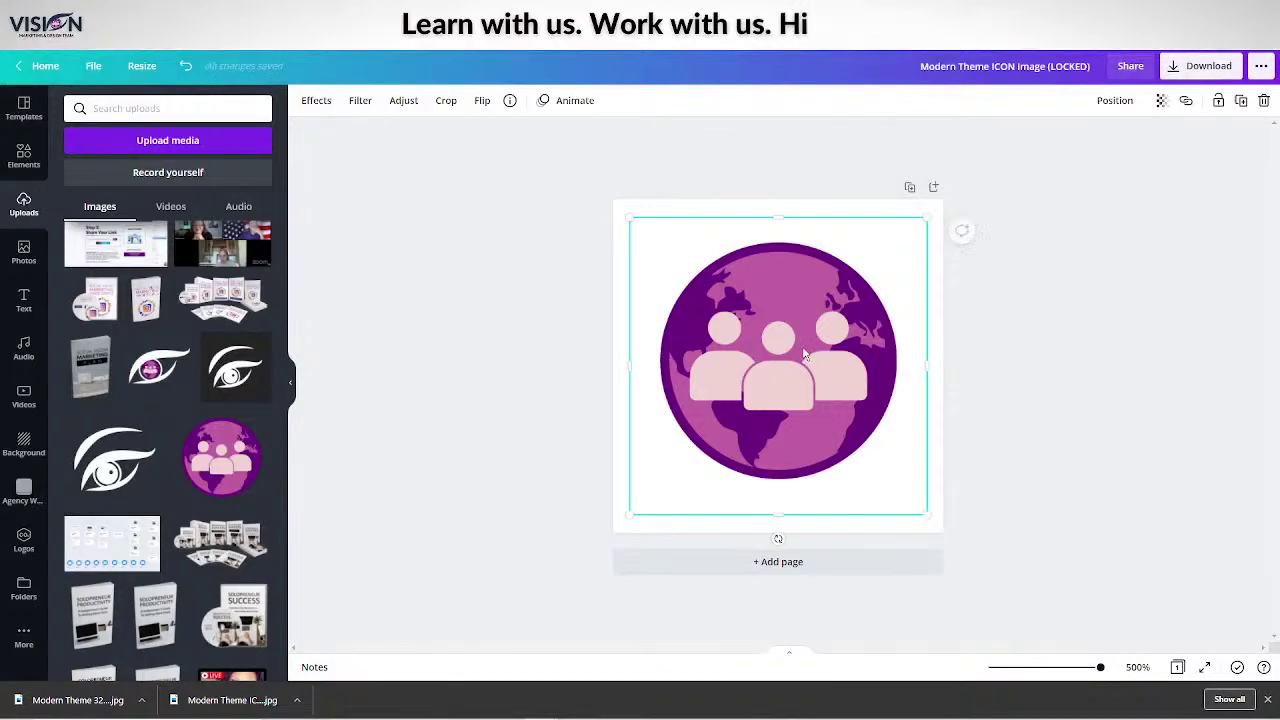
{"action": "key", "text": "Delete"}
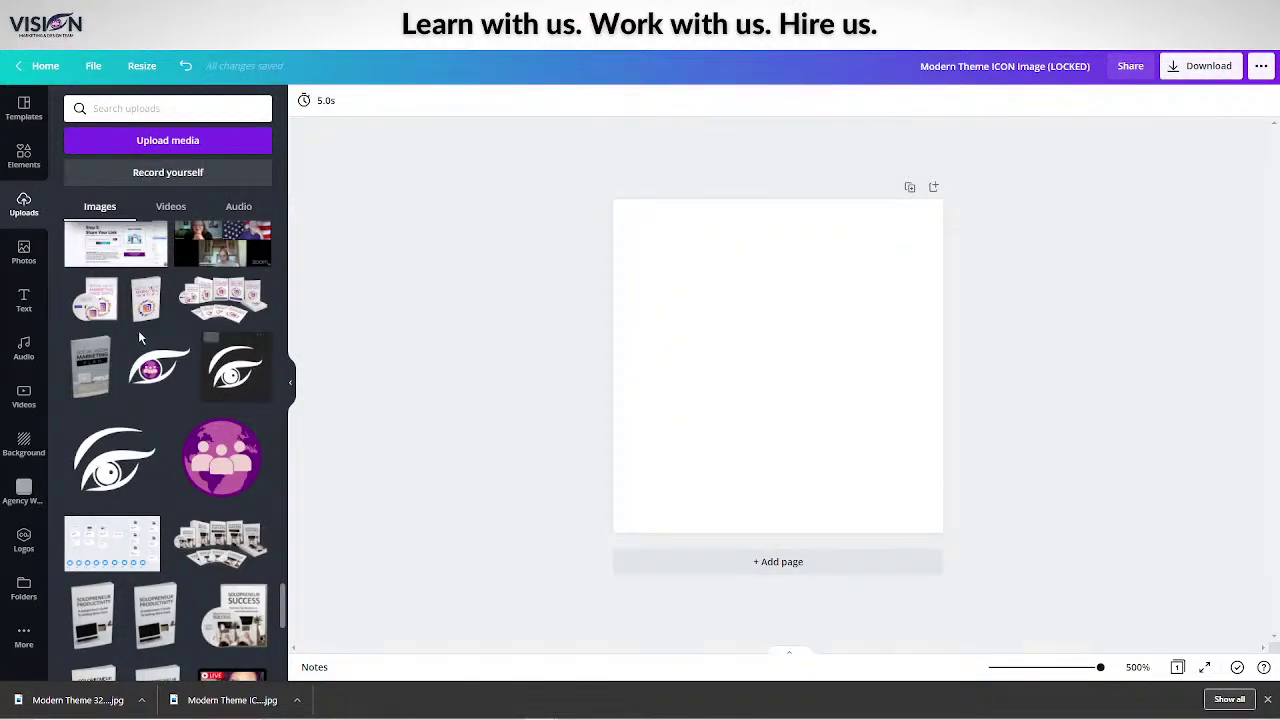
{"action": "scroll", "coordinate": [138, 330], "scroll_direction": "down", "scroll_amount": 20}
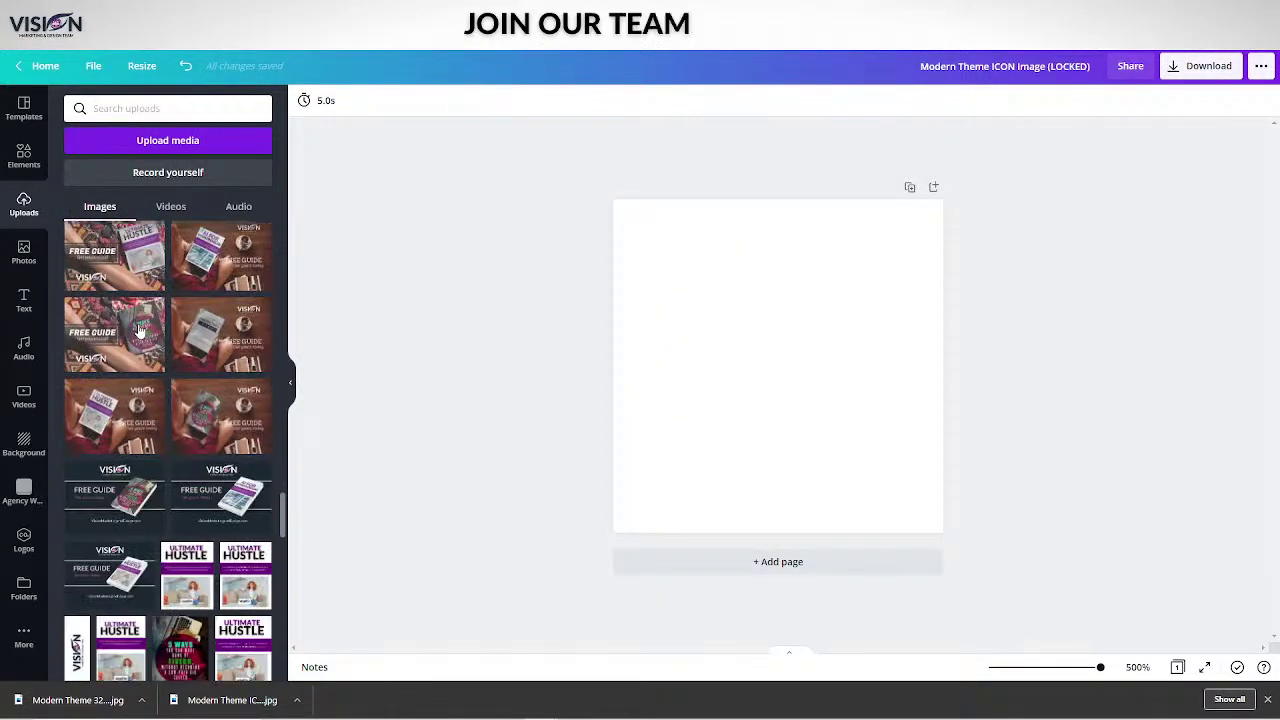
{"action": "scroll", "coordinate": [138, 330], "scroll_direction": "down", "scroll_amount": 20}
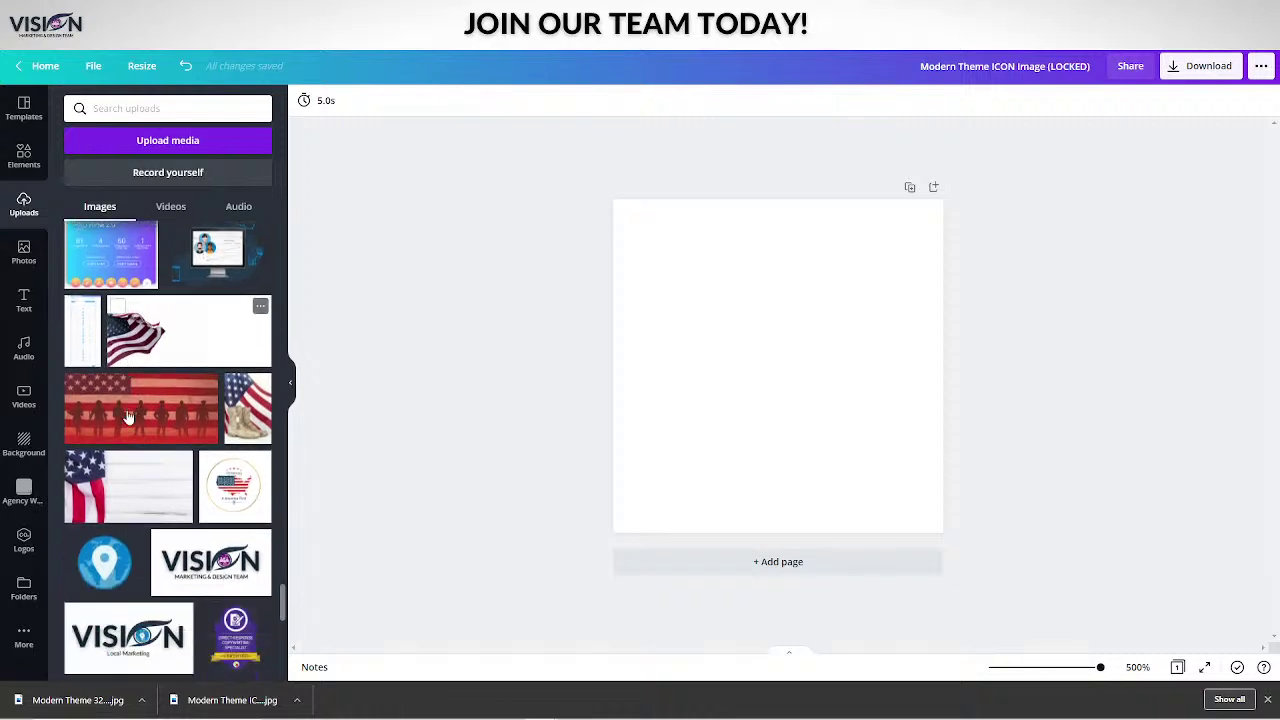
{"action": "scroll", "coordinate": [128, 418], "scroll_direction": "down", "scroll_amount": 20}
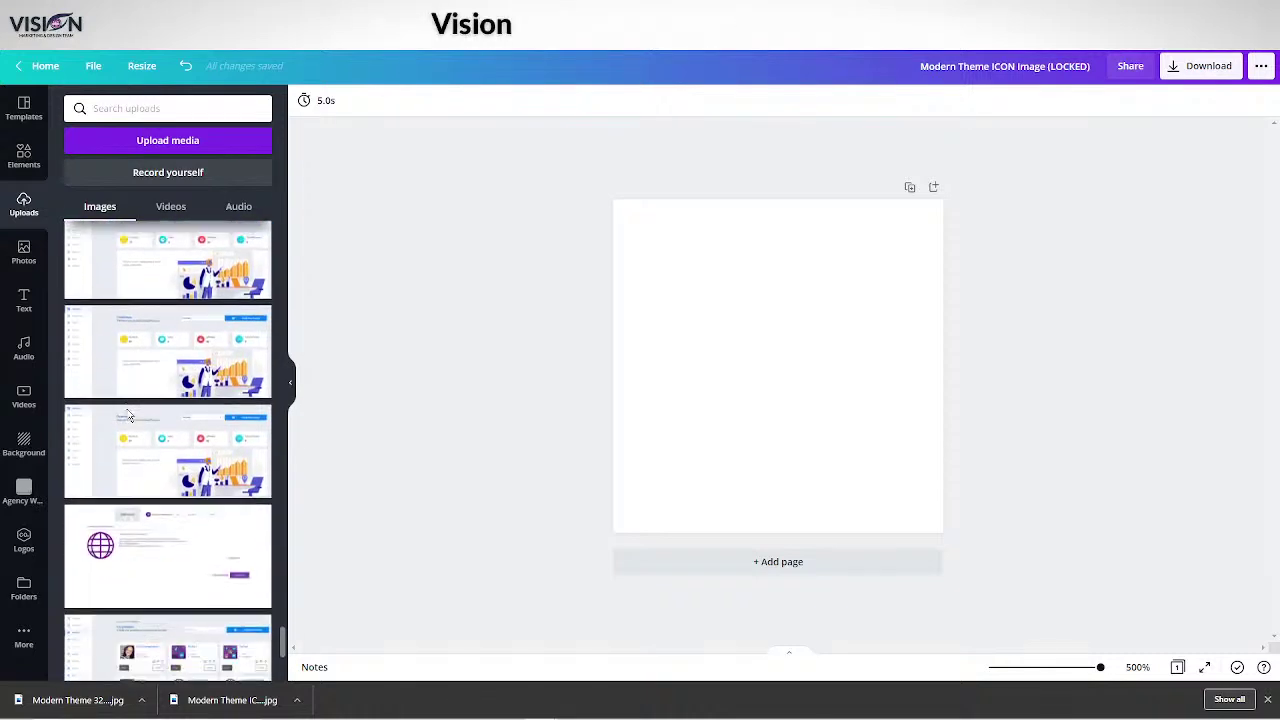
{"action": "scroll", "coordinate": [128, 415], "scroll_direction": "down", "scroll_amount": 20}
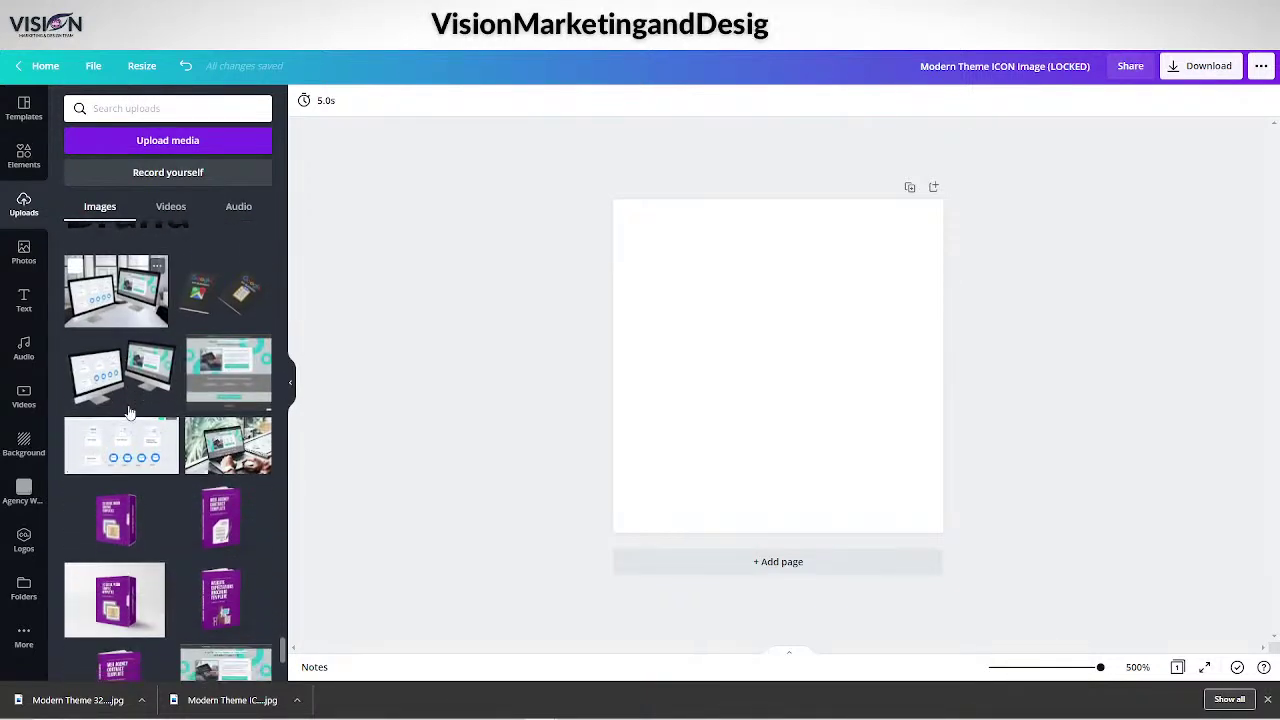
{"action": "scroll", "coordinate": [129, 410], "scroll_direction": "down", "scroll_amount": 20}
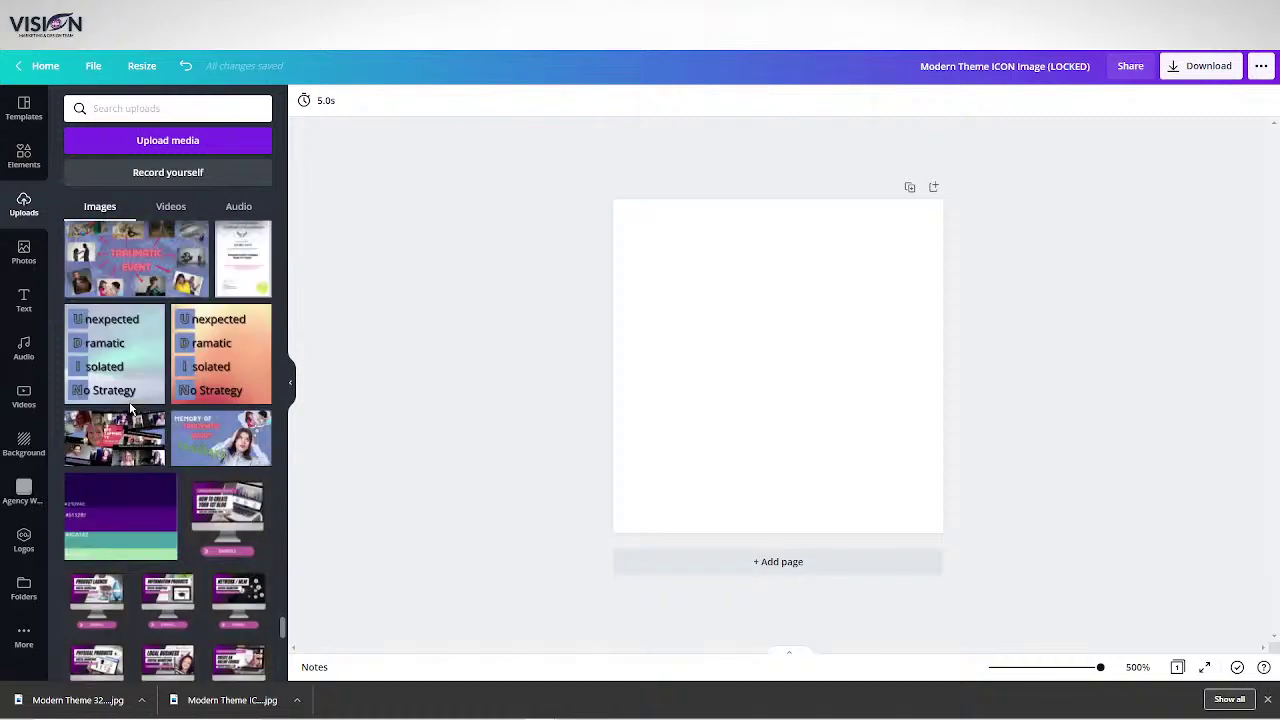
{"action": "scroll", "coordinate": [130, 408], "scroll_direction": "down", "scroll_amount": 10}
{"action": "scroll", "coordinate": [163, 387], "scroll_direction": "up", "scroll_amount": 20}
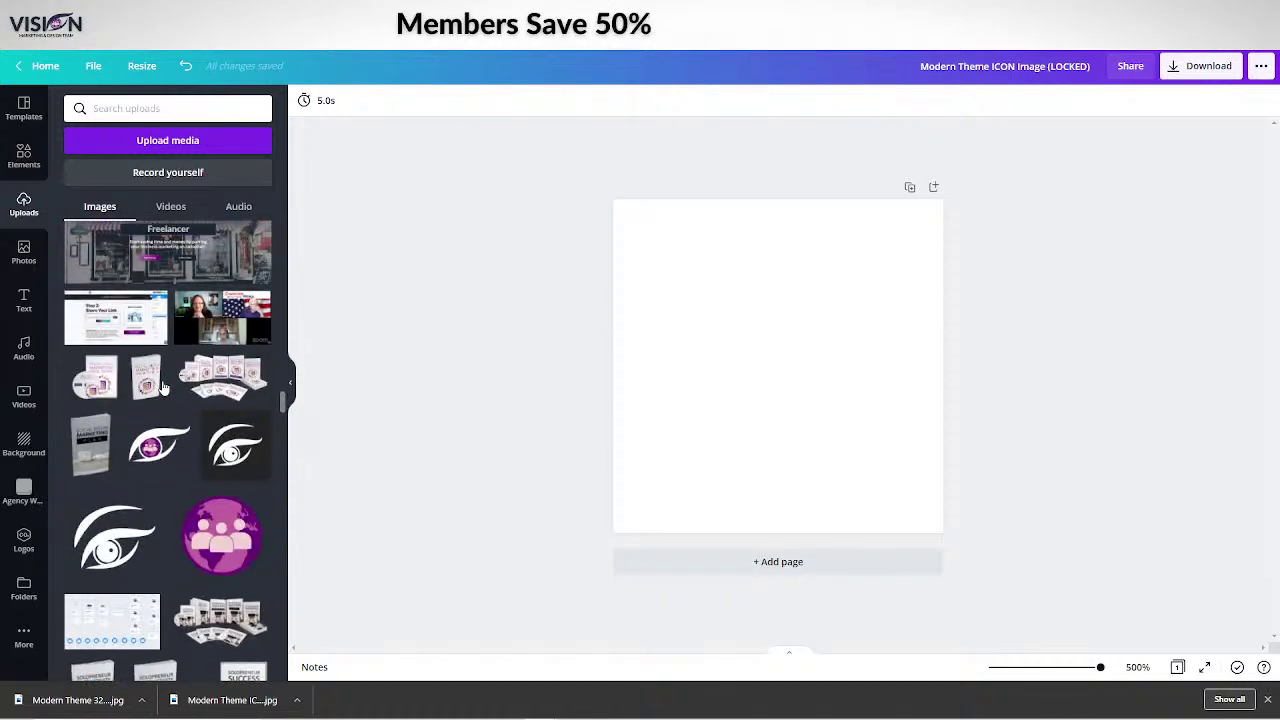
{"action": "scroll", "coordinate": [163, 387], "scroll_direction": "up", "scroll_amount": 20}
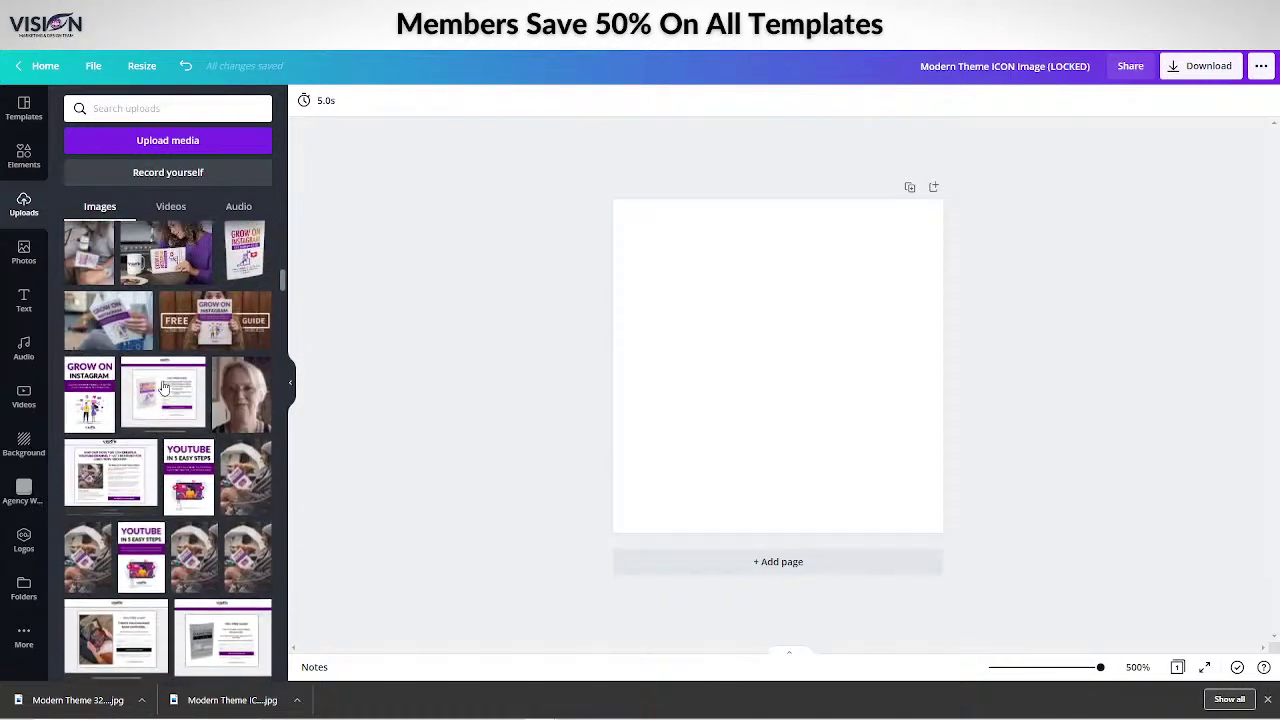
{"action": "scroll", "coordinate": [163, 387], "scroll_direction": "down", "scroll_amount": 20}
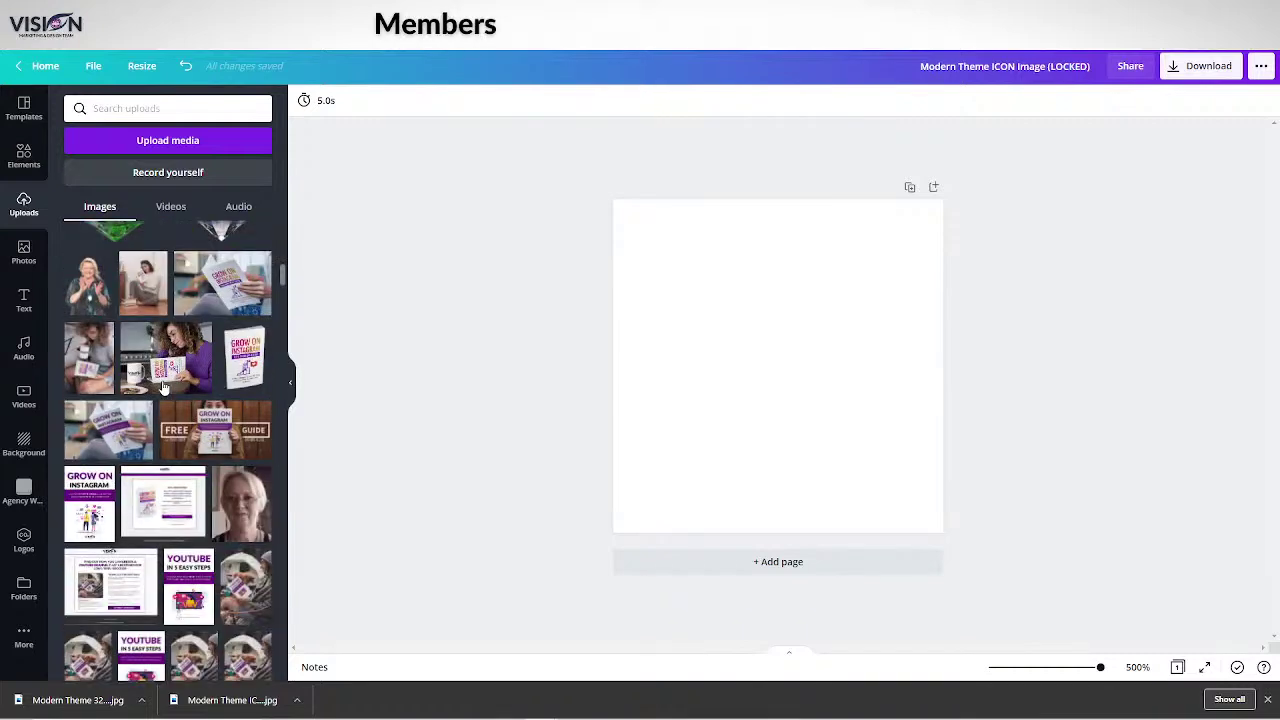
{"action": "scroll", "coordinate": [163, 387], "scroll_direction": "down", "scroll_amount": 10}
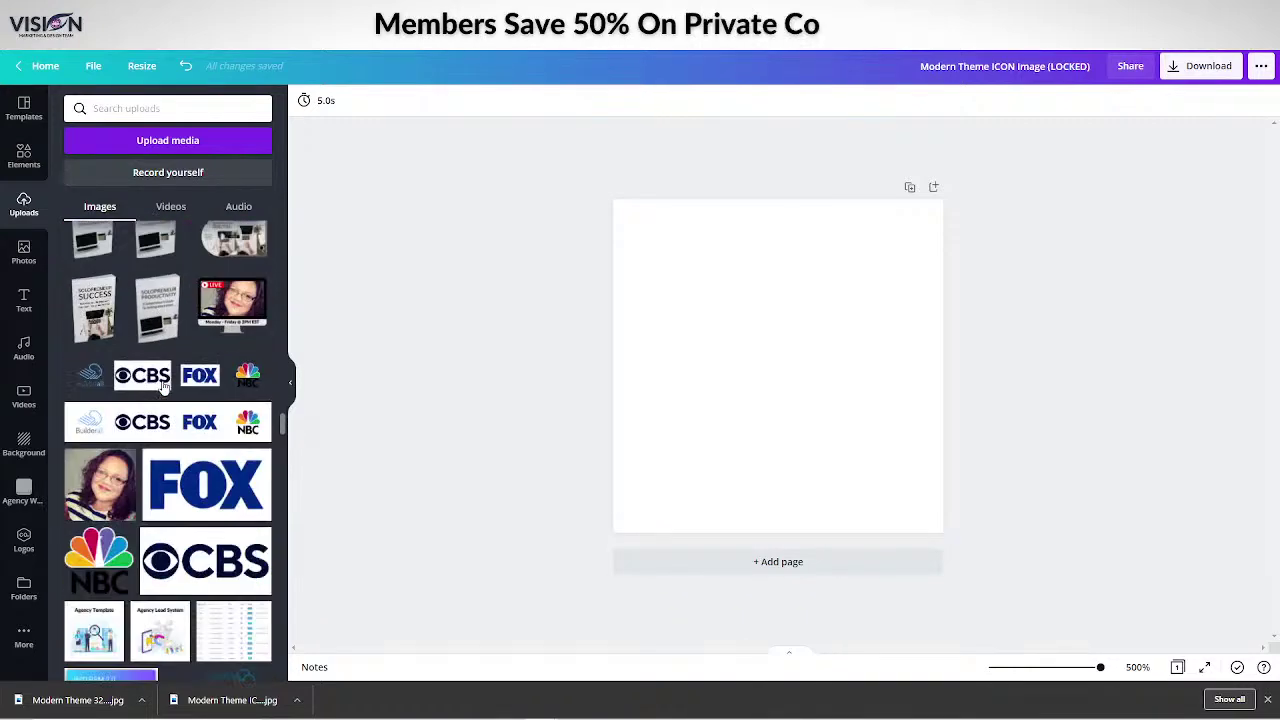
Insert the woman's portrait photo and stretch it to fill the whole page.
{"action": "left_click", "coordinate": [88, 296]}
{"action": "left_click_drag", "start_coordinate": [741, 397], "coordinate": [677, 331]}
{"action": "left_click_drag", "start_coordinate": [816, 401], "coordinate": [946, 530]}
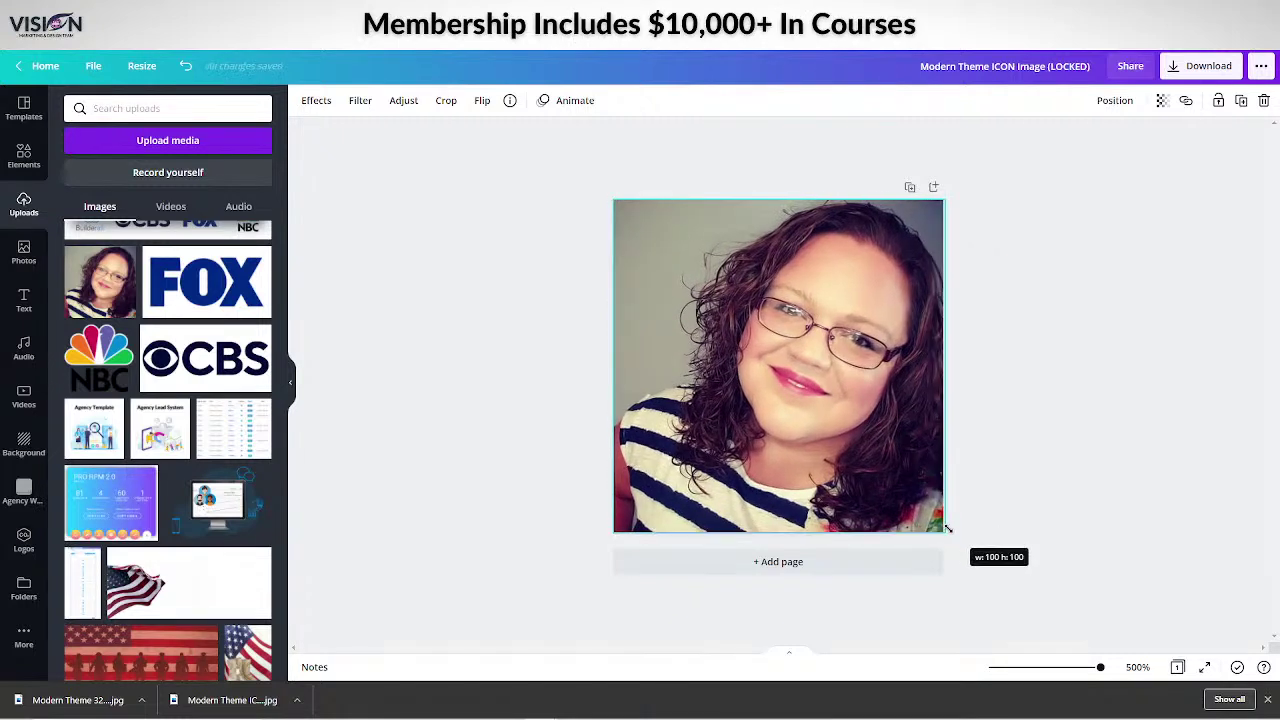
Add '100 x 100px' to the design title.
{"action": "left_click", "coordinate": [1017, 67]}
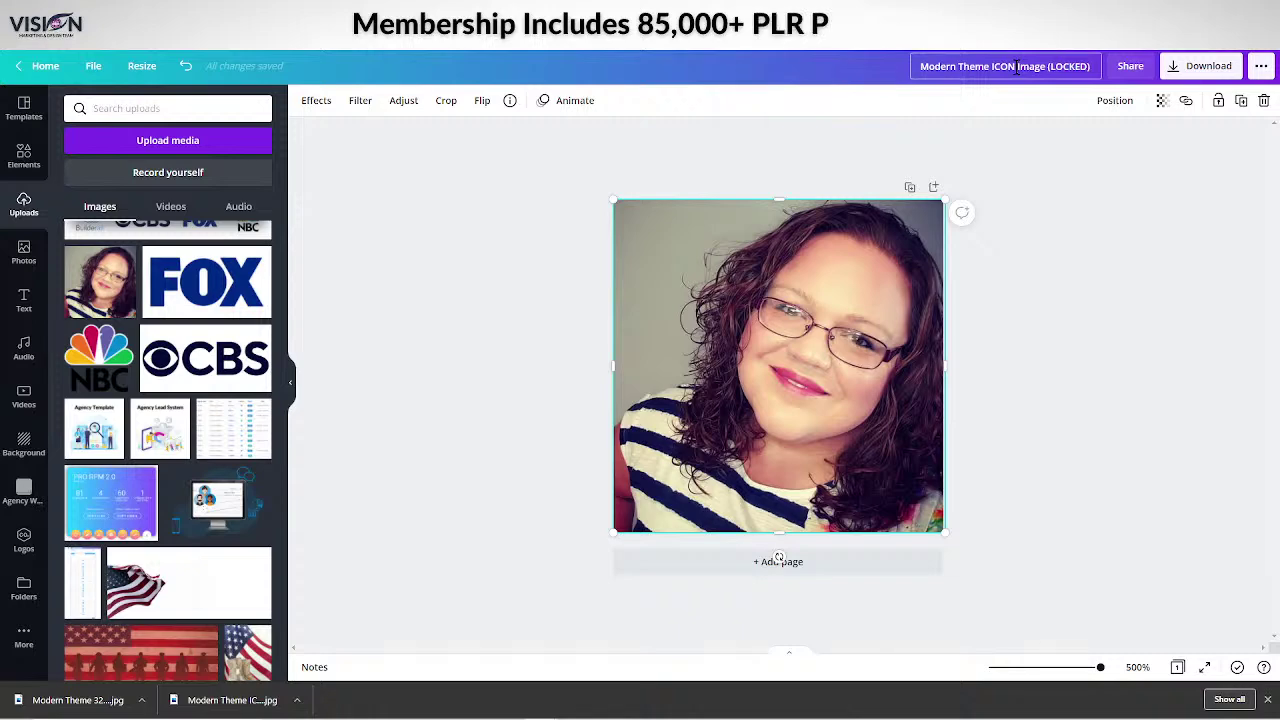
{"action": "type", "text": "100 "}
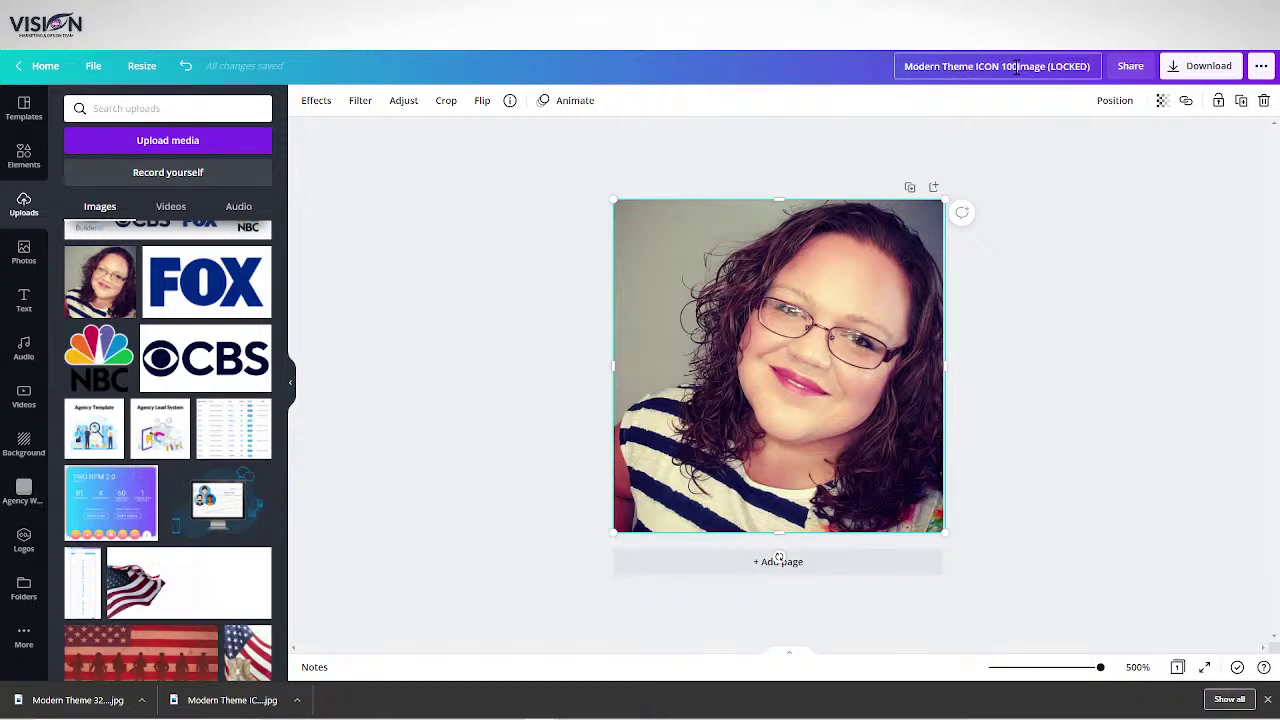
{"action": "type", "text": "x 100"}
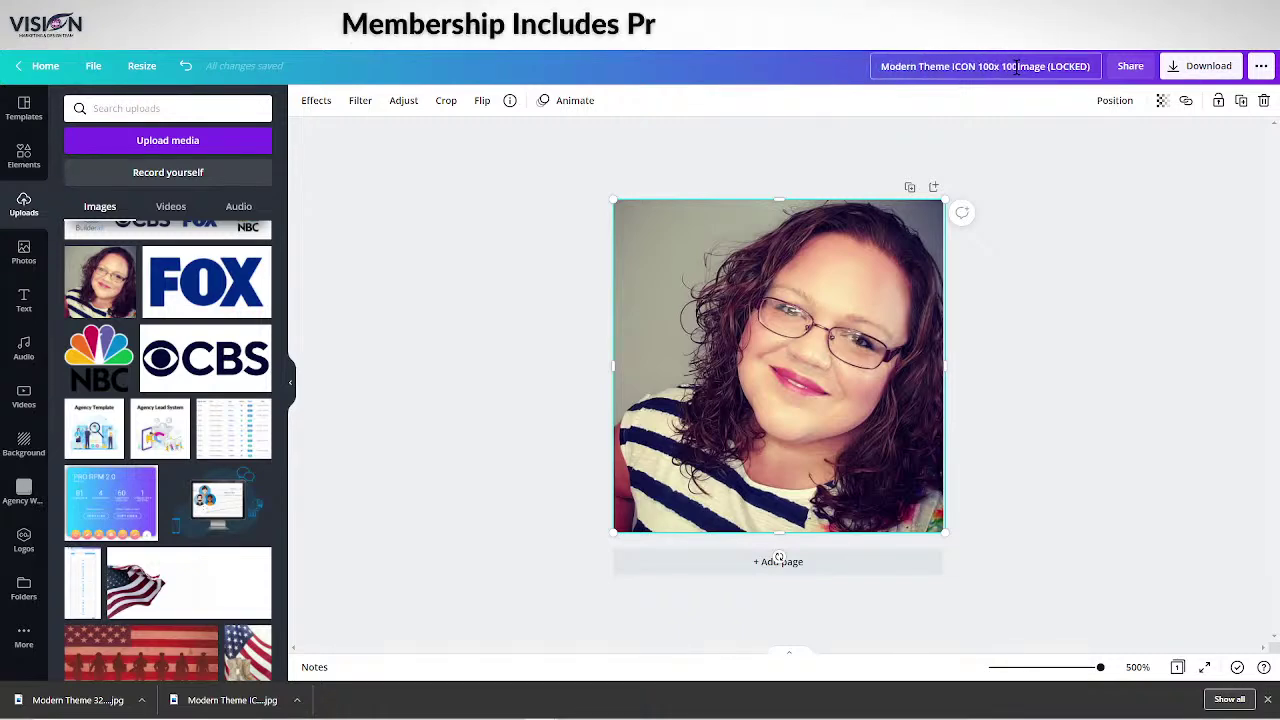
{"action": "type", "text": "px"}
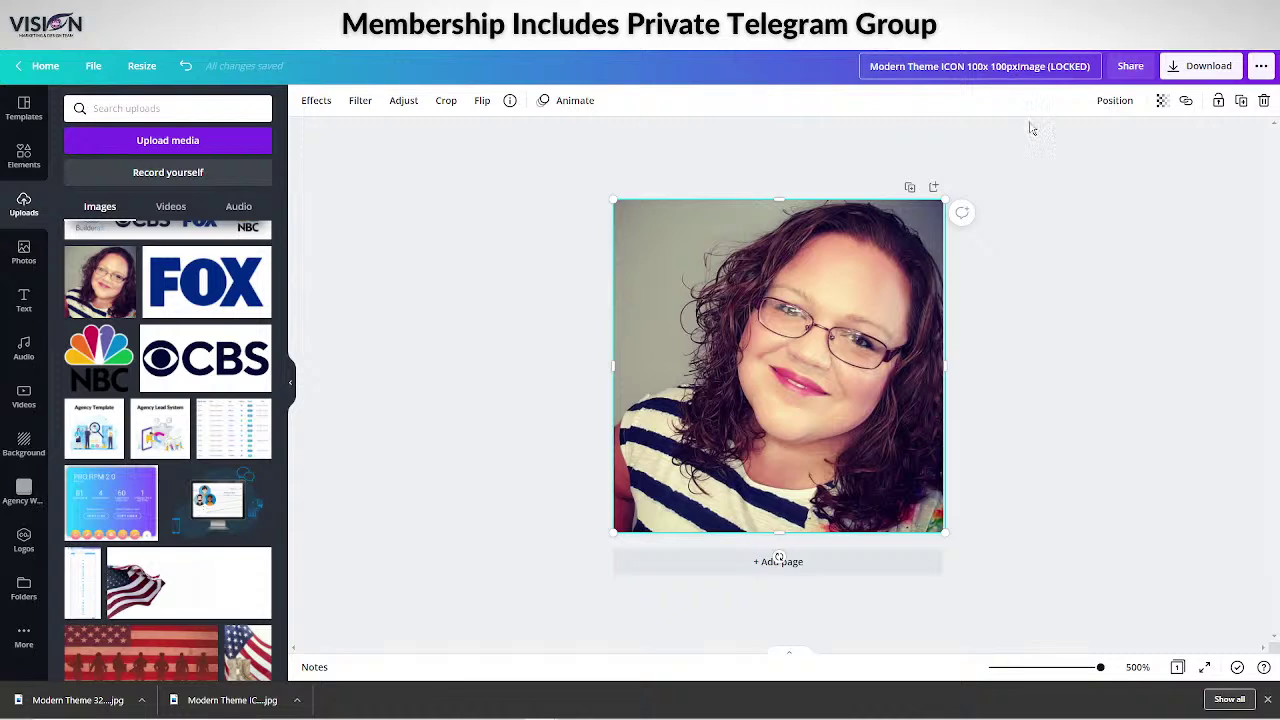
{"action": "left_click", "coordinate": [1040, 143]}
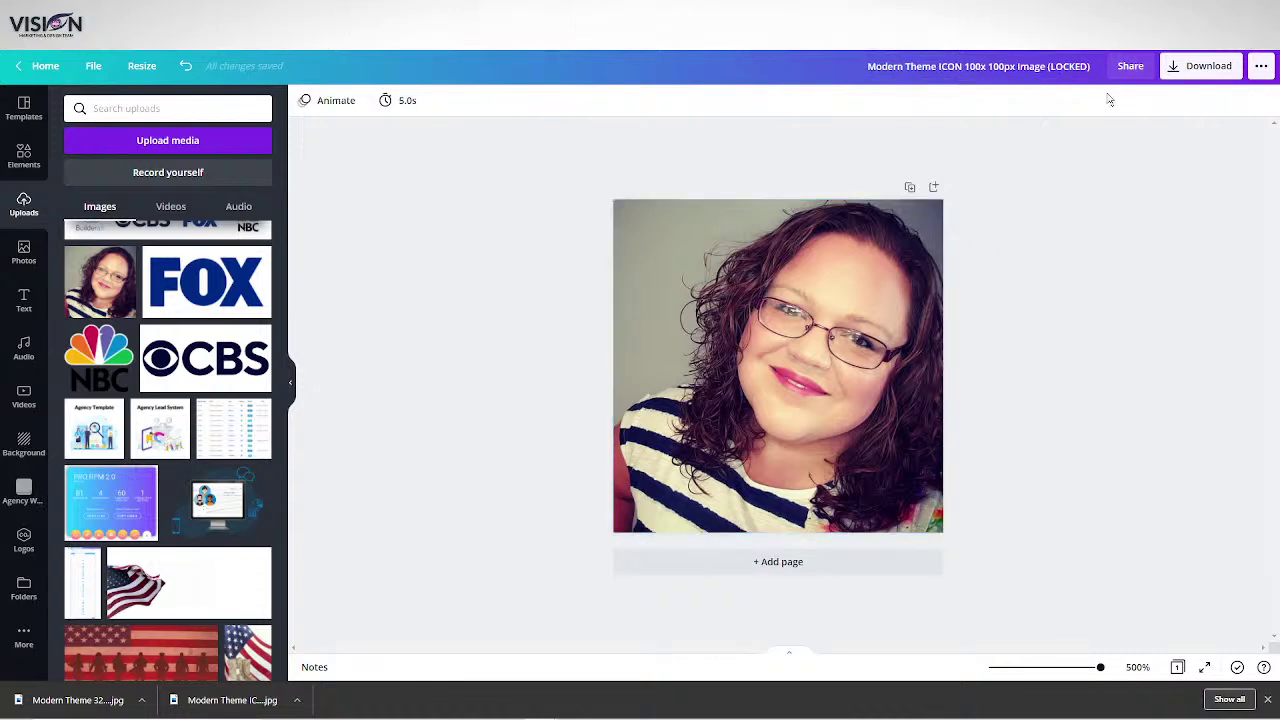
Download the design as a JPG image.
{"action": "left_click", "coordinate": [1180, 72]}
{"action": "left_click", "coordinate": [1210, 158]}
{"action": "left_click", "coordinate": [1215, 197]}
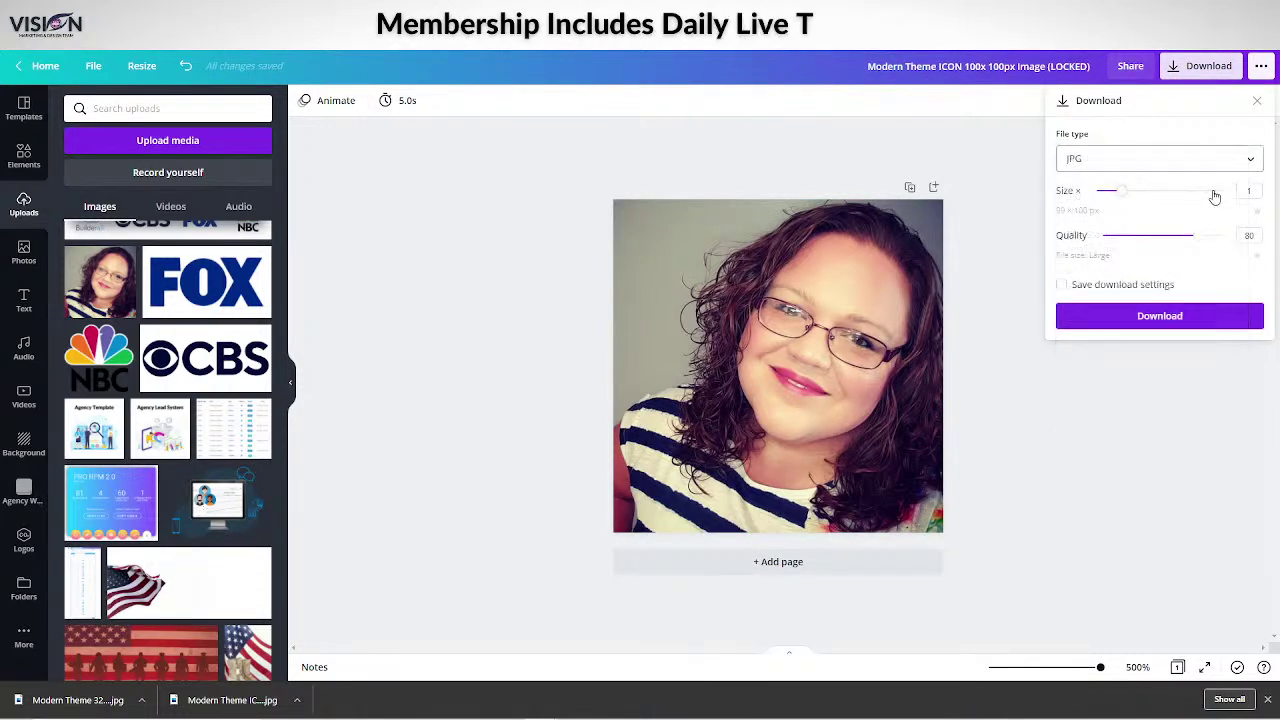
{"action": "left_click", "coordinate": [1180, 320]}
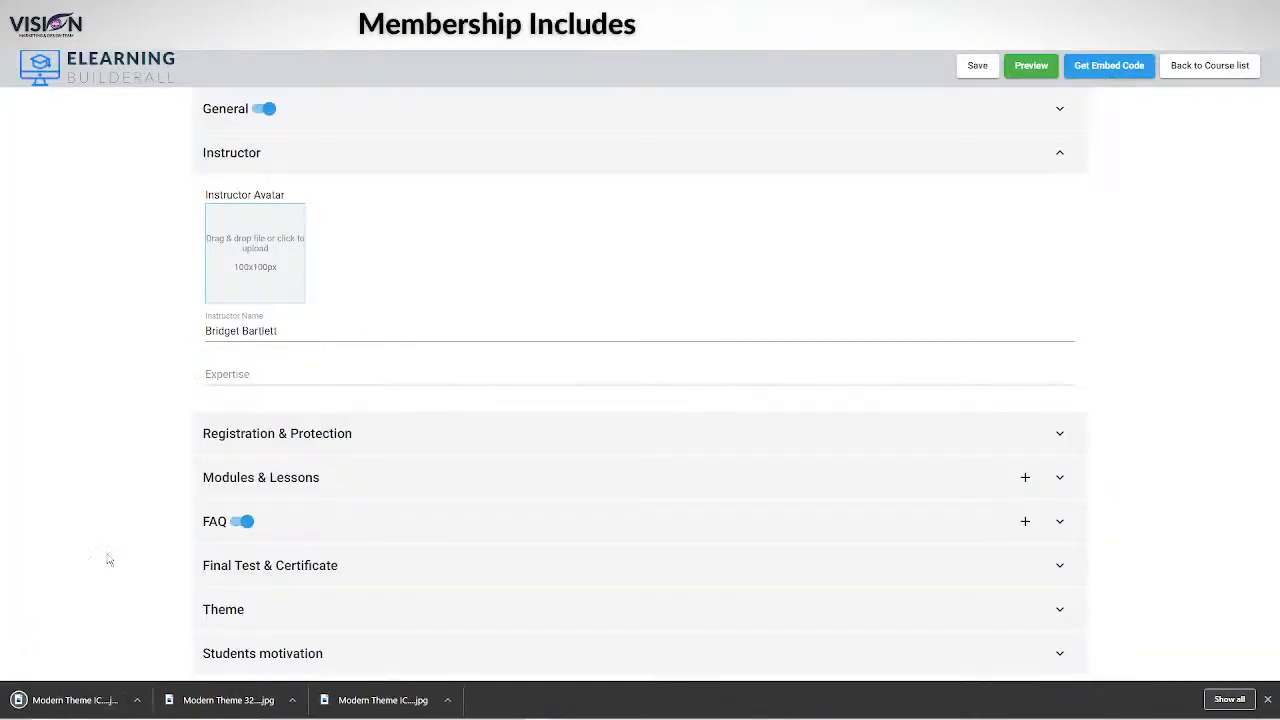
Upload the headshot as instructor avatar, set expertise 'Digital Marketing and Business Automation Specialist', and save.
{"action": "left_click_drag", "start_coordinate": [84, 682], "coordinate": [258, 258]}
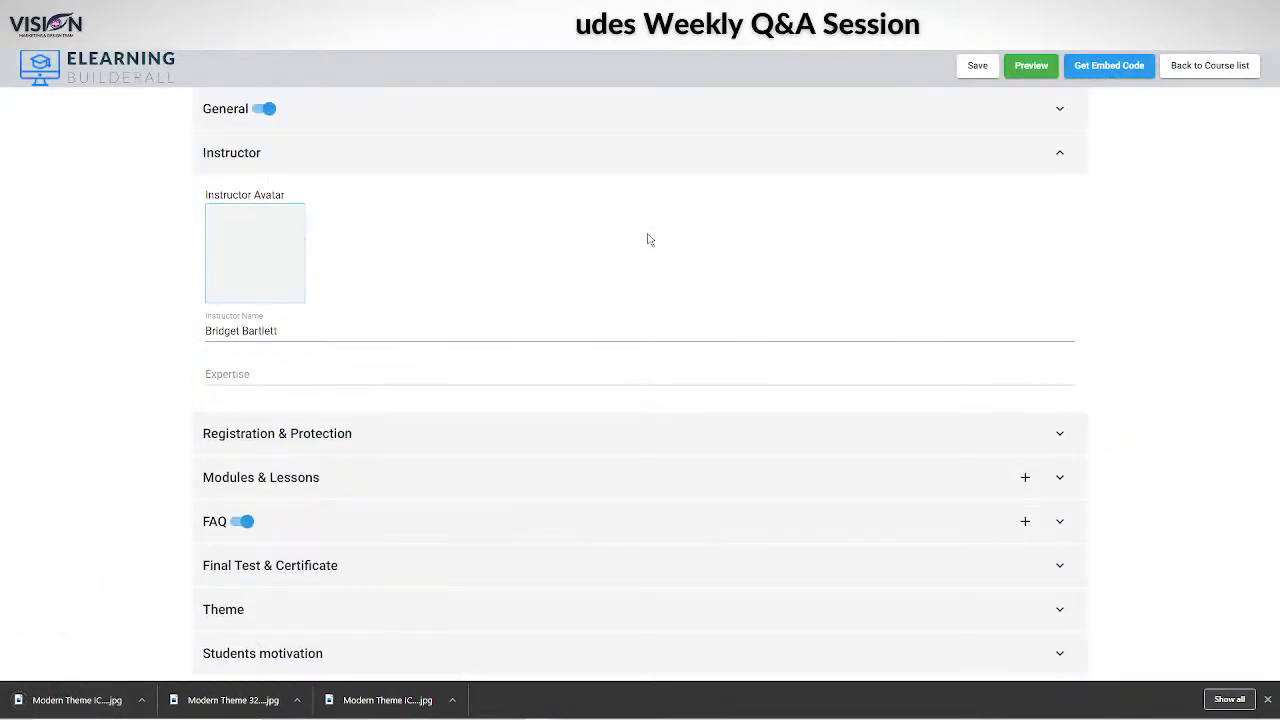
{"action": "left_click", "coordinate": [241, 375]}
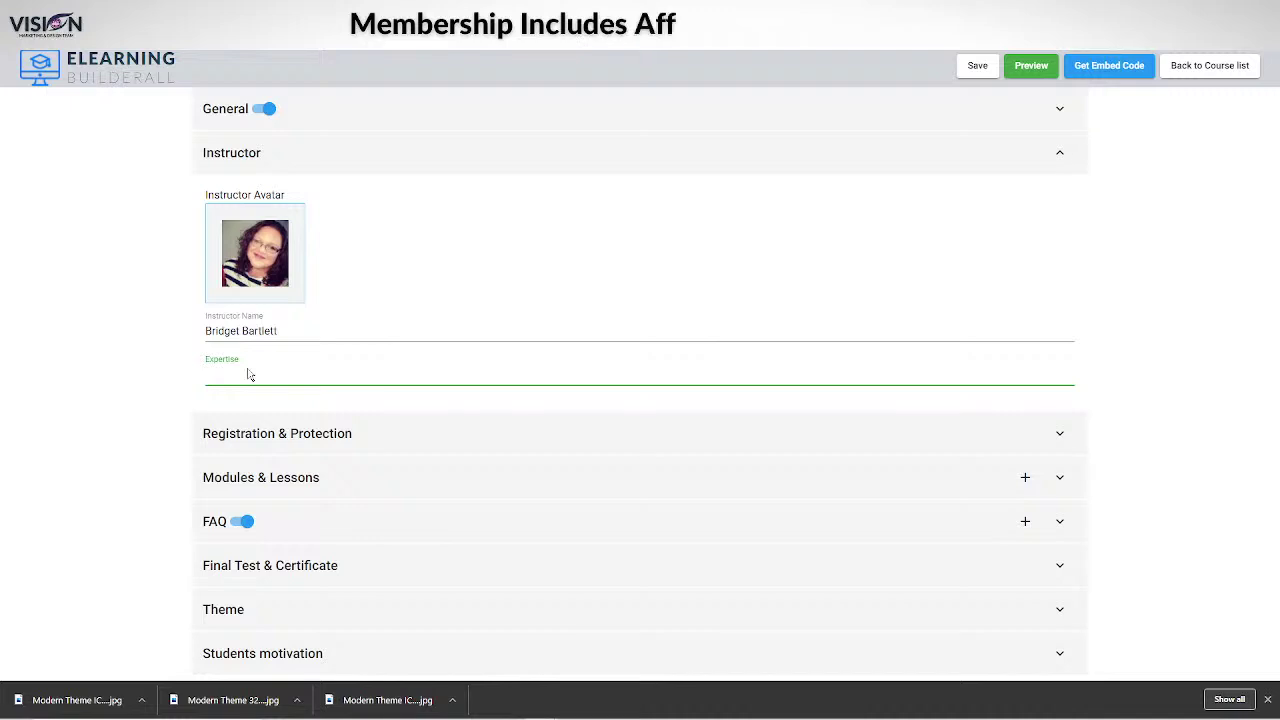
{"action": "type", "text": "Digital "}
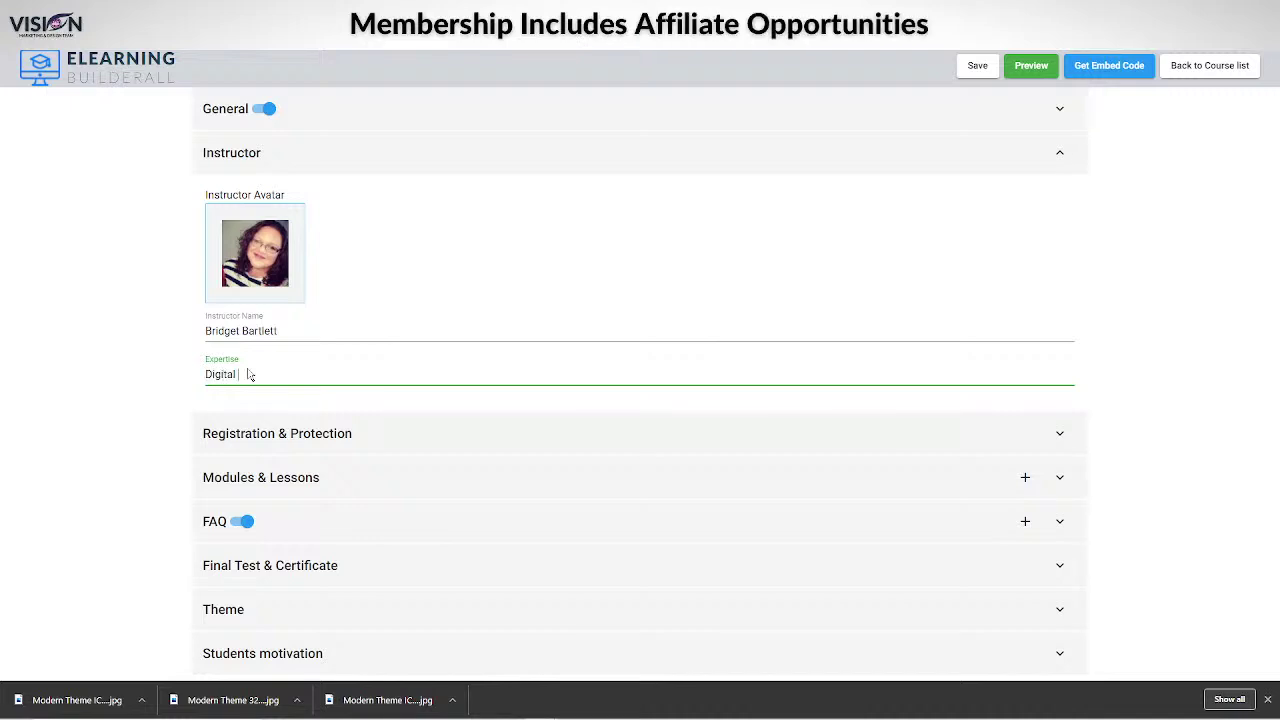
{"action": "type", "text": "Marketing"}
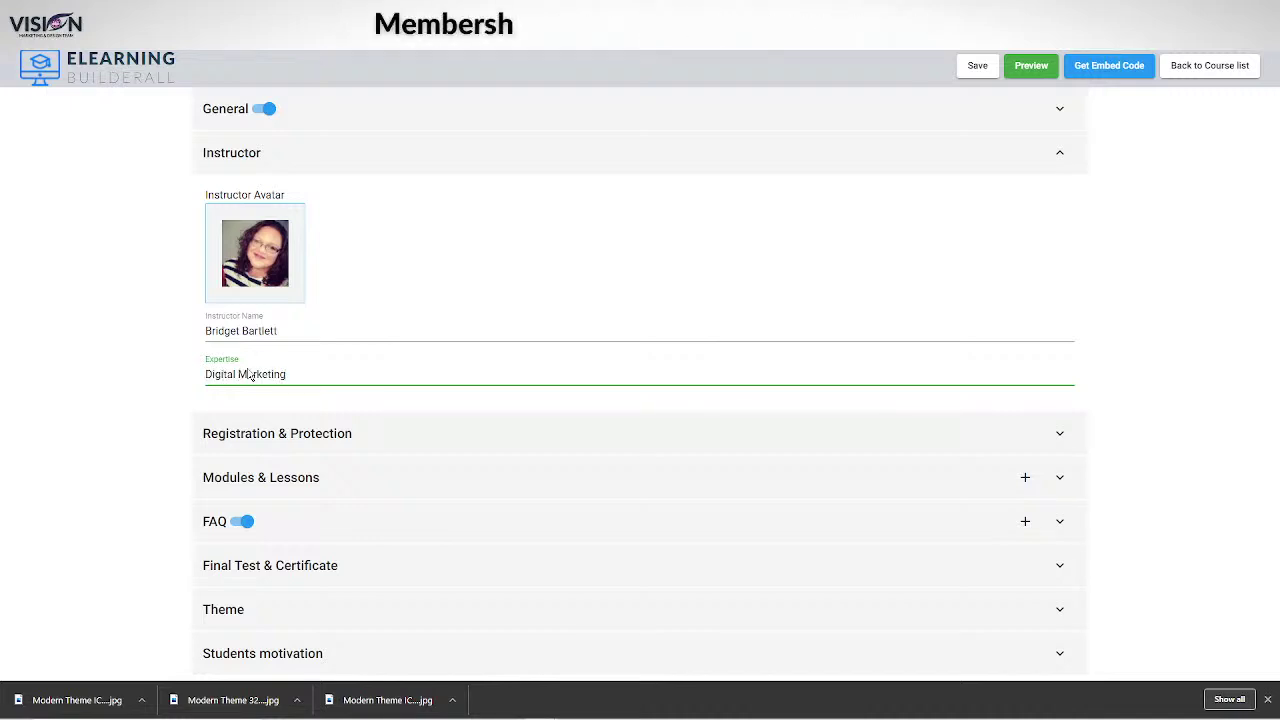
{"action": "type", "text": " Sopec"}
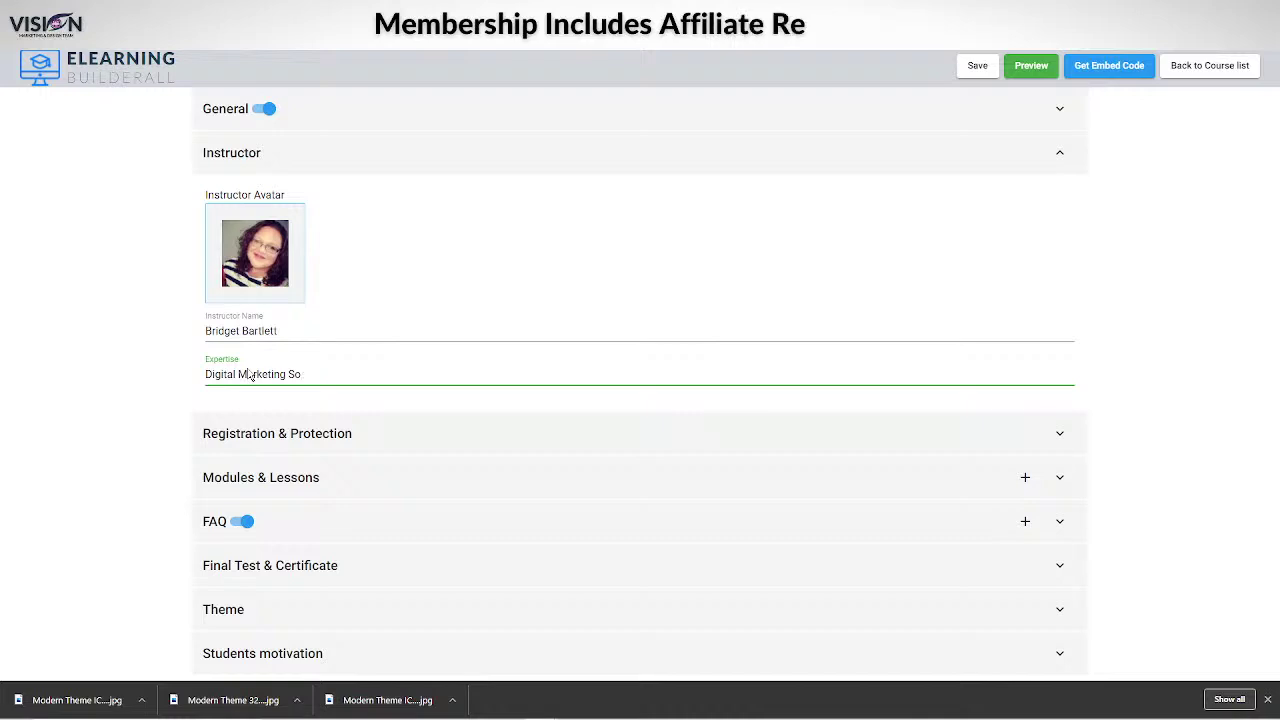
{"action": "key", "text": "BackSpace"}
{"action": "key", "text": "BackSpace"}
{"action": "key", "text": "BackSpace"}
{"action": "type", "text": "and "}
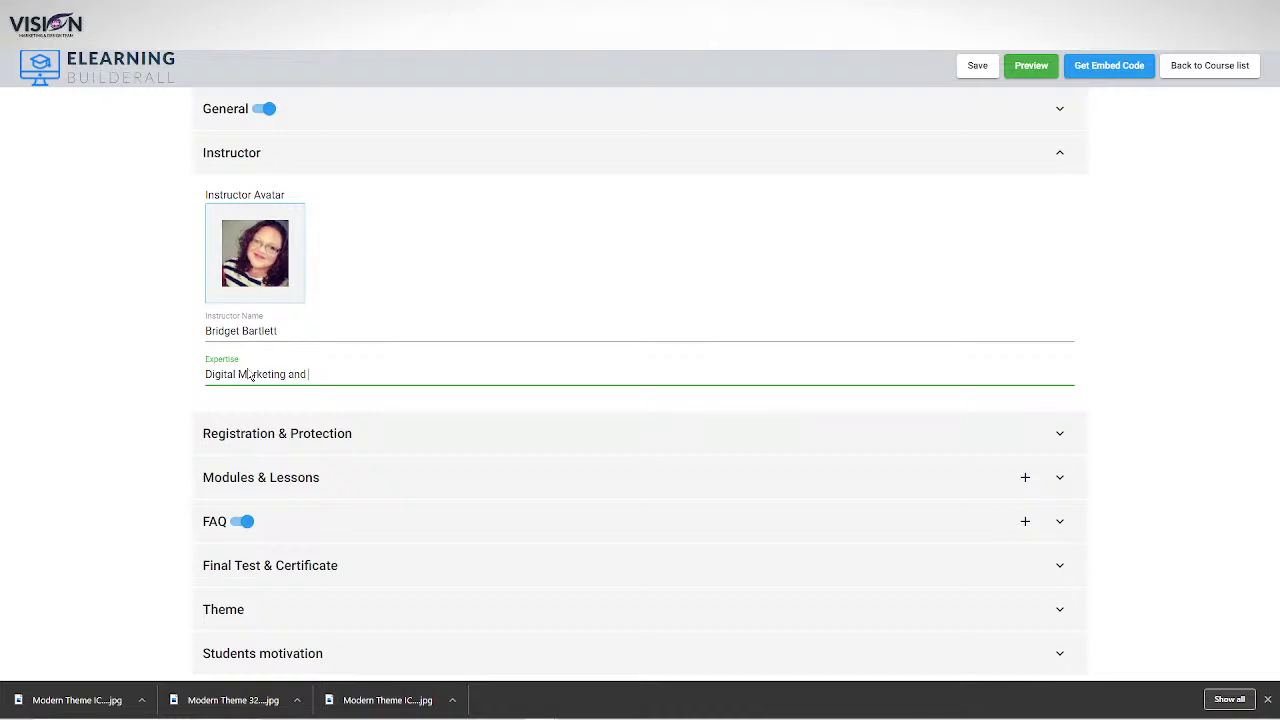
{"action": "type", "text": "Business Aut"}
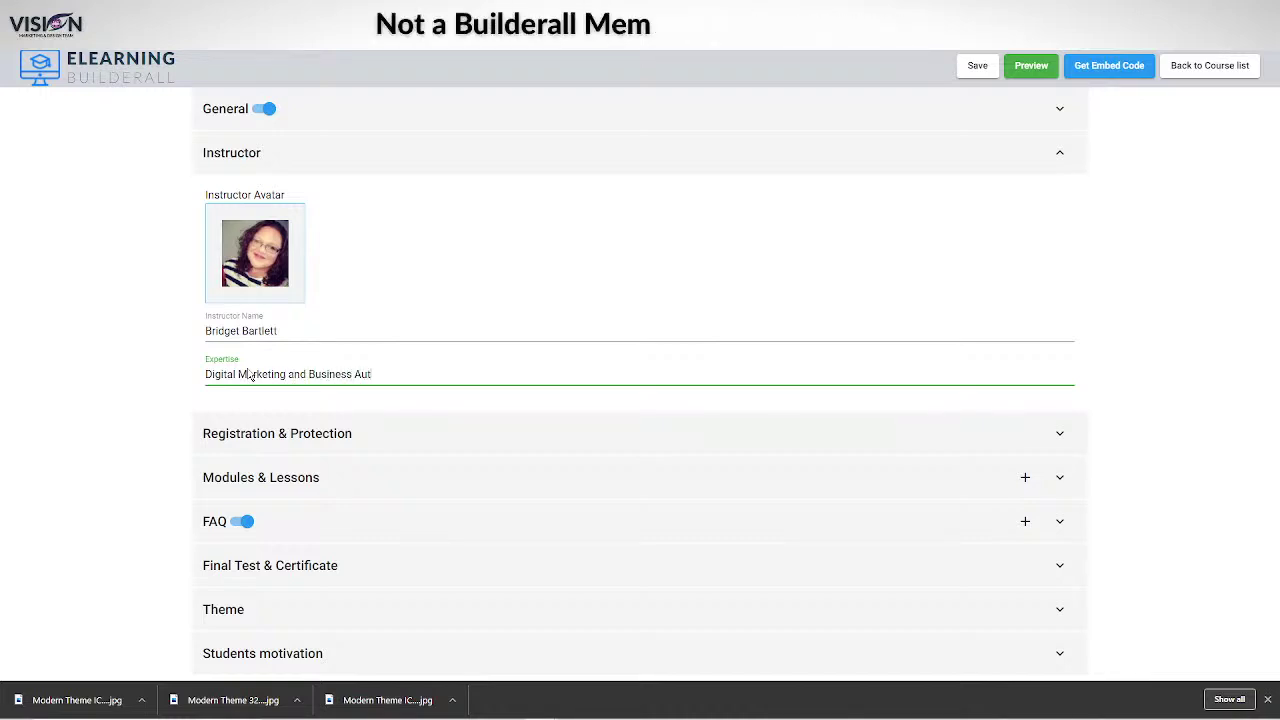
{"action": "type", "text": "omation "}
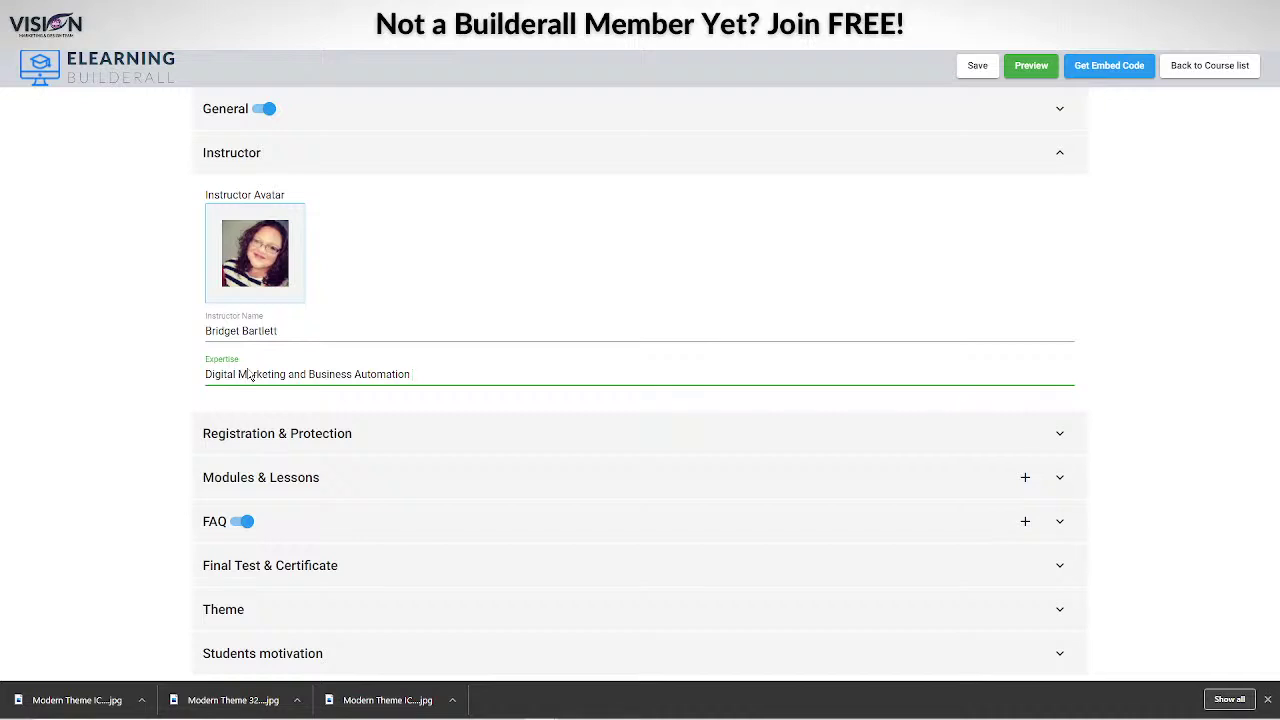
{"action": "type", "text": "Spec"}
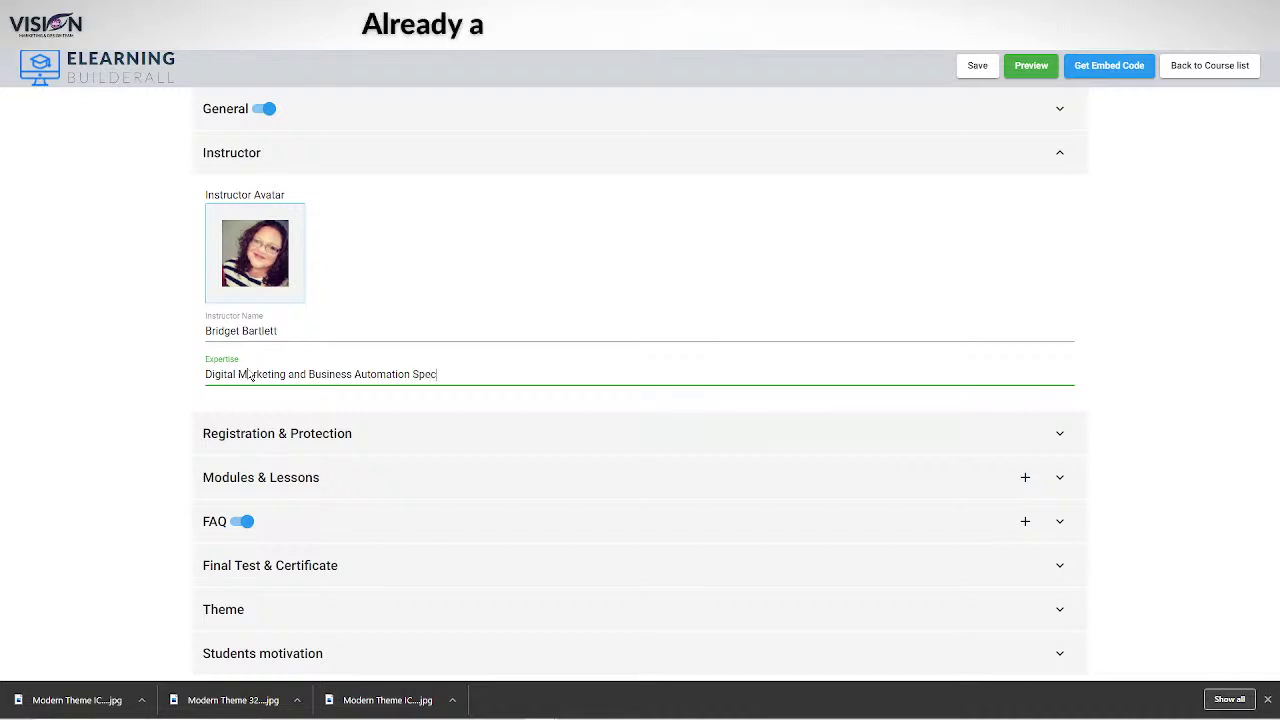
{"action": "type", "text": "ialsit"}
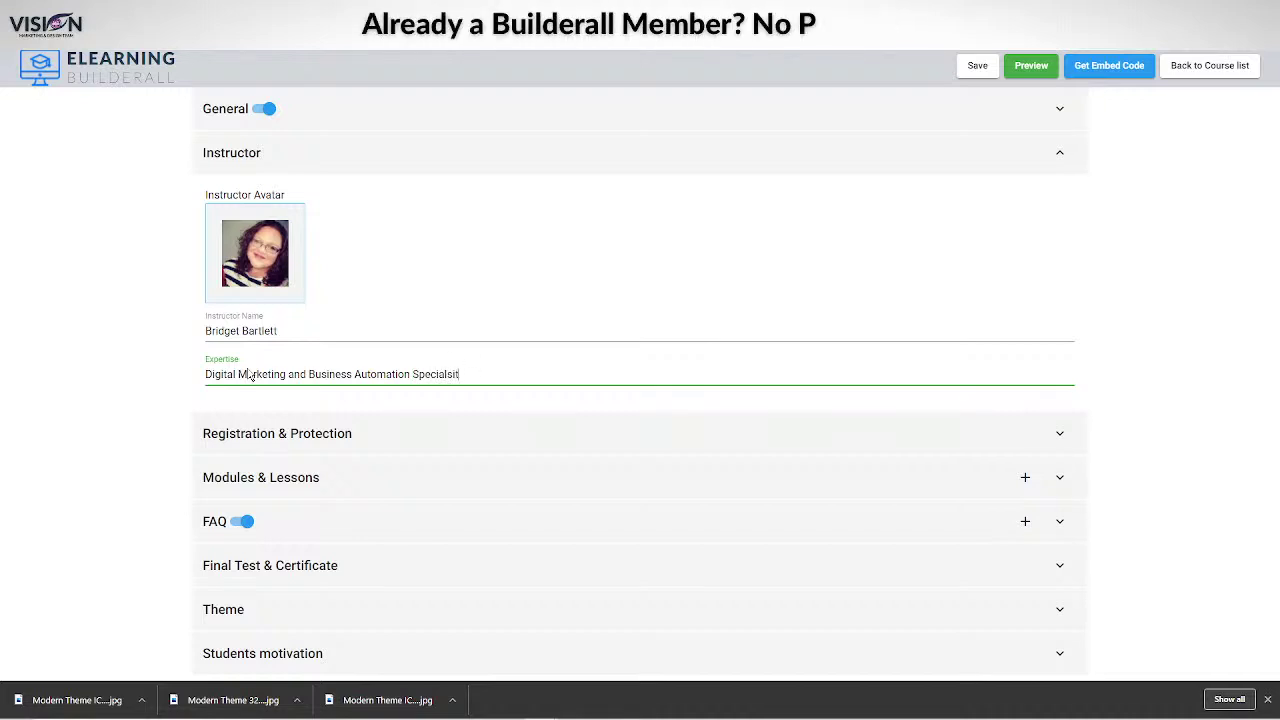
{"action": "key", "text": "BackSpace"}
{"action": "key", "text": "BackSpace"}
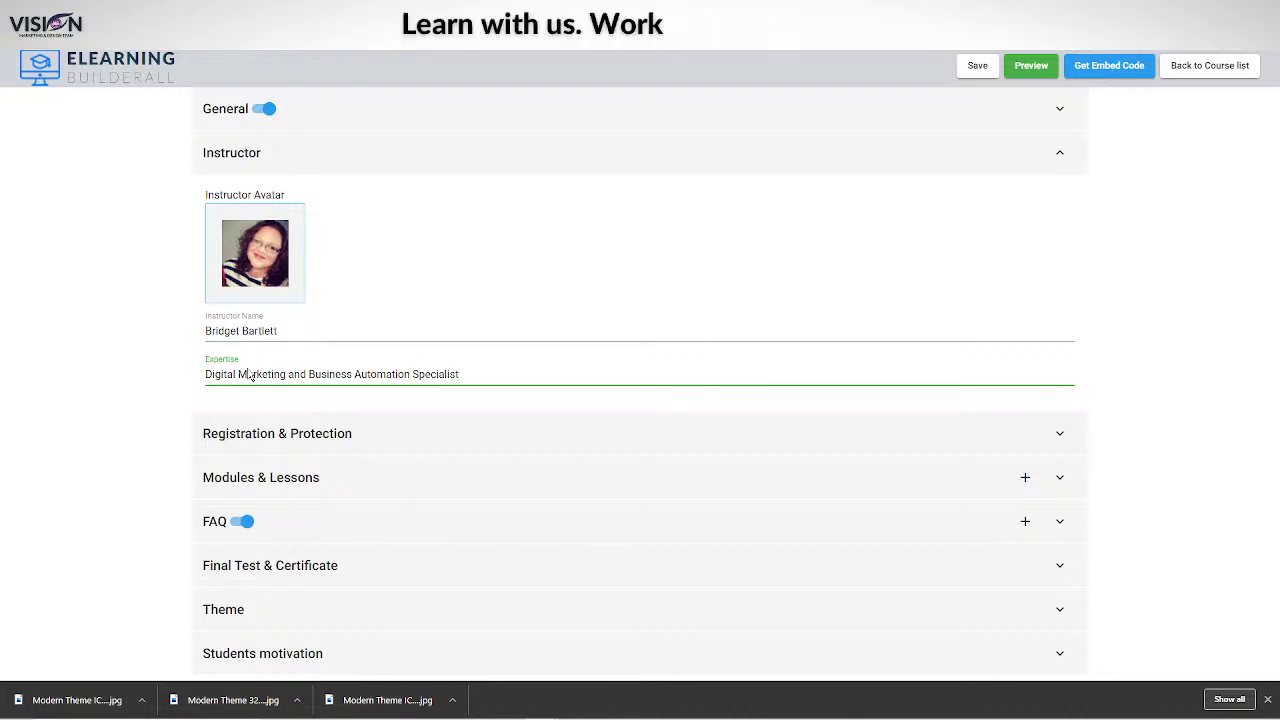
{"action": "left_click", "coordinate": [1193, 385]}
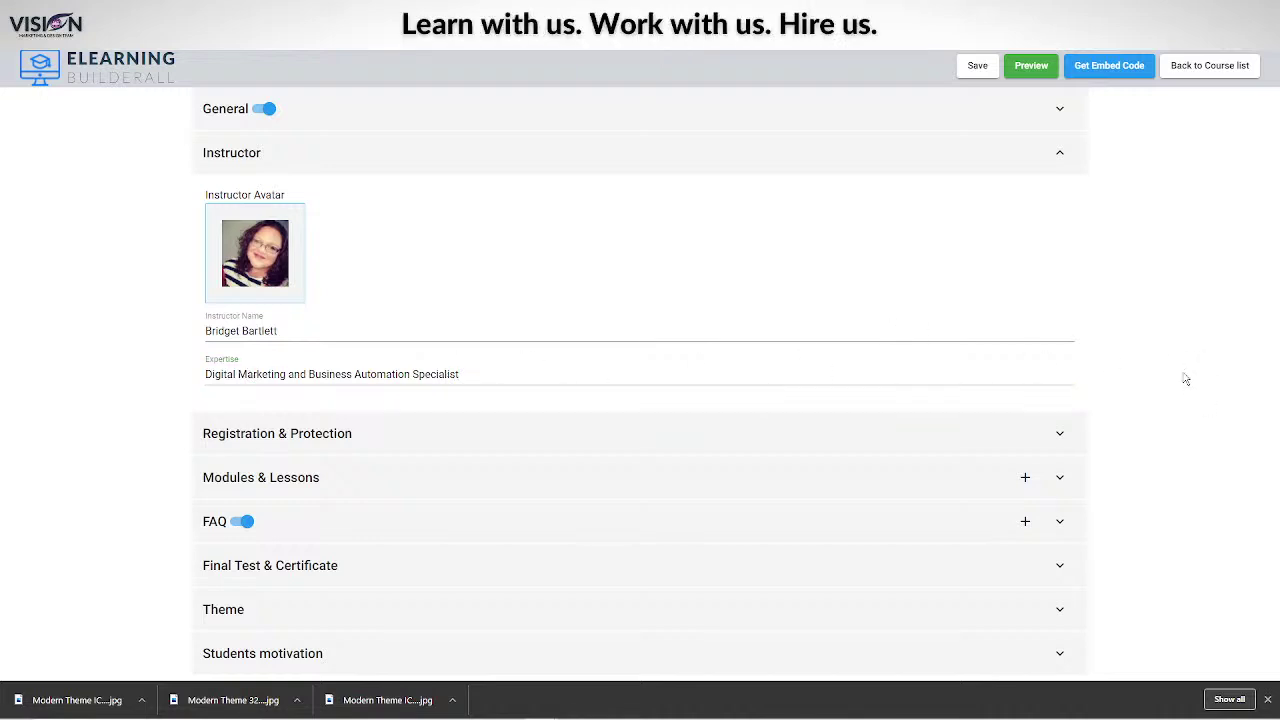
{"action": "left_click", "coordinate": [977, 66]}
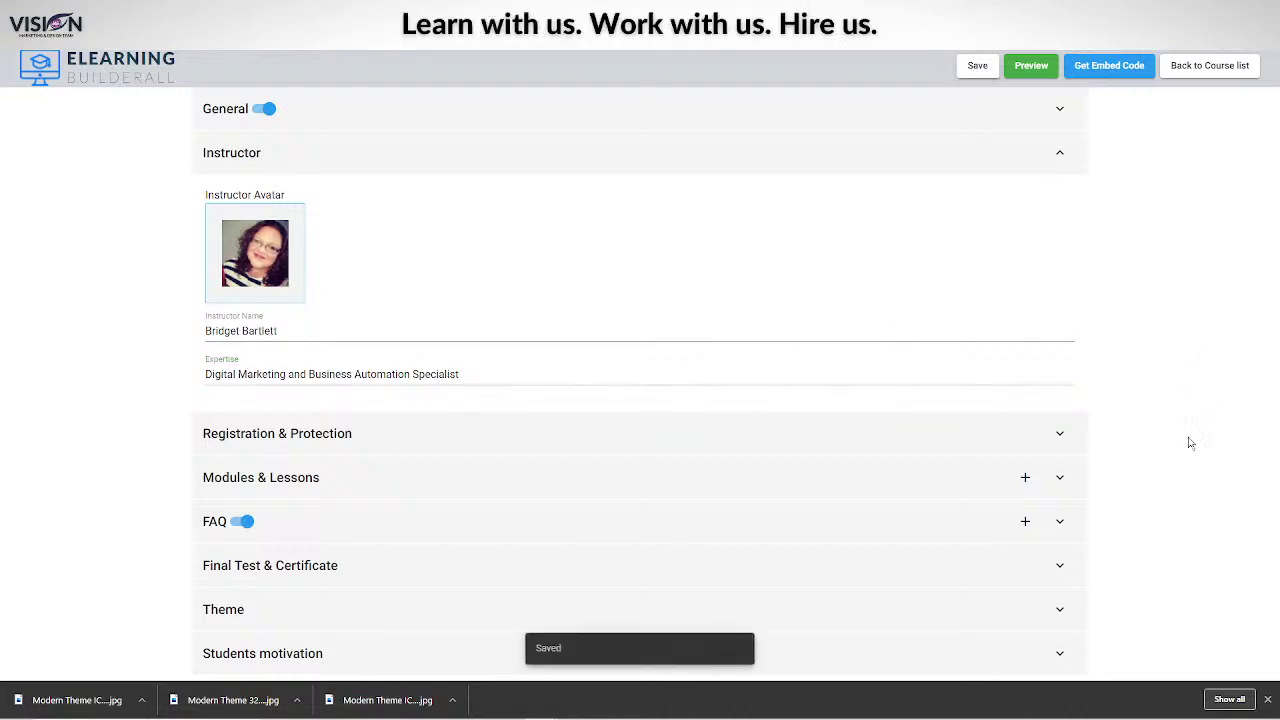
Expand Registration & Protection after looking through the General and Instructor sections.
{"action": "left_click", "coordinate": [1060, 436]}
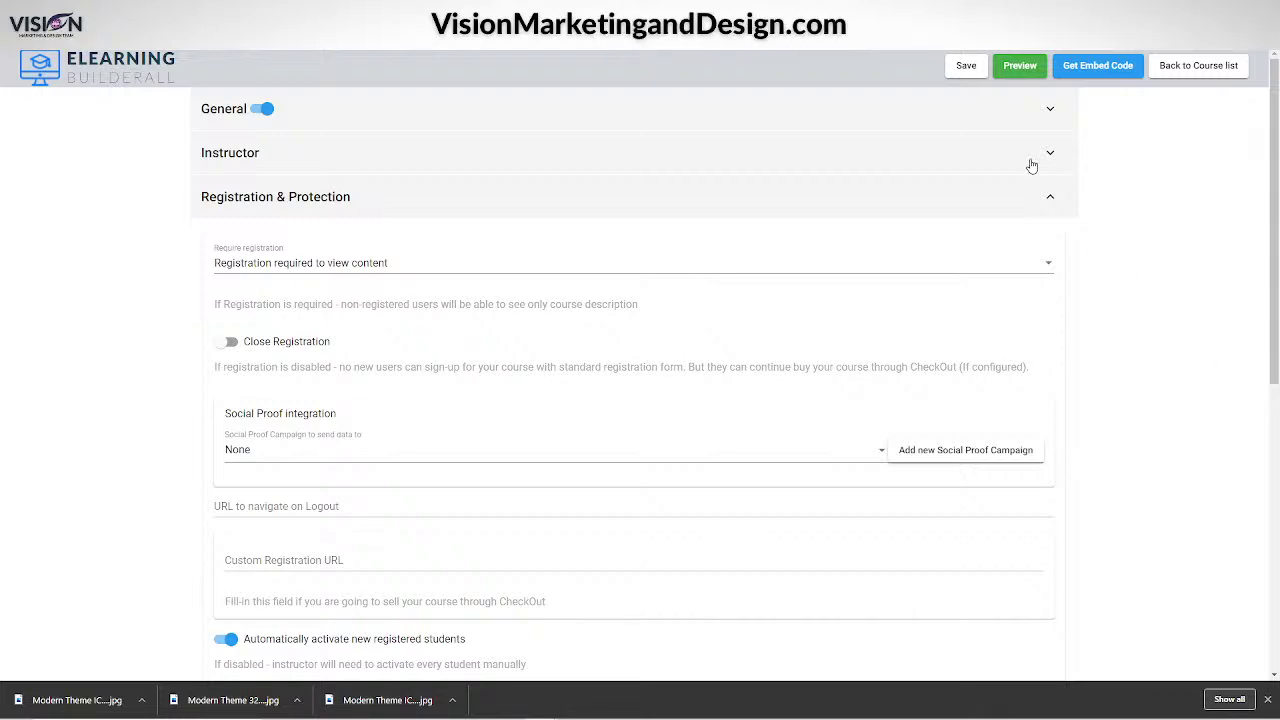
{"action": "left_click", "coordinate": [1014, 114]}
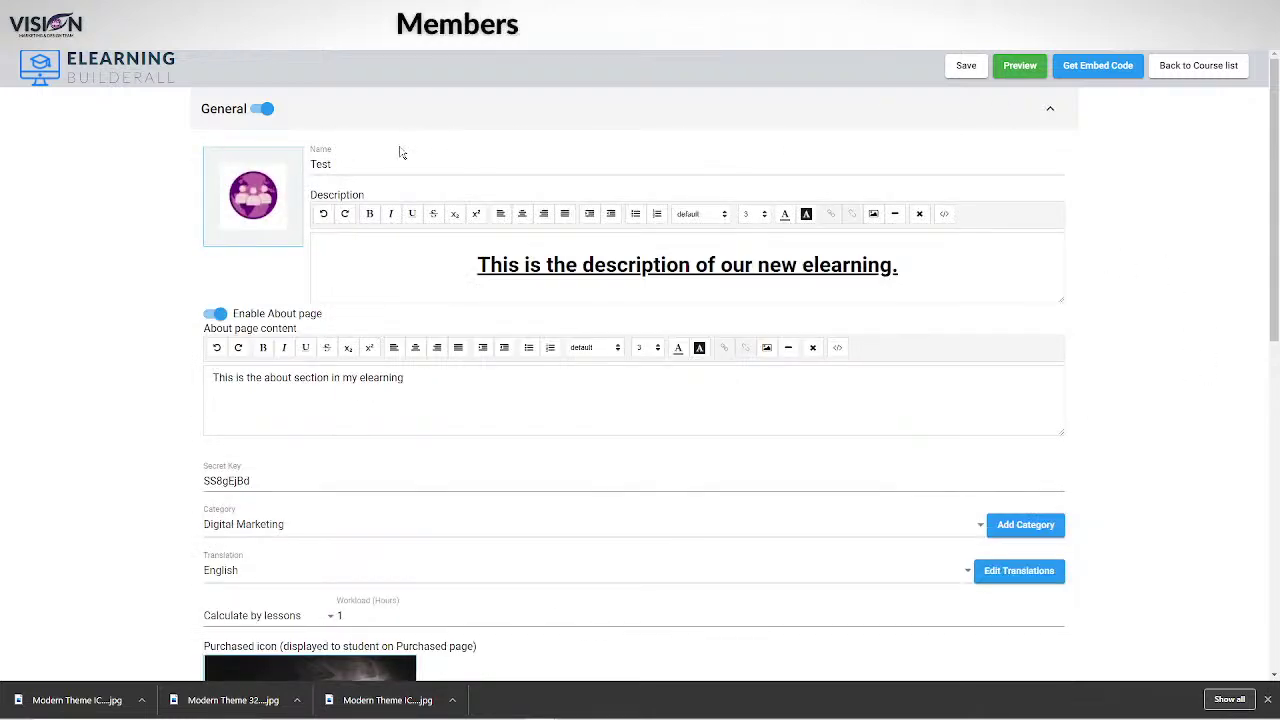
{"action": "scroll", "coordinate": [1150, 480], "scroll_direction": "down", "scroll_amount": 5}
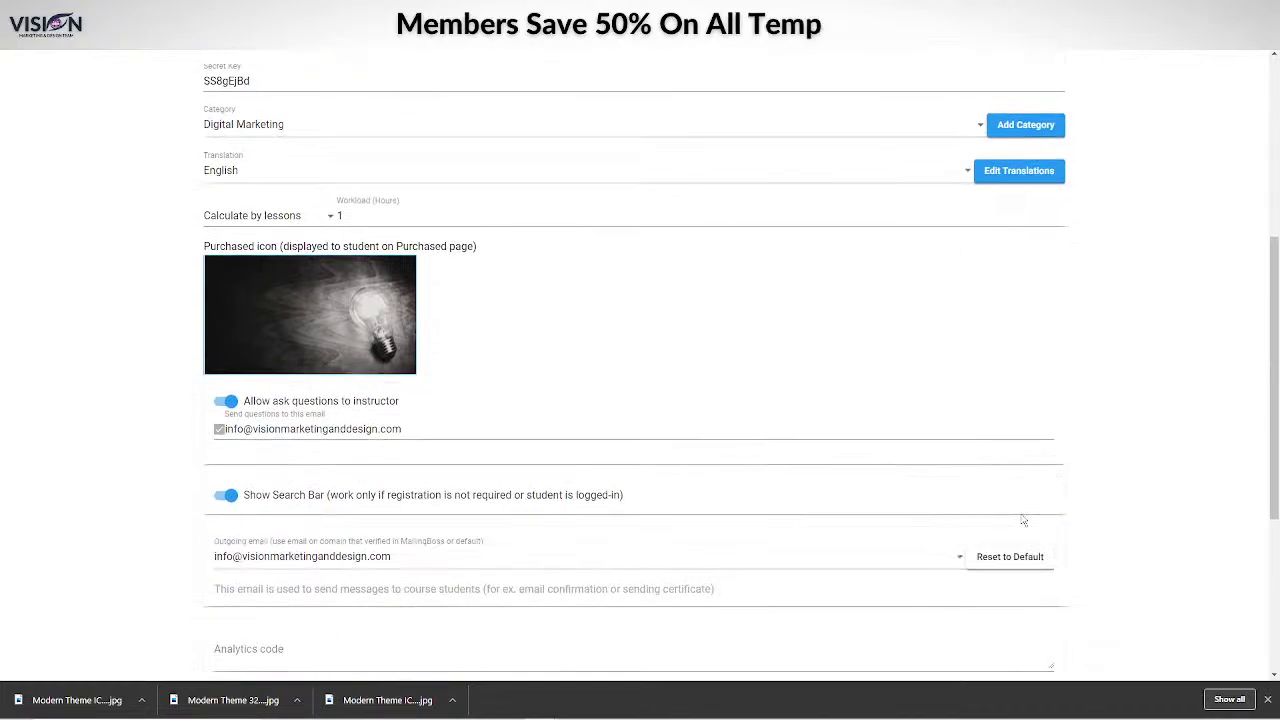
{"action": "scroll", "coordinate": [1100, 505], "scroll_direction": "down", "scroll_amount": 3}
{"action": "left_click", "coordinate": [1029, 398]}
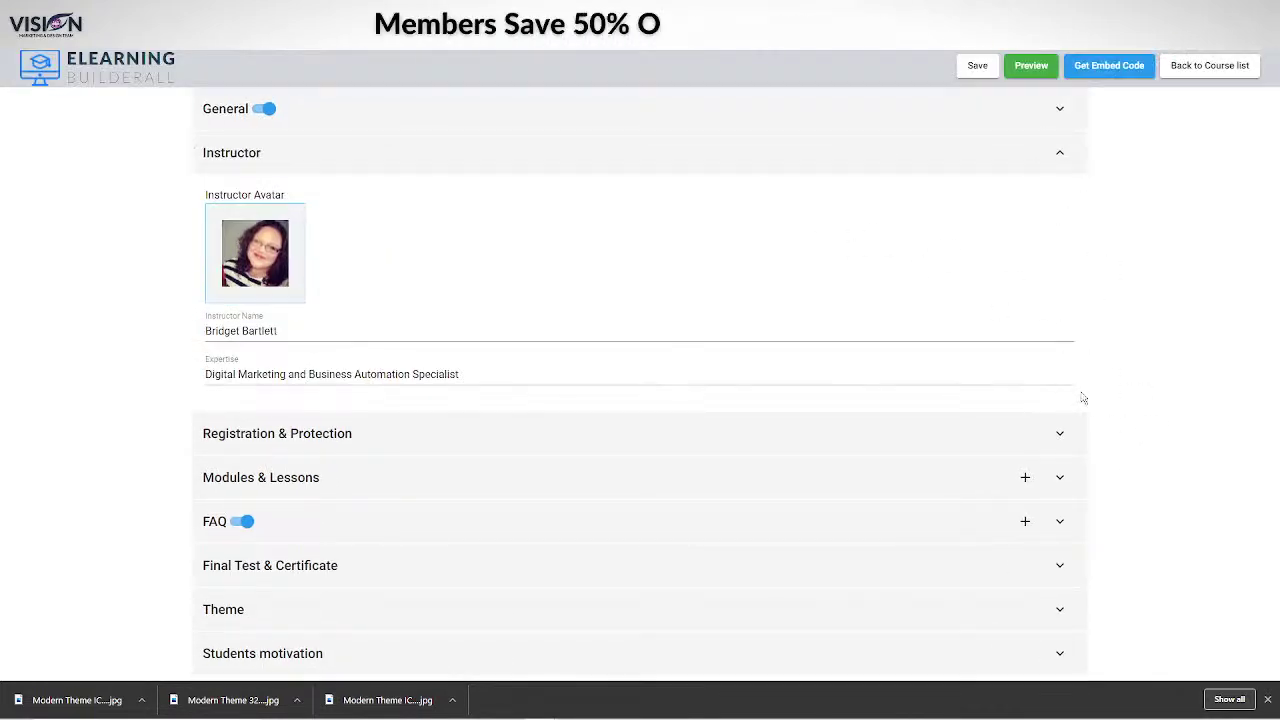
{"action": "left_click", "coordinate": [1061, 436]}
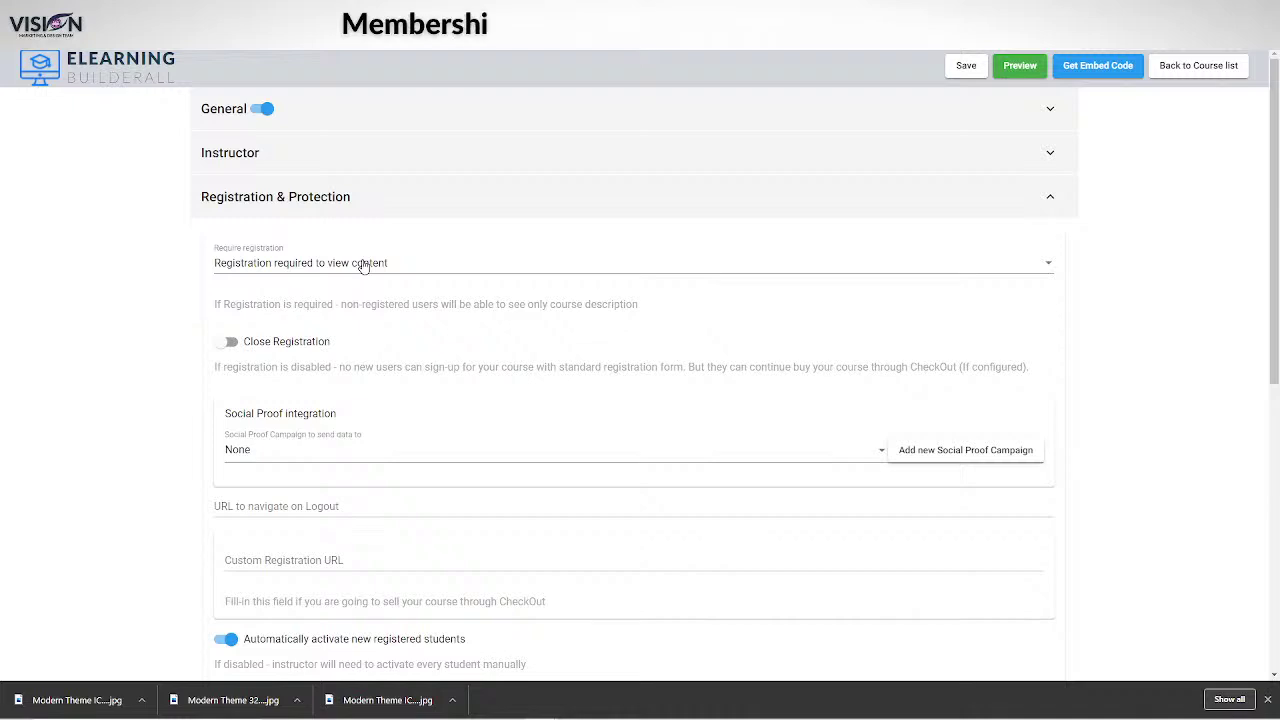
Review the Require registration choices, keeping registration required, then reopen the dropdown.
{"action": "left_click", "coordinate": [363, 266]}
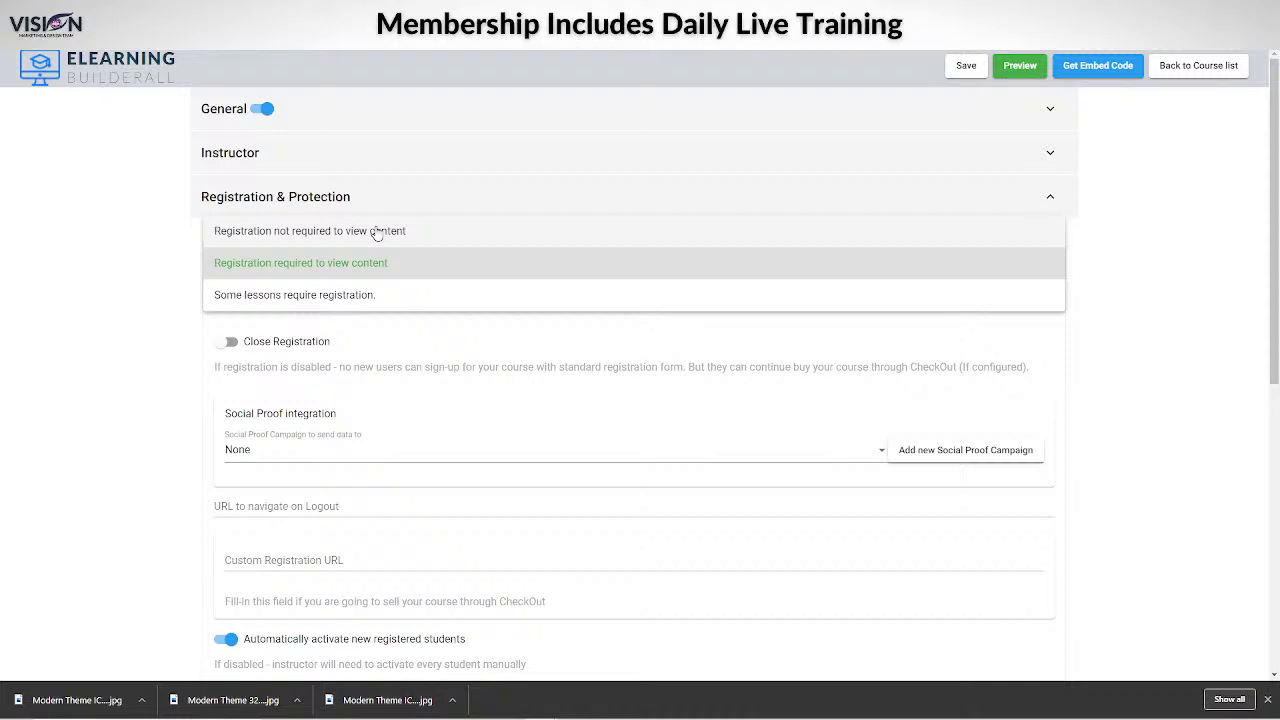
{"action": "left_click", "coordinate": [1048, 155]}
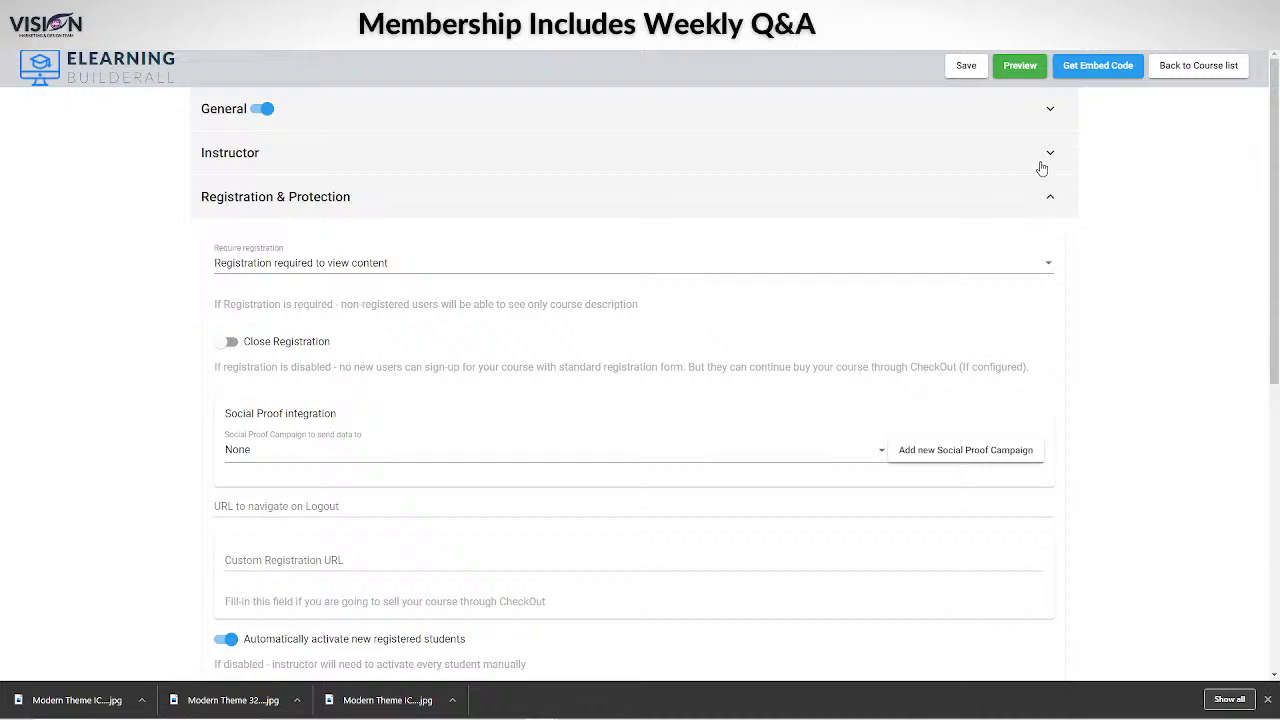
{"action": "left_click", "coordinate": [1040, 162]}
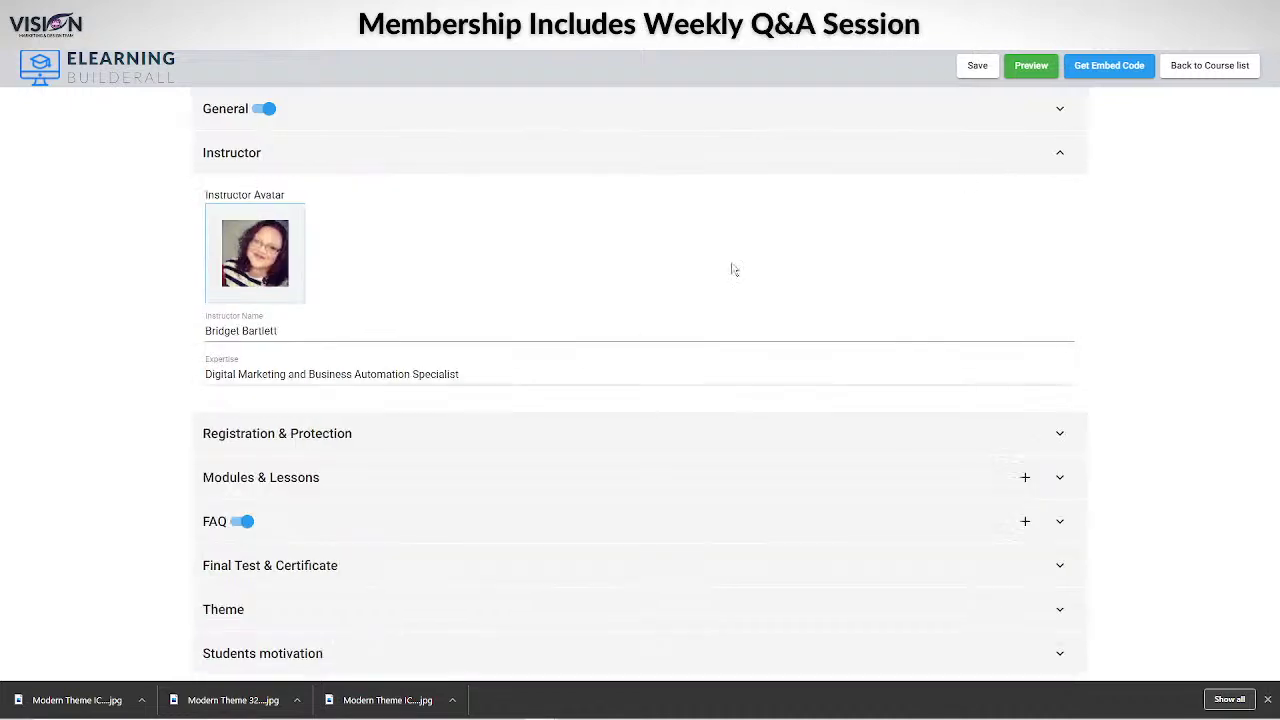
{"action": "left_click", "coordinate": [620, 109]}
{"action": "scroll", "coordinate": [393, 478], "scroll_direction": "down", "scroll_amount": 6}
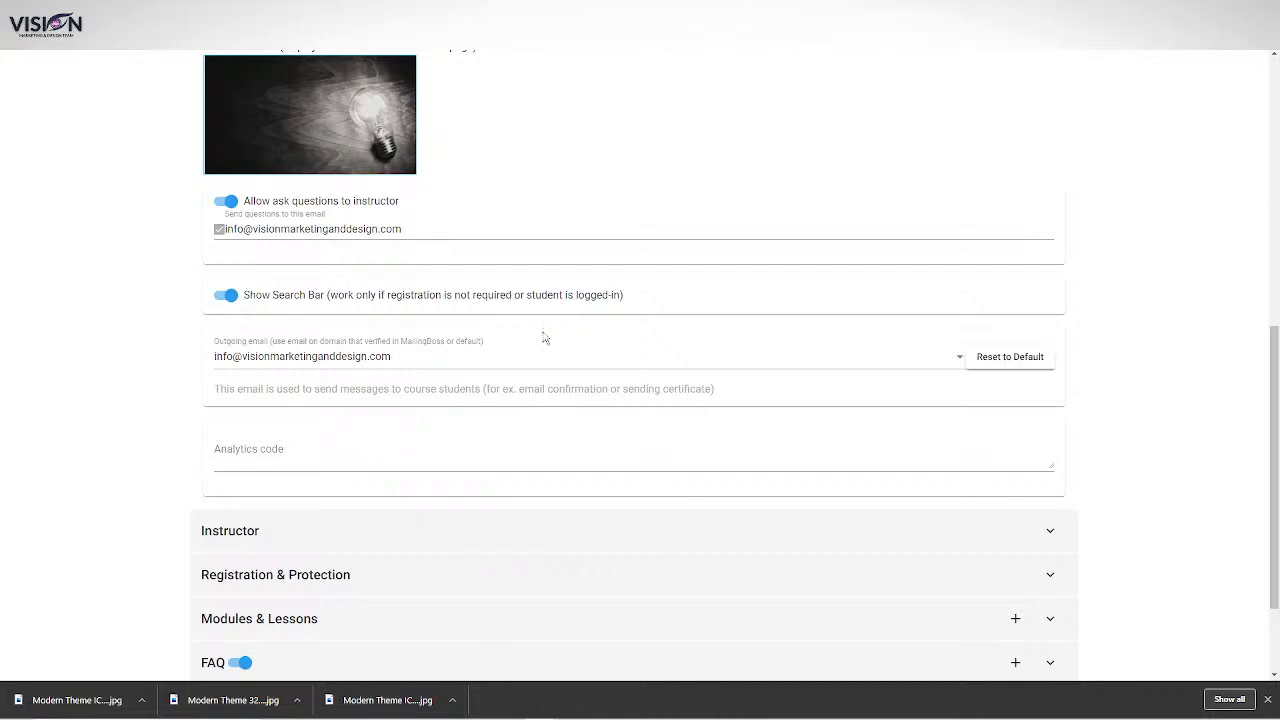
{"action": "left_click", "coordinate": [1047, 533]}
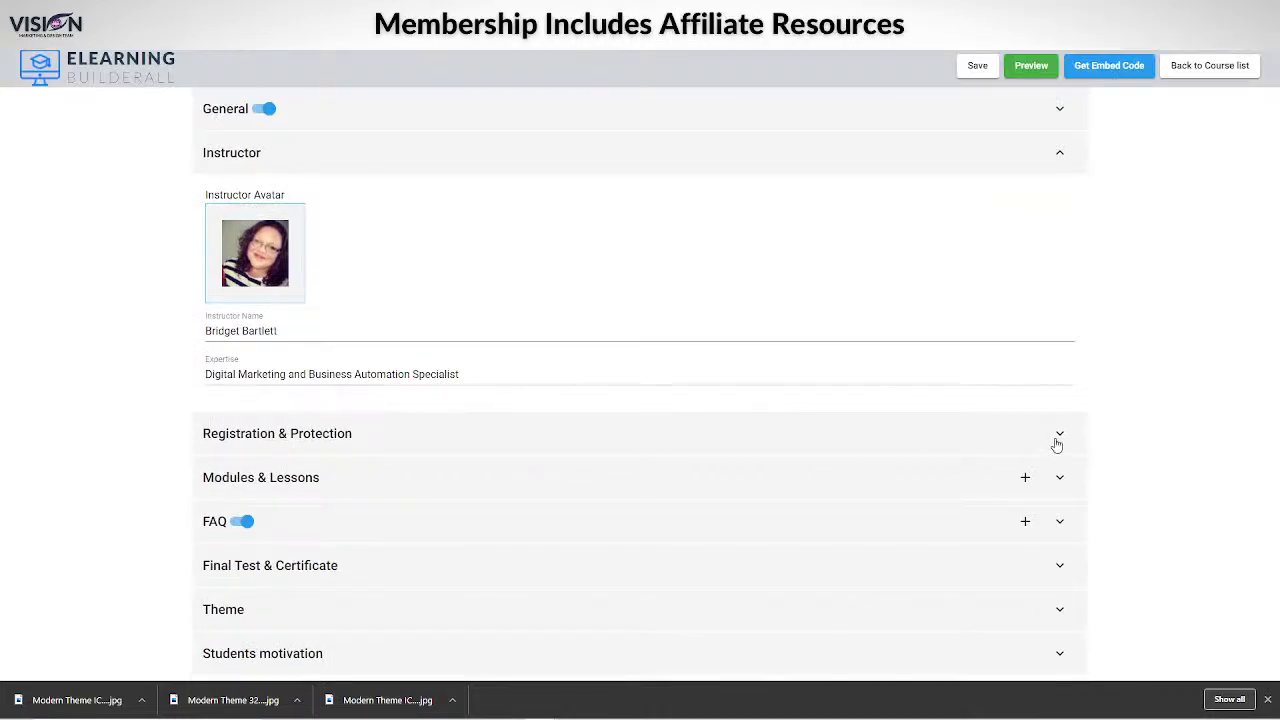
{"action": "left_click", "coordinate": [1057, 442]}
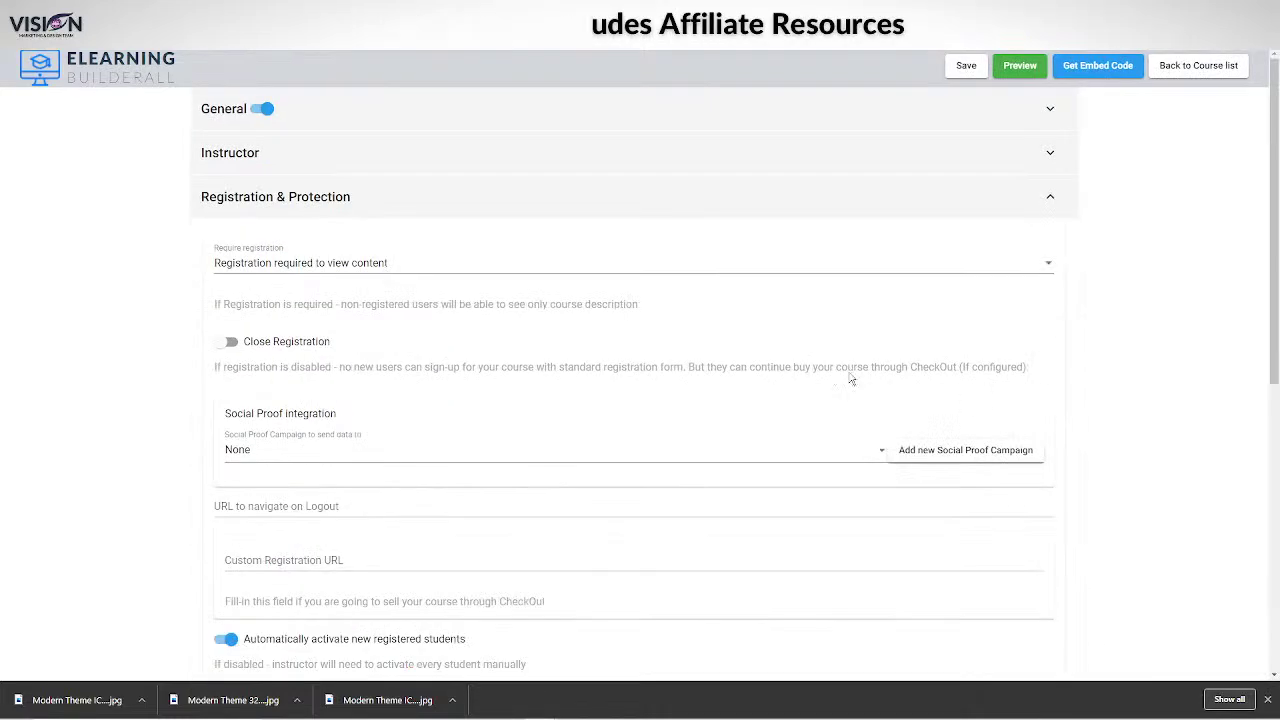
{"action": "left_click", "coordinate": [302, 268]}
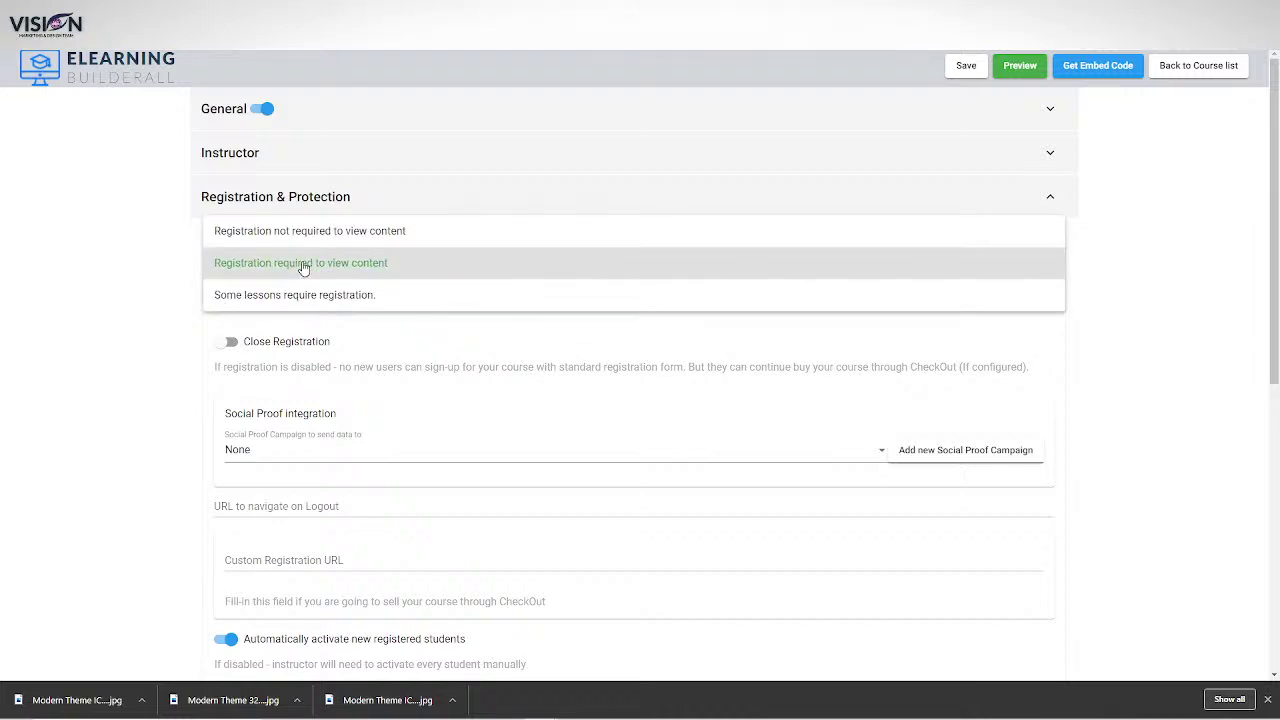
{"action": "left_click", "coordinate": [157, 263]}
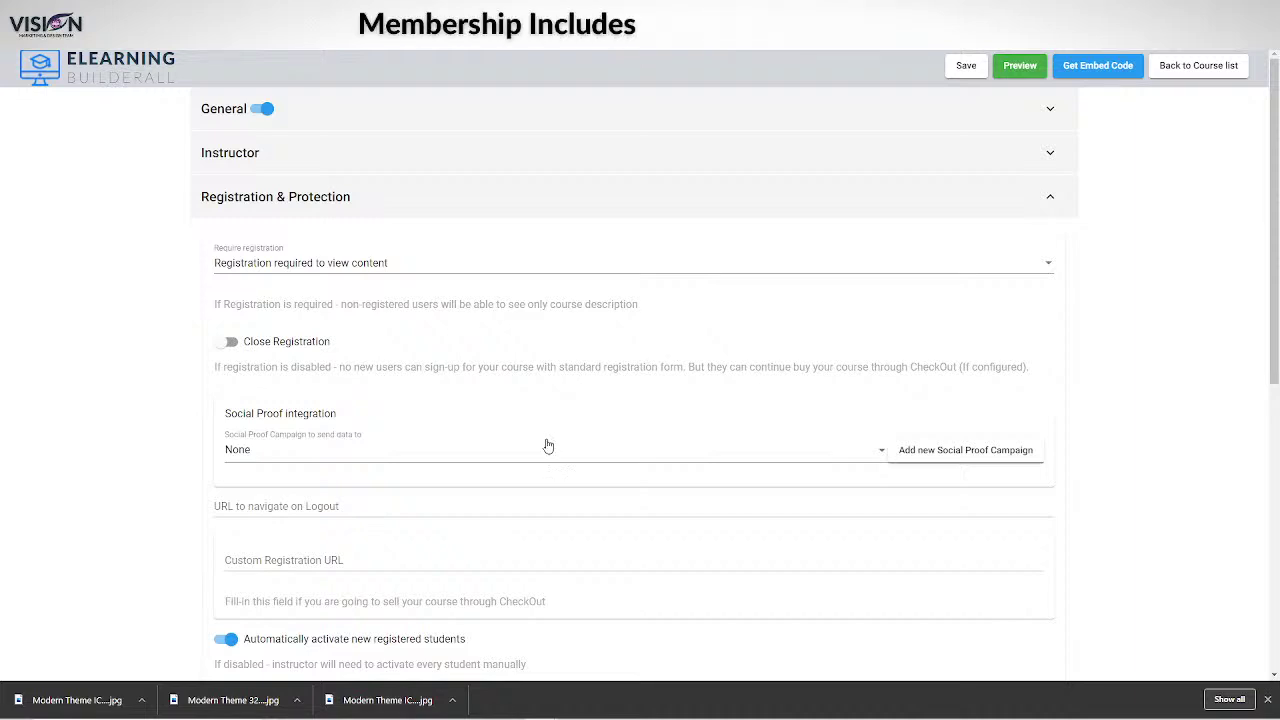
{"action": "left_click", "coordinate": [408, 450]}
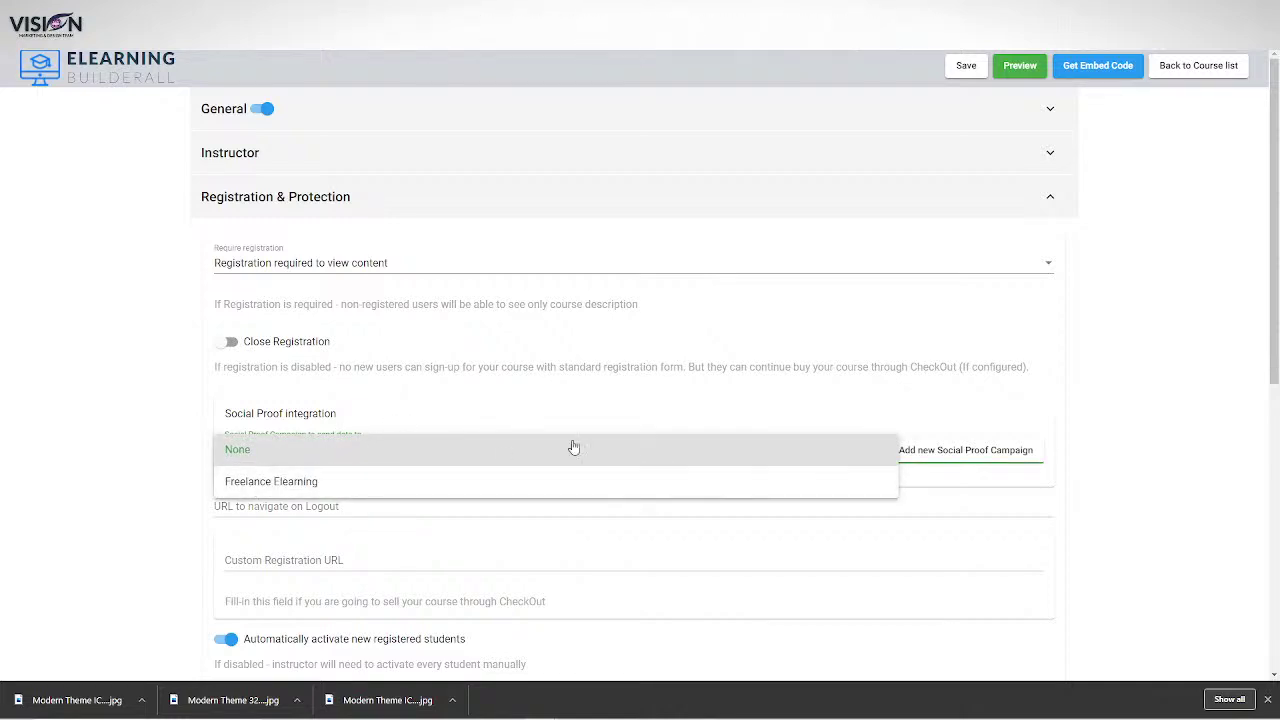
{"action": "left_click", "coordinate": [530, 370]}
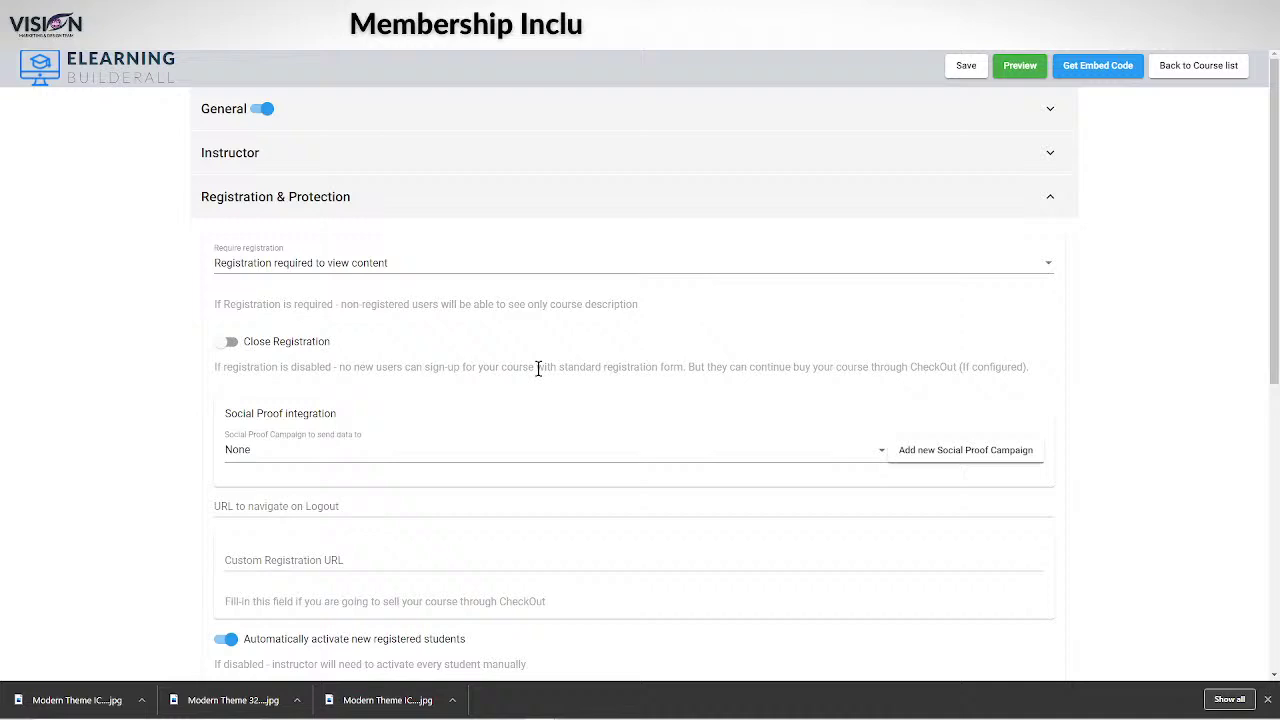
{"action": "left_click", "coordinate": [427, 455]}
{"action": "left_click", "coordinate": [965, 433]}
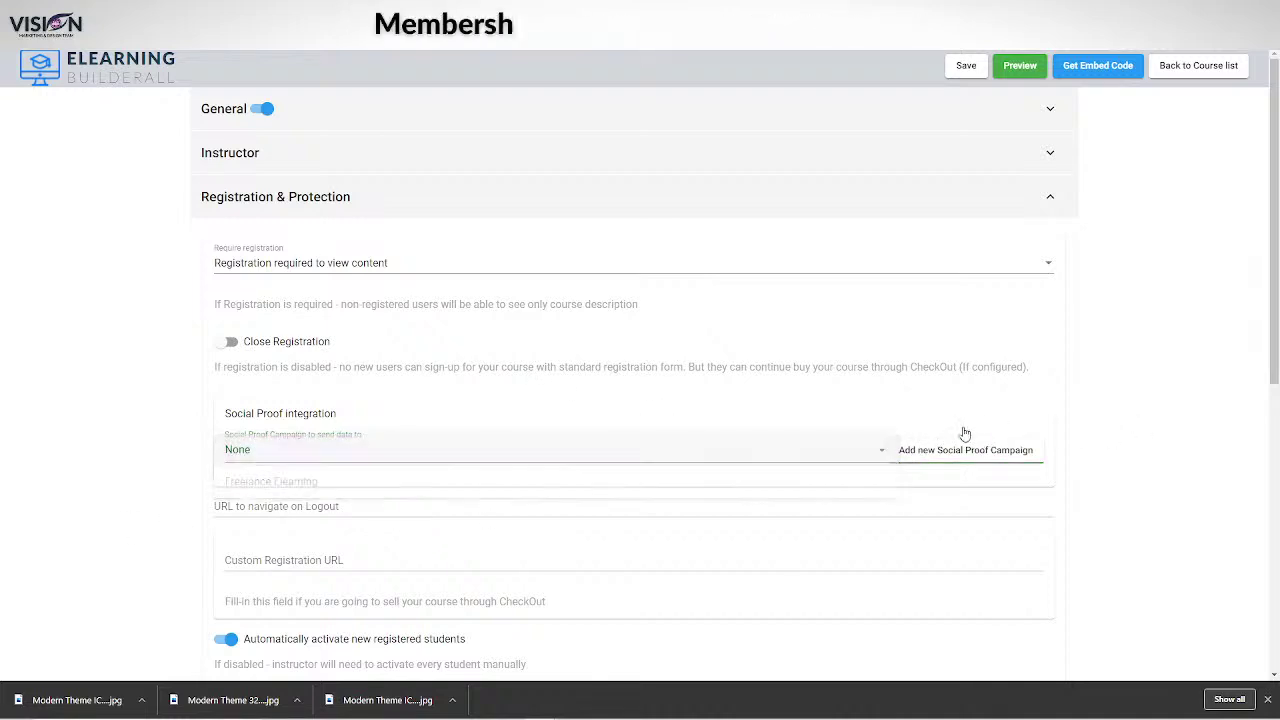
{"action": "left_click", "coordinate": [943, 455]}
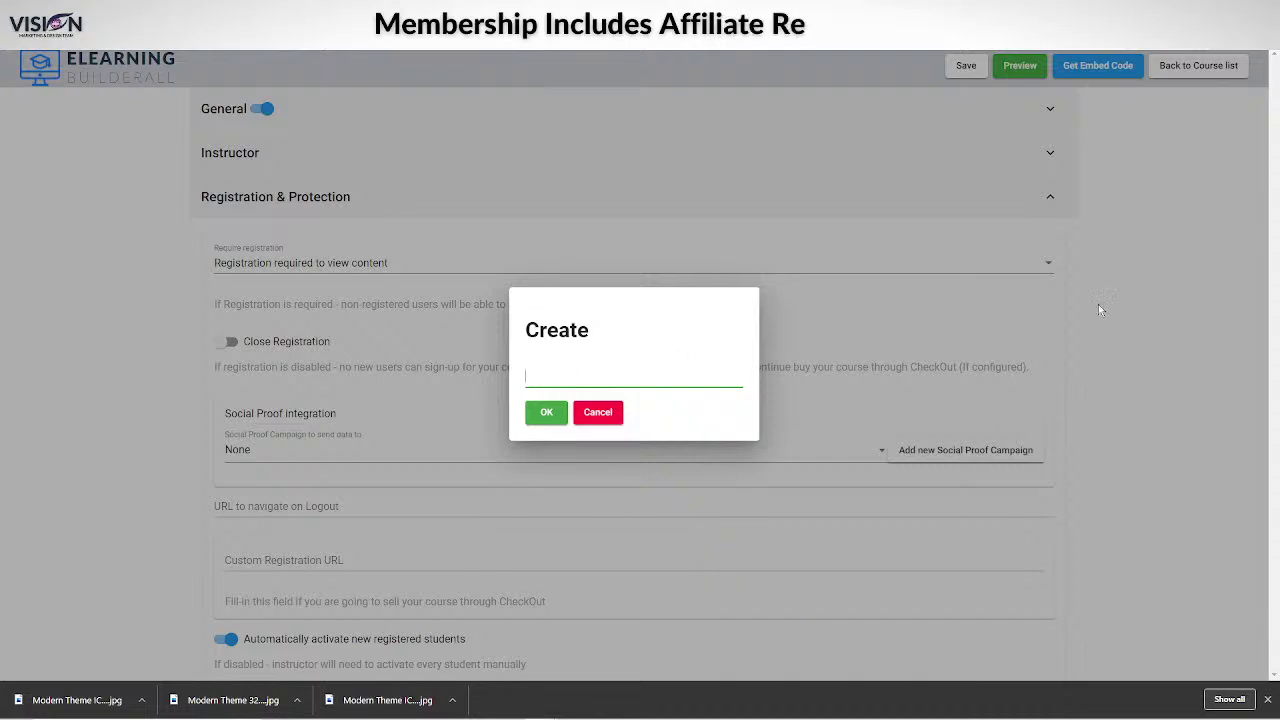
{"action": "left_click", "coordinate": [598, 412]}
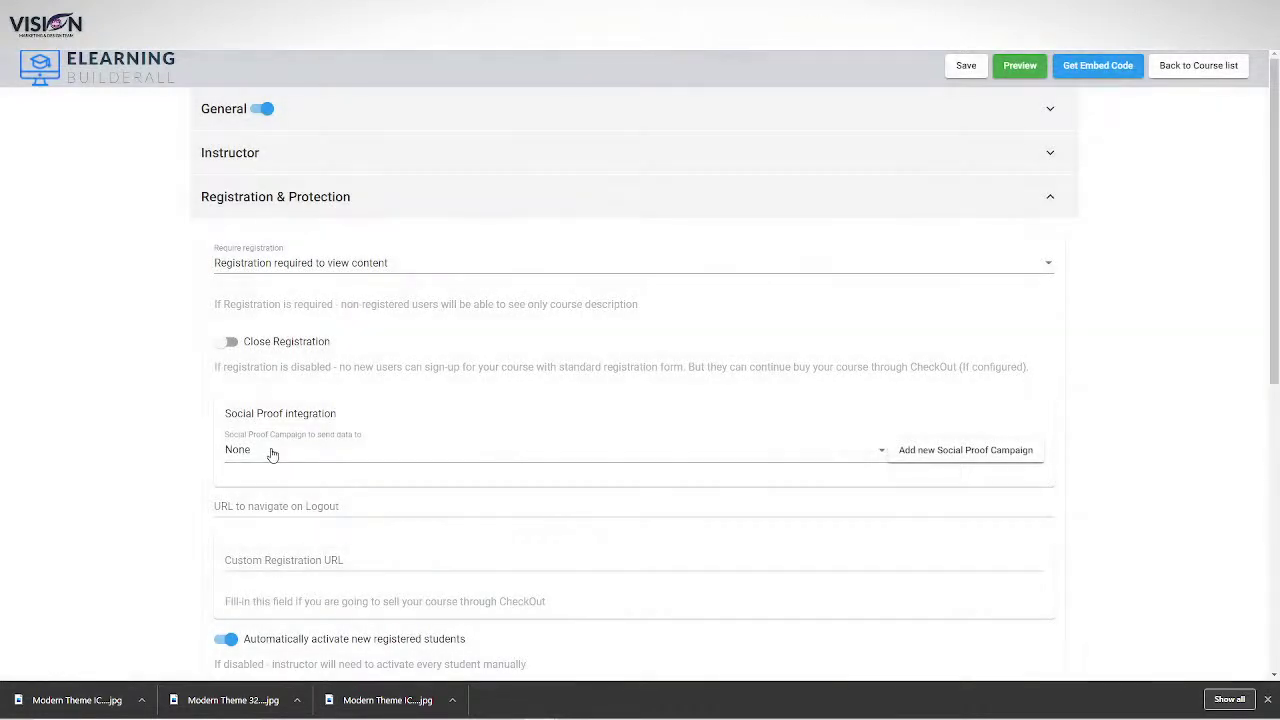
Open the Social Proof campaign choices, close the downloads bar, and scroll the landing page.
{"action": "left_click", "coordinate": [271, 451]}
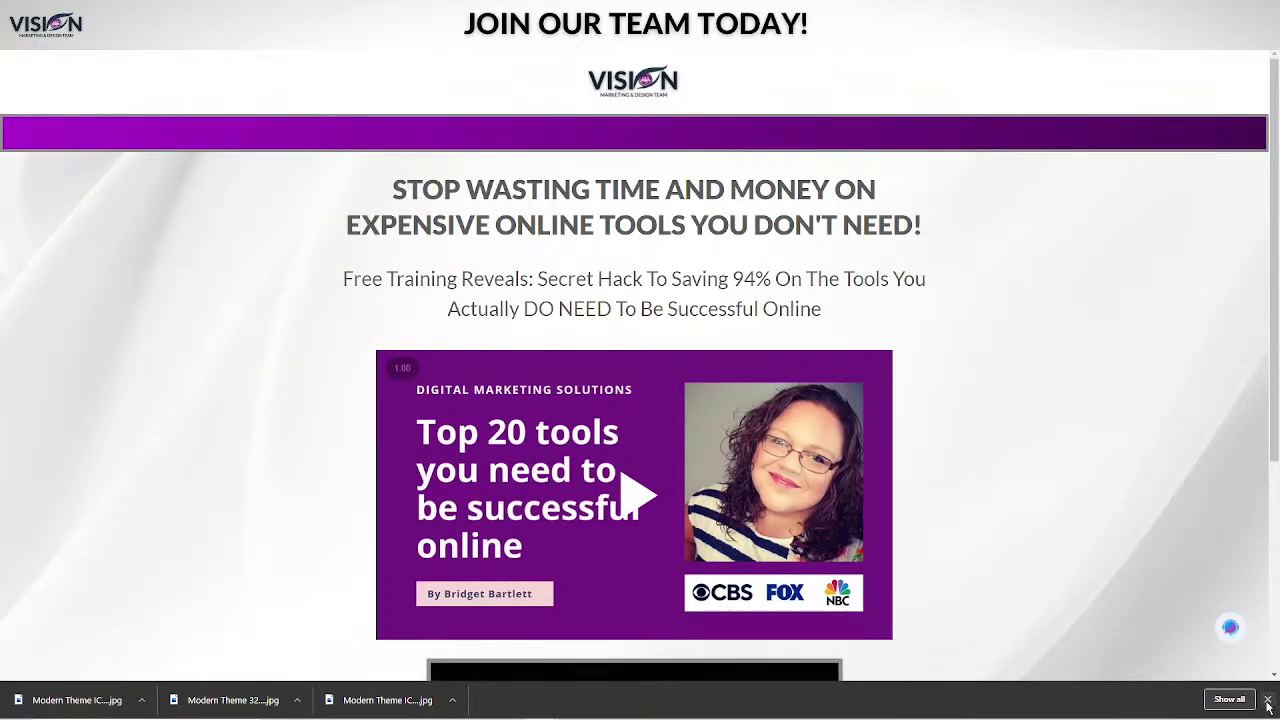
{"action": "left_click", "coordinate": [1267, 701]}
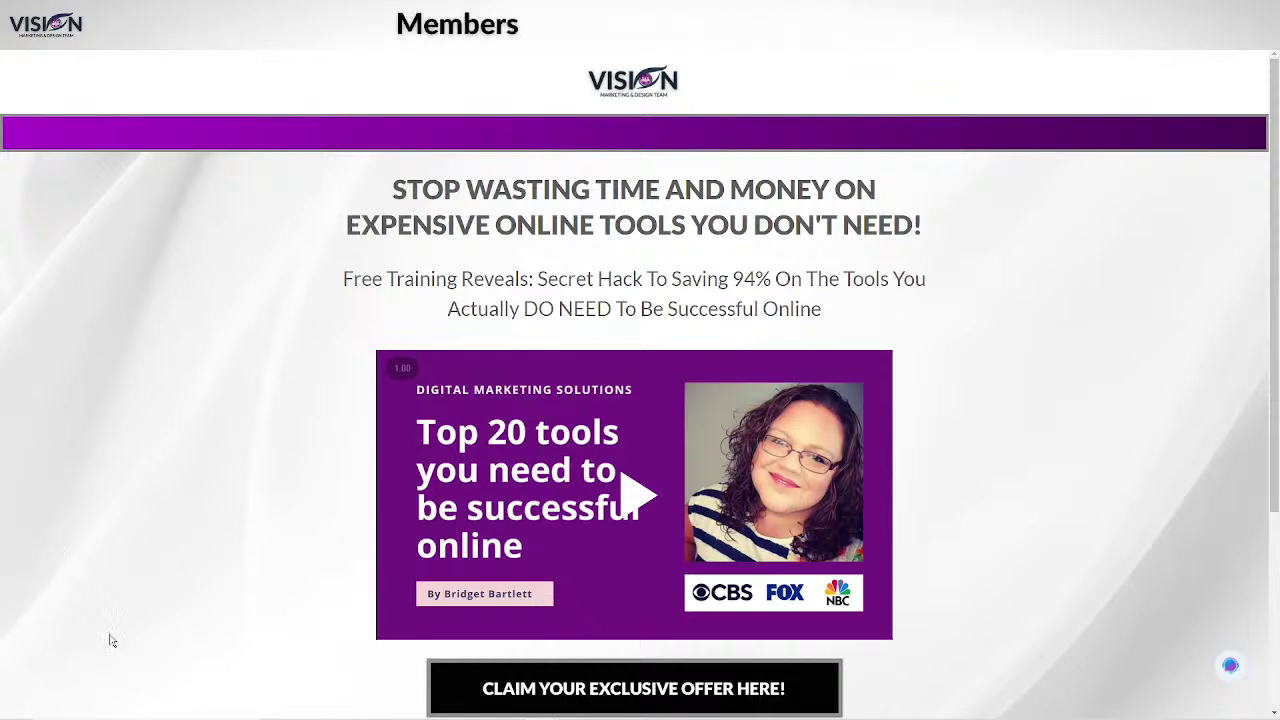
{"action": "scroll", "coordinate": [183, 560], "scroll_direction": "down", "scroll_amount": 3}
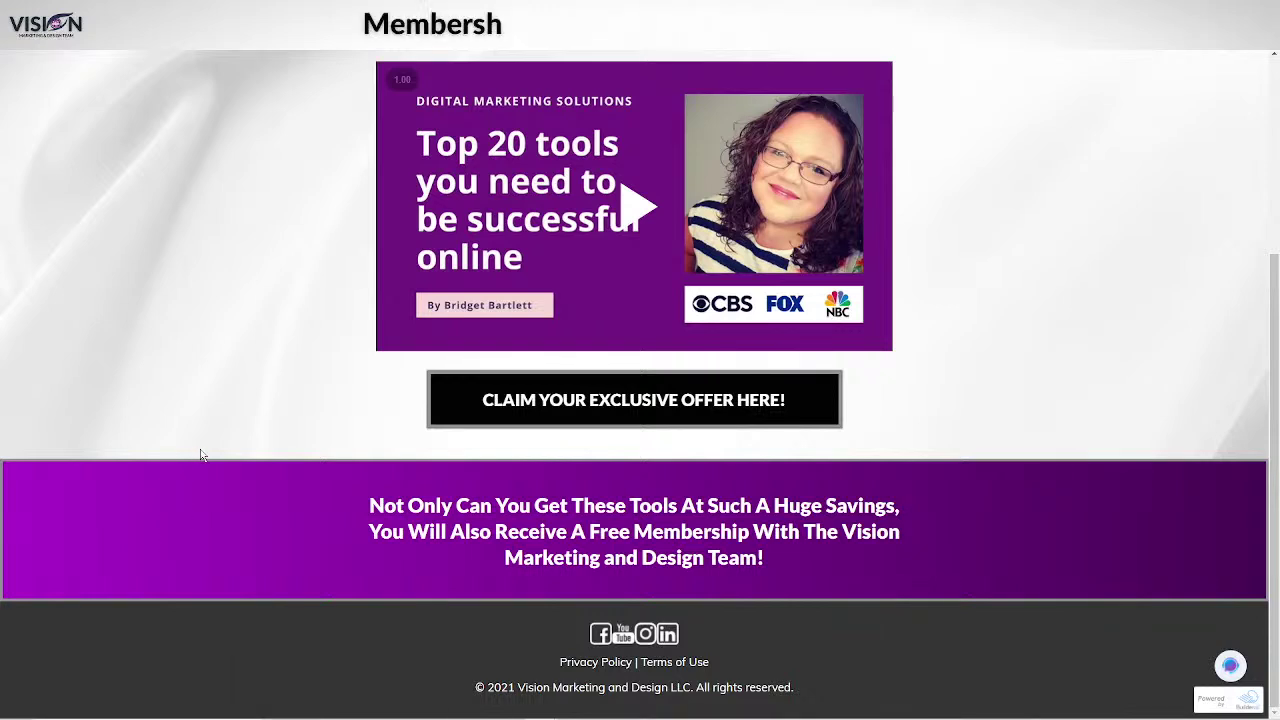
{"action": "scroll", "coordinate": [200, 446], "scroll_direction": "up", "scroll_amount": 1}
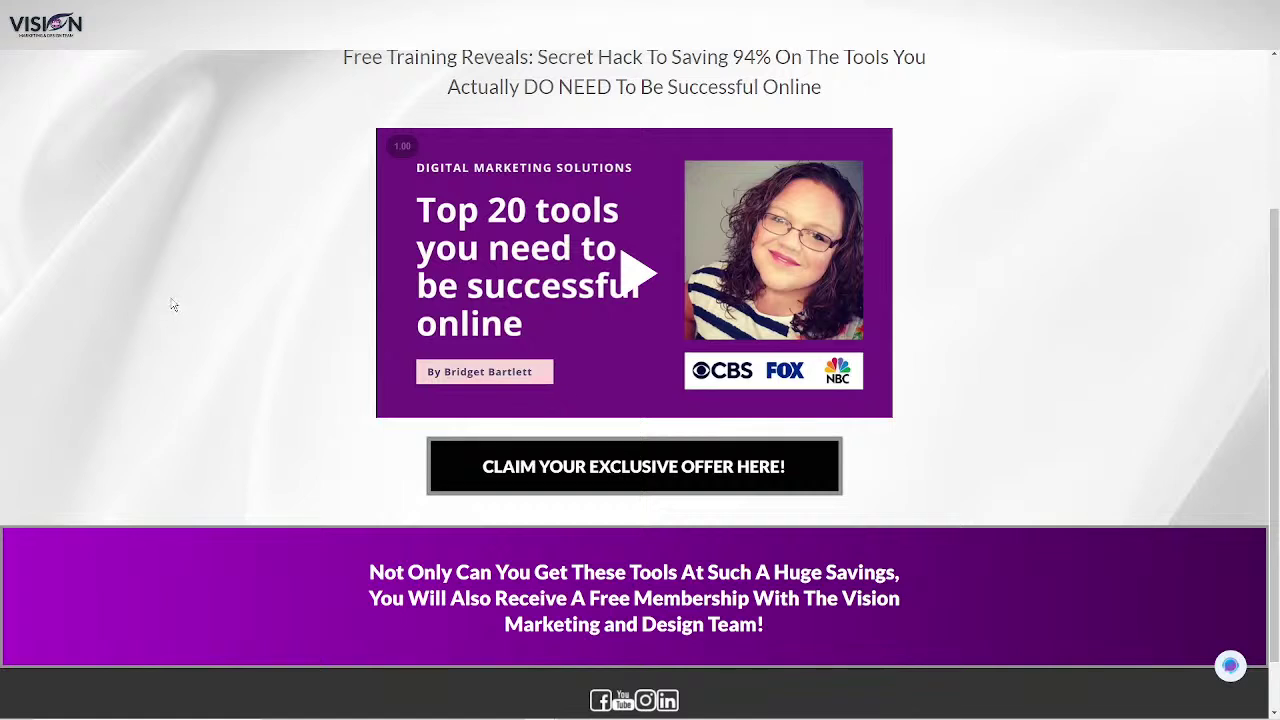
{"action": "scroll", "coordinate": [160, 306], "scroll_direction": "down", "scroll_amount": 1}
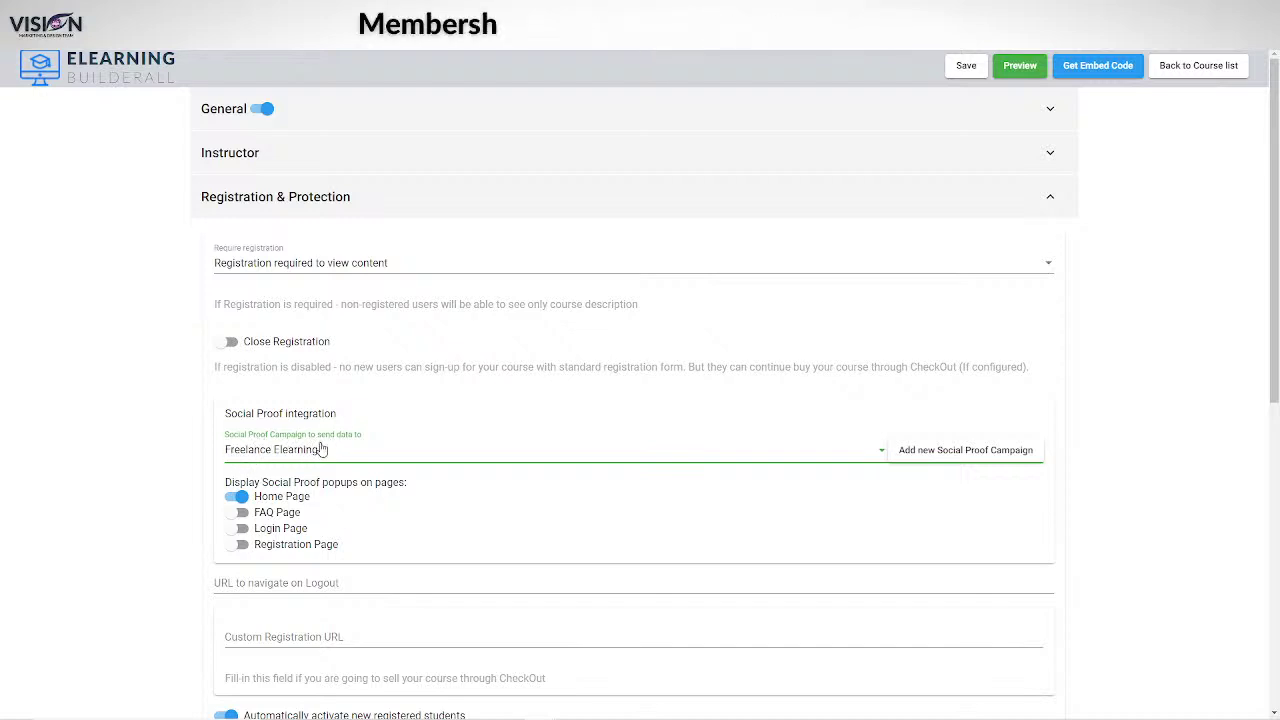
Turn on social proof popups for the FAQ, Login and Registration pages.
{"action": "left_click", "coordinate": [240, 512]}
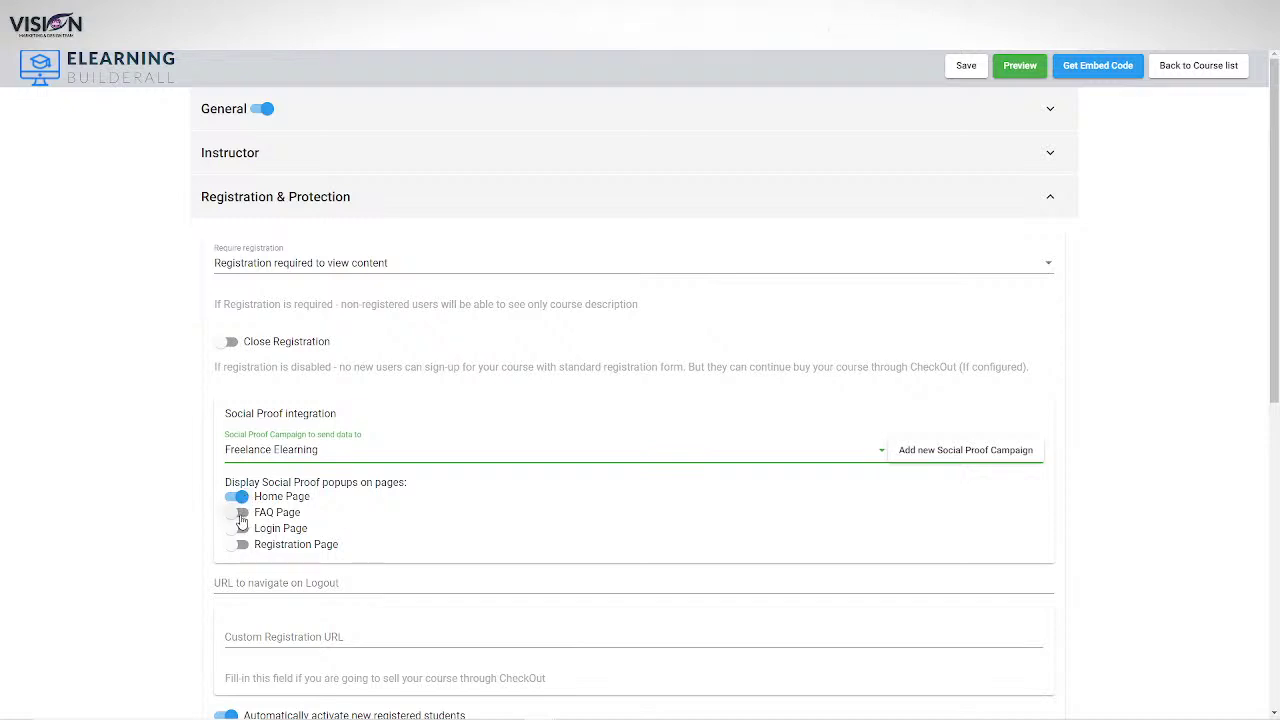
{"action": "left_click", "coordinate": [240, 528]}
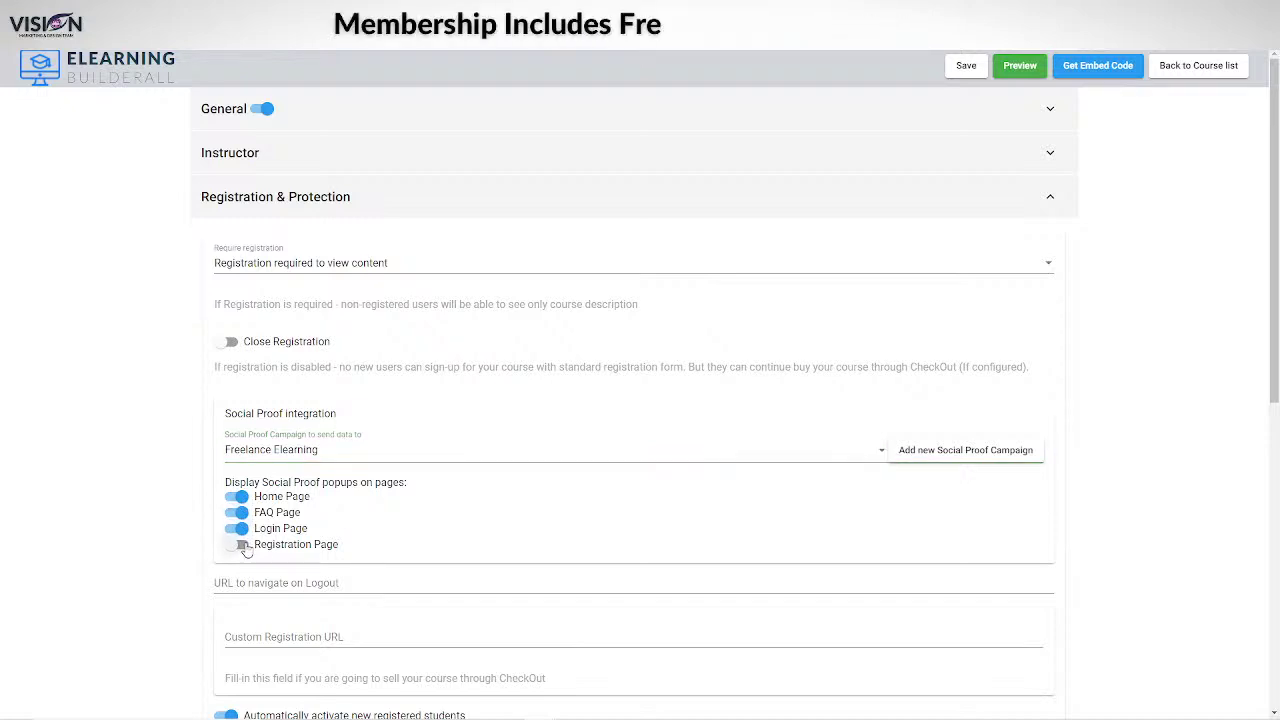
{"action": "left_click", "coordinate": [240, 544]}
{"action": "scroll", "coordinate": [500, 557], "scroll_direction": "down", "scroll_amount": 3}
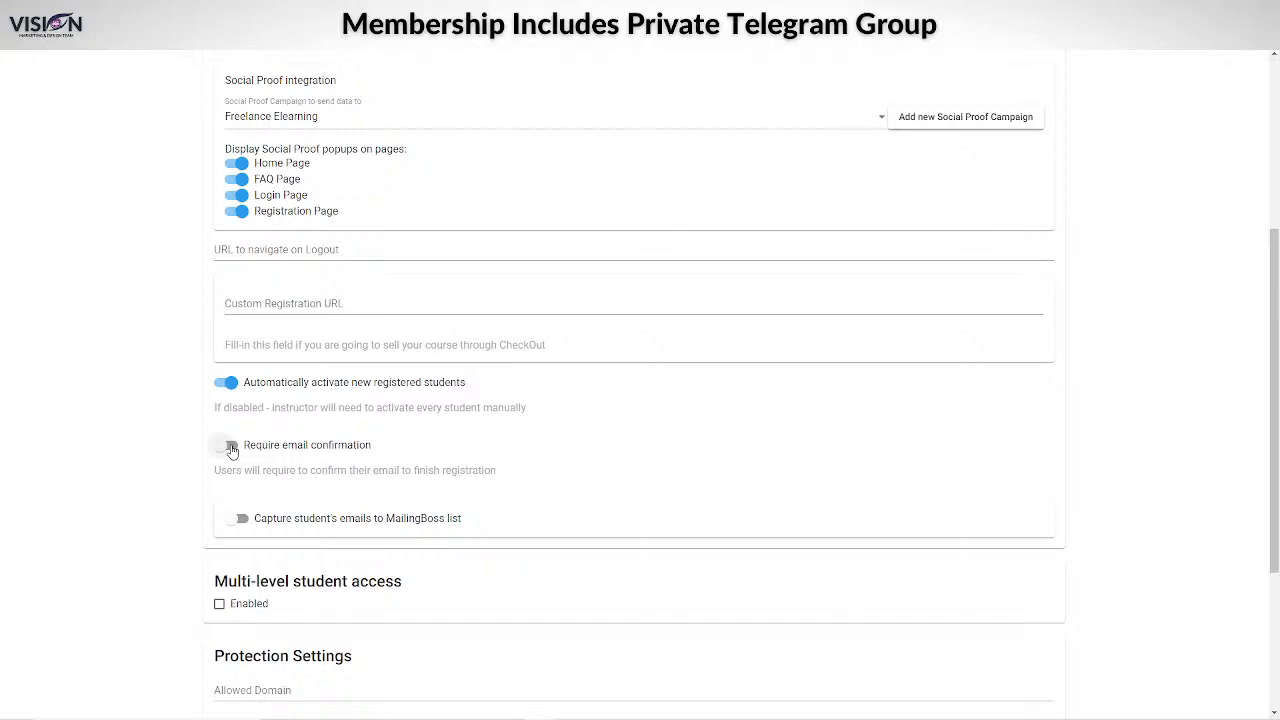
Require e-mail confirmation and capture student e-mails to MailingBoss under the 'register' reference.
{"action": "left_click", "coordinate": [231, 447]}
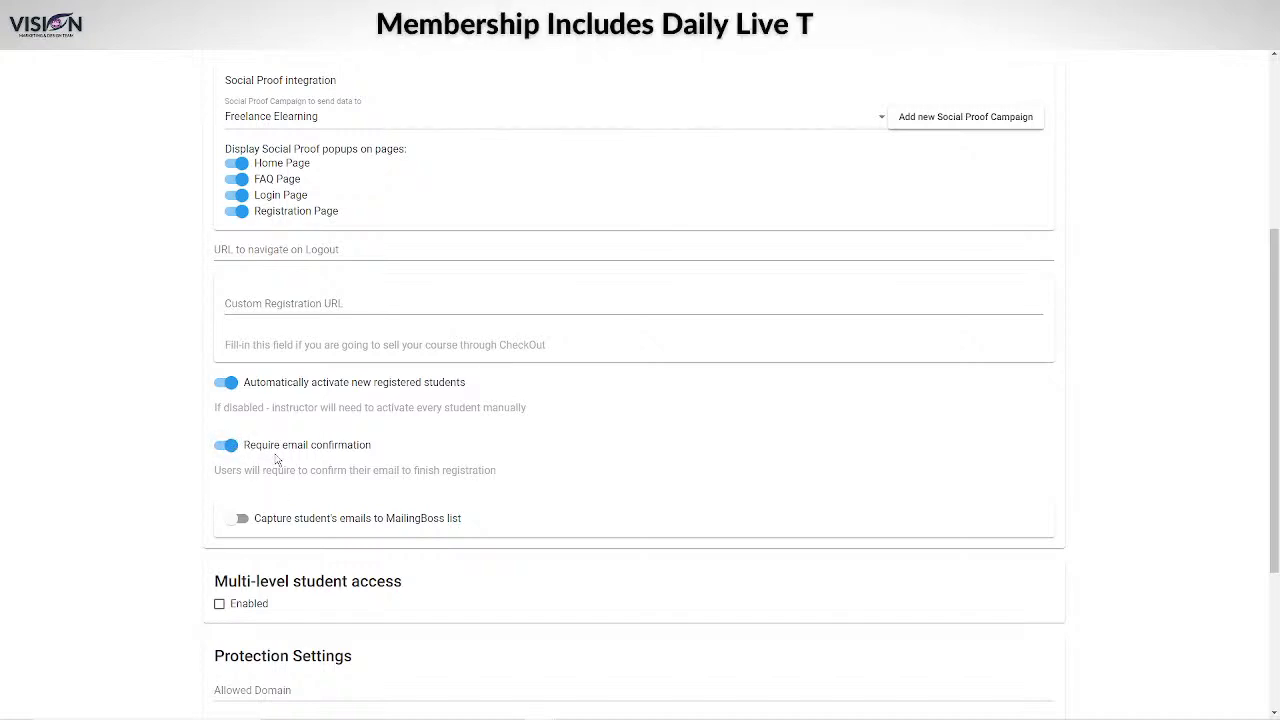
{"action": "left_click", "coordinate": [241, 520]}
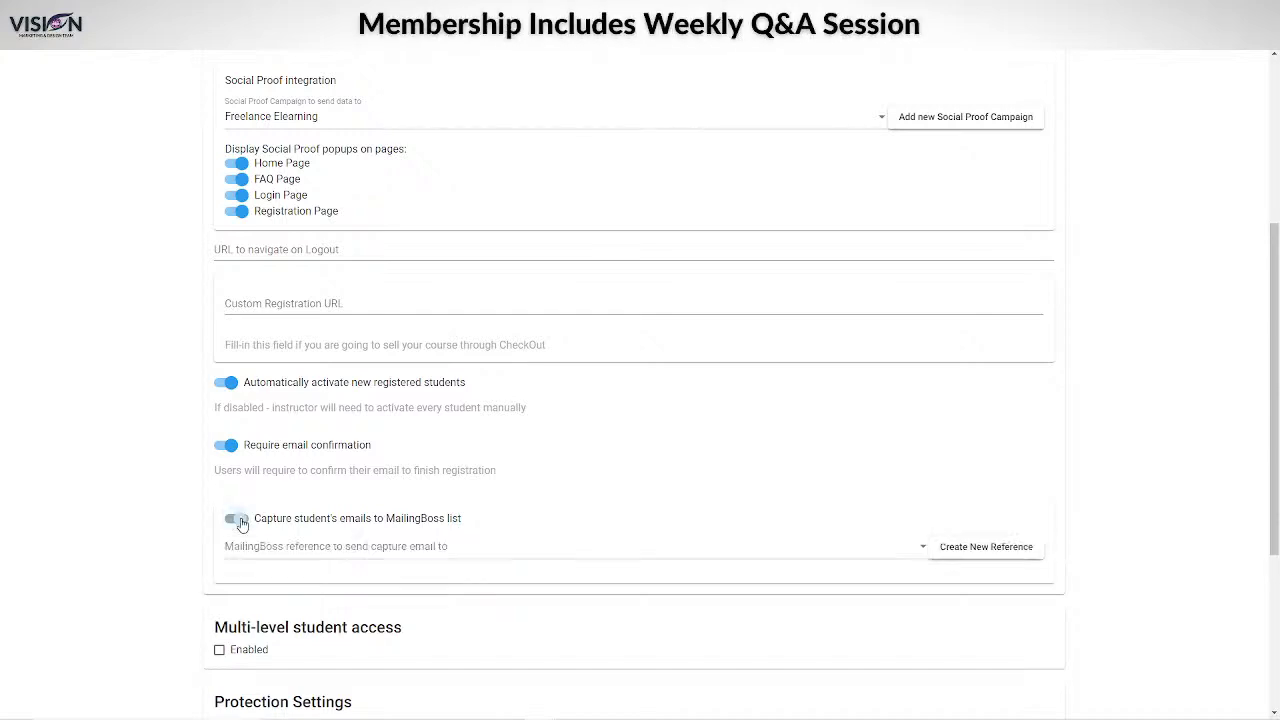
{"action": "left_click", "coordinate": [443, 546]}
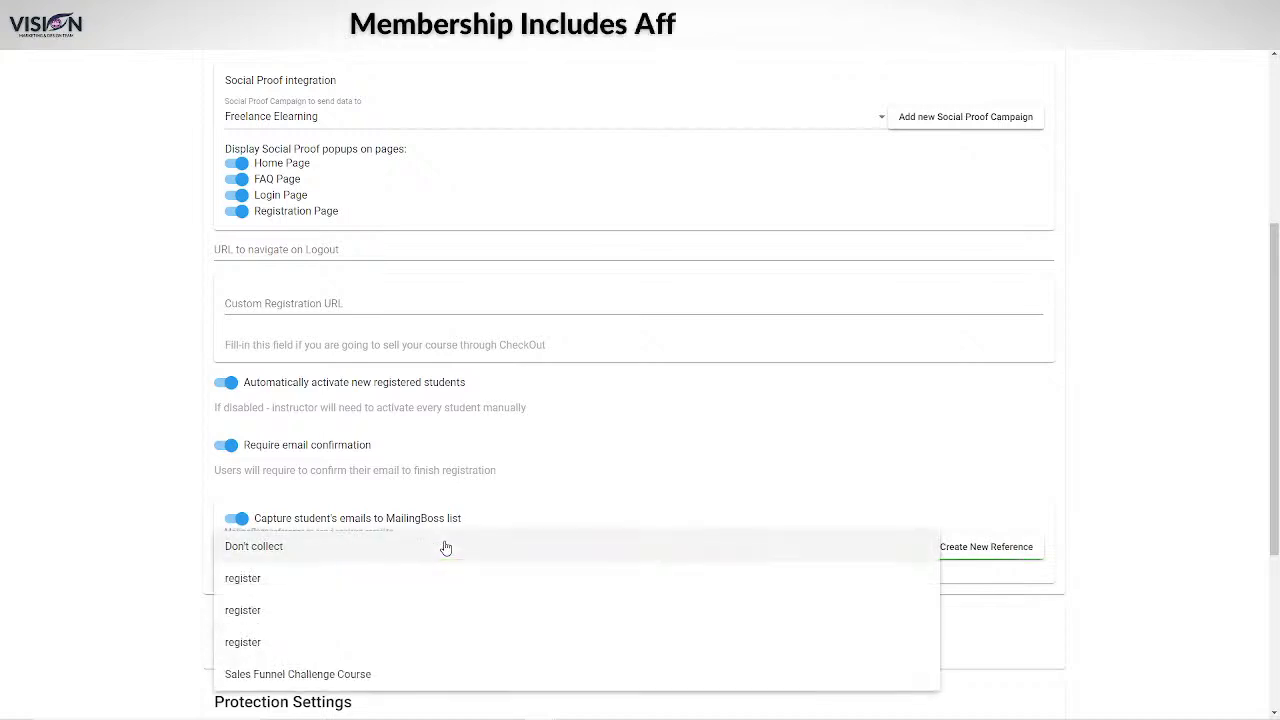
{"action": "scroll", "coordinate": [390, 600], "scroll_direction": "down", "scroll_amount": 1}
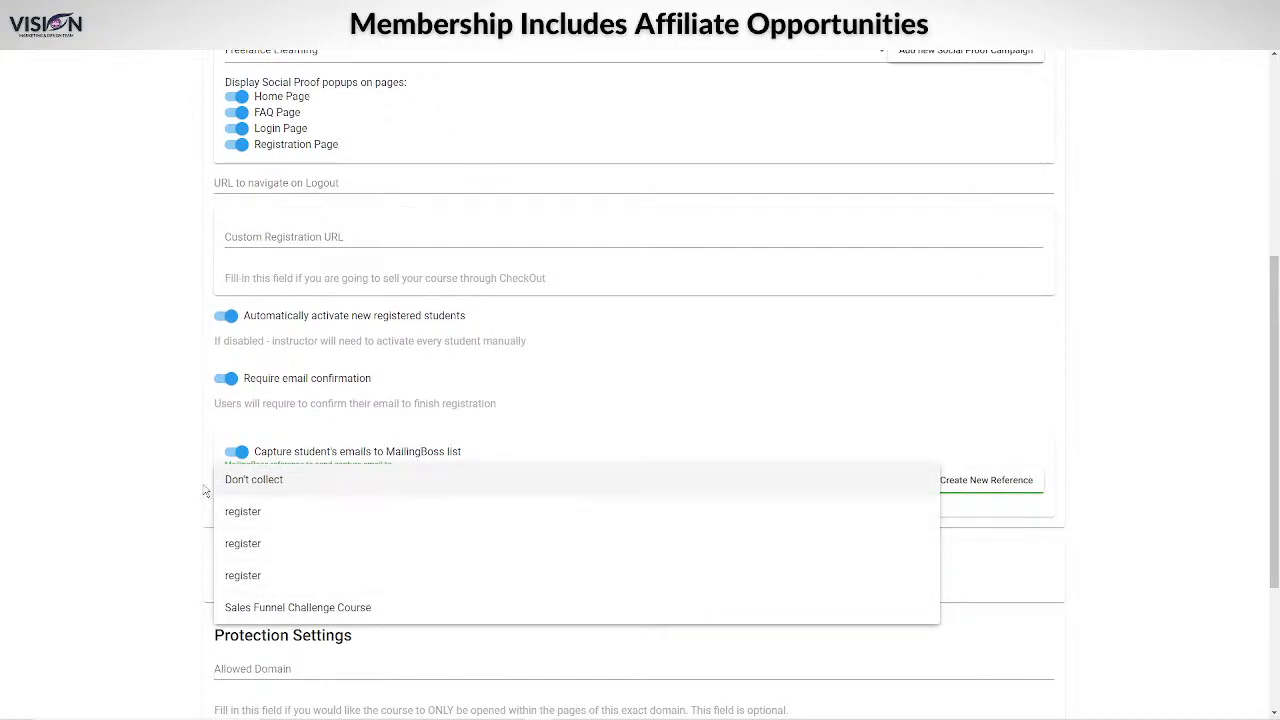
{"action": "left_click", "coordinate": [255, 515]}
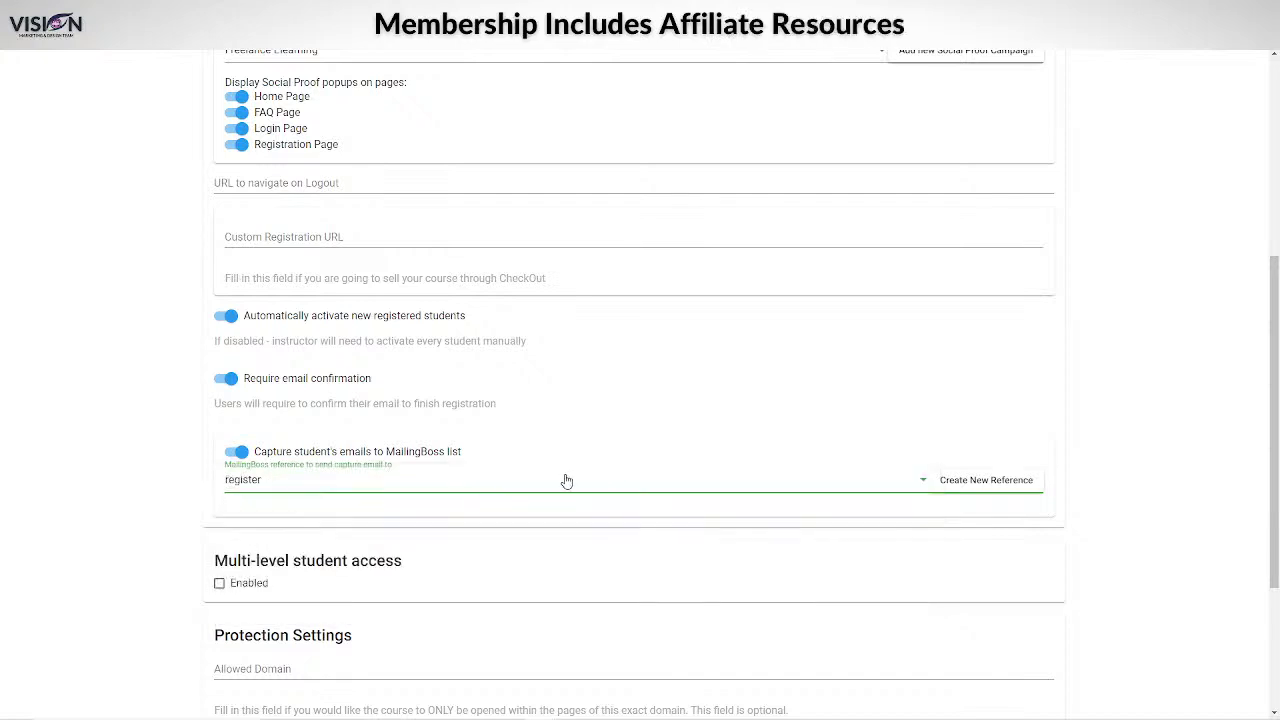
{"action": "left_click", "coordinate": [986, 486]}
{"action": "left_click", "coordinate": [1123, 316]}
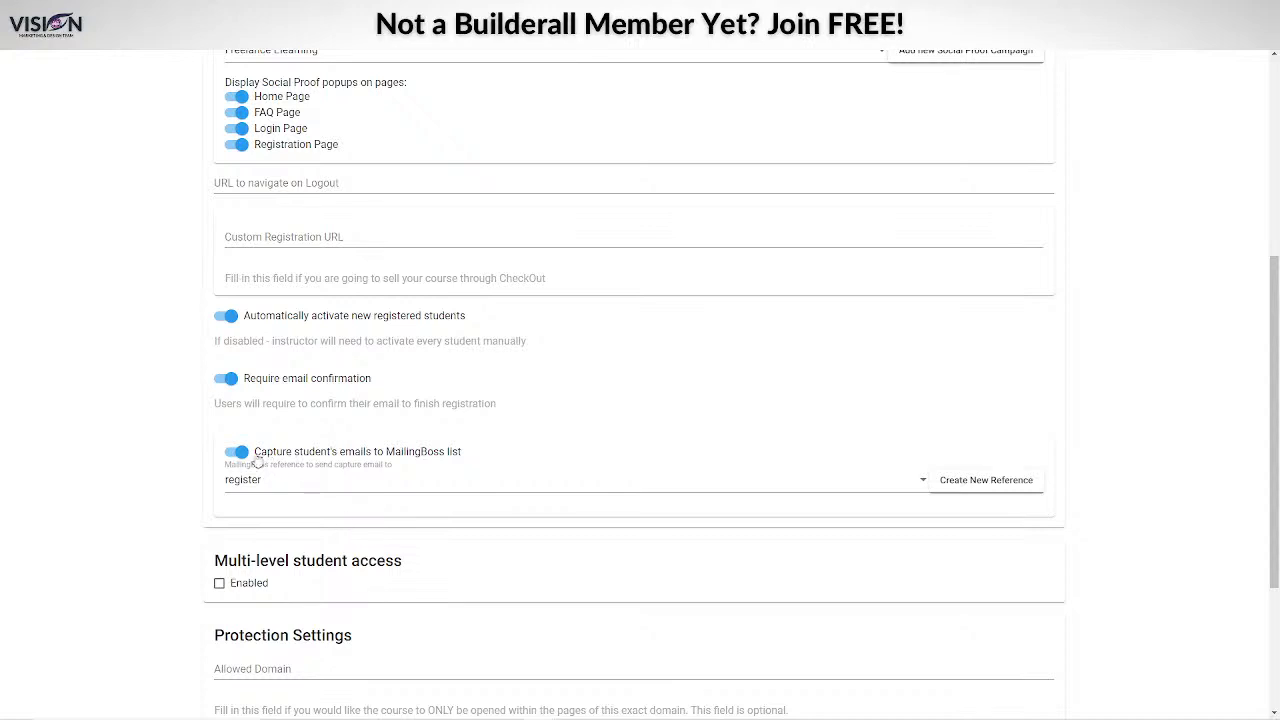
{"action": "scroll", "coordinate": [434, 651], "scroll_direction": "down", "scroll_amount": 2}
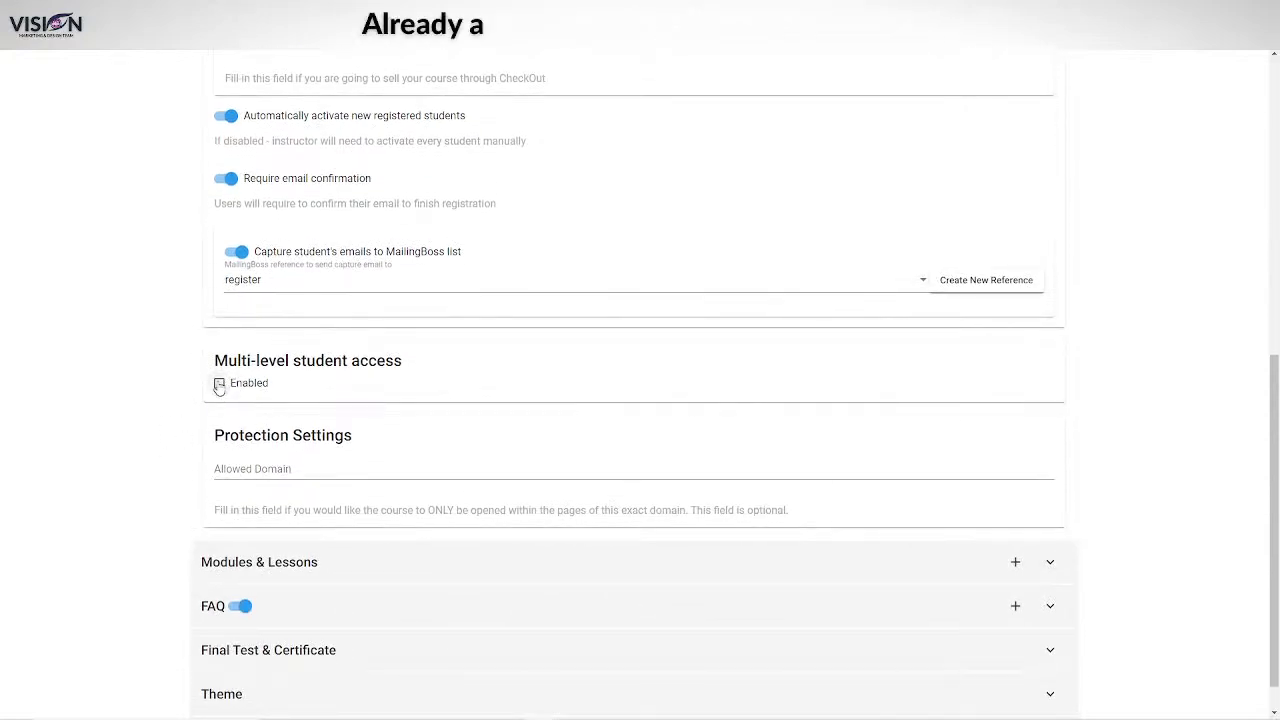
Enable multi-level student access and start a first access level in the Access Level Editor.
{"action": "left_click", "coordinate": [219, 384]}
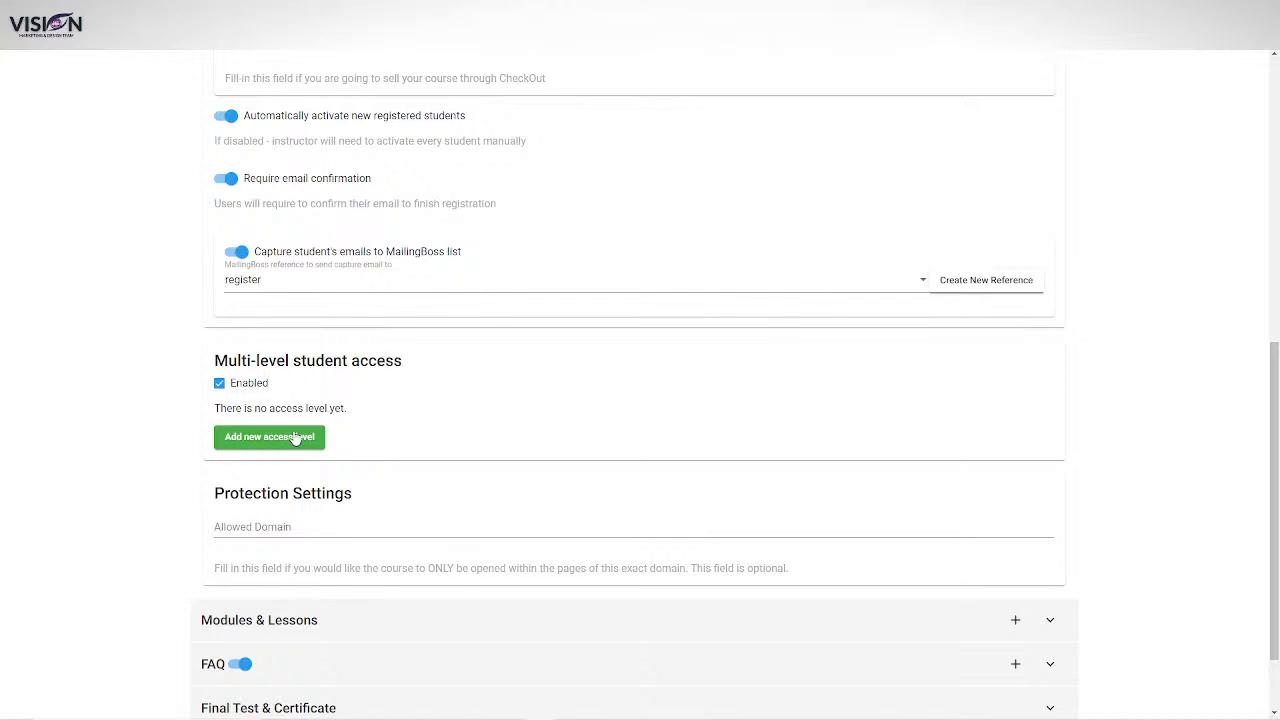
{"action": "left_click", "coordinate": [298, 447]}
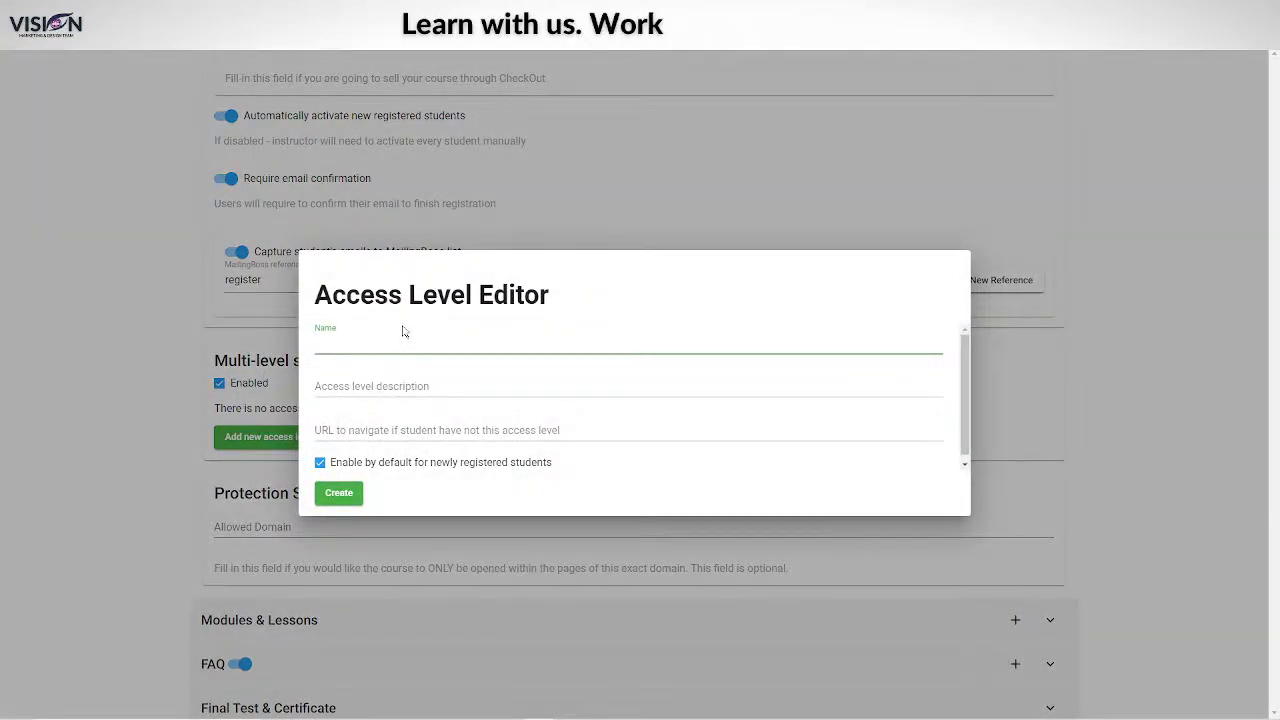
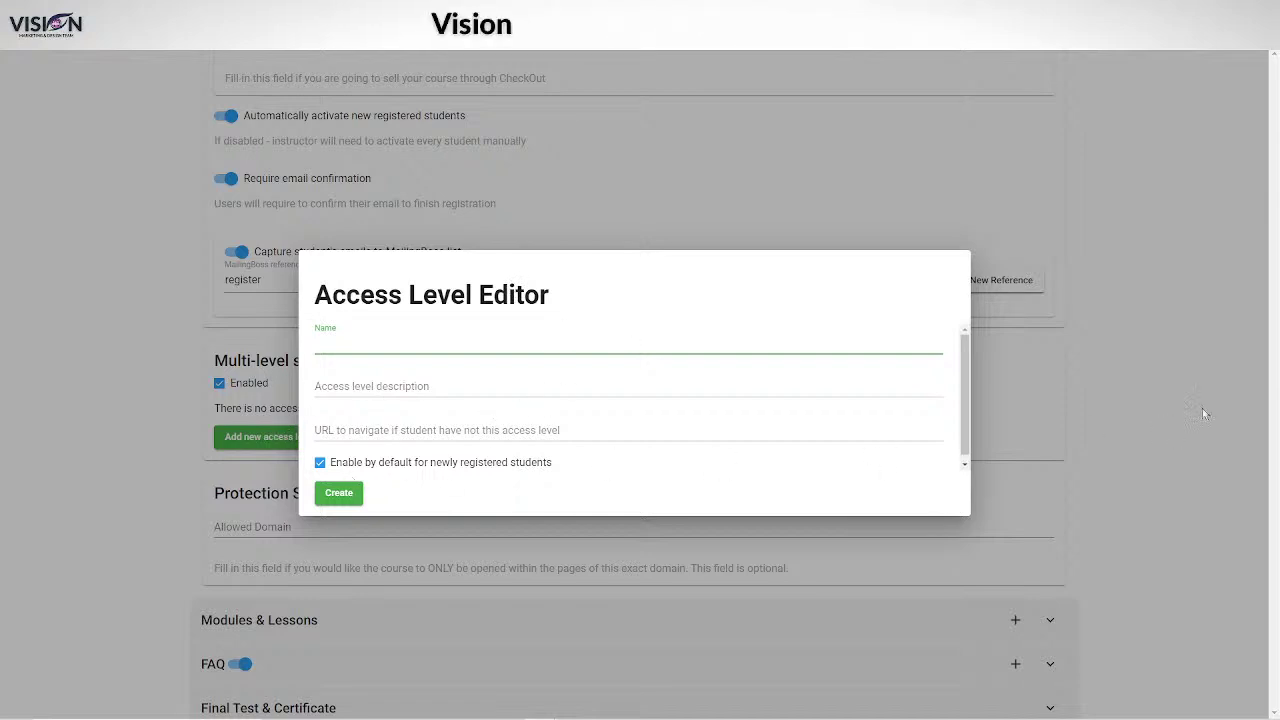
Close the empty Access Level Editor without adding a level, then scroll down the course settings.
{"action": "left_click", "coordinate": [1177, 411]}
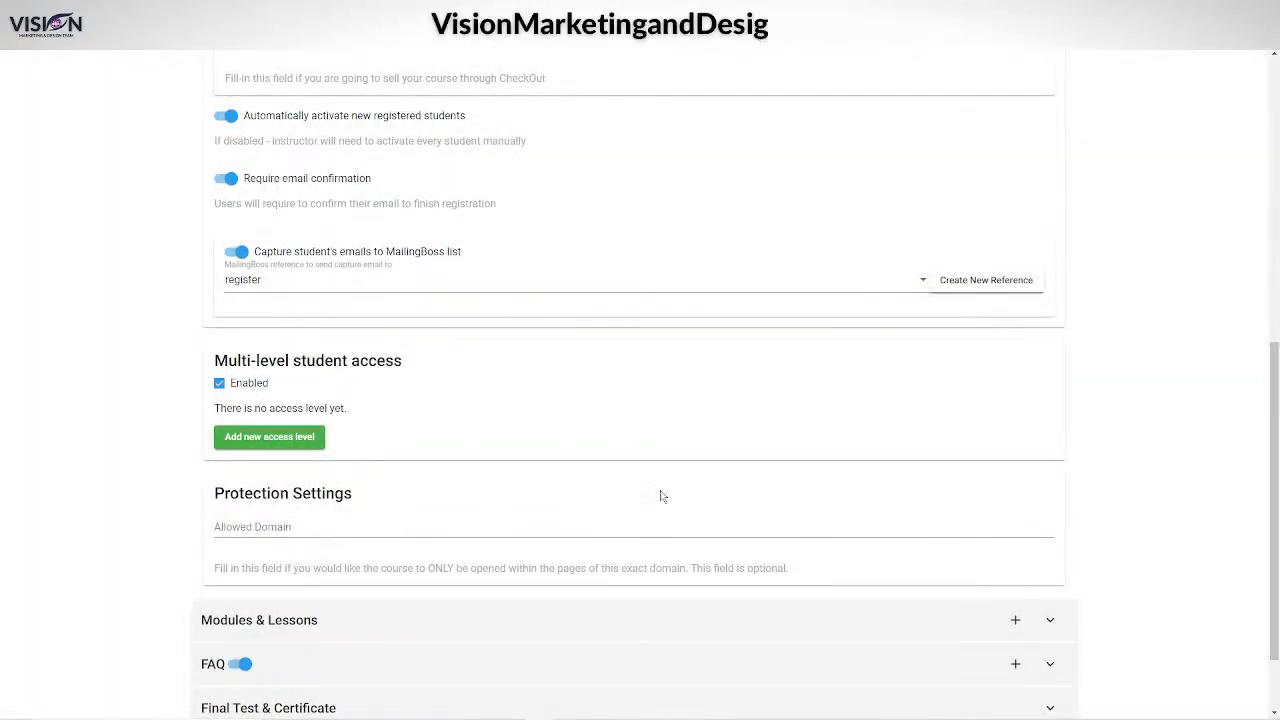
{"action": "scroll", "coordinate": [1176, 462], "scroll_direction": "down", "scroll_amount": 1}
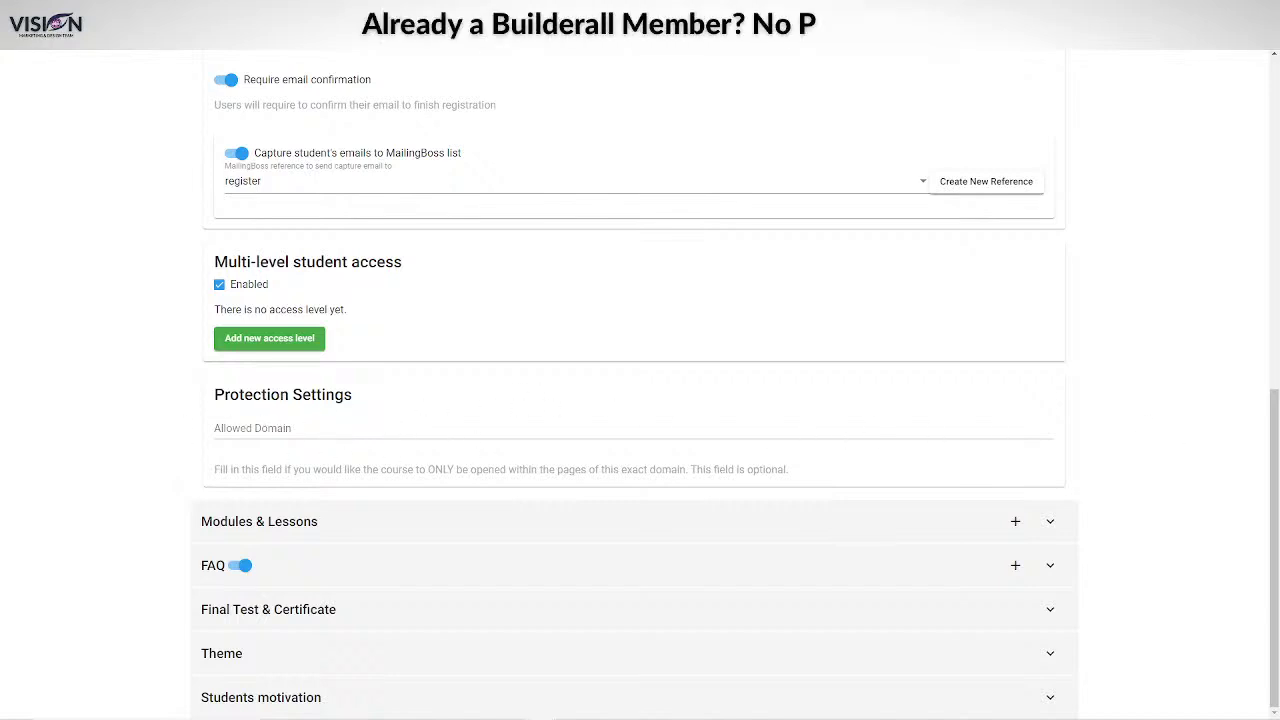
Under Modules & Lessons, add a module named 'Module 1' with 'Module 1' as its description.
{"action": "left_click", "coordinate": [1048, 522]}
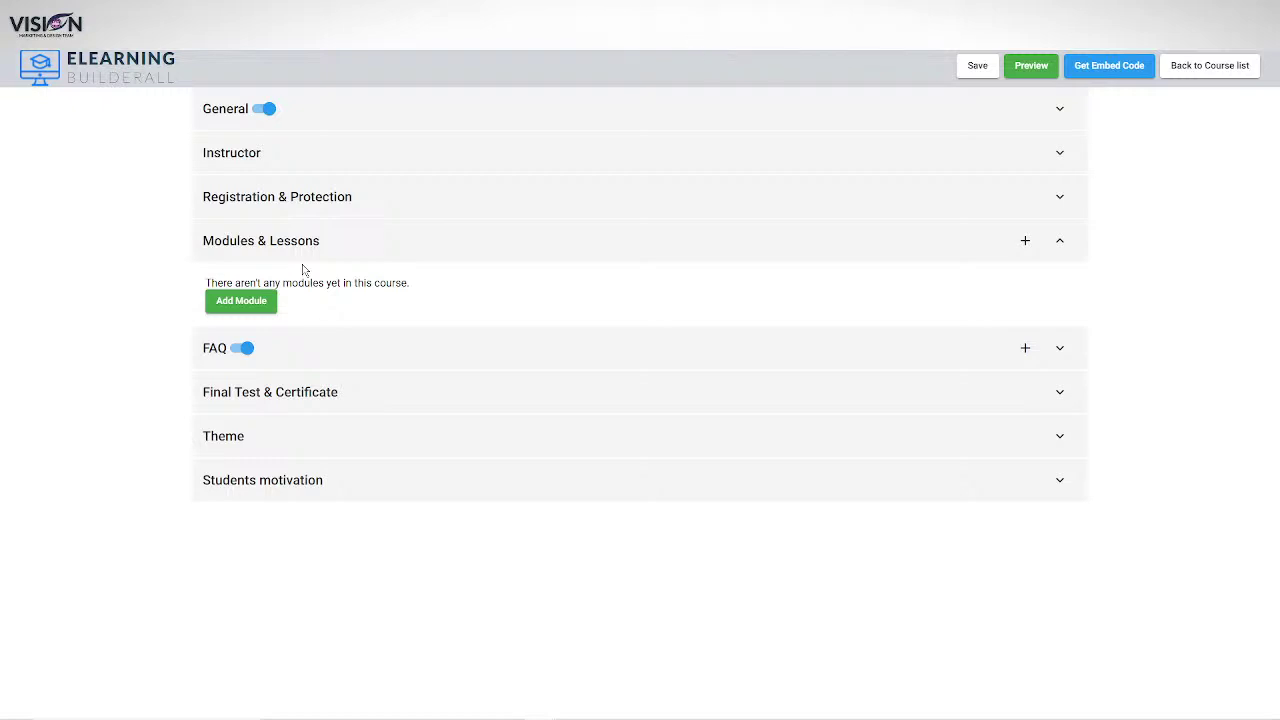
{"action": "left_click", "coordinate": [246, 302]}
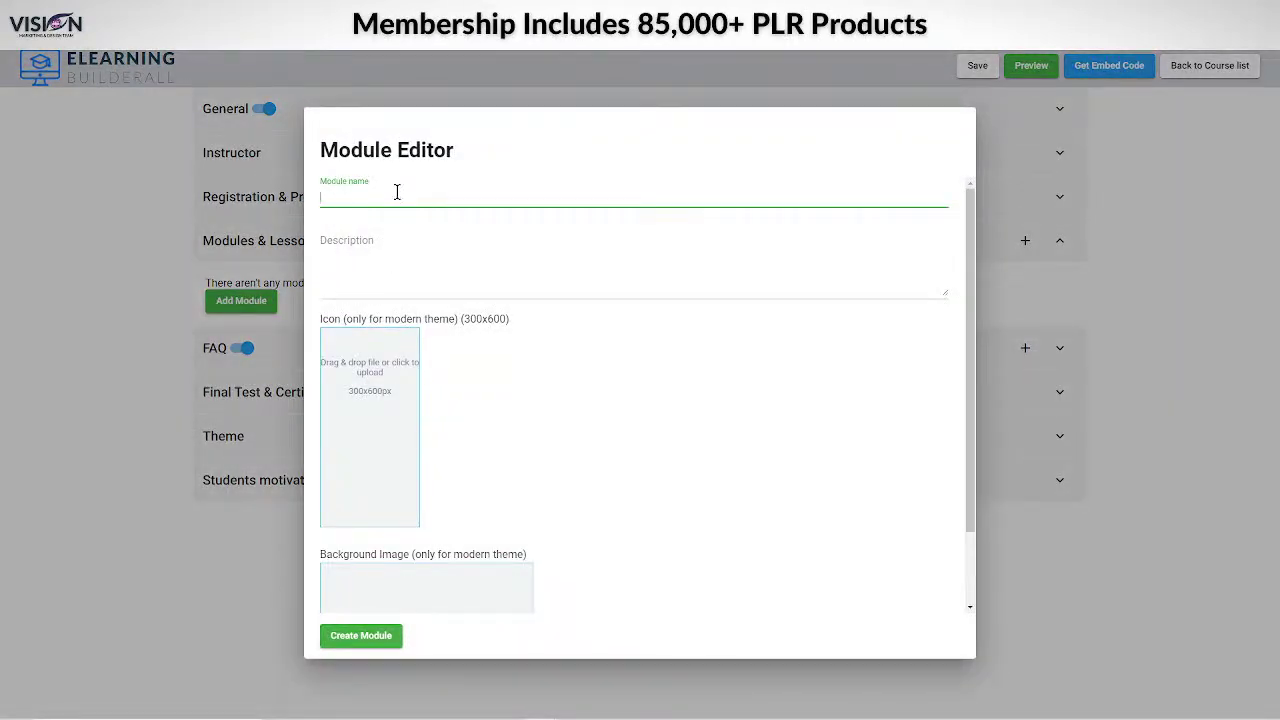
{"action": "type", "text": "Module"}
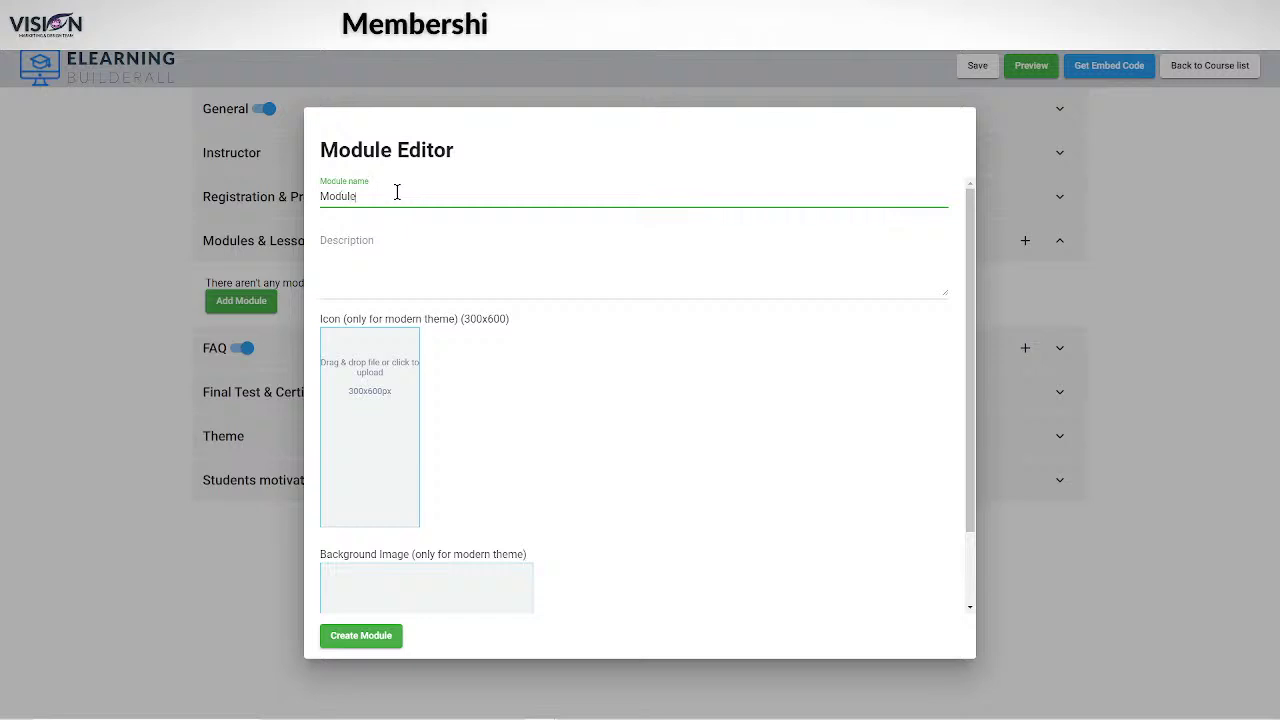
{"action": "type", "text": " 1"}
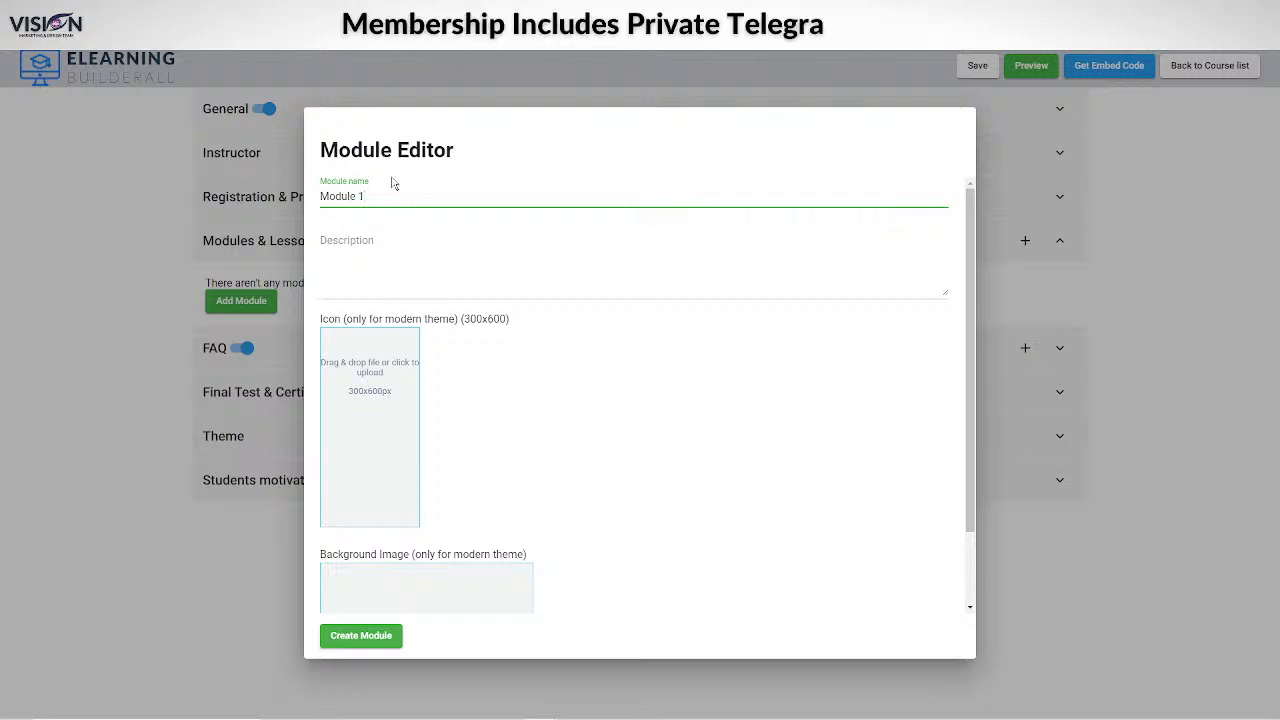
{"action": "left_click", "coordinate": [388, 192]}
{"action": "left_click_drag", "start_coordinate": [336, 195], "coordinate": [391, 197]}
{"action": "key", "text": "ctrl+c"}
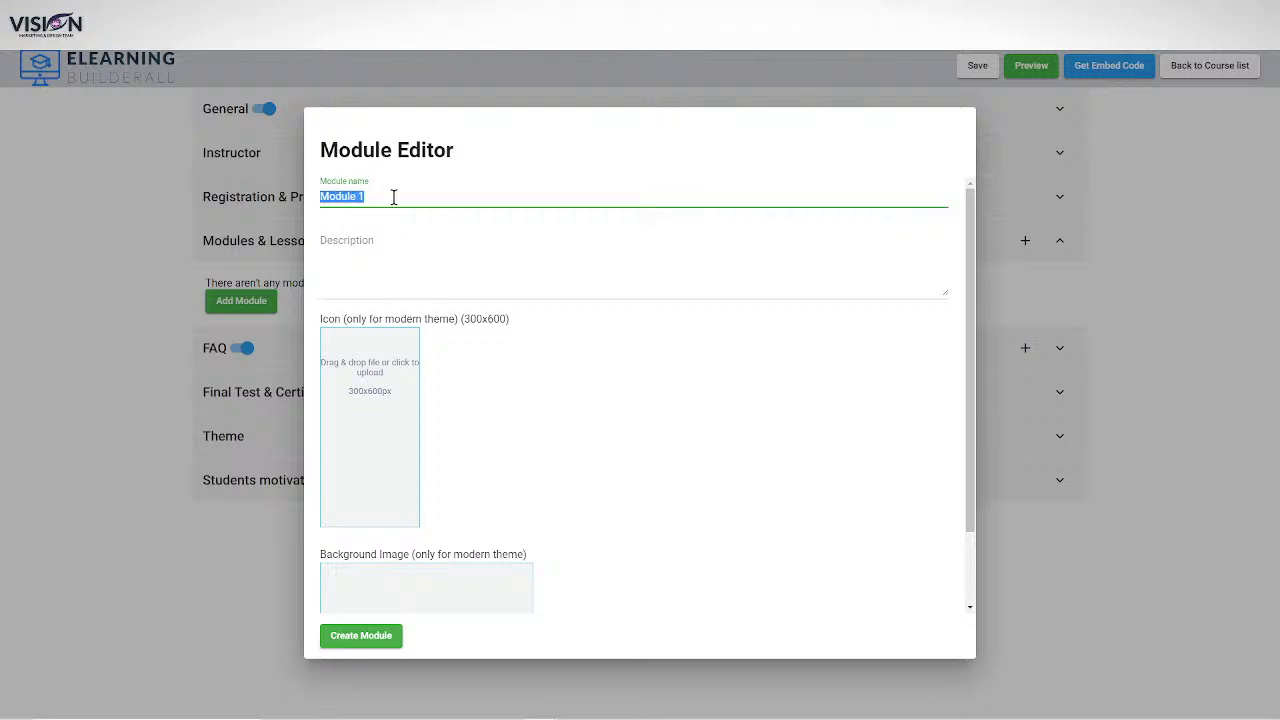
{"action": "left_click", "coordinate": [372, 277]}
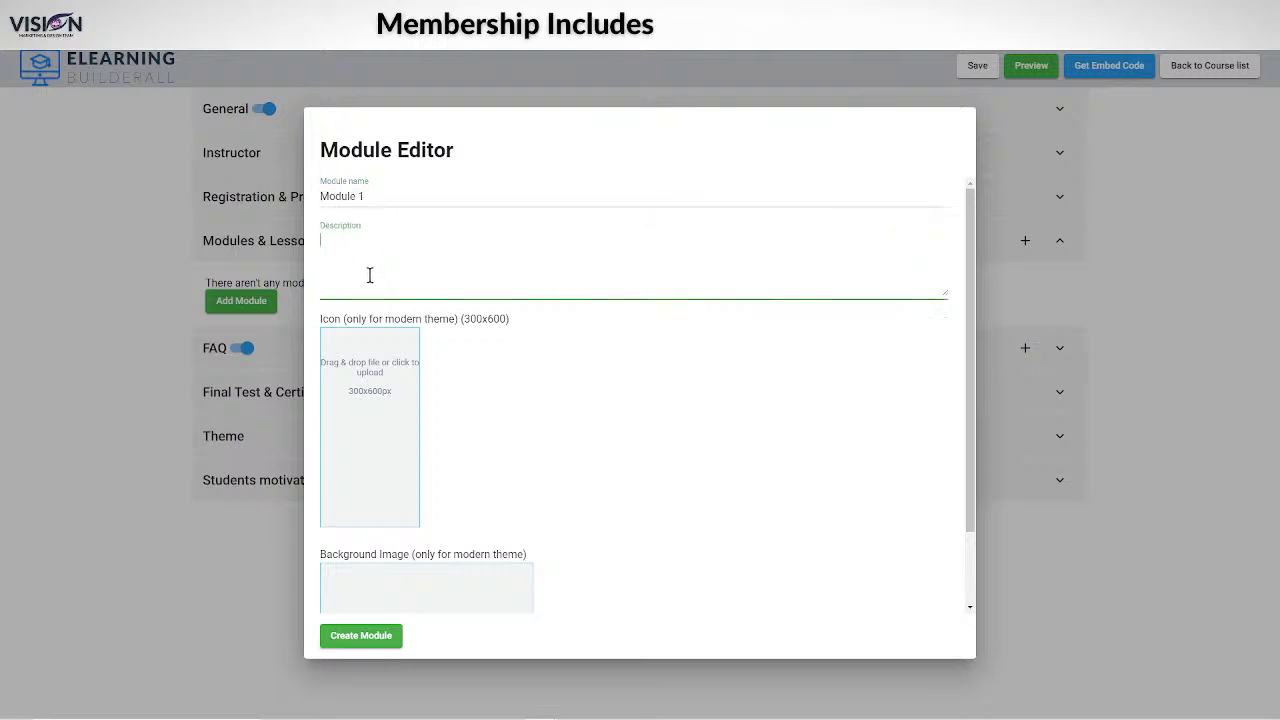
{"action": "key", "text": "ctrl+v"}
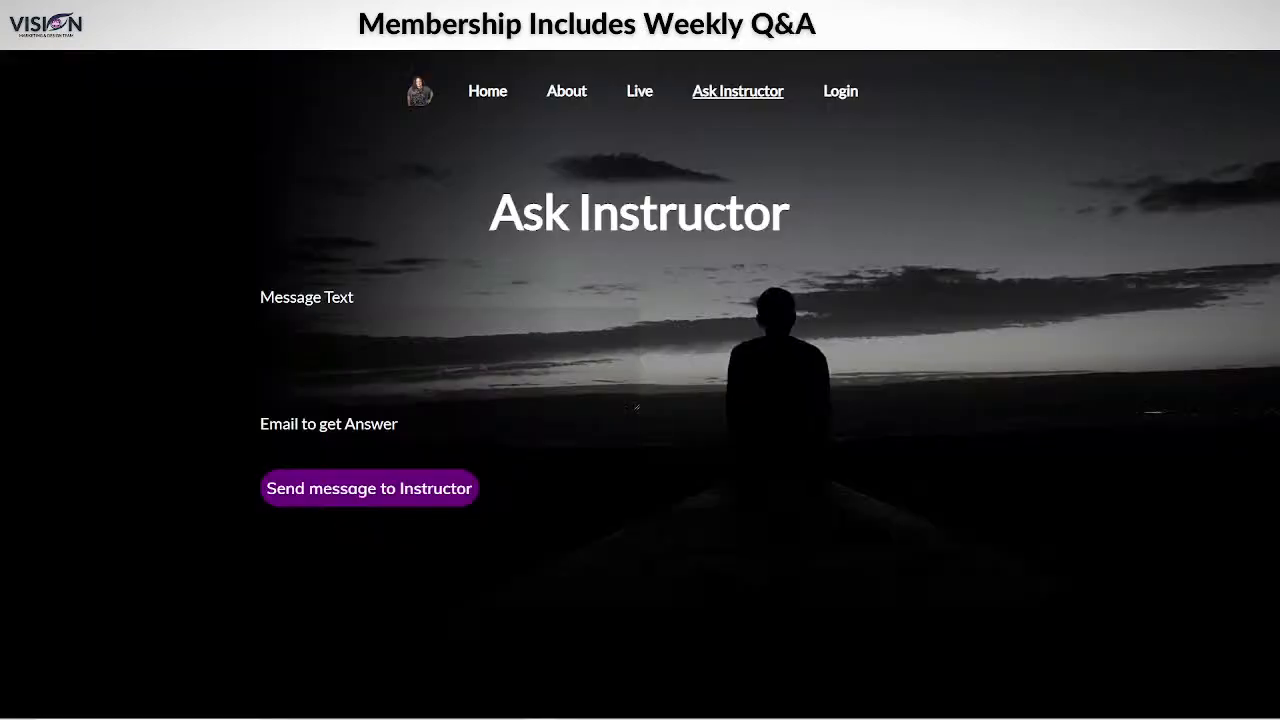
From the site's home page, open the Step 1 Create a Website module card and browse it.
{"action": "left_click", "coordinate": [491, 102]}
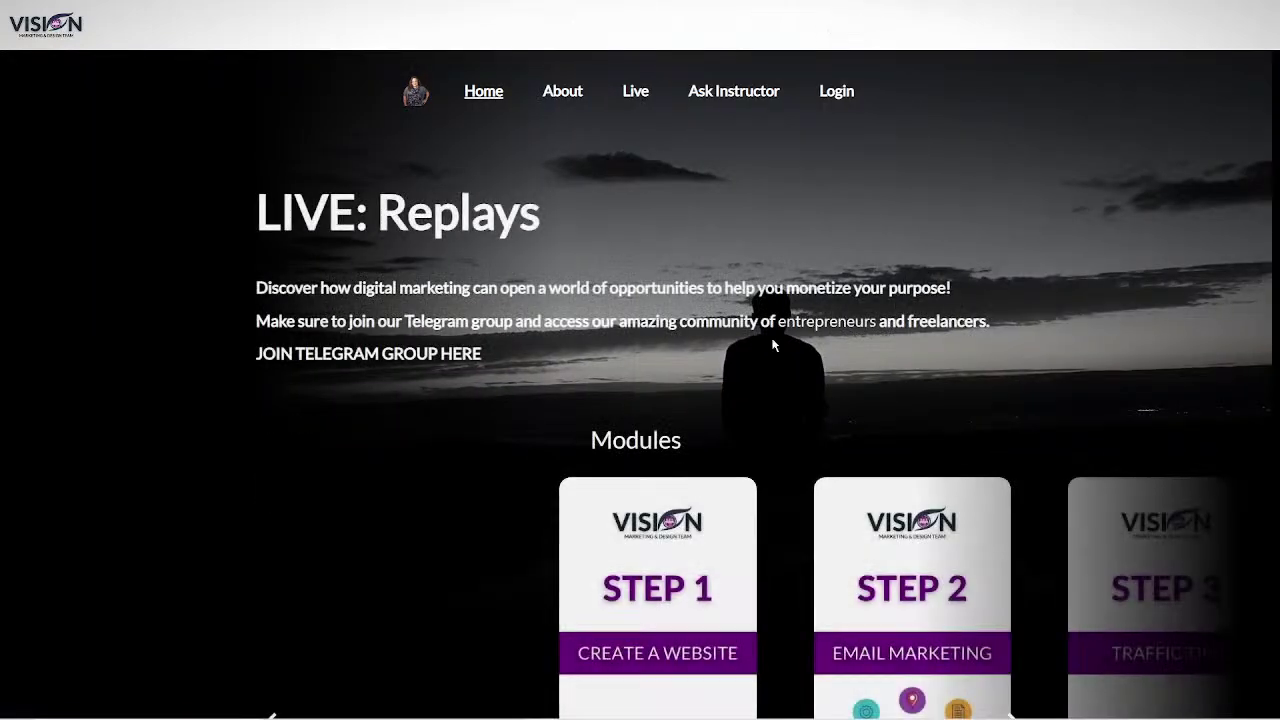
{"action": "scroll", "coordinate": [600, 440], "scroll_direction": "down", "scroll_amount": 5}
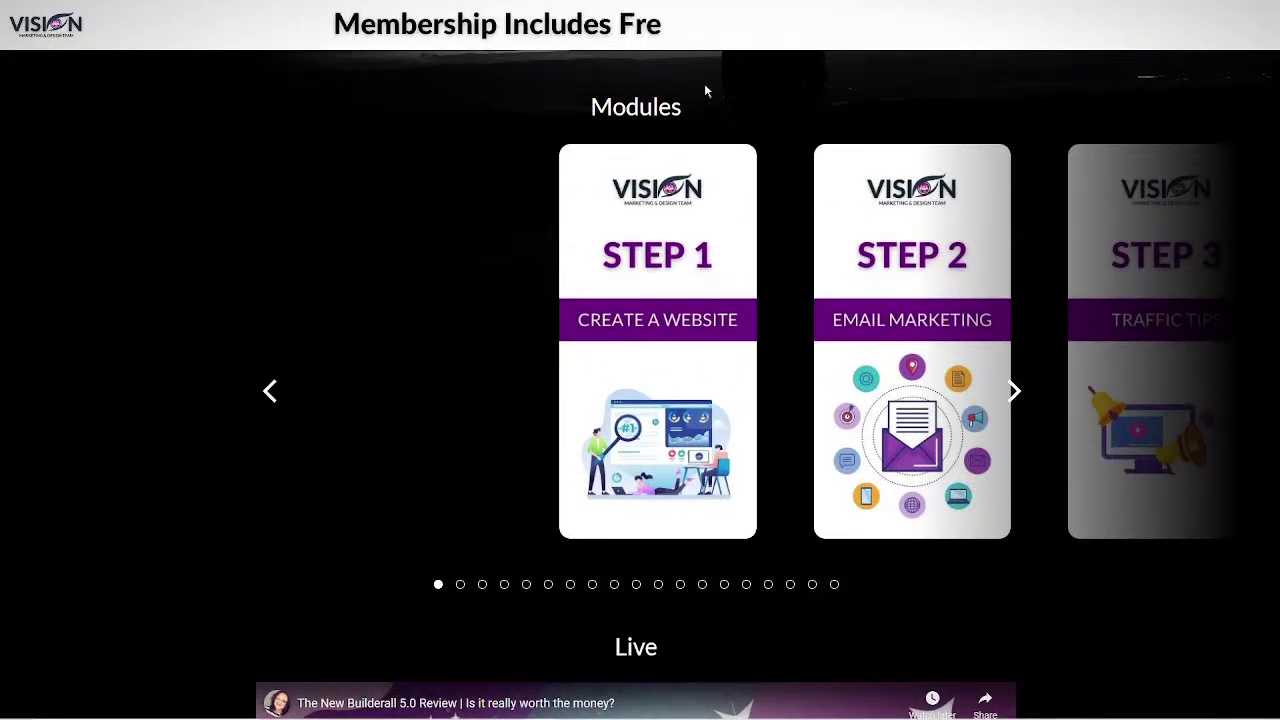
{"action": "left_click", "coordinate": [676, 373]}
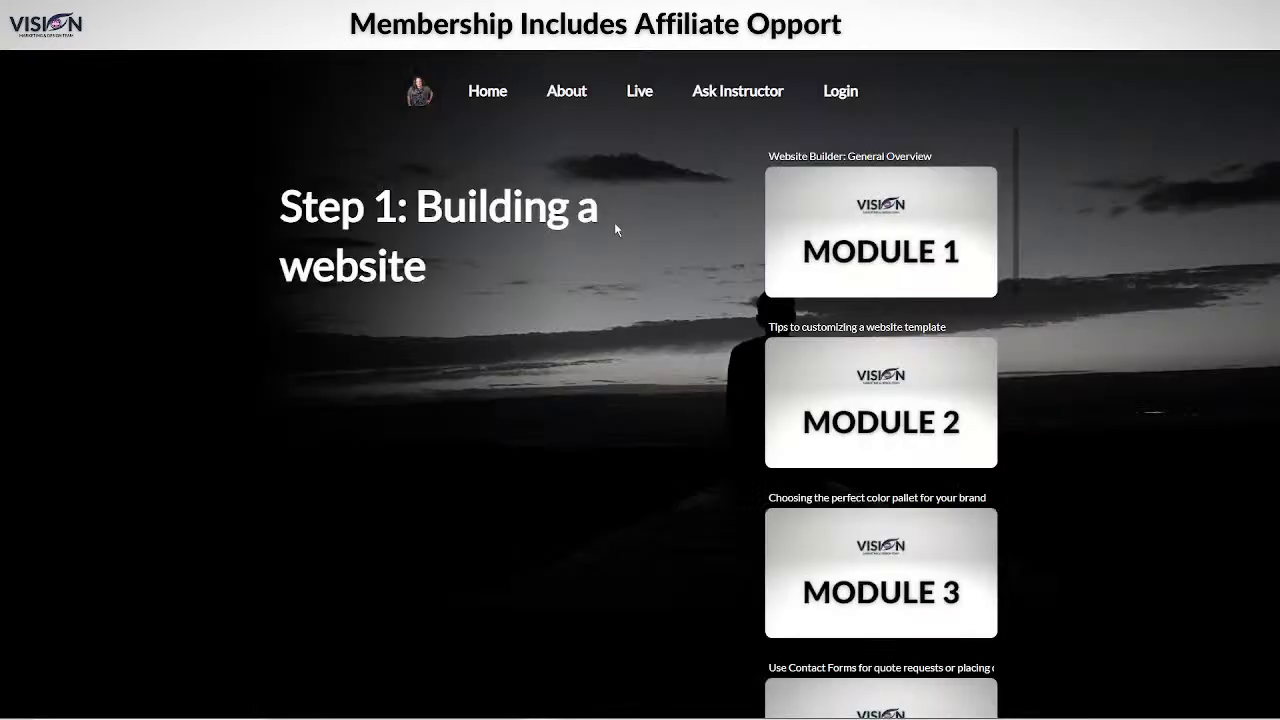
{"action": "mouse_move", "coordinate": [978, 190]}
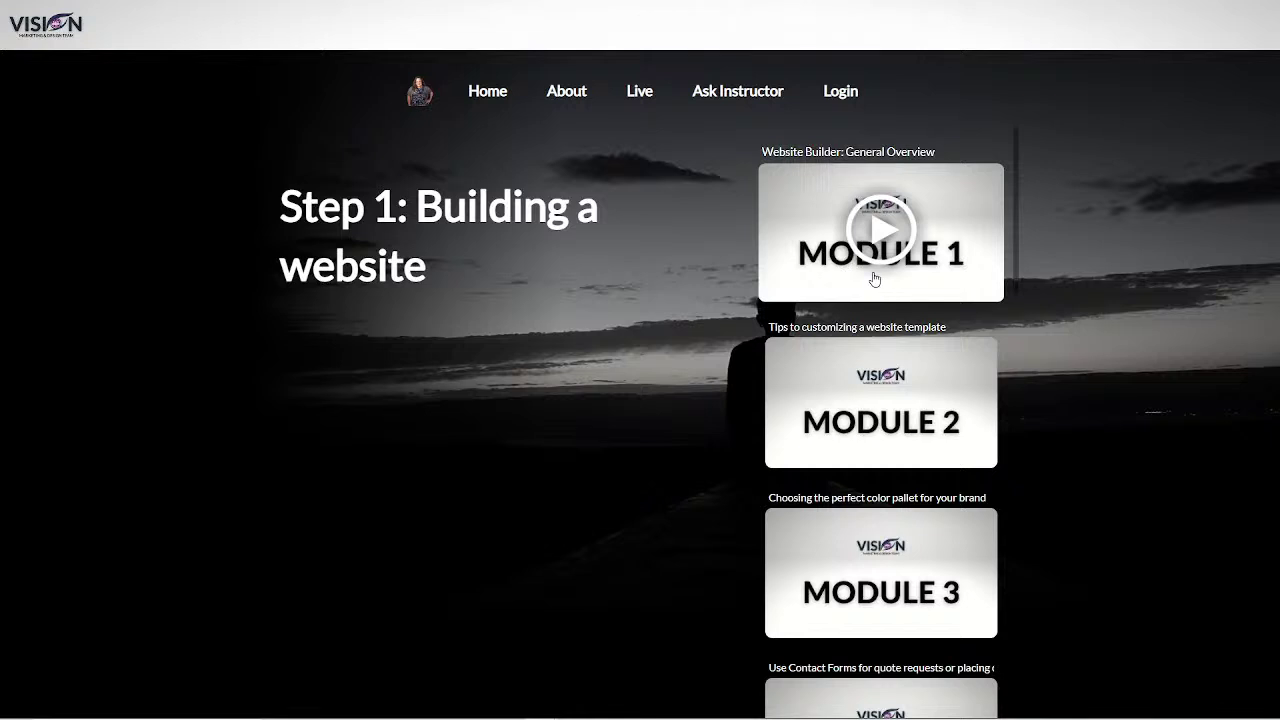
{"action": "scroll", "coordinate": [850, 300], "scroll_direction": "down", "scroll_amount": 1}
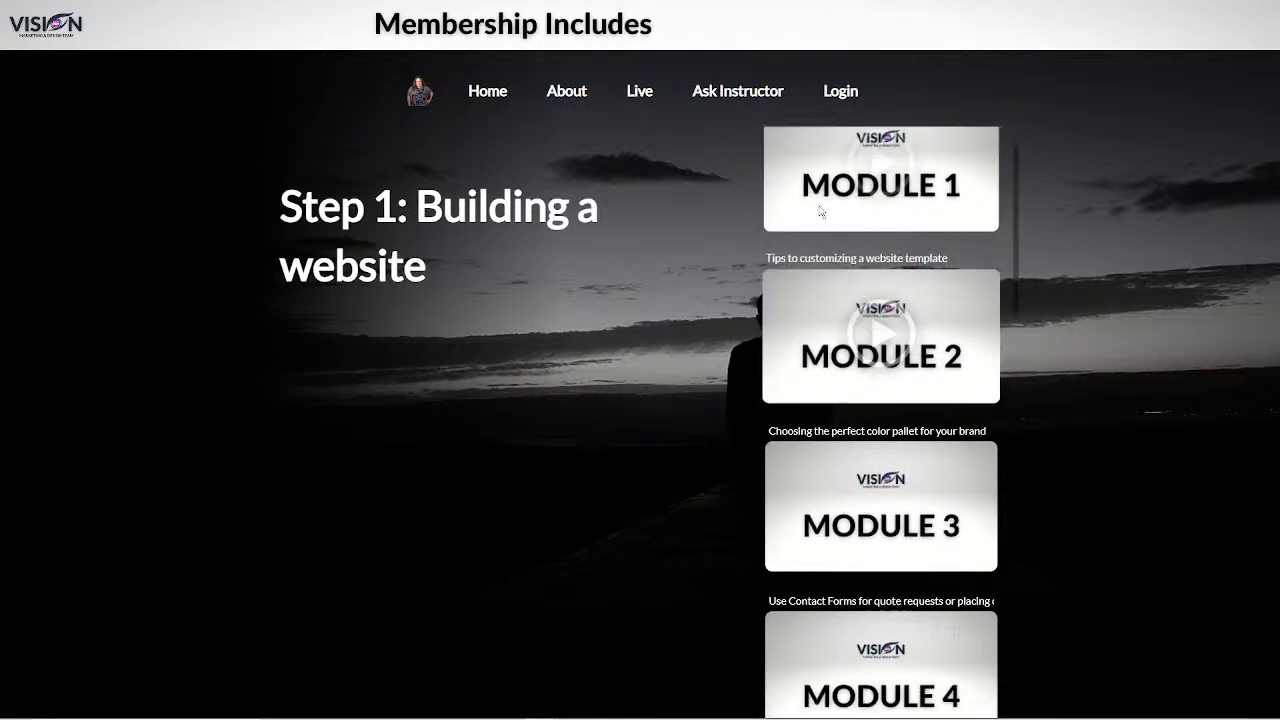
{"action": "scroll", "coordinate": [820, 211], "scroll_direction": "up", "scroll_amount": 1}
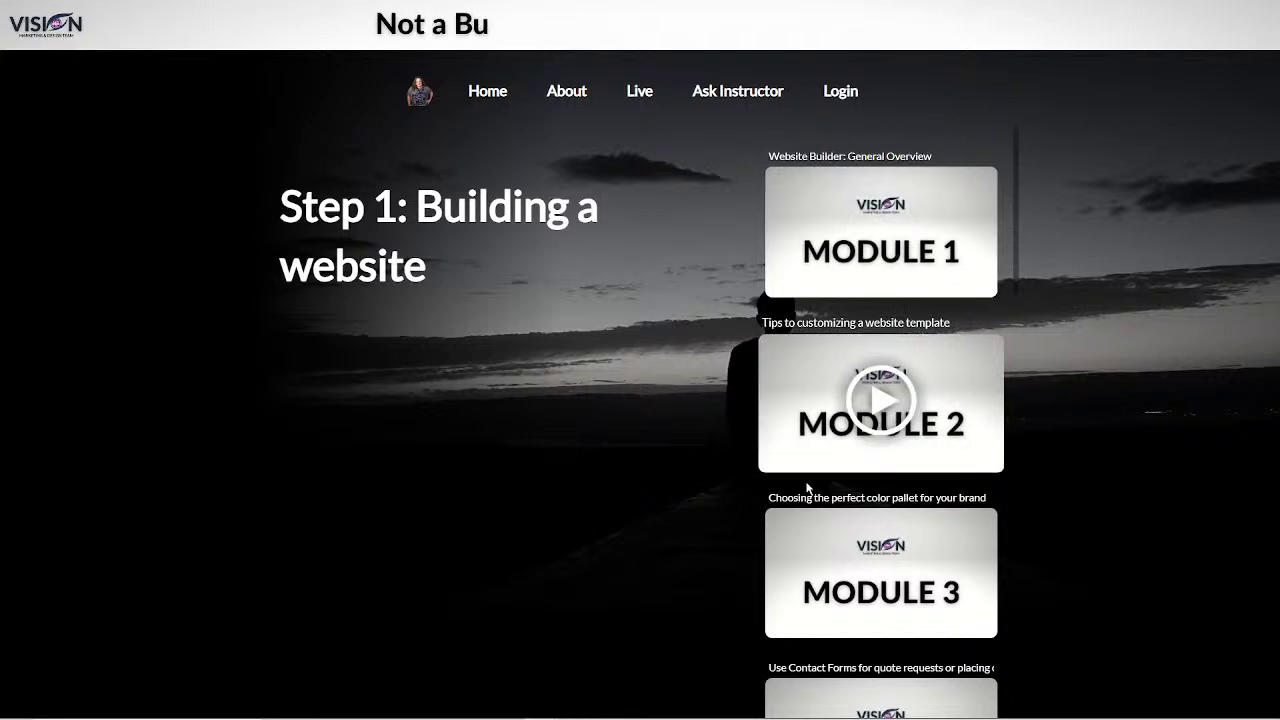
{"action": "scroll", "coordinate": [850, 560], "scroll_direction": "down", "scroll_amount": 2}
{"action": "scroll", "coordinate": [850, 600], "scroll_direction": "up", "scroll_amount": 2}
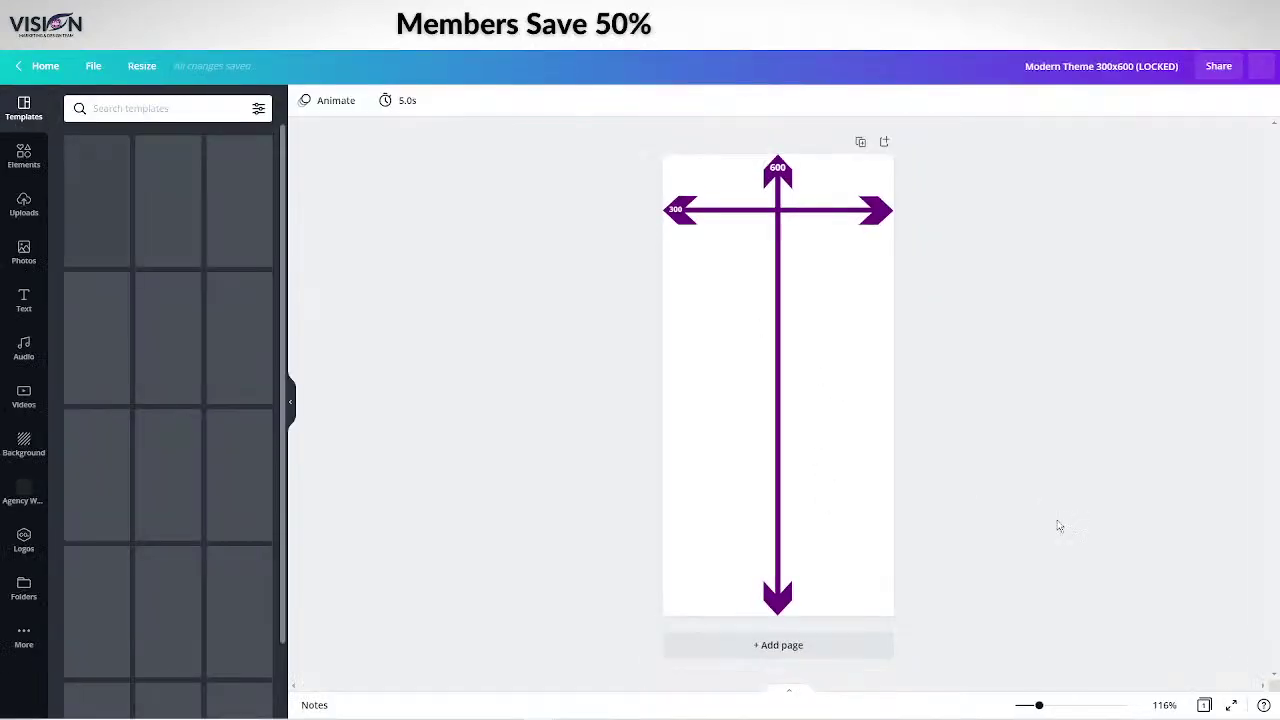
{"action": "left_click", "coordinate": [817, 654]}
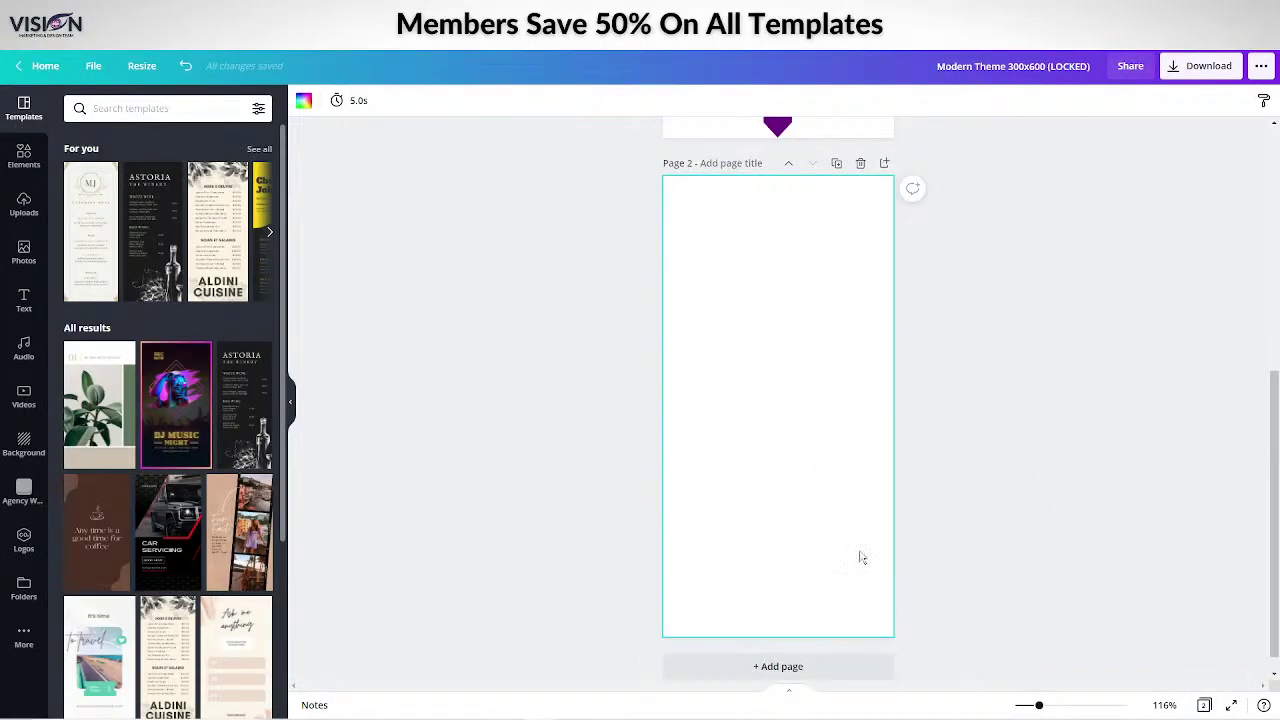
{"action": "left_click", "coordinate": [23, 155]}
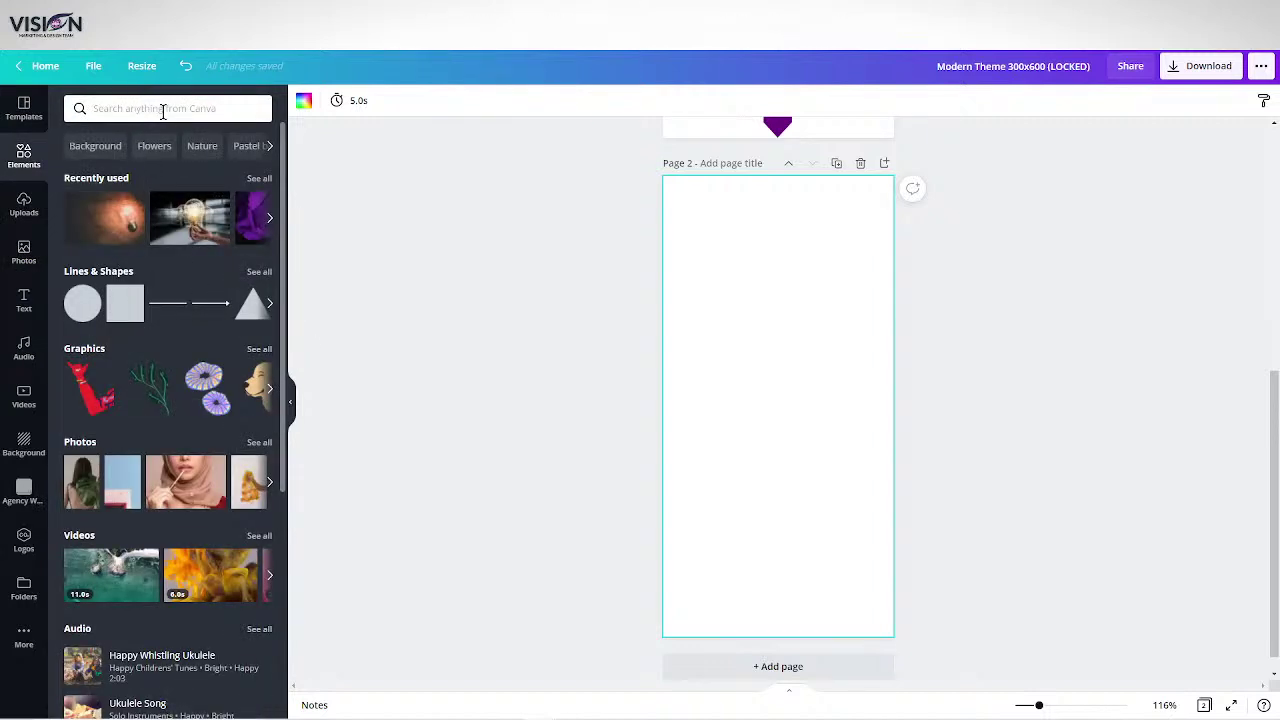
{"action": "left_click", "coordinate": [163, 110]}
{"action": "type", "text": "website"}
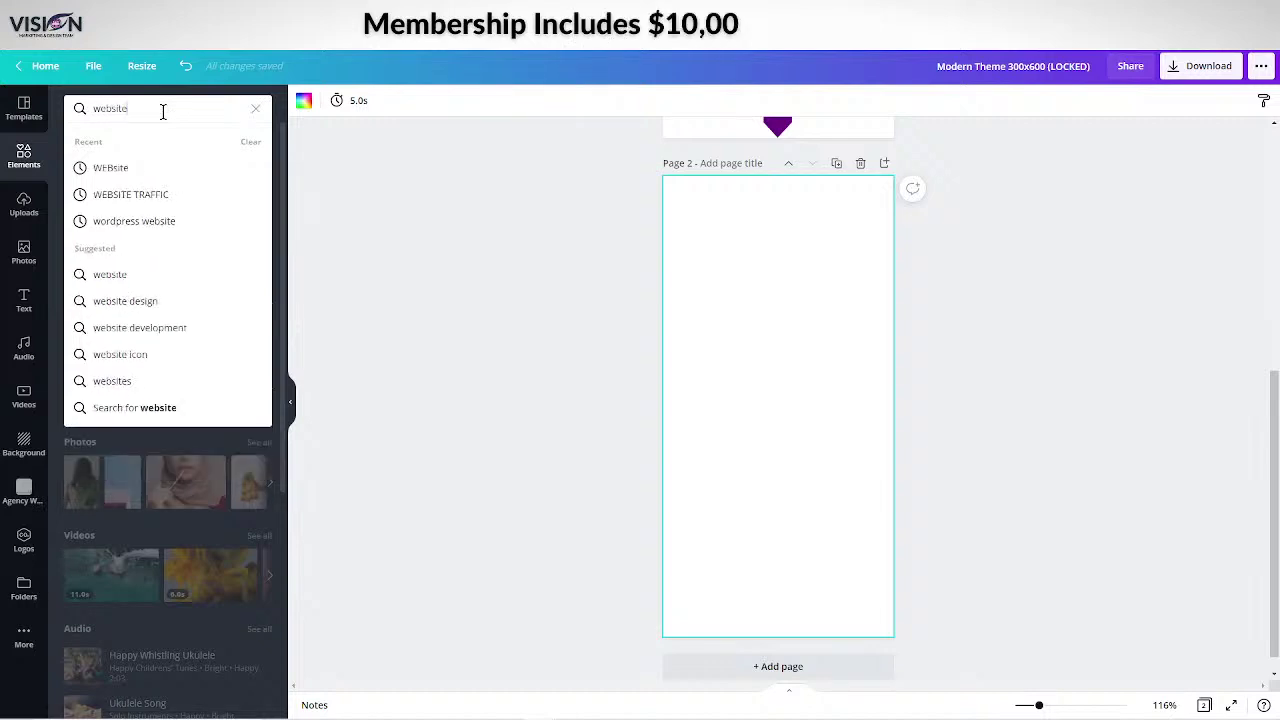
{"action": "key", "text": "Return"}
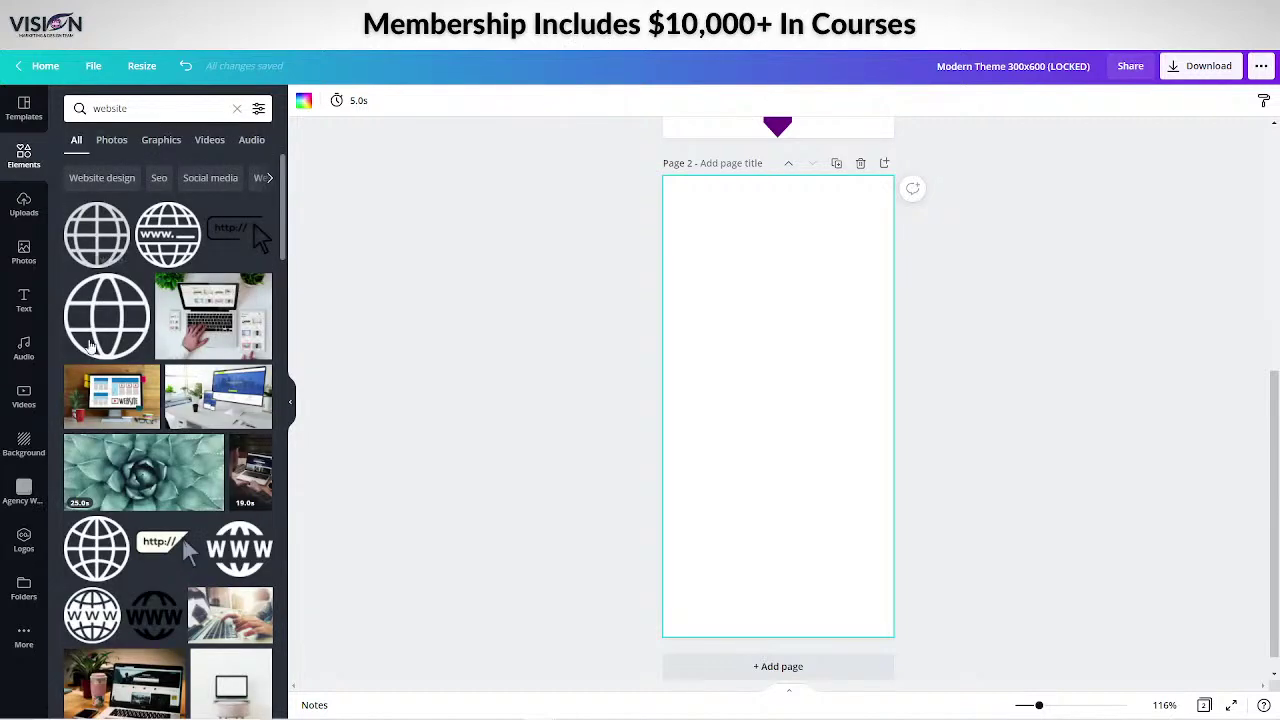
{"action": "left_click", "coordinate": [229, 234]}
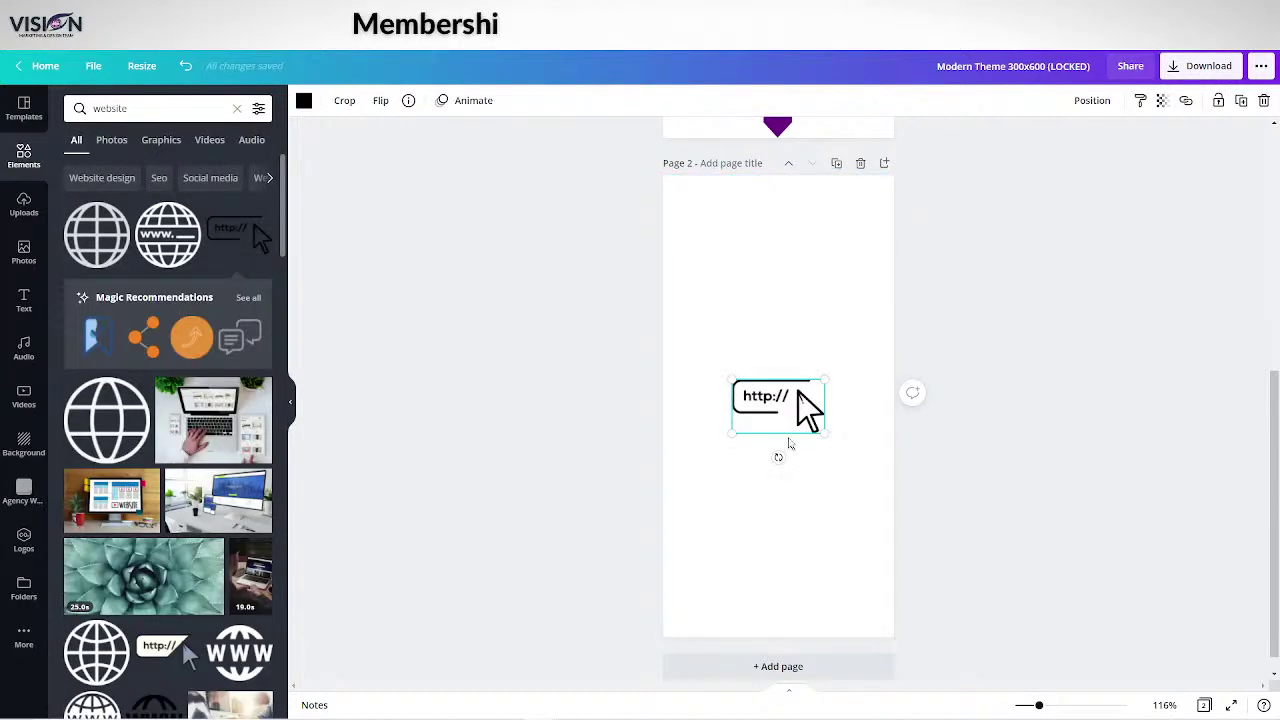
{"action": "left_click_drag", "start_coordinate": [789, 443], "coordinate": [911, 600]}
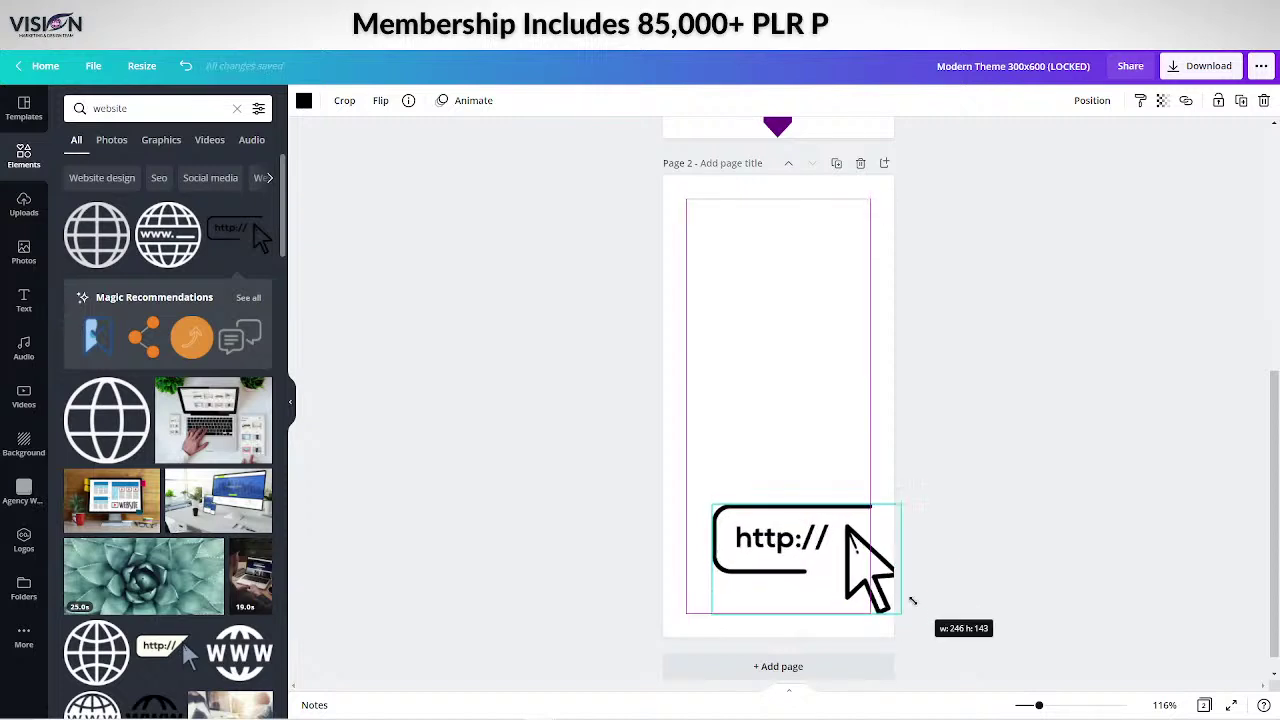
{"action": "left_click_drag", "start_coordinate": [800, 560], "coordinate": [778, 544]}
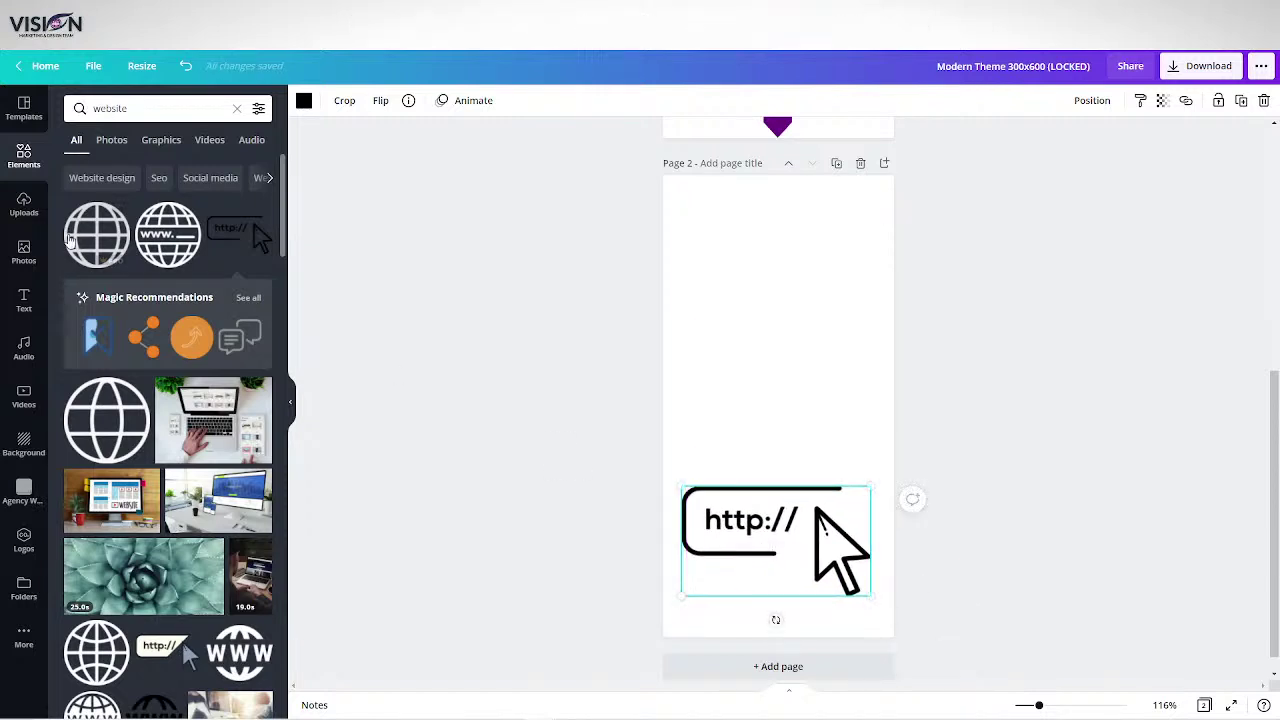
{"action": "left_click", "coordinate": [33, 307]}
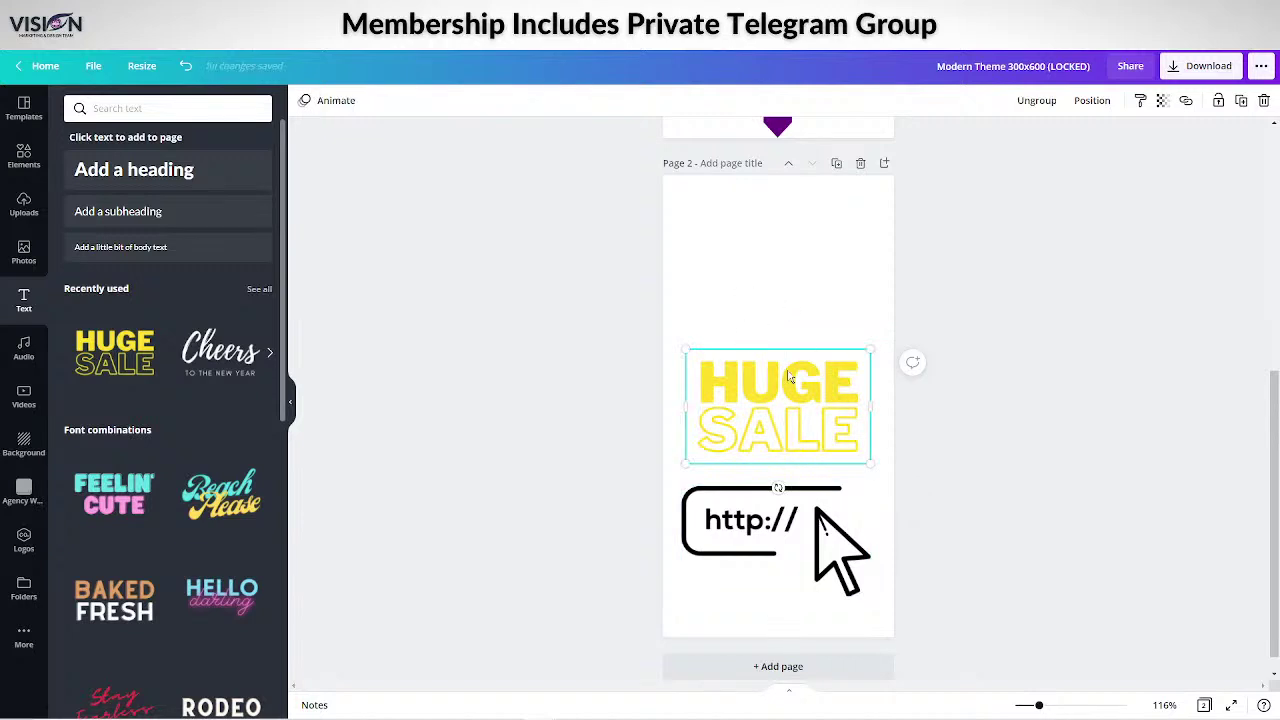
Add the yellow HUGE SALE text combination to page 2 and change HUGE to MODULE.
{"action": "left_click", "coordinate": [790, 378]}
{"action": "left_click_drag", "start_coordinate": [703, 384], "coordinate": [862, 382]}
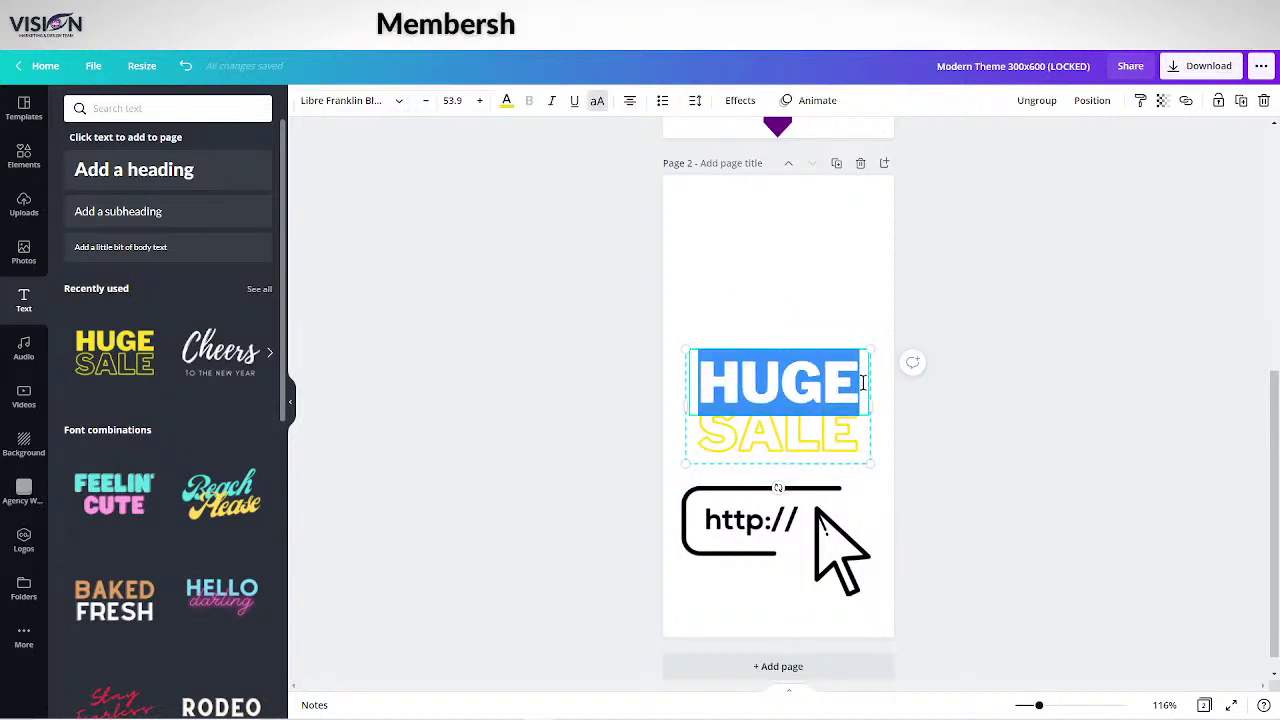
{"action": "type", "text": "MODULE"}
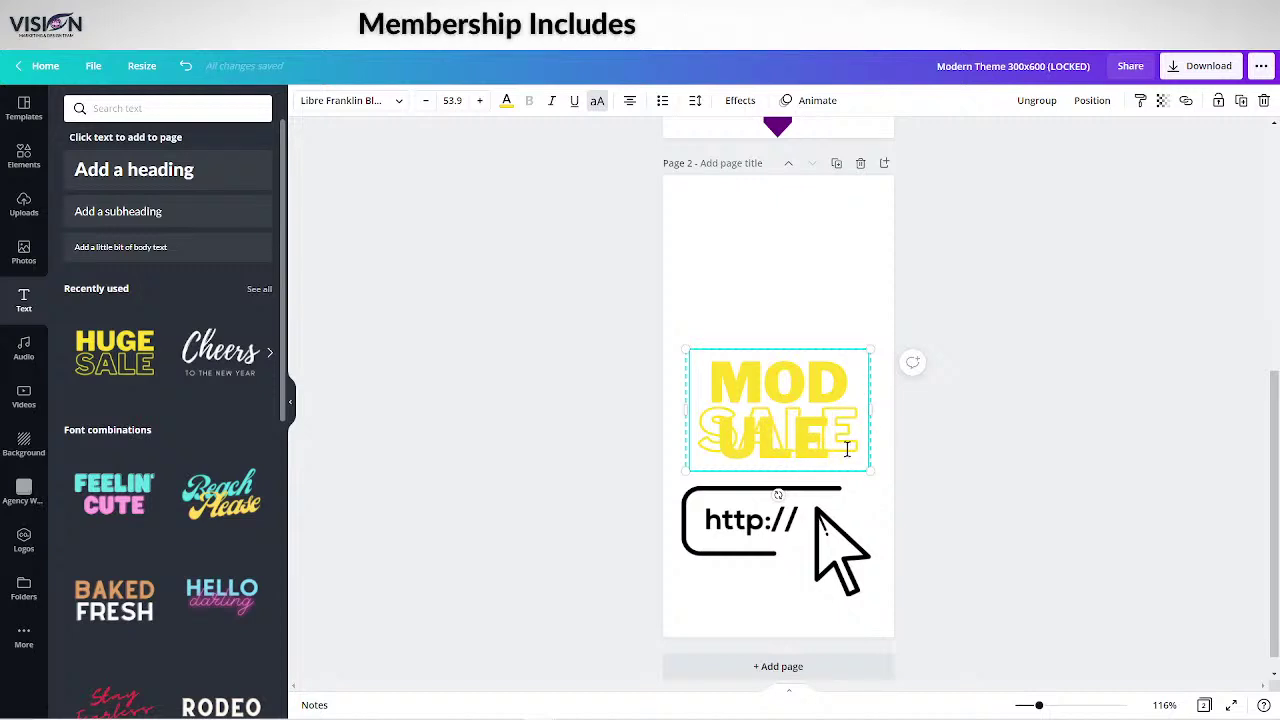
{"action": "left_click_drag", "start_coordinate": [862, 441], "coordinate": [652, 471]}
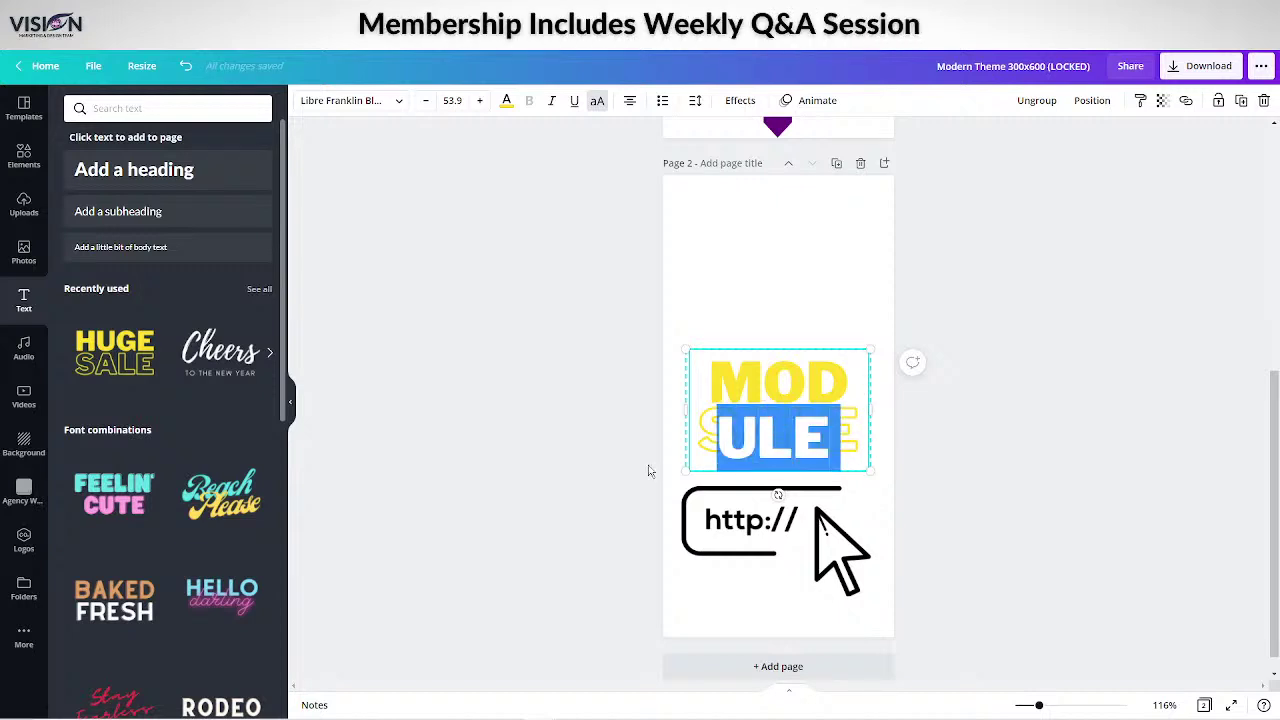
{"action": "type", "text": "1"}
{"action": "key", "text": "BackSpace"}
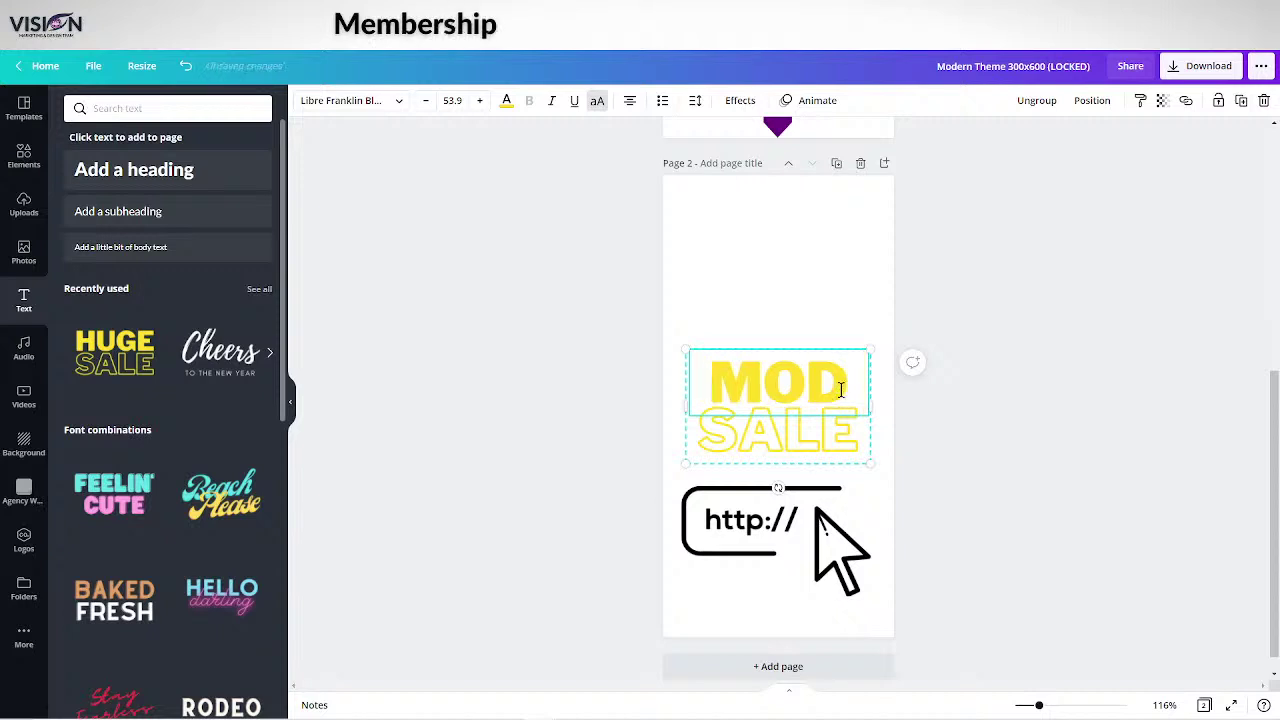
{"action": "type", "text": "ULE"}
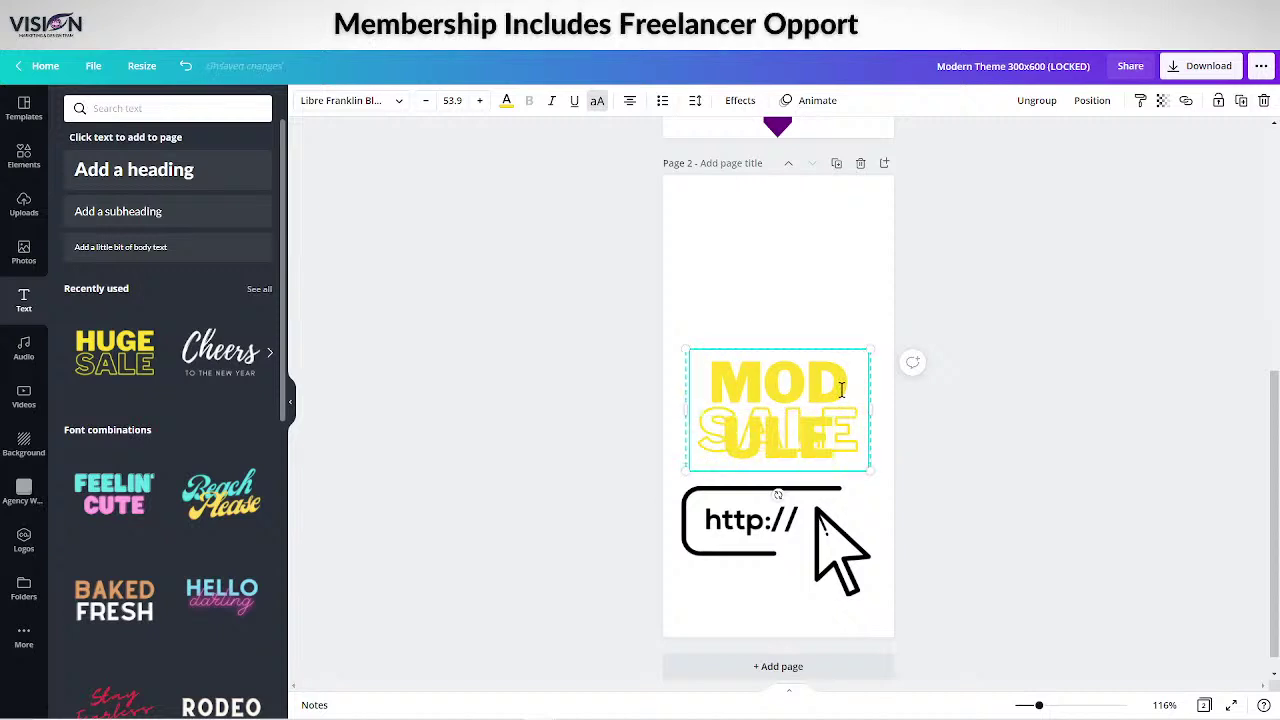
{"action": "left_click", "coordinate": [902, 490]}
{"action": "left_click", "coordinate": [746, 384]}
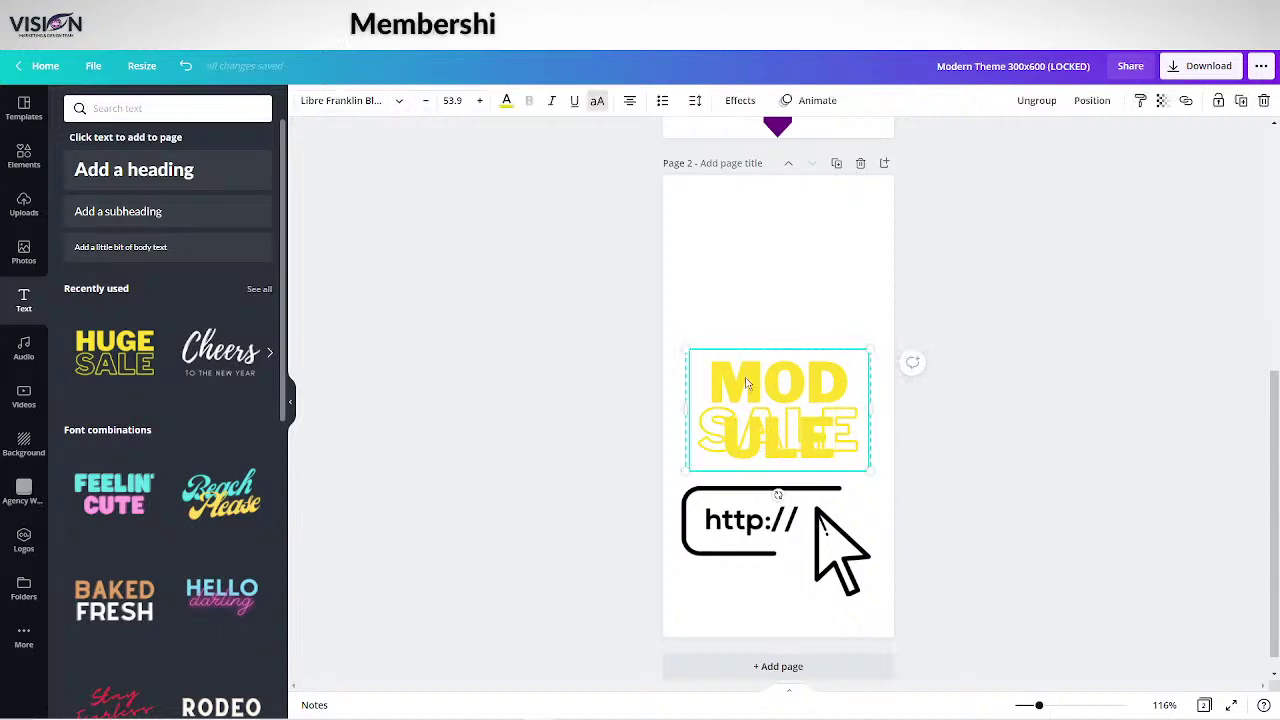
Shrink the title so MODULE fits one line, change SALE to ONE, and move it up.
{"action": "left_click", "coordinate": [426, 101]}
{"action": "left_click", "coordinate": [426, 101]}
{"action": "left_click", "coordinate": [426, 101]}
{"action": "left_click", "coordinate": [426, 101]}
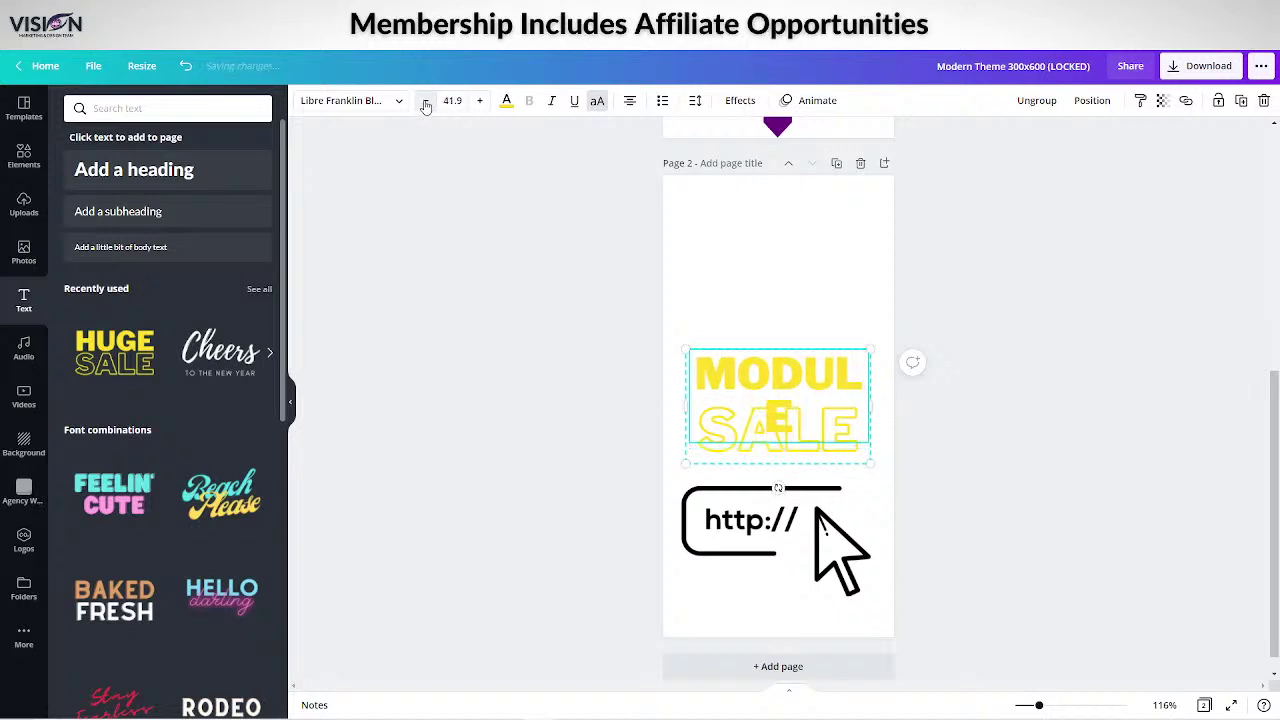
{"action": "left_click", "coordinate": [426, 101]}
{"action": "left_click", "coordinate": [426, 101]}
{"action": "left_click", "coordinate": [710, 430]}
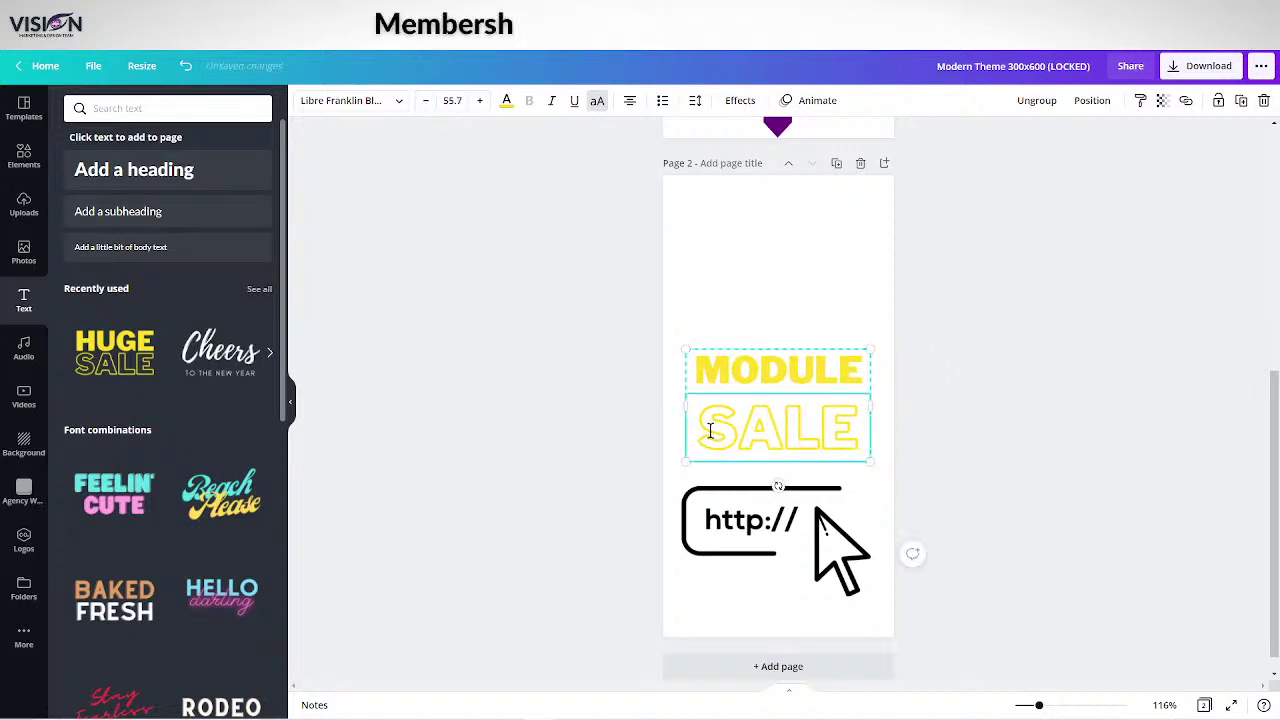
{"action": "double_click", "coordinate": [722, 430]}
{"action": "type", "text": "ONE"}
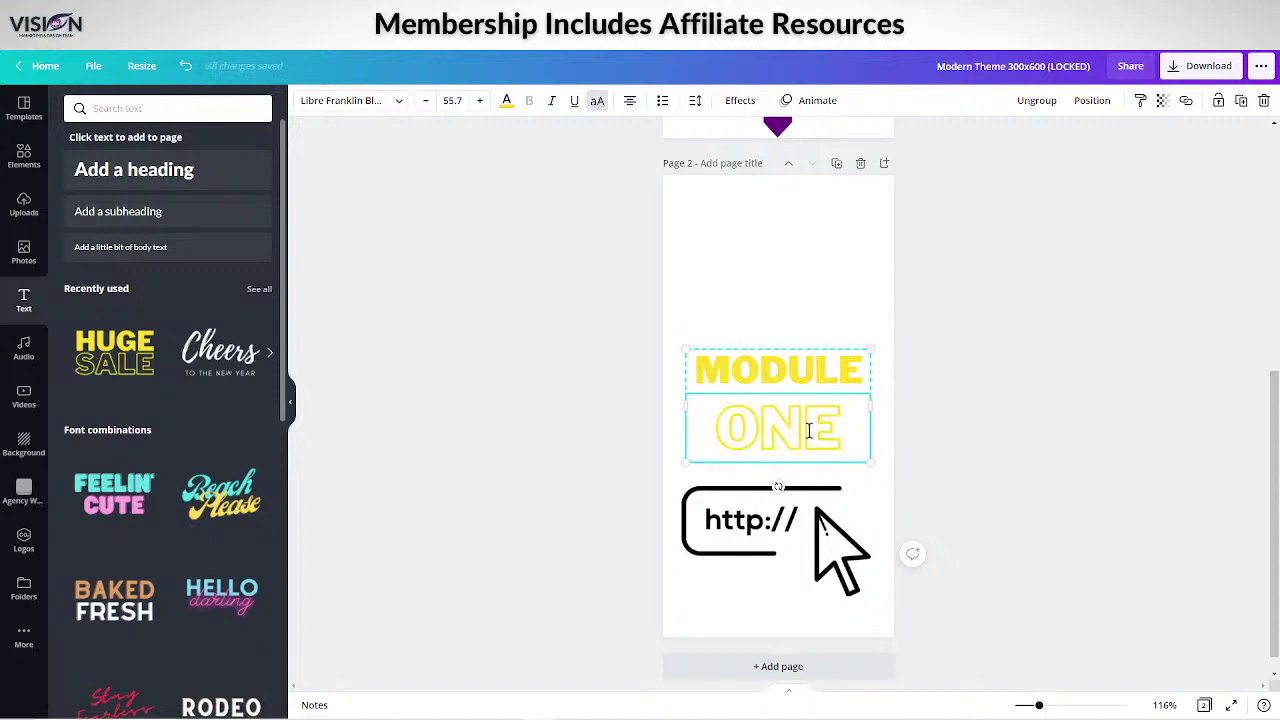
{"action": "left_click", "coordinate": [797, 280]}
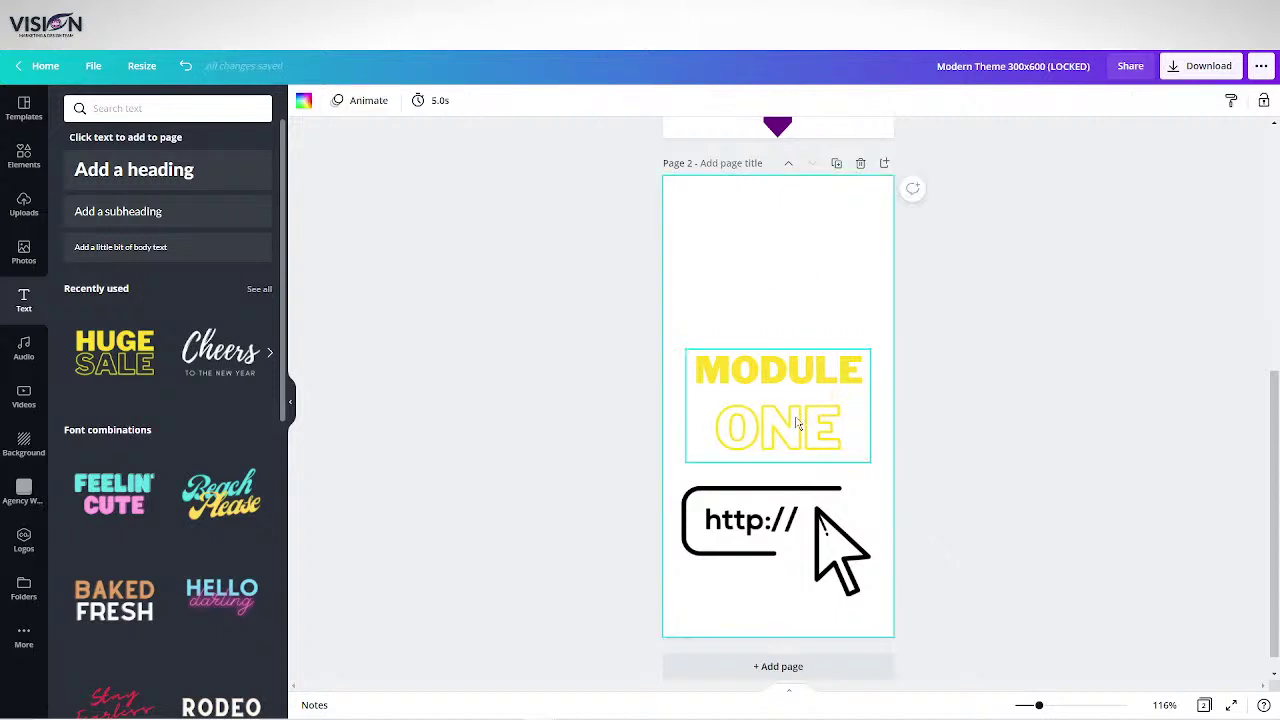
{"action": "left_click_drag", "start_coordinate": [797, 420], "coordinate": [793, 289]}
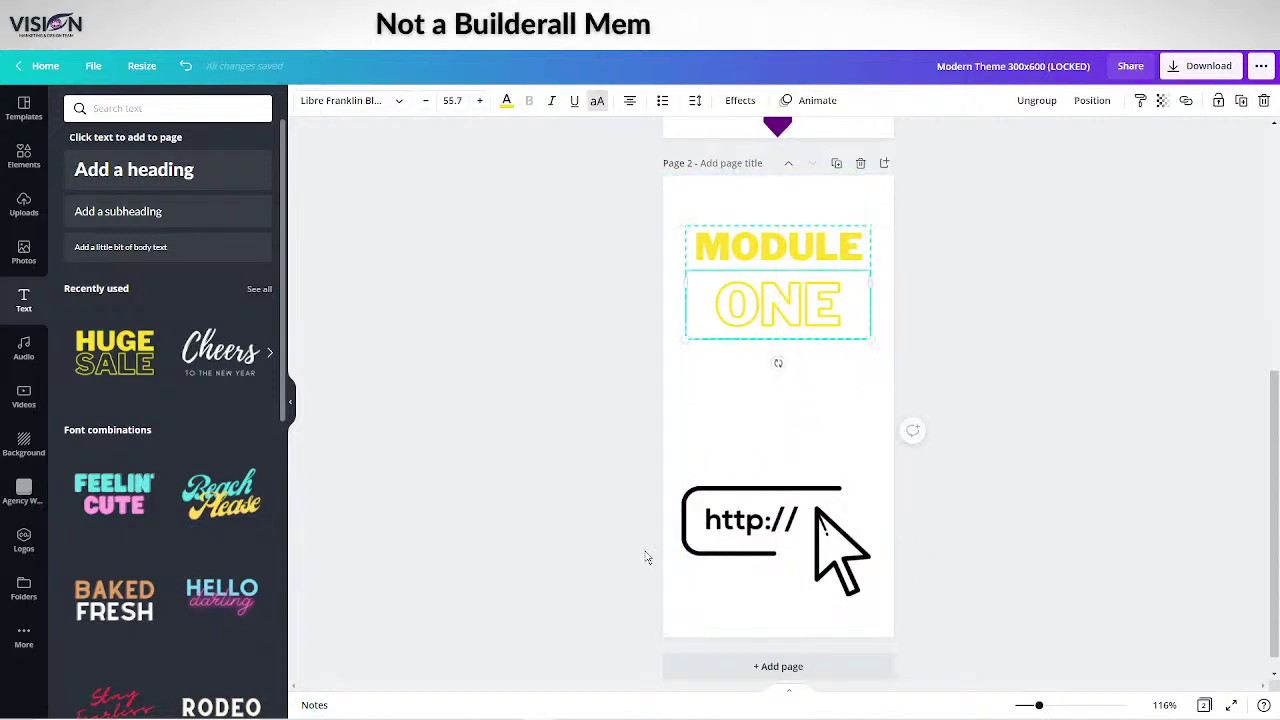
{"action": "left_click", "coordinate": [494, 526]}
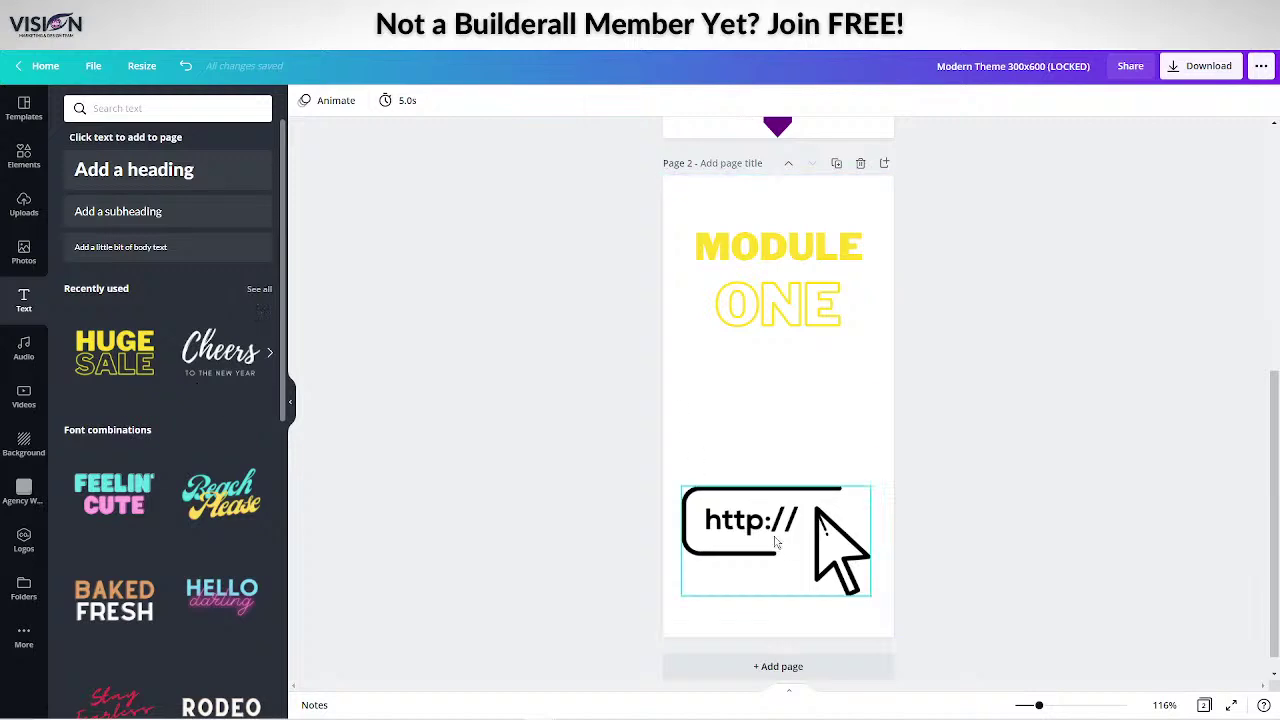
{"action": "left_click", "coordinate": [22, 210]}
{"action": "scroll", "coordinate": [188, 390], "scroll_direction": "down", "scroll_amount": 10}
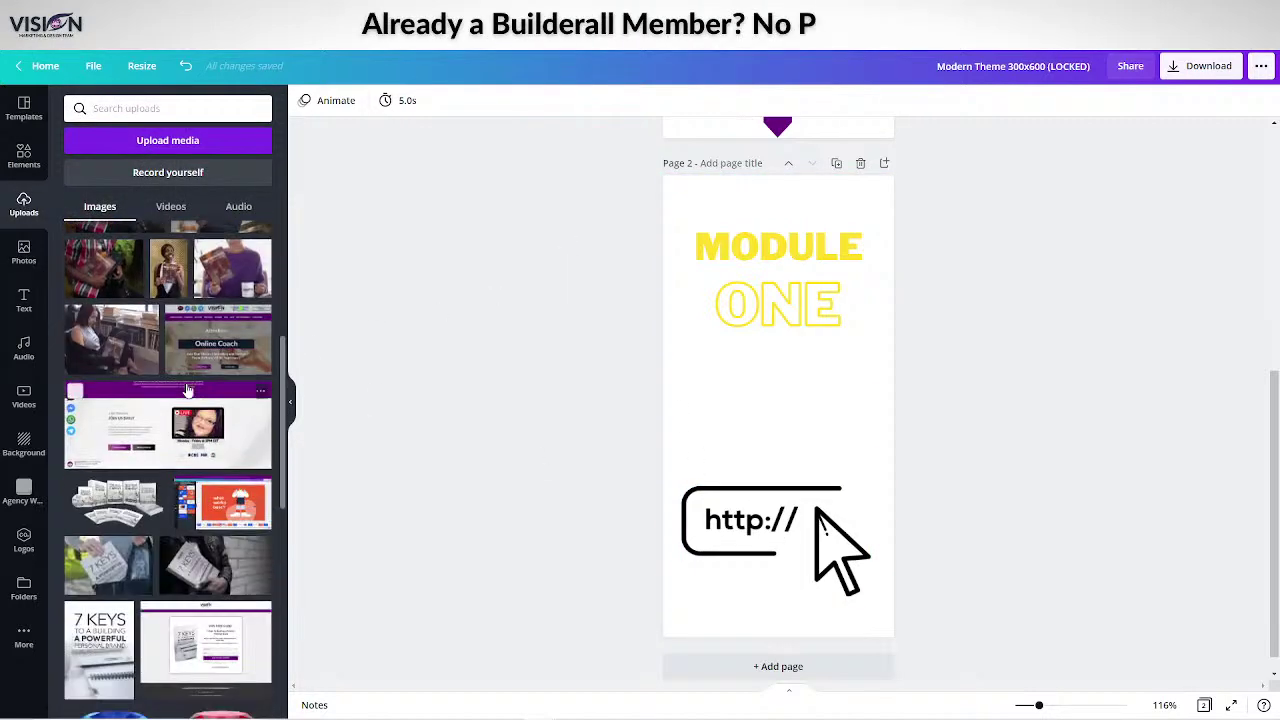
{"action": "scroll", "coordinate": [188, 390], "scroll_direction": "down", "scroll_amount": 10}
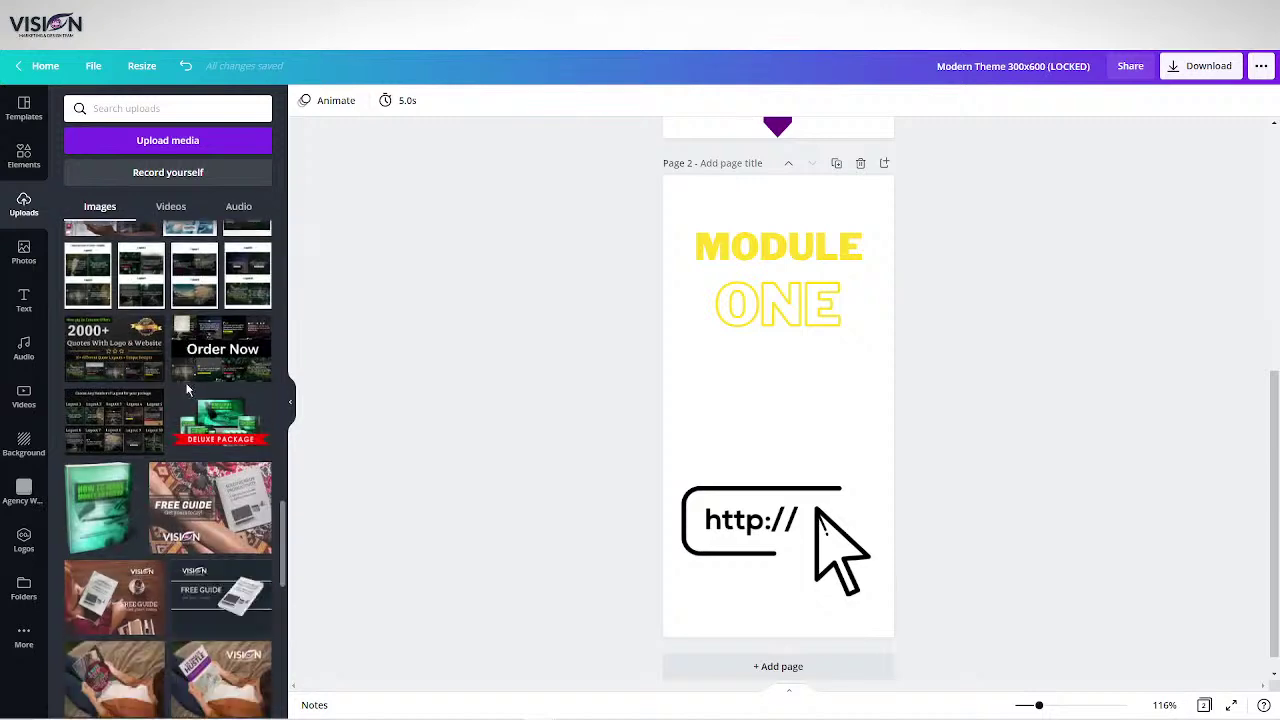
{"action": "scroll", "coordinate": [188, 390], "scroll_direction": "down", "scroll_amount": 10}
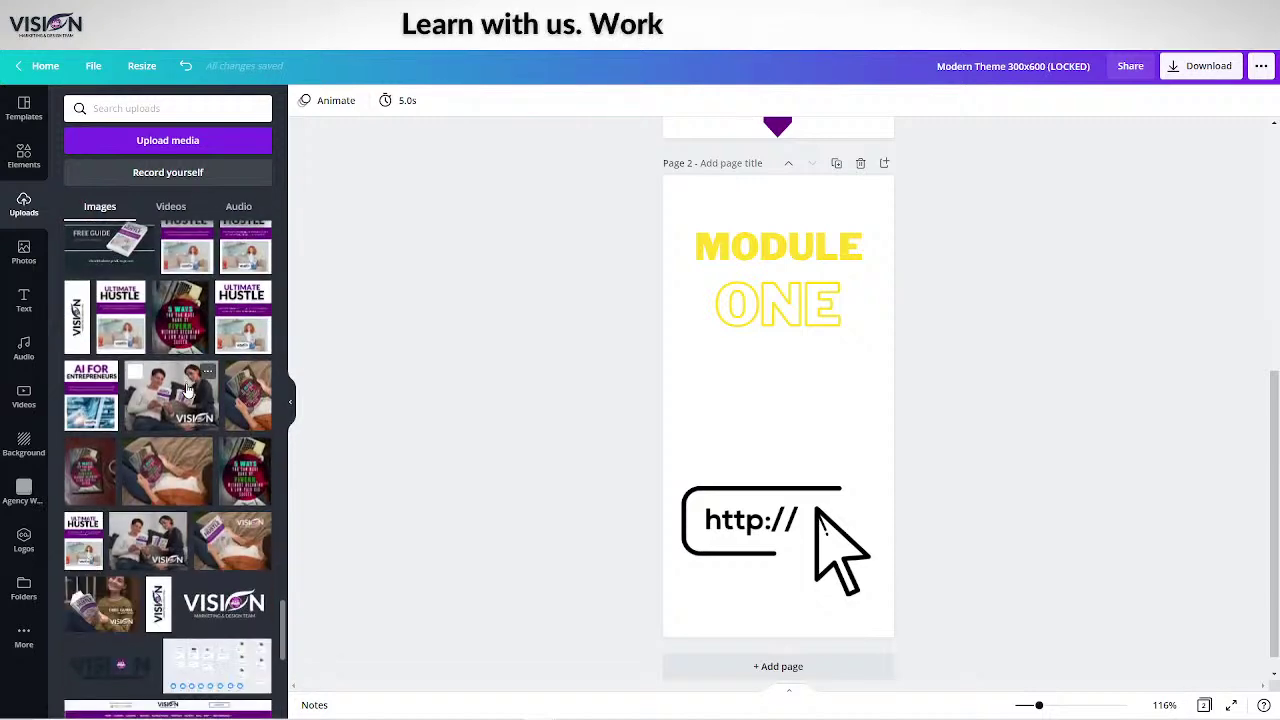
{"action": "scroll", "coordinate": [188, 390], "scroll_direction": "down", "scroll_amount": 3}
{"action": "left_click", "coordinate": [112, 600]}
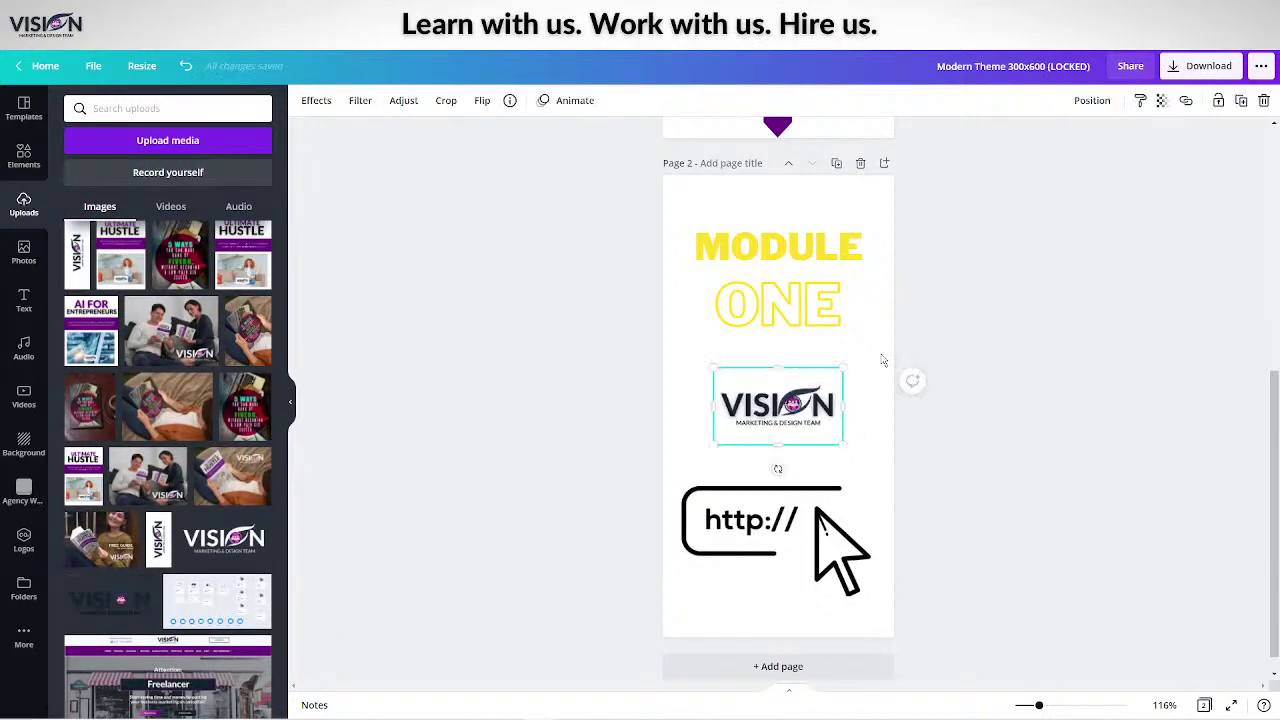
{"action": "left_click", "coordinate": [1106, 351]}
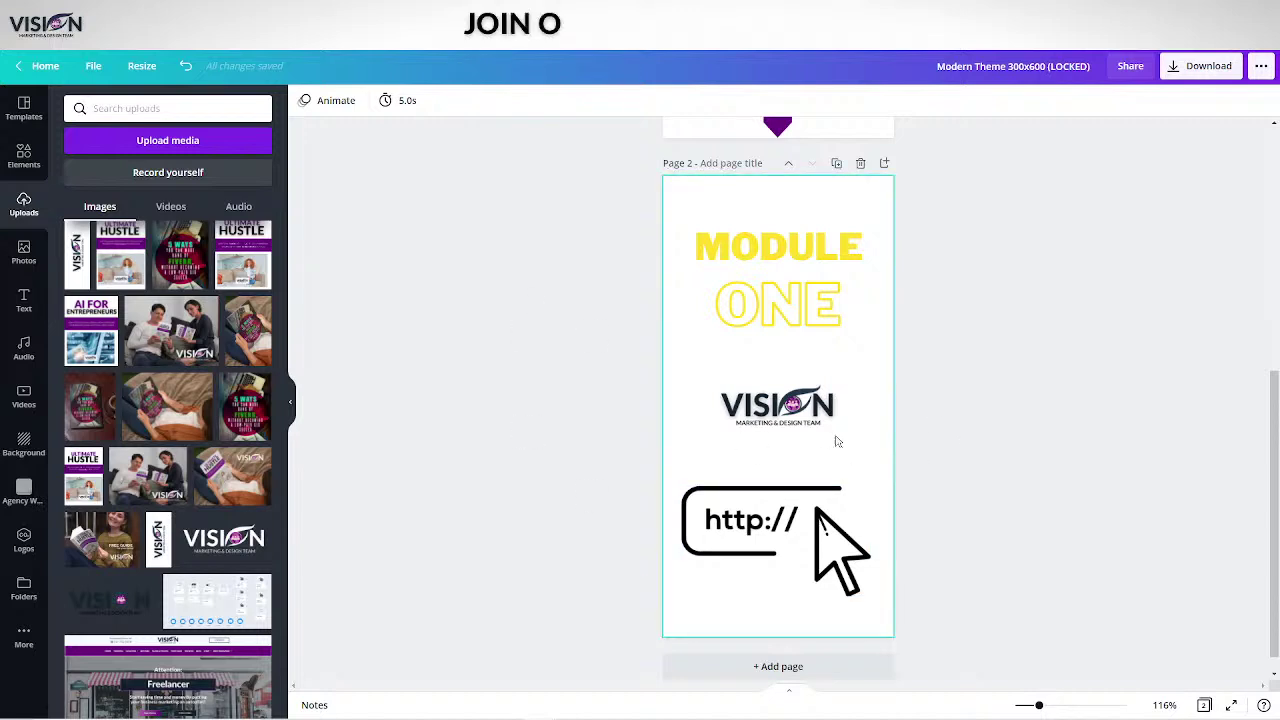
{"action": "left_click", "coordinate": [818, 532]}
{"action": "left_click_drag", "start_coordinate": [796, 535], "coordinate": [790, 527]}
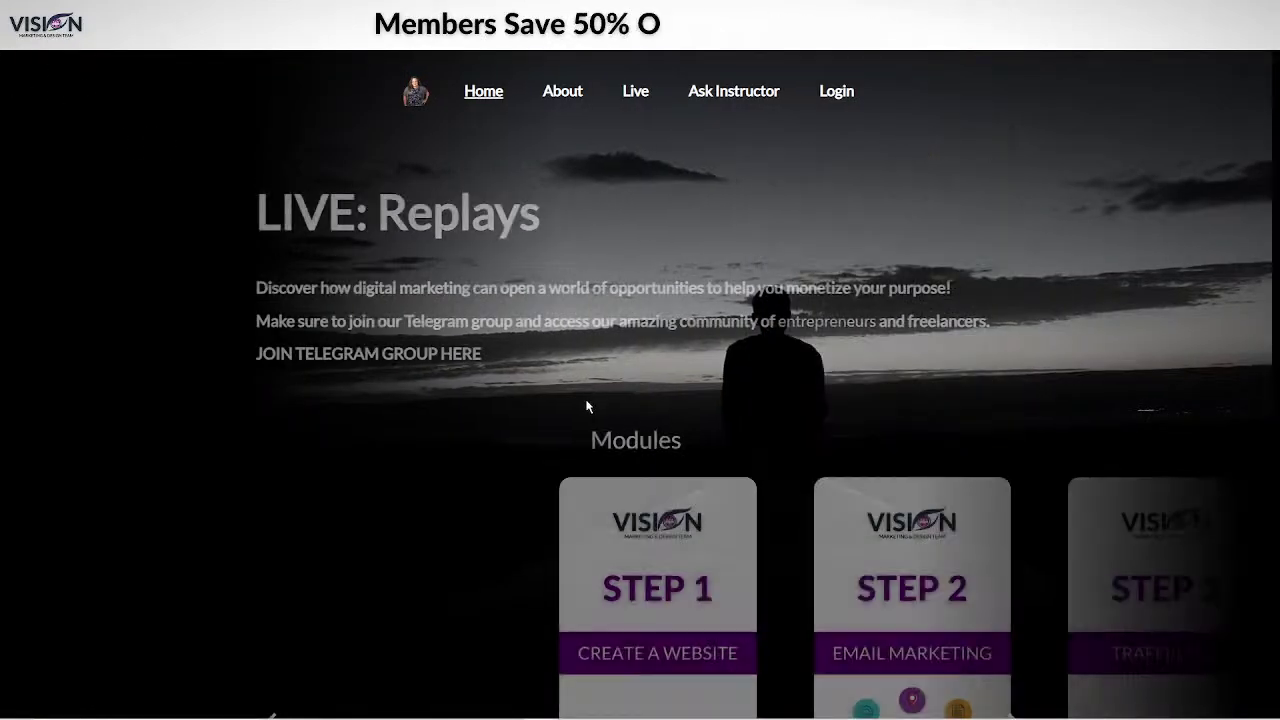
Browse the Modules carousel forward two Step cards, then back one.
{"action": "scroll", "coordinate": [750, 620], "scroll_direction": "down", "scroll_amount": 3}
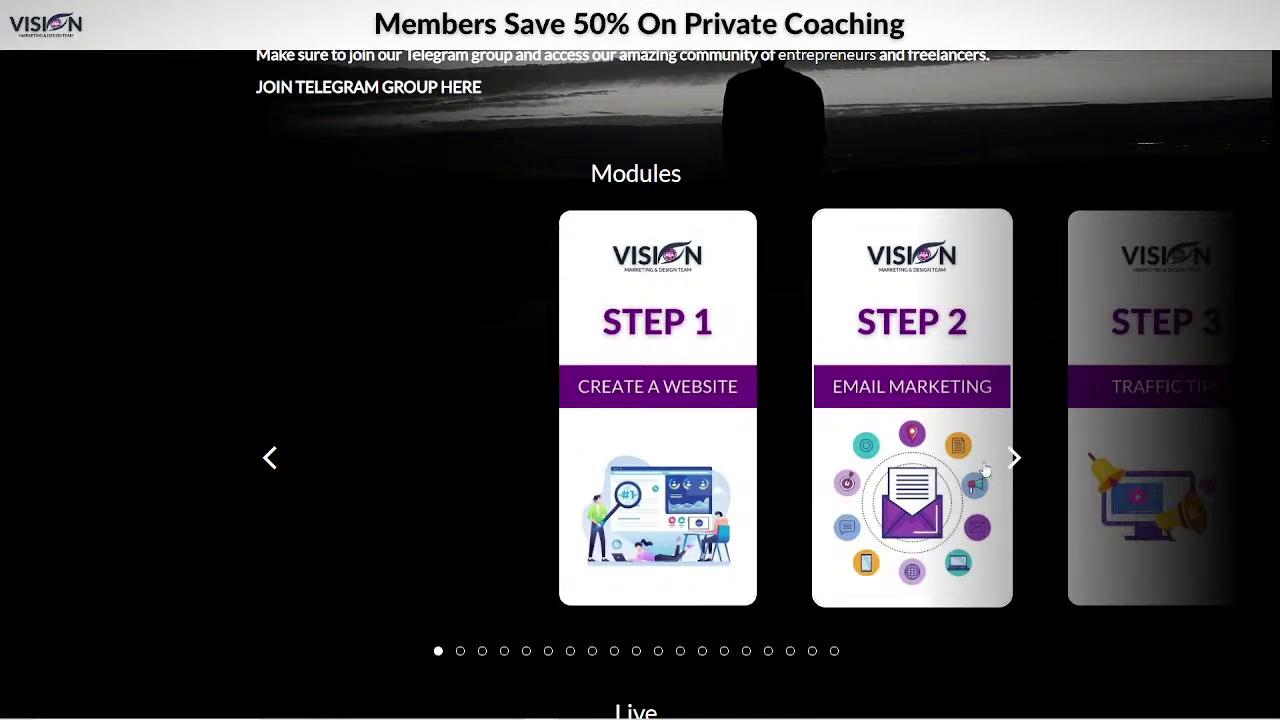
{"action": "left_click", "coordinate": [1014, 458]}
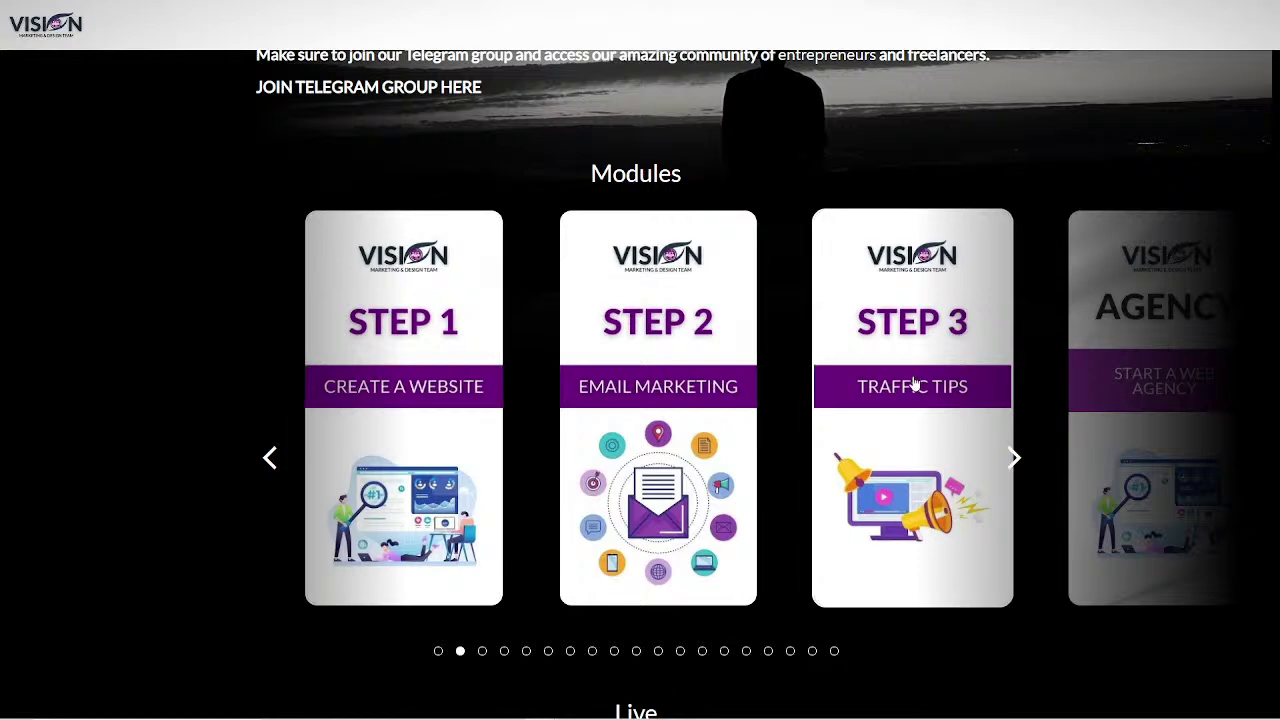
{"action": "left_click", "coordinate": [1014, 459]}
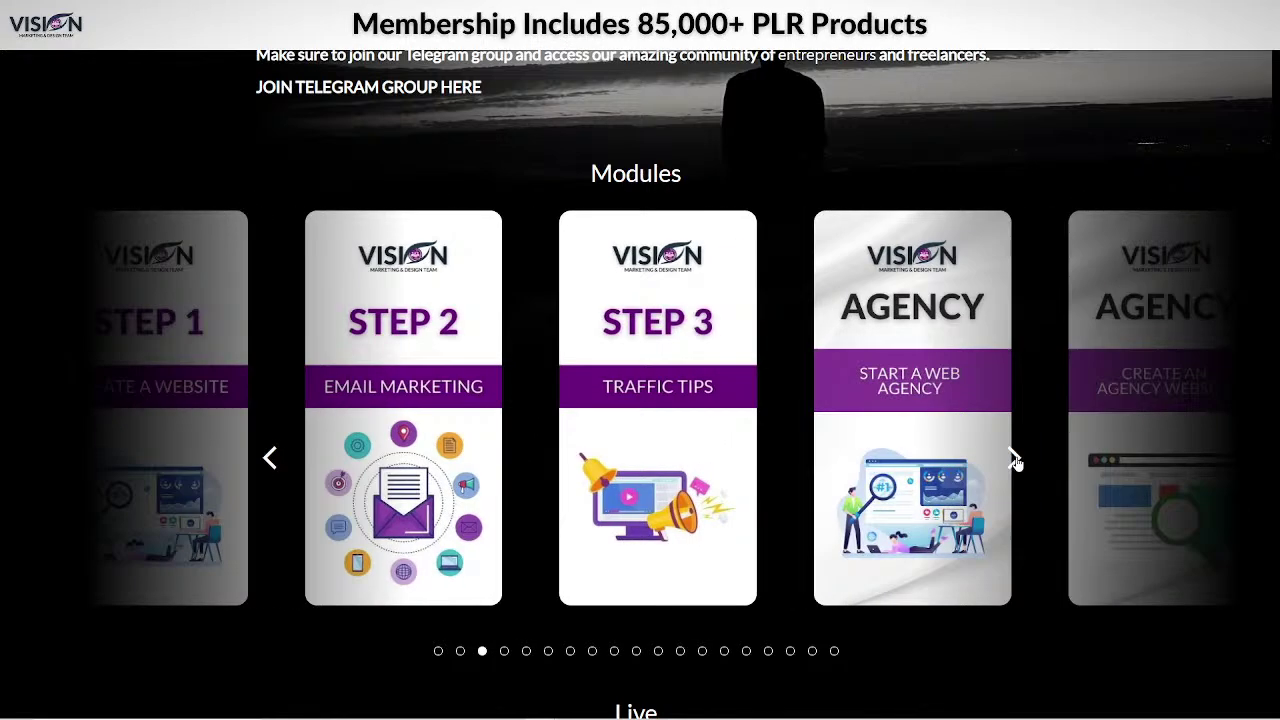
{"action": "left_click", "coordinate": [270, 459]}
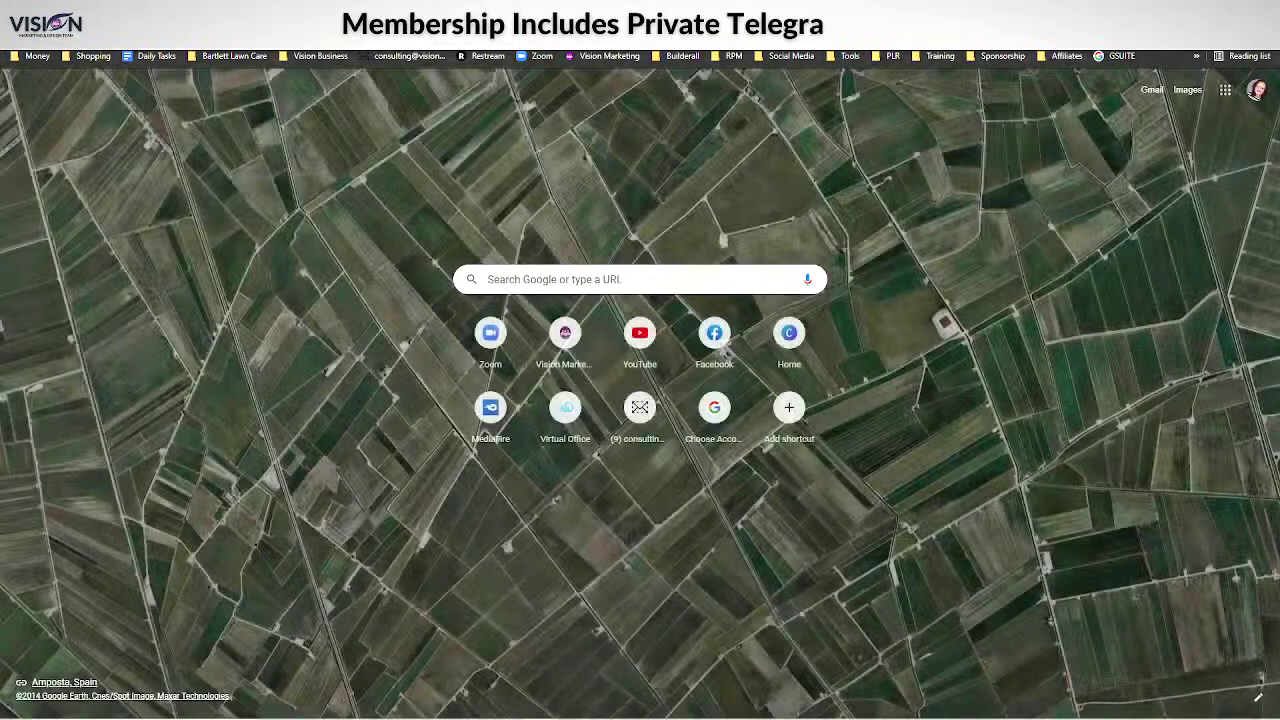
Search the web for 'netflix' and open the Netflix website.
{"action": "key", "text": "ctrl+l"}
{"action": "type", "text": "netflix"}
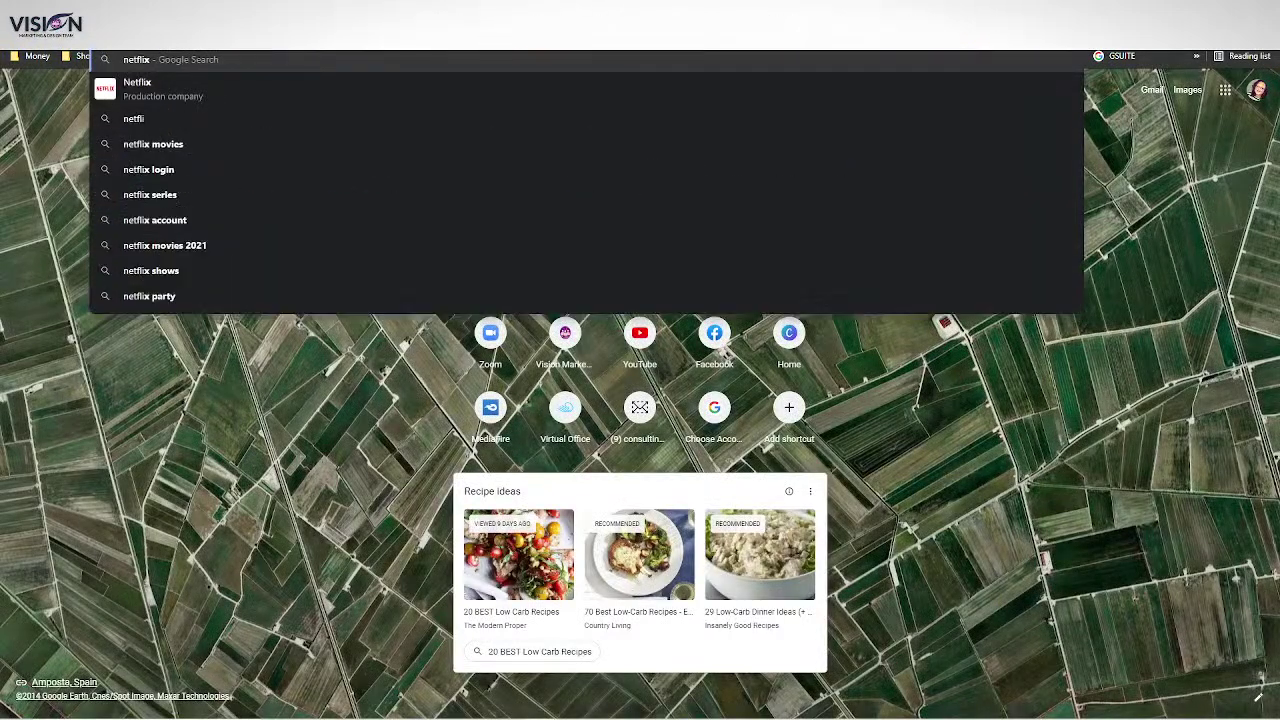
{"action": "key", "text": "Return"}
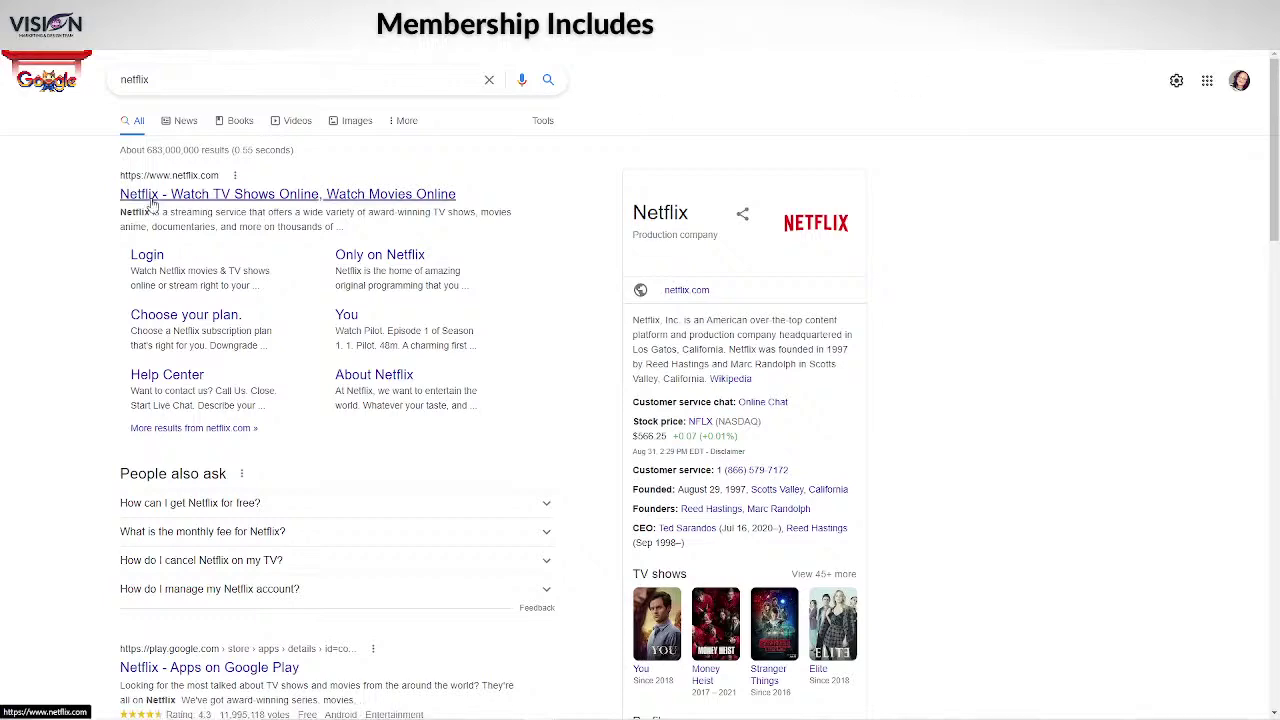
{"action": "left_click", "coordinate": [162, 197]}
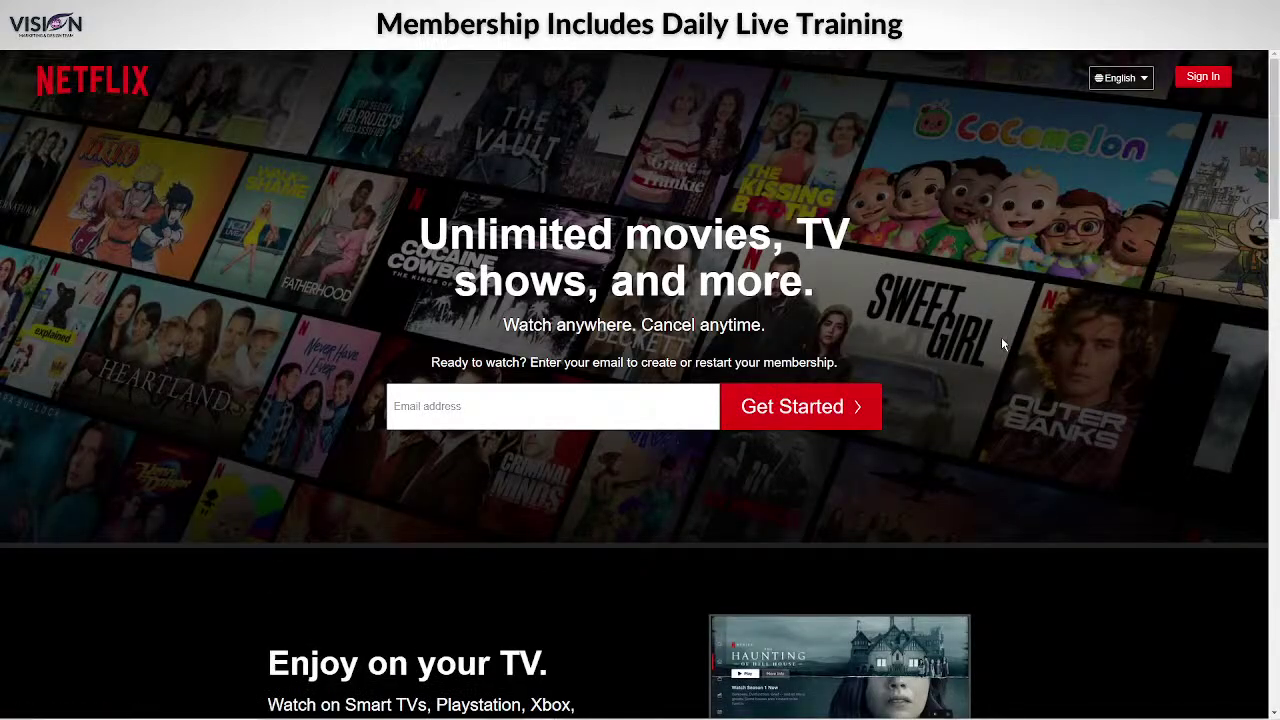
Read the Netflix FAQ answers for 'What is Netflix?' and 'How much does Netflix cost?'.
{"action": "scroll", "coordinate": [1001, 340], "scroll_direction": "down", "scroll_amount": 5}
{"action": "scroll", "coordinate": [1052, 348], "scroll_direction": "up", "scroll_amount": 5}
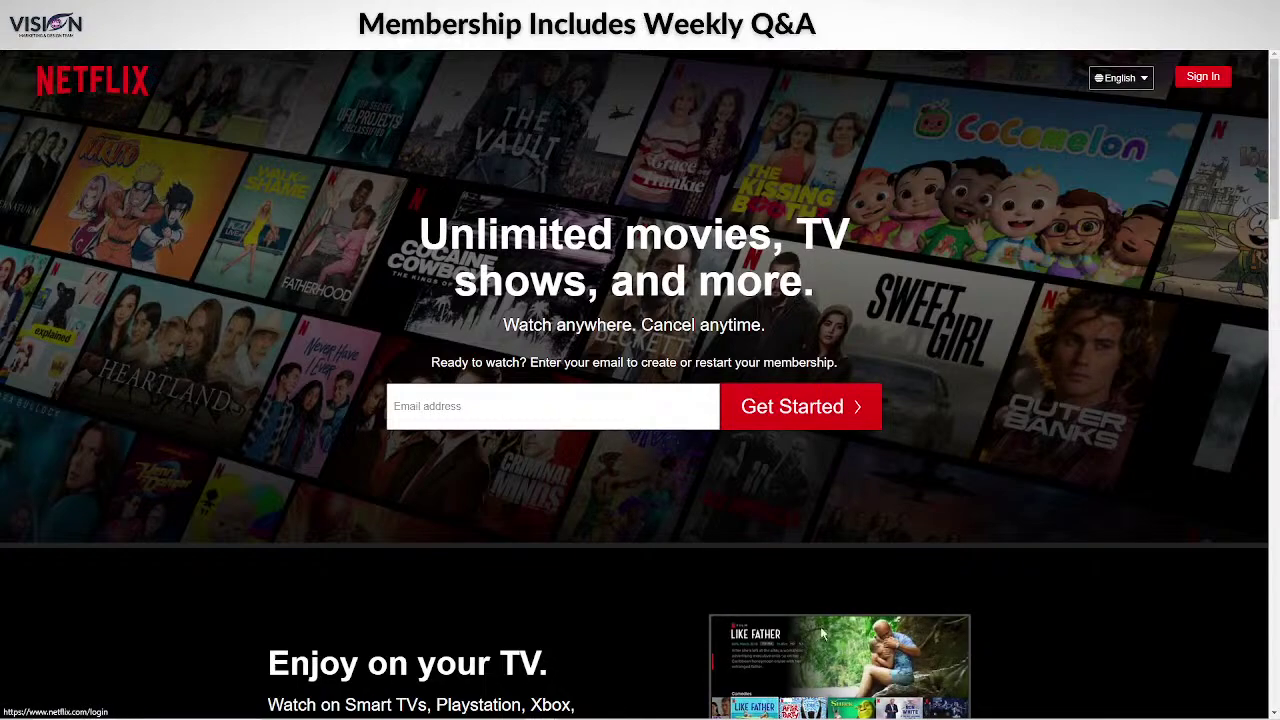
{"action": "scroll", "coordinate": [801, 556], "scroll_direction": "down", "scroll_amount": 3}
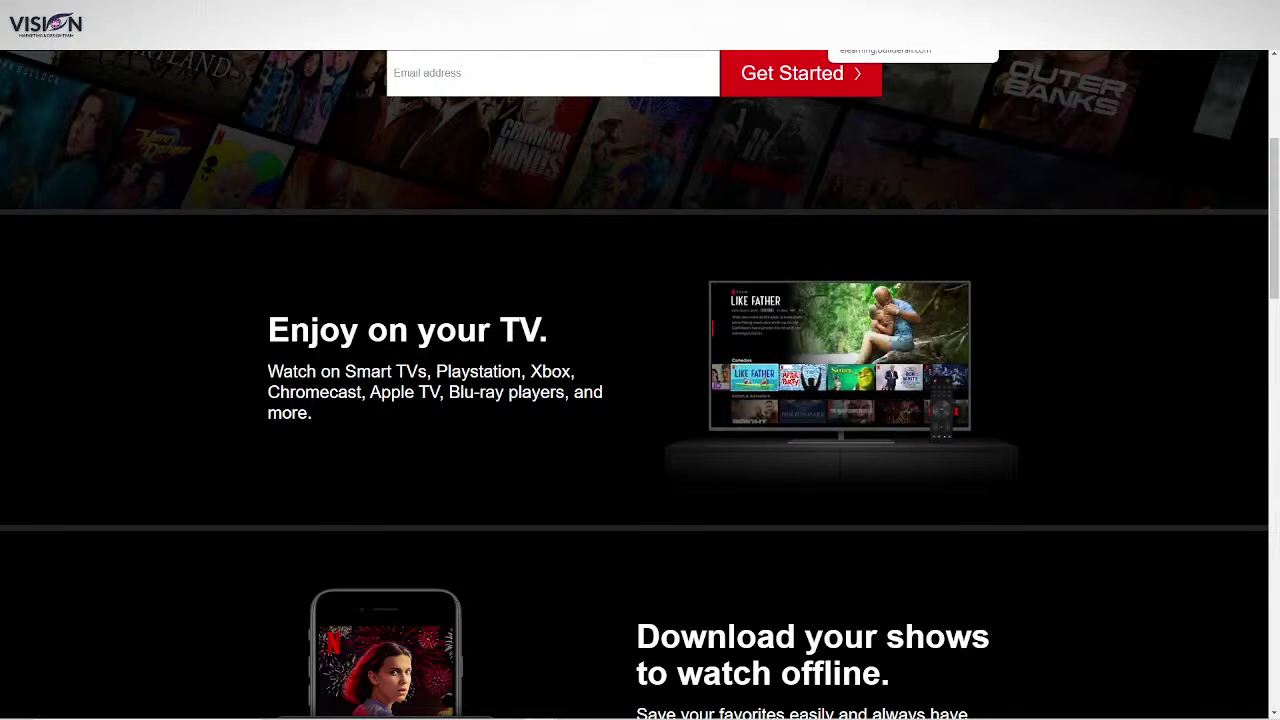
{"action": "scroll", "coordinate": [1034, 263], "scroll_direction": "up", "scroll_amount": 2}
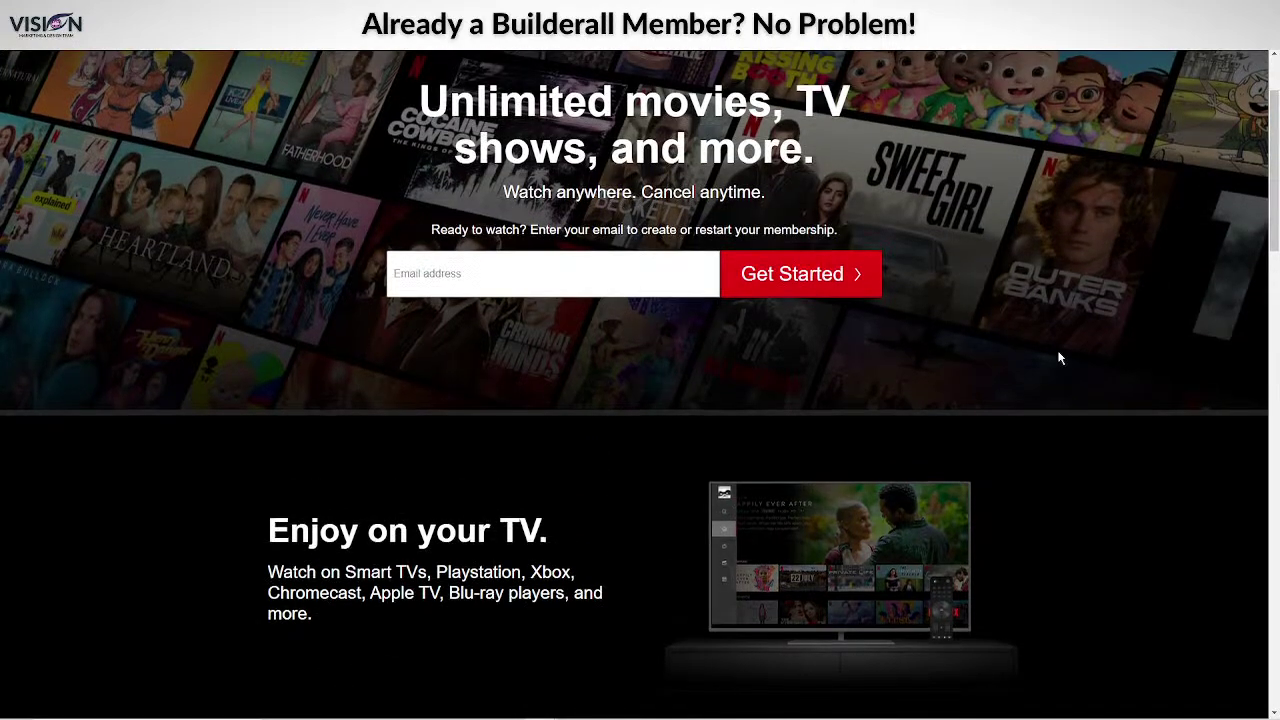
{"action": "scroll", "coordinate": [695, 477], "scroll_direction": "up", "scroll_amount": 2}
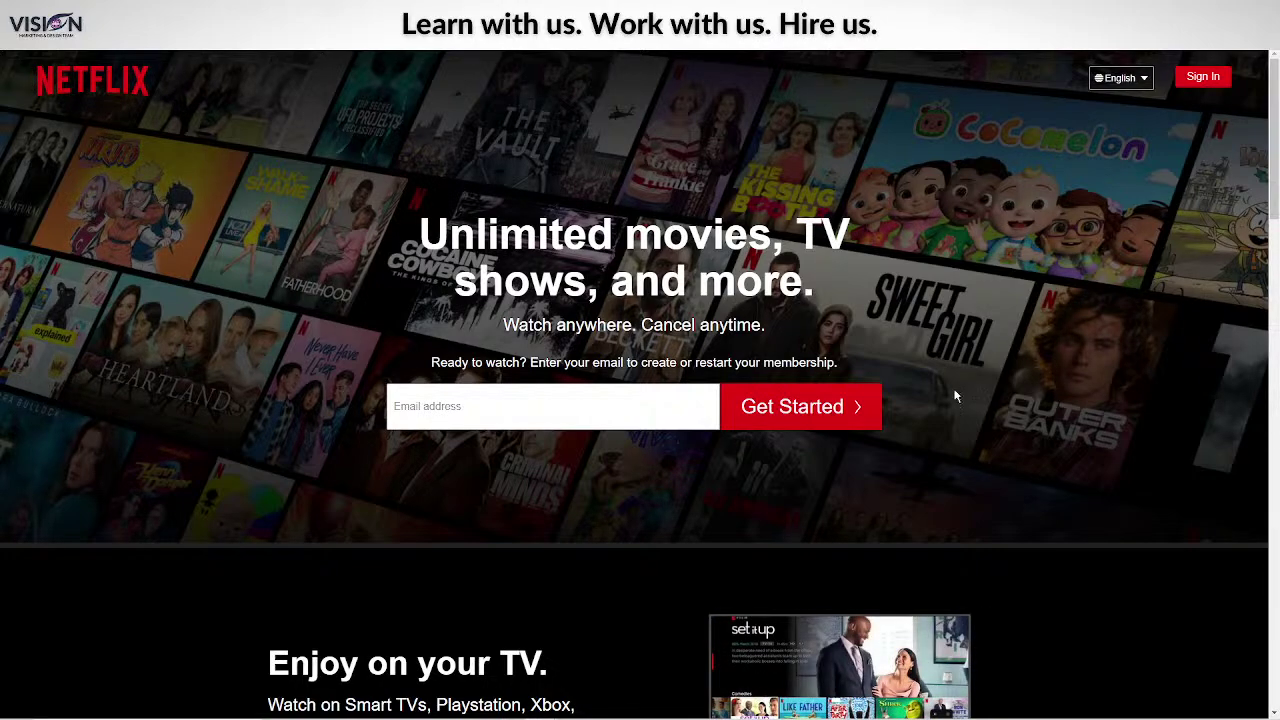
{"action": "scroll", "coordinate": [1088, 447], "scroll_direction": "down", "scroll_amount": 3}
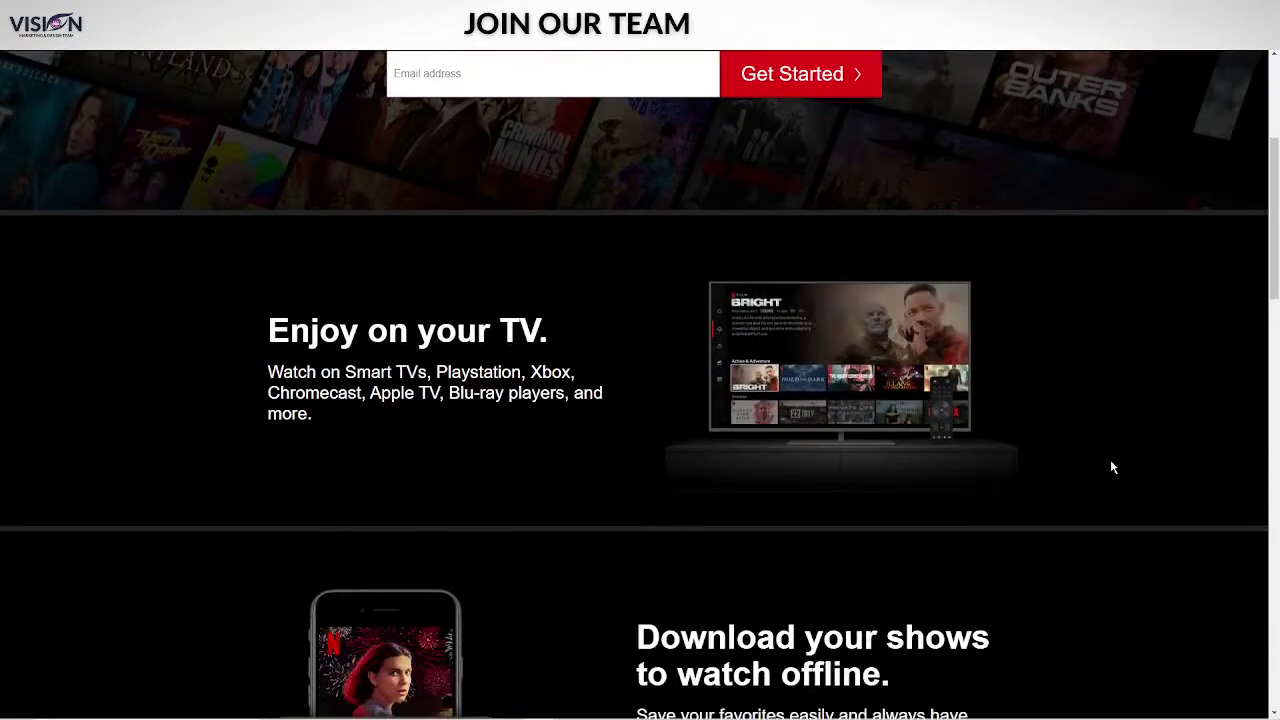
{"action": "scroll", "coordinate": [1112, 467], "scroll_direction": "down", "scroll_amount": 8}
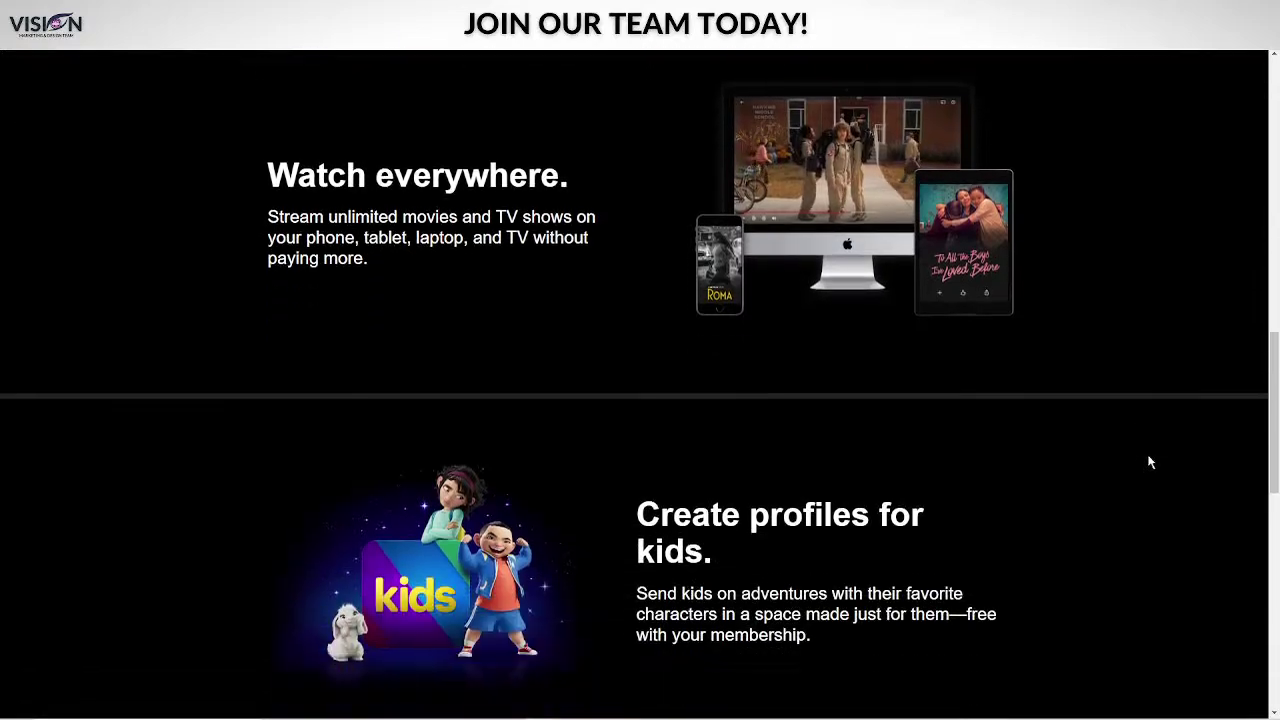
{"action": "scroll", "coordinate": [1150, 462], "scroll_direction": "down", "scroll_amount": 7}
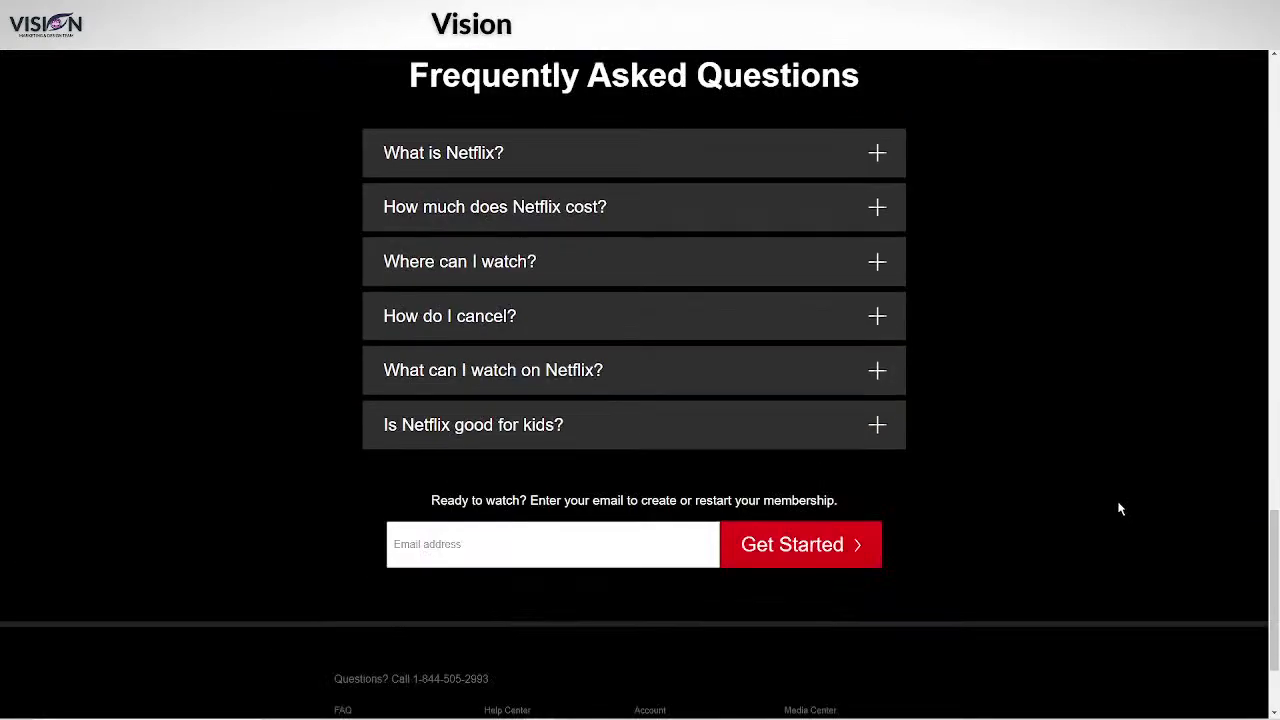
{"action": "scroll", "coordinate": [1117, 503], "scroll_direction": "down", "scroll_amount": 2}
{"action": "scroll", "coordinate": [1106, 497], "scroll_direction": "up", "scroll_amount": 4}
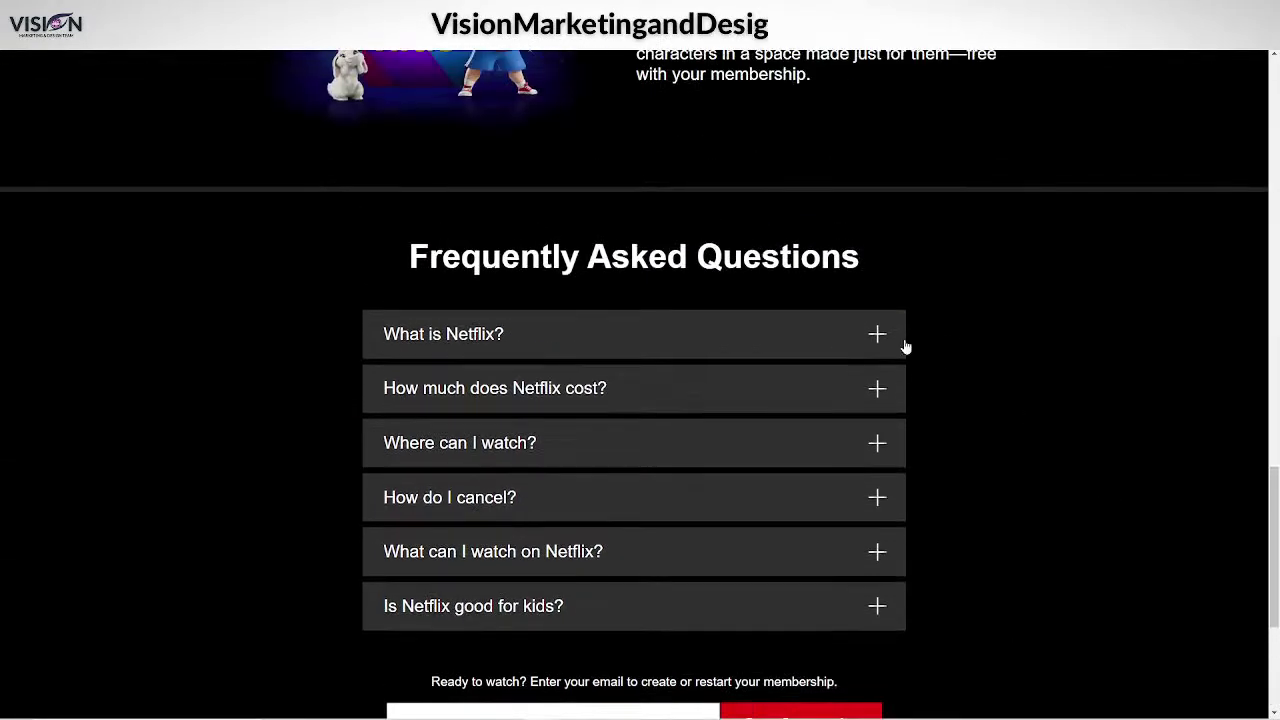
{"action": "left_click", "coordinate": [878, 338]}
{"action": "left_click", "coordinate": [886, 338]}
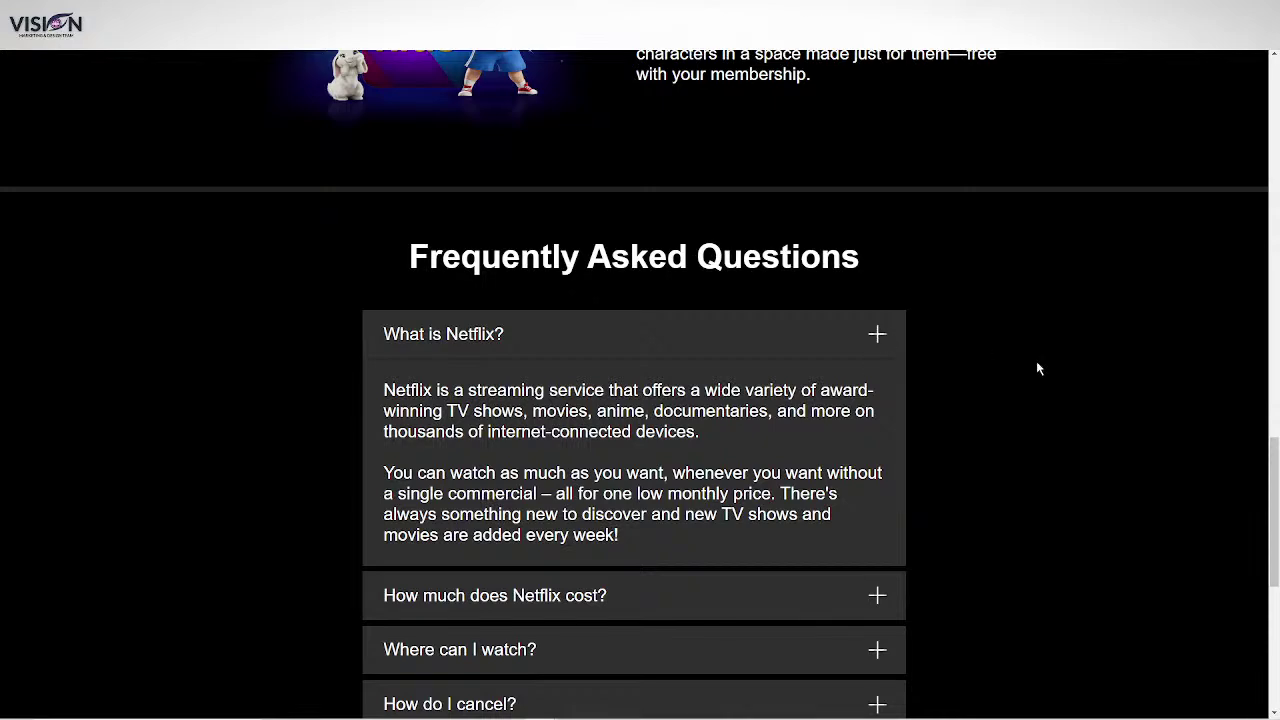
{"action": "left_click", "coordinate": [879, 388]}
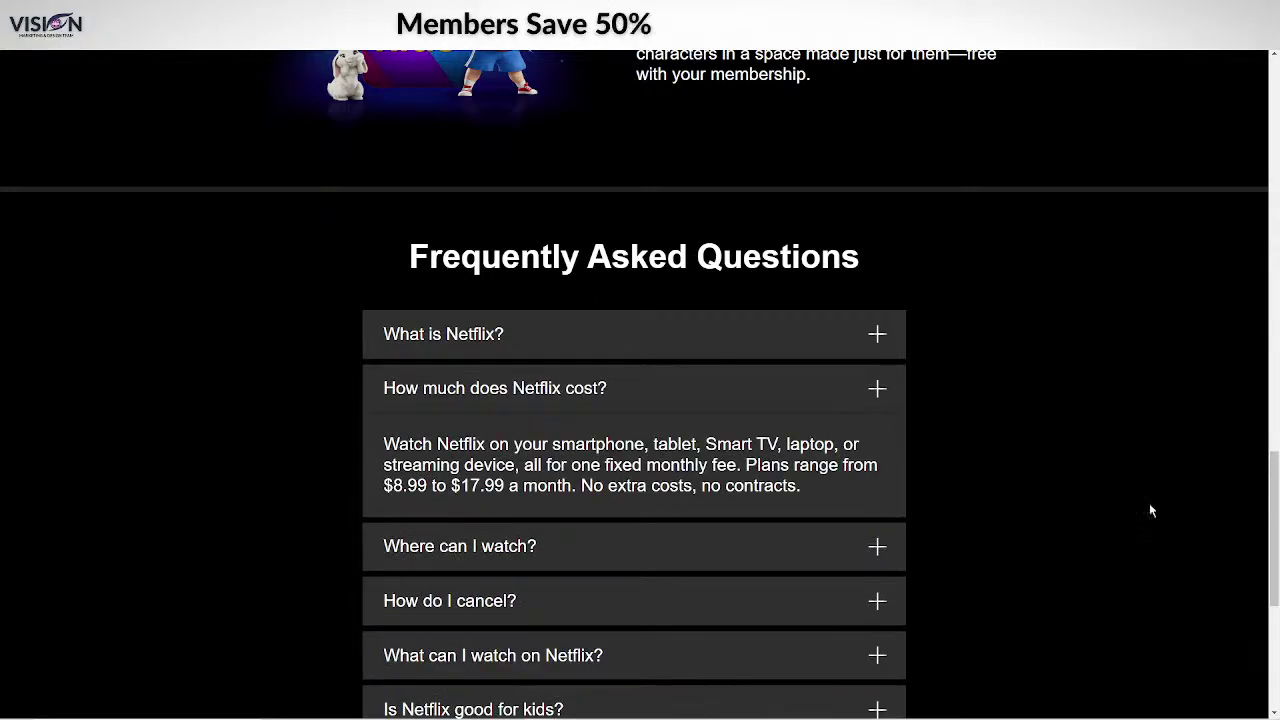
{"action": "scroll", "coordinate": [1150, 530], "scroll_direction": "up", "scroll_amount": 15}
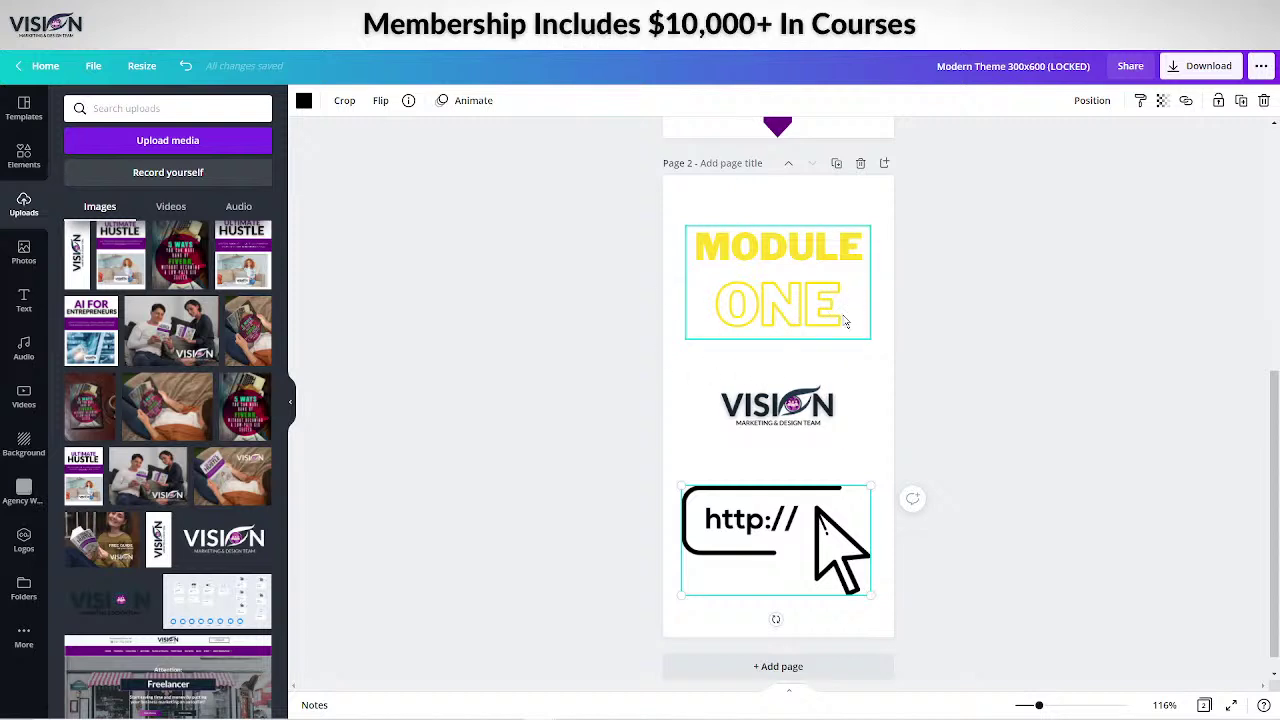
Retitle page 2 as MODULE TWO and duplicate it as page 3.
{"action": "left_click", "coordinate": [840, 322]}
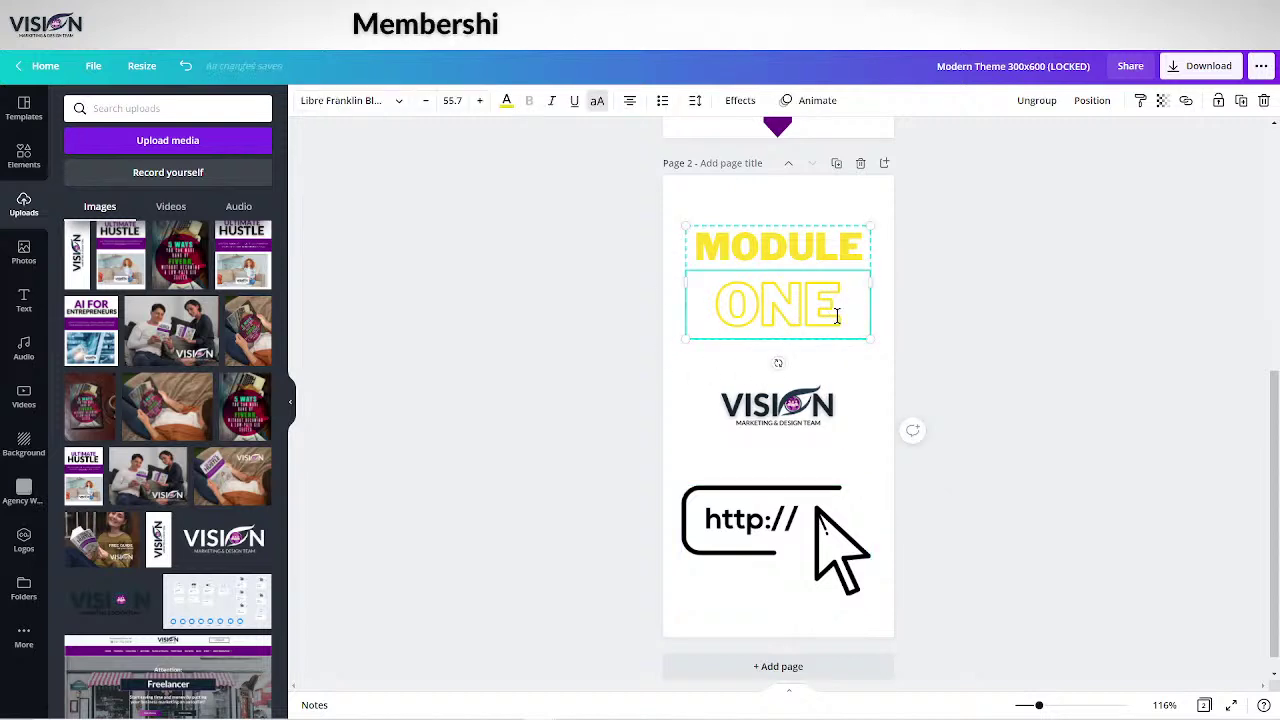
{"action": "left_click_drag", "start_coordinate": [838, 316], "coordinate": [728, 302]}
{"action": "type", "text": "TWO"}
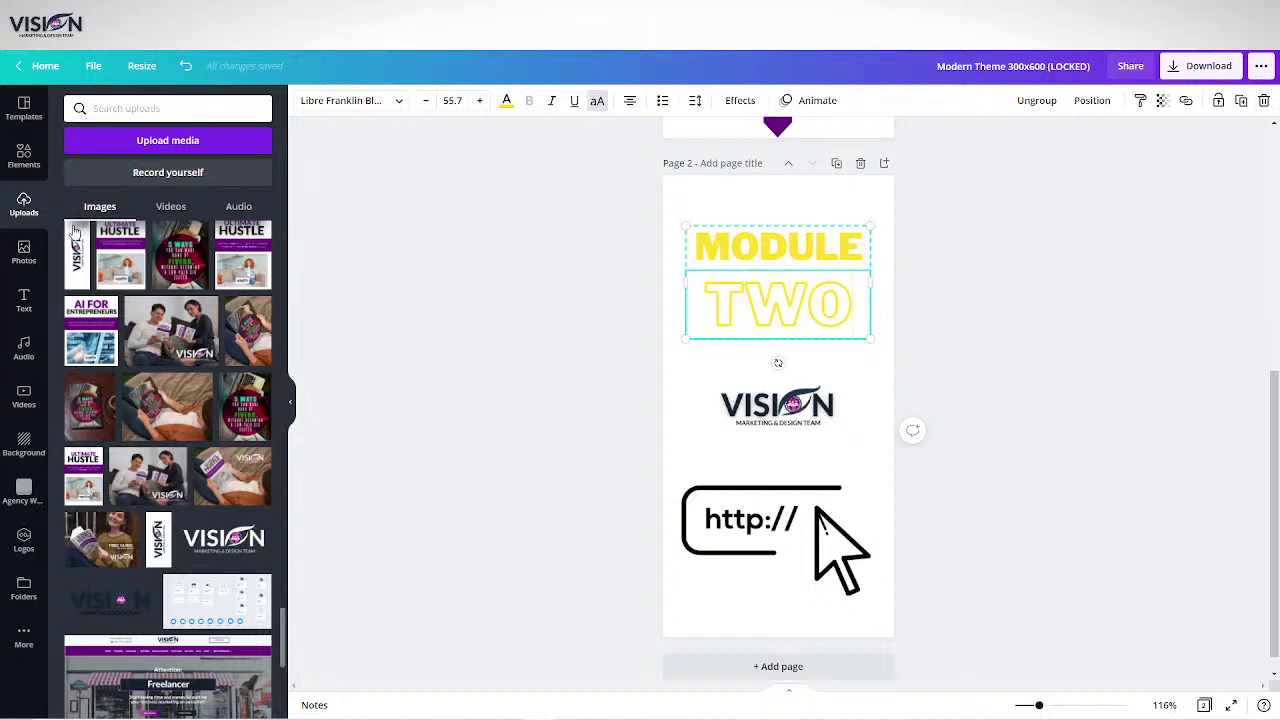
{"action": "left_click", "coordinate": [837, 164]}
Change page 2's title back to MODULE ONE.
{"action": "scroll", "coordinate": [957, 349], "scroll_direction": "up", "scroll_amount": 2}
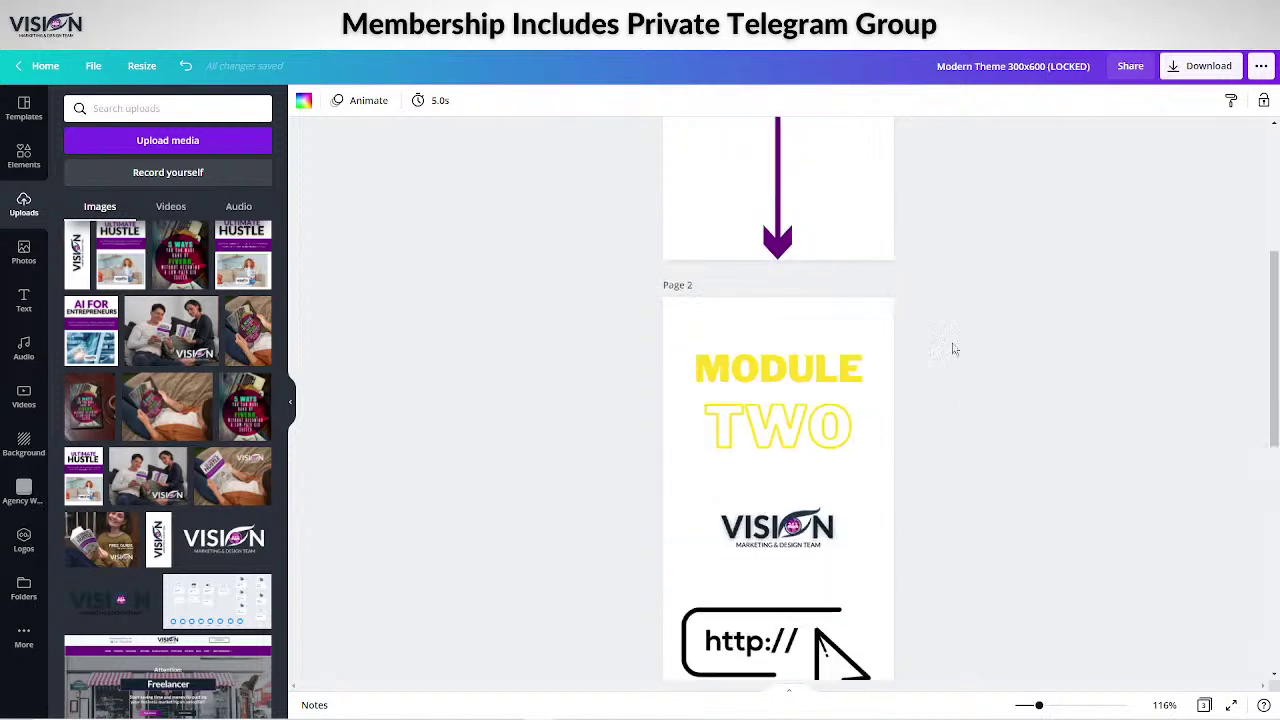
{"action": "left_click", "coordinate": [712, 430]}
{"action": "left_click_drag", "start_coordinate": [712, 430], "coordinate": [848, 422]}
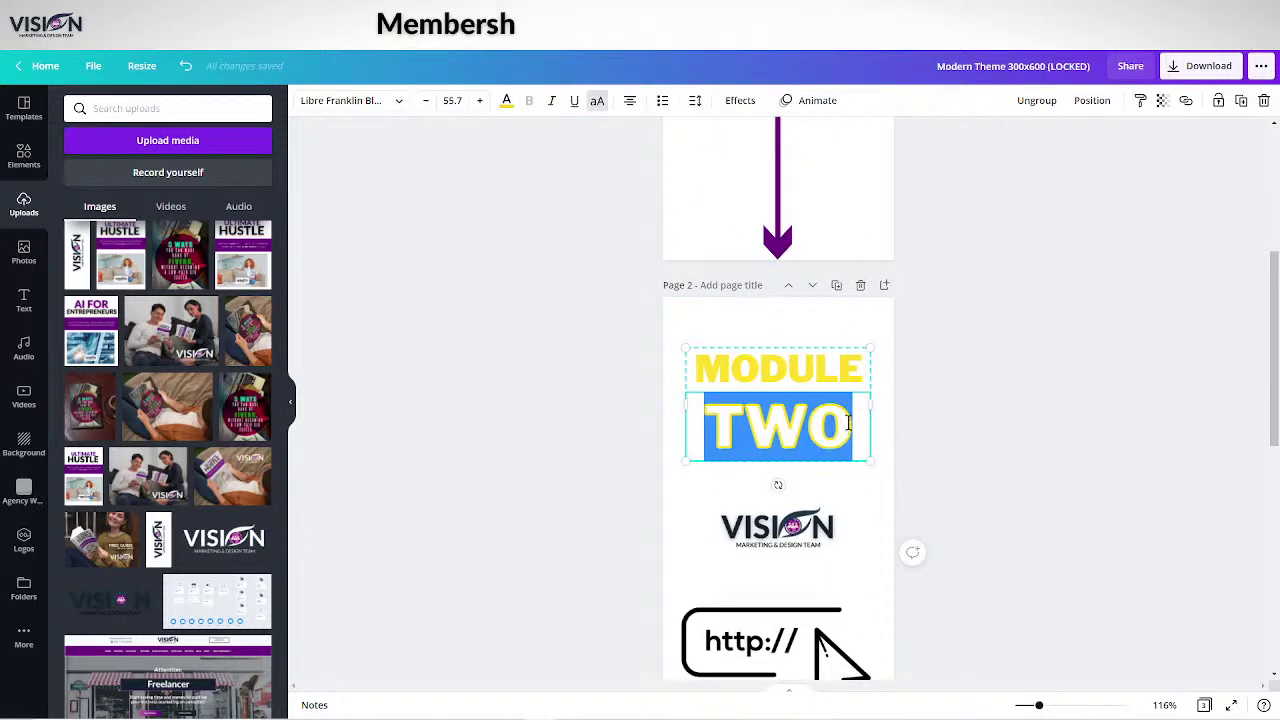
{"action": "type", "text": "ONE"}
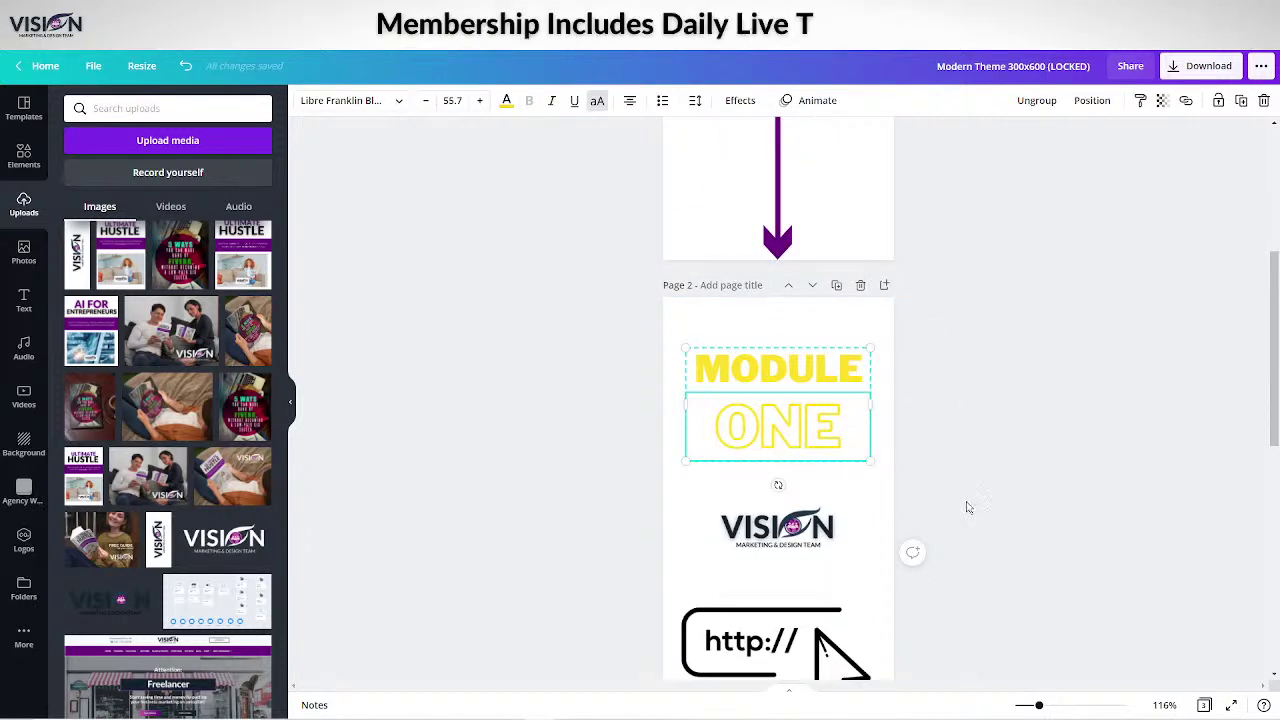
{"action": "left_click", "coordinate": [967, 507]}
{"action": "scroll", "coordinate": [1018, 568], "scroll_direction": "down", "scroll_amount": 3}
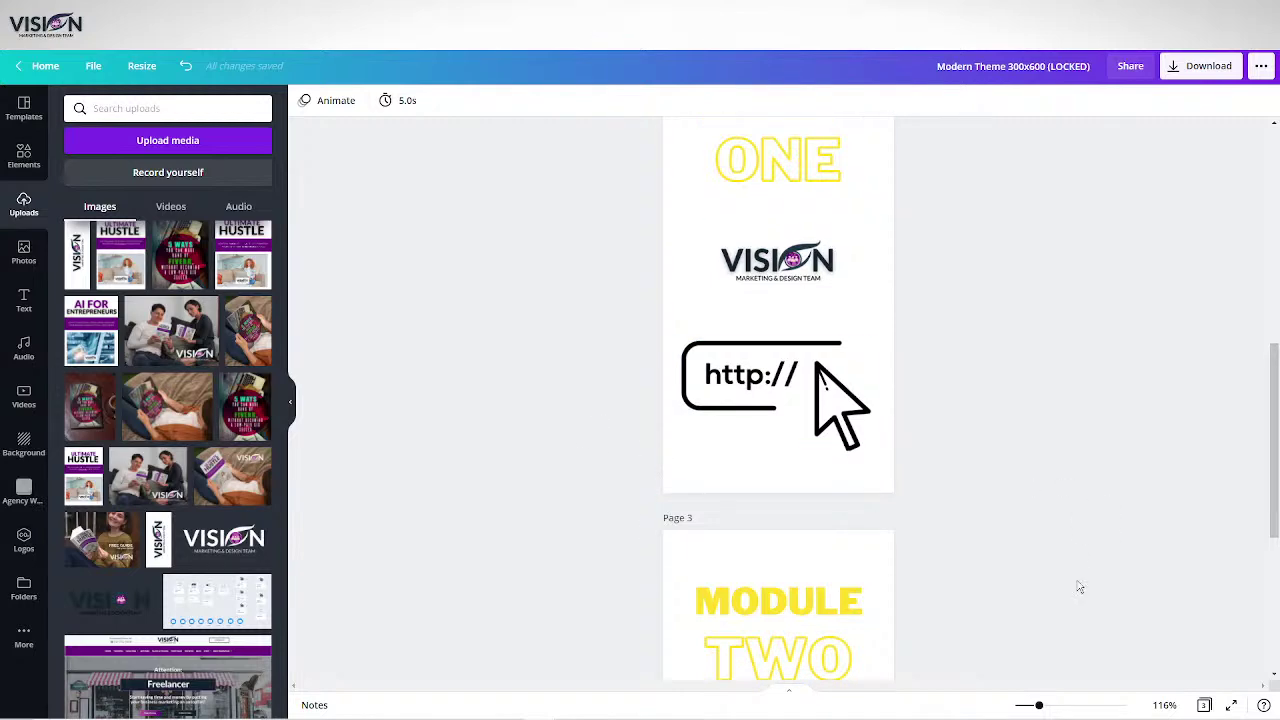
{"action": "scroll", "coordinate": [974, 537], "scroll_direction": "down", "scroll_amount": 3}
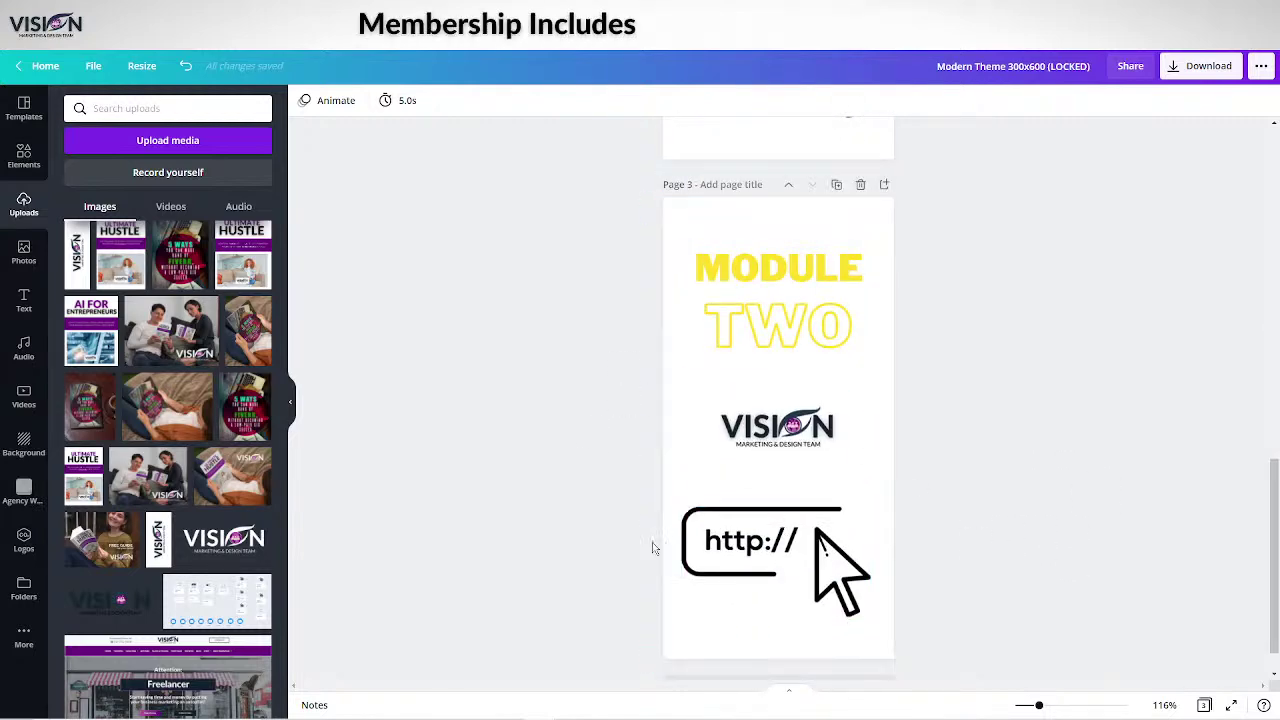
{"action": "left_click", "coordinate": [800, 540]}
{"action": "key", "text": "Delete"}
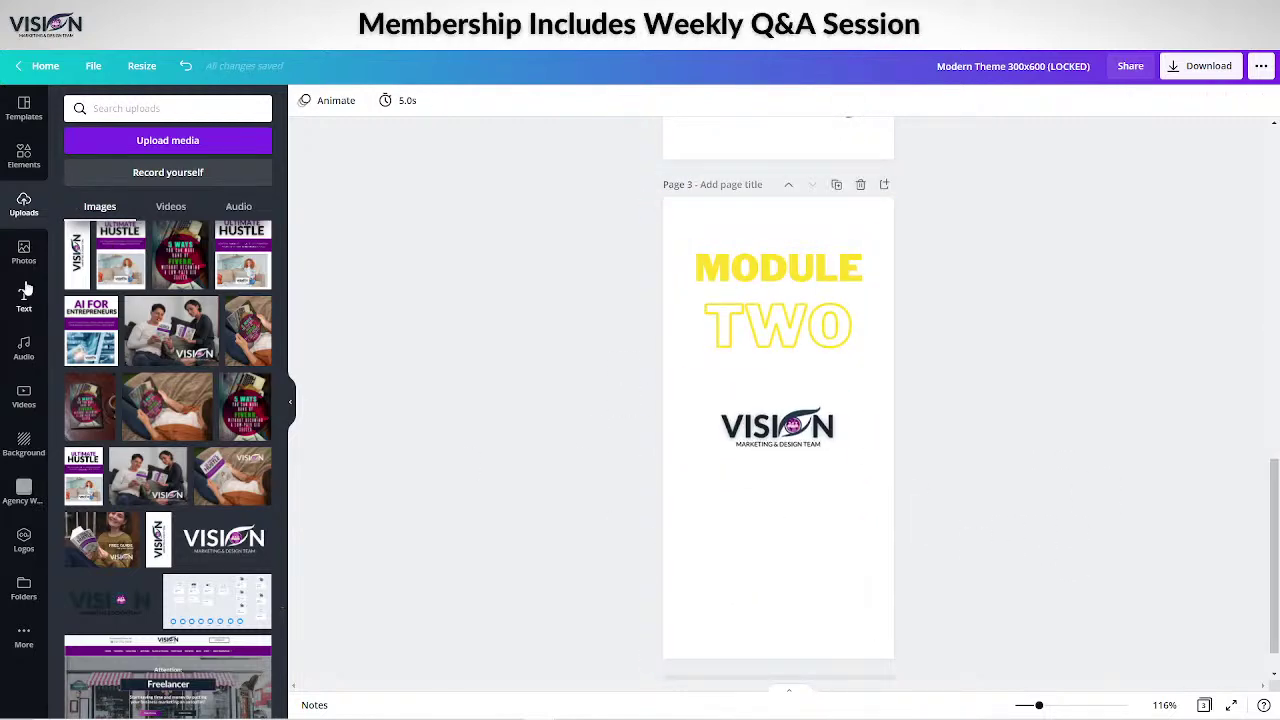
Add an enlarged @-envelope email graphic below the VISION logo, then duplicate page 3 as page 4.
{"action": "left_click", "coordinate": [24, 155]}
{"action": "left_click", "coordinate": [163, 106]}
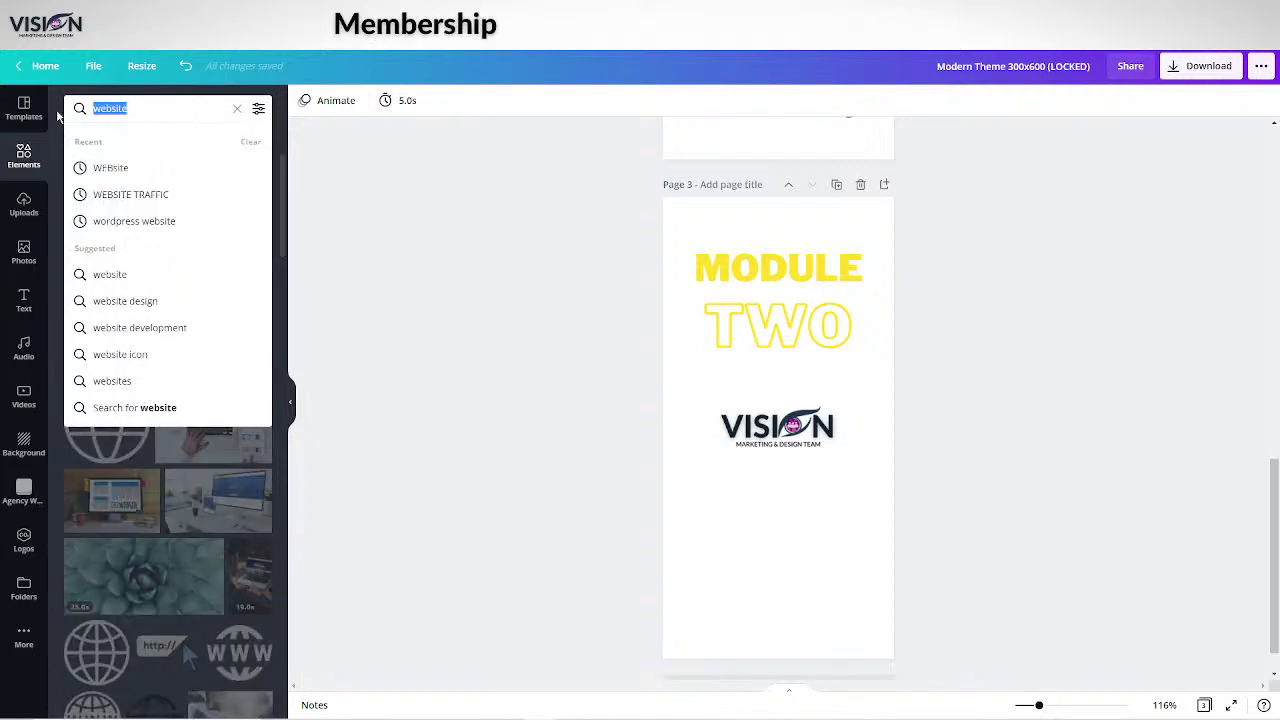
{"action": "type", "text": "email"}
{"action": "key", "text": "Return"}
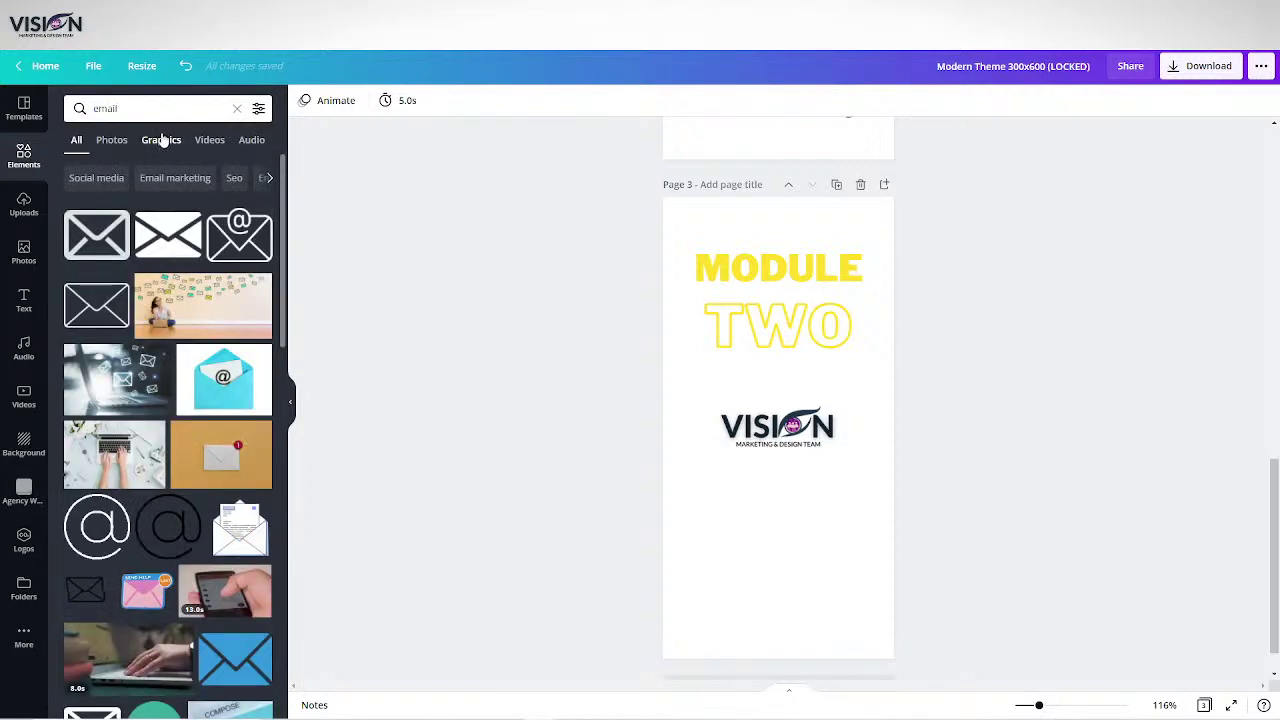
{"action": "left_click", "coordinate": [161, 140]}
{"action": "scroll", "coordinate": [160, 450], "scroll_direction": "down", "scroll_amount": 8}
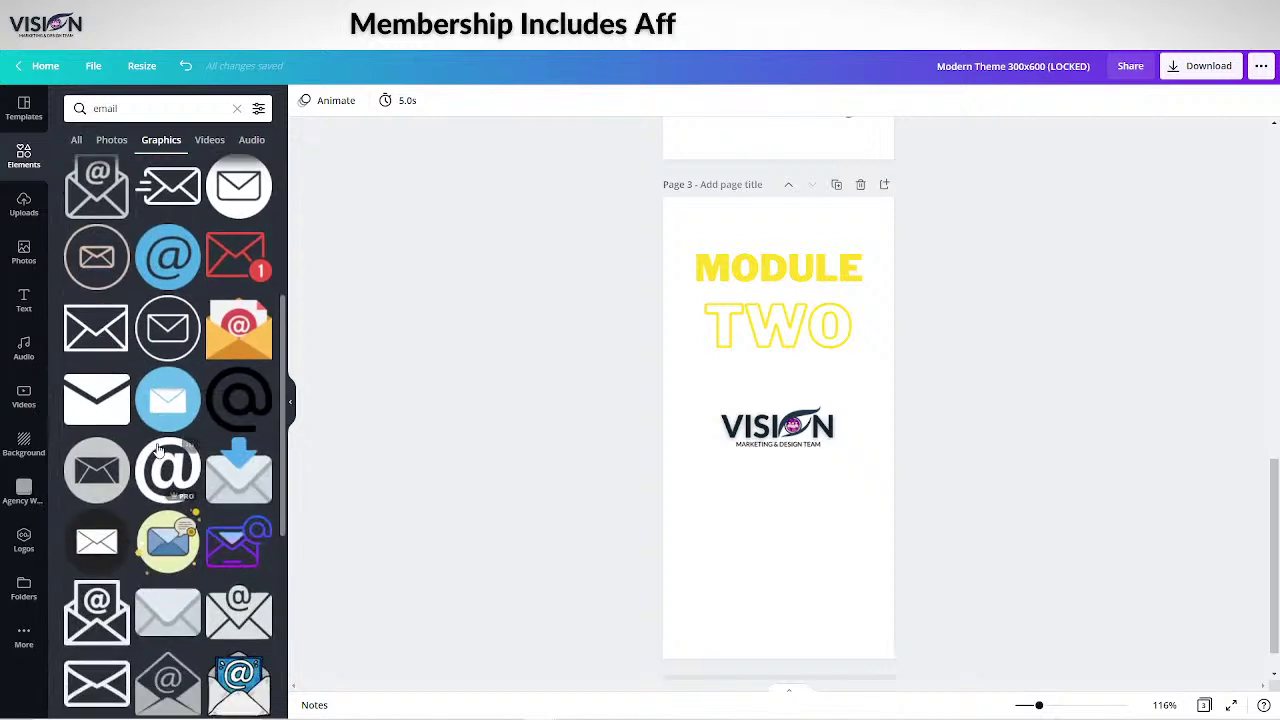
{"action": "scroll", "coordinate": [157, 450], "scroll_direction": "down", "scroll_amount": 3}
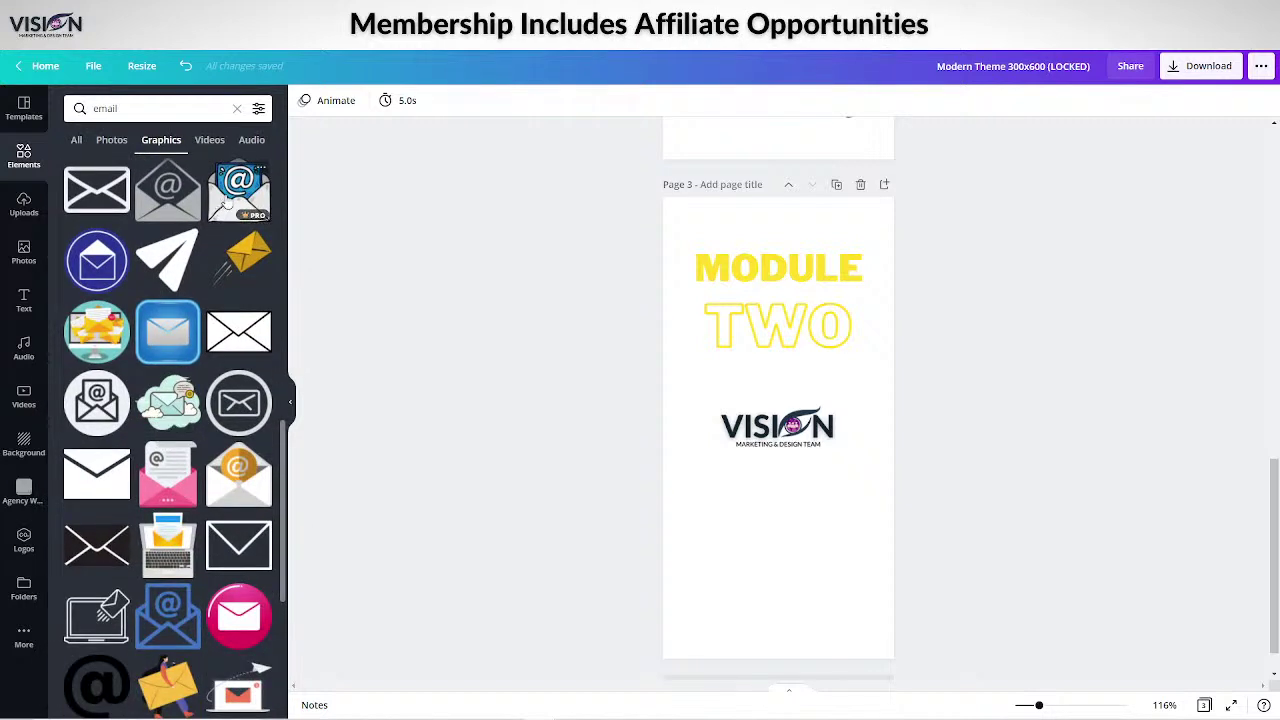
{"action": "left_click", "coordinate": [228, 200]}
{"action": "left_click_drag", "start_coordinate": [808, 385], "coordinate": [866, 466]}
{"action": "left_click_drag", "start_coordinate": [814, 505], "coordinate": [818, 503]}
{"action": "left_click", "coordinate": [837, 186]}
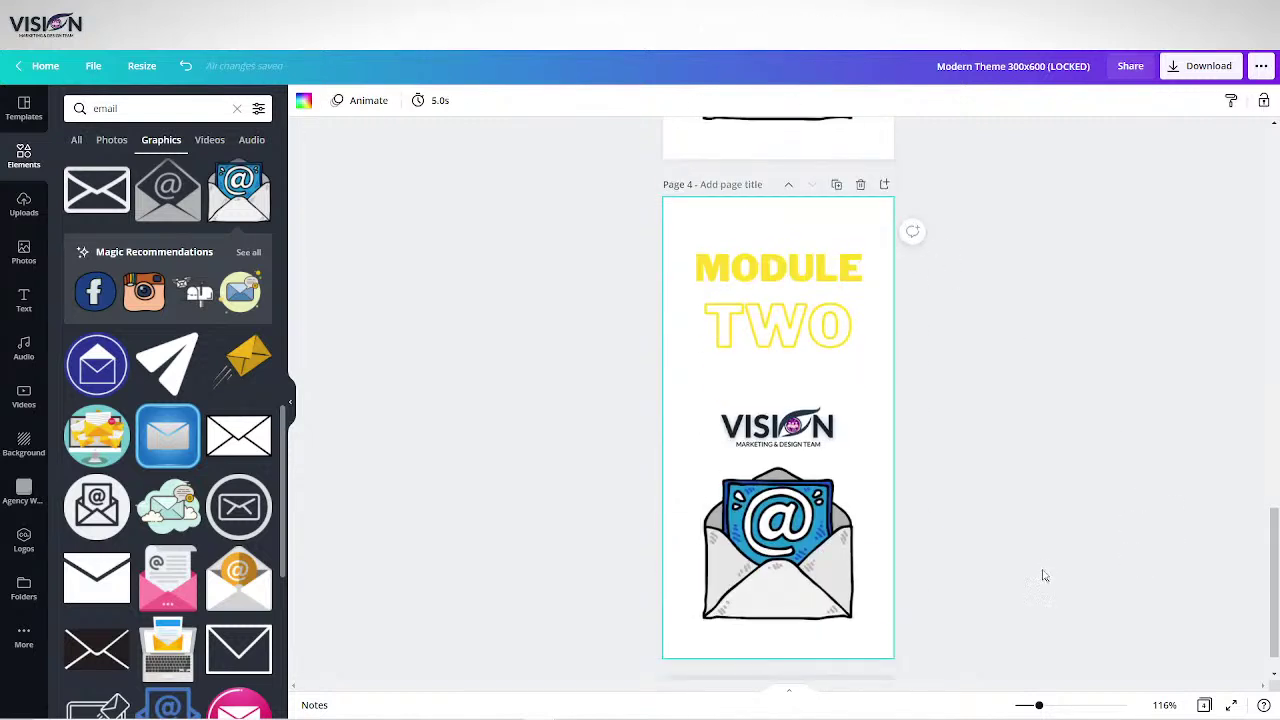
Retitle page 4 as MODULE THREE, shrinking the font to 48.7 so it fits.
{"action": "left_click", "coordinate": [709, 334]}
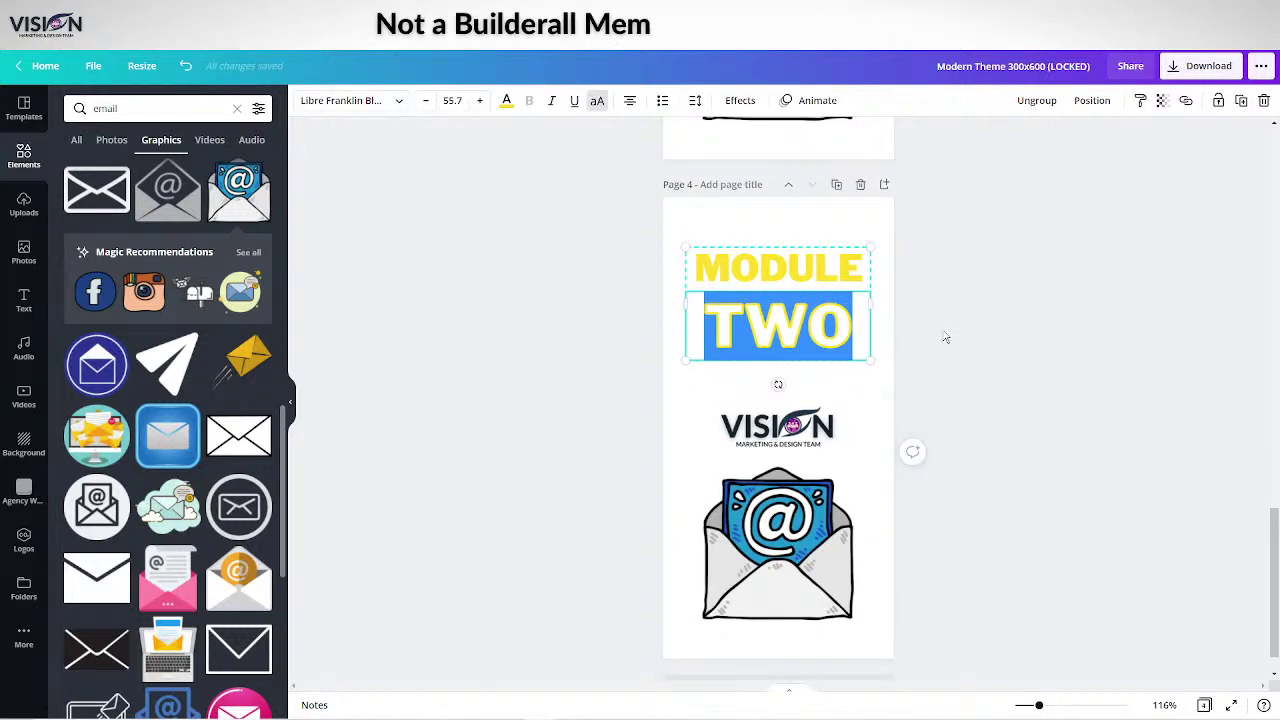
{"action": "type", "text": "THREE"}
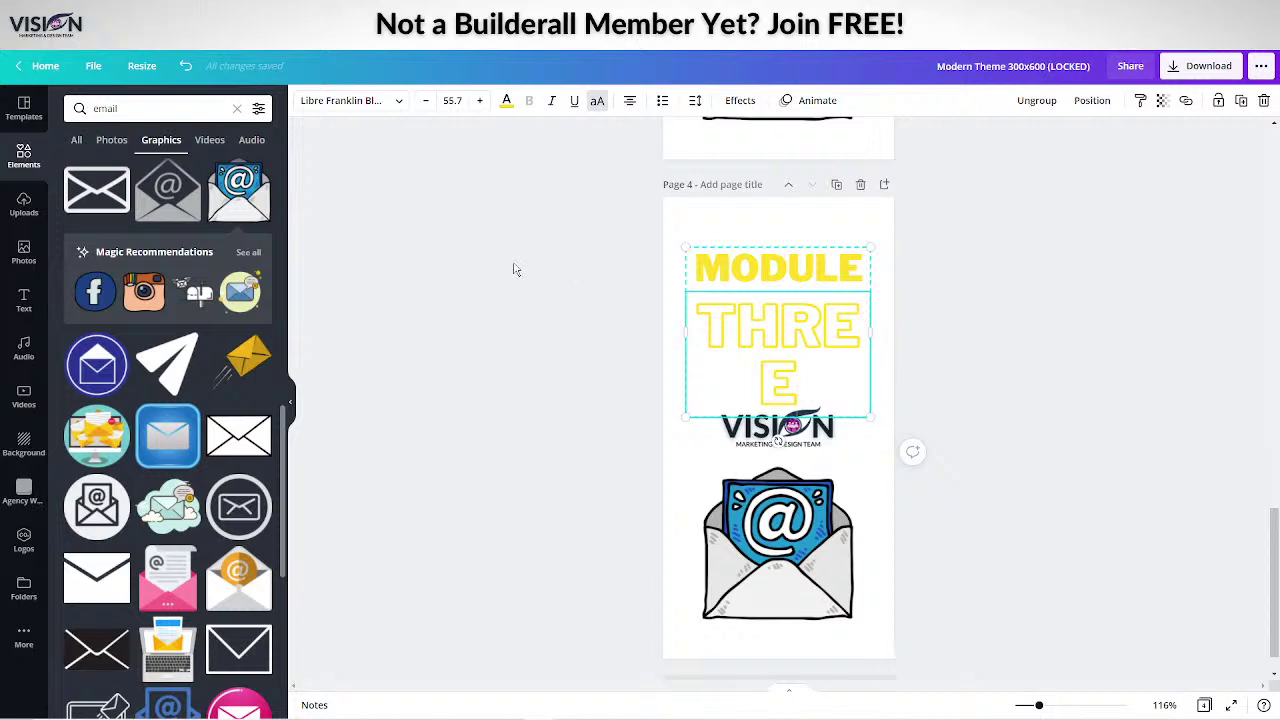
{"action": "left_click", "coordinate": [426, 101]}
{"action": "left_click", "coordinate": [426, 101]}
{"action": "left_click", "coordinate": [426, 101]}
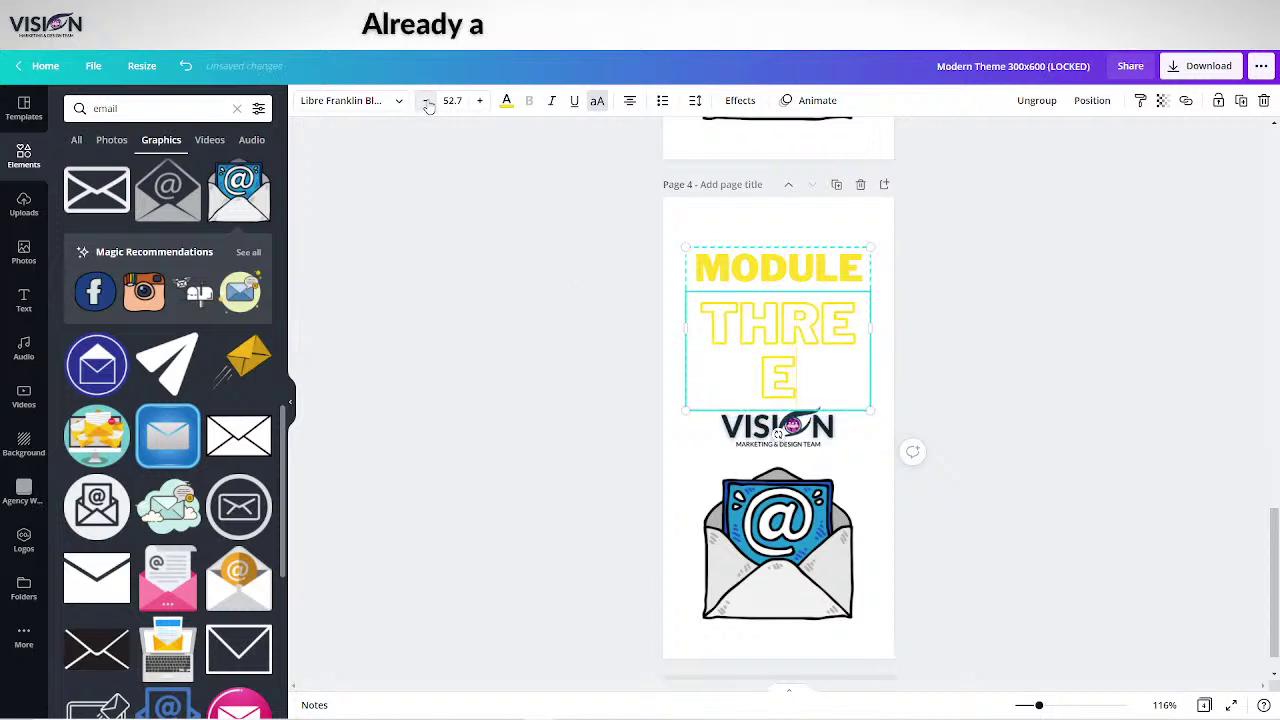
{"action": "left_click", "coordinate": [426, 101]}
{"action": "left_click", "coordinate": [426, 101]}
{"action": "left_click", "coordinate": [426, 101]}
{"action": "left_click", "coordinate": [426, 101]}
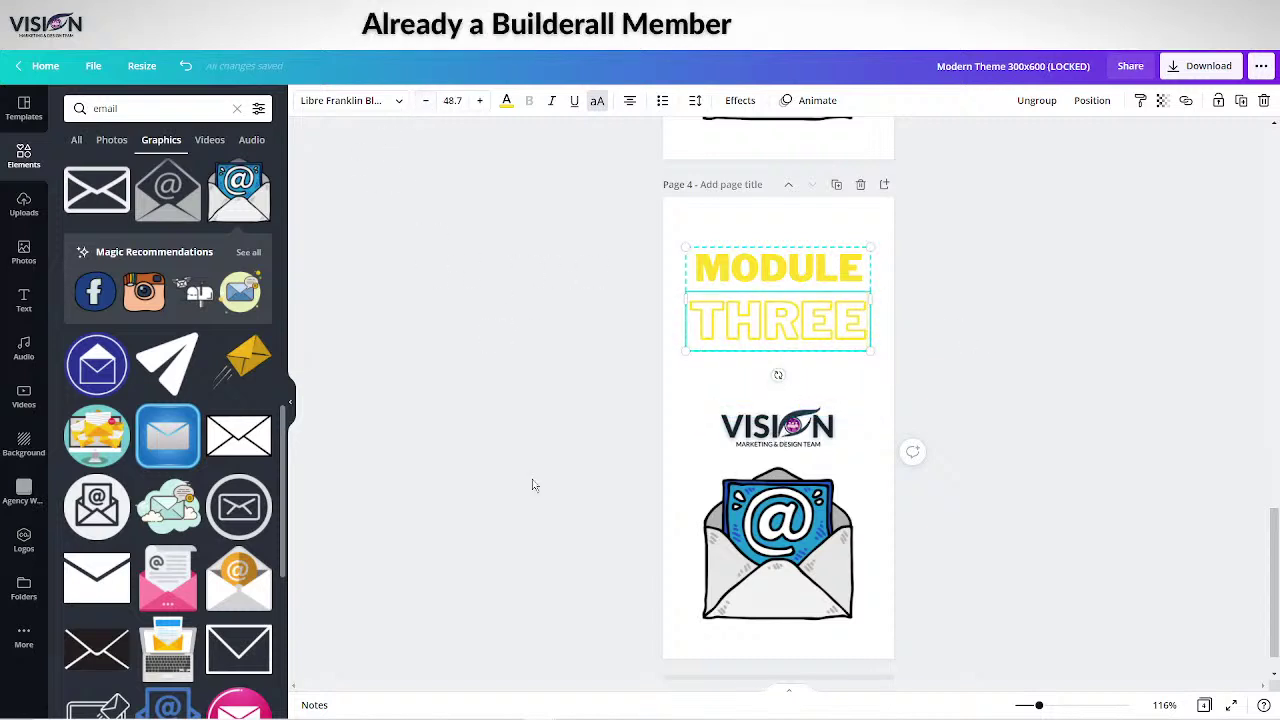
Replace page 4's envelope with an enlarged, centred traffic cars graphic.
{"action": "left_click", "coordinate": [712, 512]}
{"action": "key", "text": "Delete"}
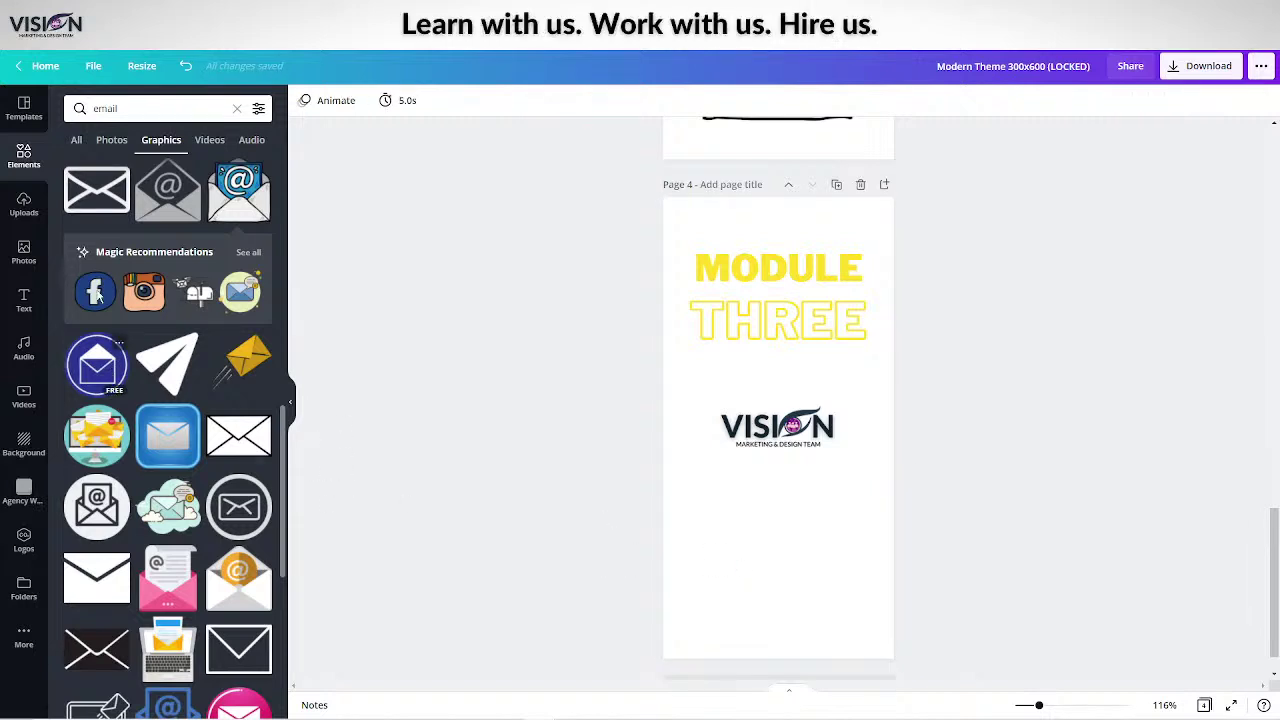
{"action": "left_click_drag", "start_coordinate": [131, 108], "coordinate": [66, 103]}
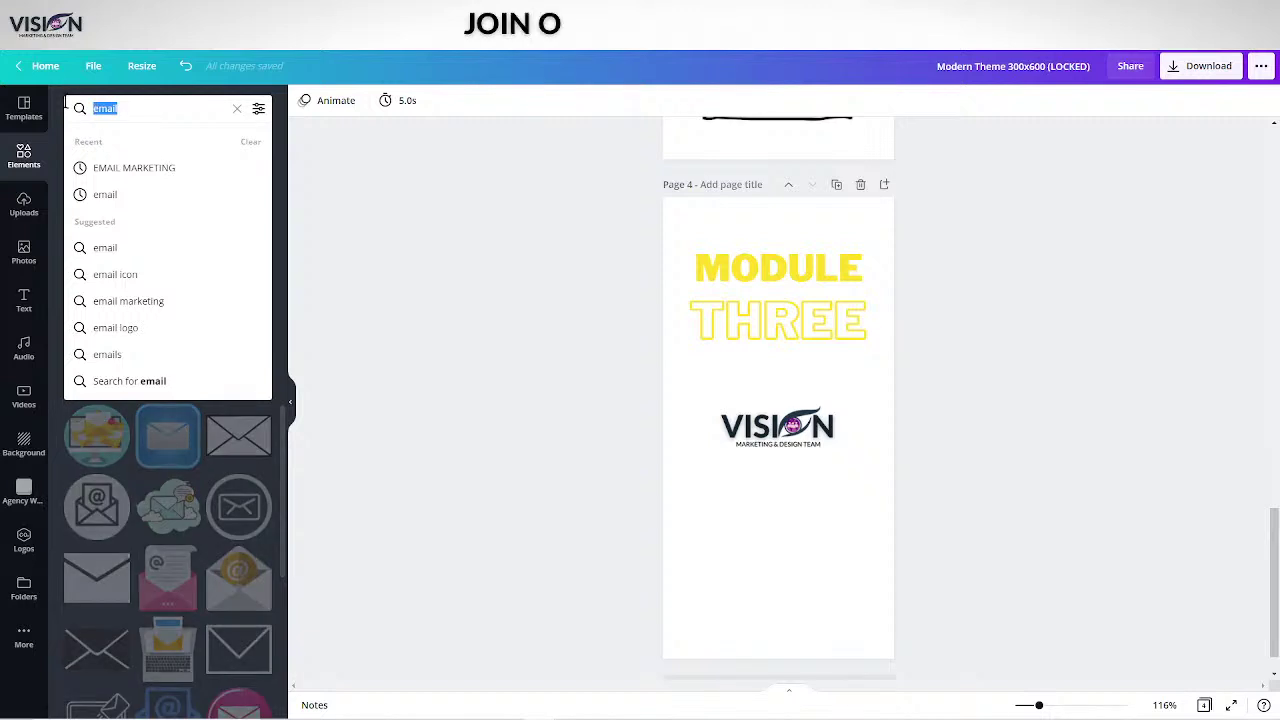
{"action": "type", "text": "traffic"}
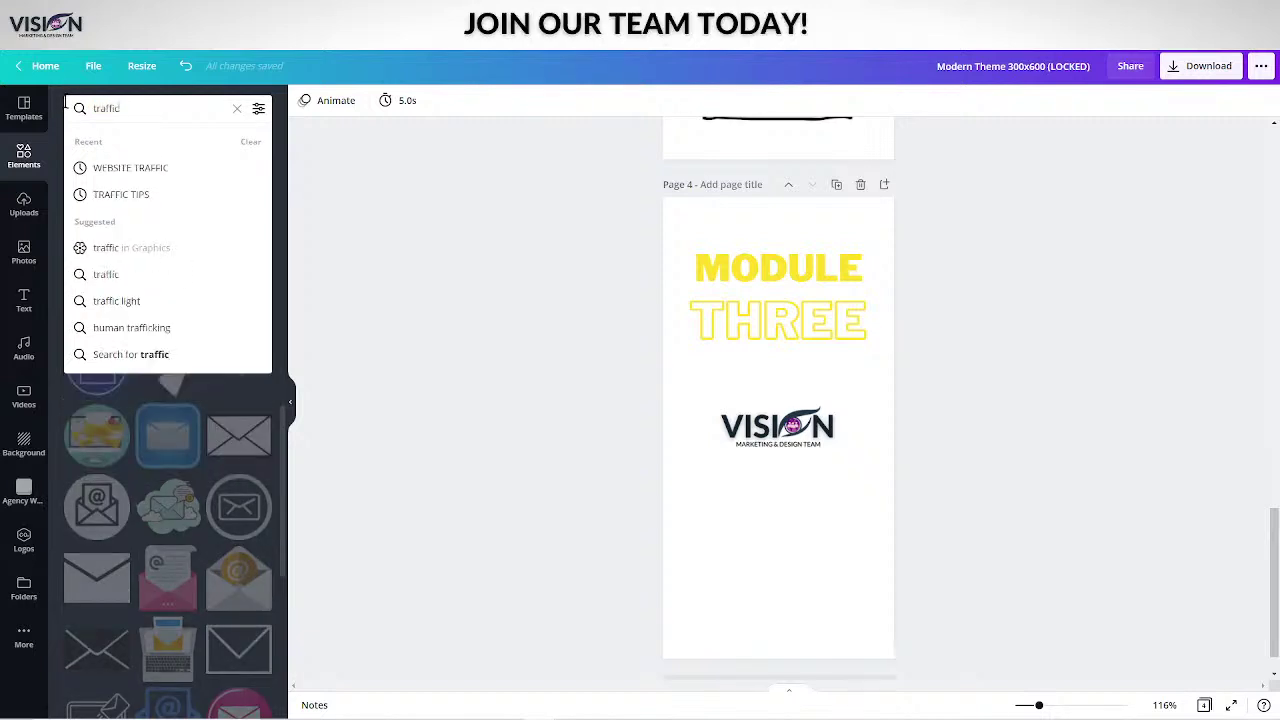
{"action": "key", "text": "Return"}
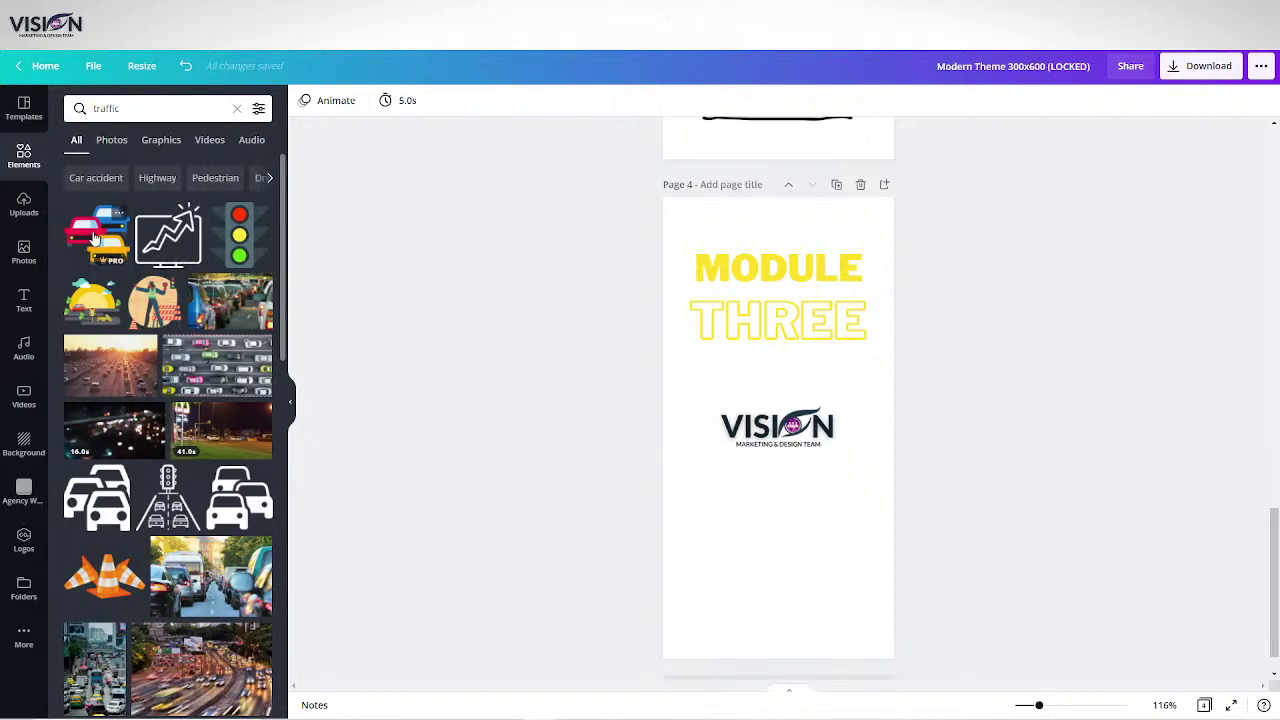
{"action": "left_click", "coordinate": [95, 239]}
{"action": "left_click_drag", "start_coordinate": [802, 460], "coordinate": [784, 598]}
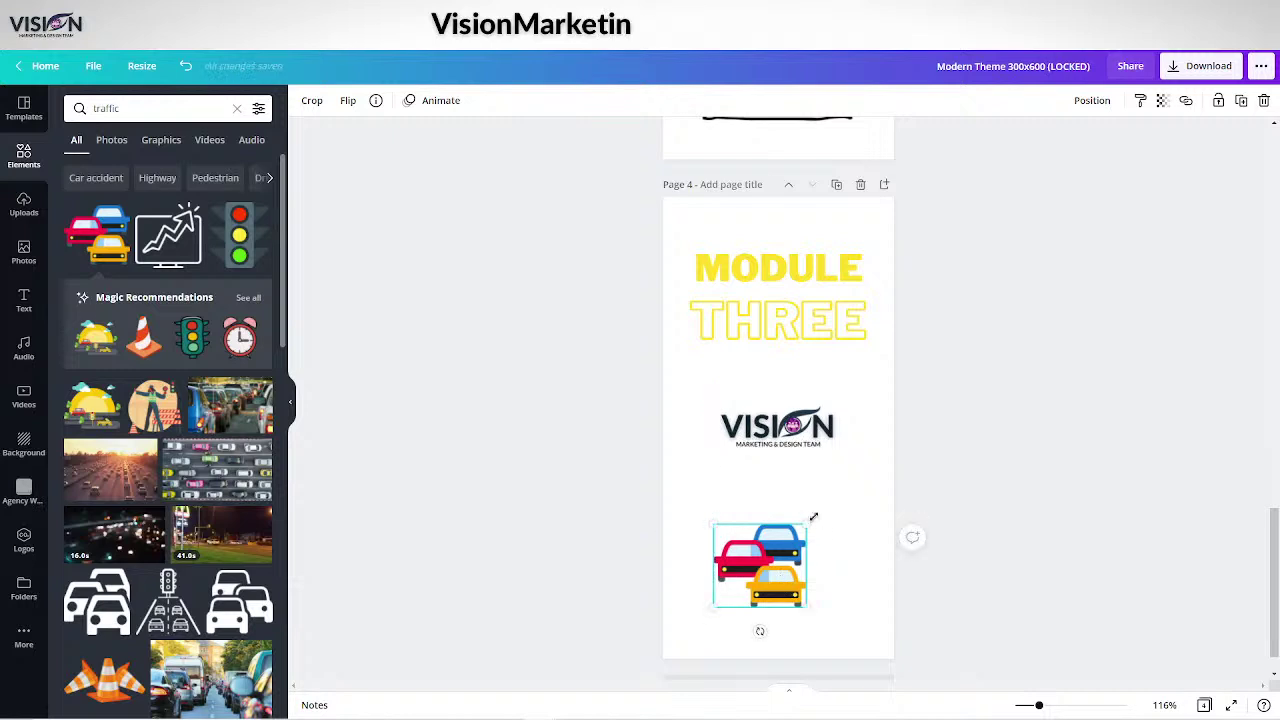
{"action": "left_click_drag", "start_coordinate": [819, 511], "coordinate": [868, 466]}
{"action": "left_click_drag", "start_coordinate": [809, 537], "coordinate": [805, 550]}
{"action": "scroll", "coordinate": [1080, 423], "scroll_direction": "up", "scroll_amount": 5}
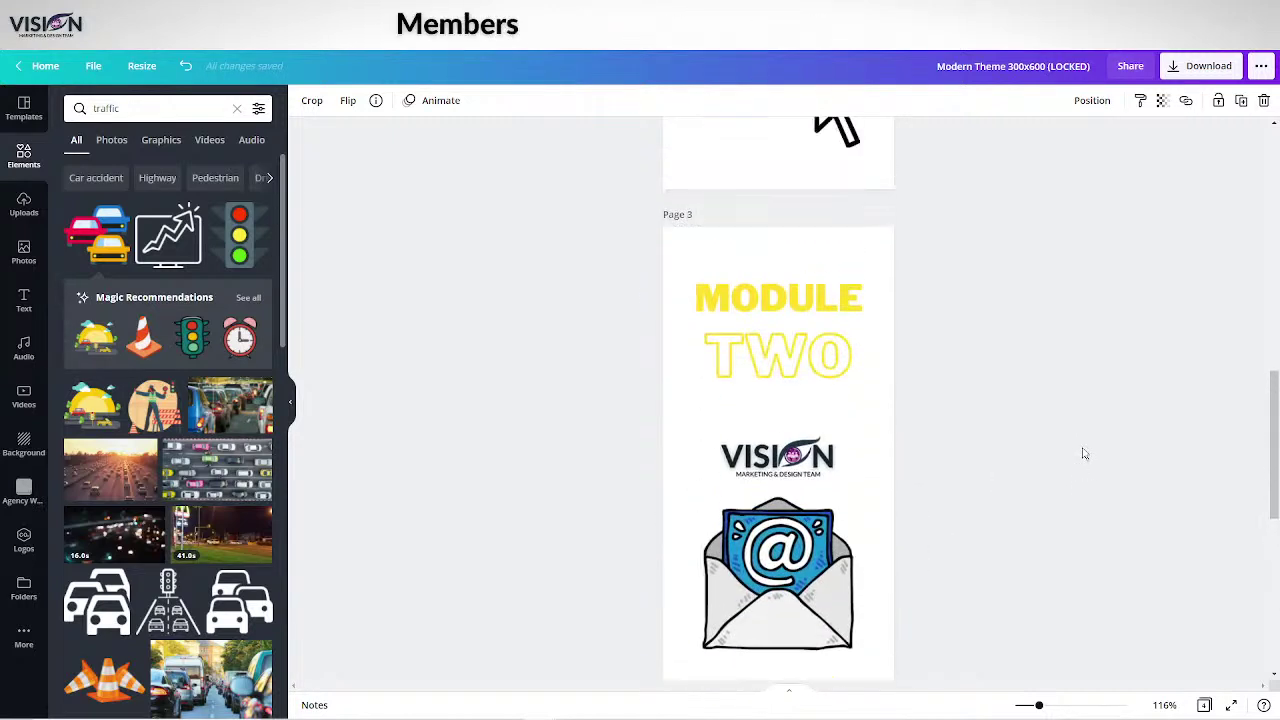
{"action": "scroll", "coordinate": [1080, 451], "scroll_direction": "down", "scroll_amount": 6}
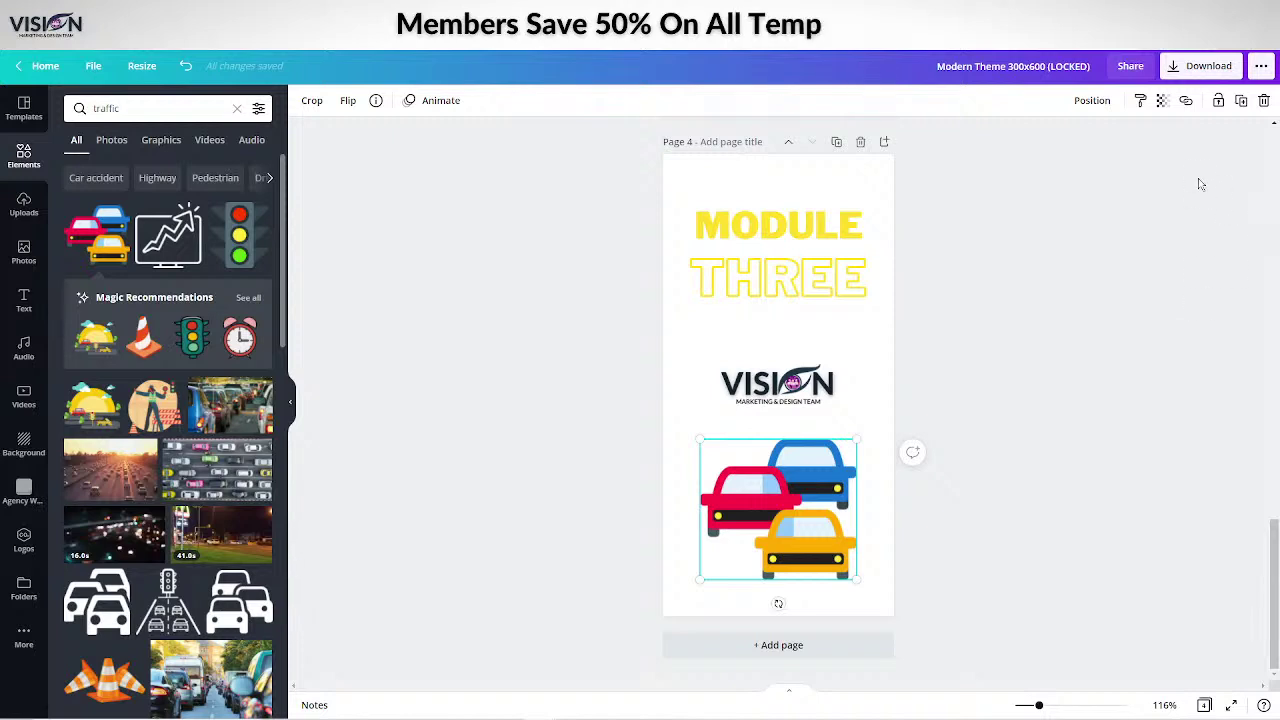
Download pages 2–4 of the design as JPG images.
{"action": "left_click", "coordinate": [1190, 66]}
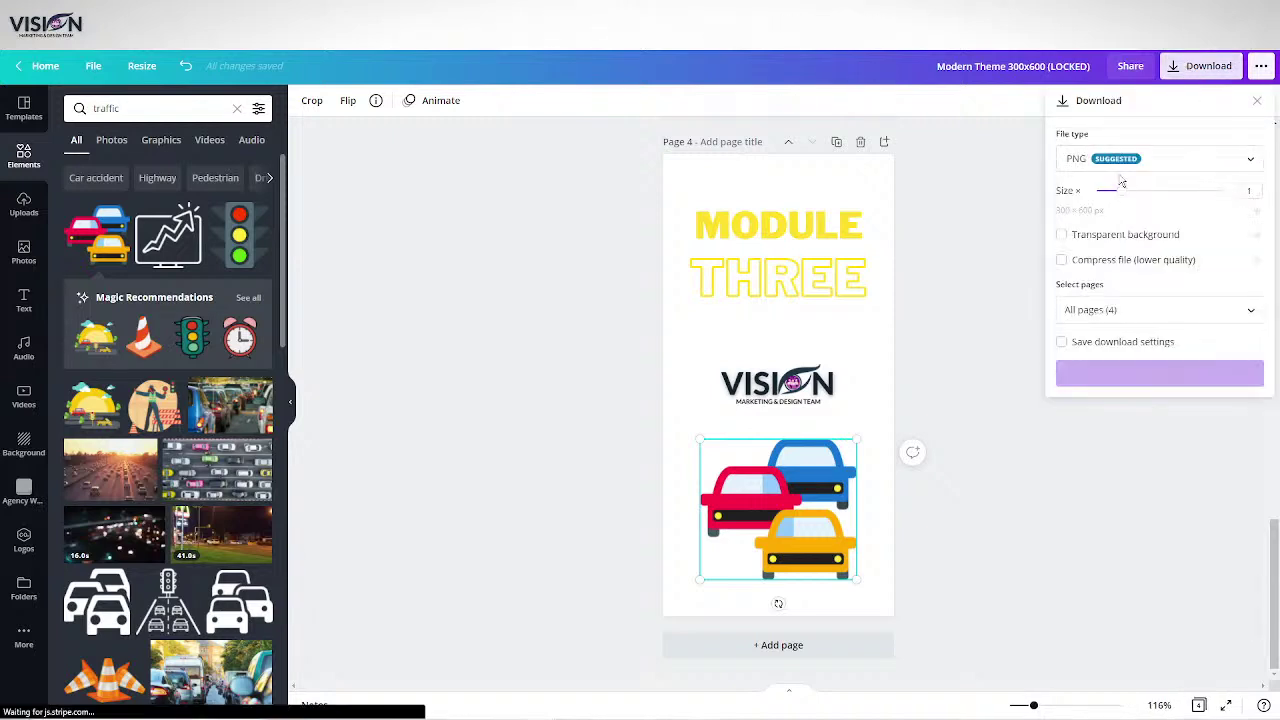
{"action": "left_click", "coordinate": [1098, 160]}
{"action": "left_click", "coordinate": [1100, 200]}
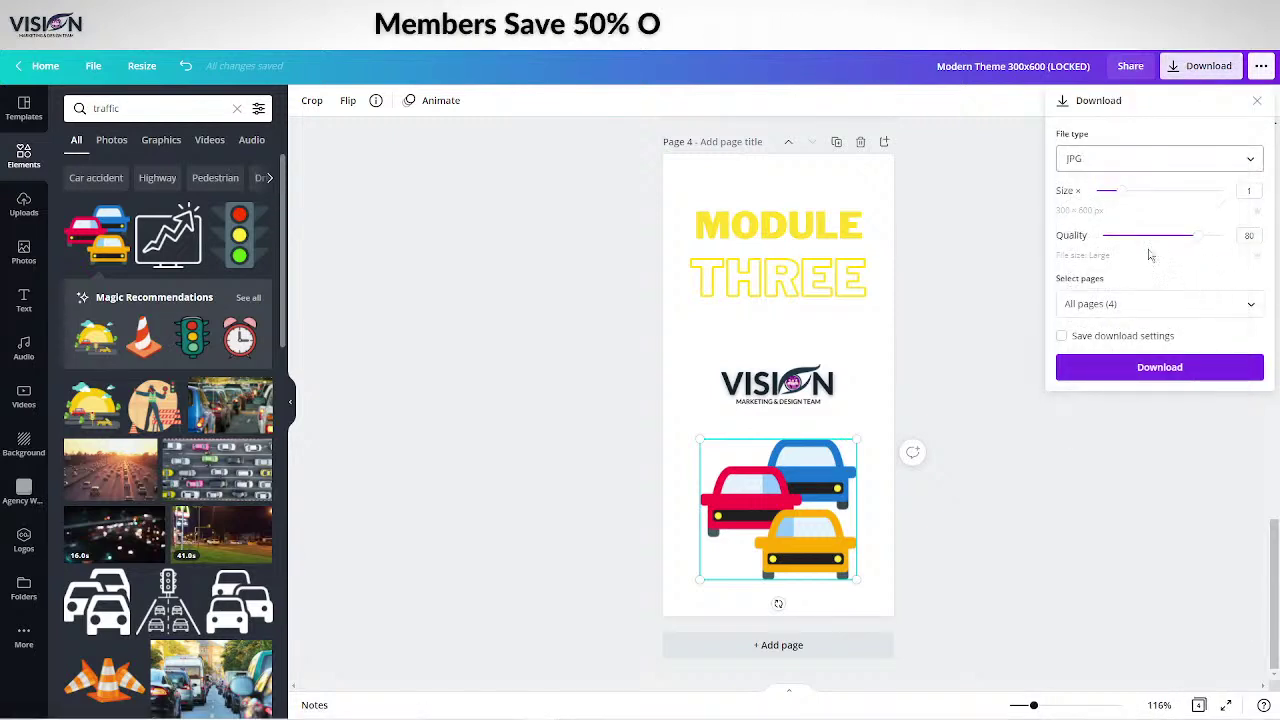
{"action": "left_click", "coordinate": [1249, 305]}
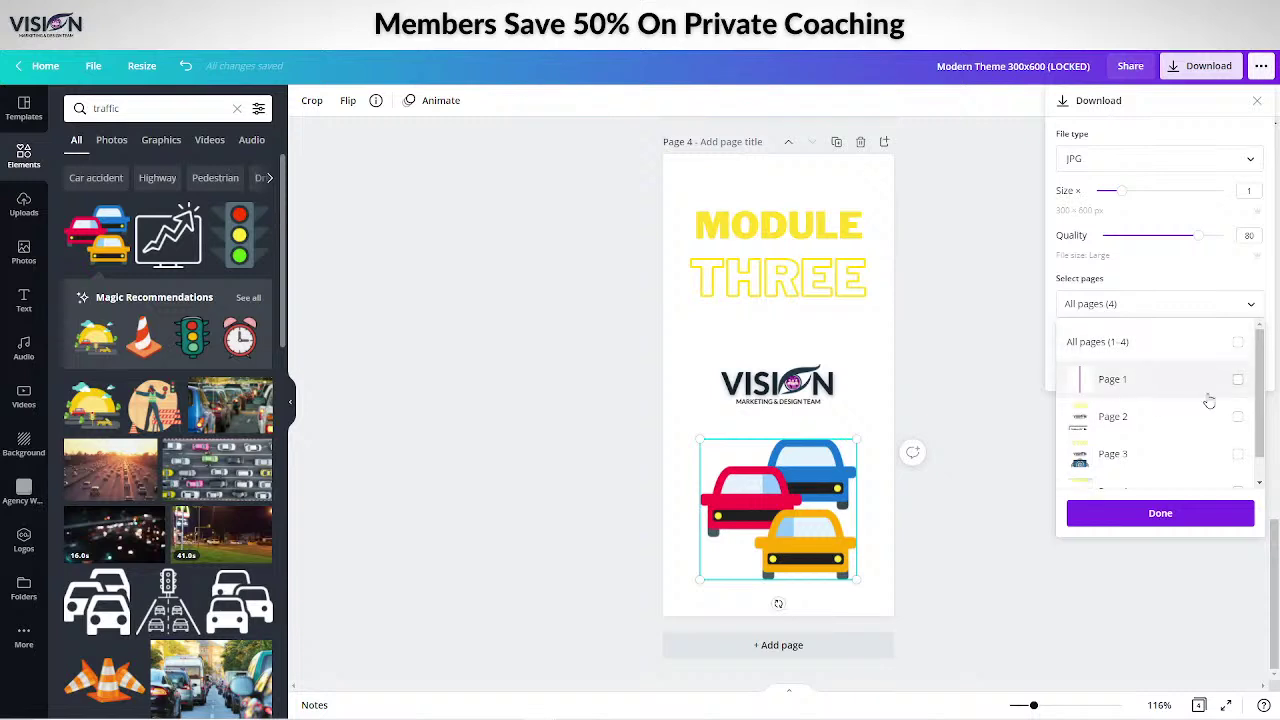
{"action": "left_click", "coordinate": [1239, 342]}
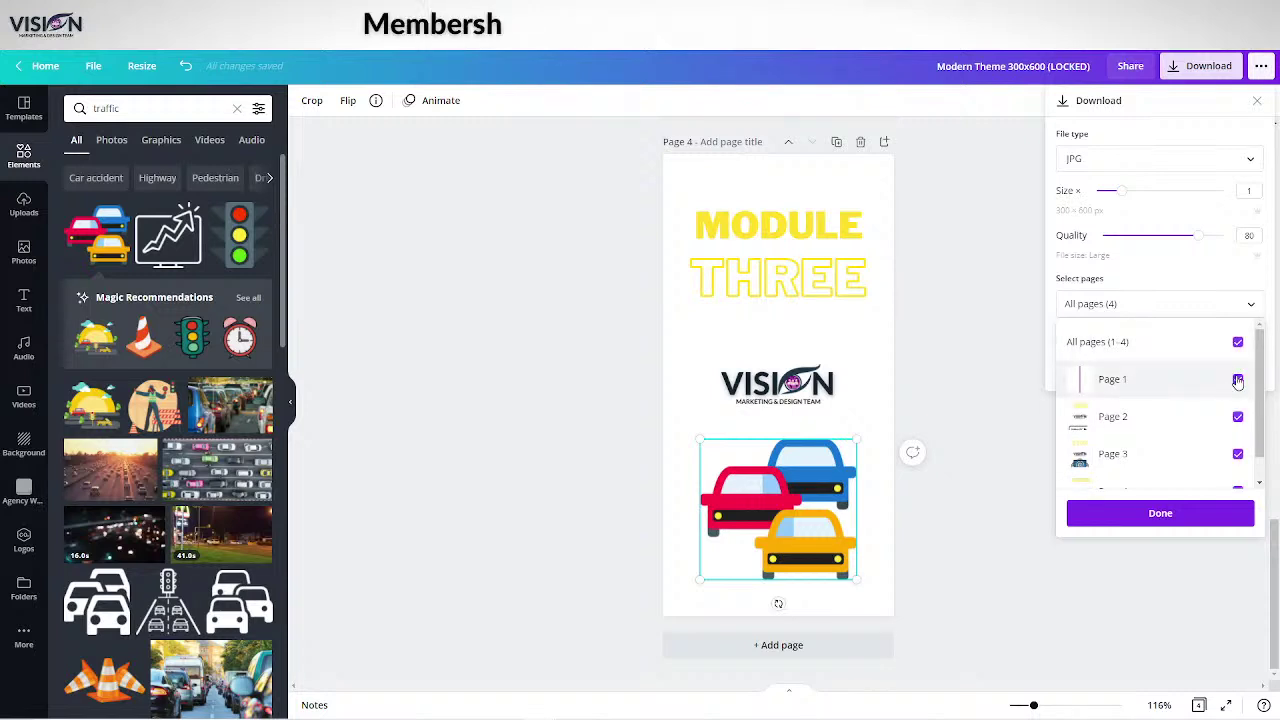
{"action": "left_click", "coordinate": [1236, 379]}
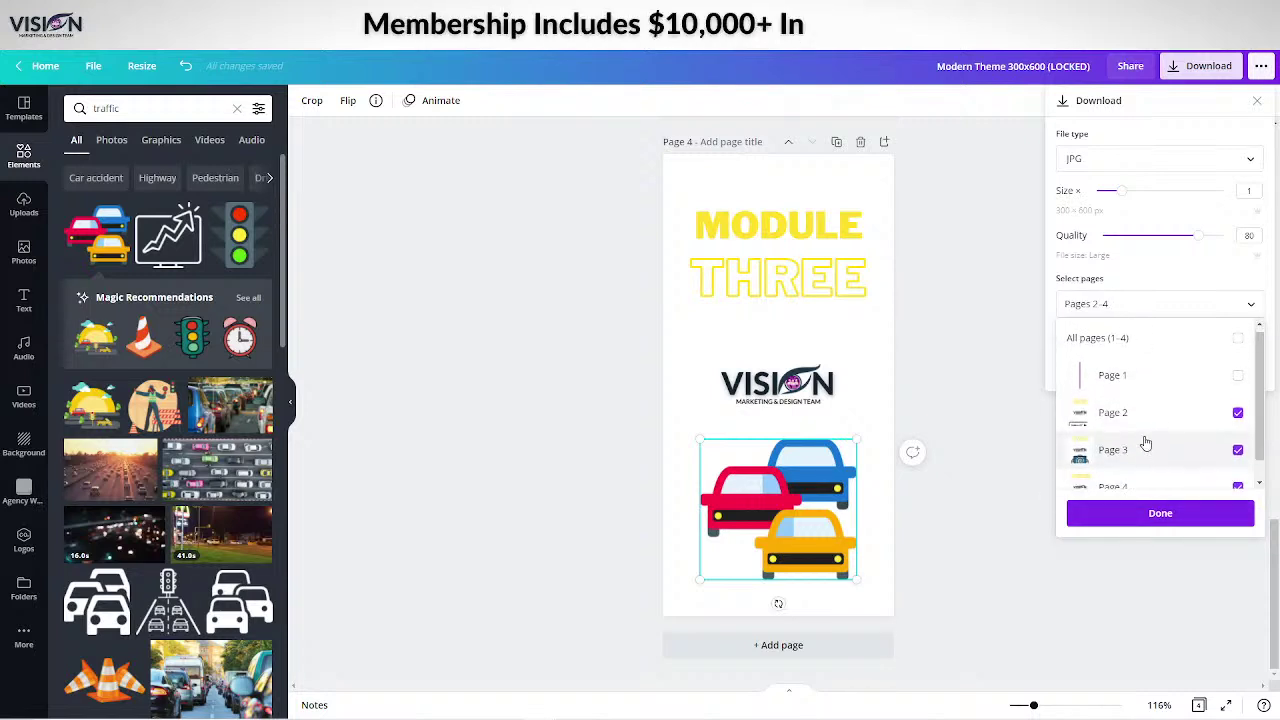
{"action": "scroll", "coordinate": [1143, 445], "scroll_direction": "down", "scroll_amount": 1}
{"action": "left_click", "coordinate": [1163, 514]}
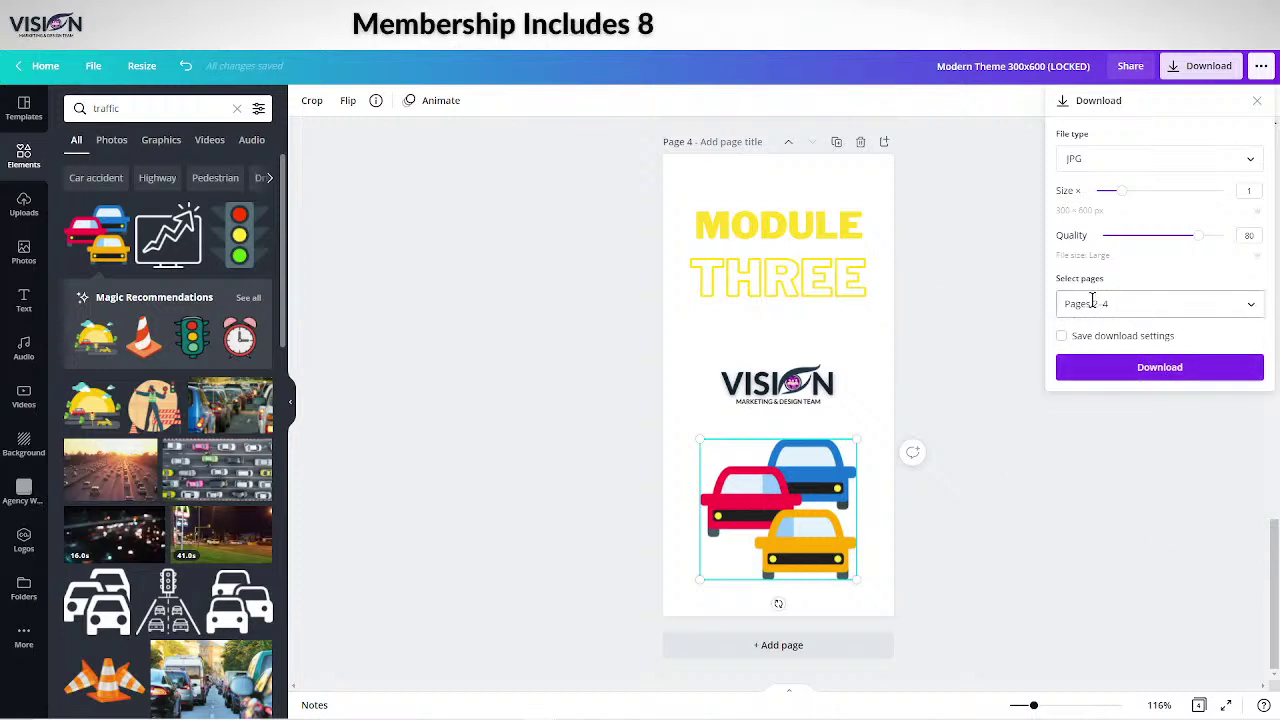
{"action": "left_click", "coordinate": [1146, 369]}
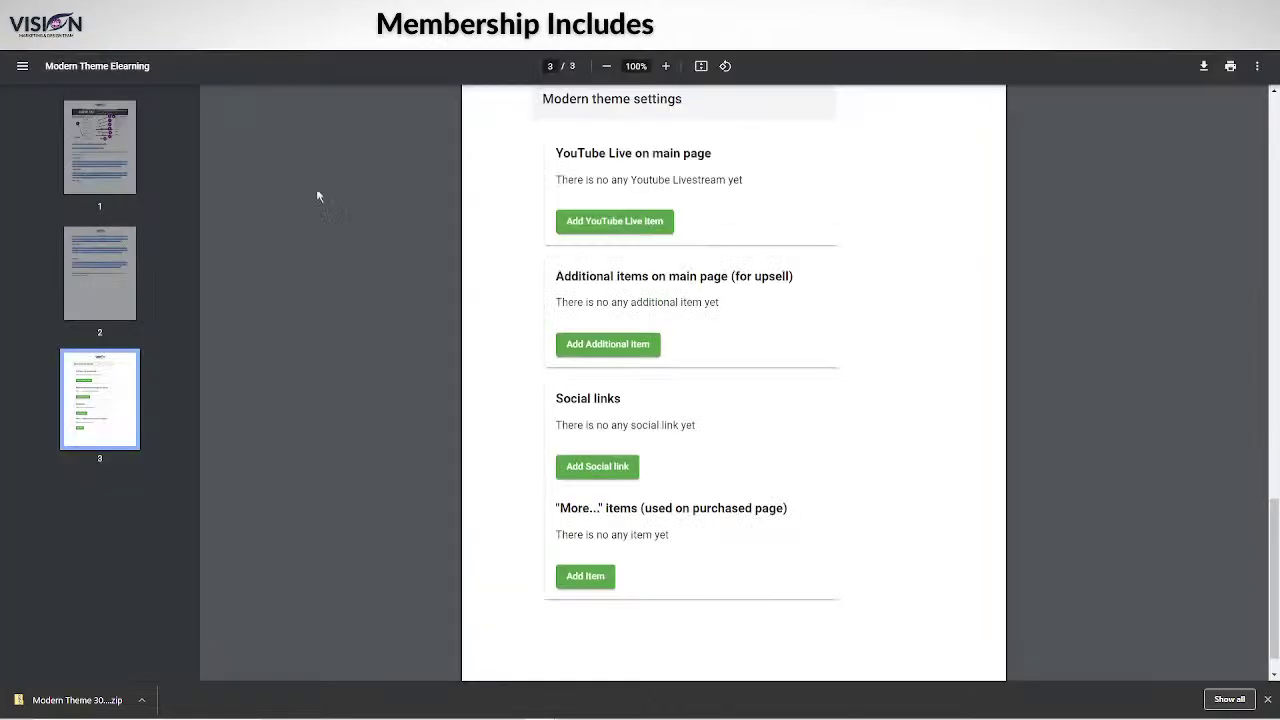
Scroll the Modern Theme Elearning PDF to page 3's Modern theme settings.
{"action": "scroll", "coordinate": [317, 194], "scroll_direction": "up", "scroll_amount": 15}
{"action": "scroll", "coordinate": [766, 380], "scroll_direction": "down", "scroll_amount": 15}
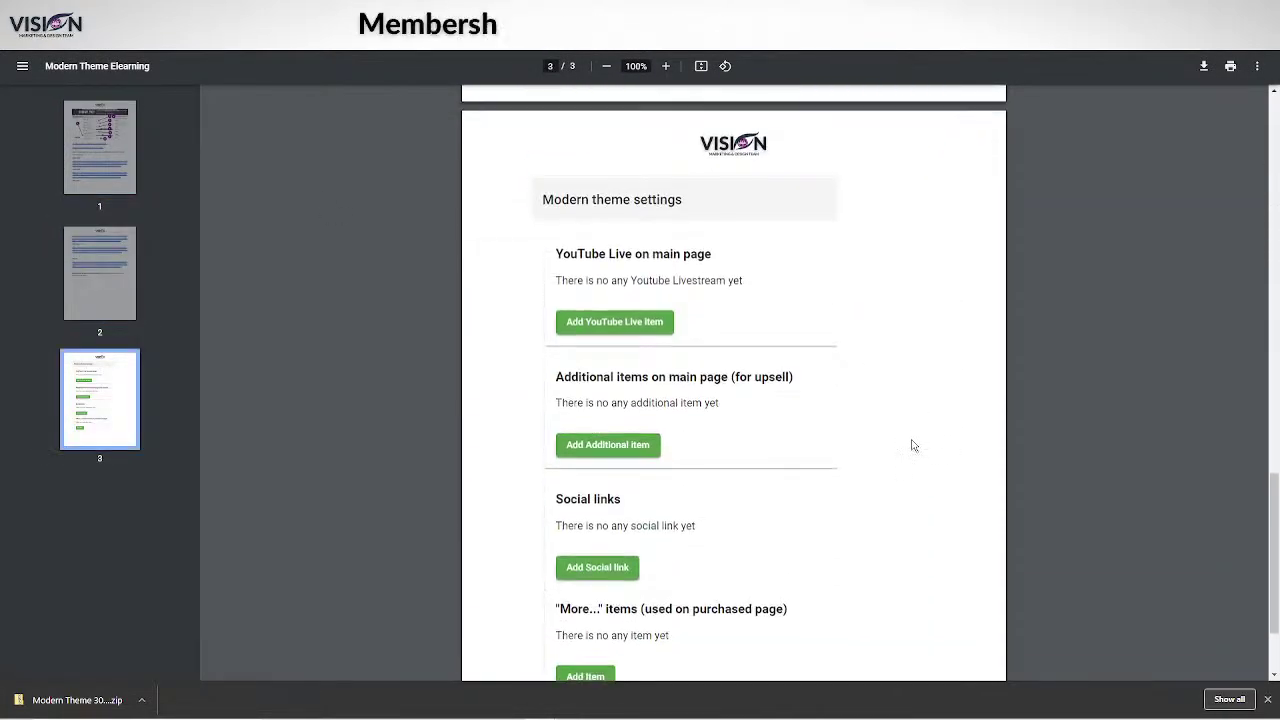
{"action": "scroll", "coordinate": [911, 443], "scroll_direction": "down", "scroll_amount": 2}
{"action": "scroll", "coordinate": [871, 437], "scroll_direction": "up", "scroll_amount": 3}
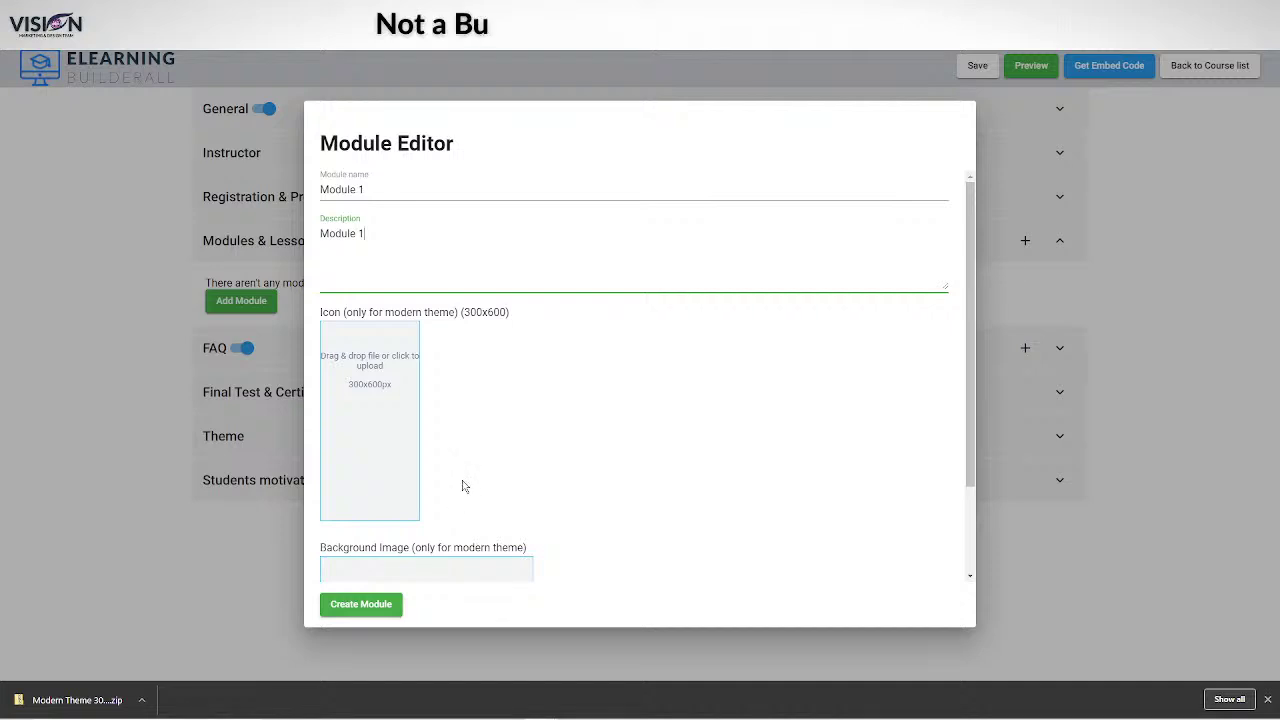
Extract all images from the downloaded Modern Theme 300x600 (LOCKED) zip into its suggested folder.
{"action": "scroll", "coordinate": [463, 488], "scroll_direction": "down", "scroll_amount": 2}
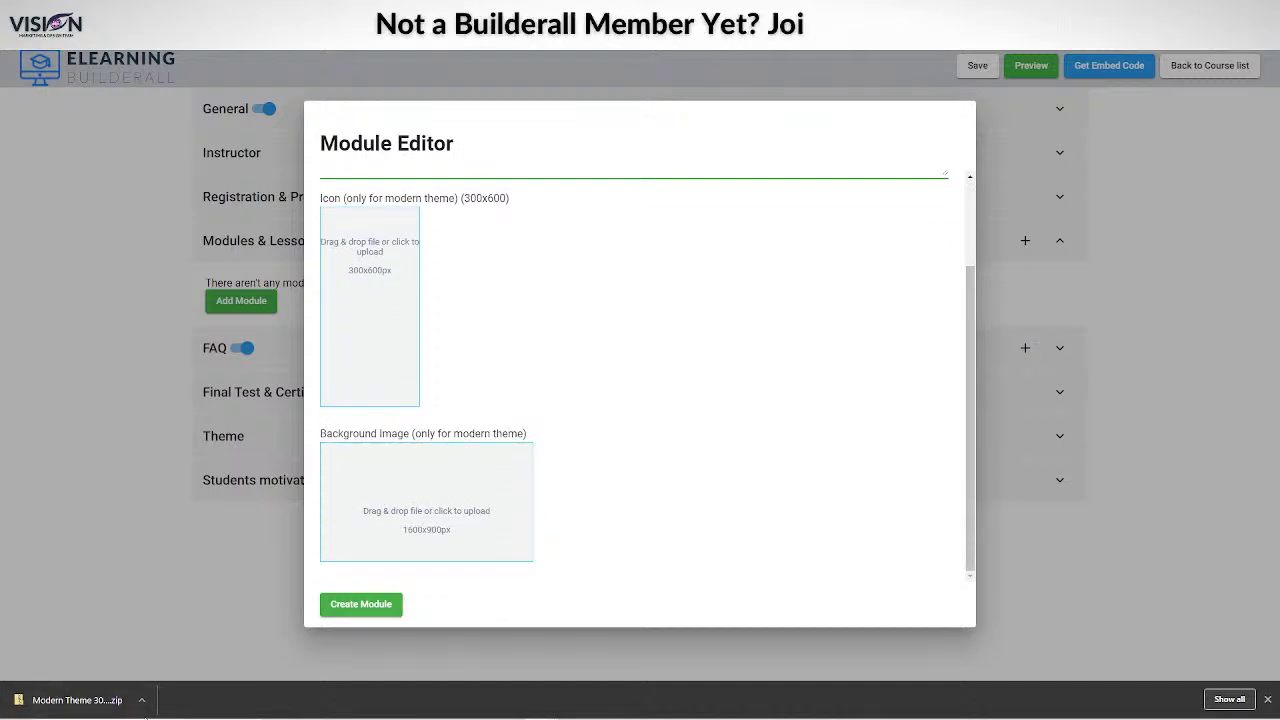
{"action": "left_click", "coordinate": [141, 700]}
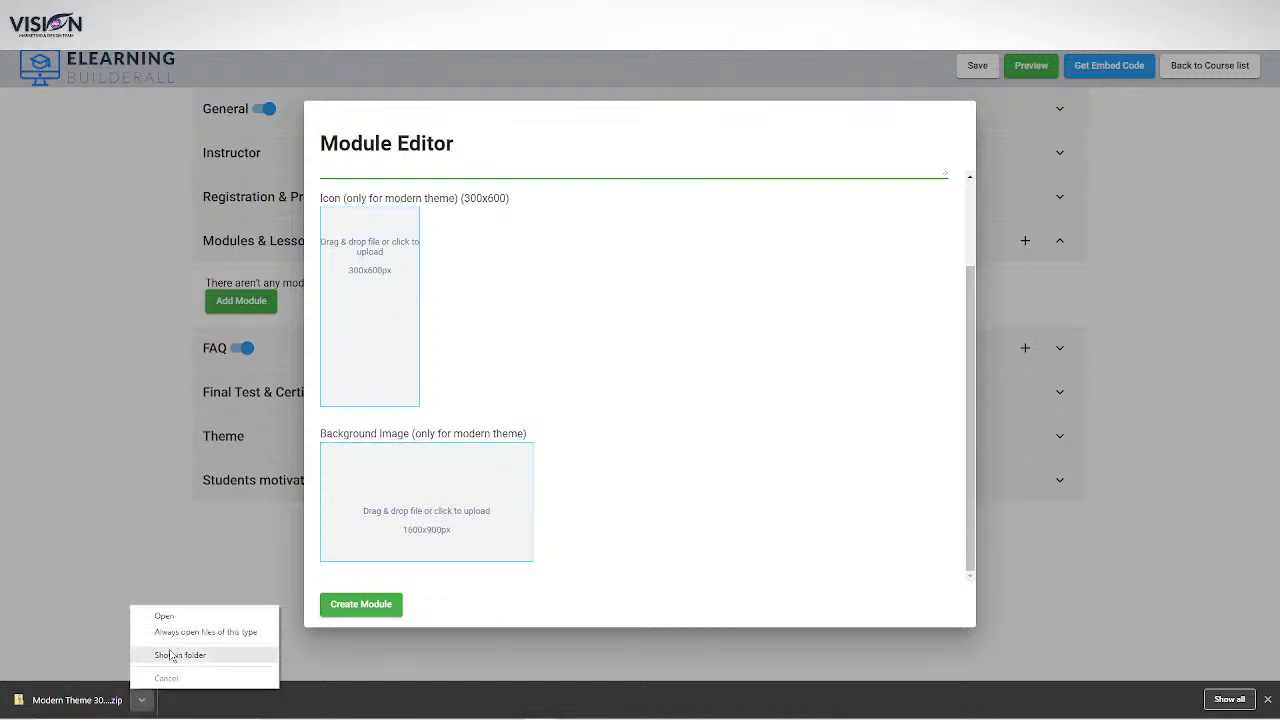
{"action": "left_click", "coordinate": [171, 655]}
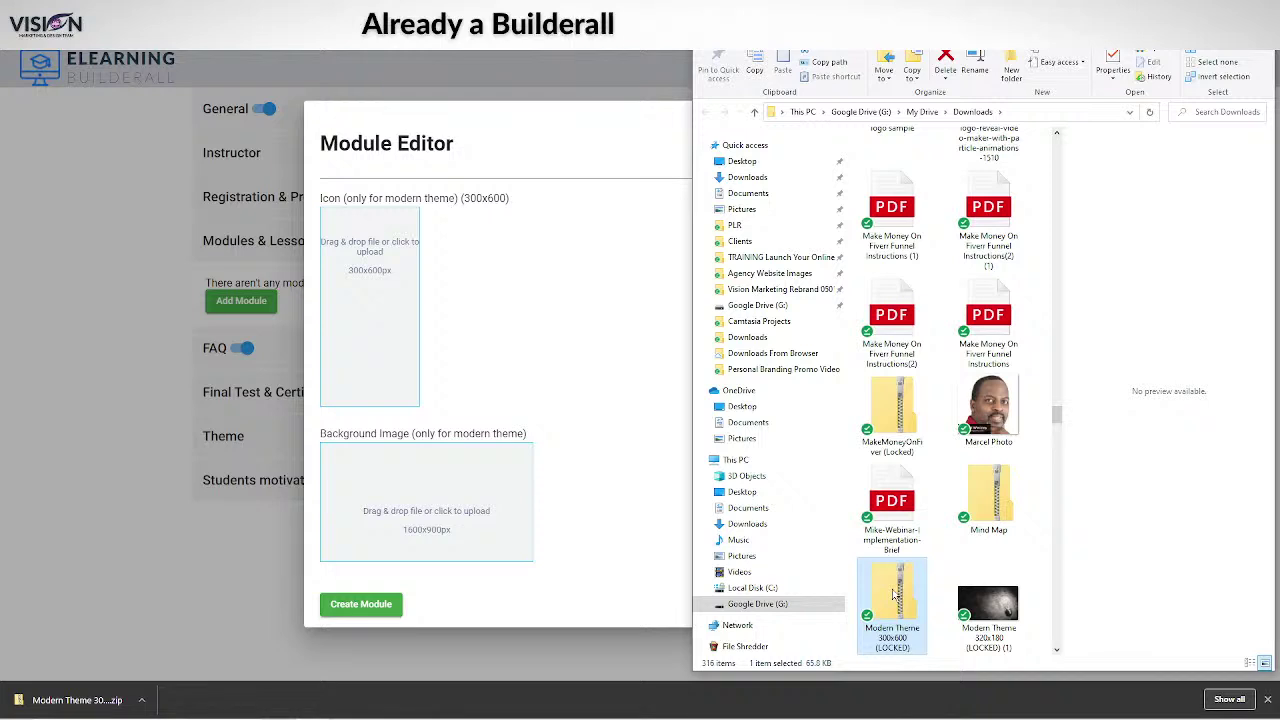
{"action": "double_click", "coordinate": [893, 596]}
{"action": "left_click", "coordinate": [1160, 66]}
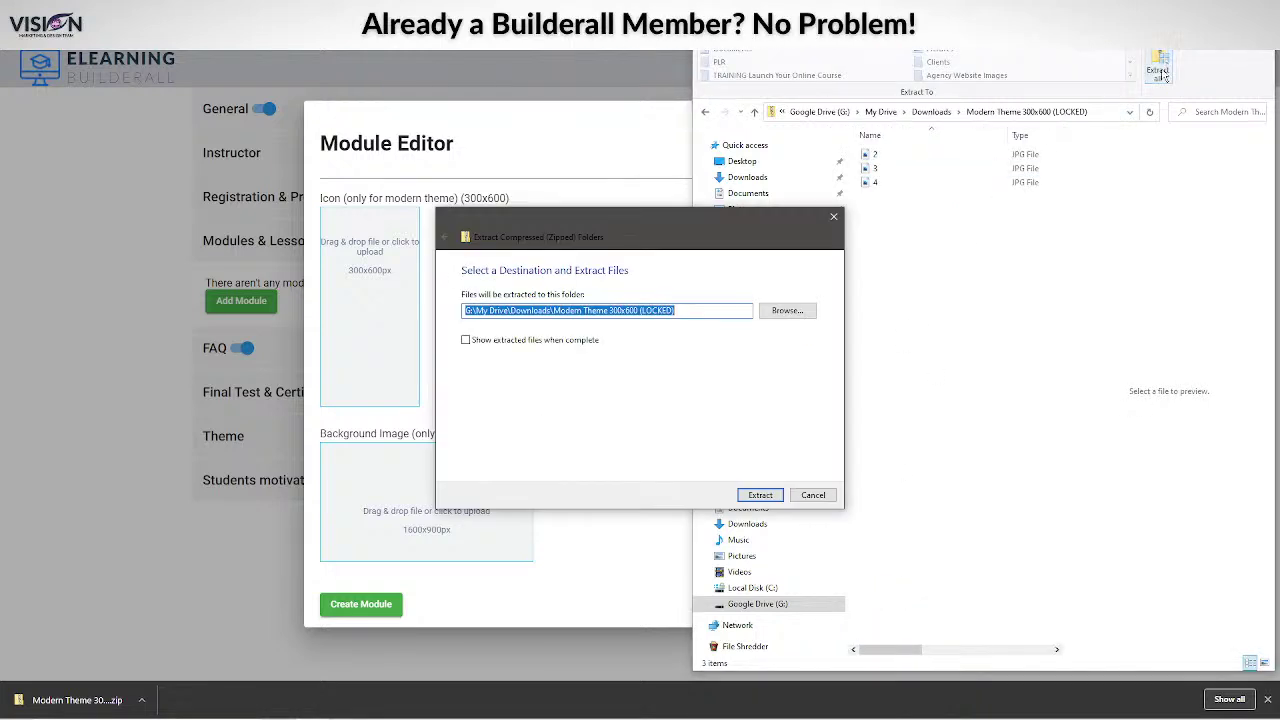
{"action": "left_click", "coordinate": [759, 495]}
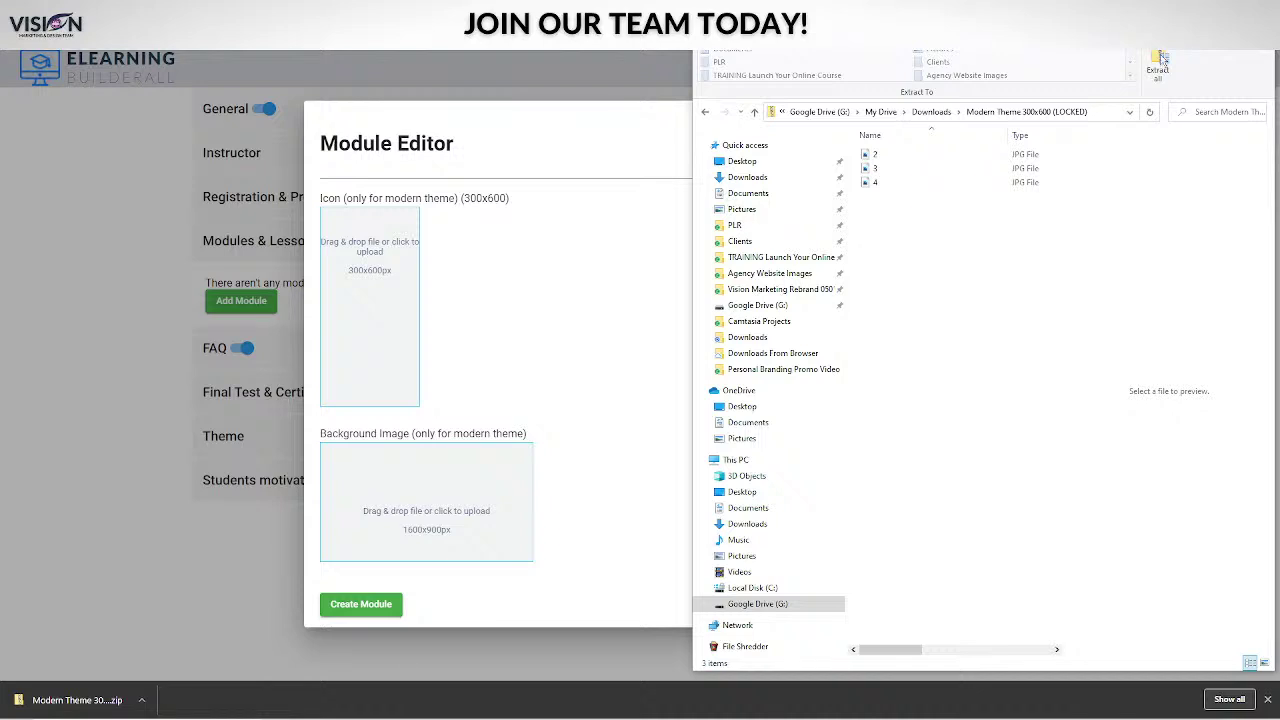
Try dragging image 2 into the Module 1 icon slot, then close File Explorer.
{"action": "left_click_drag", "start_coordinate": [886, 156], "coordinate": [347, 302]}
{"action": "left_click", "coordinate": [990, 311]}
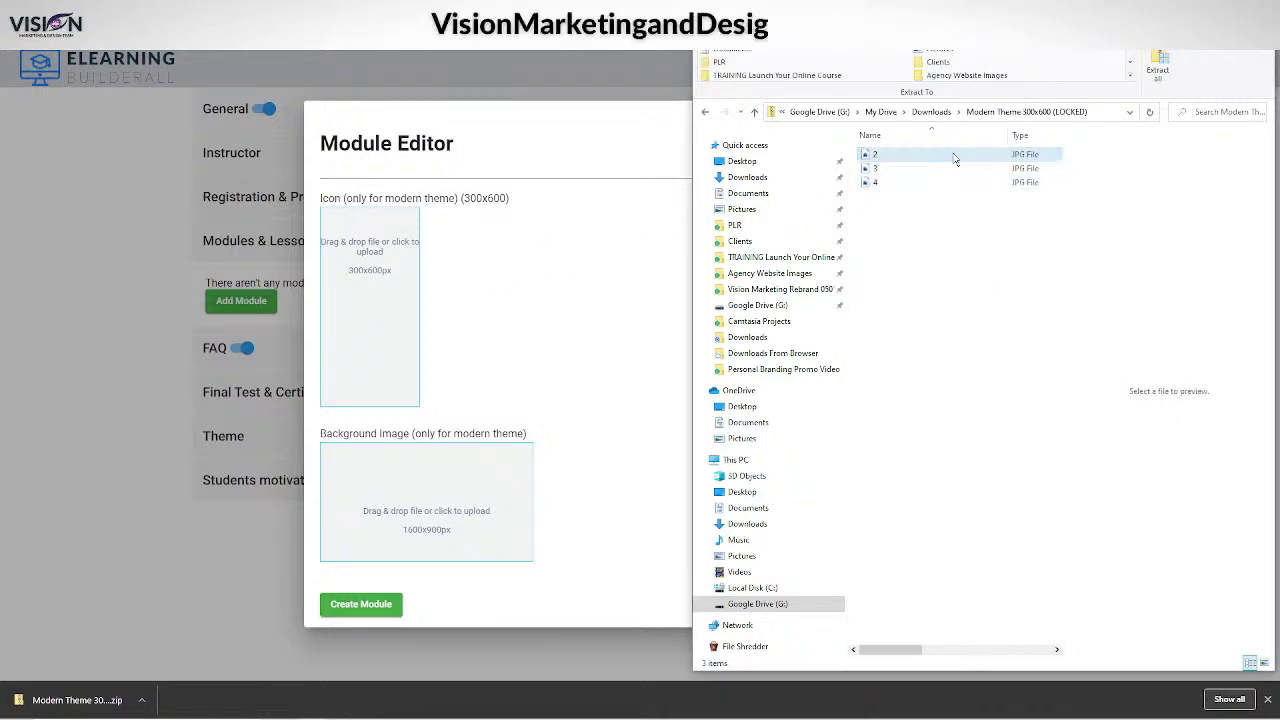
{"action": "left_click_drag", "start_coordinate": [961, 151], "coordinate": [334, 322]}
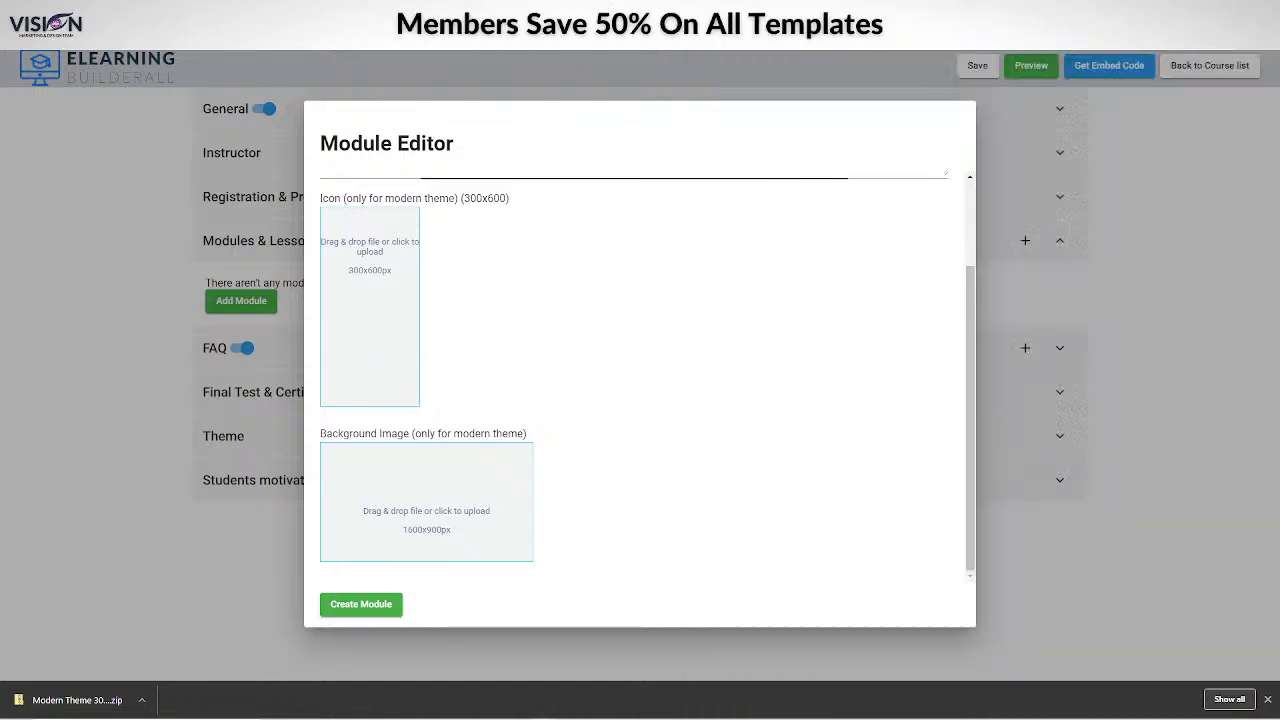
{"action": "left_click", "coordinate": [396, 321]}
Upload image 2 from the Downloads Modern Theme 300x600 folder as the Module 1 icon.
{"action": "left_click", "coordinate": [366, 323]}
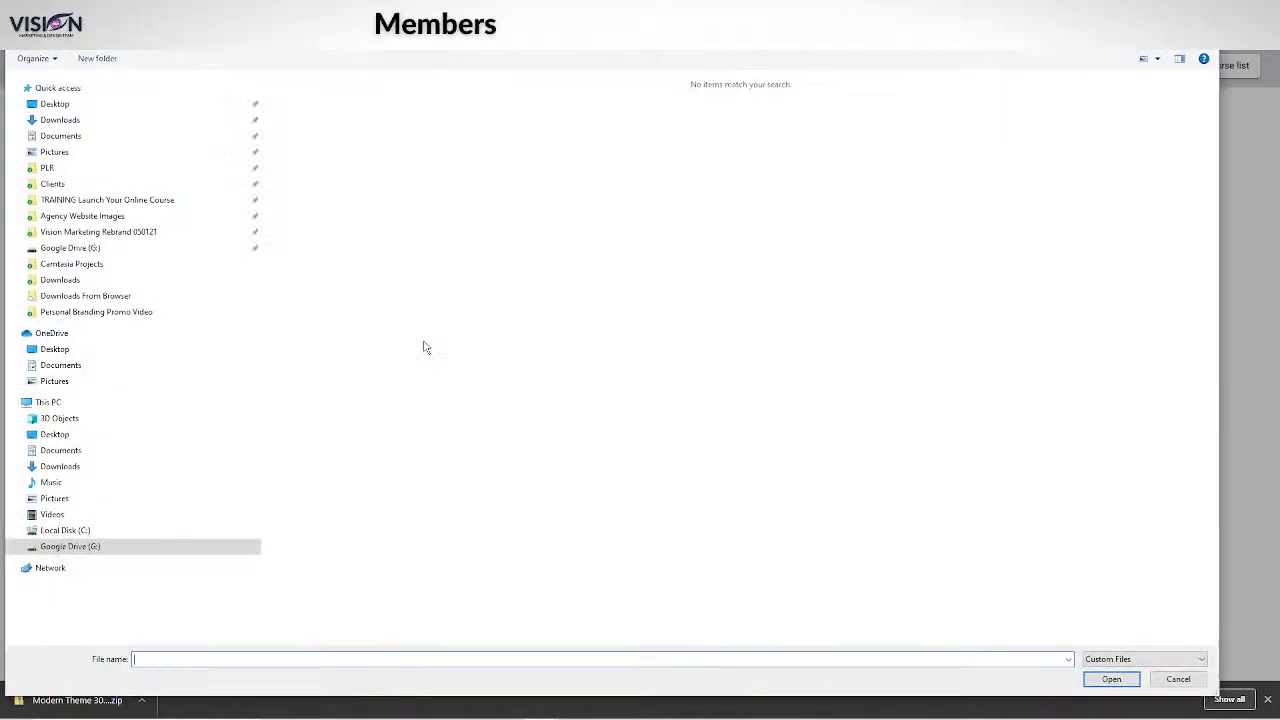
{"action": "left_click", "coordinate": [75, 280]}
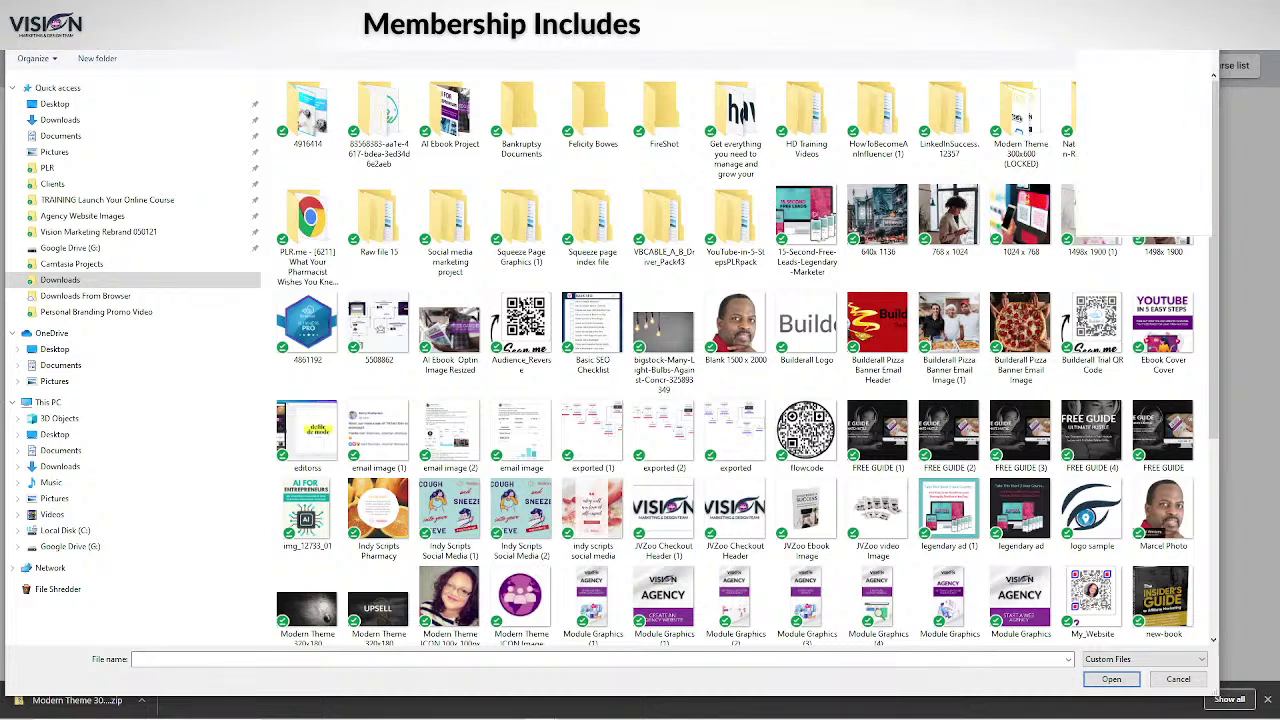
{"action": "key", "text": "Return"}
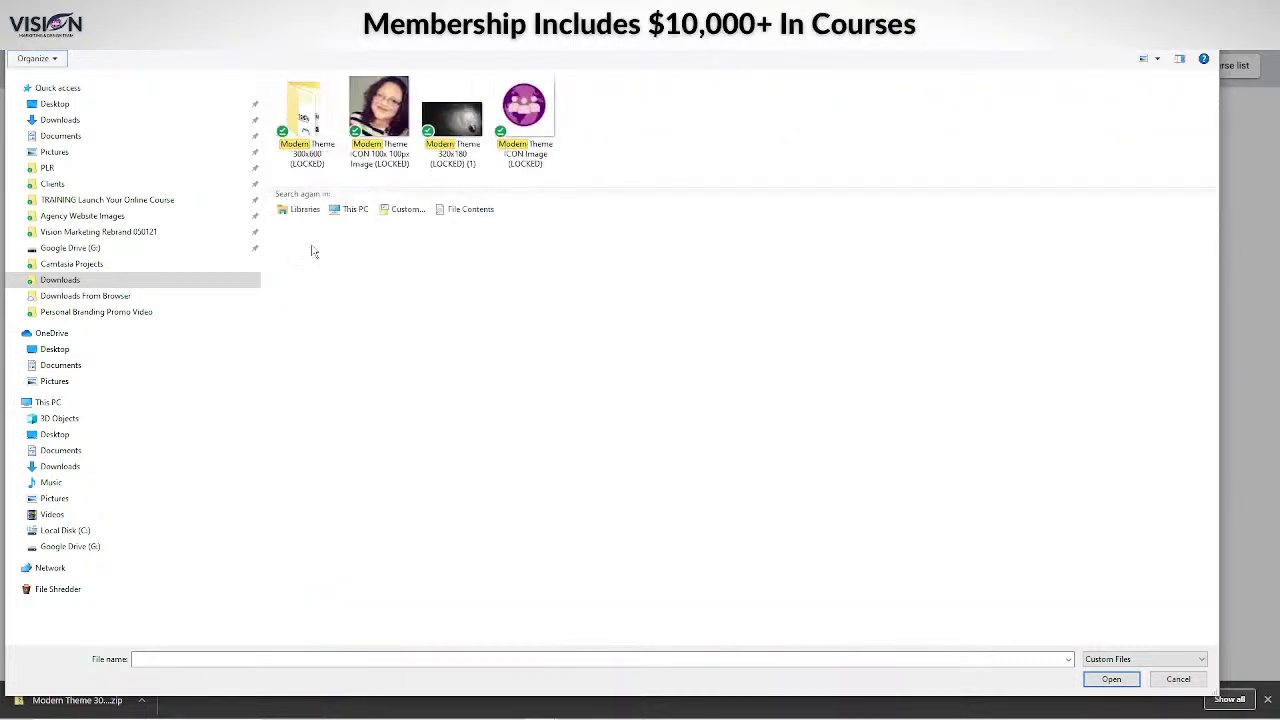
{"action": "double_click", "coordinate": [300, 145]}
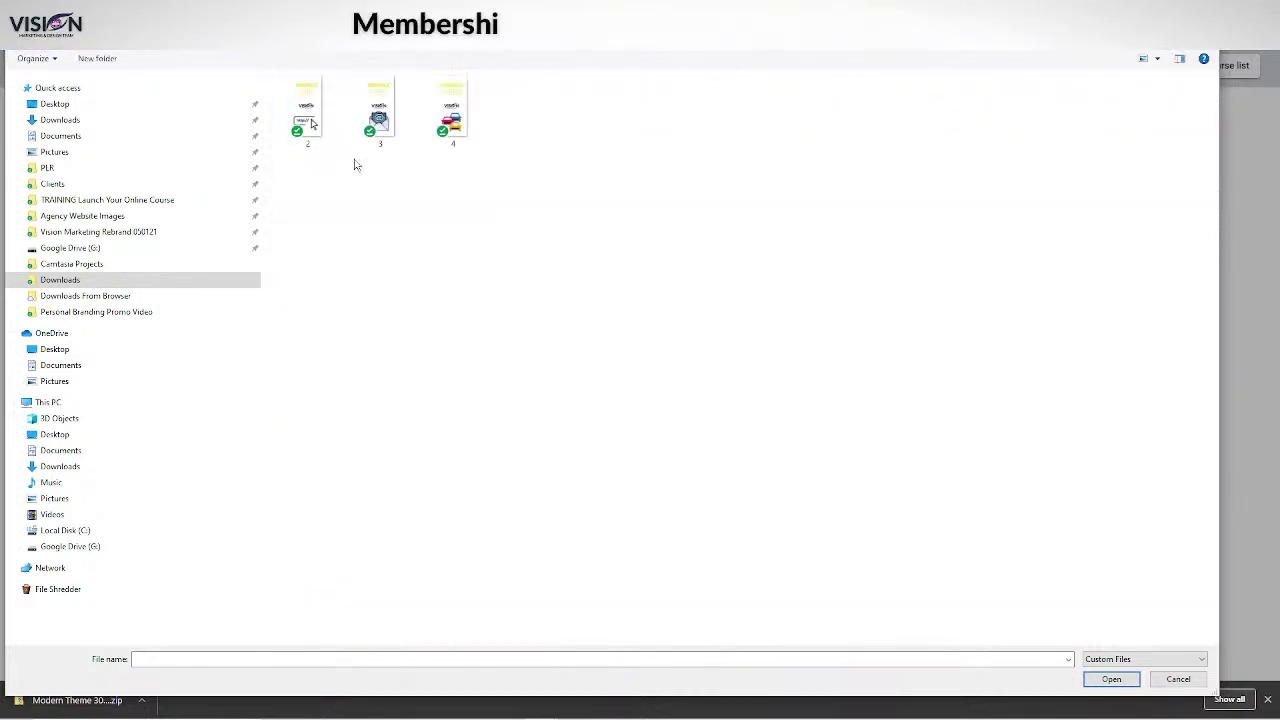
{"action": "left_click", "coordinate": [310, 123]}
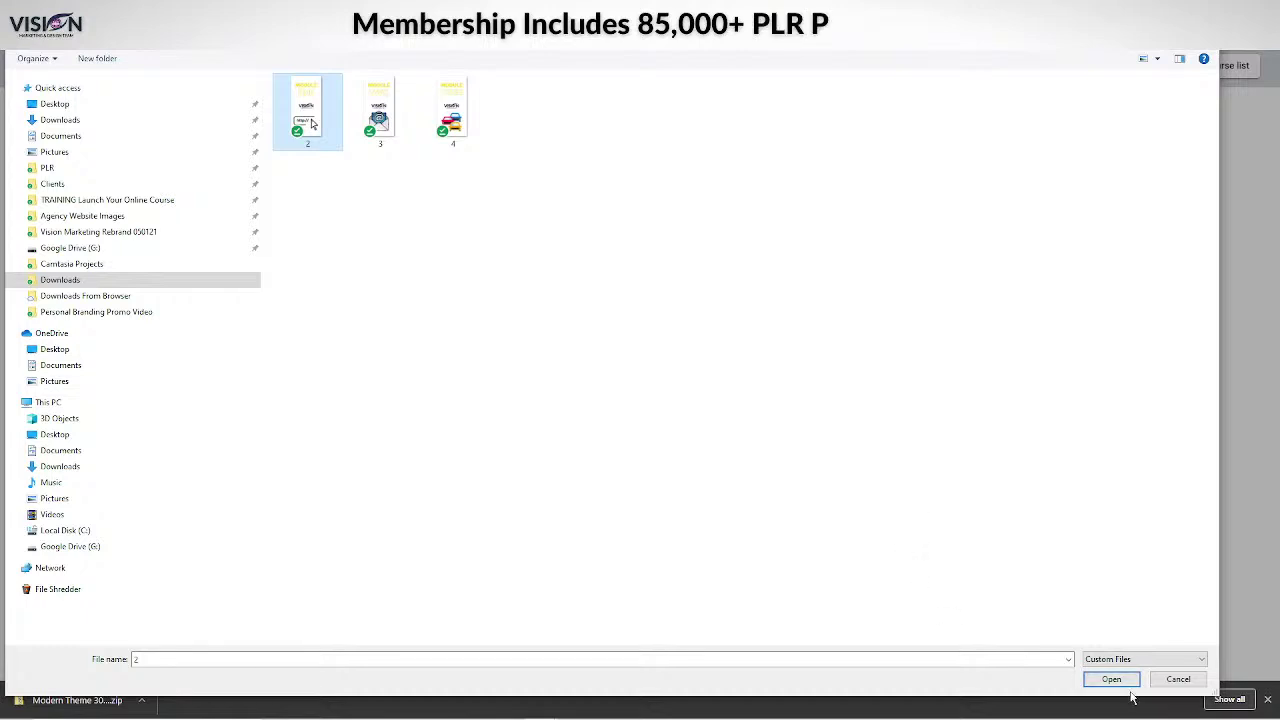
{"action": "left_click", "coordinate": [1112, 680]}
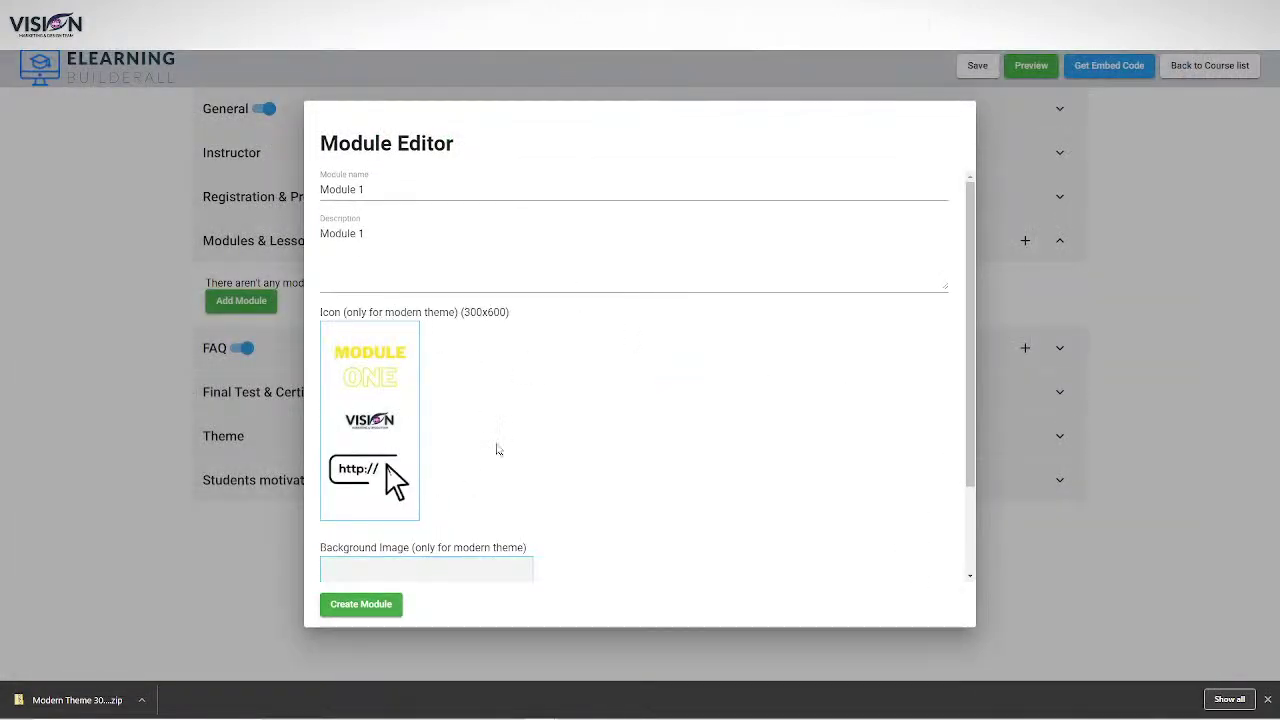
{"action": "scroll", "coordinate": [545, 510], "scroll_direction": "down", "scroll_amount": 2}
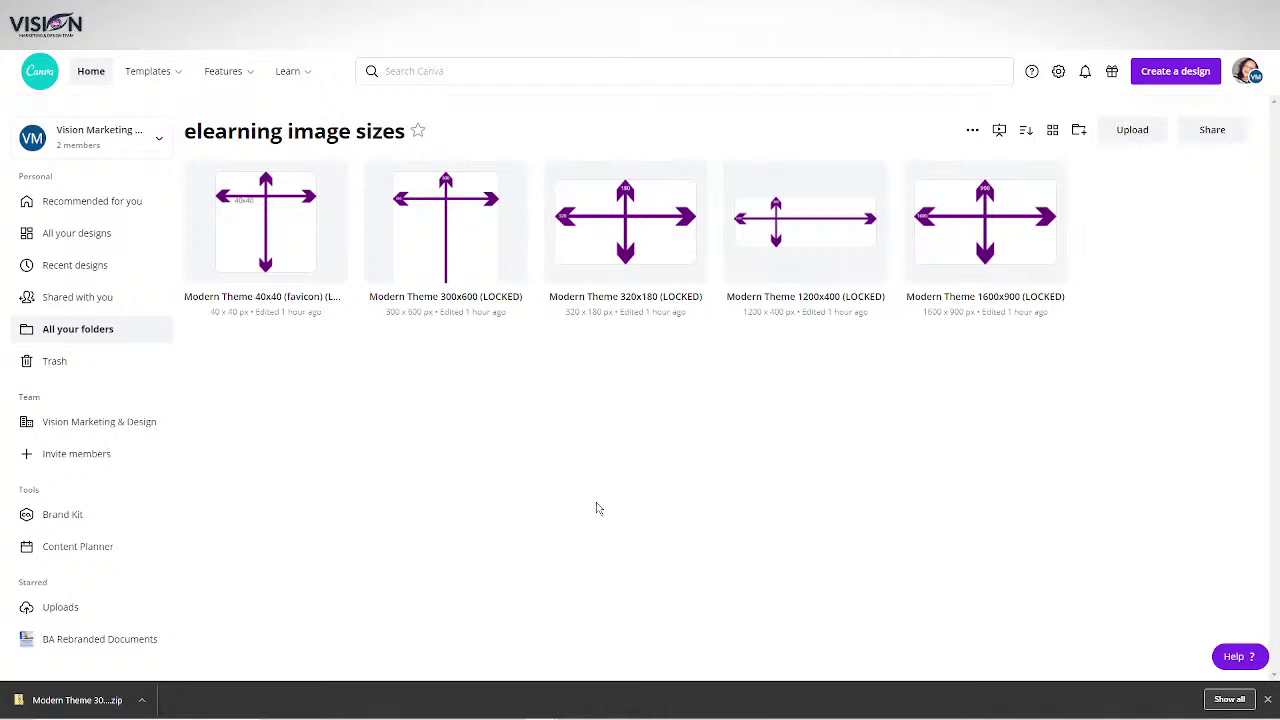
Add a second page to the 1600x900 design with a page-filling lightbulb photo using the Street filter.
{"action": "left_click", "coordinate": [945, 273]}
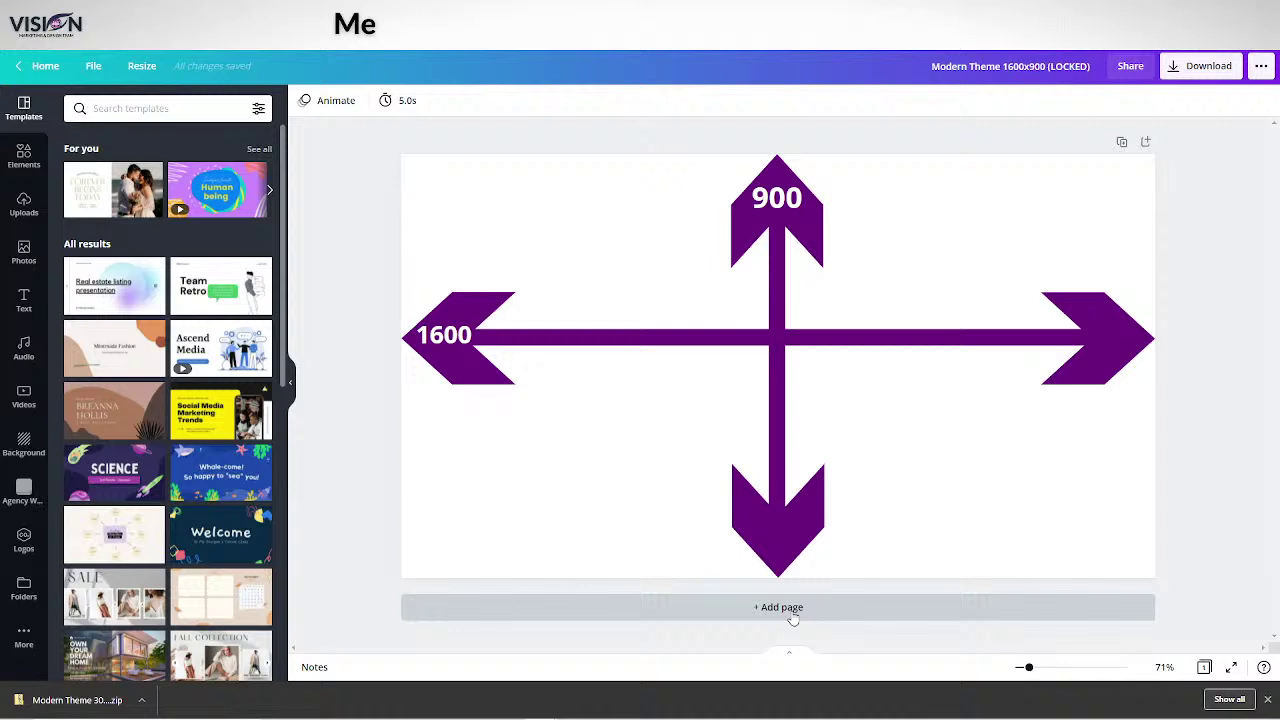
{"action": "left_click", "coordinate": [838, 609]}
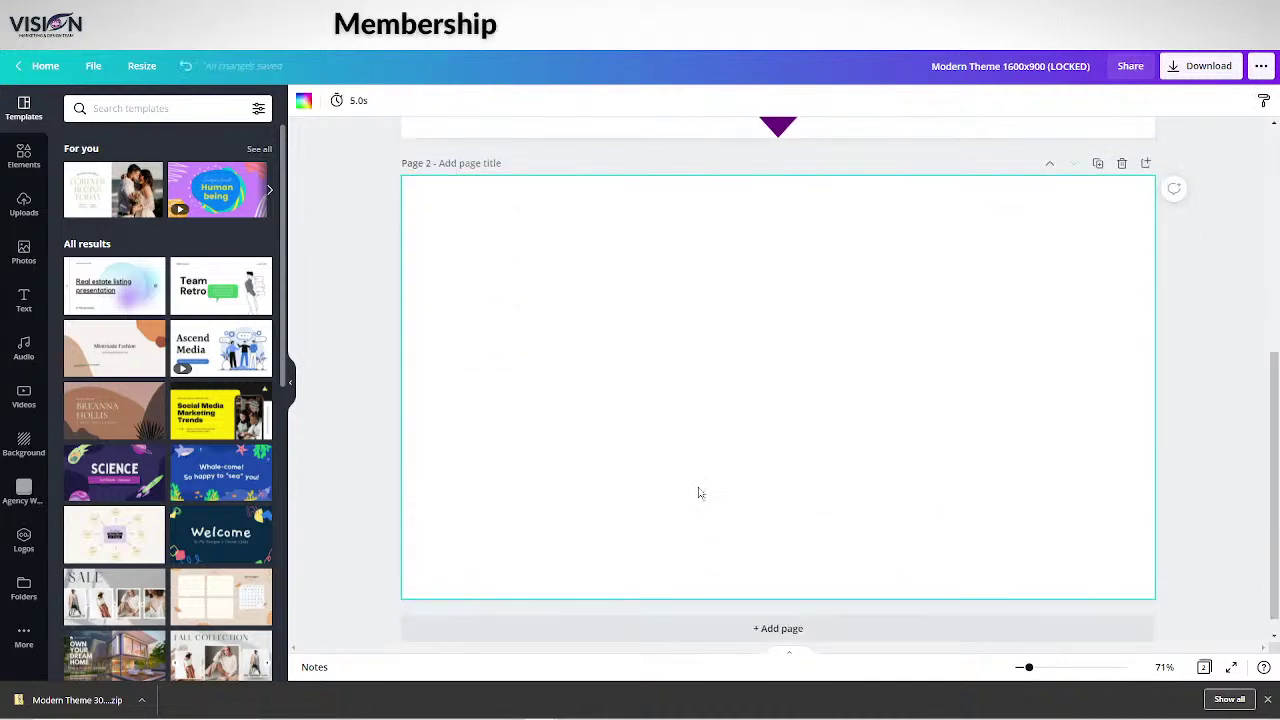
{"action": "left_click", "coordinate": [24, 252]}
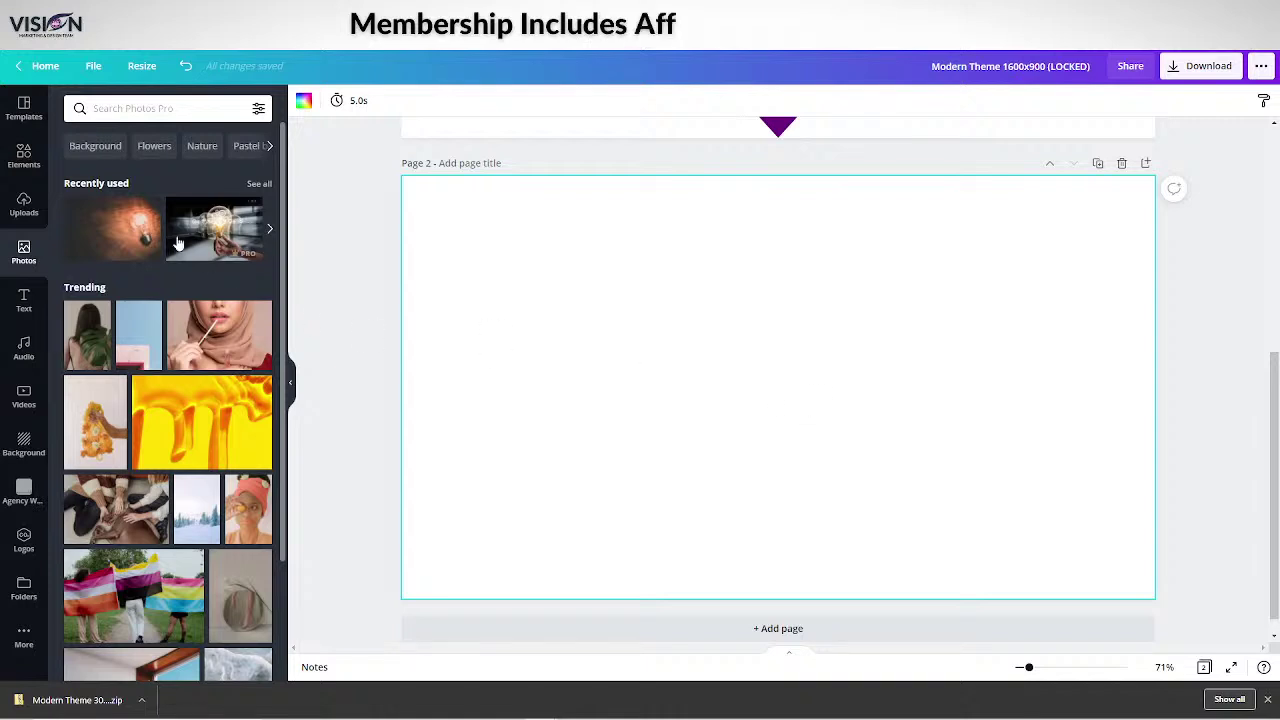
{"action": "left_click_drag", "start_coordinate": [214, 229], "coordinate": [616, 248]}
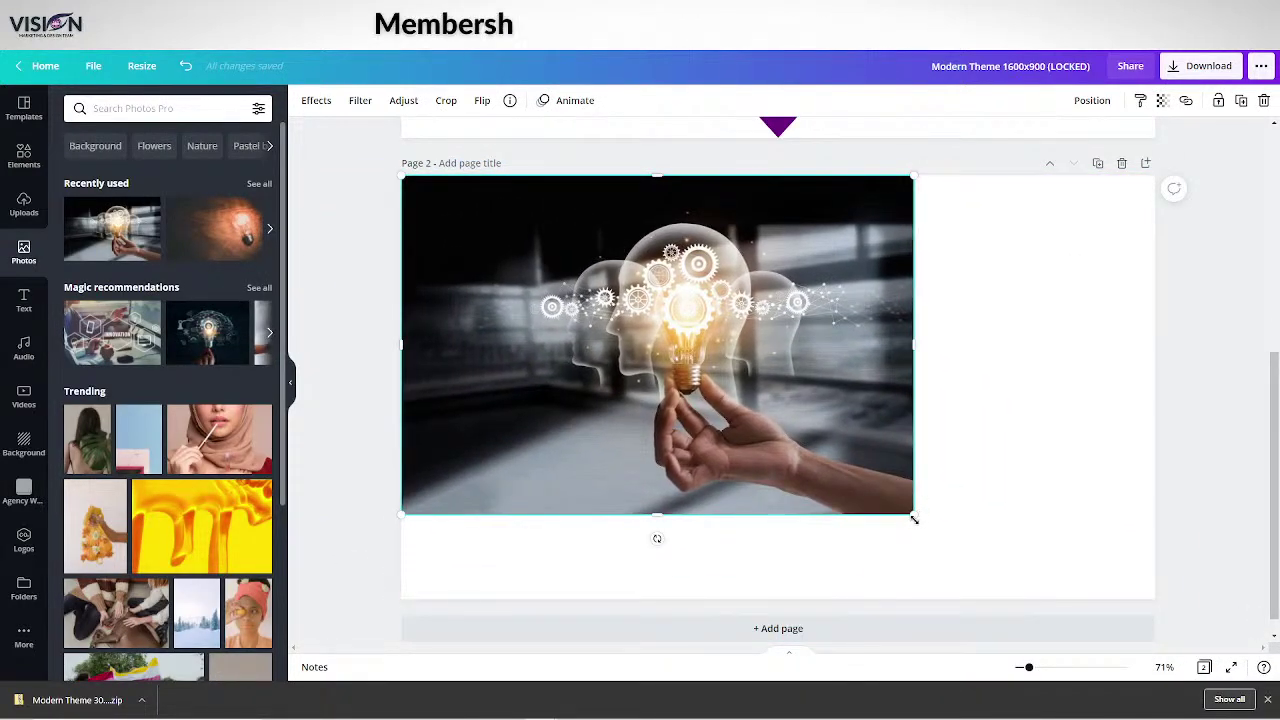
{"action": "left_click_drag", "start_coordinate": [914, 517], "coordinate": [1222, 565]}
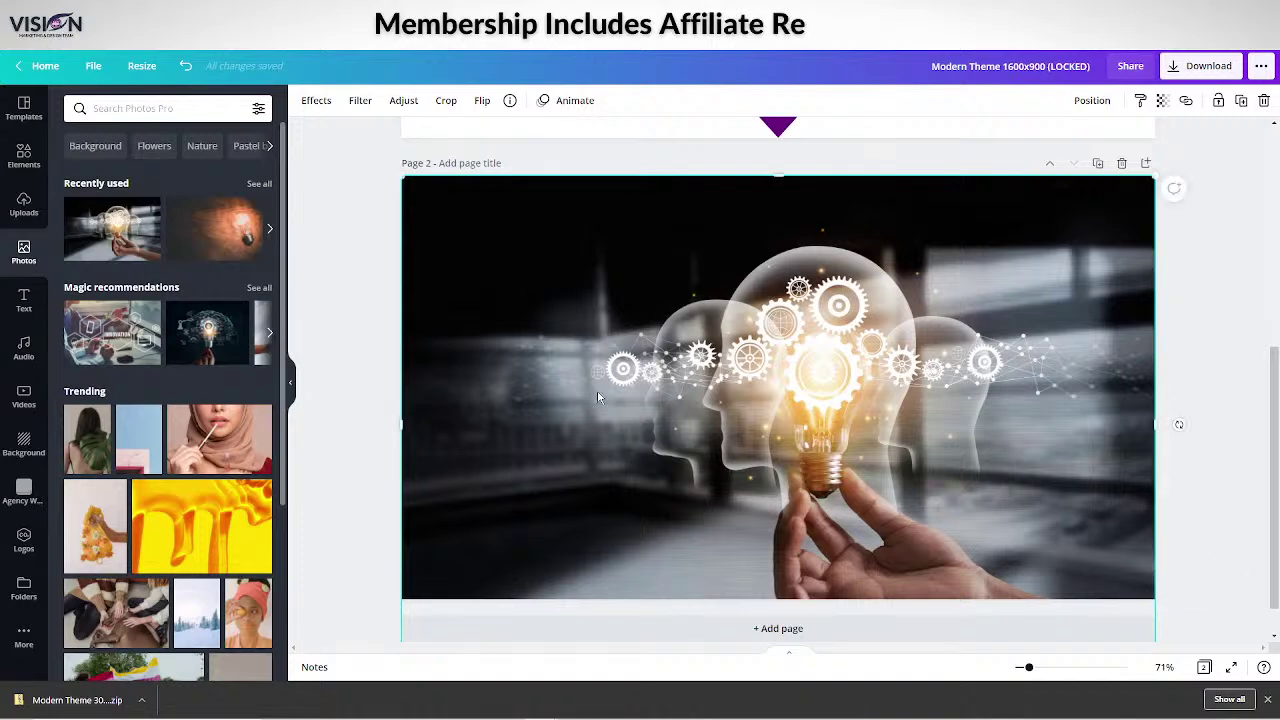
{"action": "left_click", "coordinate": [361, 104]}
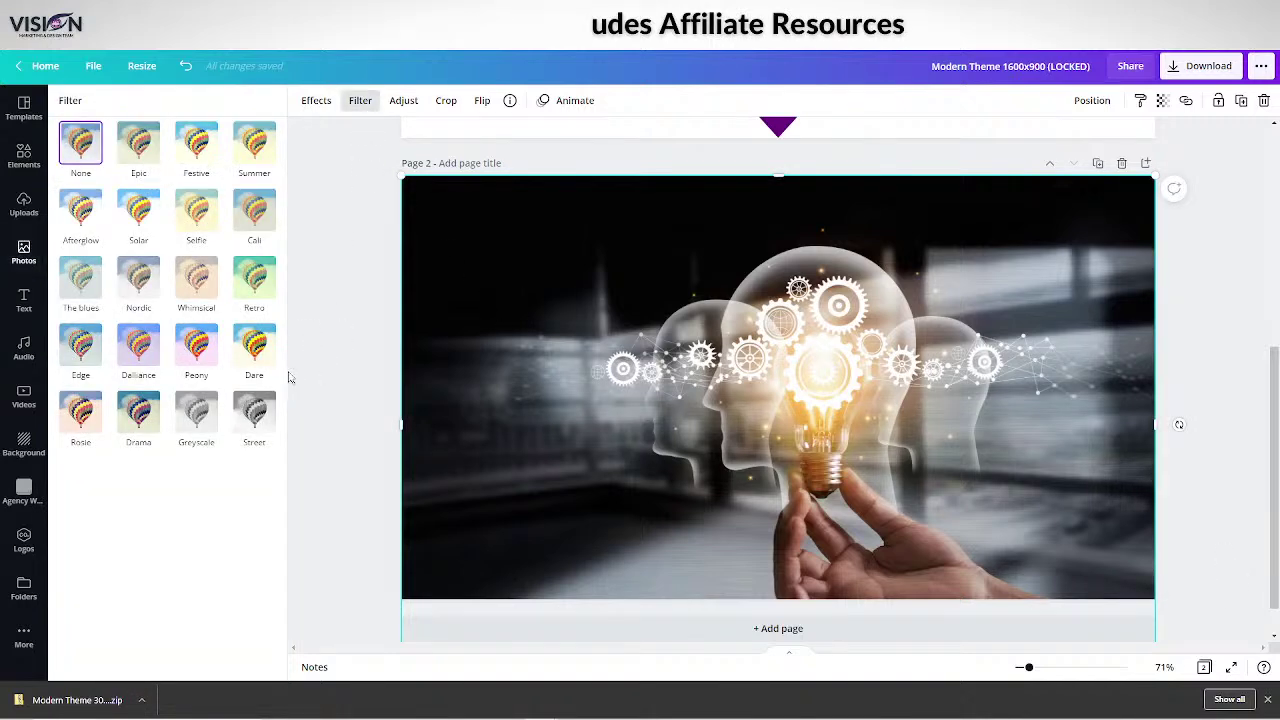
{"action": "left_click", "coordinate": [254, 410]}
{"action": "left_click", "coordinate": [1232, 194]}
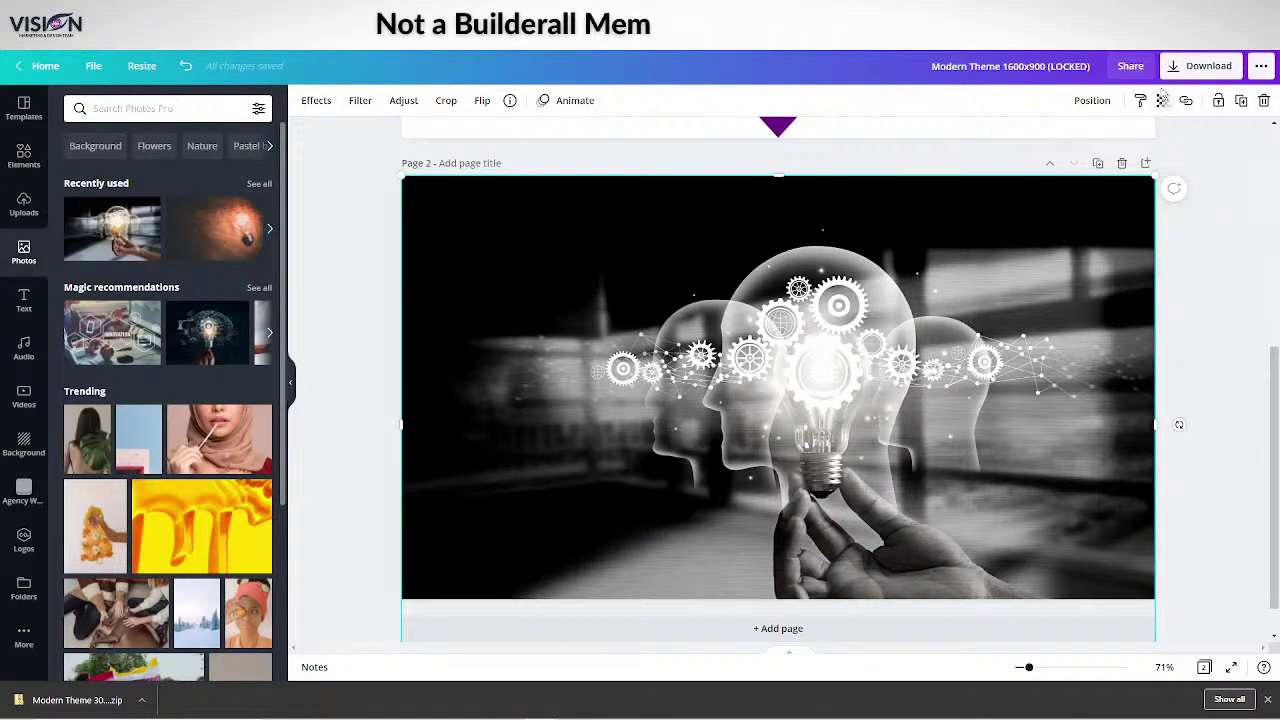
Download the design as a JPG.
{"action": "left_click", "coordinate": [1195, 68]}
{"action": "left_click", "coordinate": [1074, 160]}
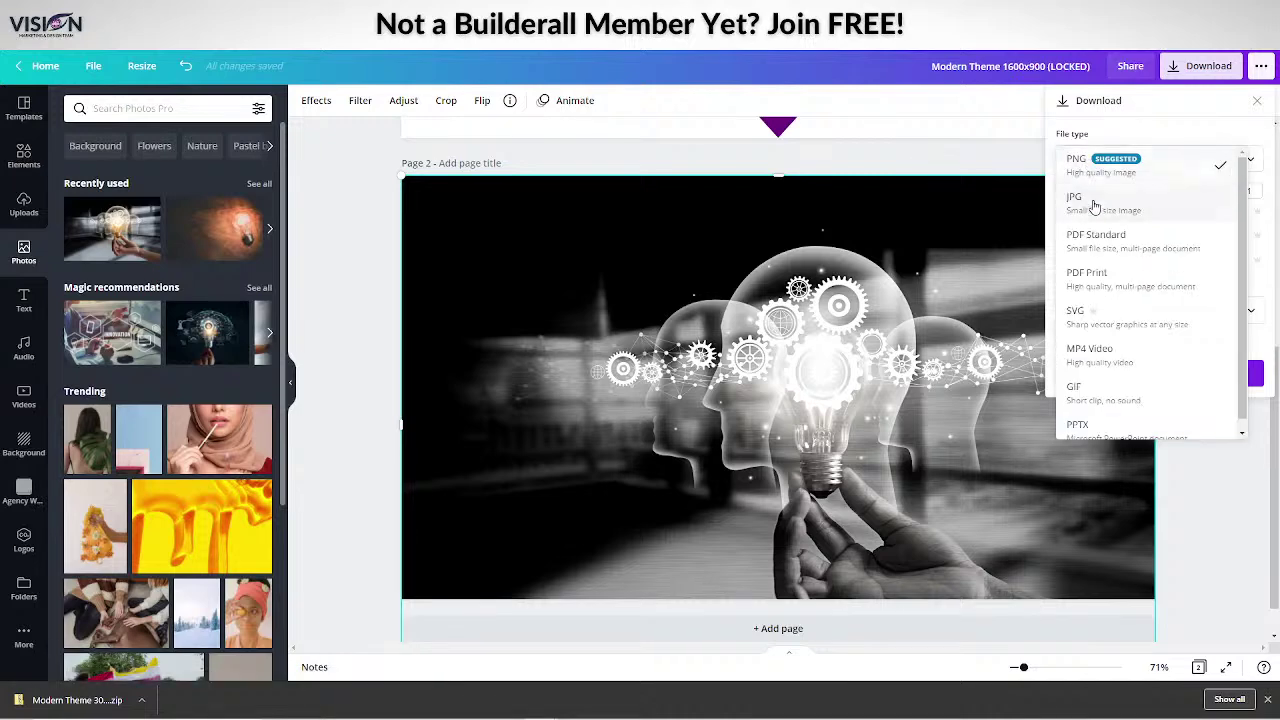
{"action": "left_click", "coordinate": [1094, 206]}
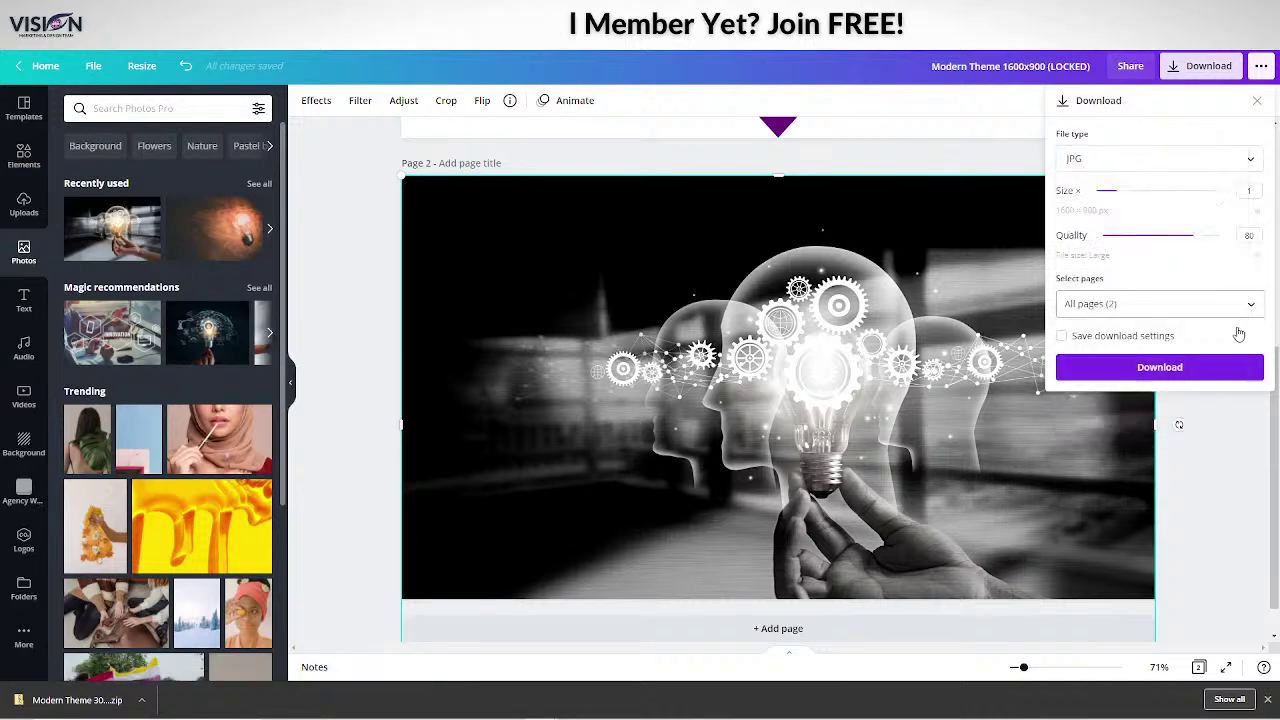
{"action": "left_click", "coordinate": [1168, 372]}
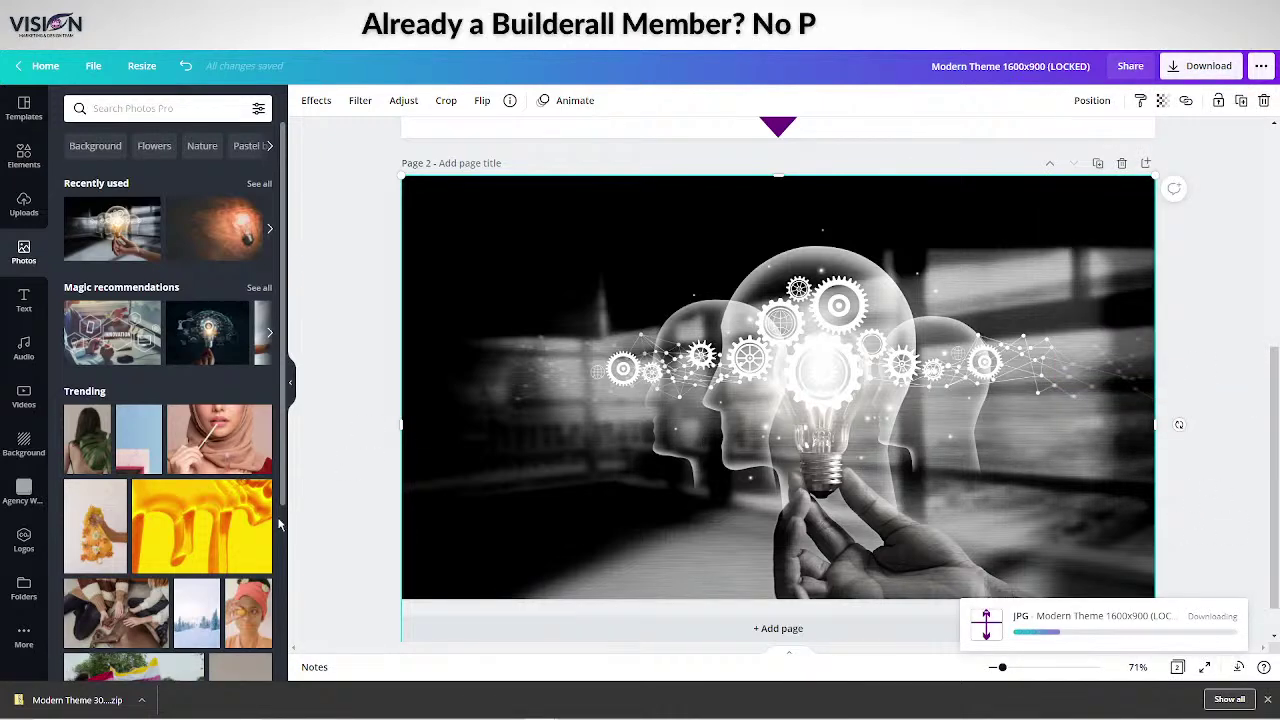
Download only Page 2 of the design as a PNG.
{"action": "left_click", "coordinate": [1212, 68]}
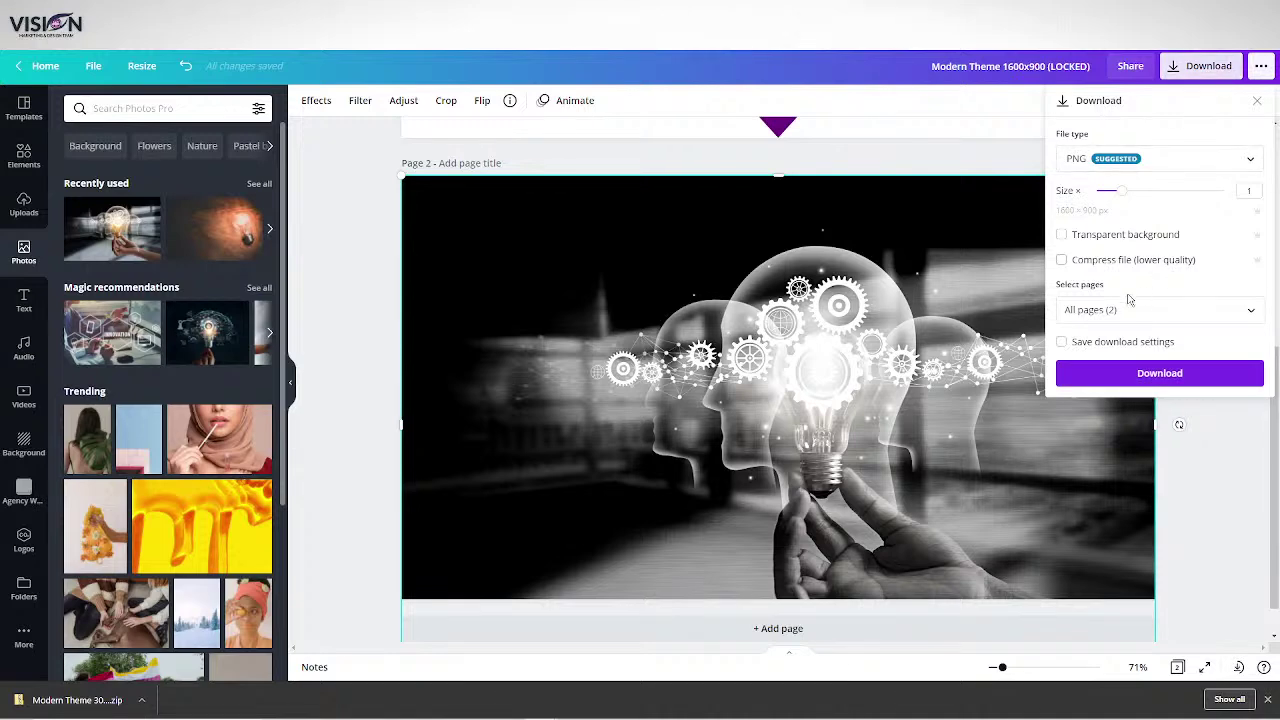
{"action": "left_click", "coordinate": [1200, 308]}
{"action": "left_click", "coordinate": [1252, 347]}
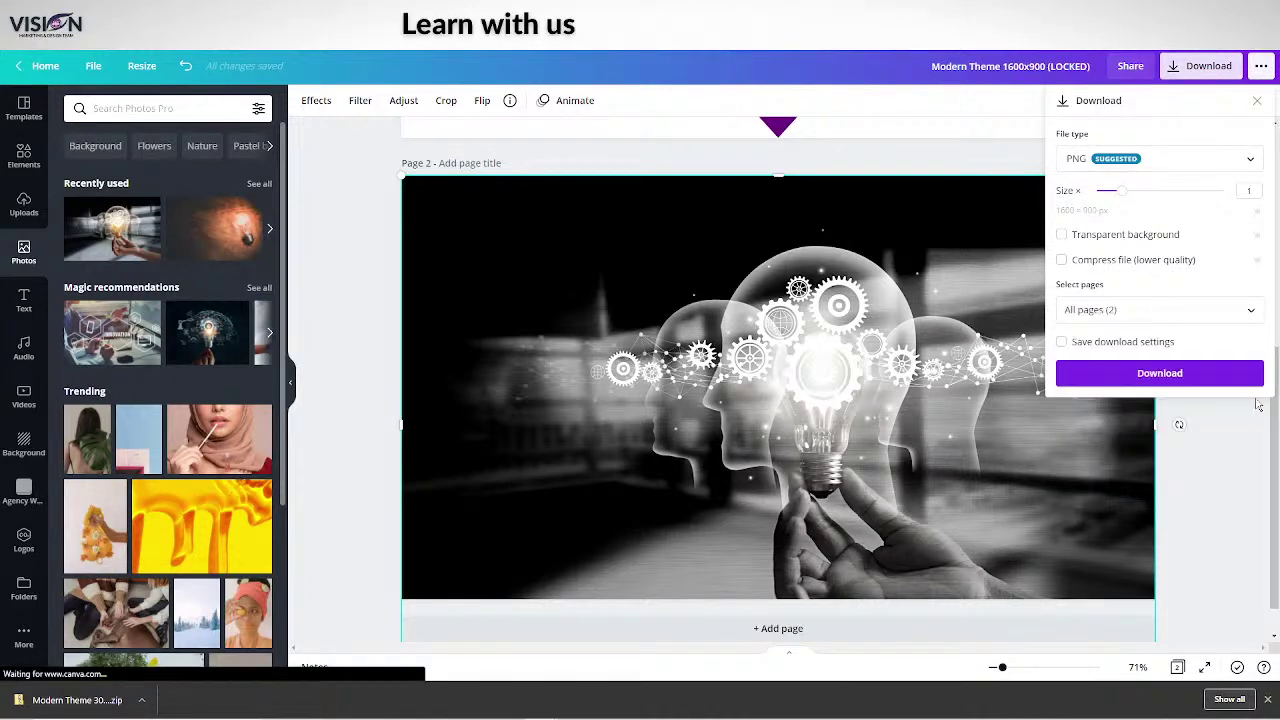
{"action": "left_click", "coordinate": [1236, 316]}
{"action": "left_click", "coordinate": [1250, 384]}
{"action": "left_click", "coordinate": [1246, 423]}
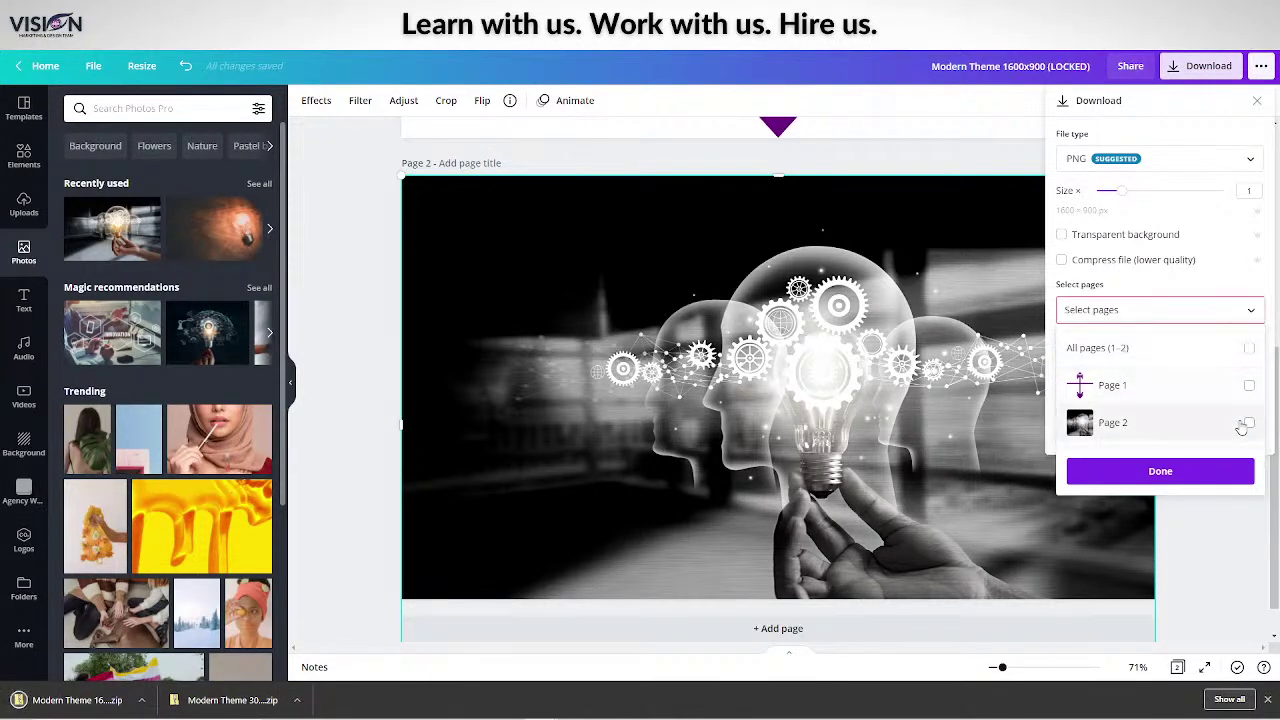
{"action": "left_click", "coordinate": [1248, 425]}
{"action": "left_click", "coordinate": [1175, 478]}
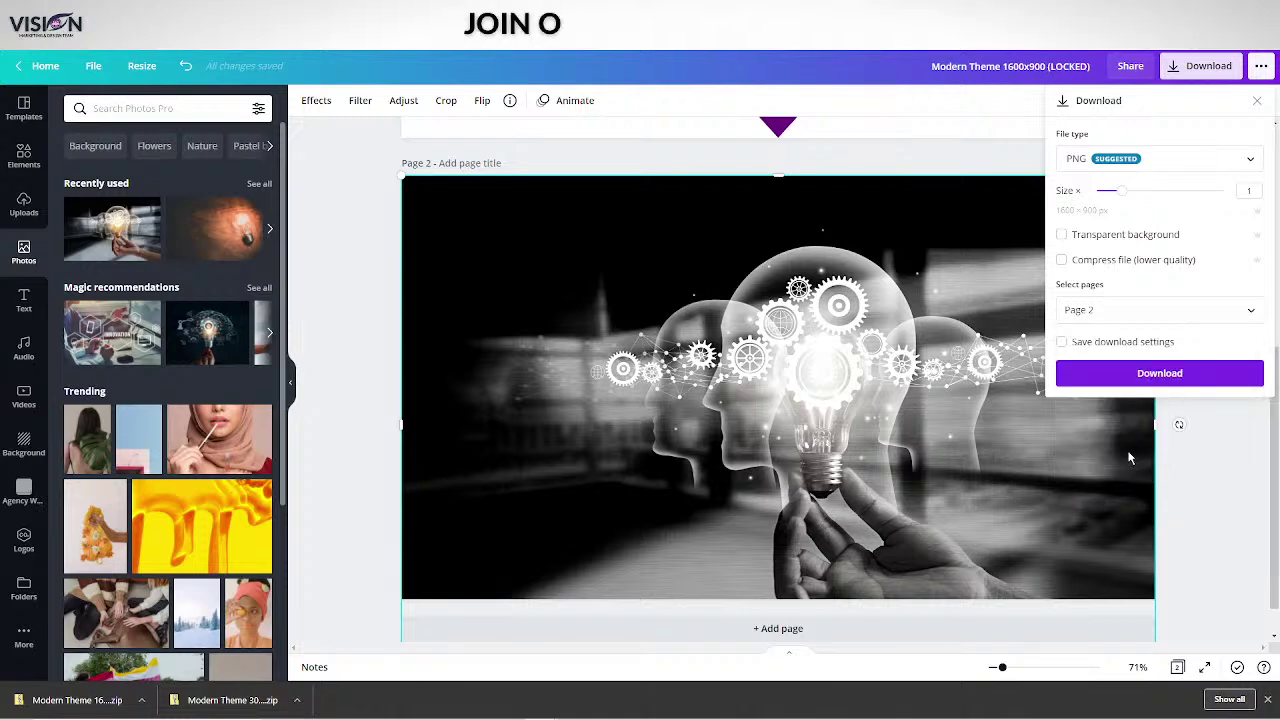
{"action": "left_click", "coordinate": [1160, 374]}
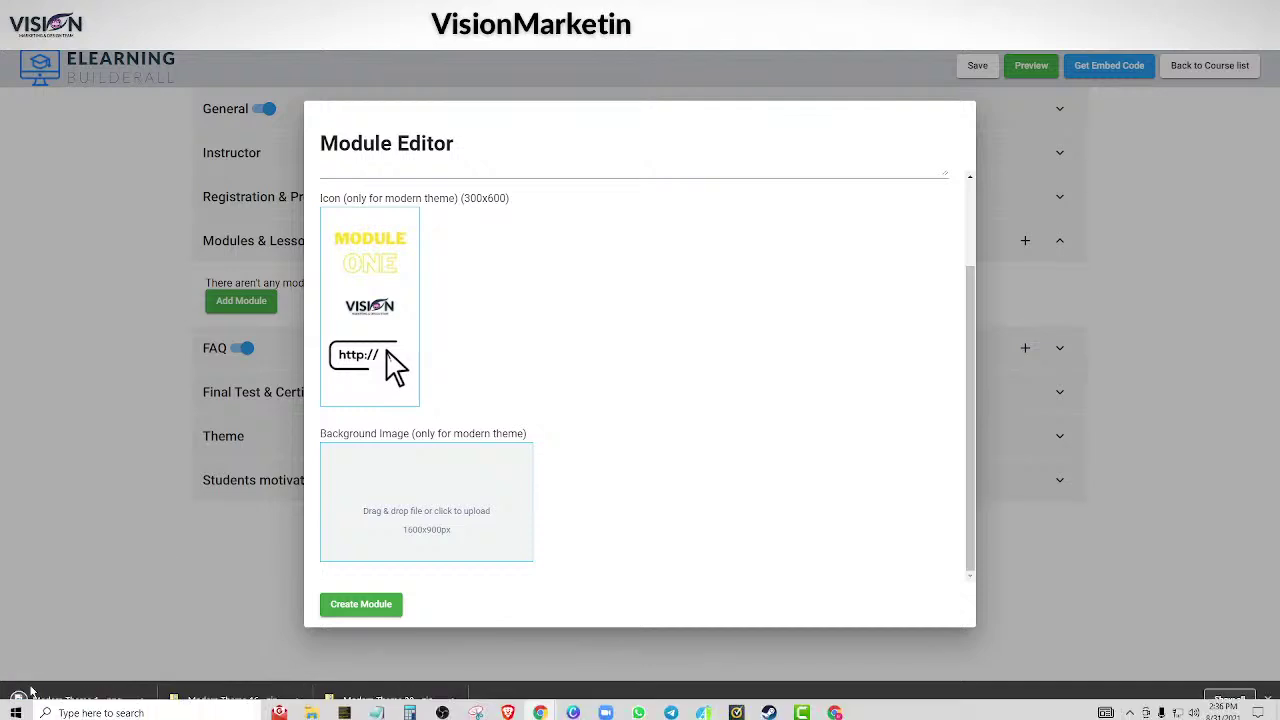
Drag the downloaded greyscale lightbulb PNG into Module 1's Background Image drop zone.
{"action": "left_click_drag", "start_coordinate": [50, 700], "coordinate": [429, 503]}
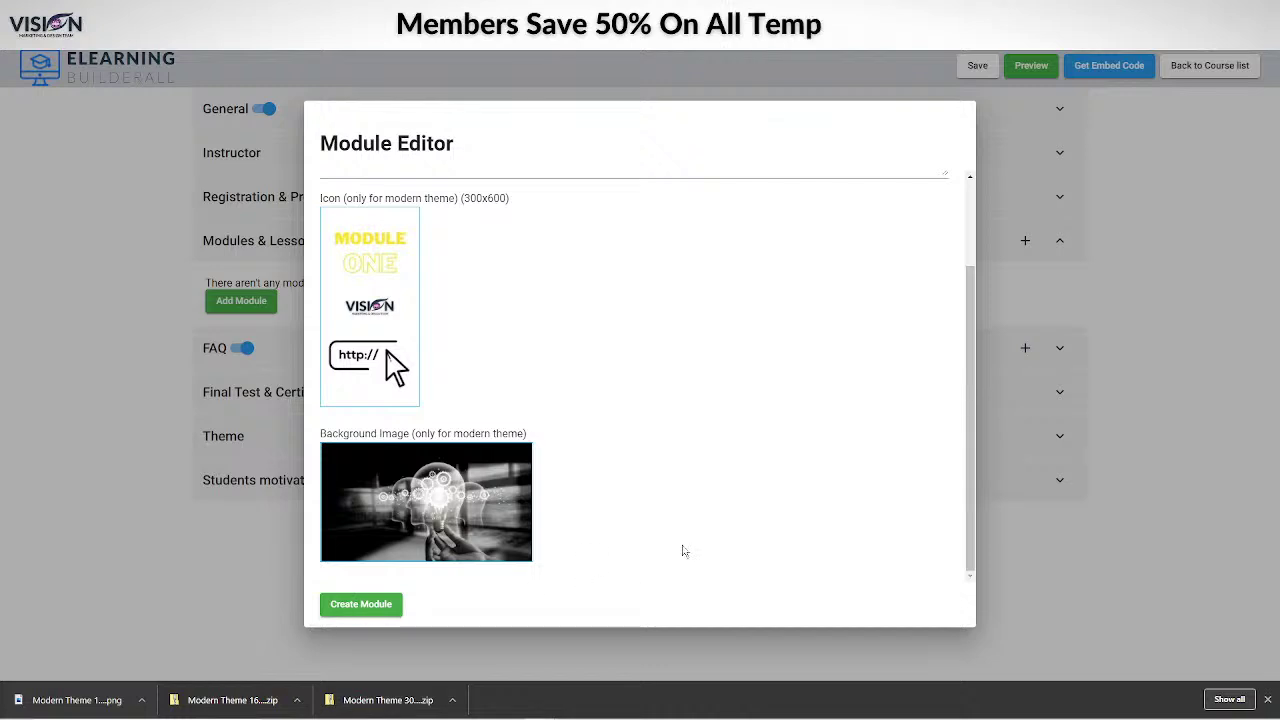
{"action": "scroll", "coordinate": [723, 506], "scroll_direction": "up", "scroll_amount": 3}
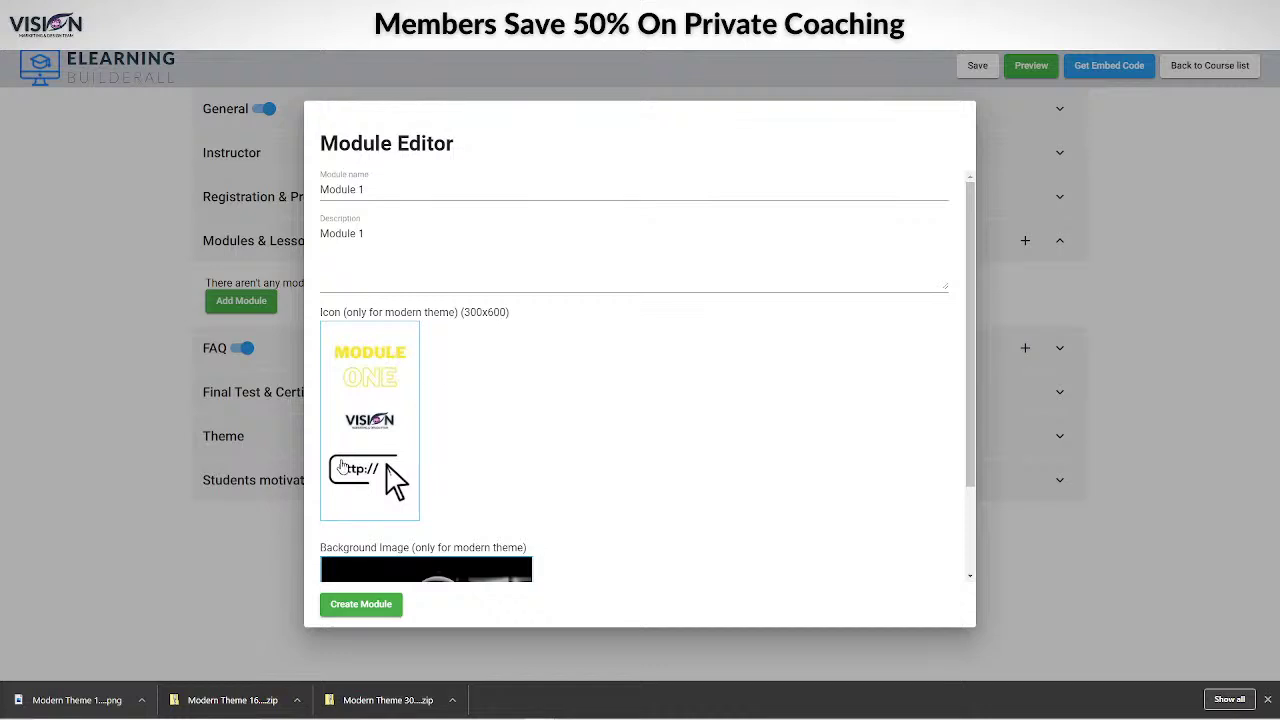
{"action": "scroll", "coordinate": [447, 465], "scroll_direction": "down", "scroll_amount": 2}
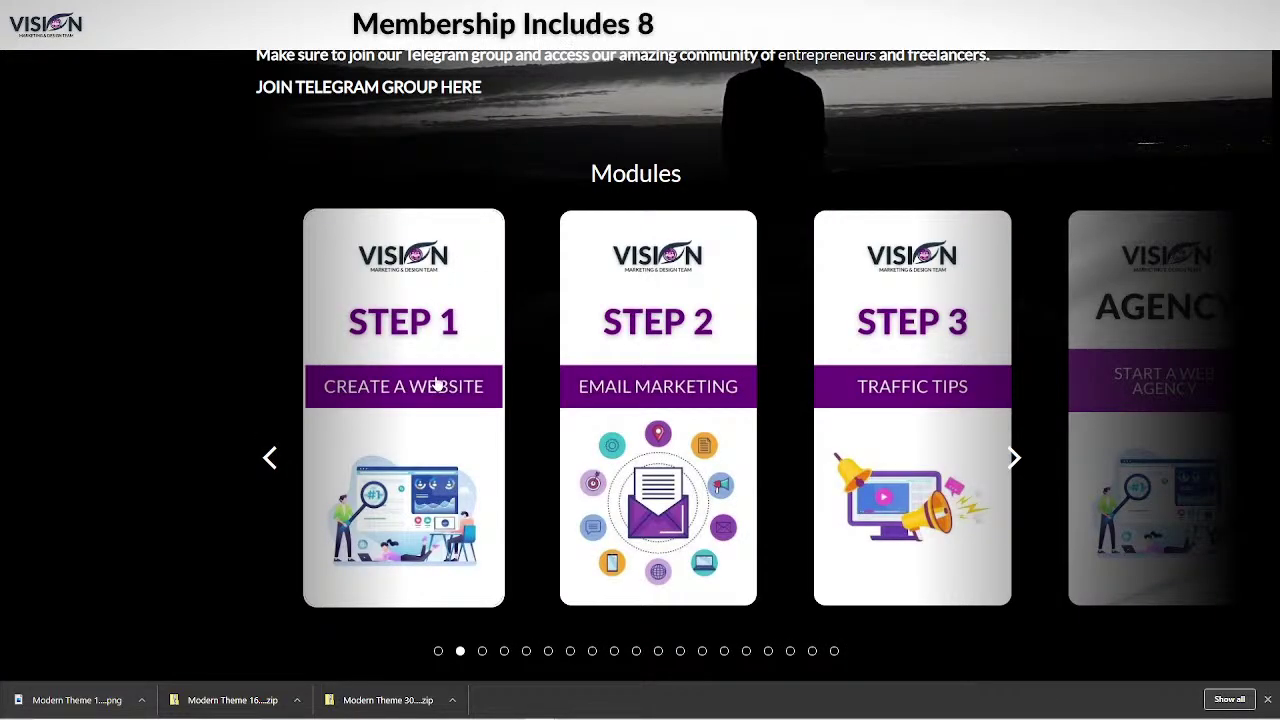
Open the Step 1 building a website course and log in to the member area.
{"action": "left_click", "coordinate": [434, 380]}
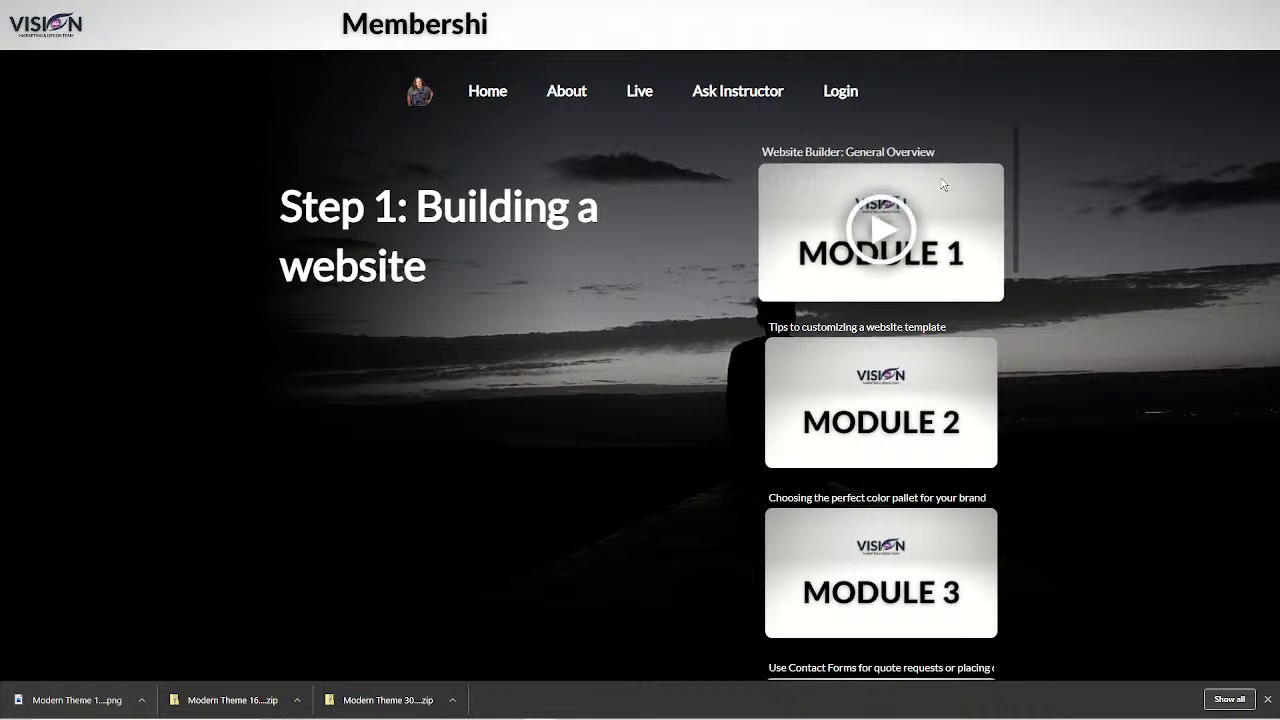
{"action": "left_click", "coordinate": [880, 232]}
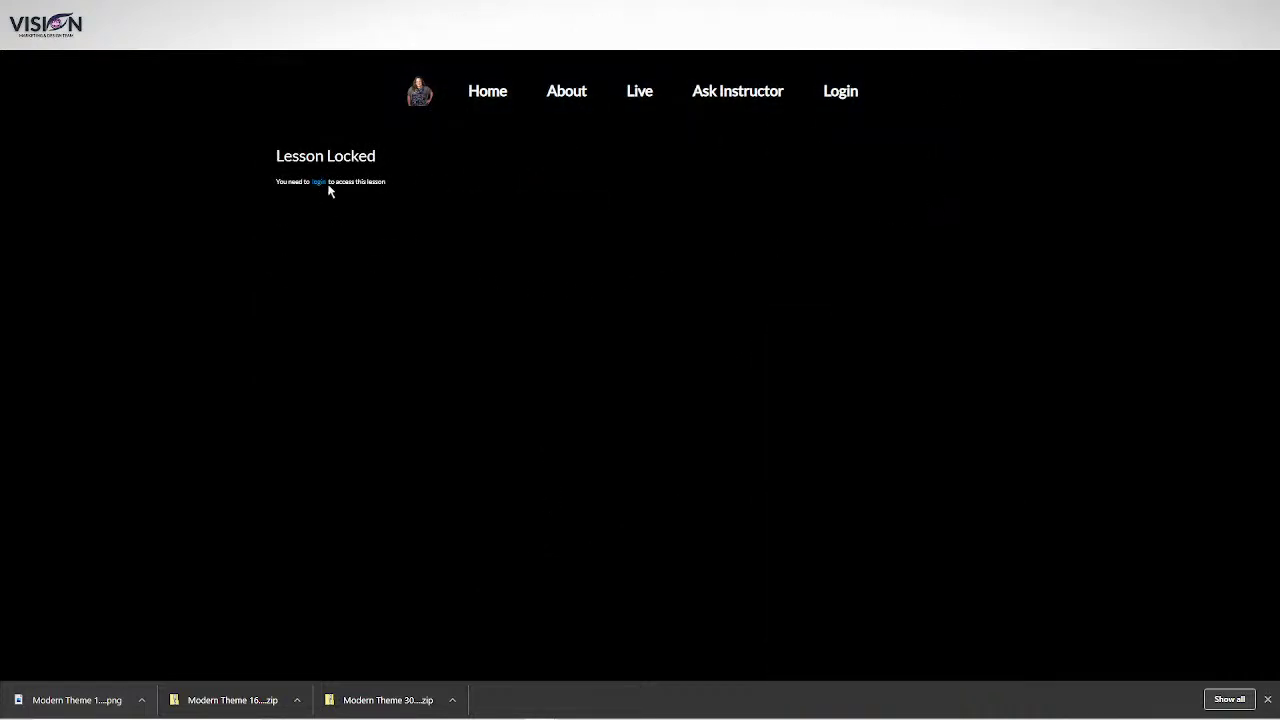
{"action": "left_click", "coordinate": [319, 182]}
{"action": "left_click", "coordinate": [649, 412]}
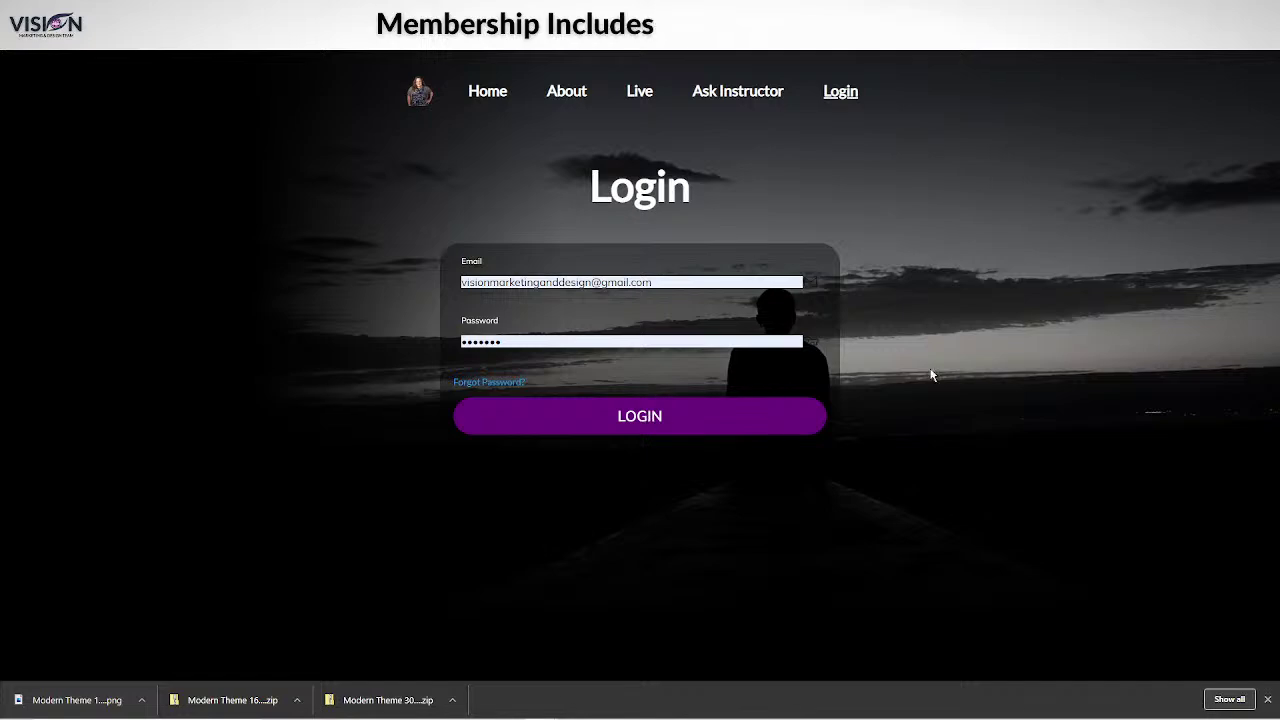
View the Module 1 lesson page, then go back to the course overview.
{"action": "scroll", "coordinate": [423, 380], "scroll_direction": "down", "scroll_amount": 4}
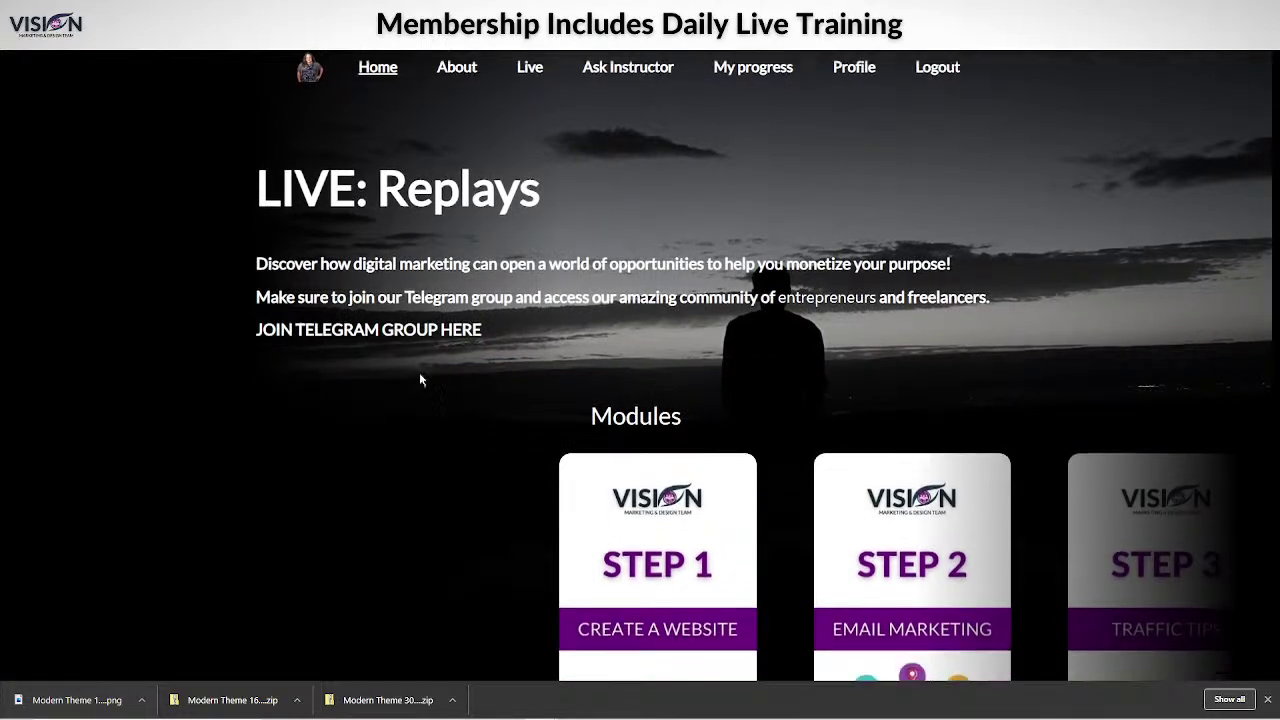
{"action": "scroll", "coordinate": [417, 374], "scroll_direction": "up", "scroll_amount": 2}
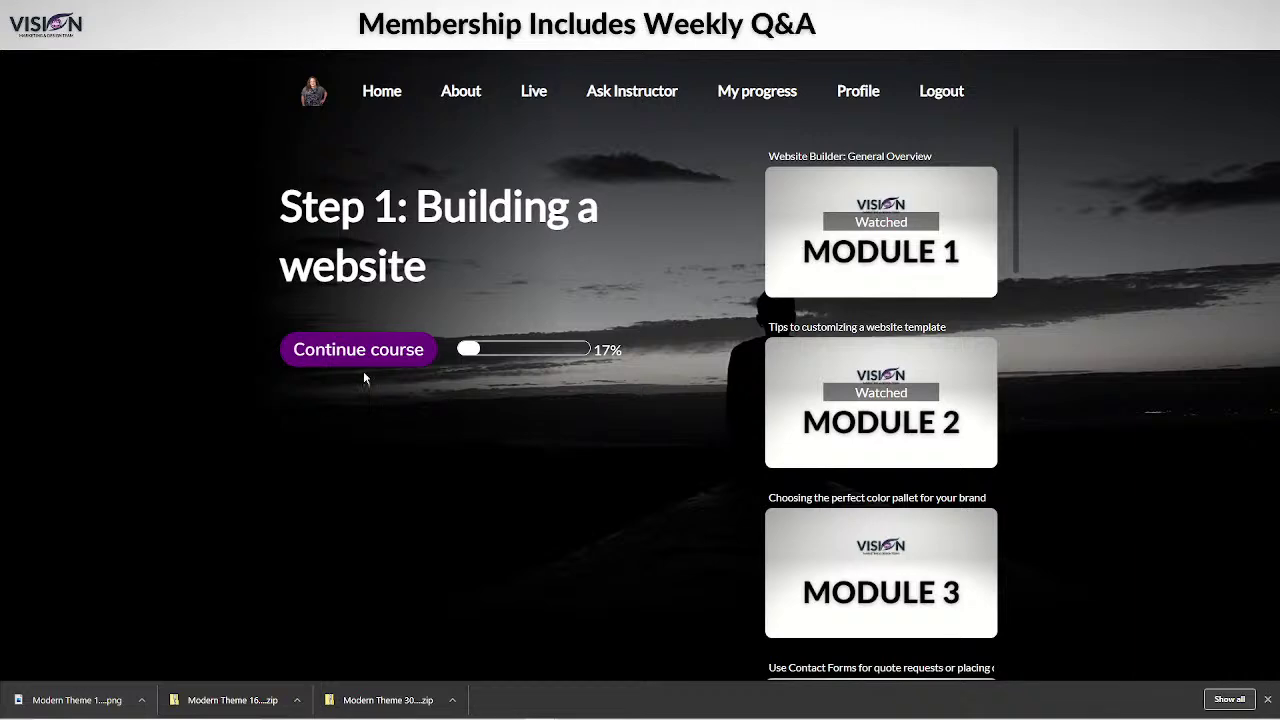
{"action": "left_click", "coordinate": [886, 226]}
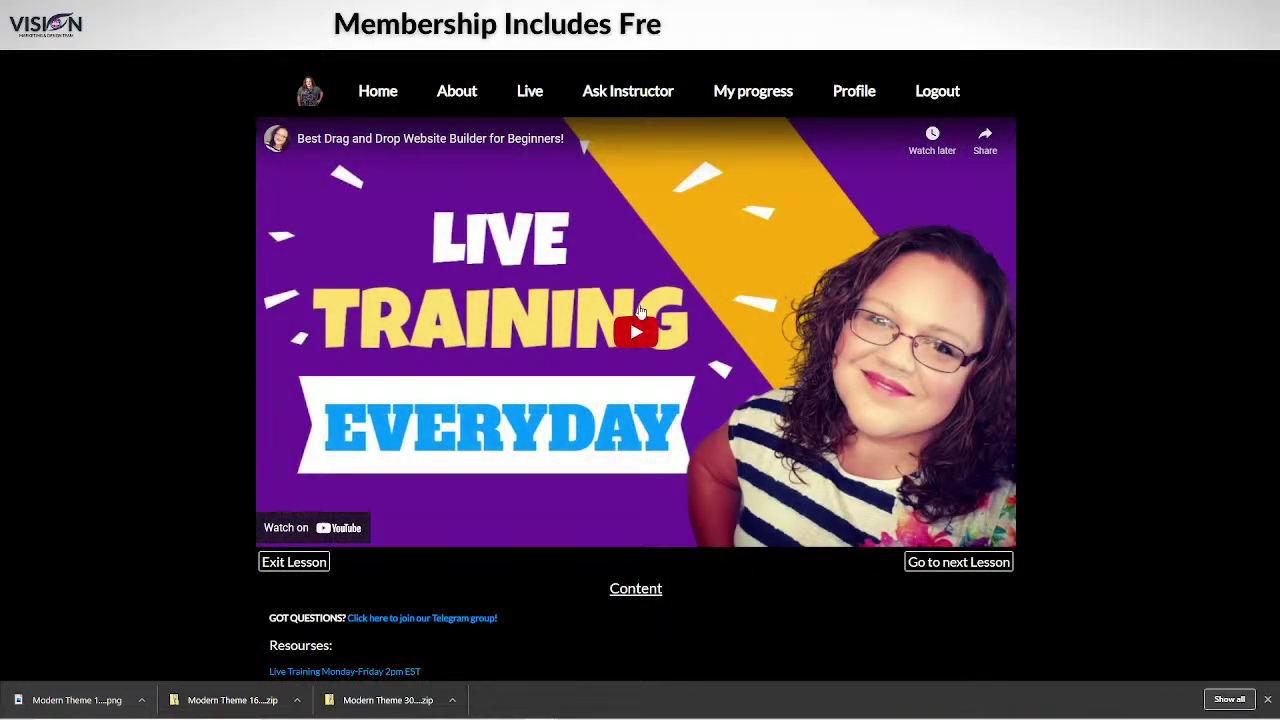
{"action": "scroll", "coordinate": [1026, 435], "scroll_direction": "down", "scroll_amount": 6}
{"action": "scroll", "coordinate": [1136, 438], "scroll_direction": "up", "scroll_amount": 6}
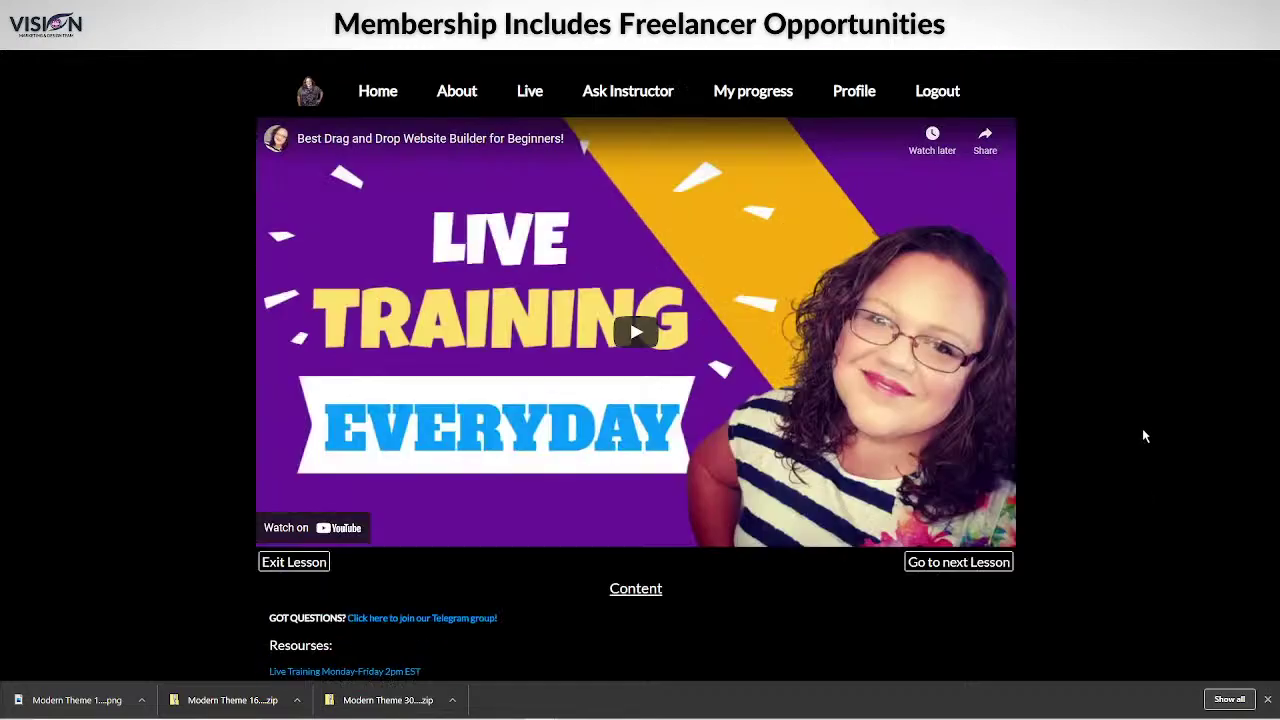
{"action": "key", "text": "alt+Left"}
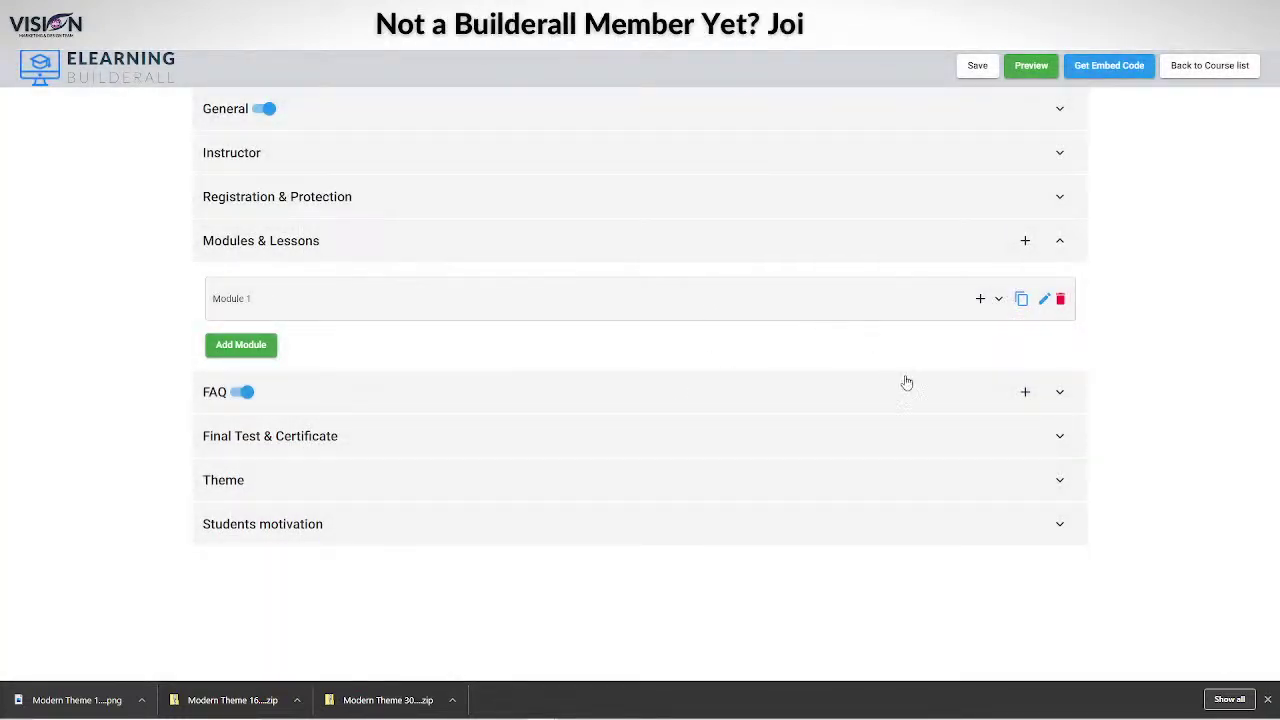
Expand Module 1, add a lesson, and name it 'Lesson 1'.
{"action": "left_click", "coordinate": [998, 300]}
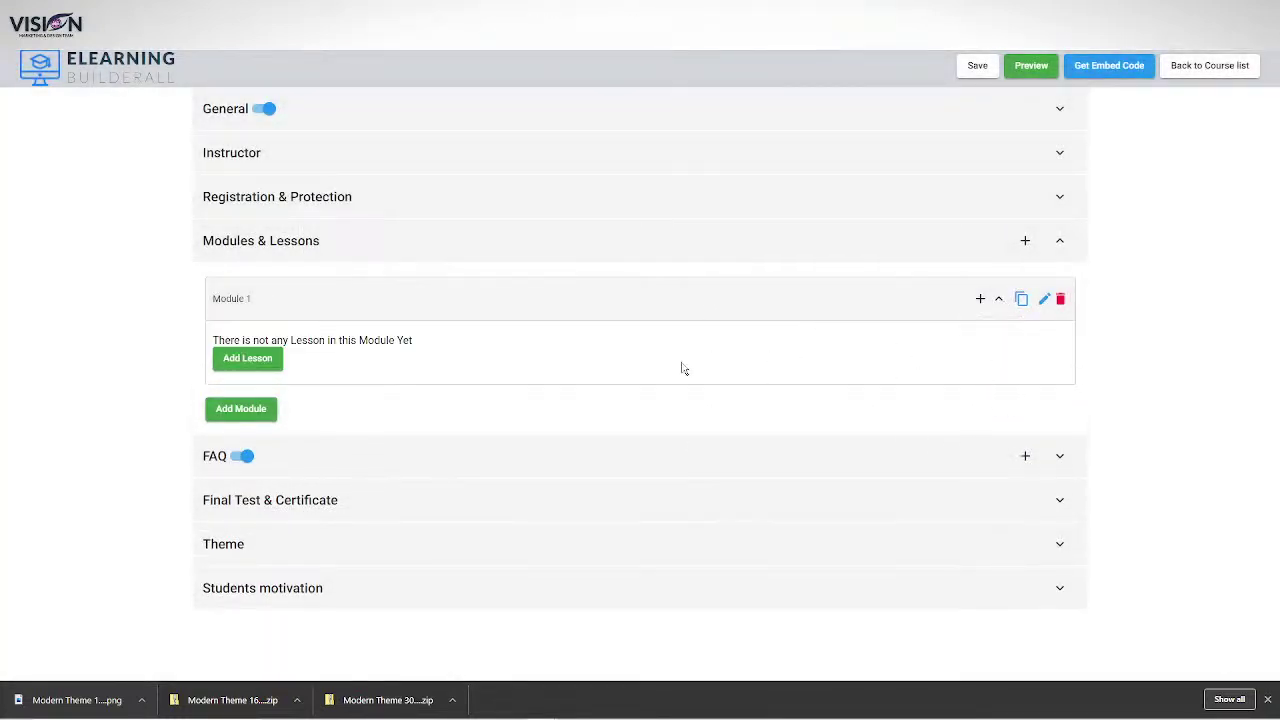
{"action": "left_click", "coordinate": [248, 359]}
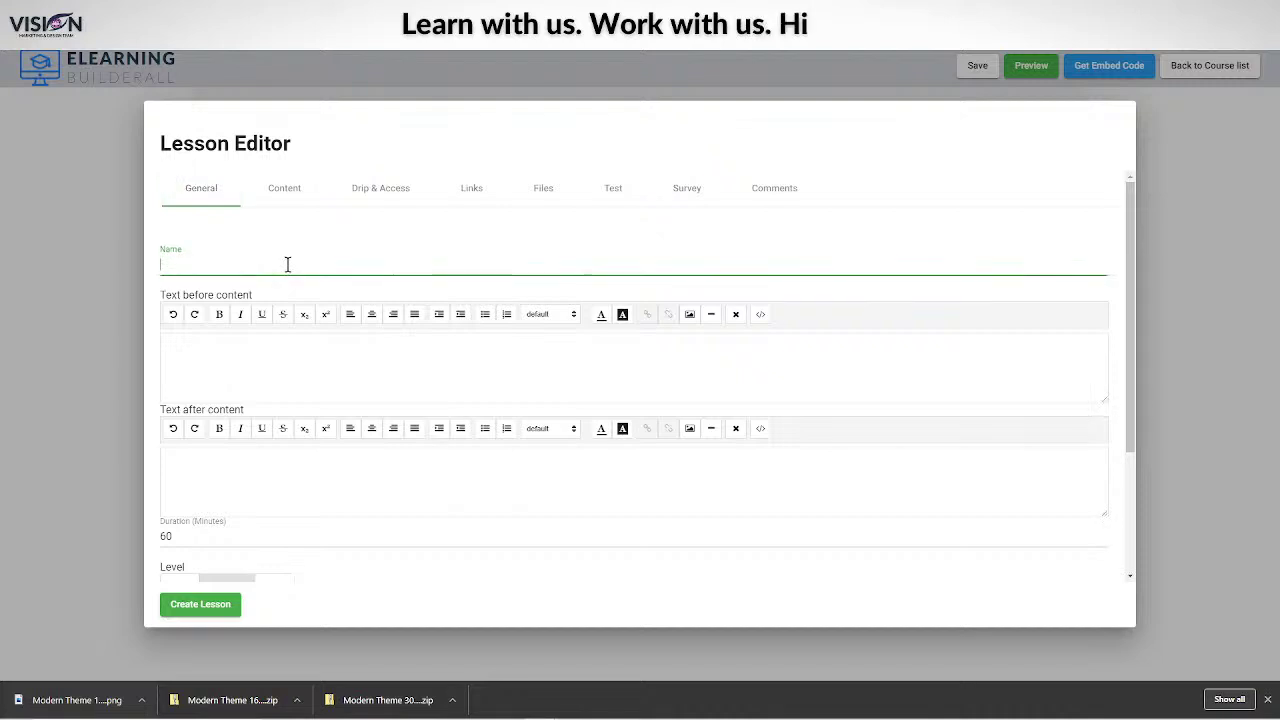
{"action": "type", "text": "Lesson"}
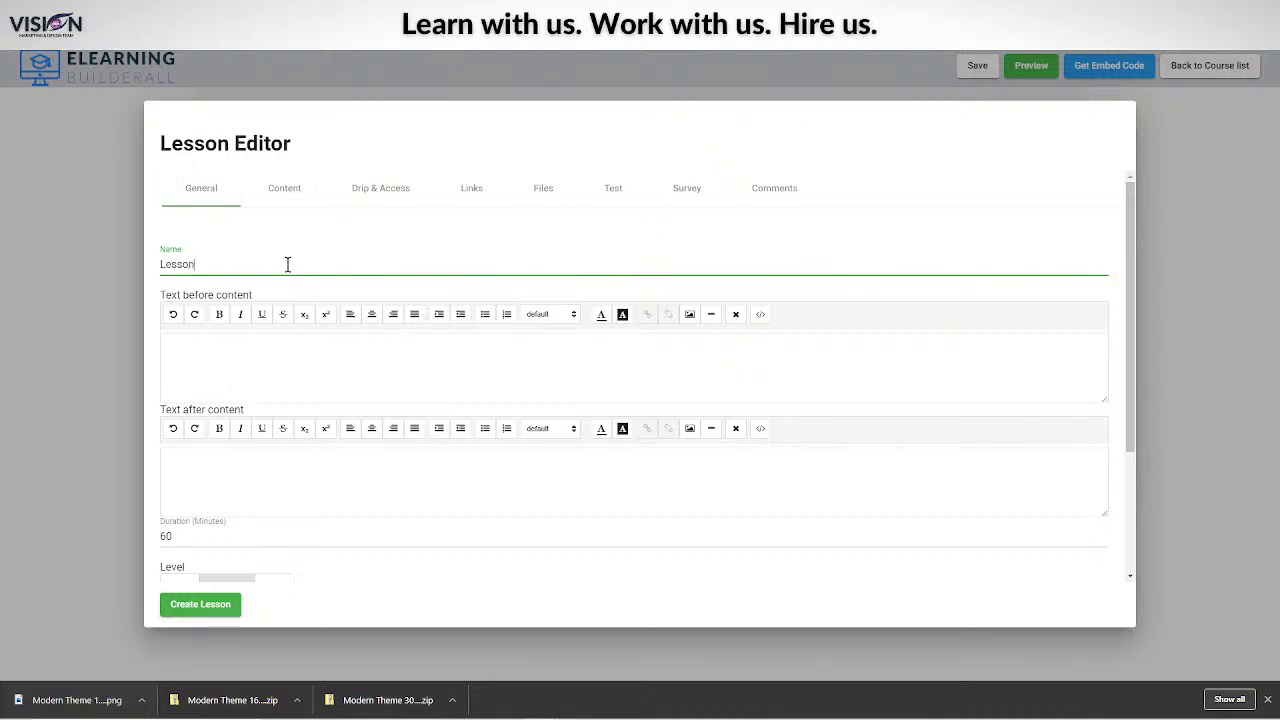
{"action": "type", "text": " 1"}
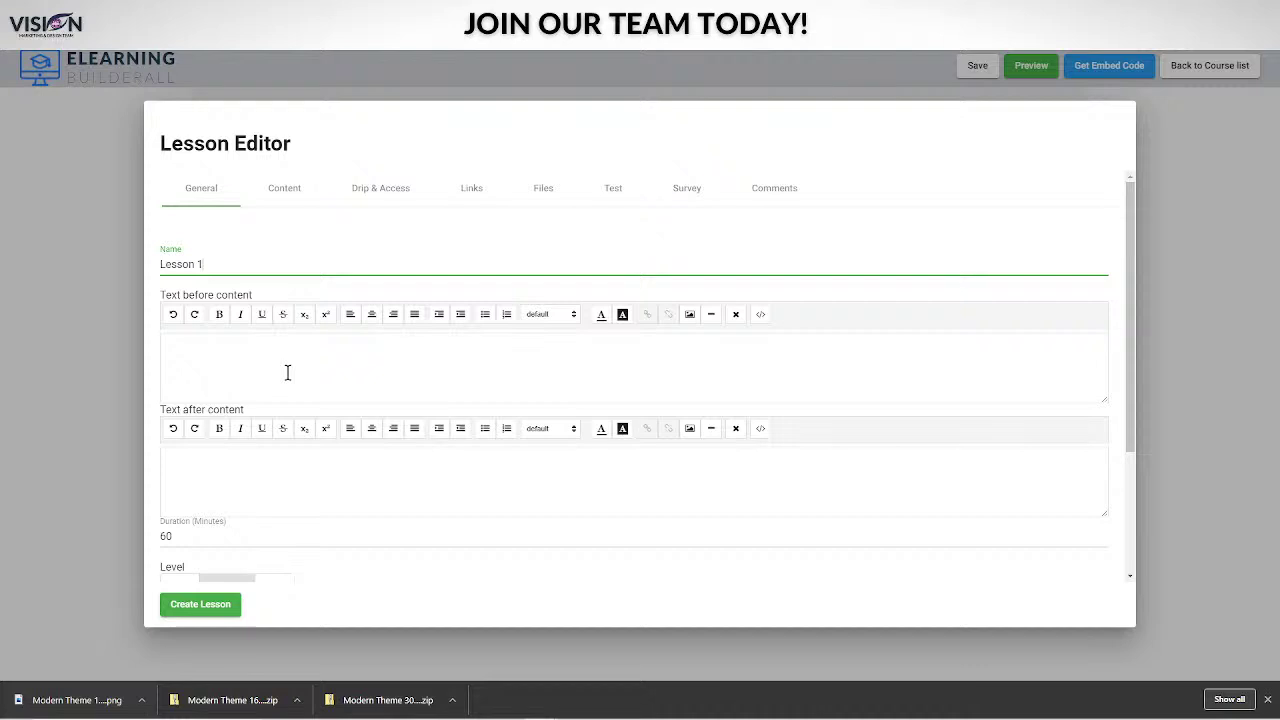
{"action": "scroll", "coordinate": [275, 365], "scroll_direction": "down", "scroll_amount": 1}
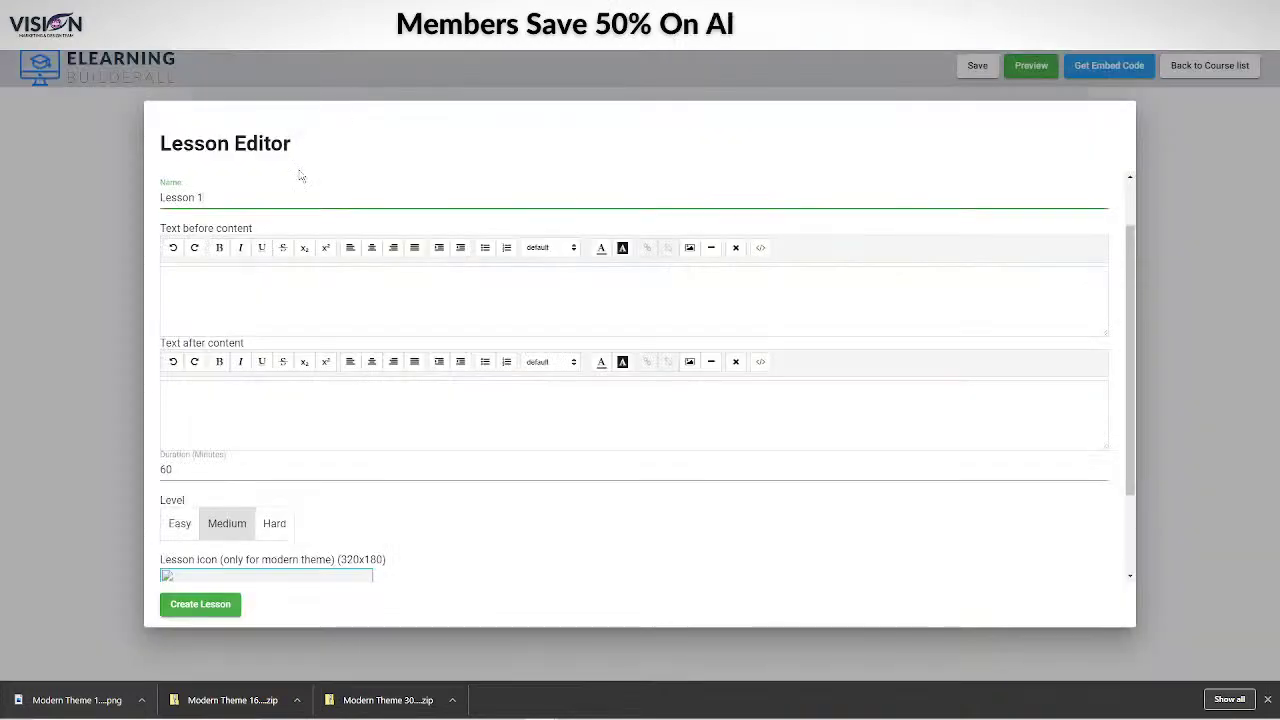
Fill the before-content editor with 'Text before content'.
{"action": "left_click", "coordinate": [196, 277]}
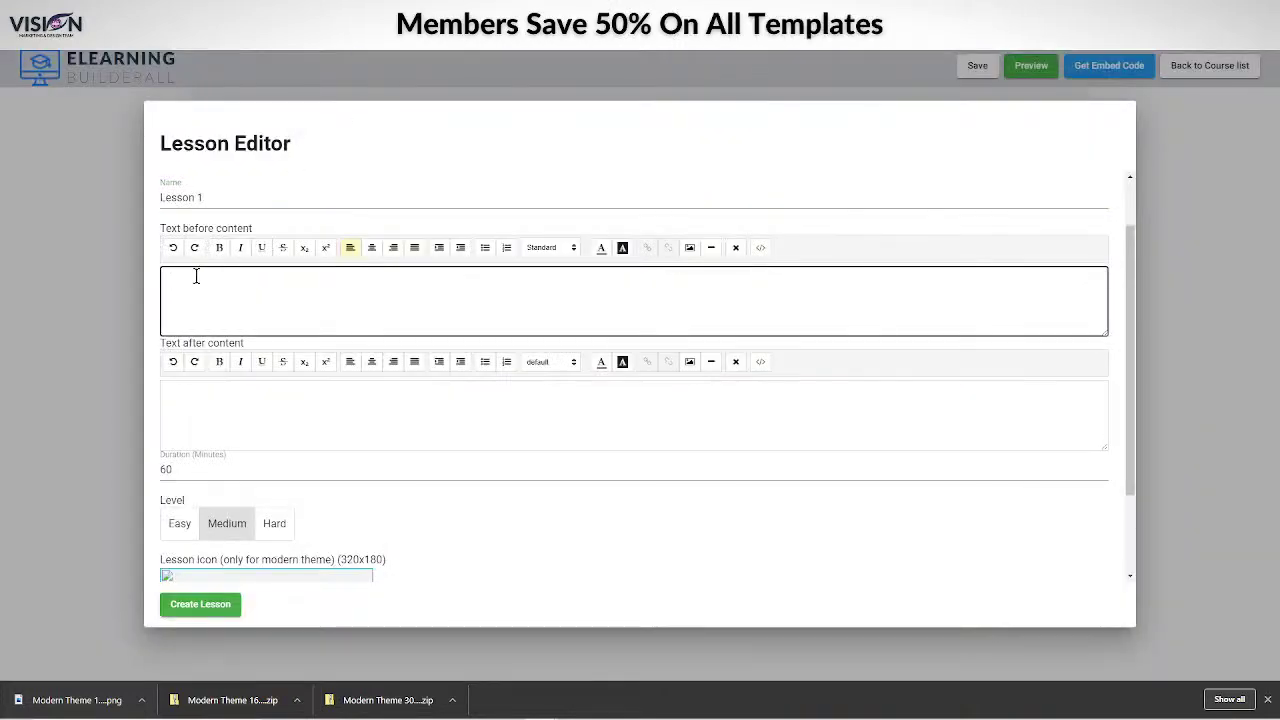
{"action": "type", "text": "Text before"}
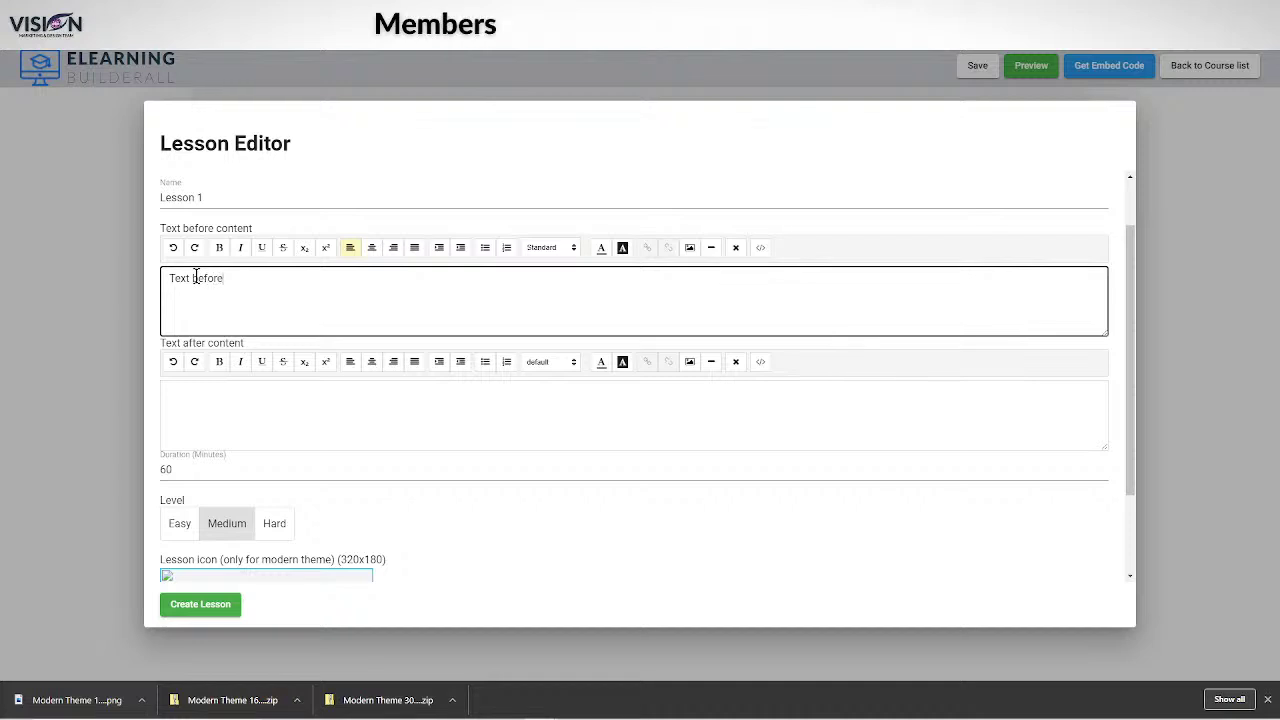
{"action": "type", "text": " n"}
{"action": "key", "text": "BackSpace"}
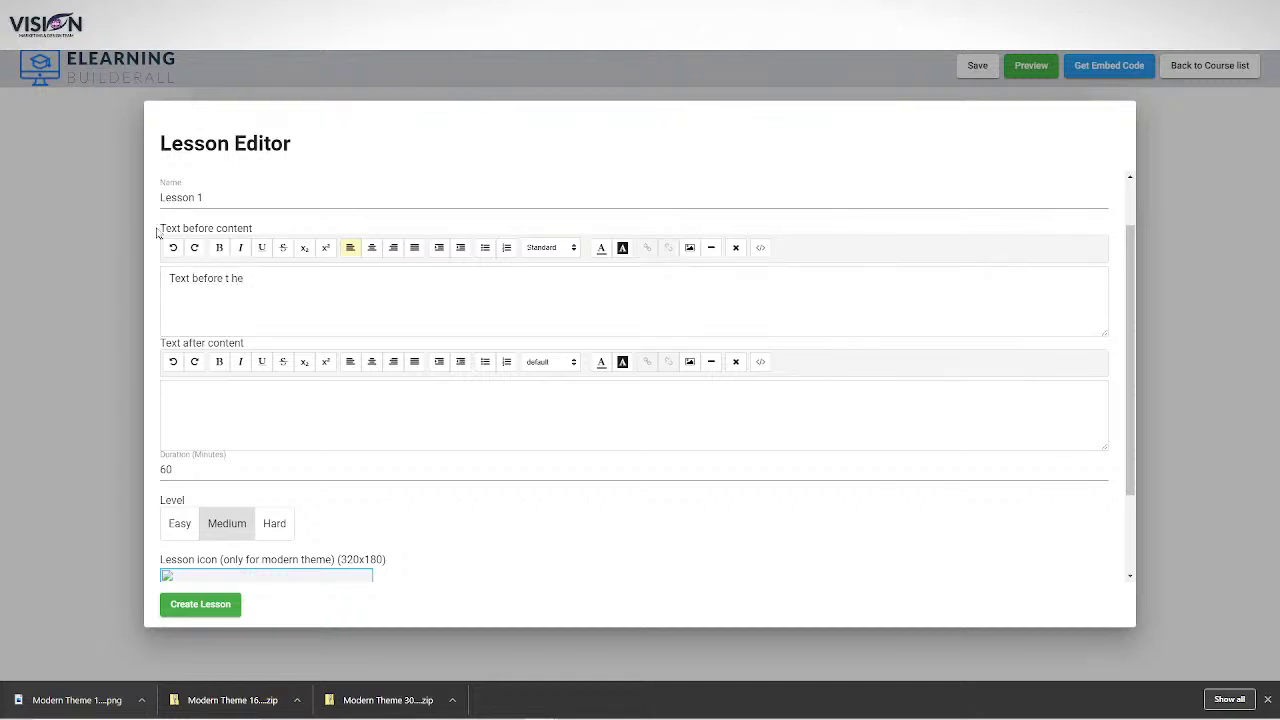
{"action": "left_click_drag", "start_coordinate": [158, 229], "coordinate": [256, 231]}
{"action": "key", "text": "ctrl+c"}
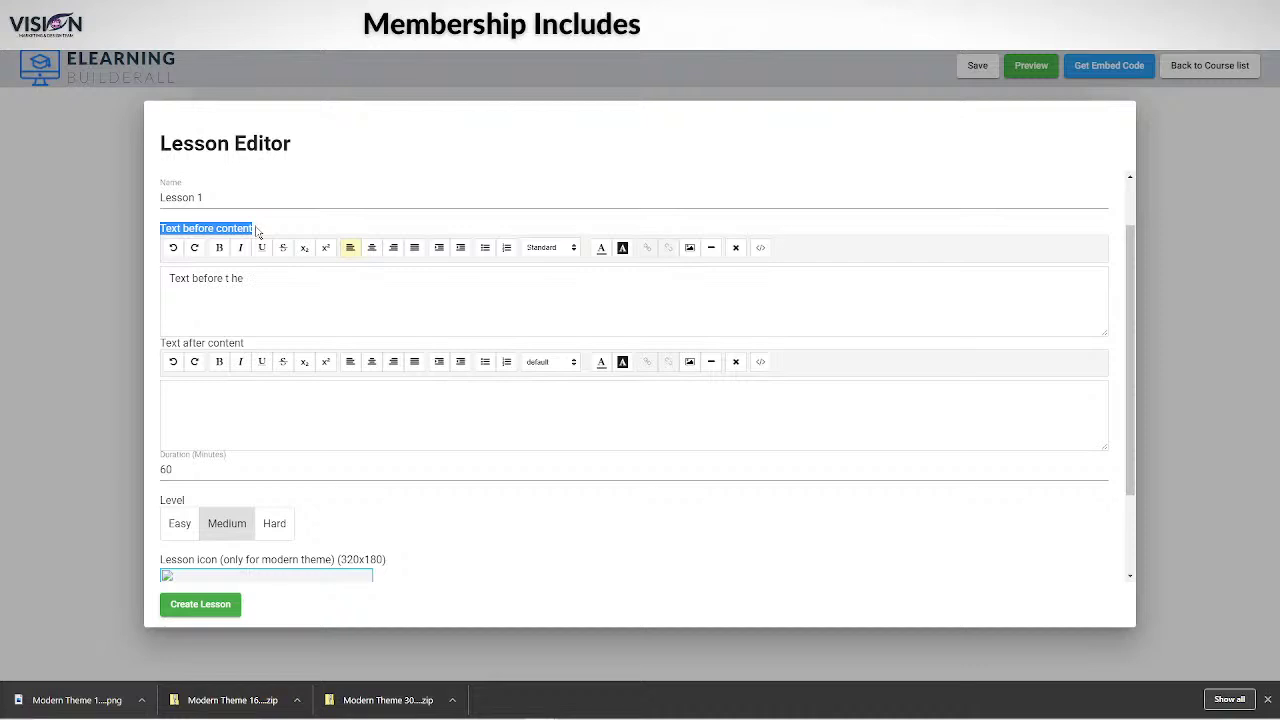
{"action": "left_click", "coordinate": [256, 281]}
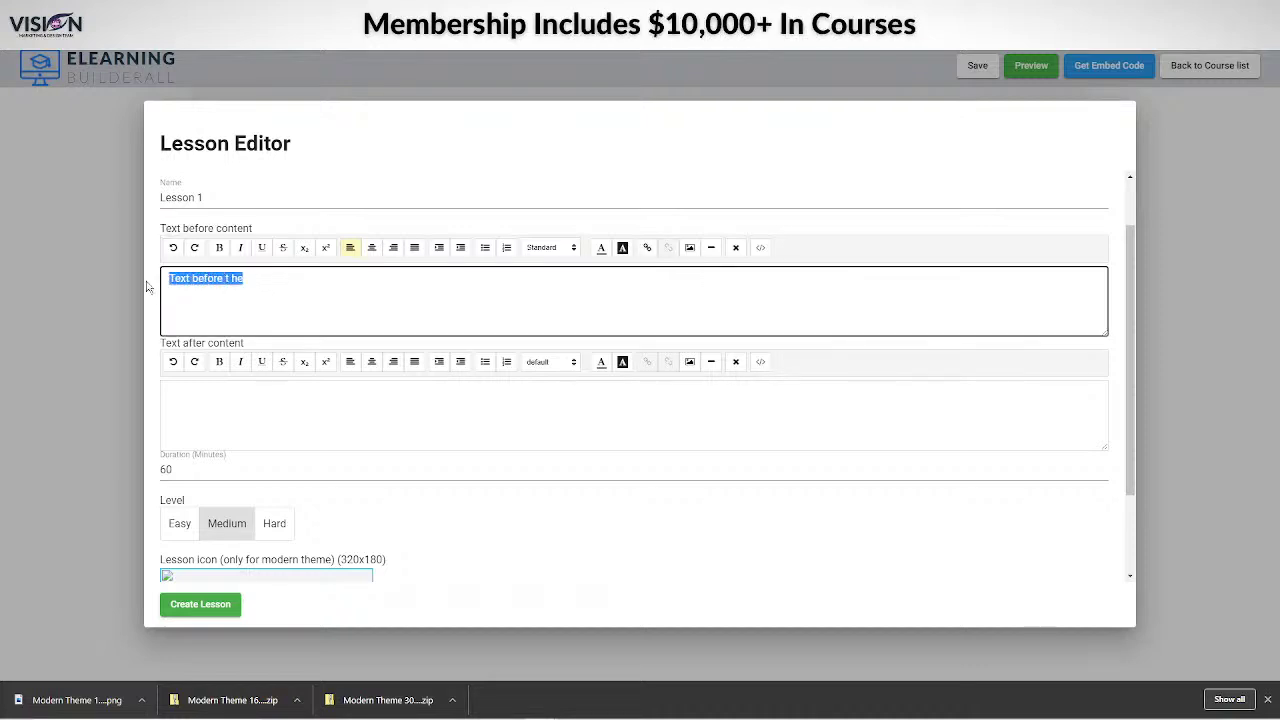
{"action": "key", "text": "ctrl+v"}
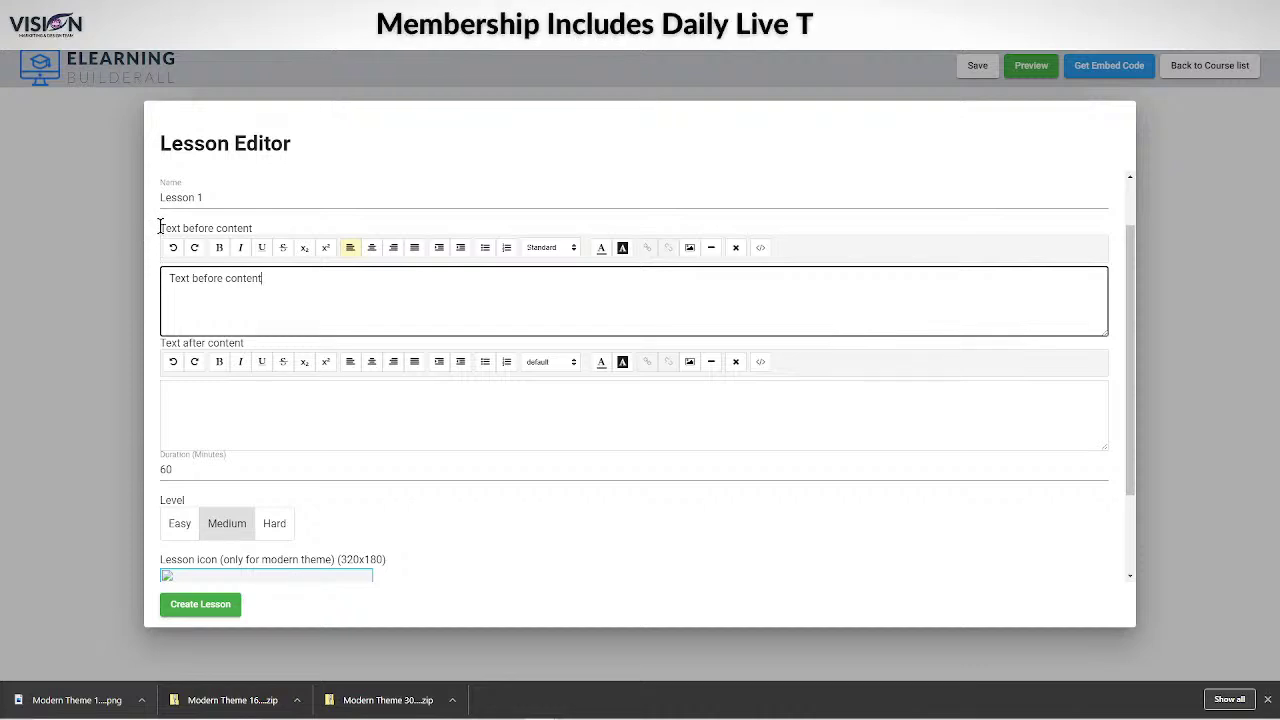
Fill the after-content editor with 'Text after content'.
{"action": "left_click_drag", "start_coordinate": [158, 226], "coordinate": [265, 234]}
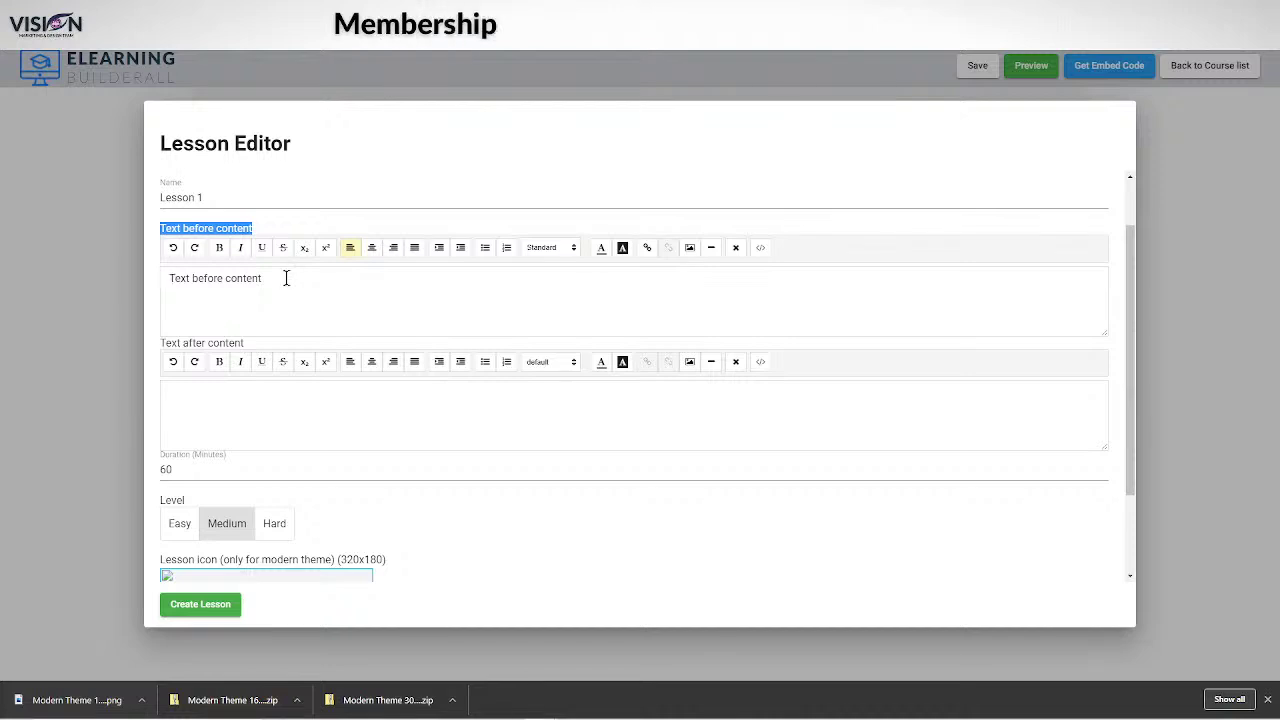
{"action": "left_click_drag", "start_coordinate": [158, 343], "coordinate": [244, 343]}
{"action": "key", "text": "ctrl+c"}
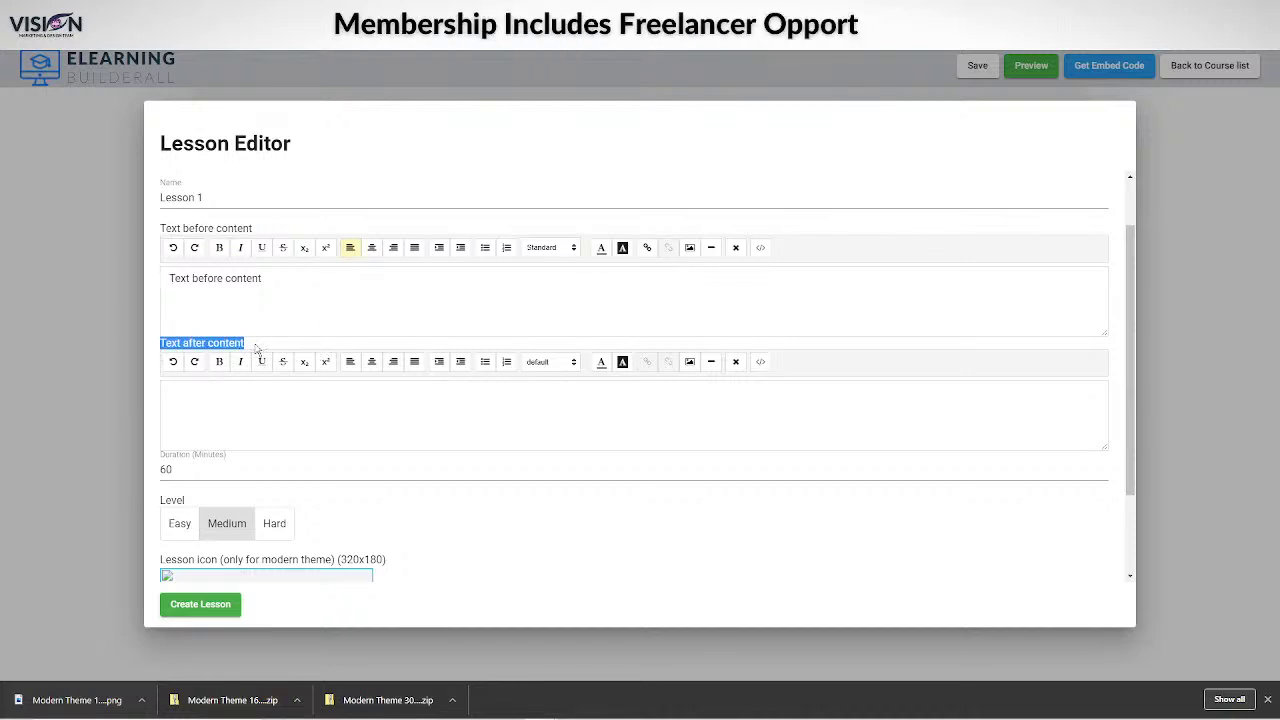
{"action": "left_click", "coordinate": [224, 391]}
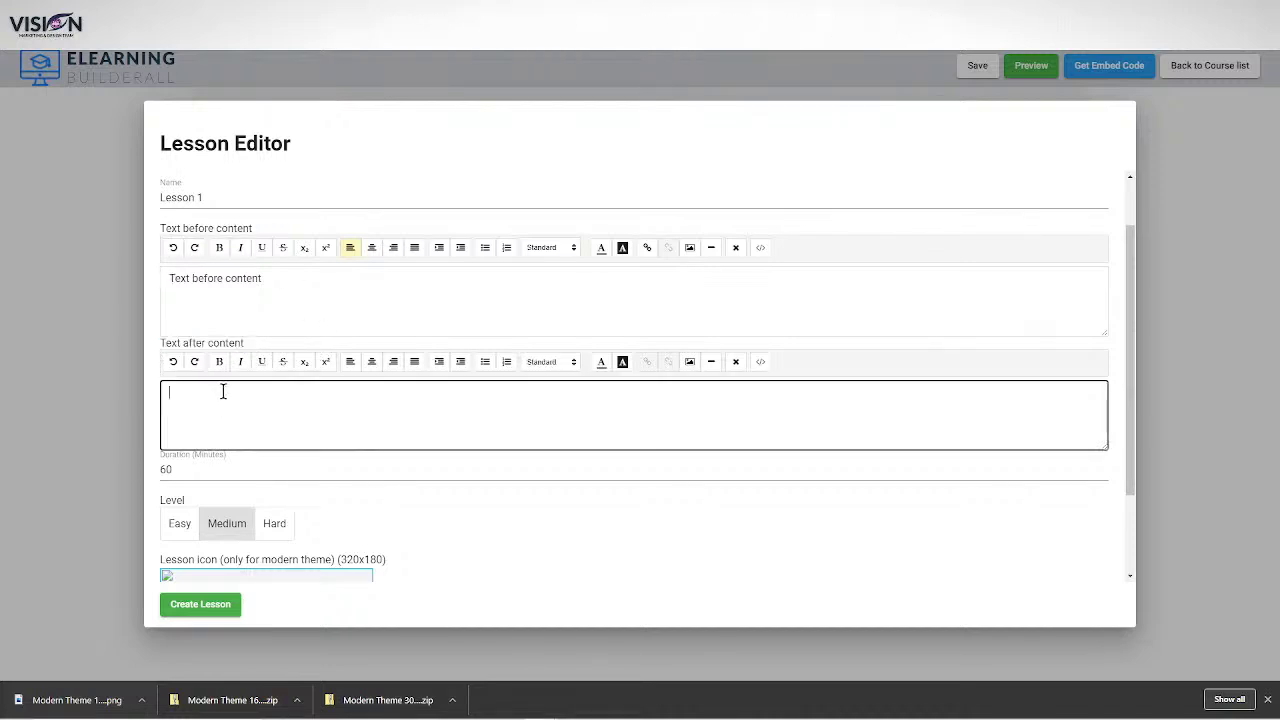
{"action": "key", "text": "ctrl+v"}
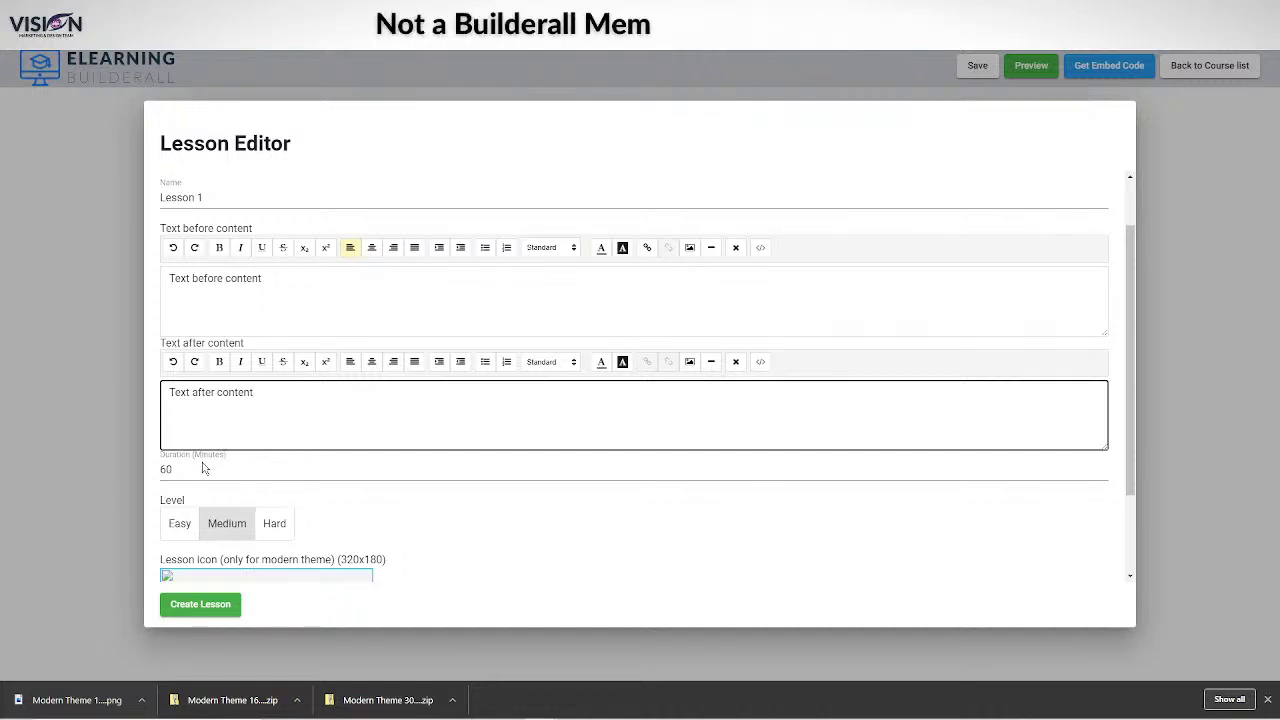
Replace Lesson 1's 60-minute duration with 10 and choose the Easy level.
{"action": "scroll", "coordinate": [200, 463], "scroll_direction": "down", "scroll_amount": 2}
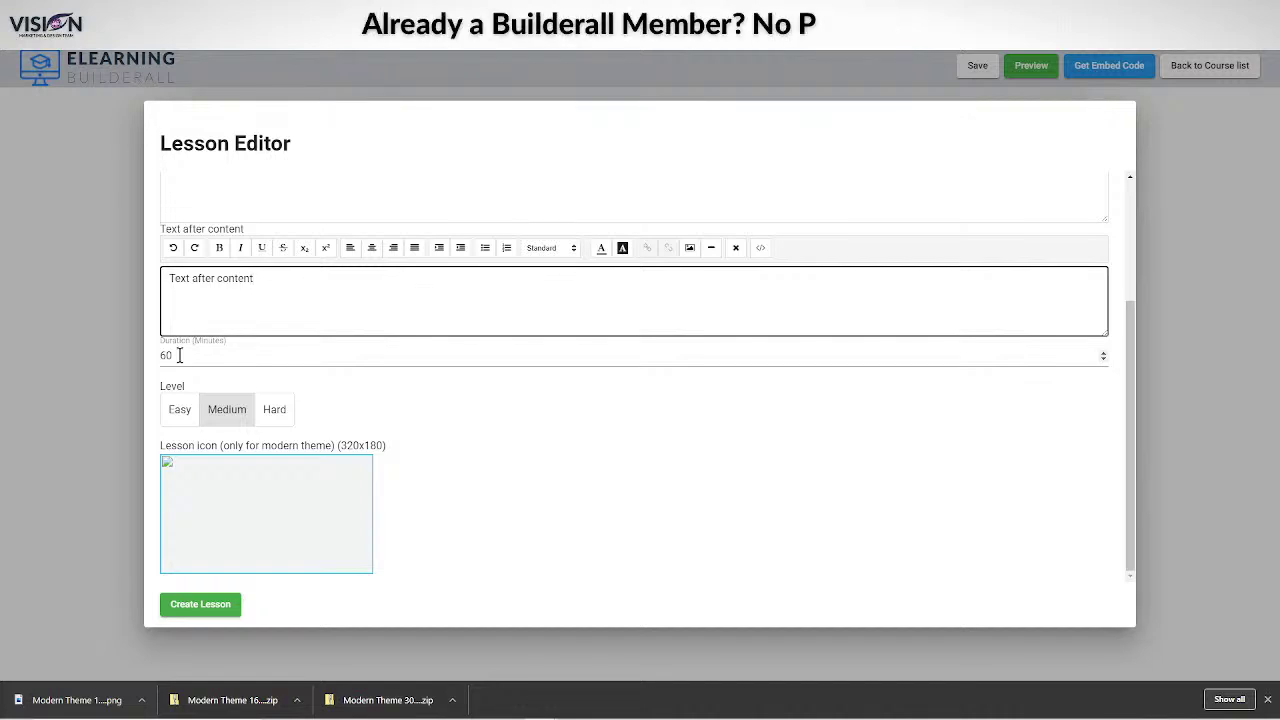
{"action": "left_click", "coordinate": [171, 355]}
{"action": "type", "text": "10"}
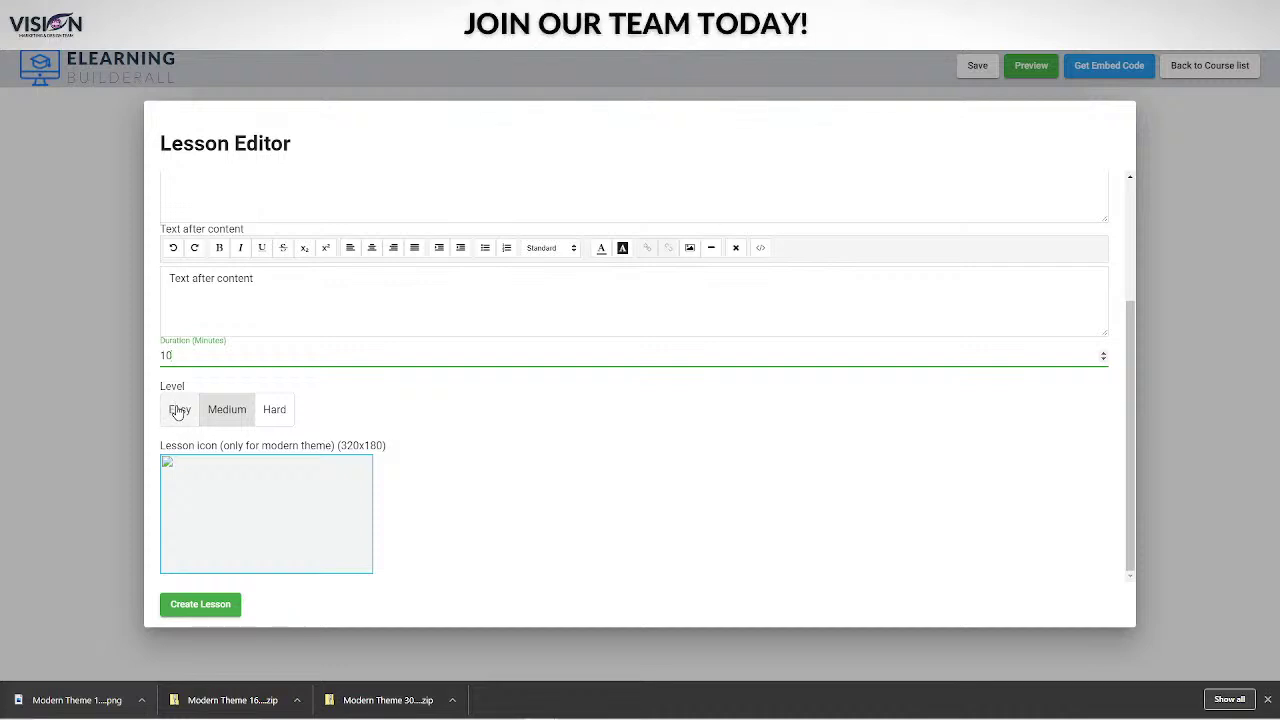
{"action": "left_click", "coordinate": [177, 411]}
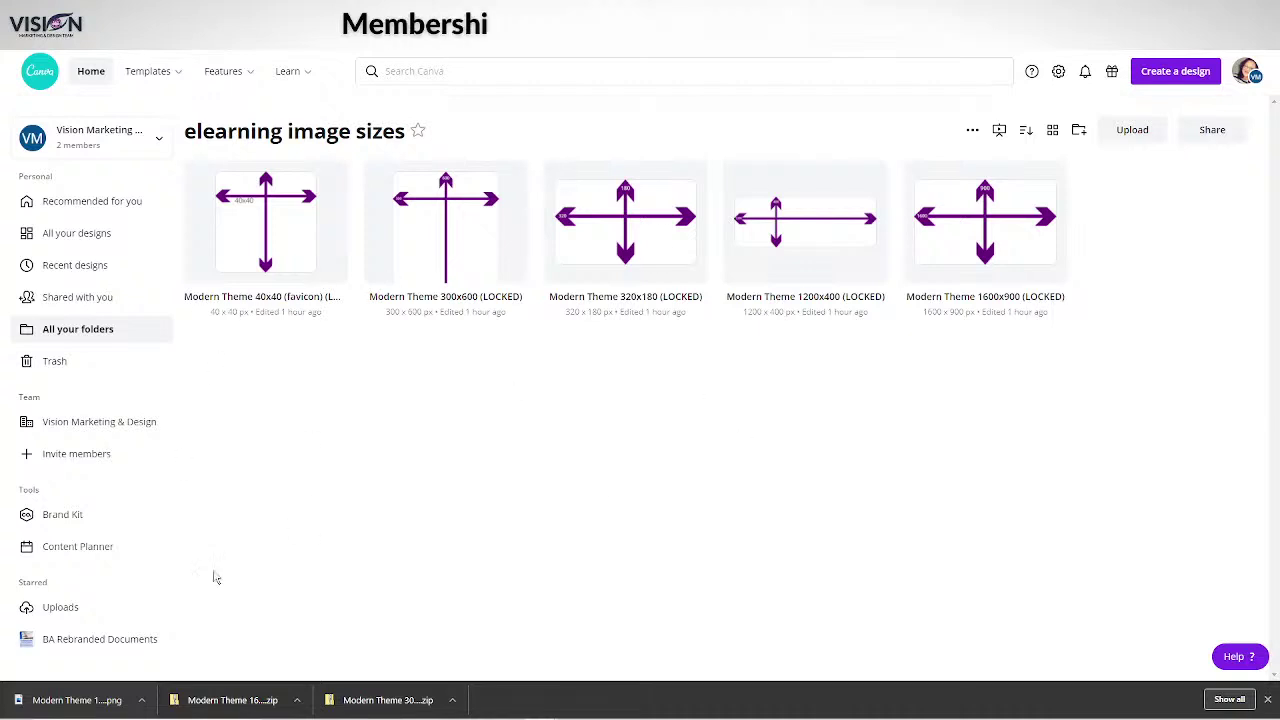
Delete the lightbulb page from the Modern Theme 320x180 design and add a blank page.
{"action": "mouse_move", "coordinate": [287, 71]}
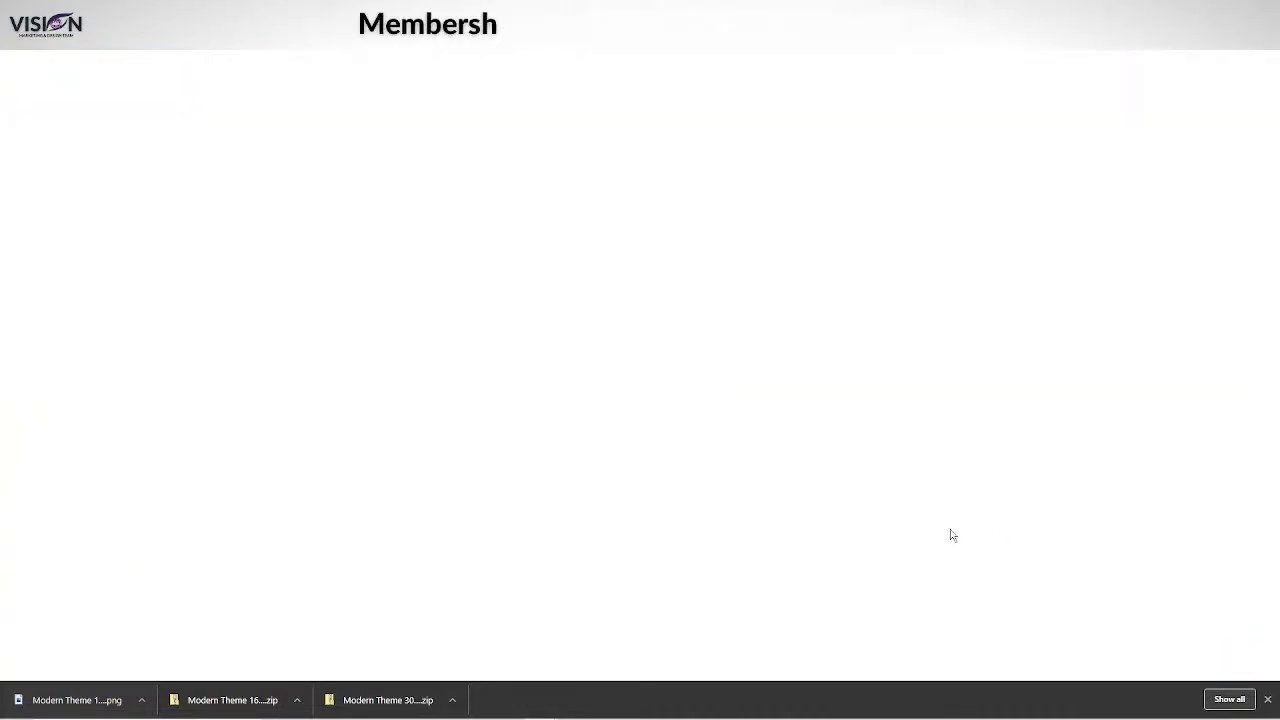
{"action": "scroll", "coordinate": [800, 507], "scroll_direction": "down", "scroll_amount": 5}
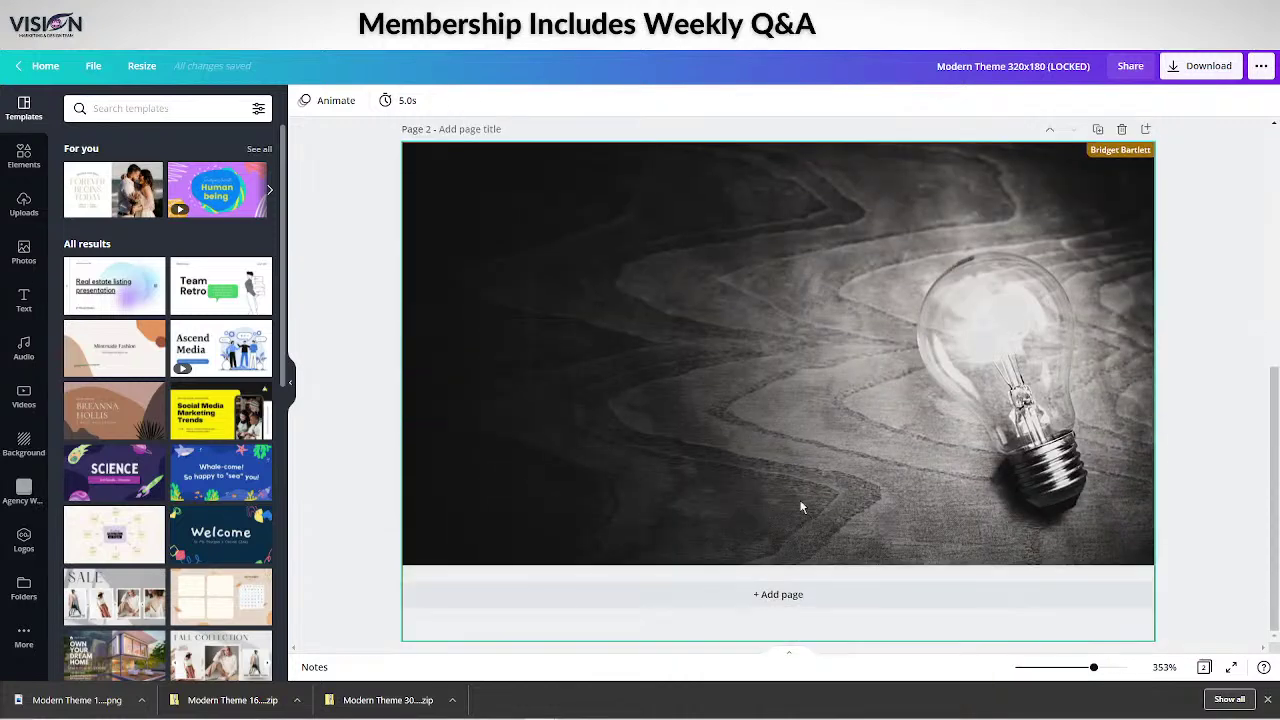
{"action": "left_click", "coordinate": [1121, 129]}
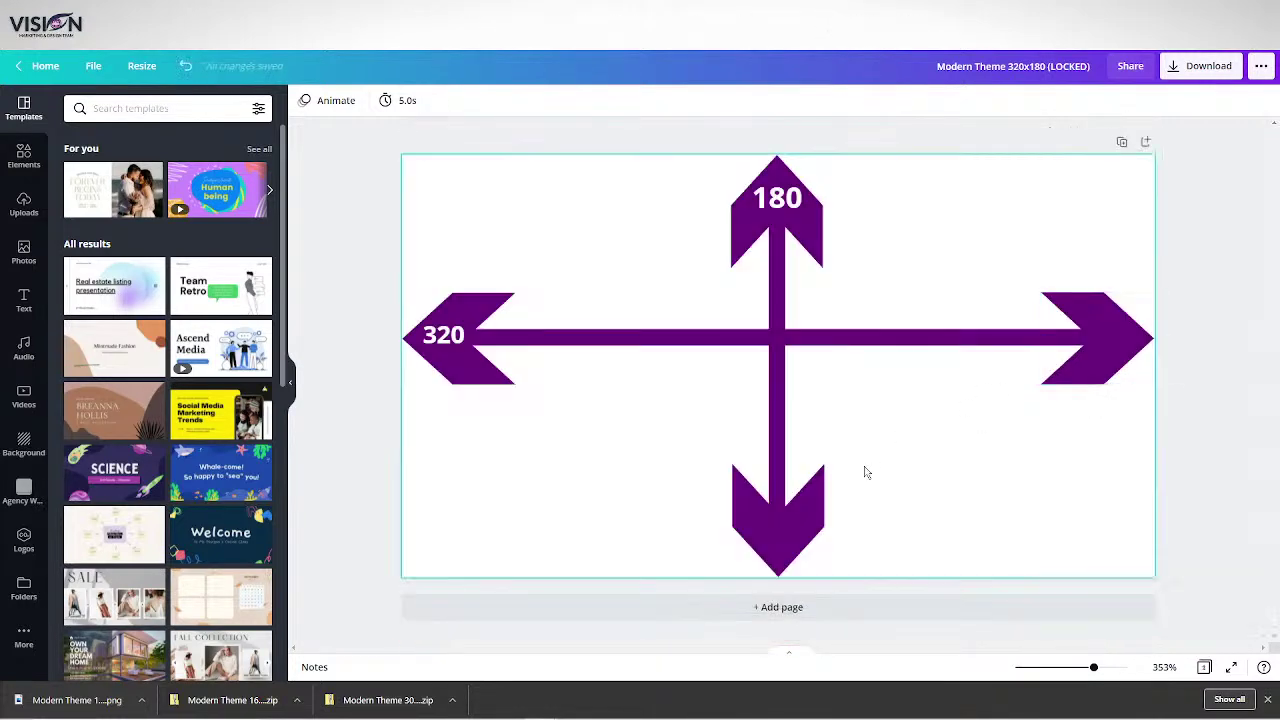
{"action": "left_click", "coordinate": [808, 610]}
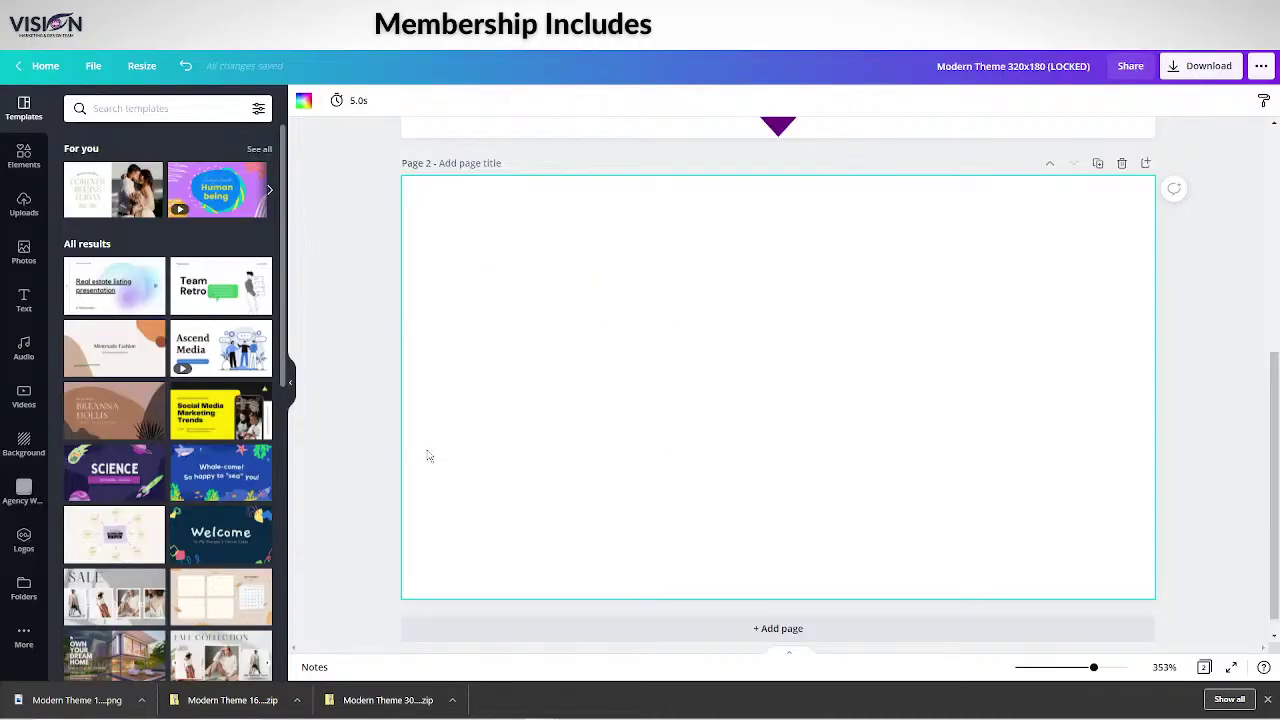
Set the purple rose photo as the background of page 2.
{"action": "left_click", "coordinate": [14, 450]}
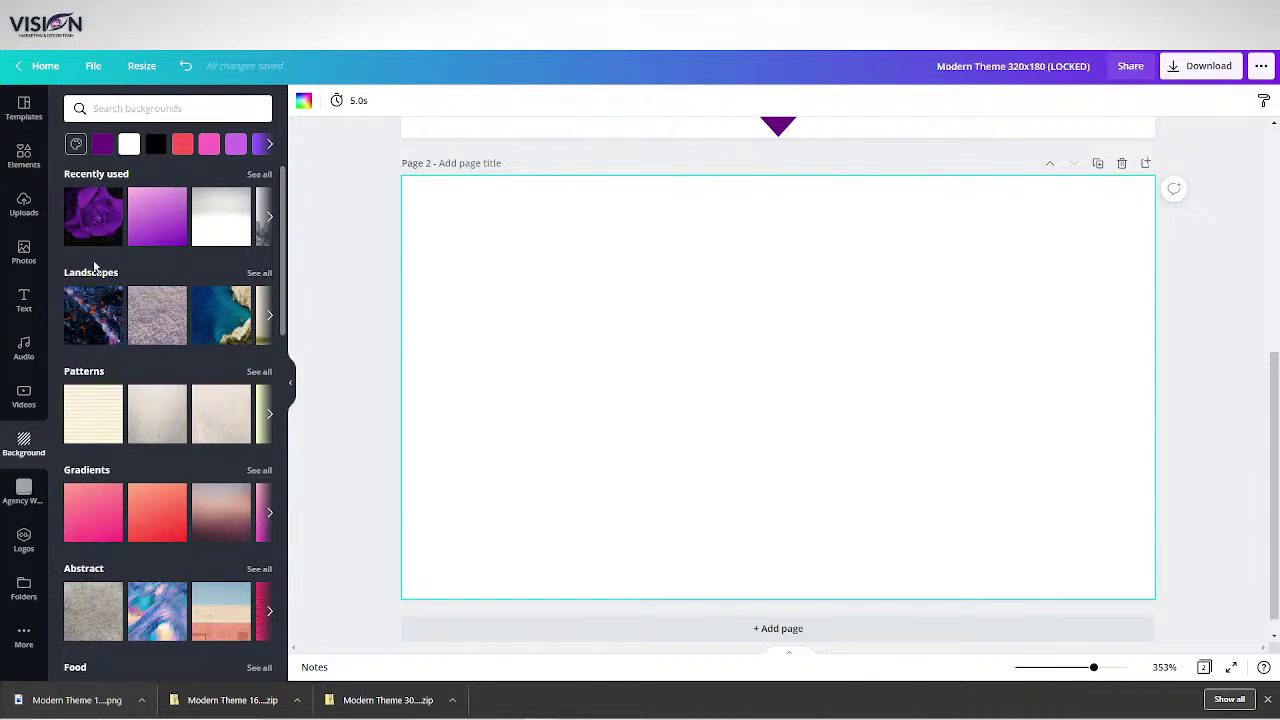
{"action": "left_click", "coordinate": [92, 212]}
{"action": "left_click", "coordinate": [778, 396]}
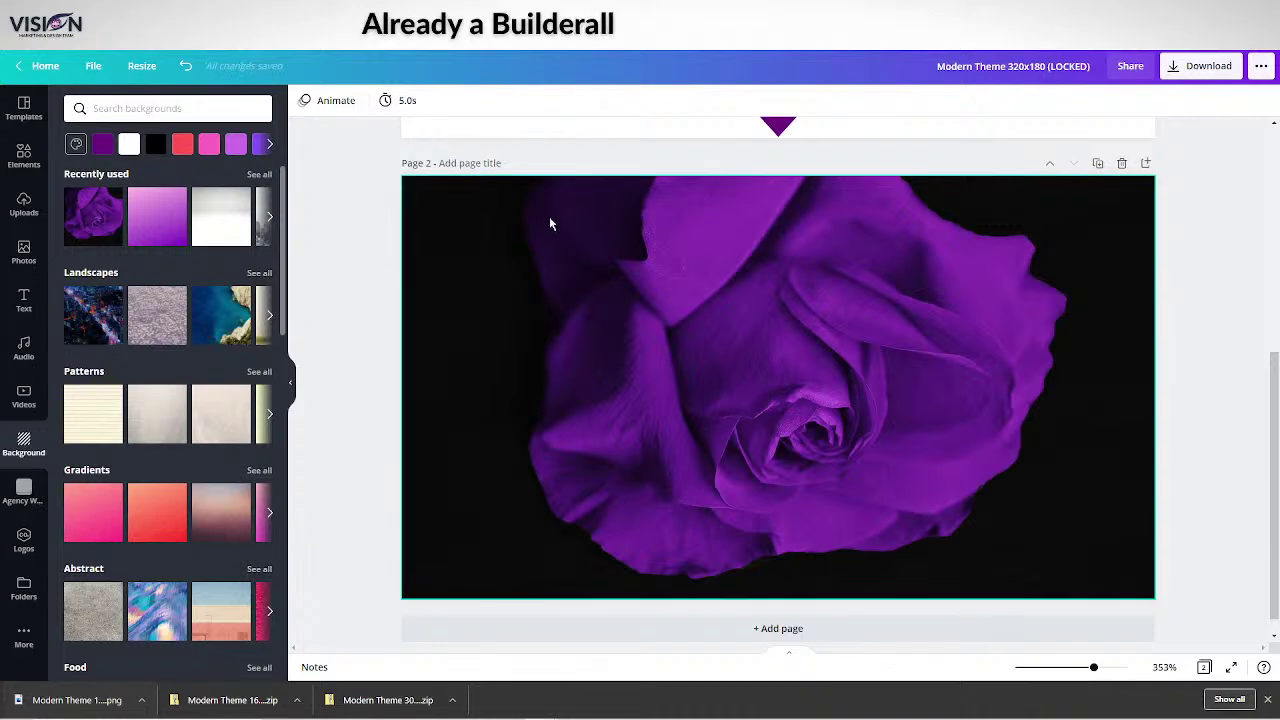
Add a 'Lesson 1' heading to page 2 and give it the Lift text effect.
{"action": "left_click", "coordinate": [22, 298]}
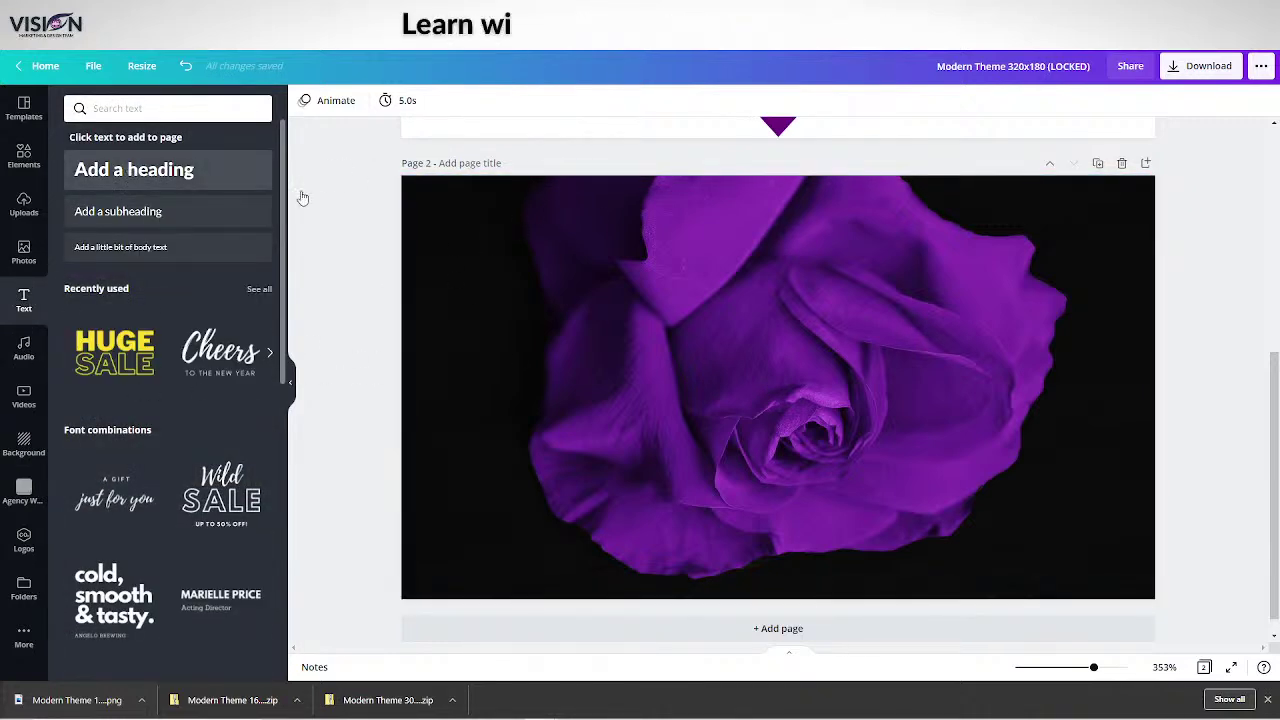
{"action": "left_click", "coordinate": [134, 170]}
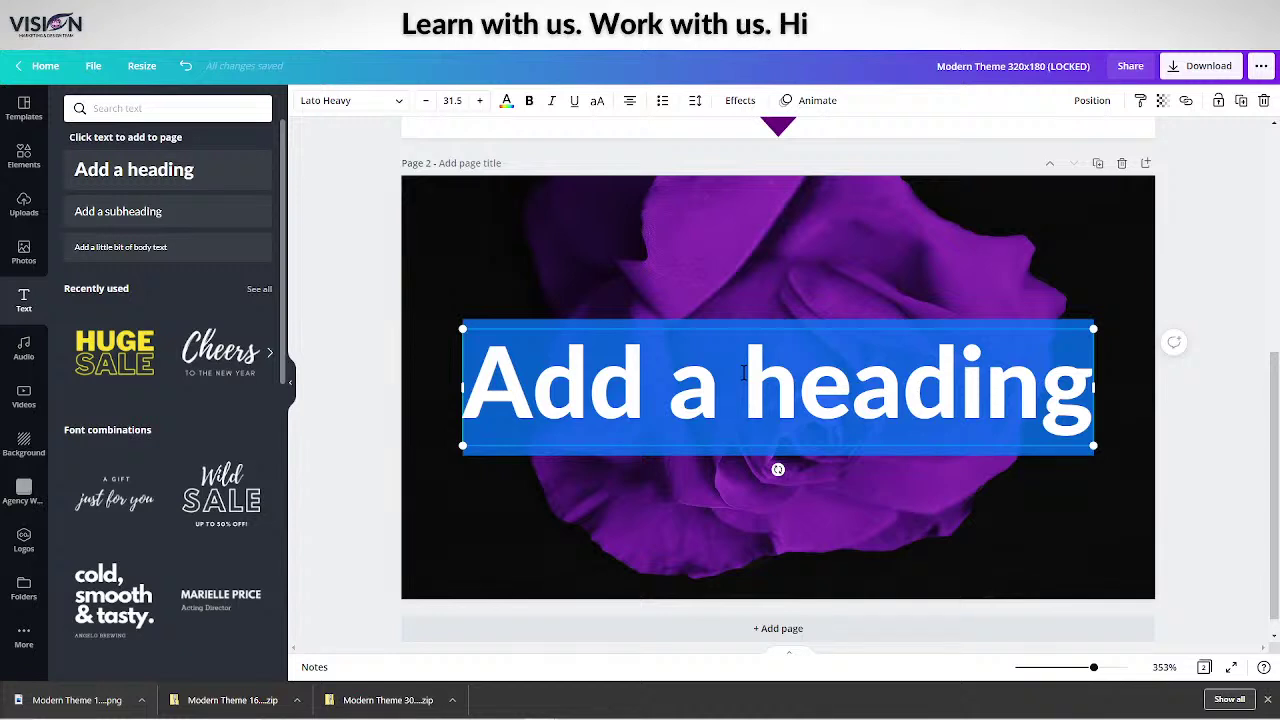
{"action": "type", "text": "Lesson"}
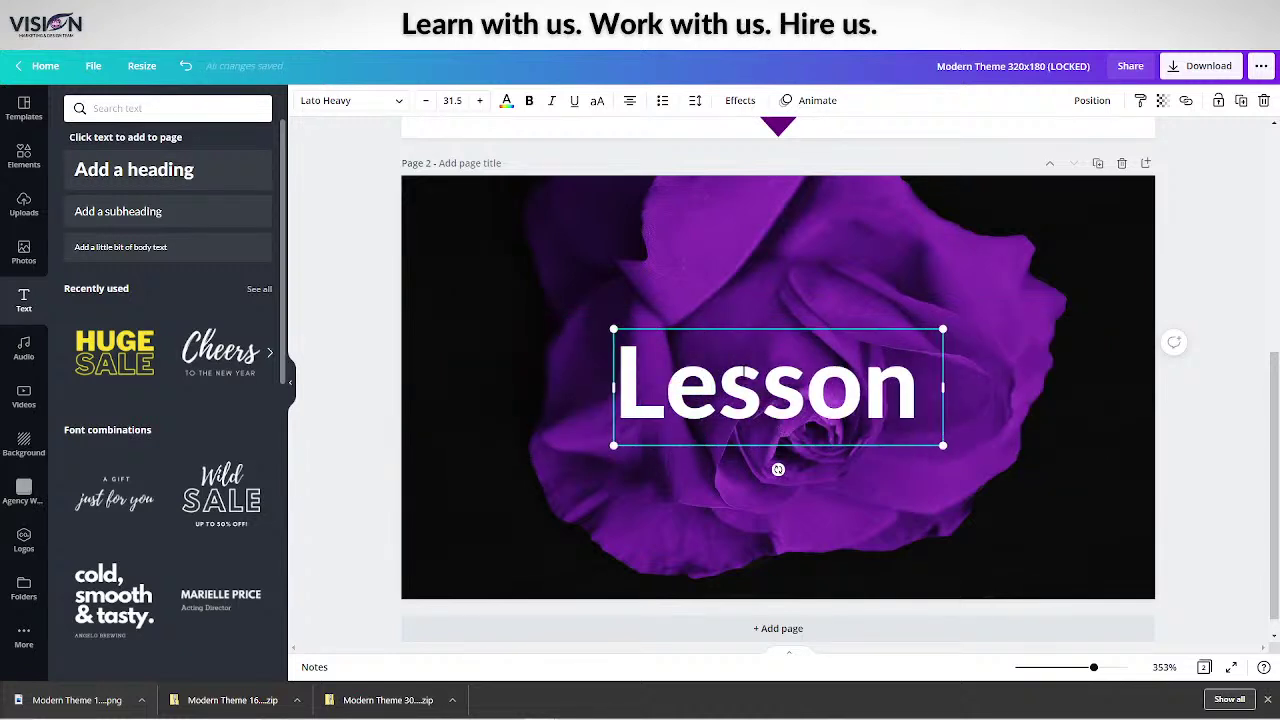
{"action": "type", "text": " 1"}
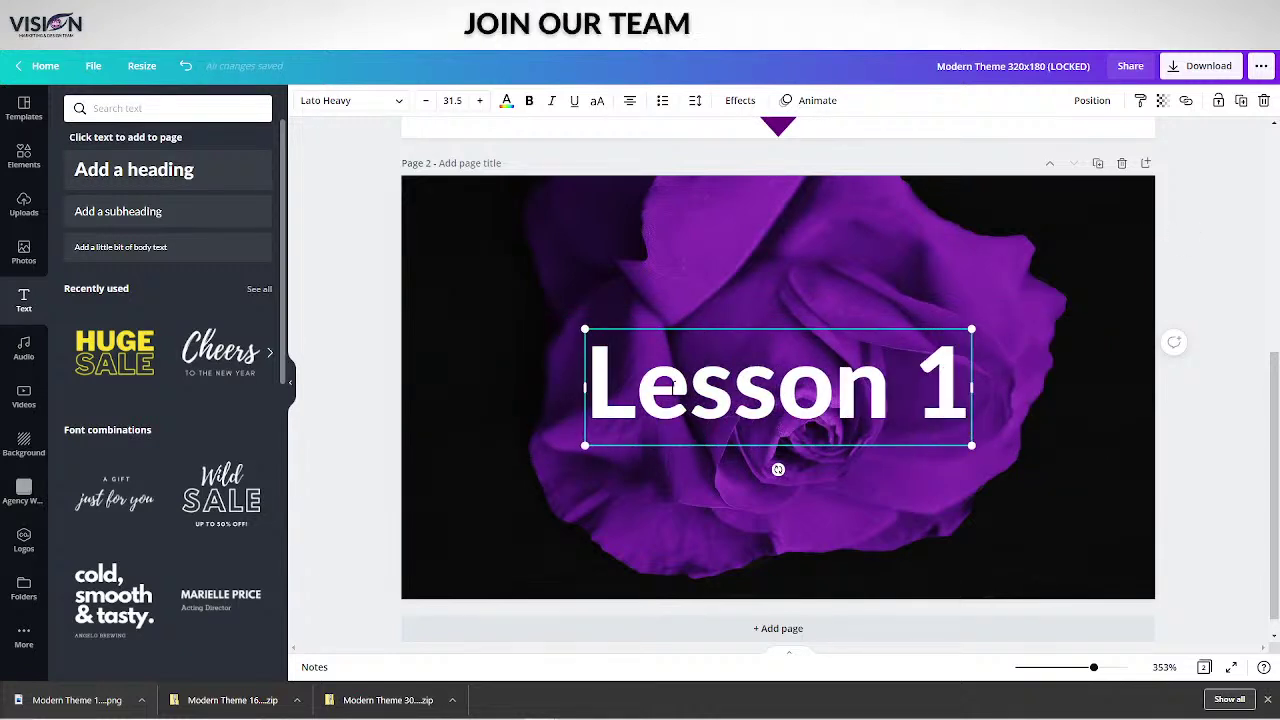
{"action": "key", "text": "ctrl+a"}
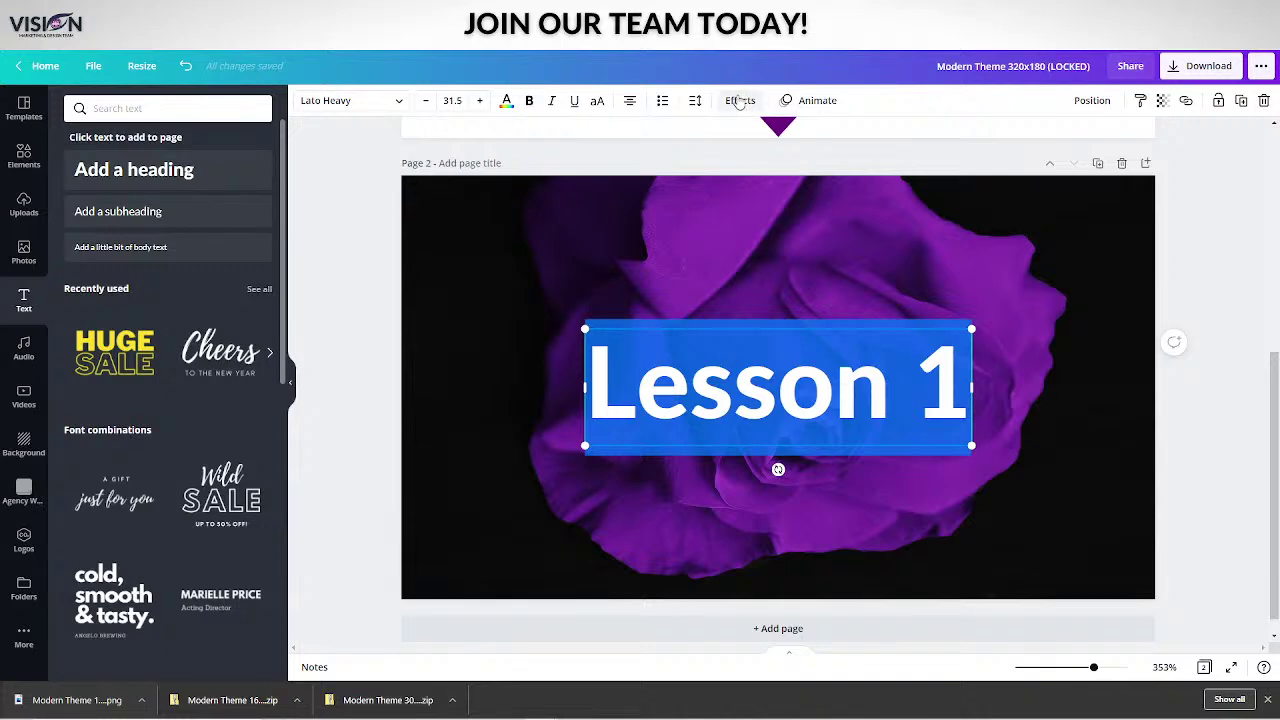
{"action": "left_click", "coordinate": [740, 100]}
{"action": "left_click", "coordinate": [238, 190]}
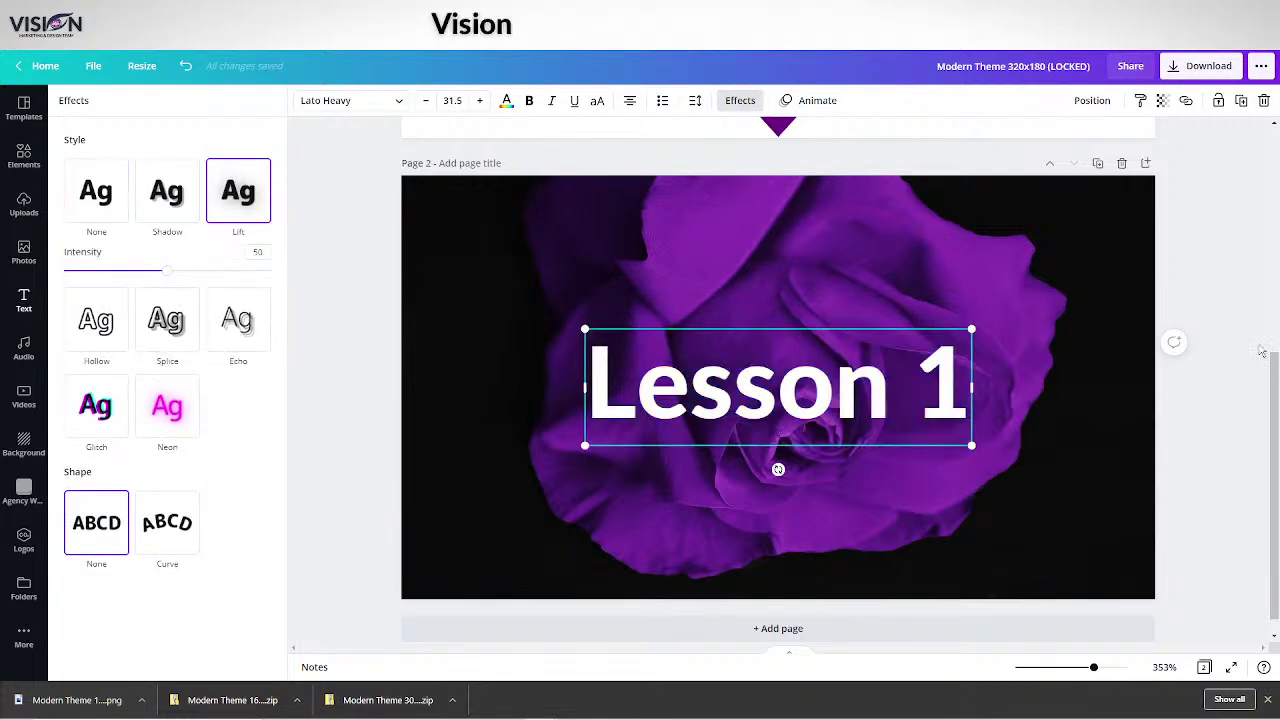
{"action": "key", "text": "Escape"}
{"action": "left_click", "coordinate": [1242, 211]}
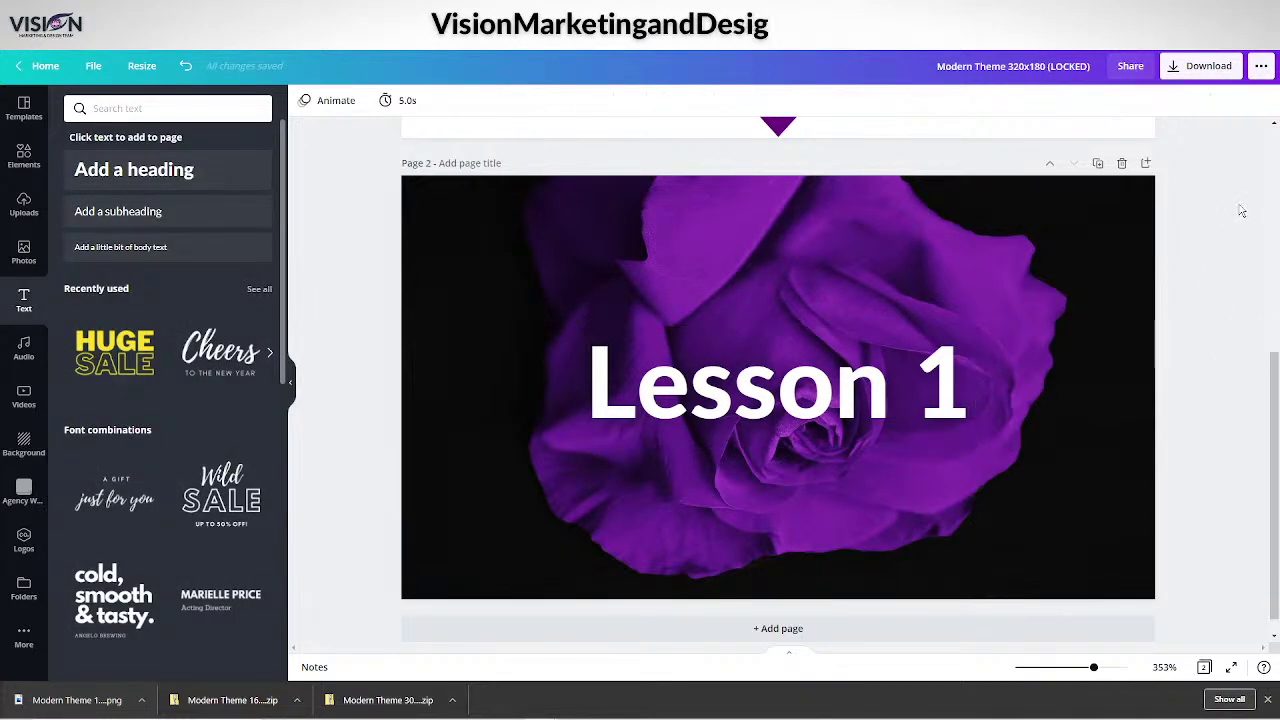
{"action": "left_click", "coordinate": [1208, 68]}
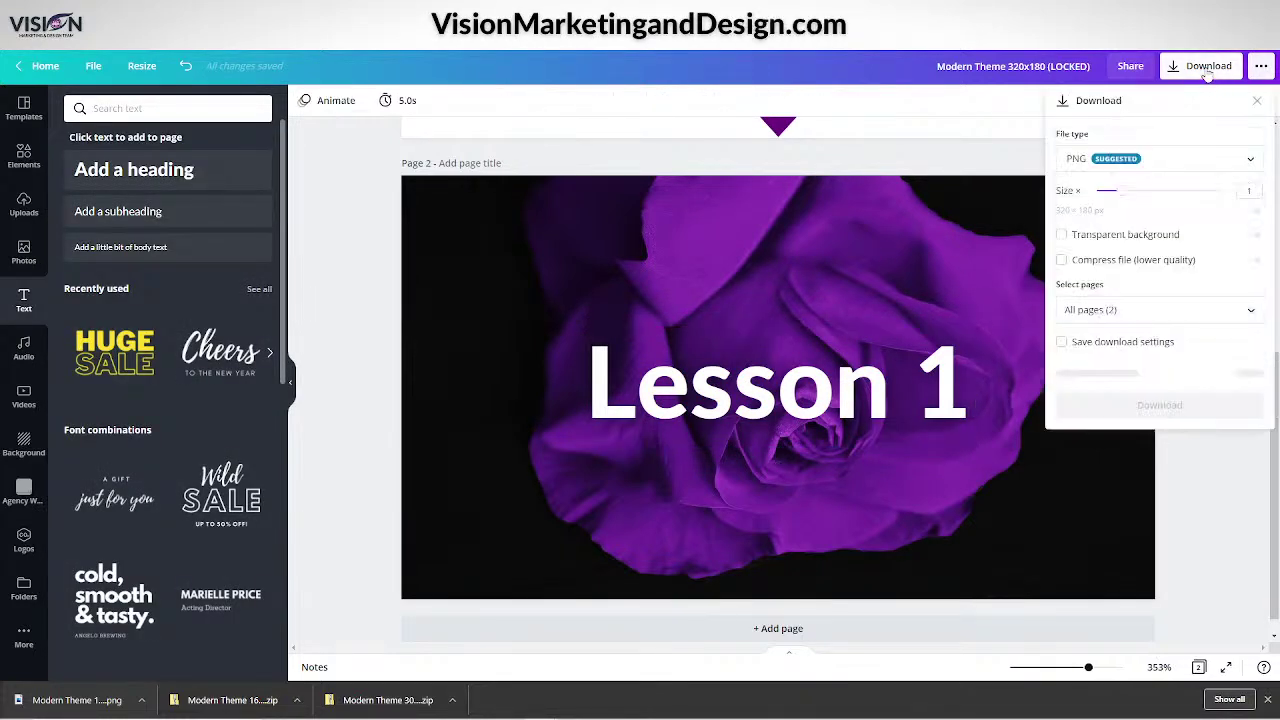
Export Page 2 alone as a JPG file.
{"action": "left_click", "coordinate": [1112, 164]}
{"action": "left_click", "coordinate": [1110, 176]}
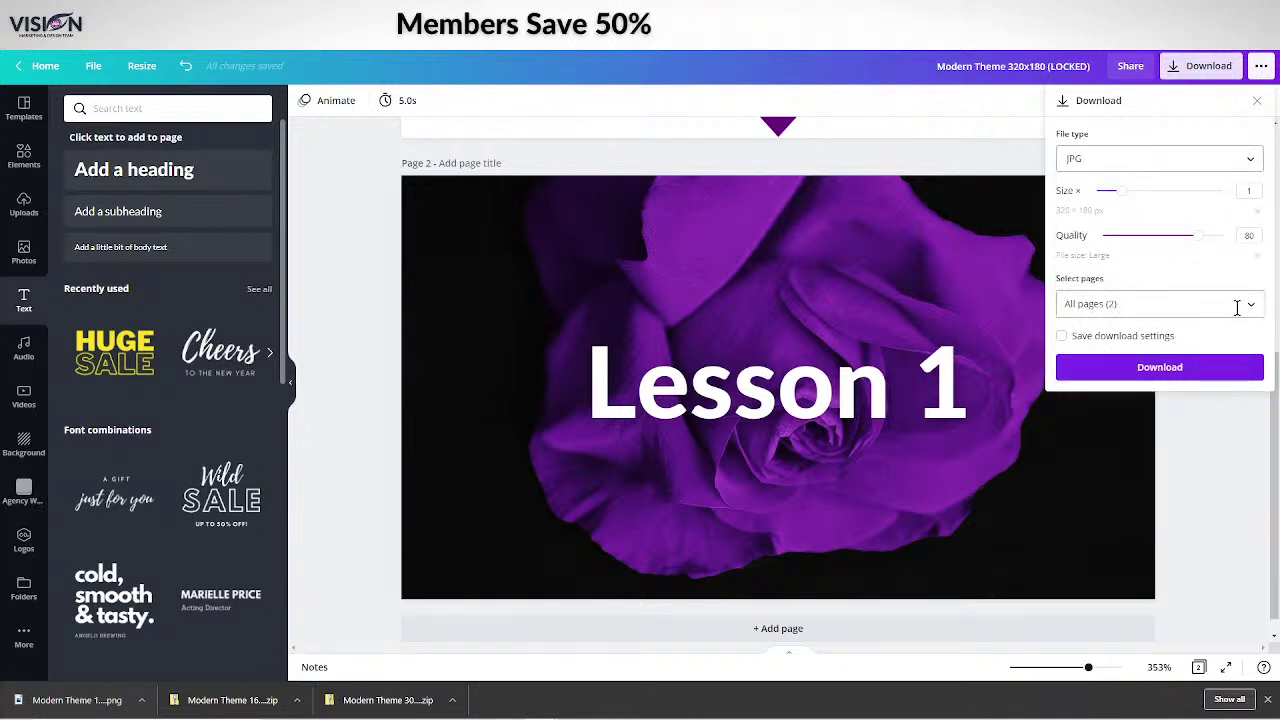
{"action": "left_click", "coordinate": [1240, 303]}
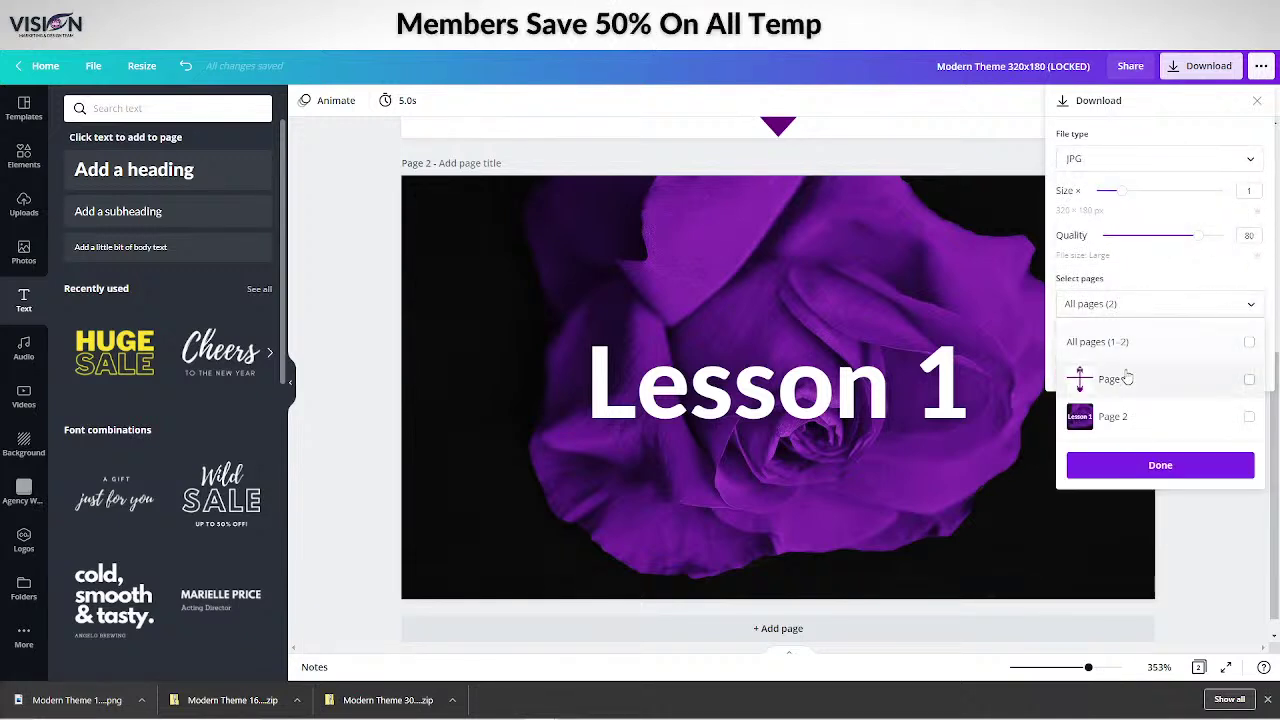
{"action": "left_click", "coordinate": [1250, 418]}
{"action": "left_click", "coordinate": [1160, 466]}
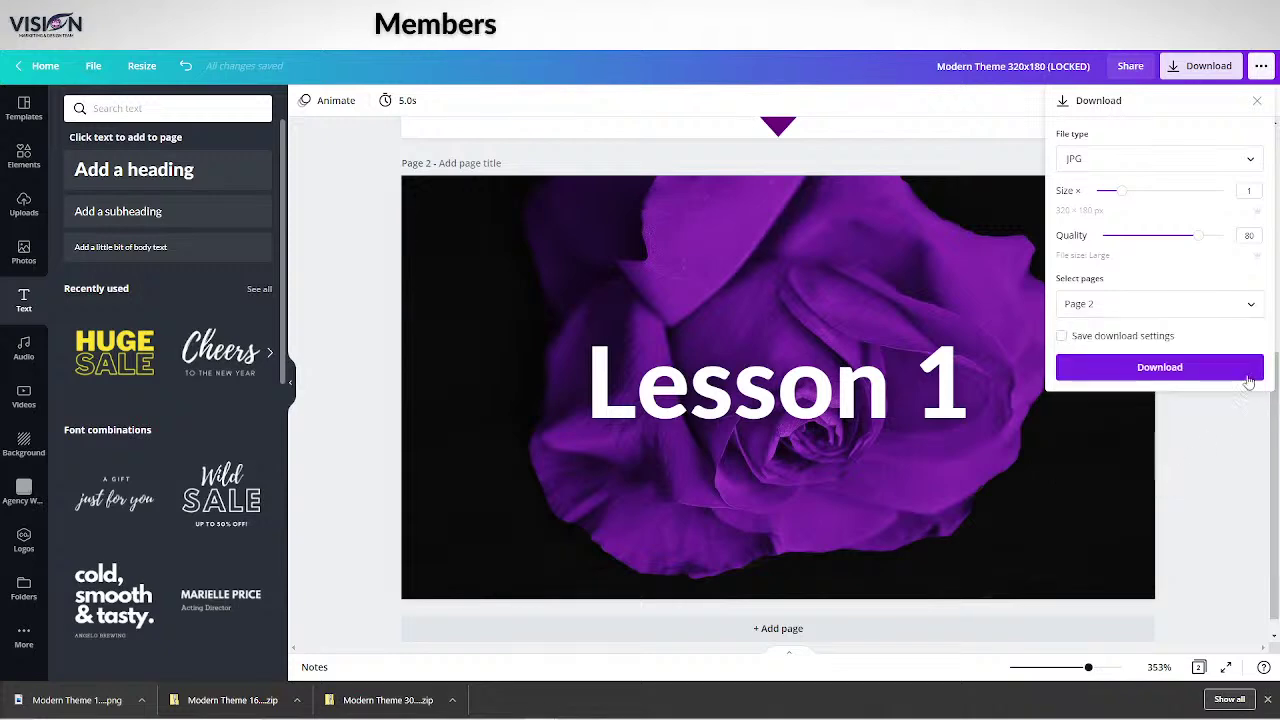
{"action": "left_click", "coordinate": [1166, 372]}
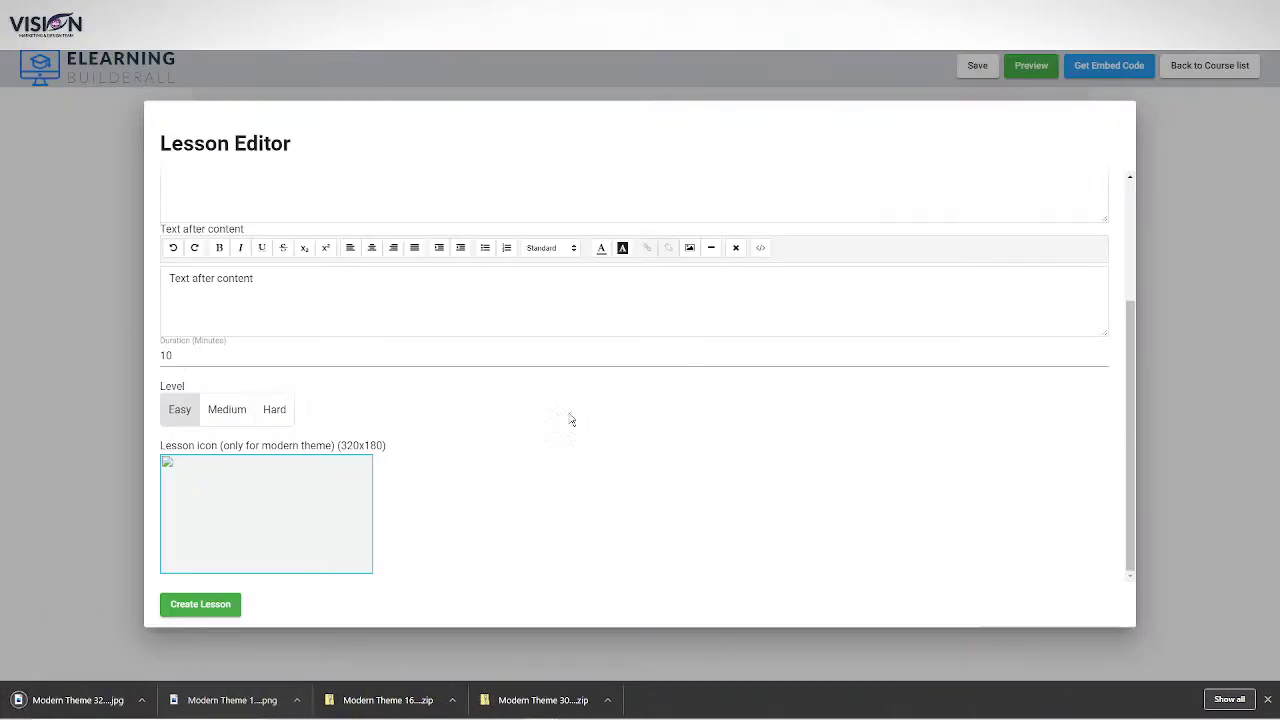
Use the downloaded purple rose Lesson 1 JPG as the lesson's icon.
{"action": "left_click_drag", "start_coordinate": [38, 705], "coordinate": [290, 510]}
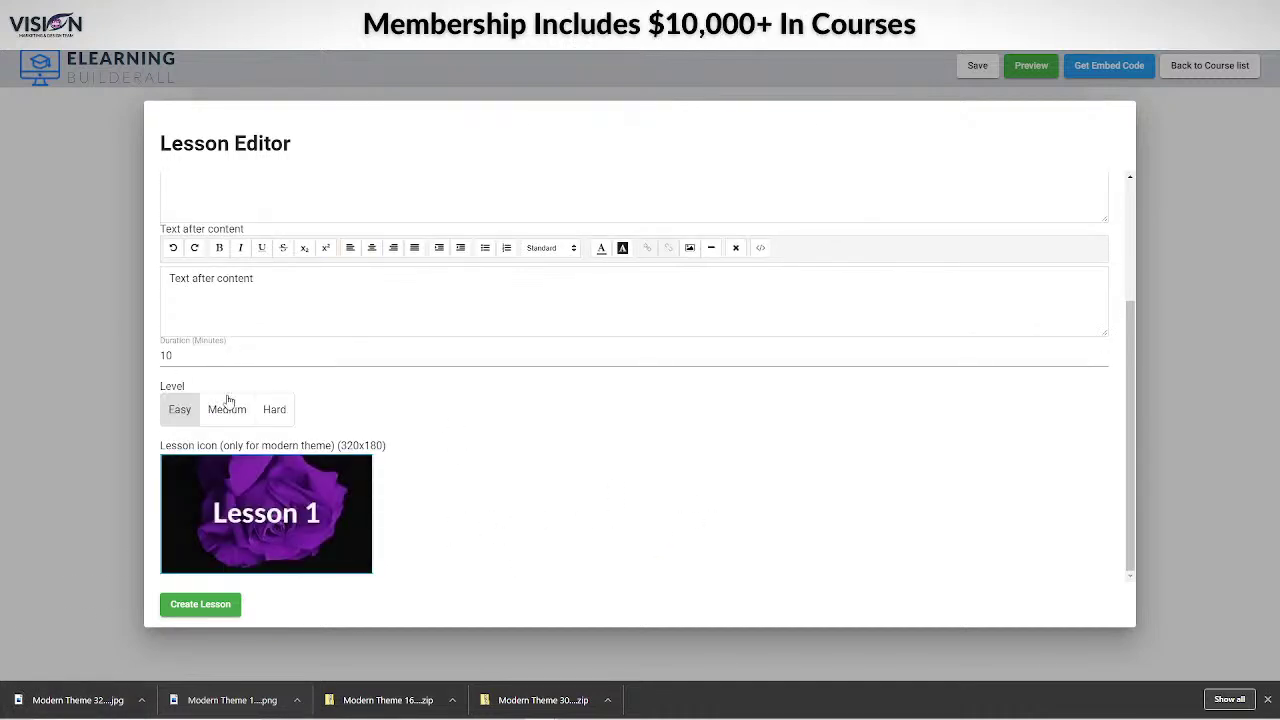
{"action": "scroll", "coordinate": [500, 565], "scroll_direction": "up", "scroll_amount": 2}
{"action": "scroll", "coordinate": [492, 568], "scroll_direction": "down", "scroll_amount": 2}
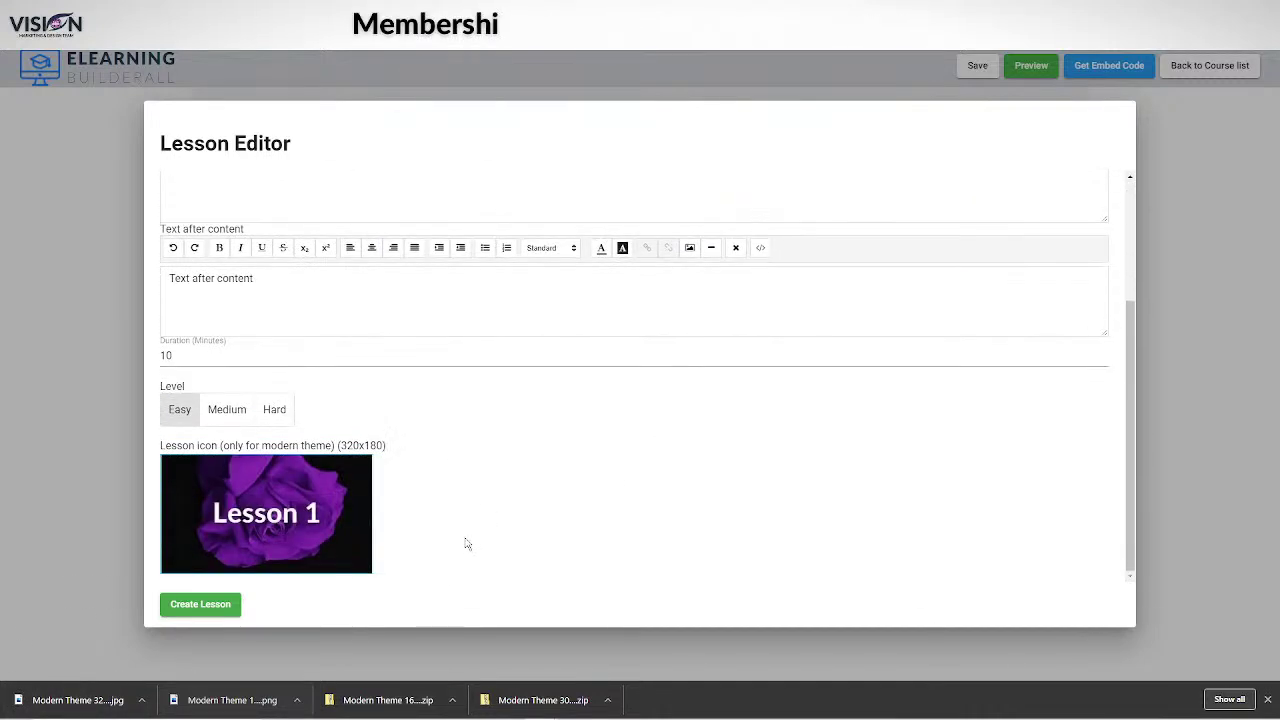
{"action": "scroll", "coordinate": [466, 543], "scroll_direction": "up", "scroll_amount": 3}
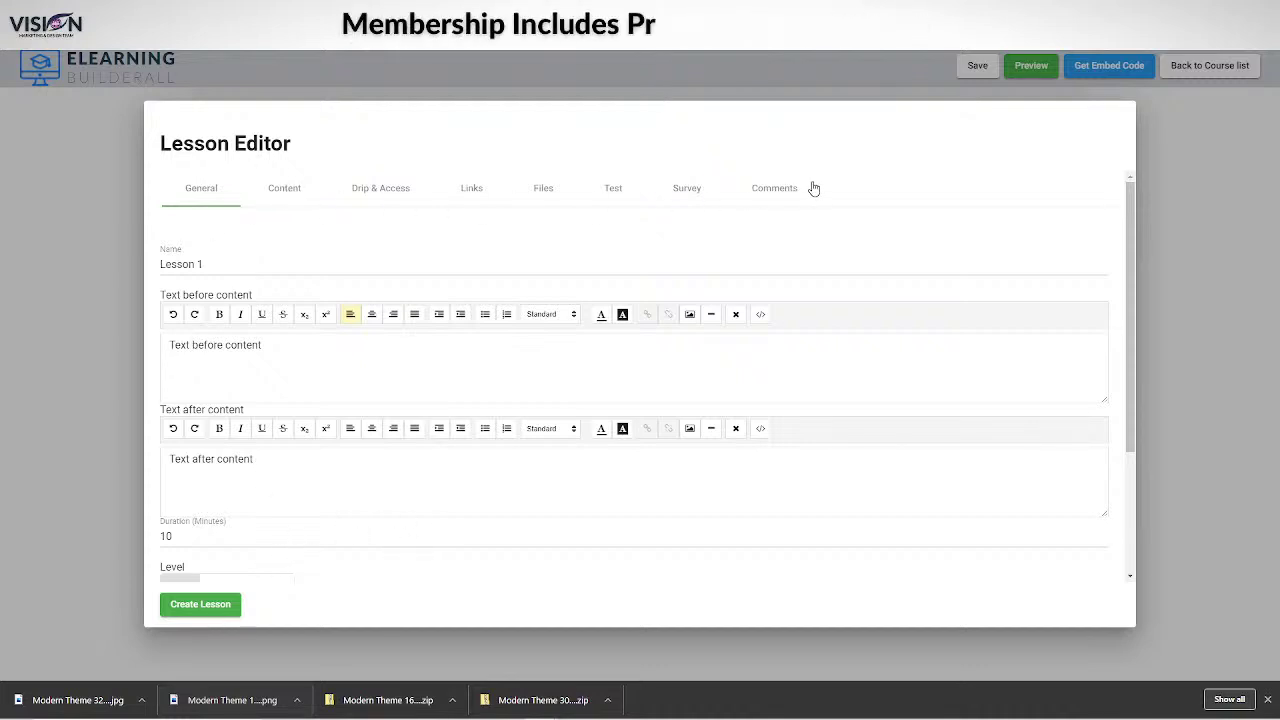
Set Lesson 1's content type to YouTube video, then start a new browser tab.
{"action": "left_click", "coordinate": [284, 190]}
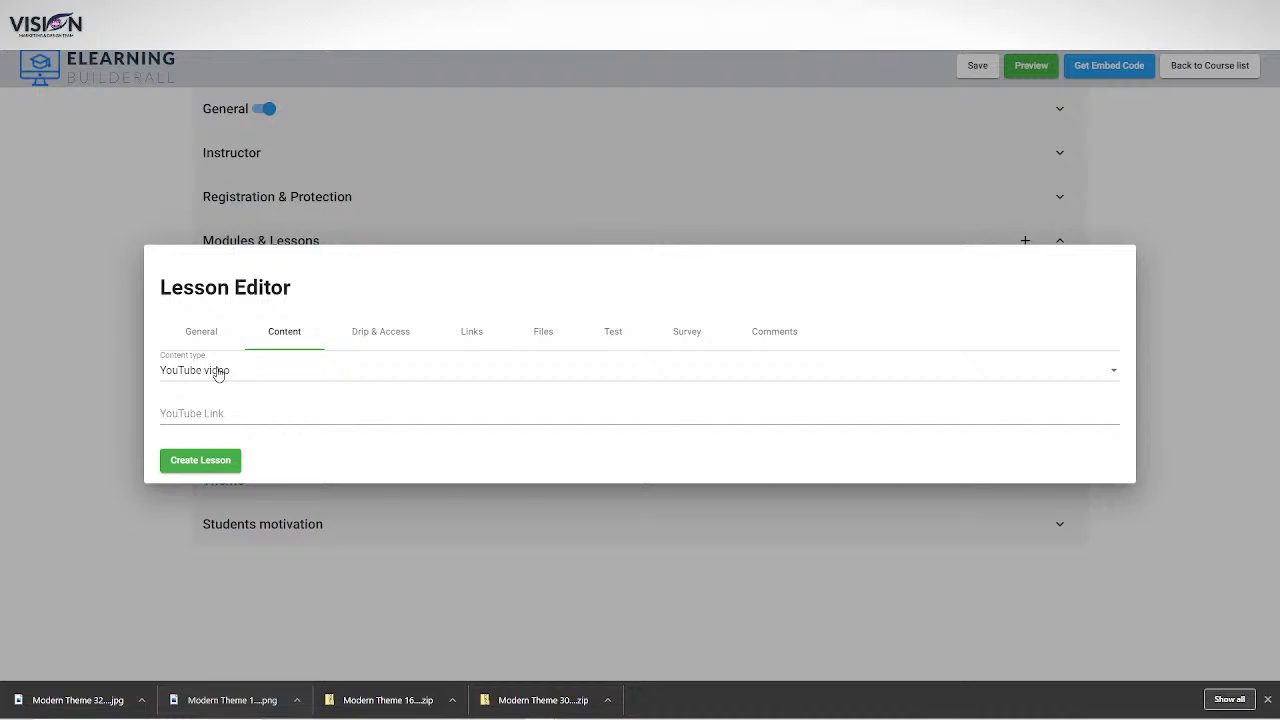
{"action": "left_click", "coordinate": [218, 374]}
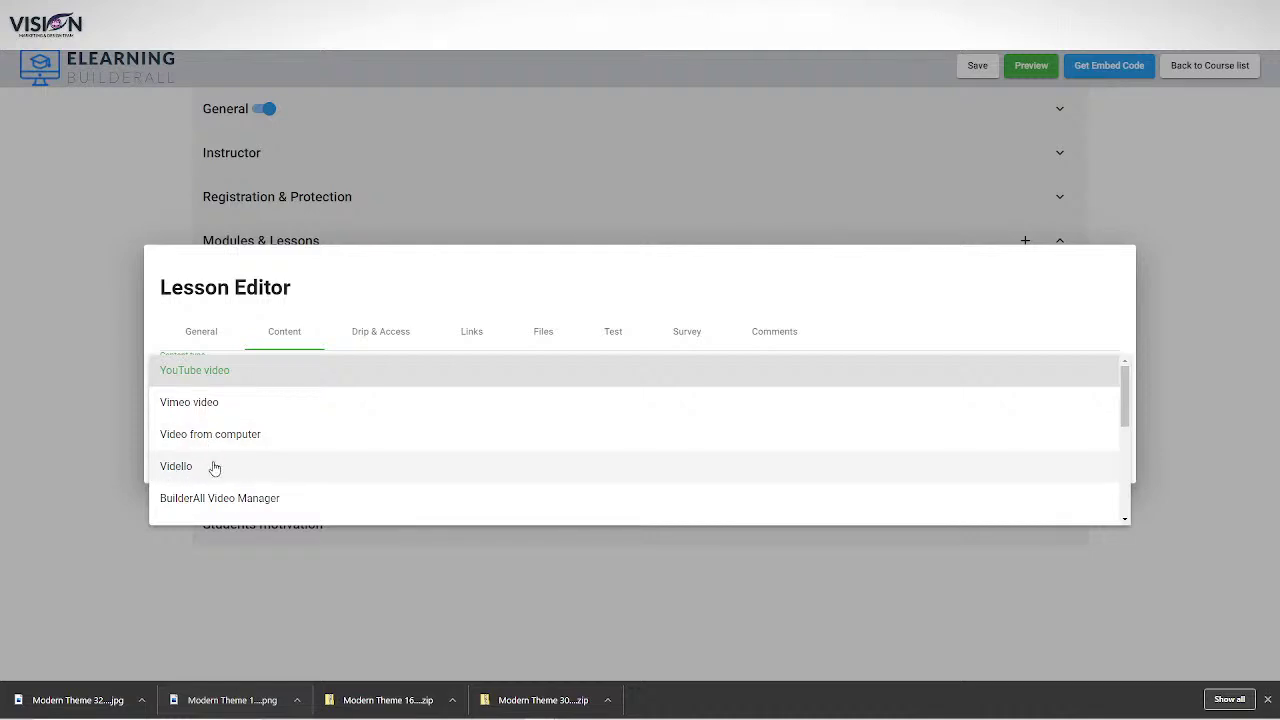
{"action": "scroll", "coordinate": [271, 377], "scroll_direction": "down", "scroll_amount": 2}
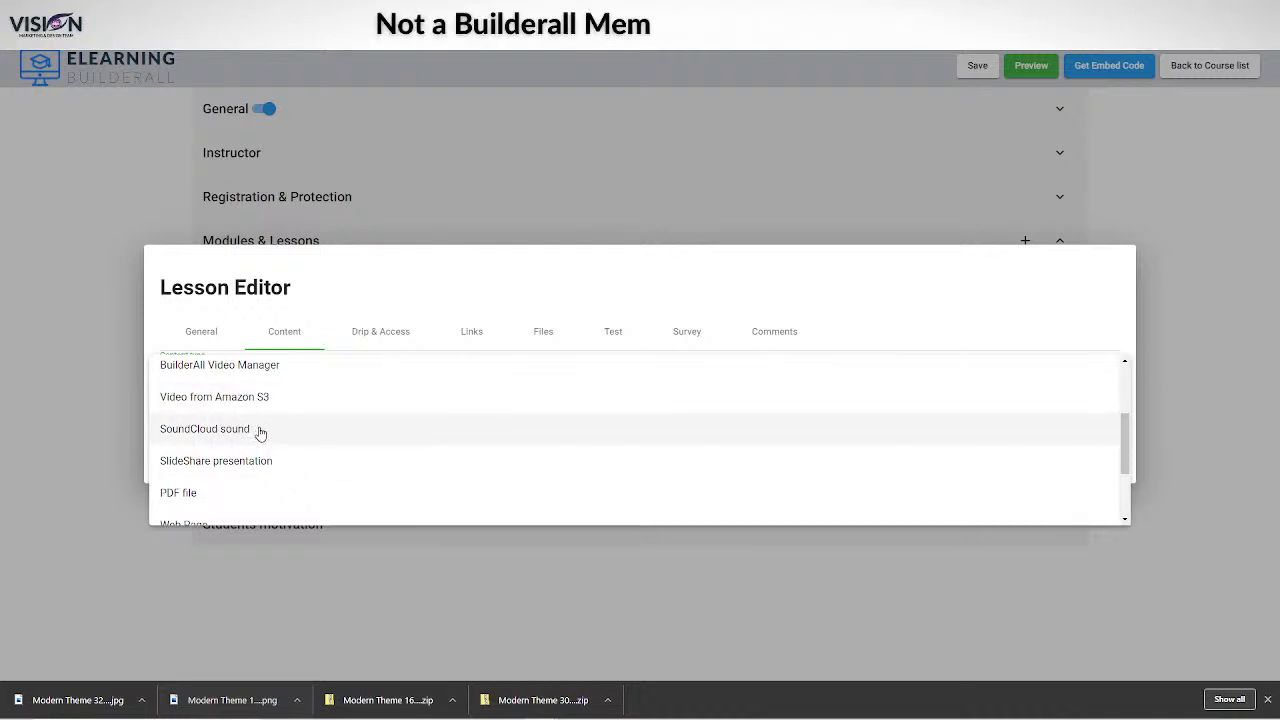
{"action": "scroll", "coordinate": [257, 461], "scroll_direction": "down", "scroll_amount": 1}
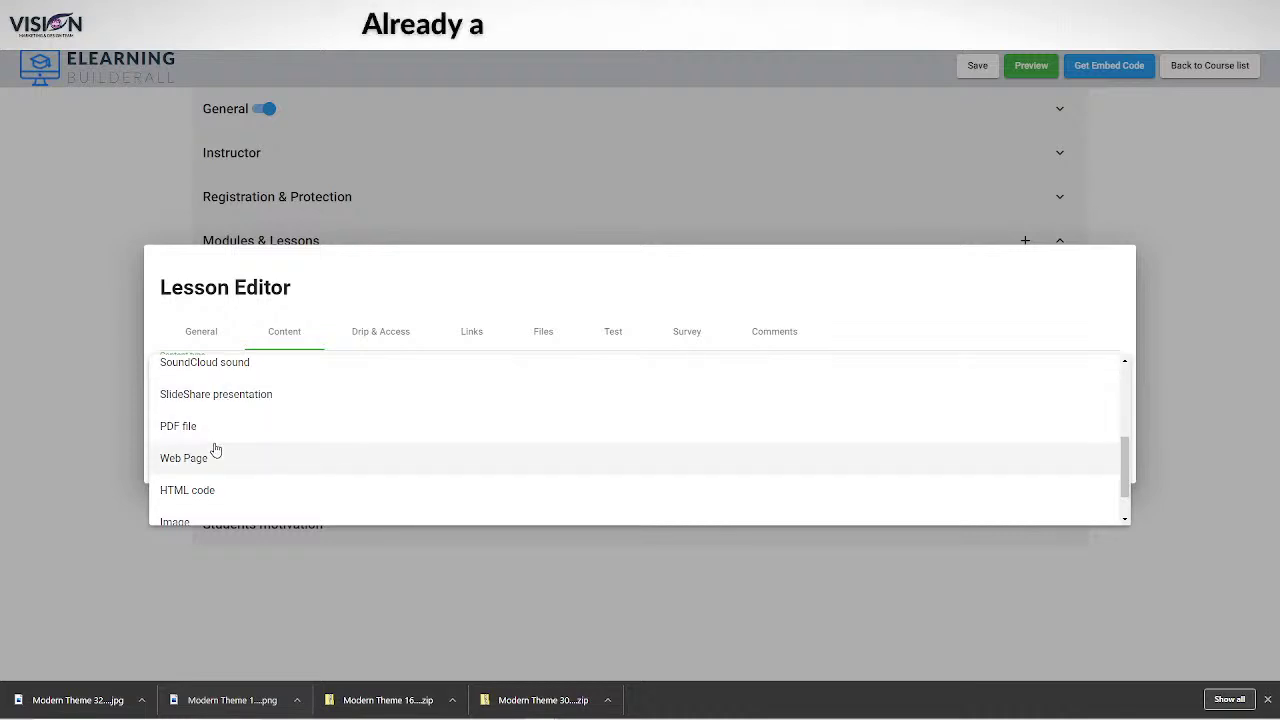
{"action": "scroll", "coordinate": [210, 440], "scroll_direction": "down", "scroll_amount": 1}
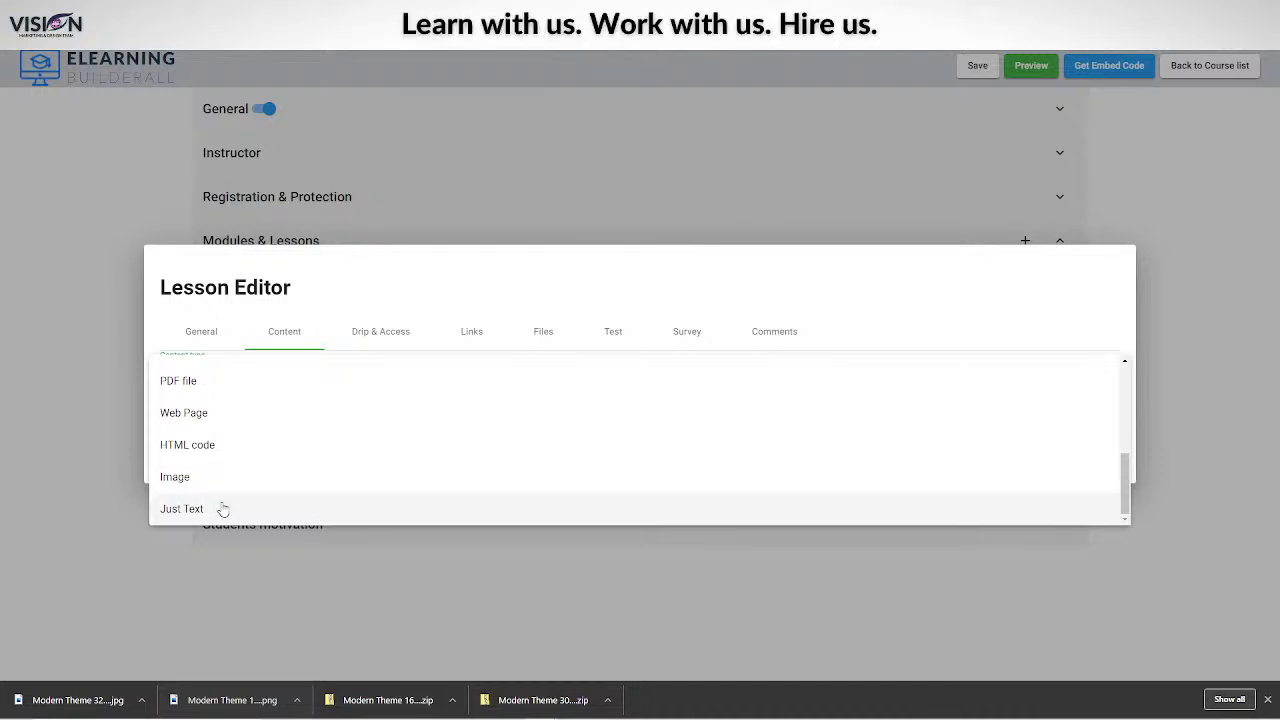
{"action": "scroll", "coordinate": [231, 482], "scroll_direction": "up", "scroll_amount": 5}
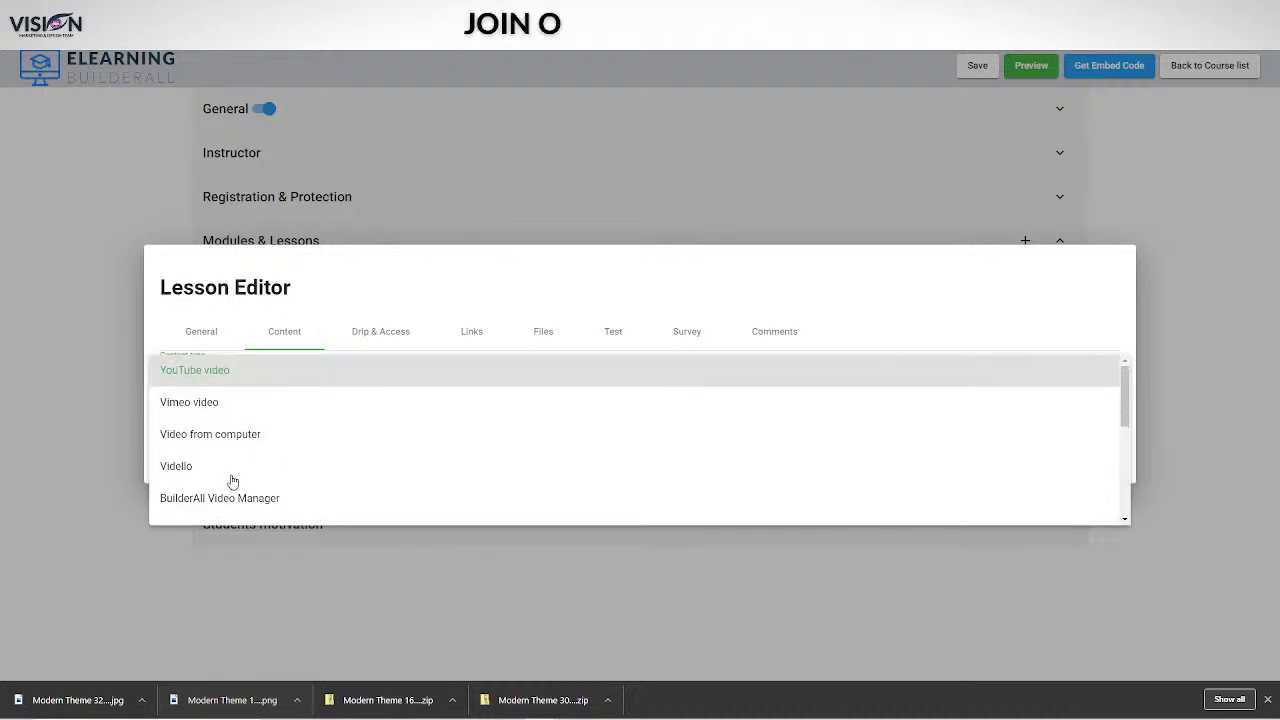
{"action": "left_click", "coordinate": [210, 371]}
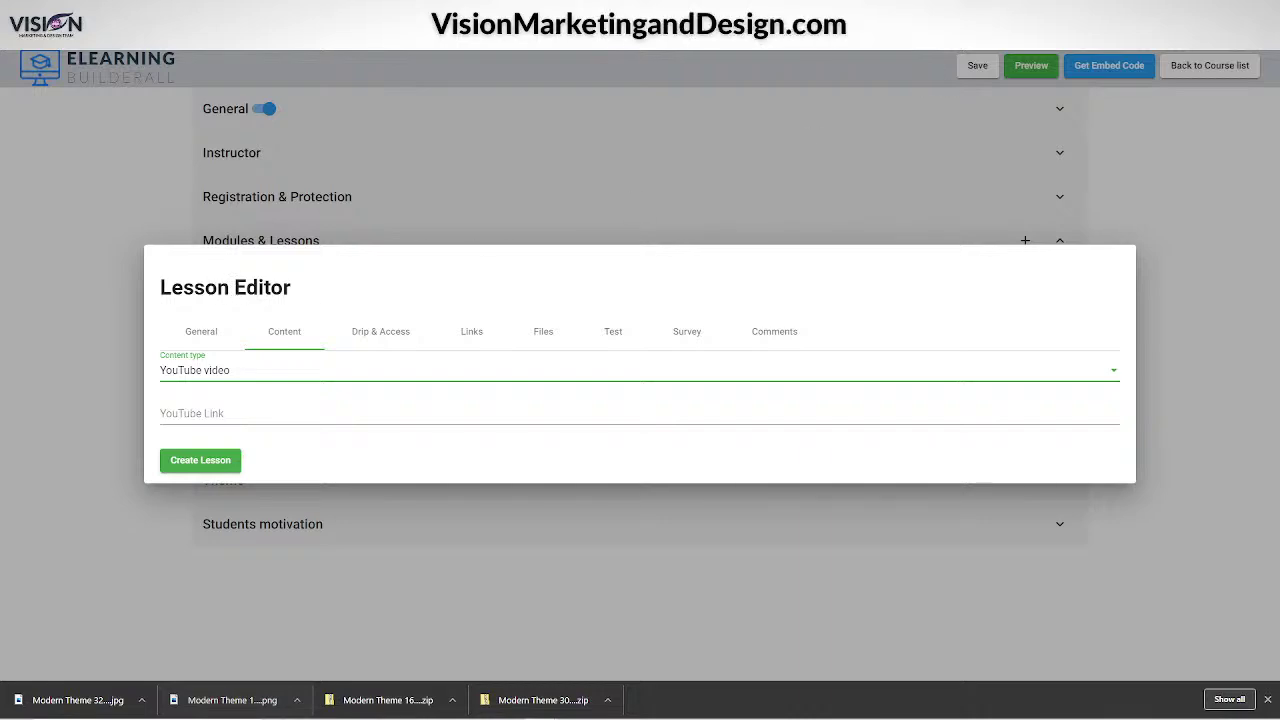
{"action": "left_click", "coordinate": [590, 10]}
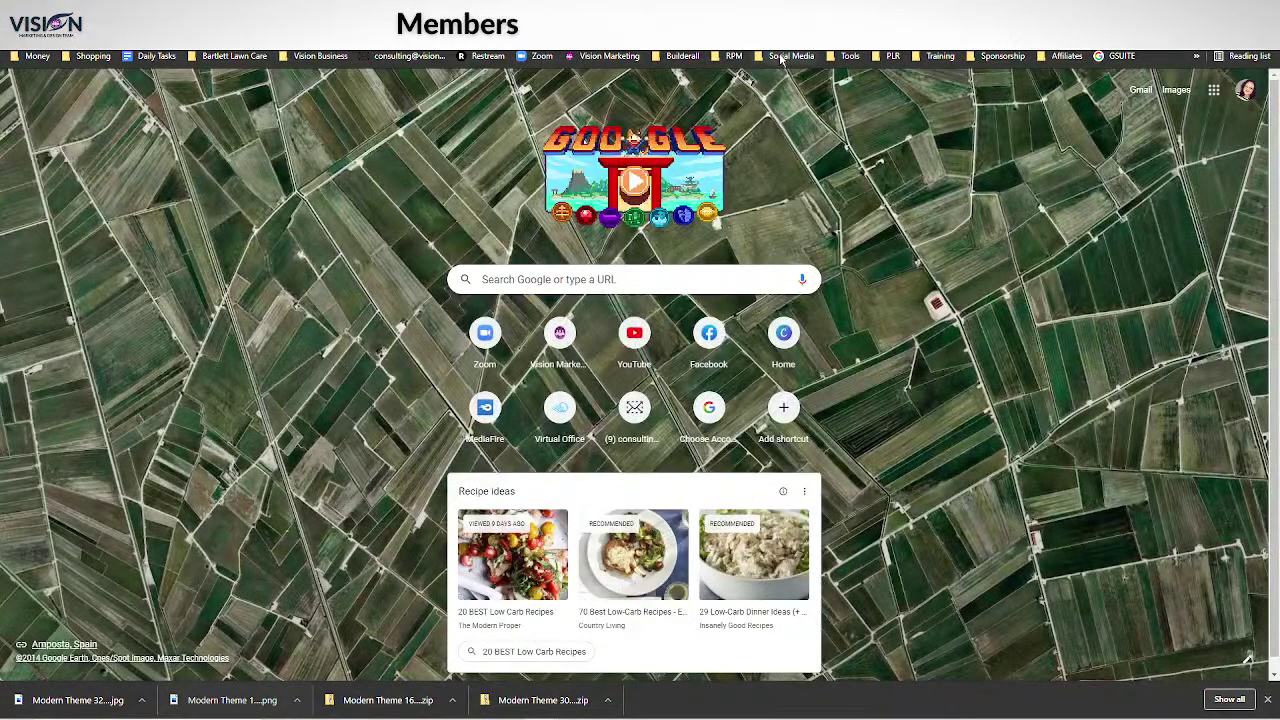
Copy the shareable link of 'Top 20 Tools You Need For Online Success' from YouTube Studio uploads.
{"action": "left_click", "coordinate": [781, 58]}
{"action": "left_click", "coordinate": [772, 75]}
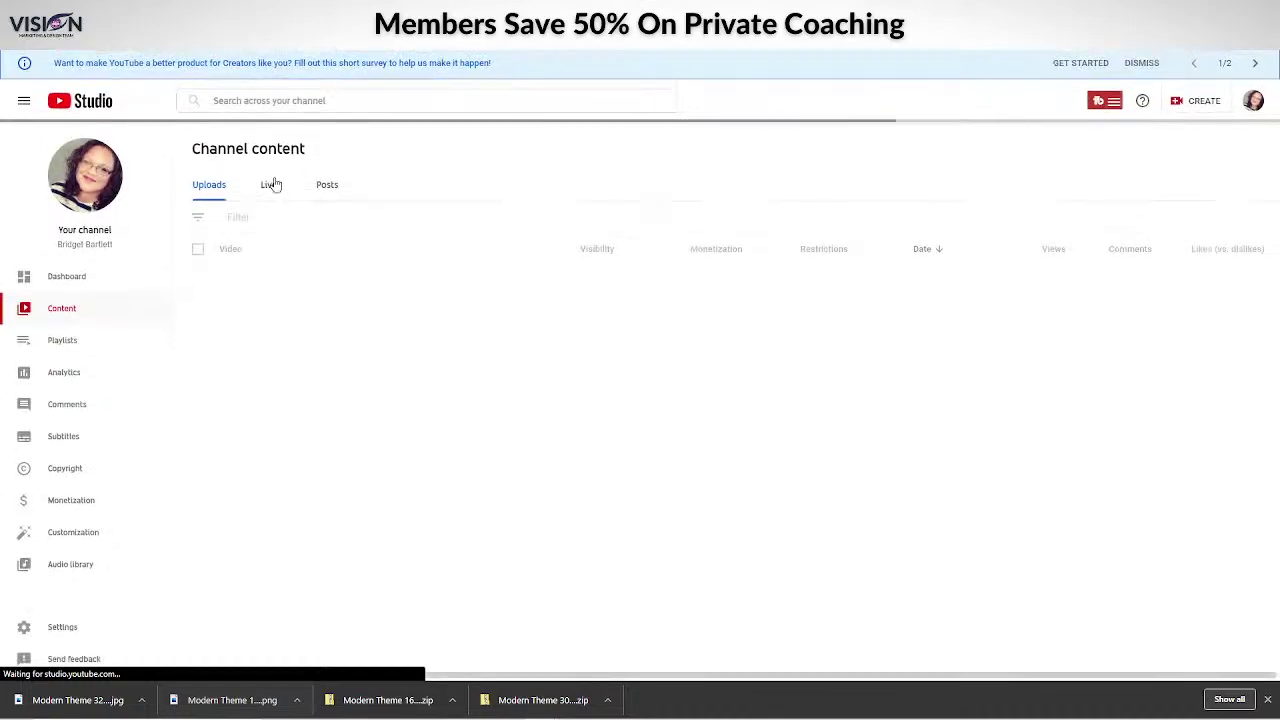
{"action": "left_click", "coordinate": [270, 184]}
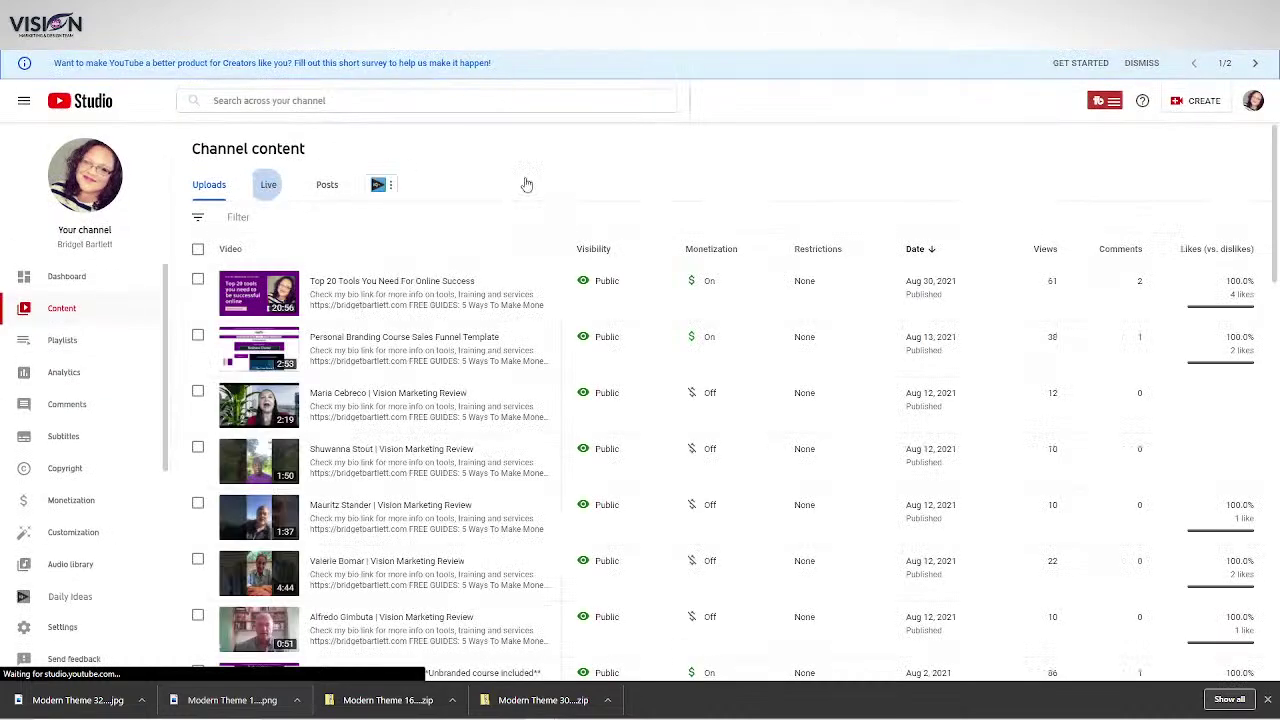
{"action": "left_click", "coordinate": [209, 184]}
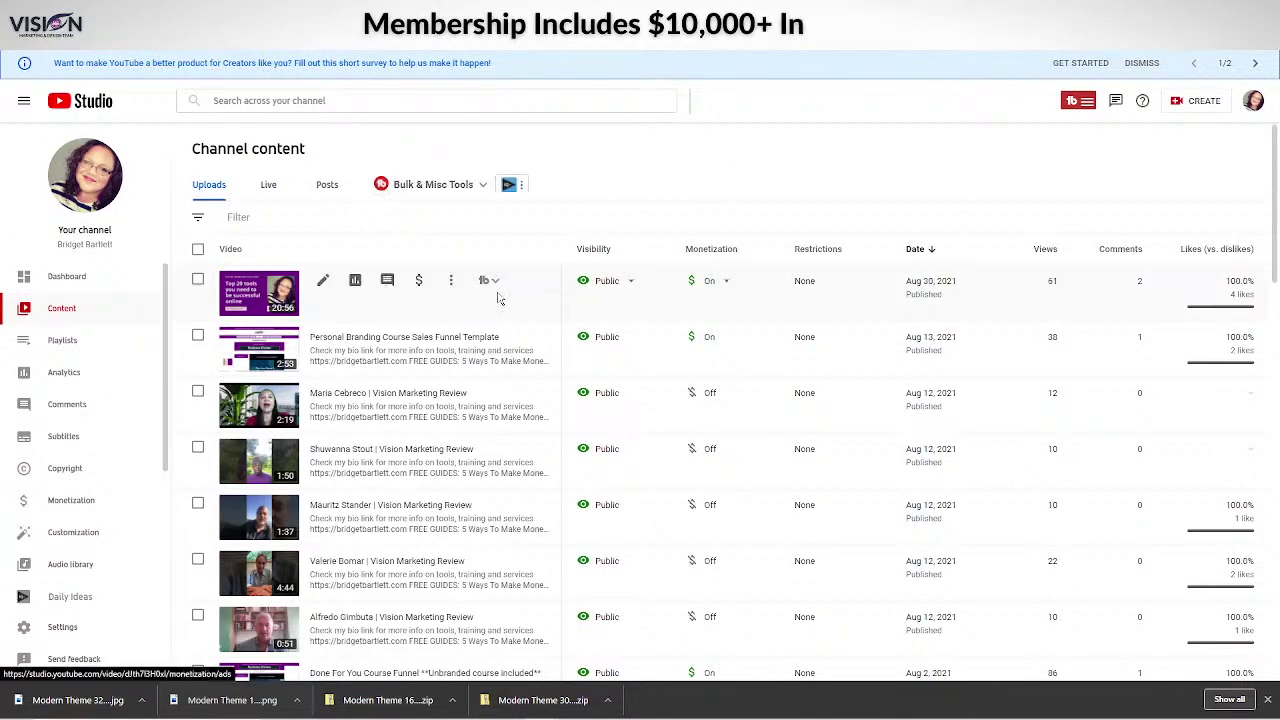
{"action": "left_click", "coordinate": [451, 281]}
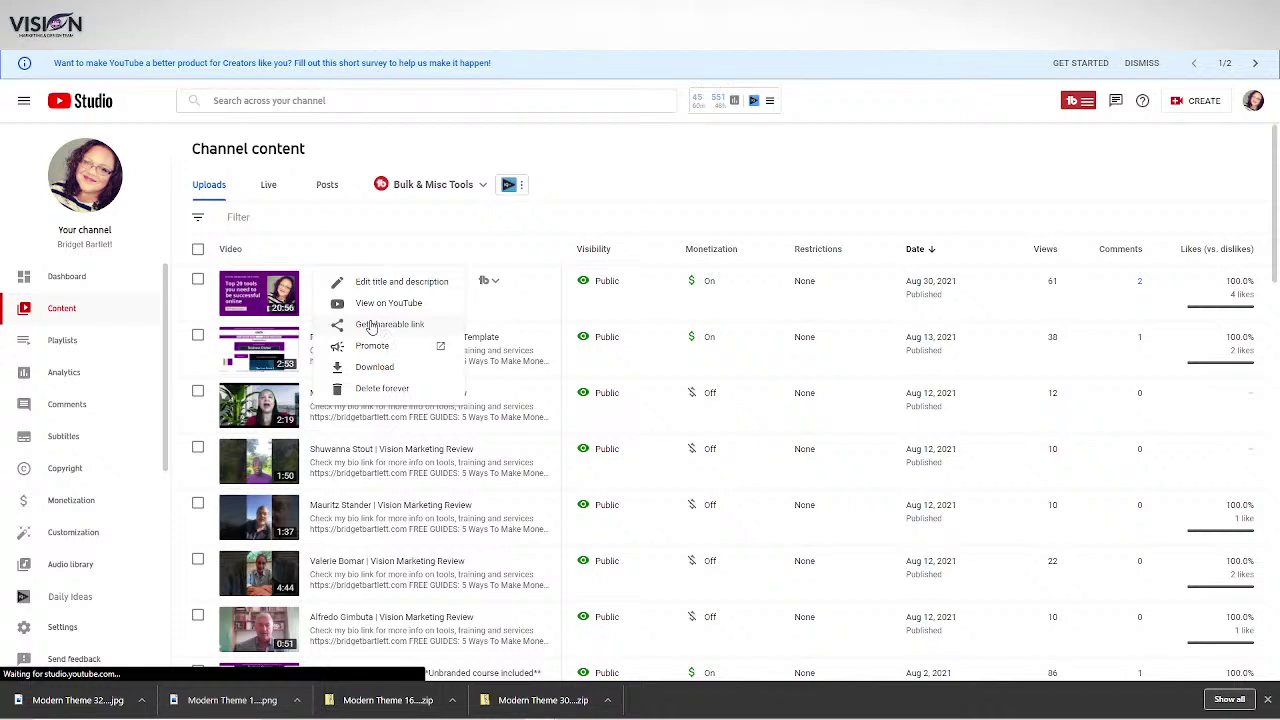
{"action": "left_click", "coordinate": [371, 326]}
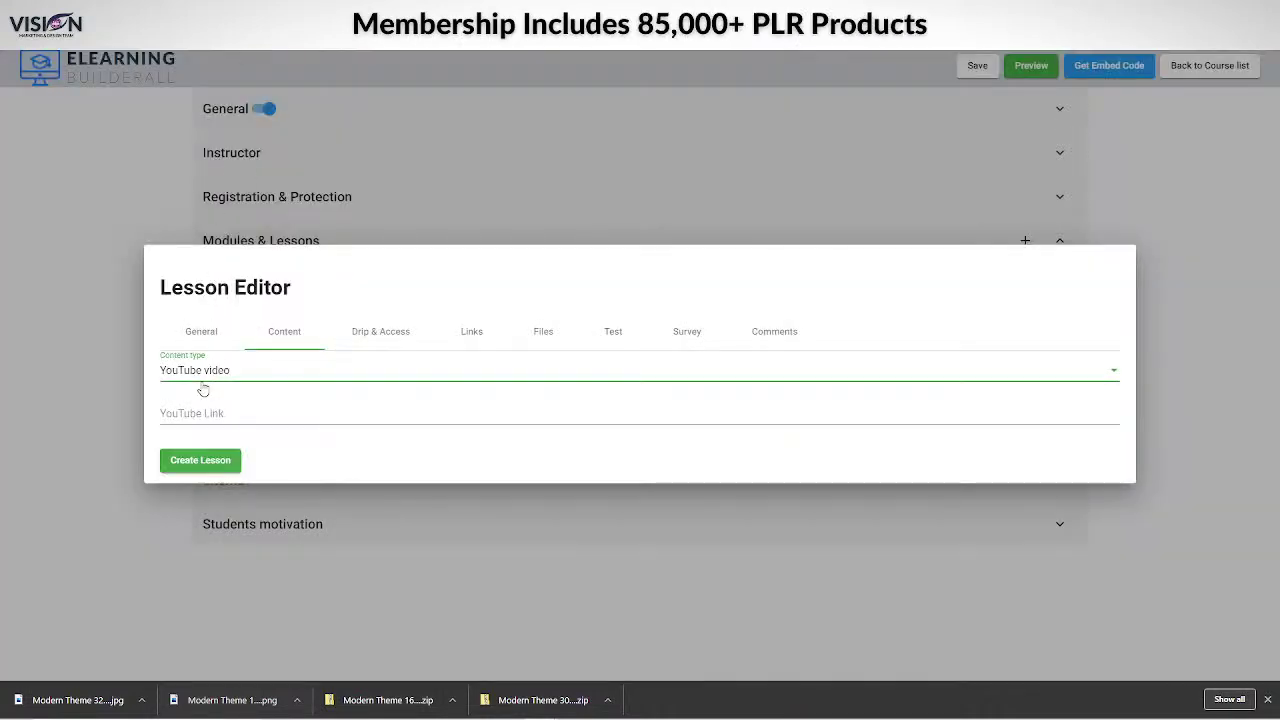
{"action": "left_click", "coordinate": [218, 410]}
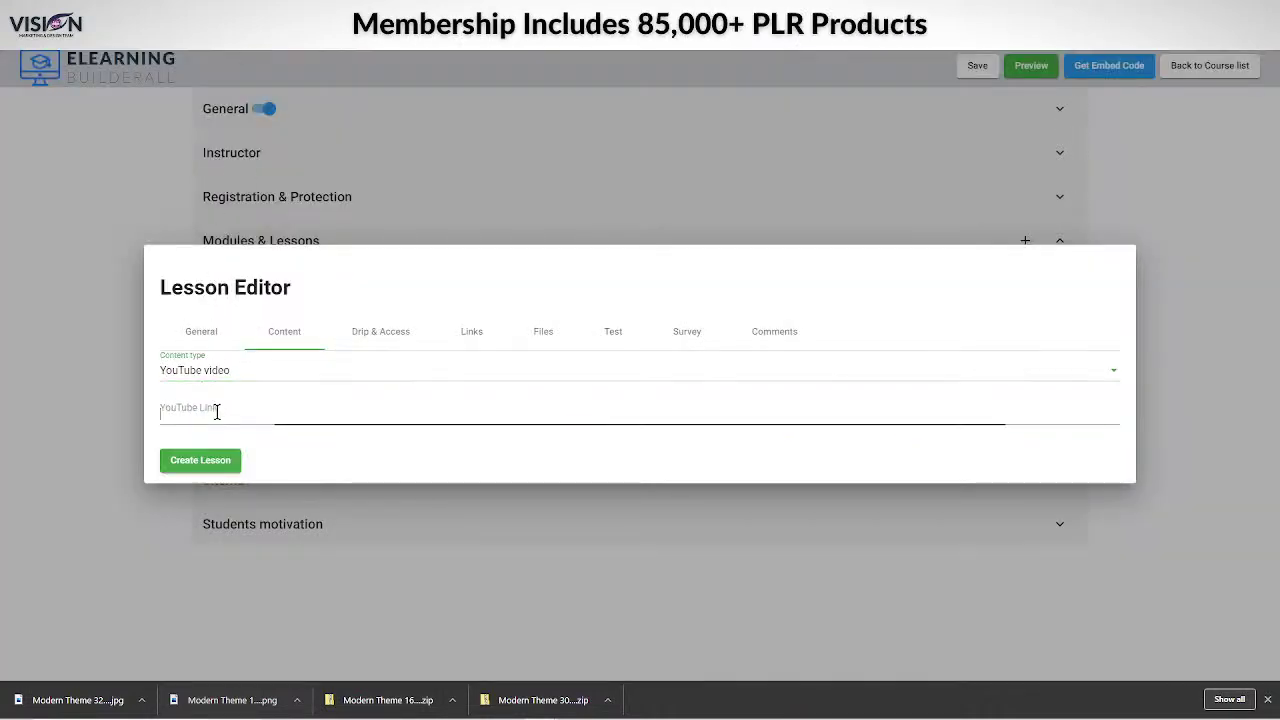
Paste the YouTube link into the lesson and show its Drip & Access settings.
{"action": "key", "text": "ctrl+v"}
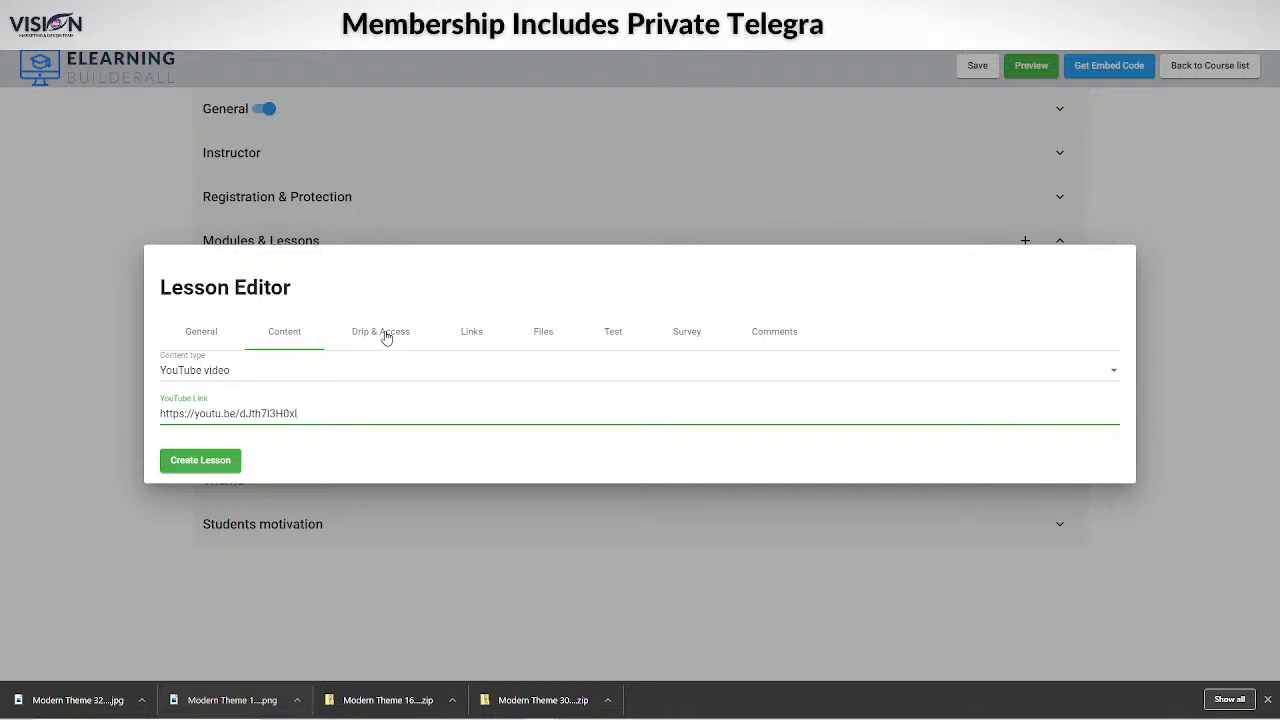
{"action": "left_click", "coordinate": [386, 337]}
{"action": "left_click", "coordinate": [295, 331]}
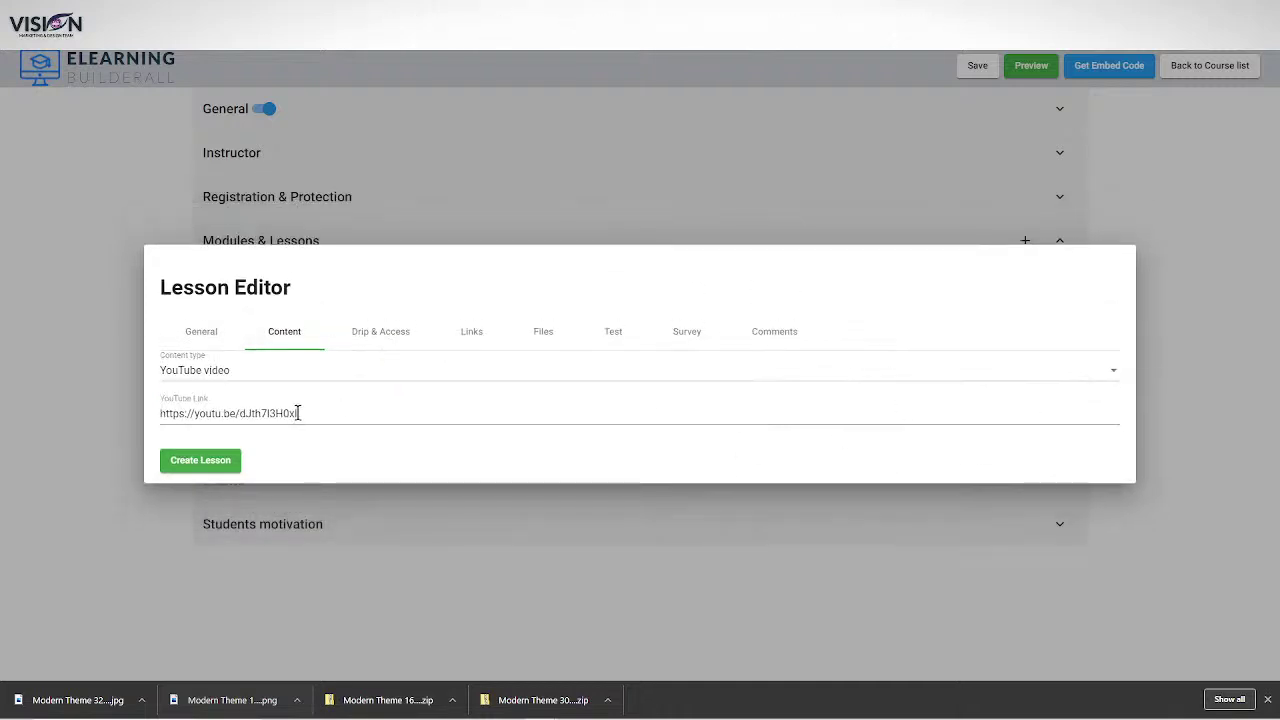
{"action": "left_click", "coordinate": [394, 331]}
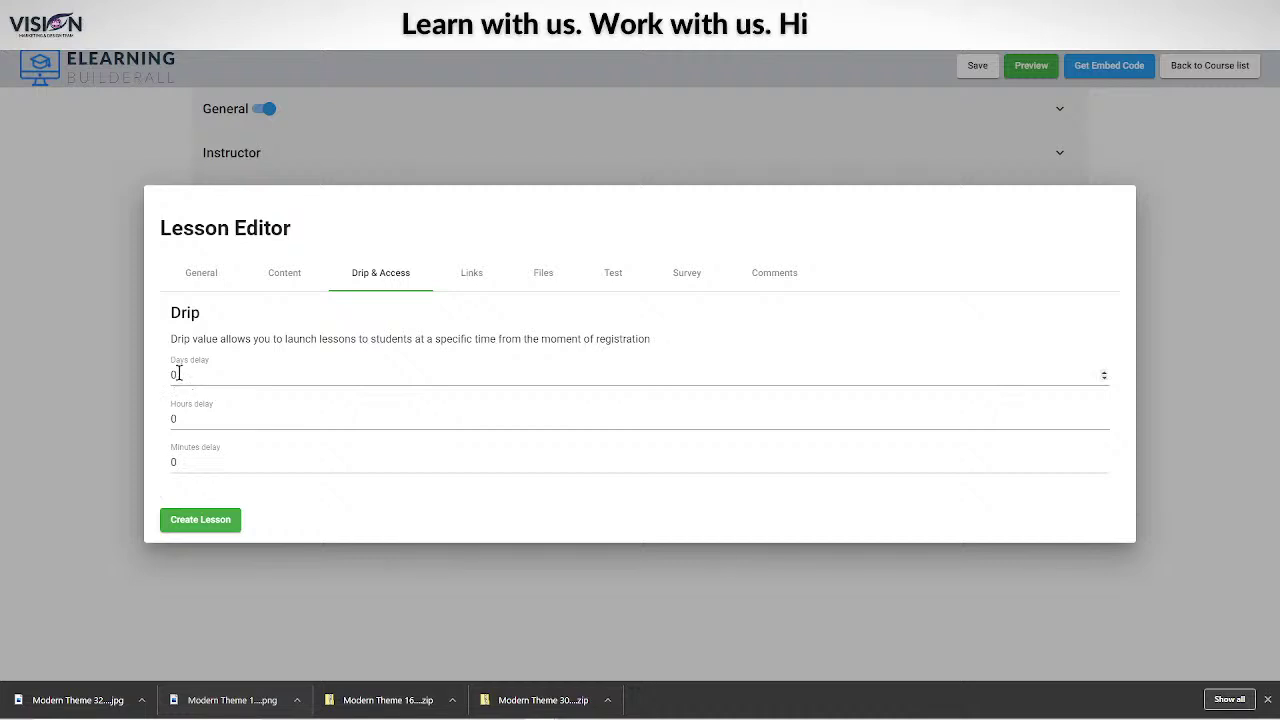
Keep the 0 day/hour/minute delays, review the remaining tabs, and create Lesson 1.
{"action": "double_click", "coordinate": [176, 374]}
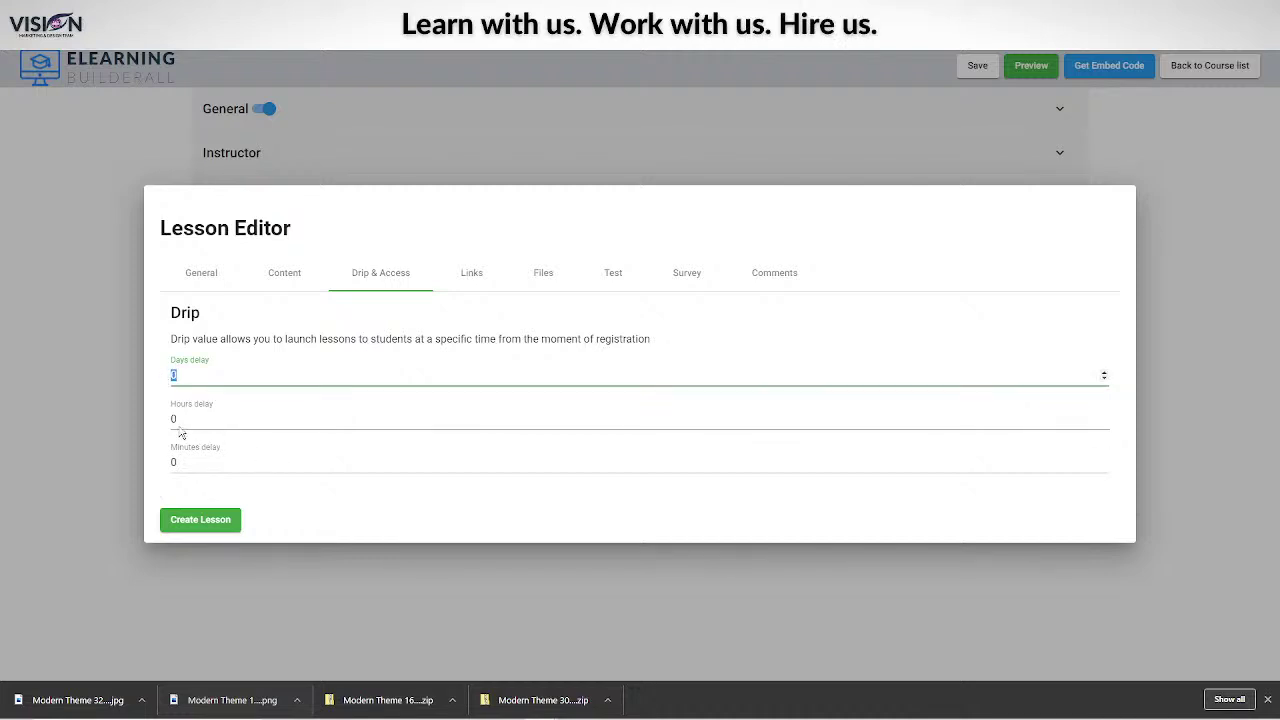
{"action": "double_click", "coordinate": [176, 419]}
{"action": "double_click", "coordinate": [176, 462]}
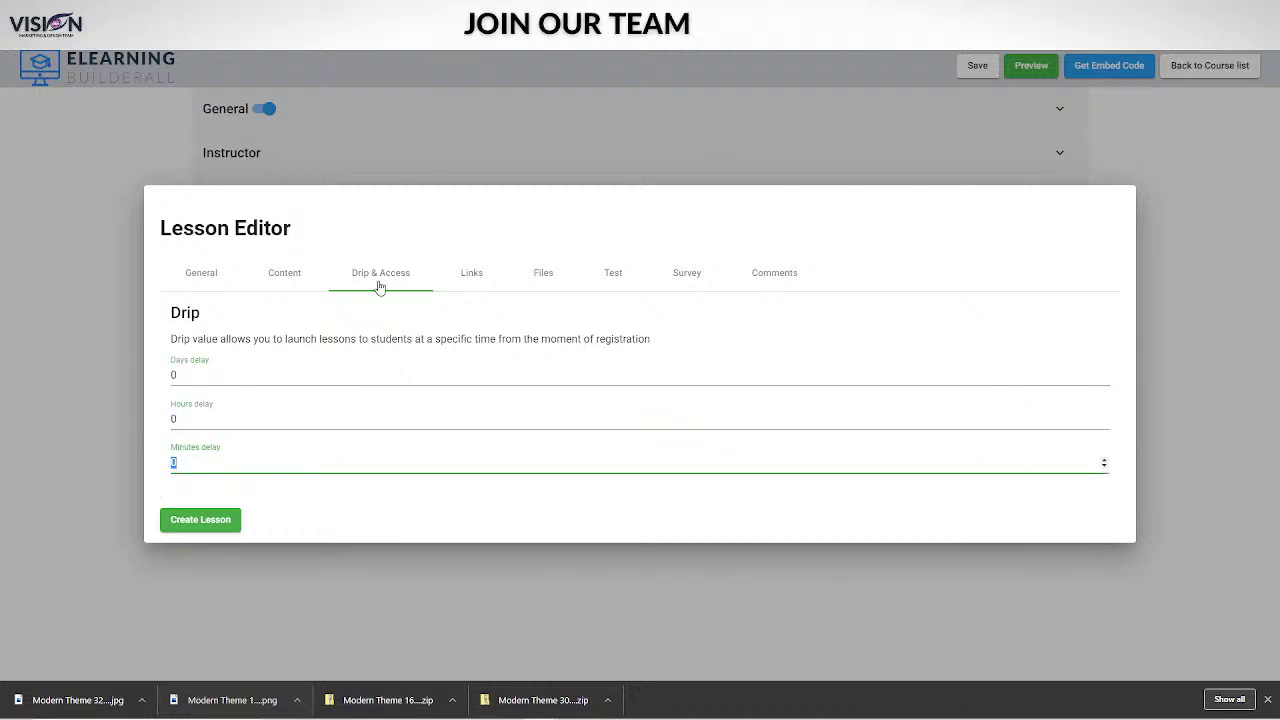
{"action": "left_click", "coordinate": [471, 281]}
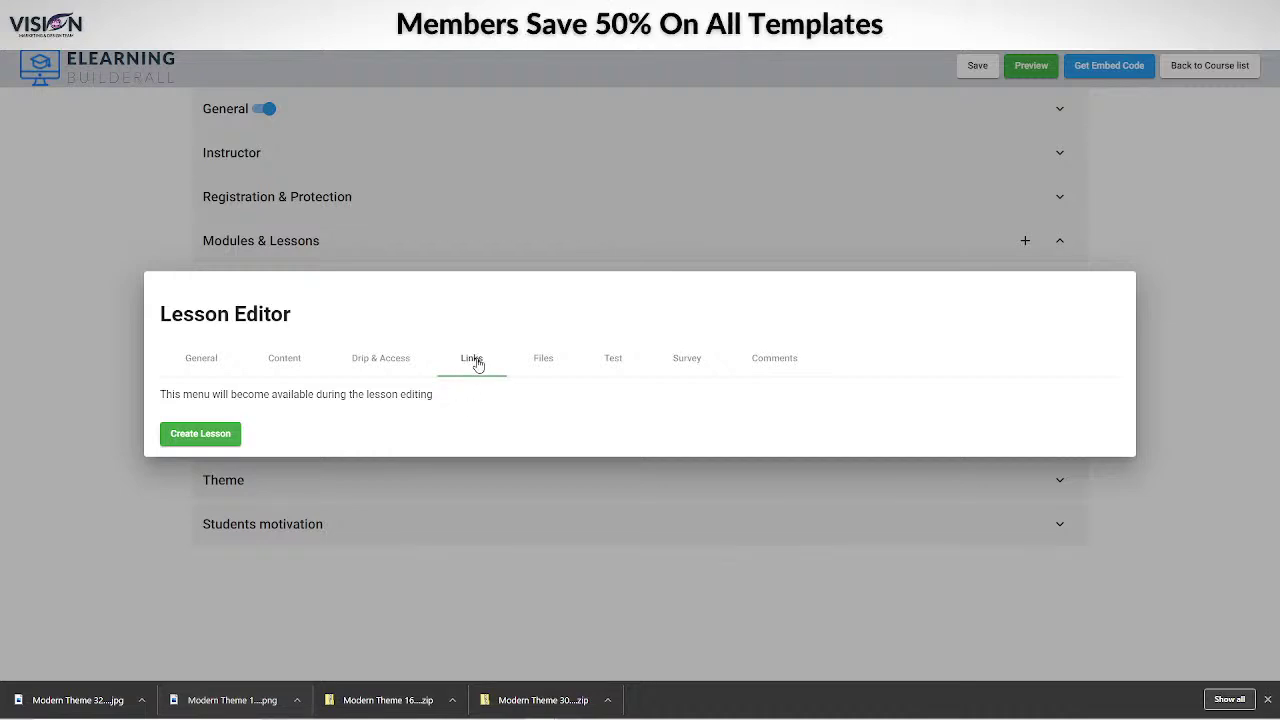
{"action": "left_click", "coordinate": [545, 360]}
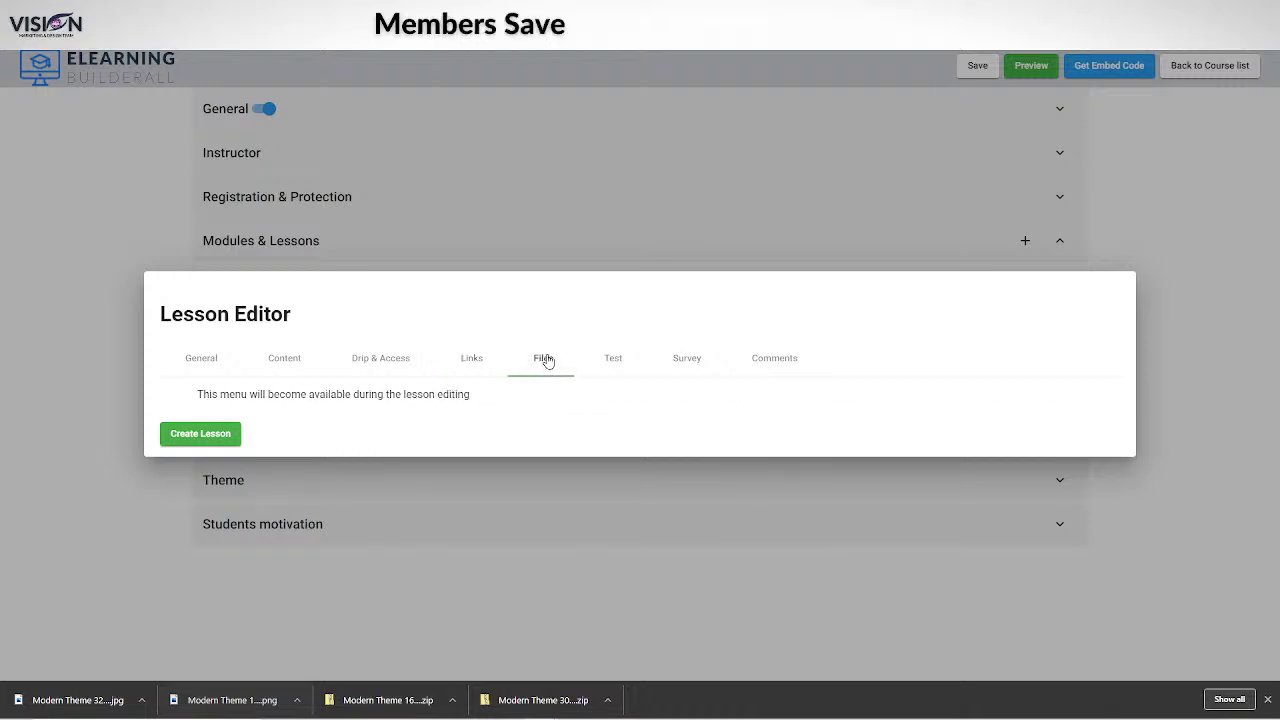
{"action": "left_click", "coordinate": [619, 360]}
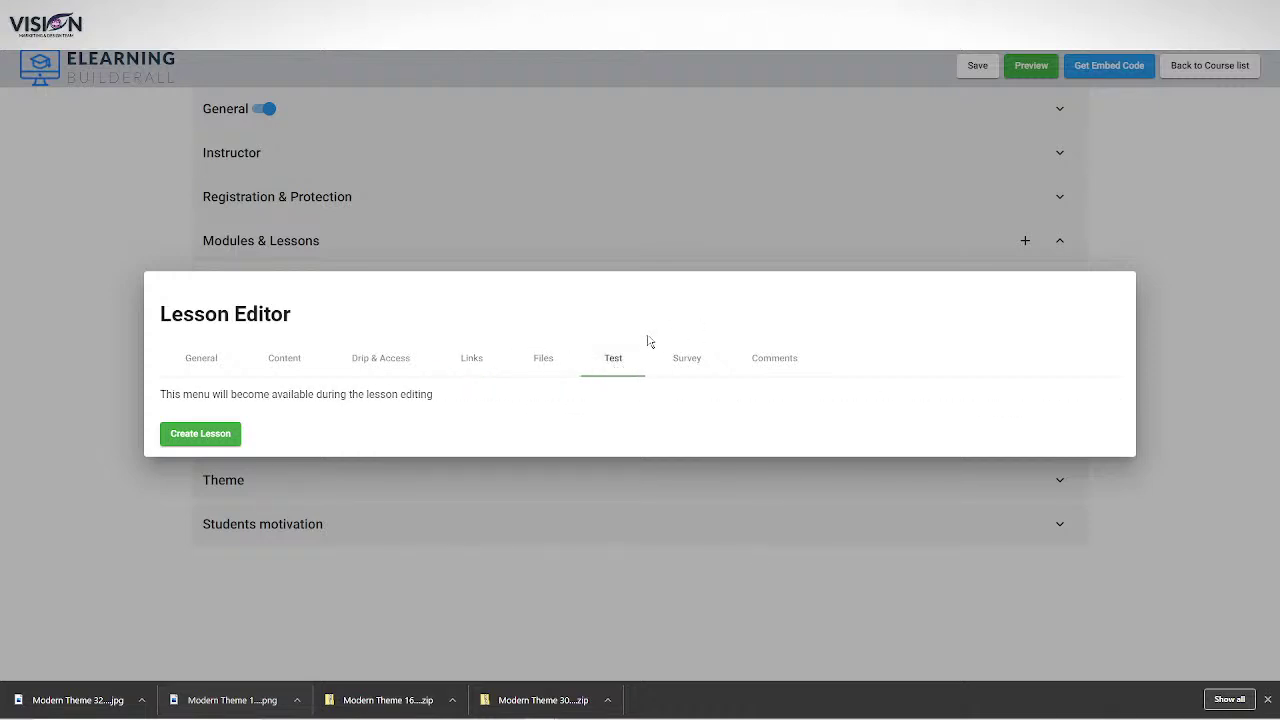
{"action": "left_click", "coordinate": [692, 364]}
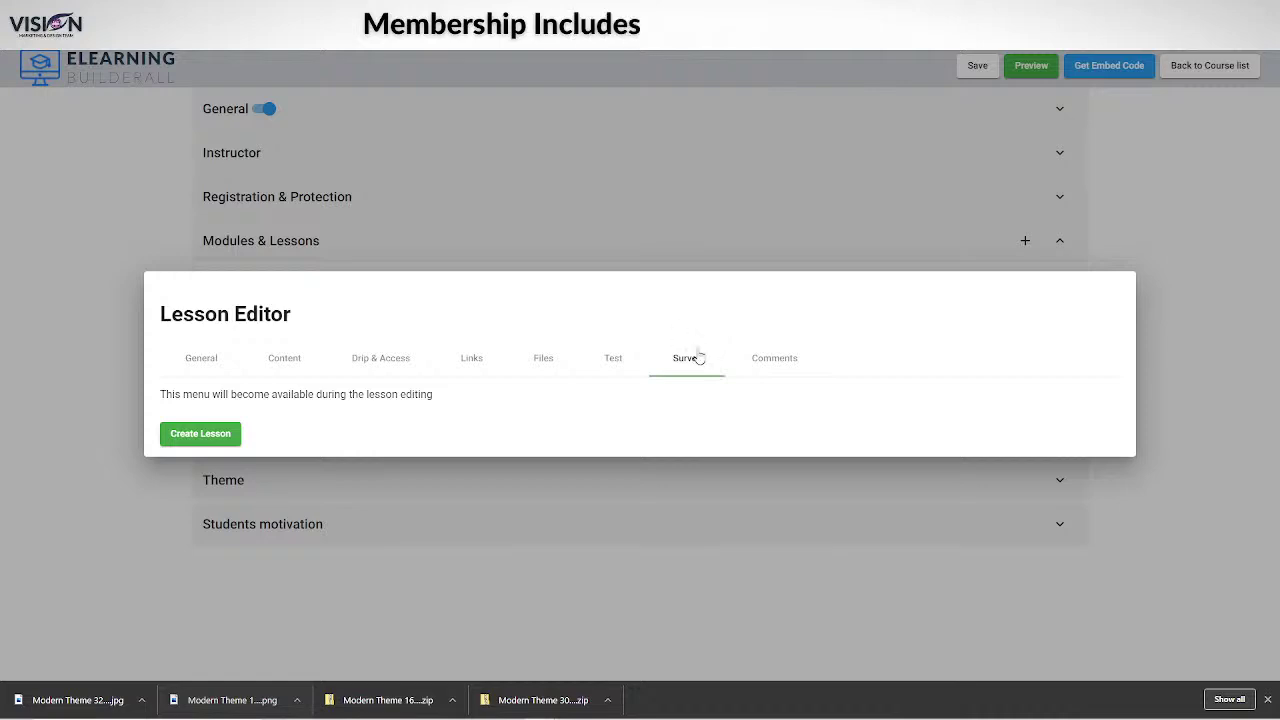
{"action": "left_click", "coordinate": [780, 363]}
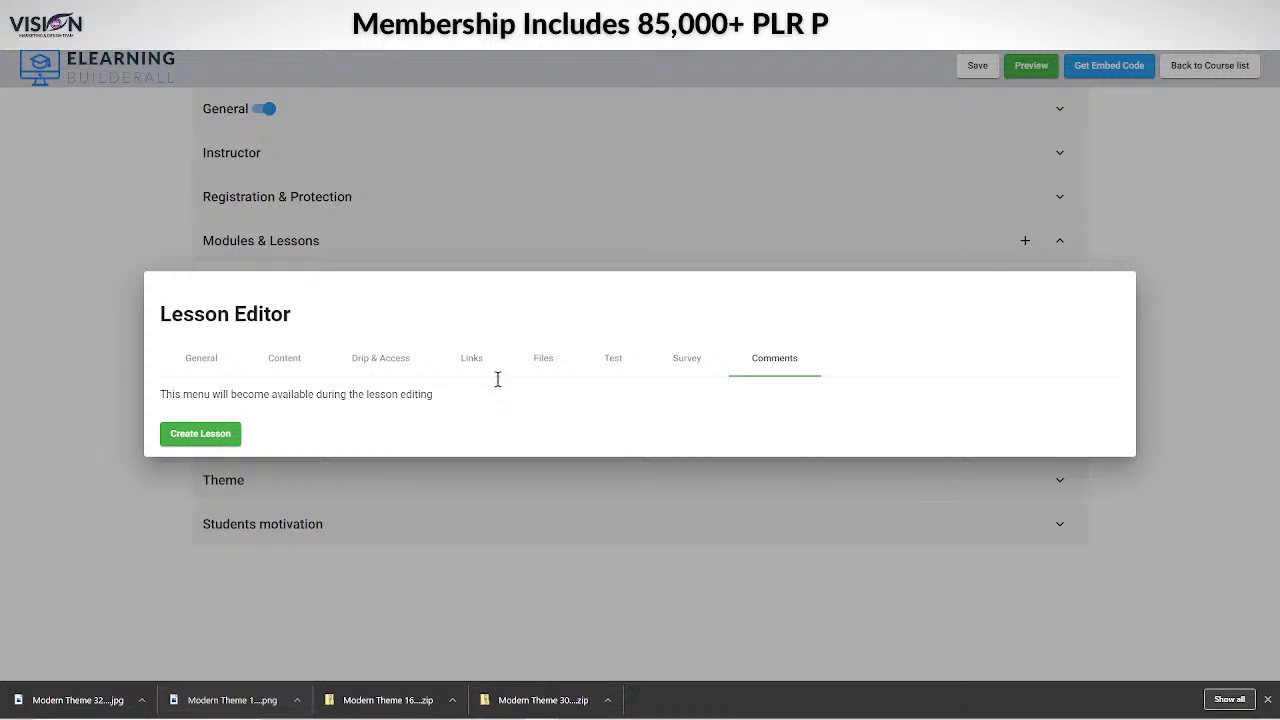
{"action": "left_click", "coordinate": [212, 437]}
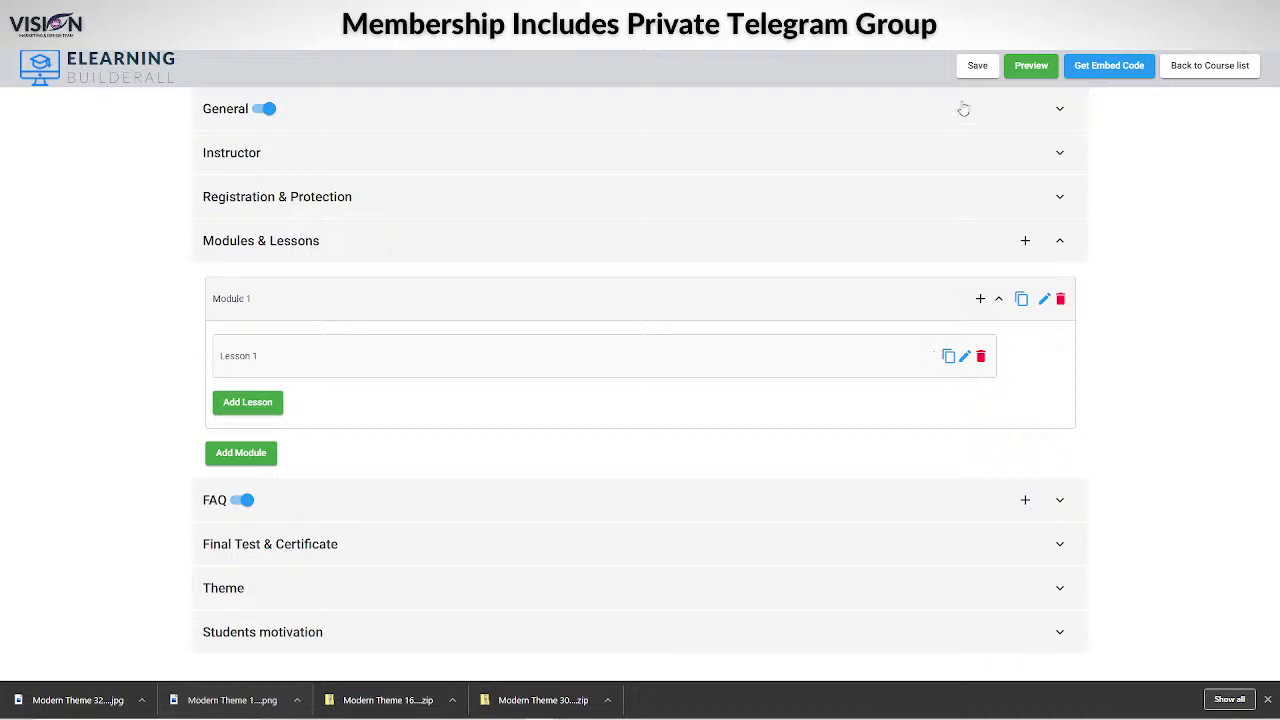
Save the course and preview it with Module 1 expanded to show Lesson 1.
{"action": "left_click", "coordinate": [977, 67]}
{"action": "left_click", "coordinate": [1030, 68]}
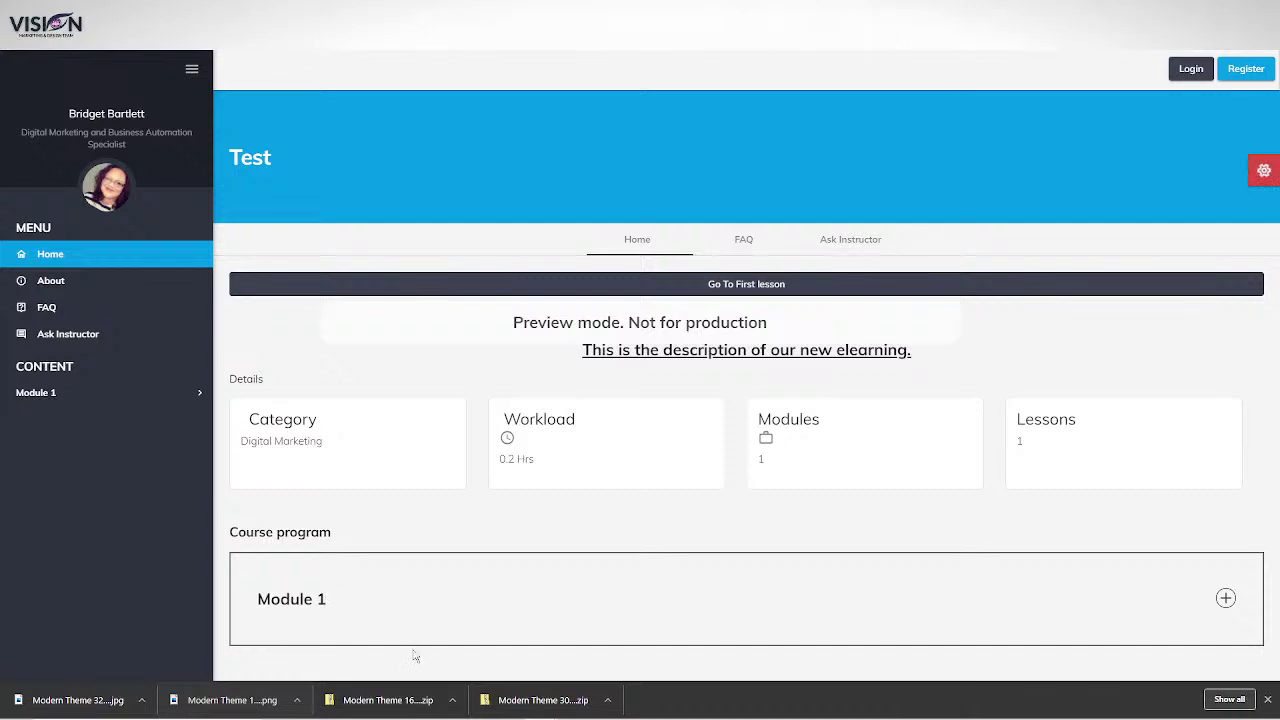
{"action": "left_click", "coordinate": [1226, 598]}
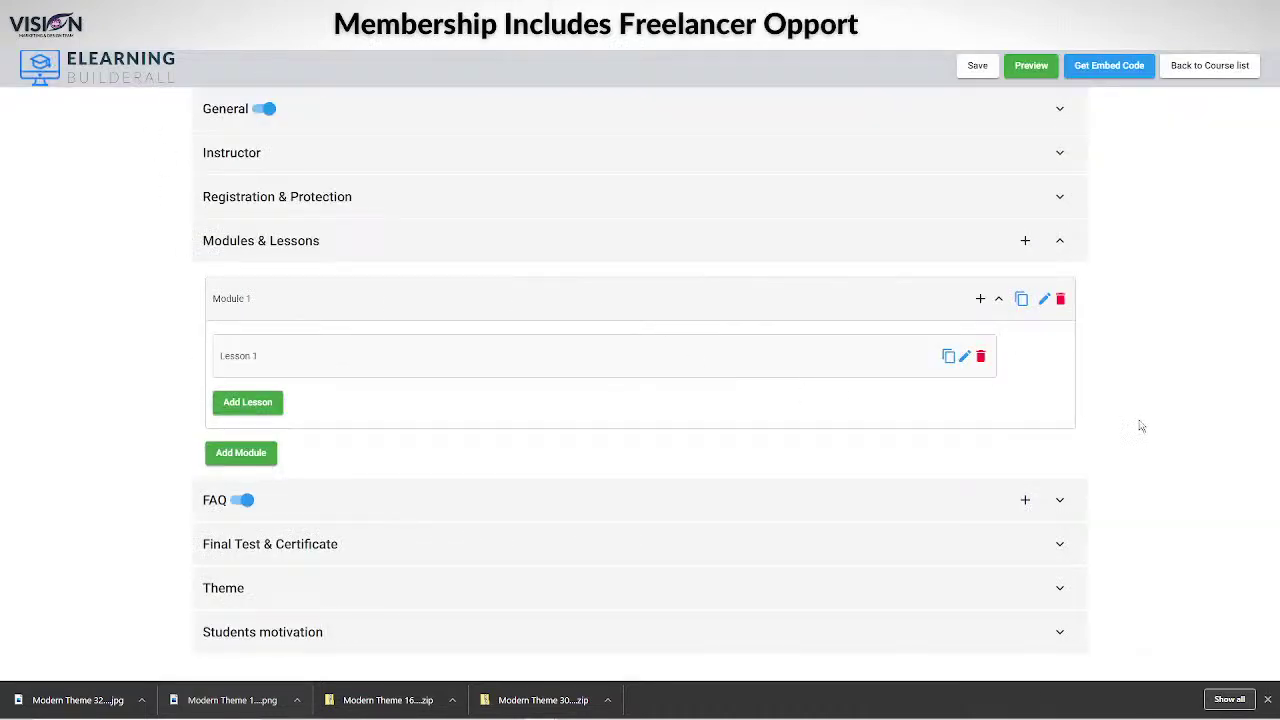
{"action": "left_click", "coordinate": [949, 358]}
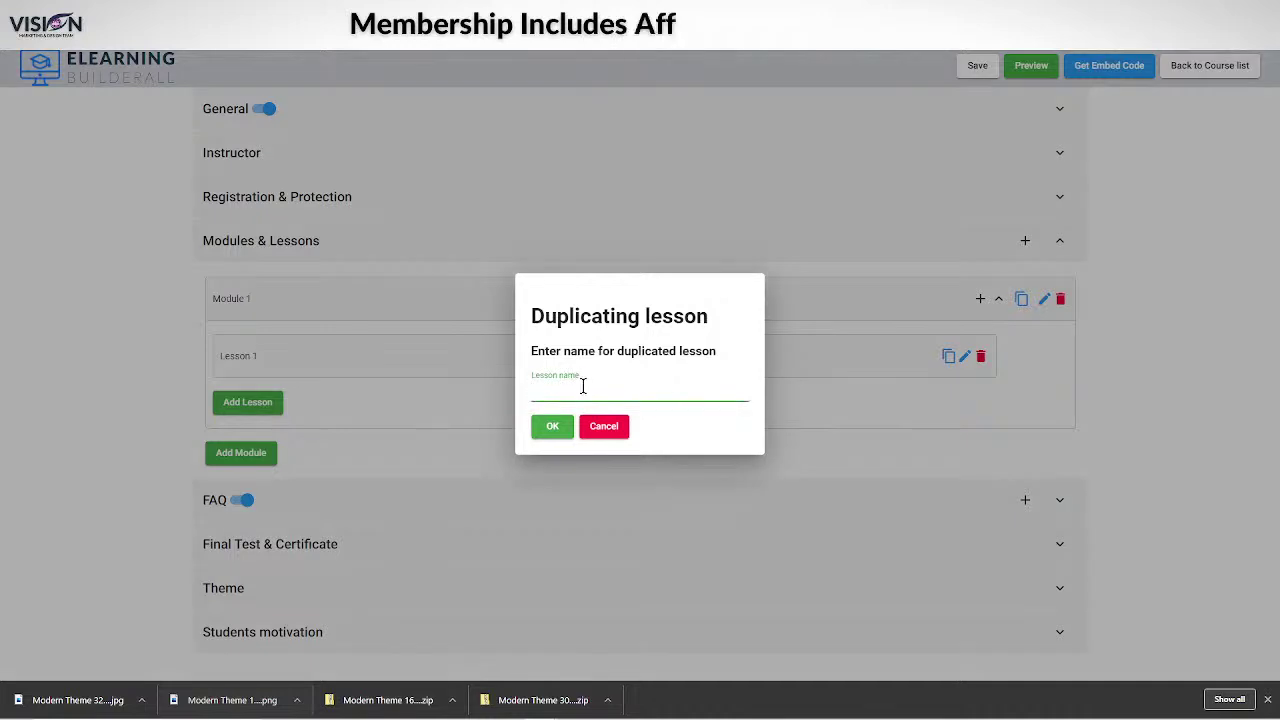
{"action": "type", "text": "Less"}
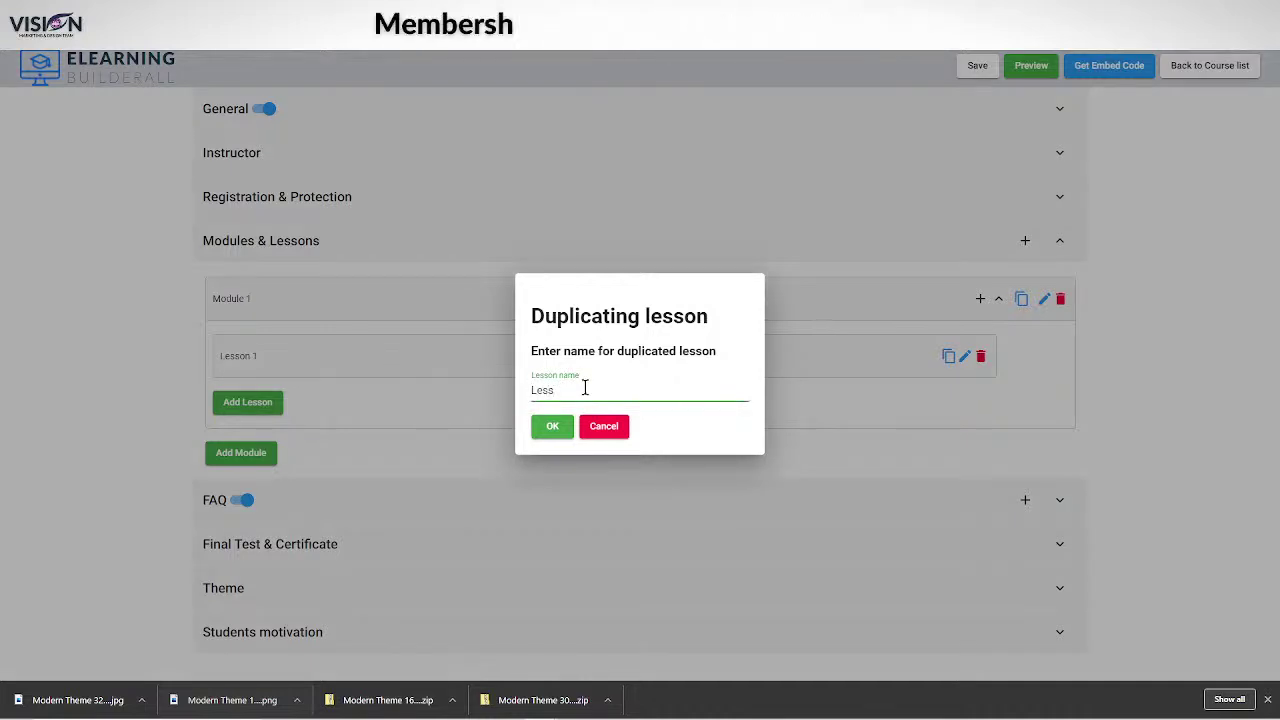
{"action": "left_click", "coordinate": [602, 424]}
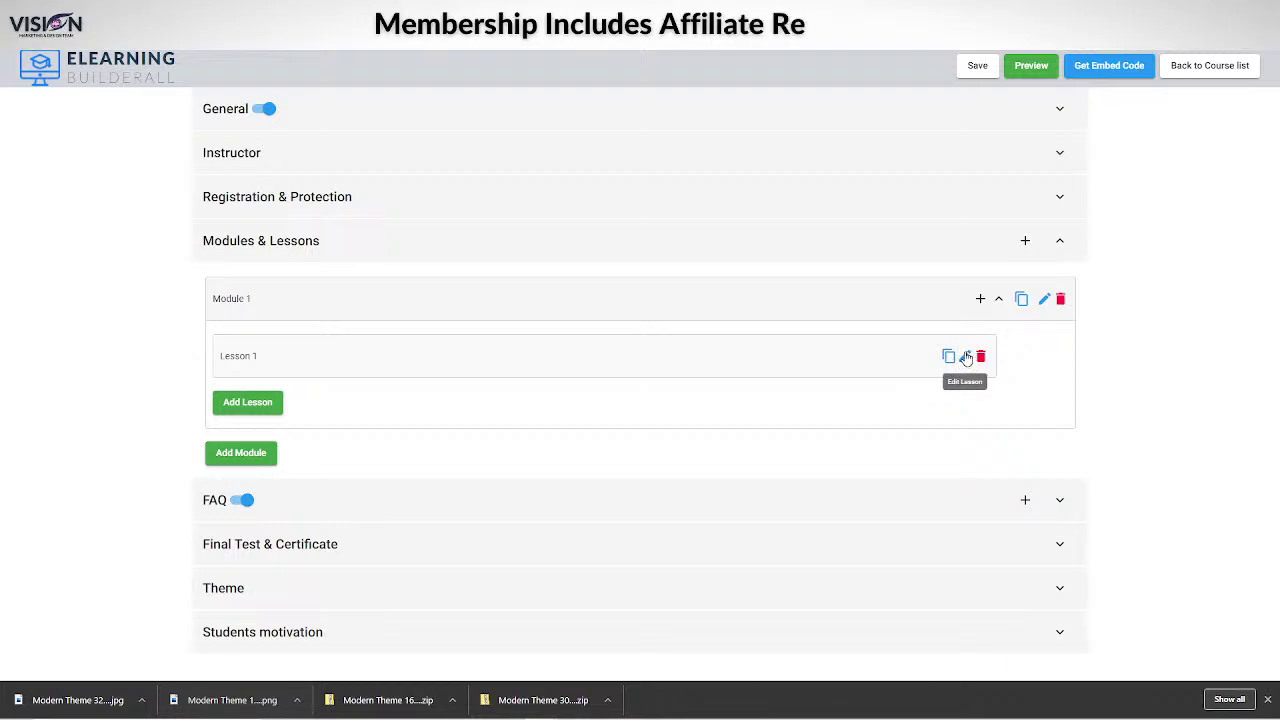
{"action": "left_click", "coordinate": [963, 356]}
{"action": "scroll", "coordinate": [401, 524], "scroll_direction": "down", "scroll_amount": 4}
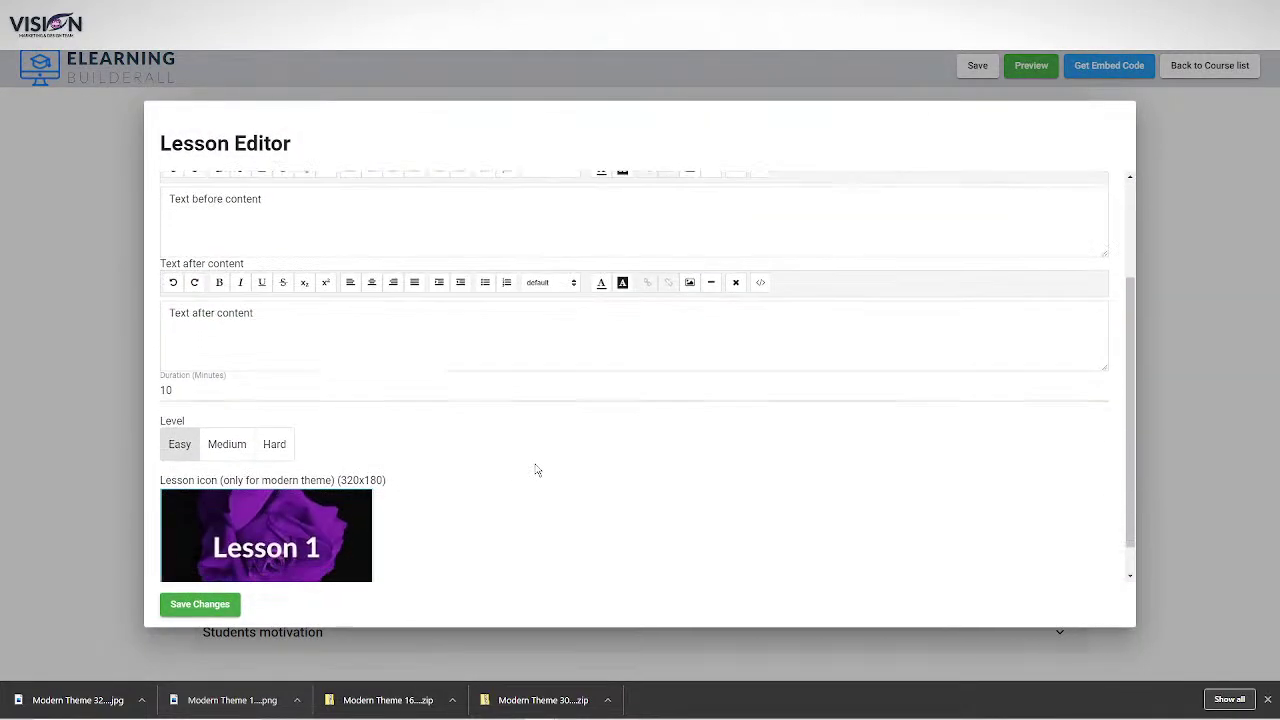
{"action": "scroll", "coordinate": [437, 423], "scroll_direction": "up", "scroll_amount": 4}
{"action": "left_click", "coordinate": [314, 200]}
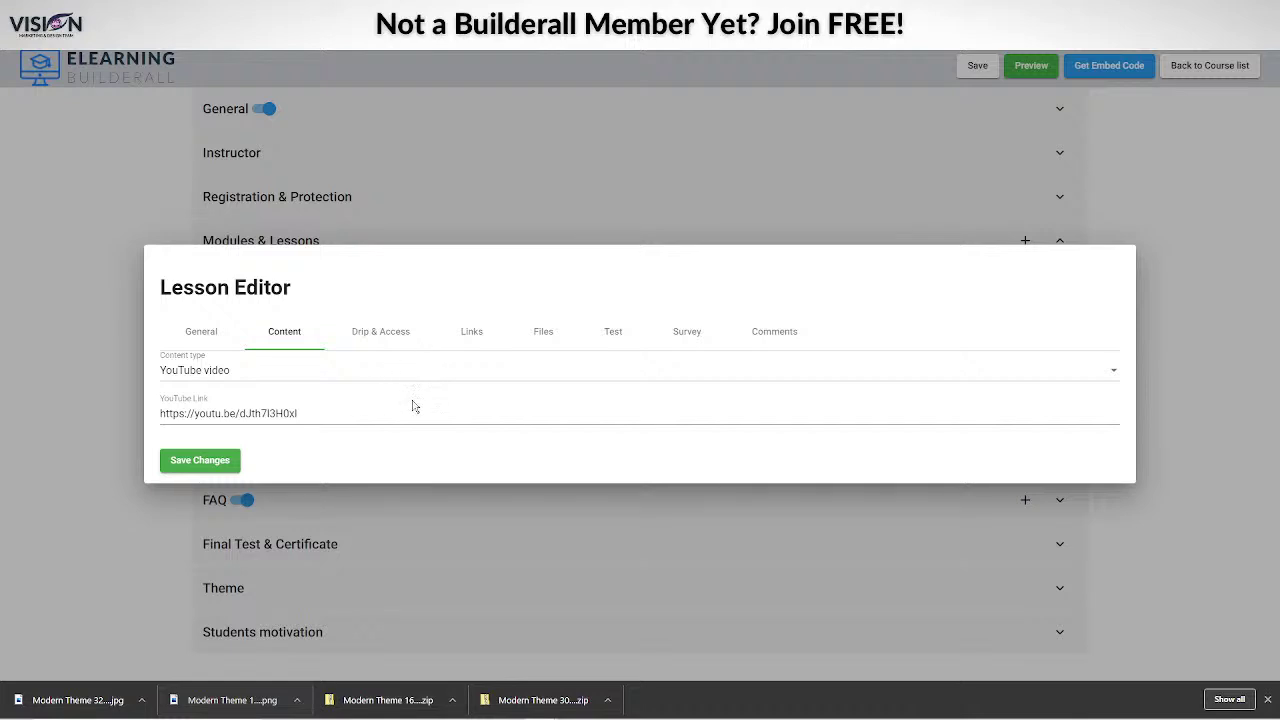
{"action": "left_click", "coordinate": [396, 338]}
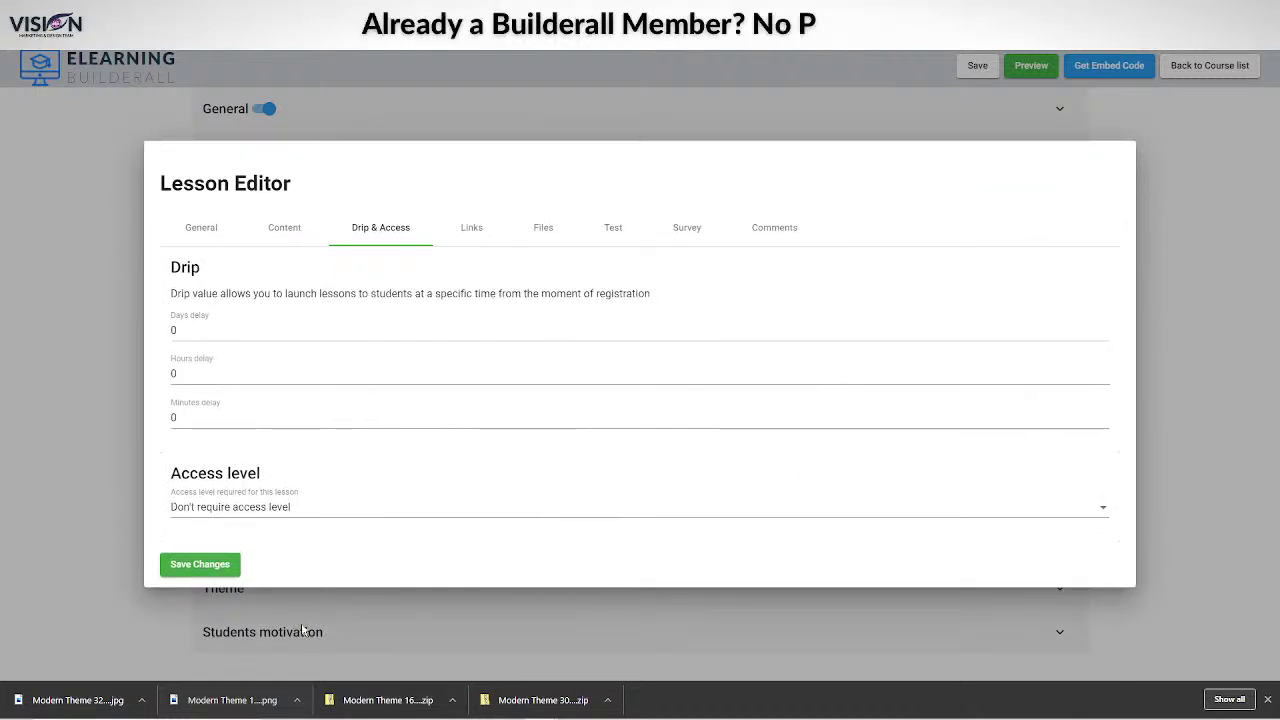
{"action": "left_click", "coordinate": [197, 564]}
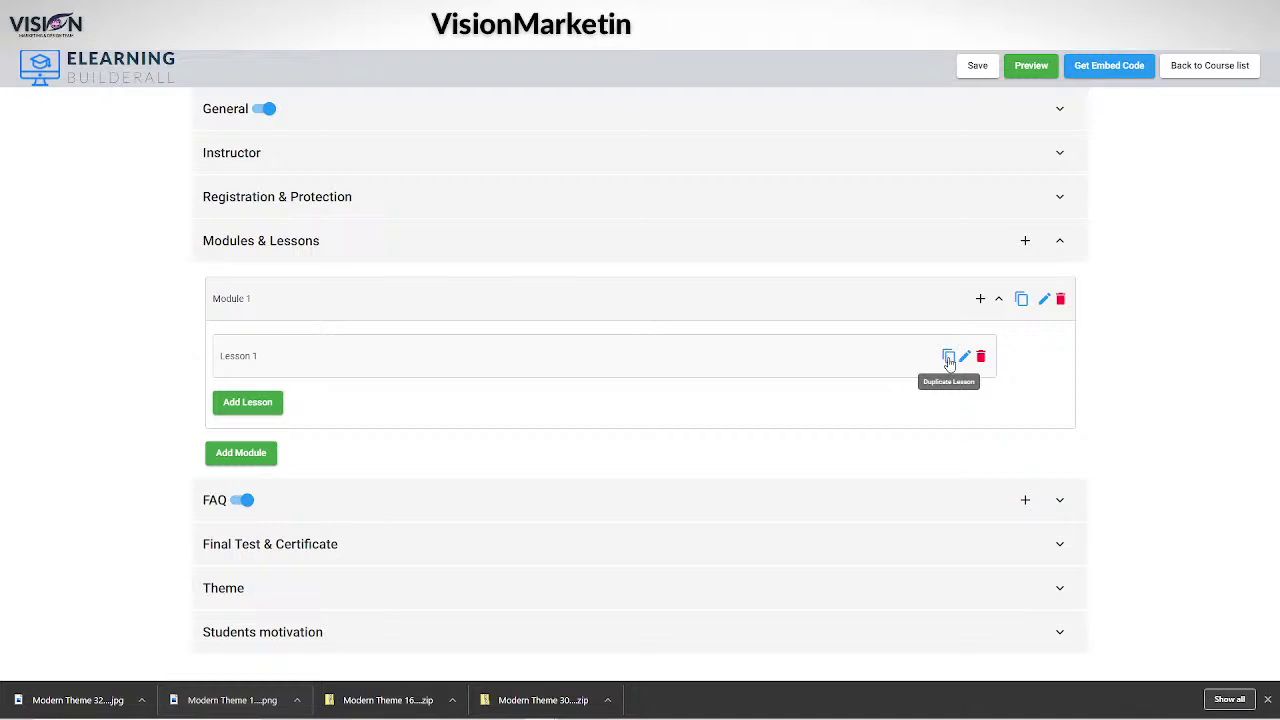
{"action": "left_click", "coordinate": [964, 357]}
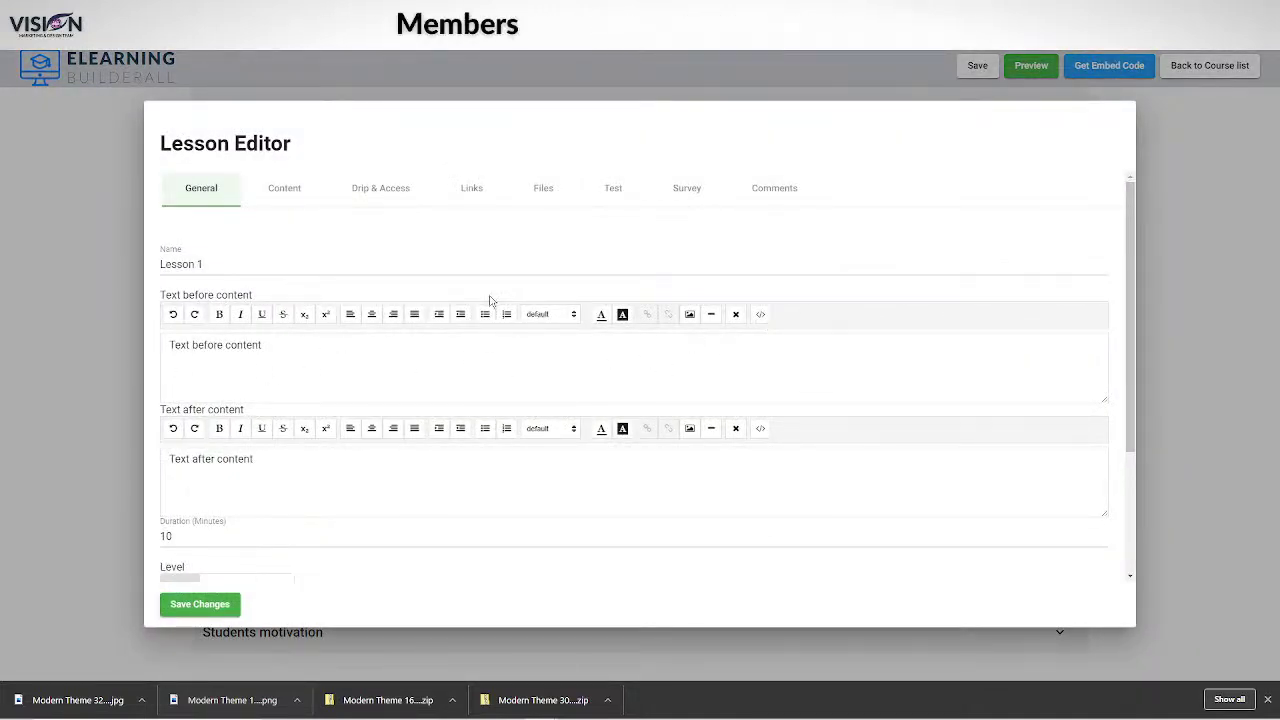
{"action": "scroll", "coordinate": [463, 500], "scroll_direction": "down", "scroll_amount": 3}
{"action": "scroll", "coordinate": [400, 380], "scroll_direction": "up", "scroll_amount": 3}
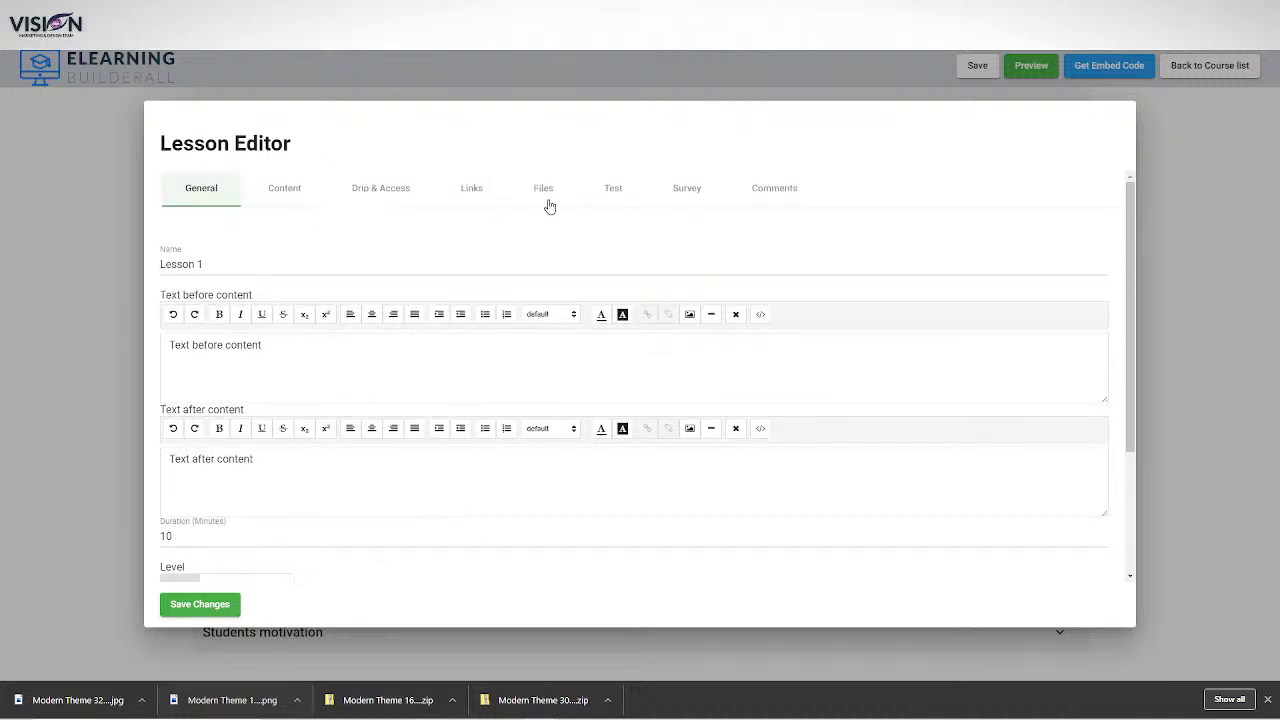
{"action": "scroll", "coordinate": [442, 481], "scroll_direction": "down", "scroll_amount": 3}
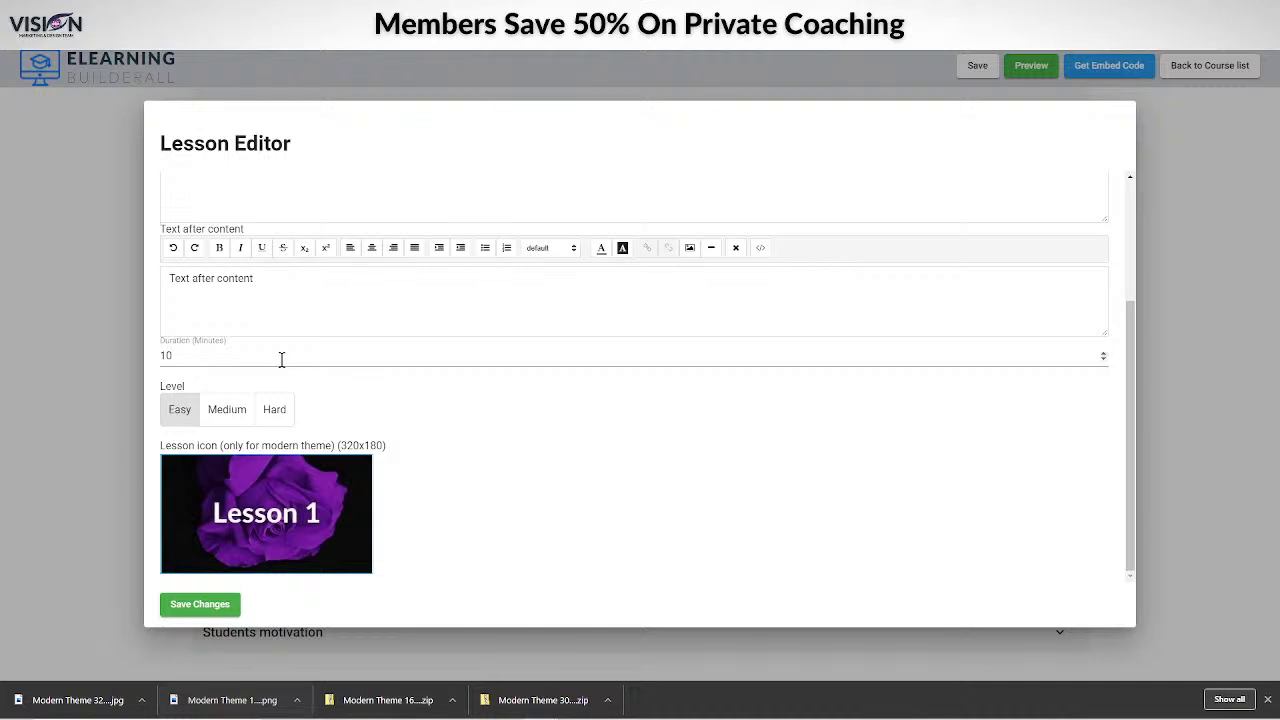
{"action": "scroll", "coordinate": [600, 446], "scroll_direction": "up", "scroll_amount": 3}
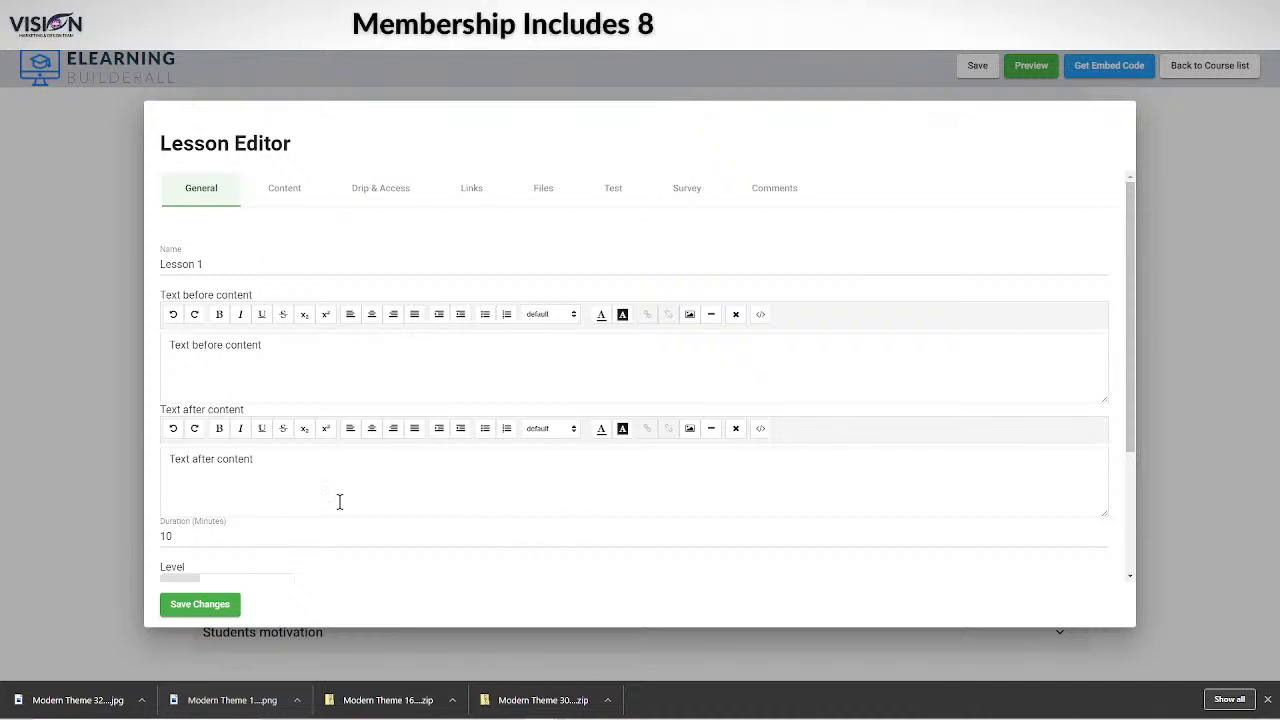
{"action": "scroll", "coordinate": [420, 530], "scroll_direction": "down", "scroll_amount": 5}
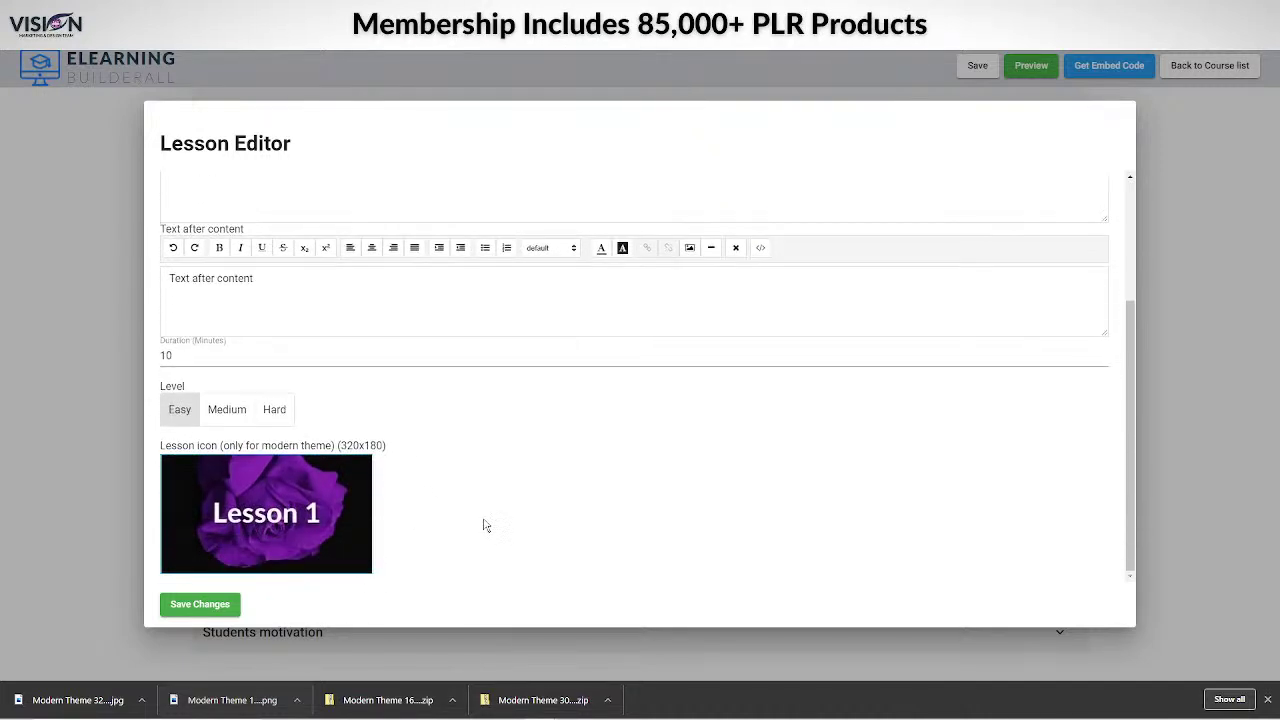
{"action": "scroll", "coordinate": [500, 515], "scroll_direction": "up", "scroll_amount": 4}
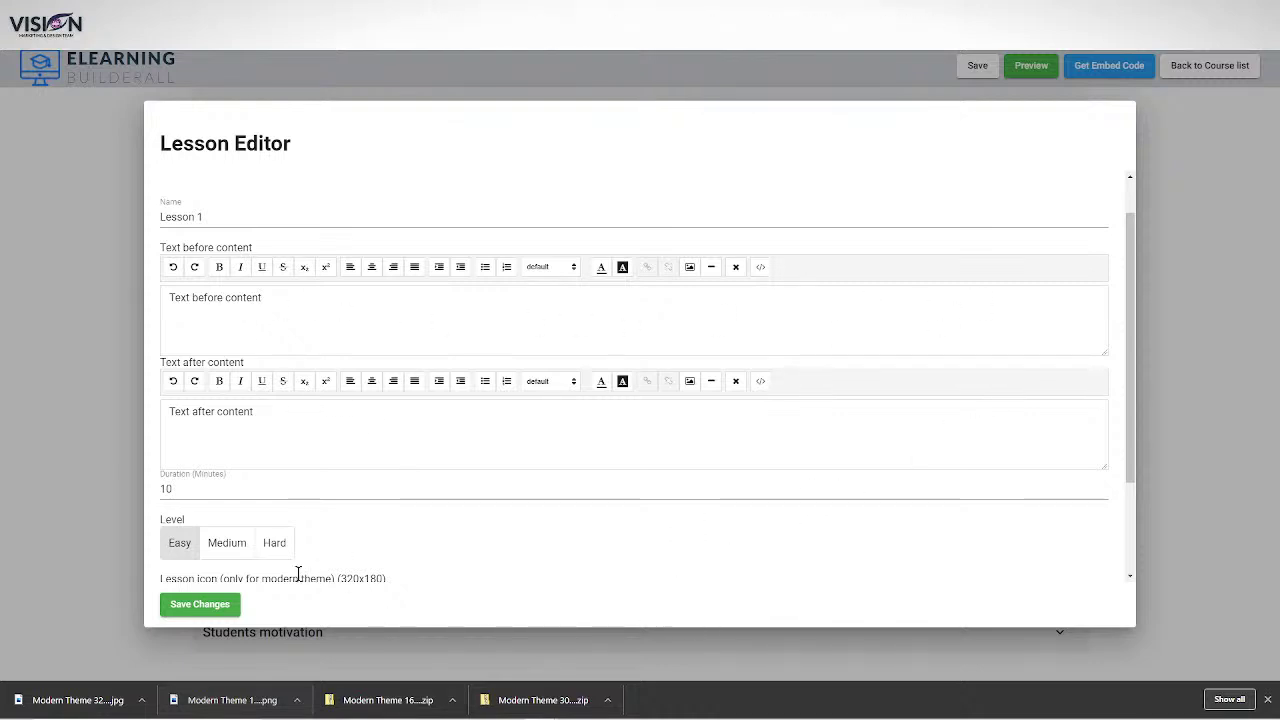
{"action": "left_click", "coordinate": [185, 604]}
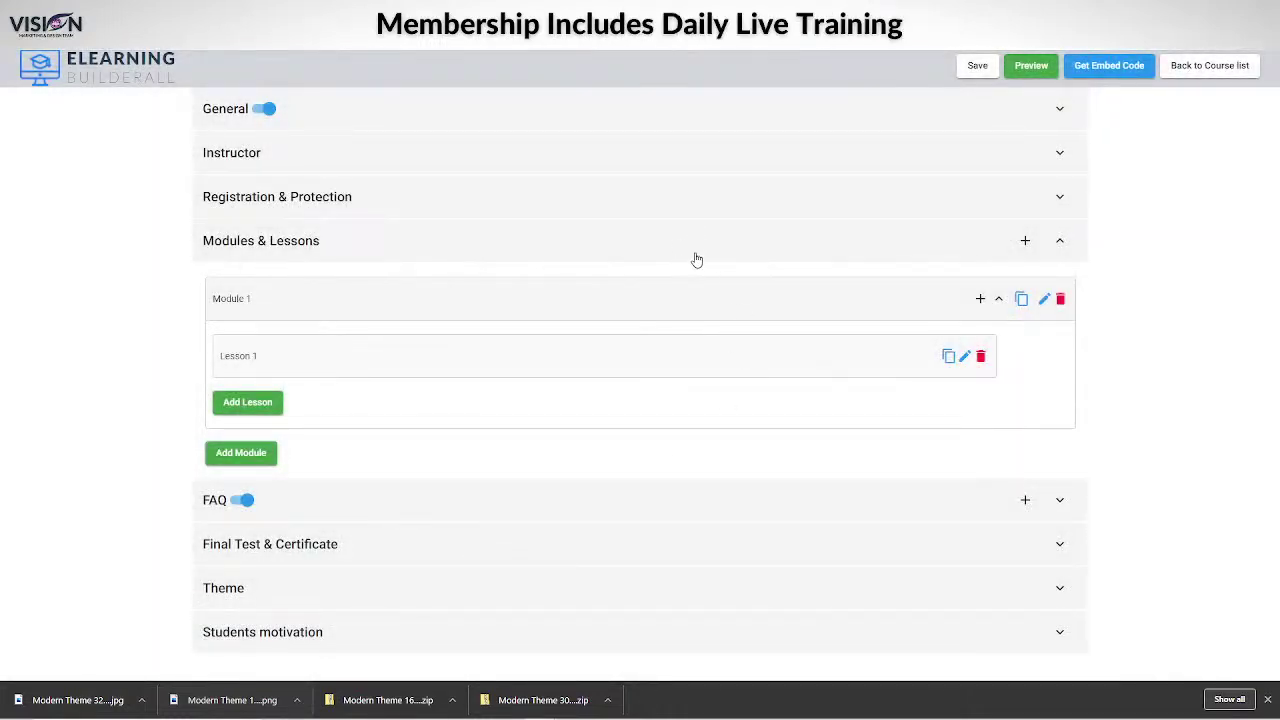
Duplicate Lesson 1 as a new lesson named 'Lesson 2'.
{"action": "left_click", "coordinate": [950, 366]}
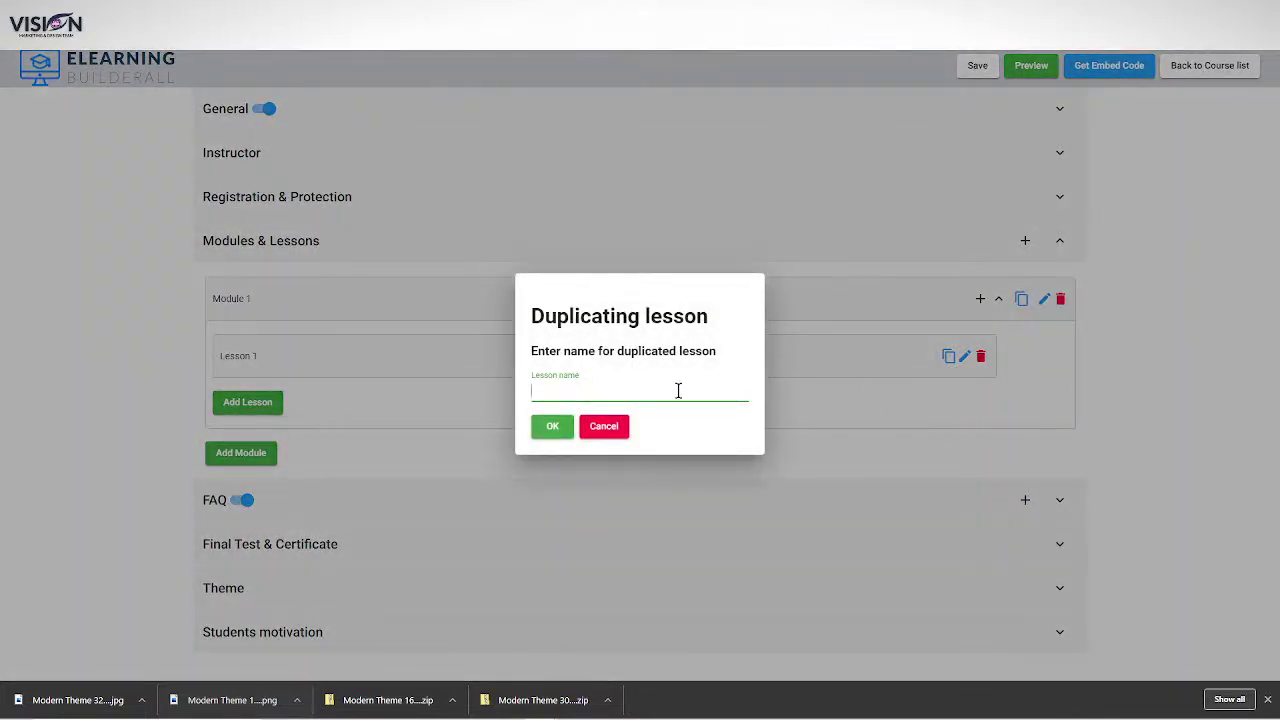
{"action": "type", "text": "Leson"}
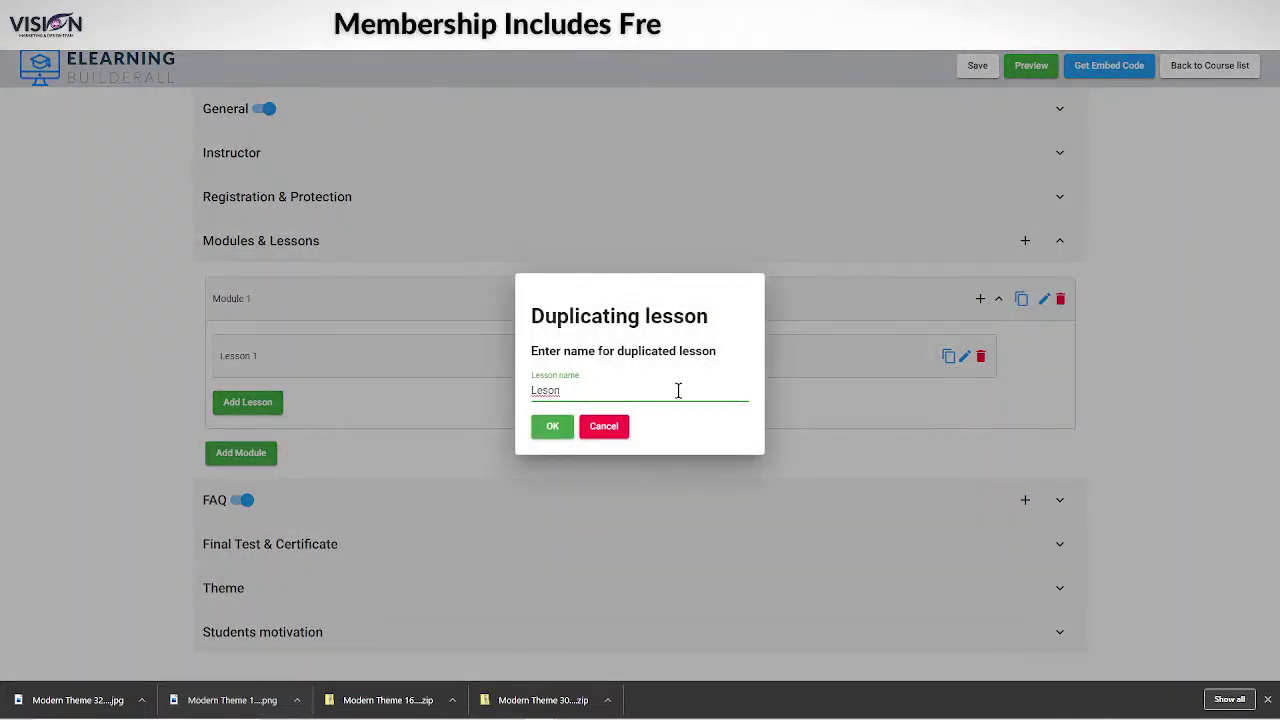
{"action": "key", "text": "BackSpace"}
{"action": "key", "text": "BackSpace"}
{"action": "type", "text": "son"}
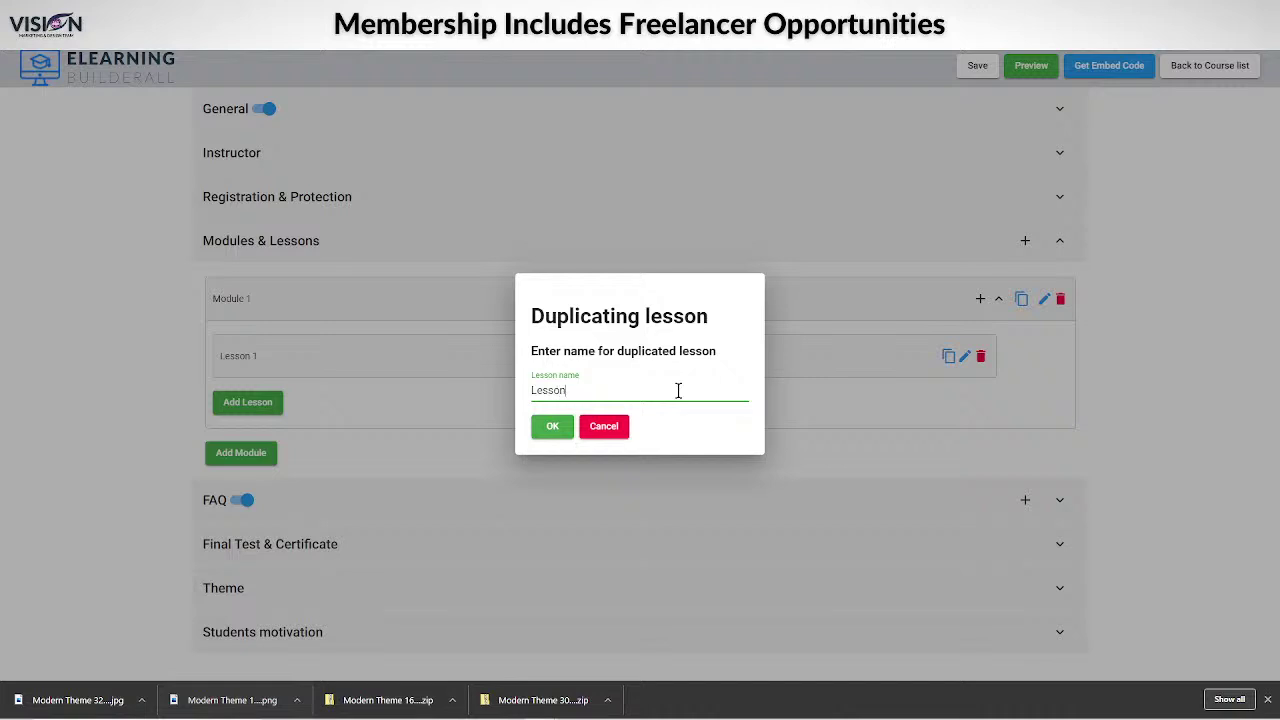
{"action": "type", "text": " 2"}
{"action": "left_click", "coordinate": [548, 428]}
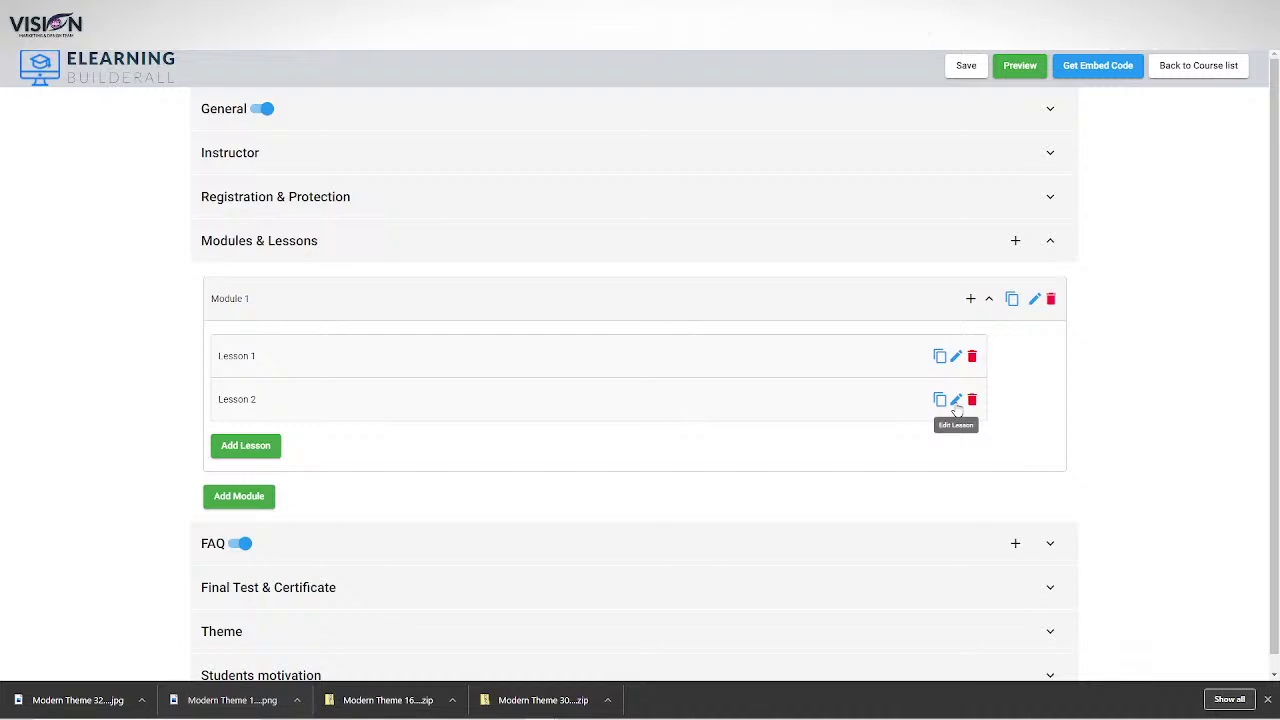
Open Lesson 2 for editing and scroll its General tab down to the lesson icon.
{"action": "left_click", "coordinate": [955, 401]}
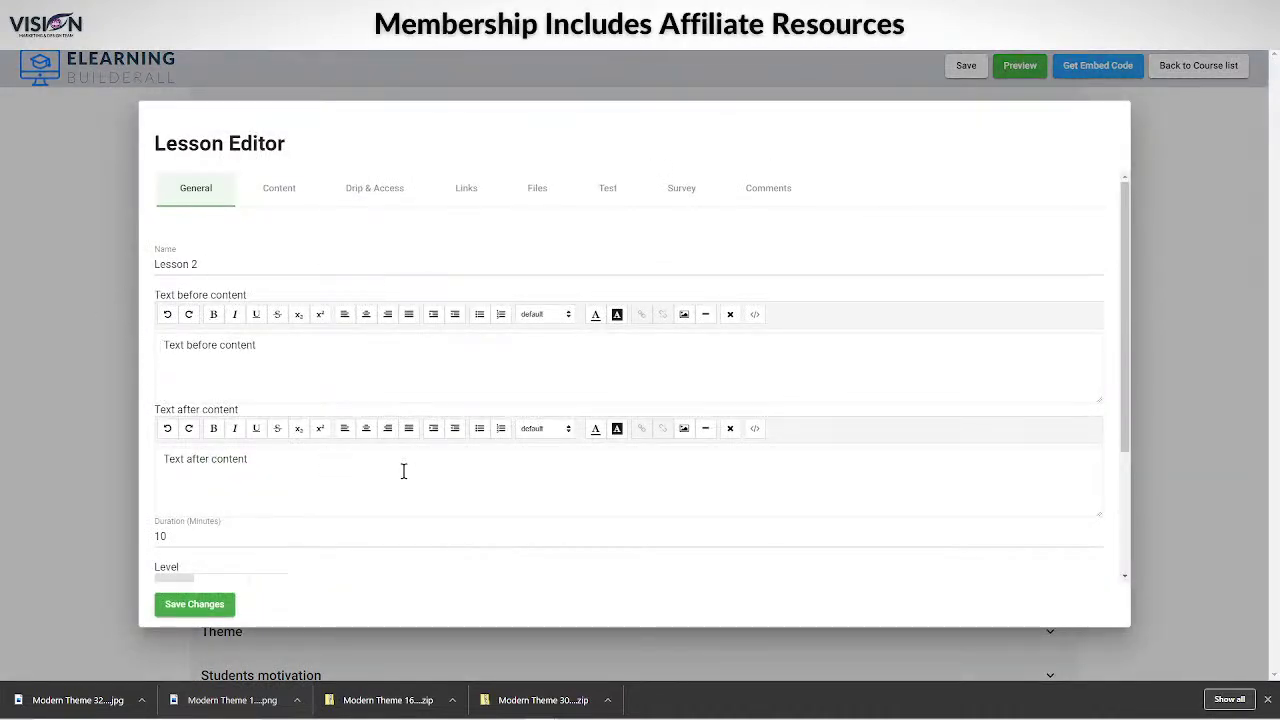
{"action": "scroll", "coordinate": [402, 474], "scroll_direction": "down", "scroll_amount": 2}
{"action": "scroll", "coordinate": [400, 477], "scroll_direction": "up", "scroll_amount": 2}
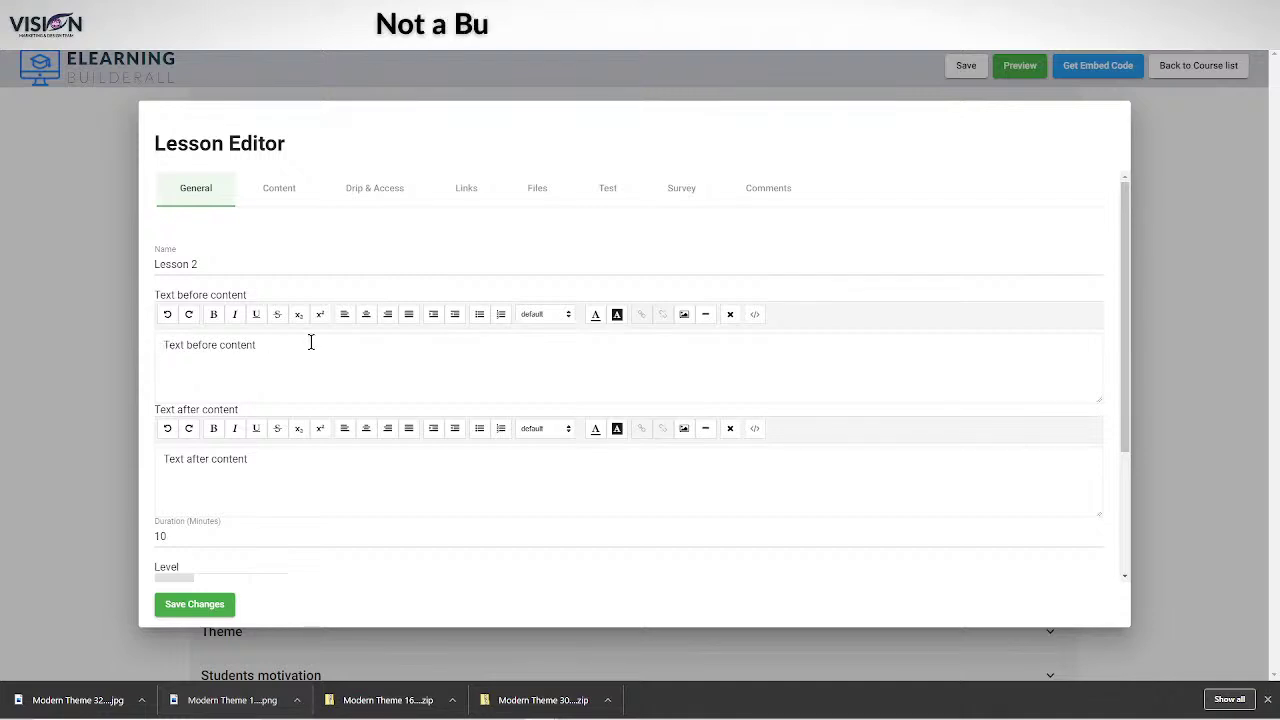
{"action": "scroll", "coordinate": [262, 470], "scroll_direction": "down", "scroll_amount": 2}
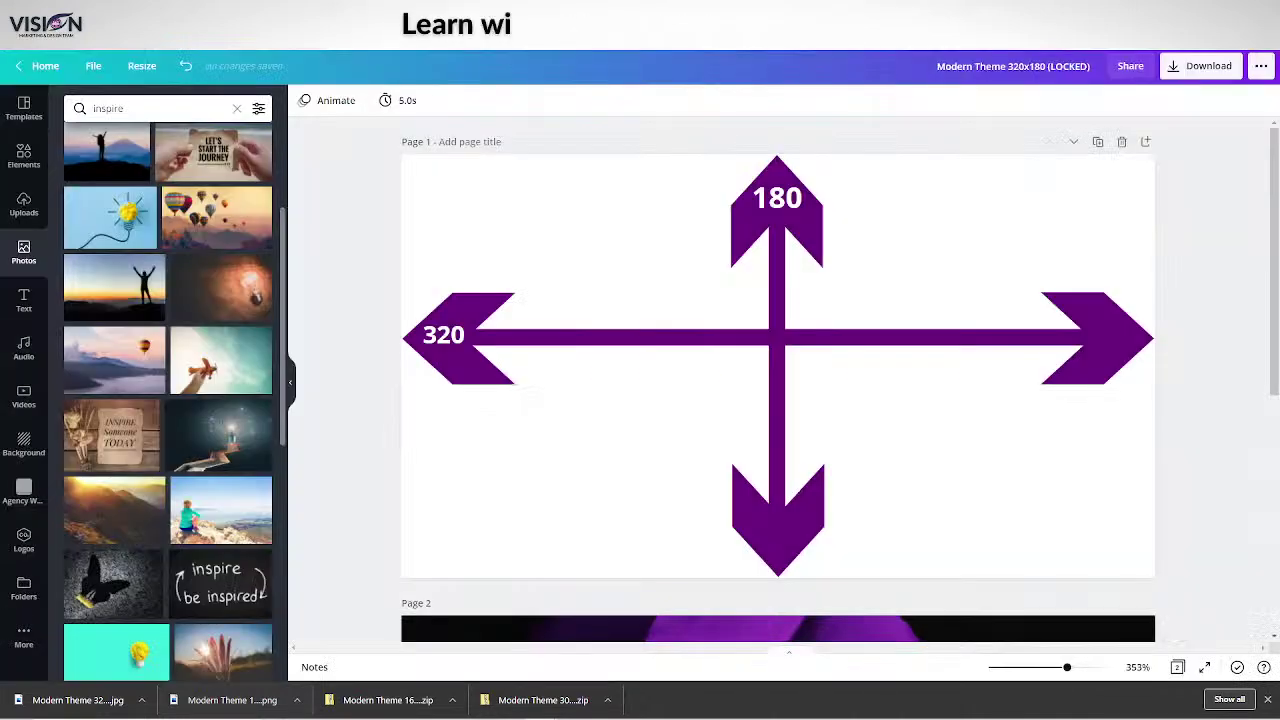
Change the second page's icon caption from 'Lesson 1' to 'Lesson 2'.
{"action": "scroll", "coordinate": [1033, 382], "scroll_direction": "down", "scroll_amount": 5}
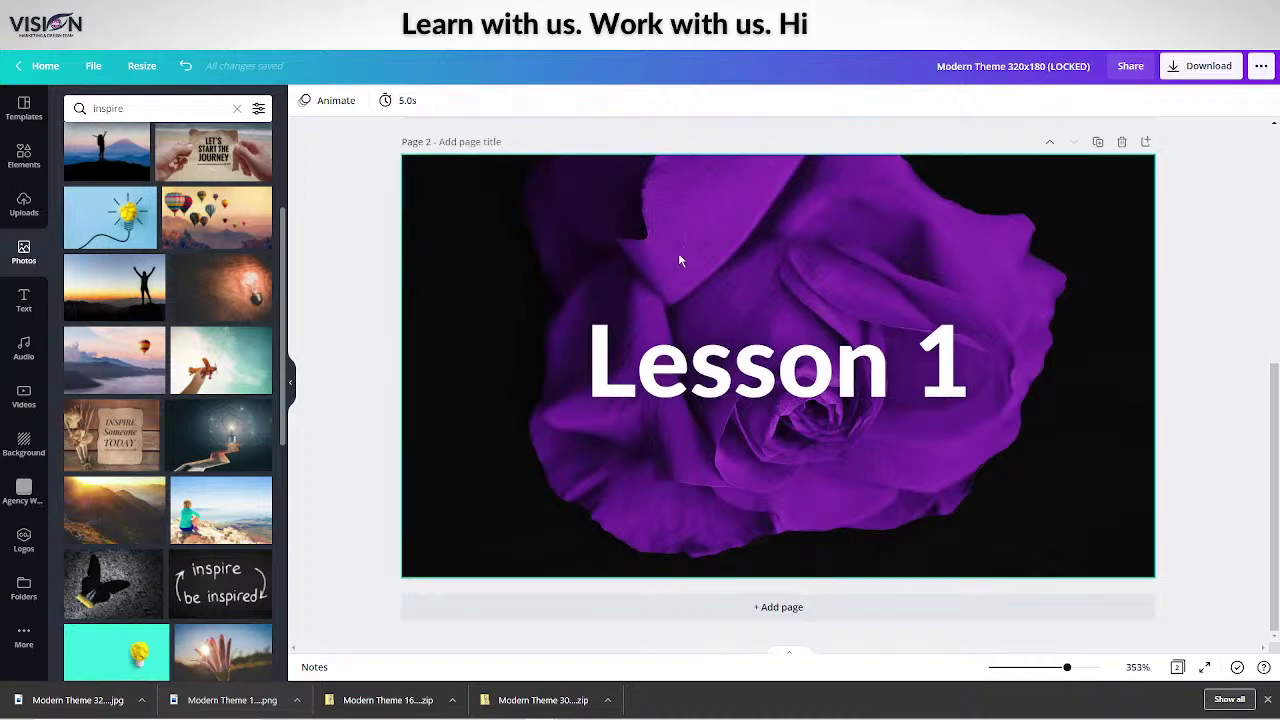
{"action": "left_click", "coordinate": [957, 381]}
{"action": "double_click", "coordinate": [956, 378]}
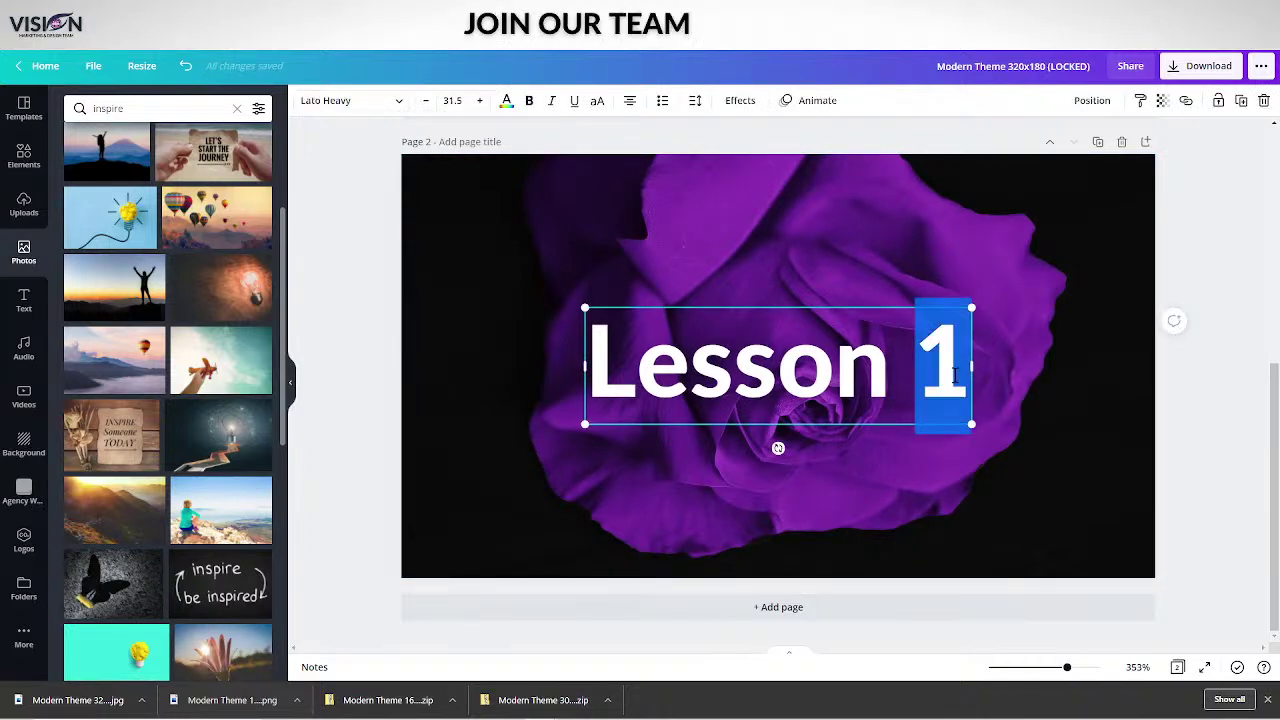
{"action": "type", "text": "2"}
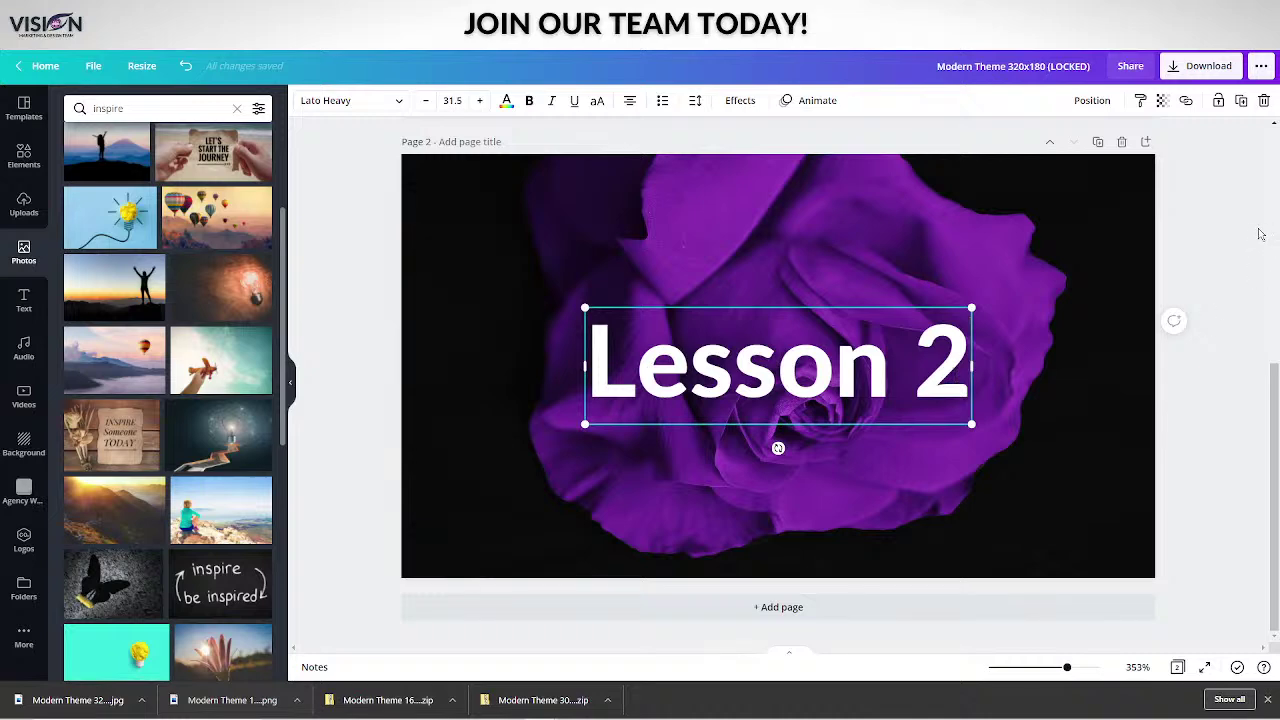
Download only Page 2 of the Canva design as a JPG file.
{"action": "left_click", "coordinate": [1228, 229]}
{"action": "left_click", "coordinate": [1188, 68]}
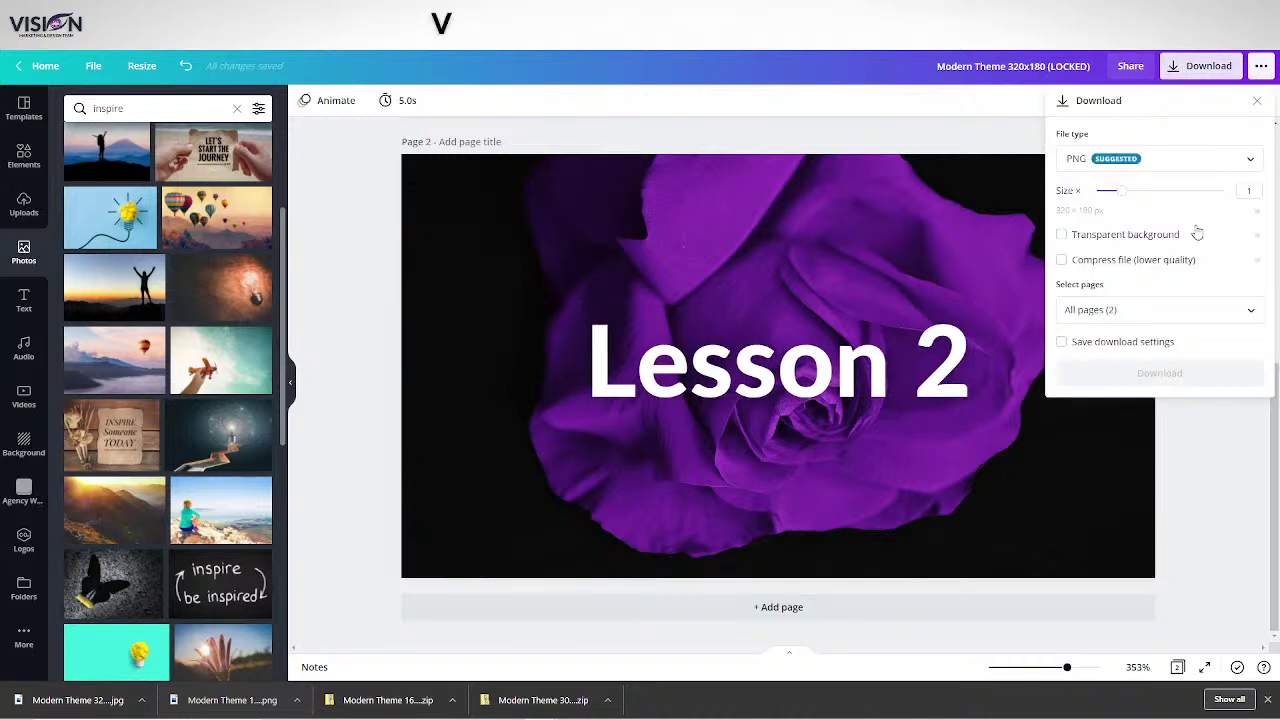
{"action": "left_click", "coordinate": [1095, 157]}
{"action": "left_click", "coordinate": [1082, 190]}
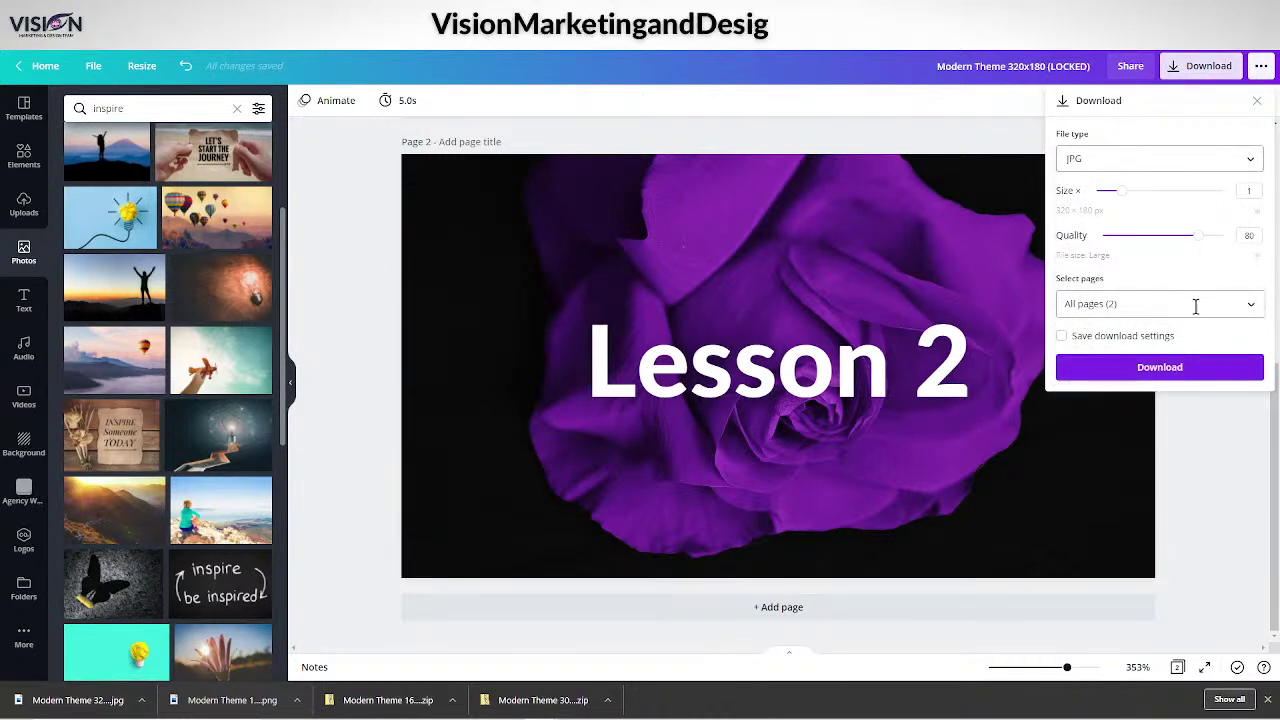
{"action": "left_click", "coordinate": [1248, 304]}
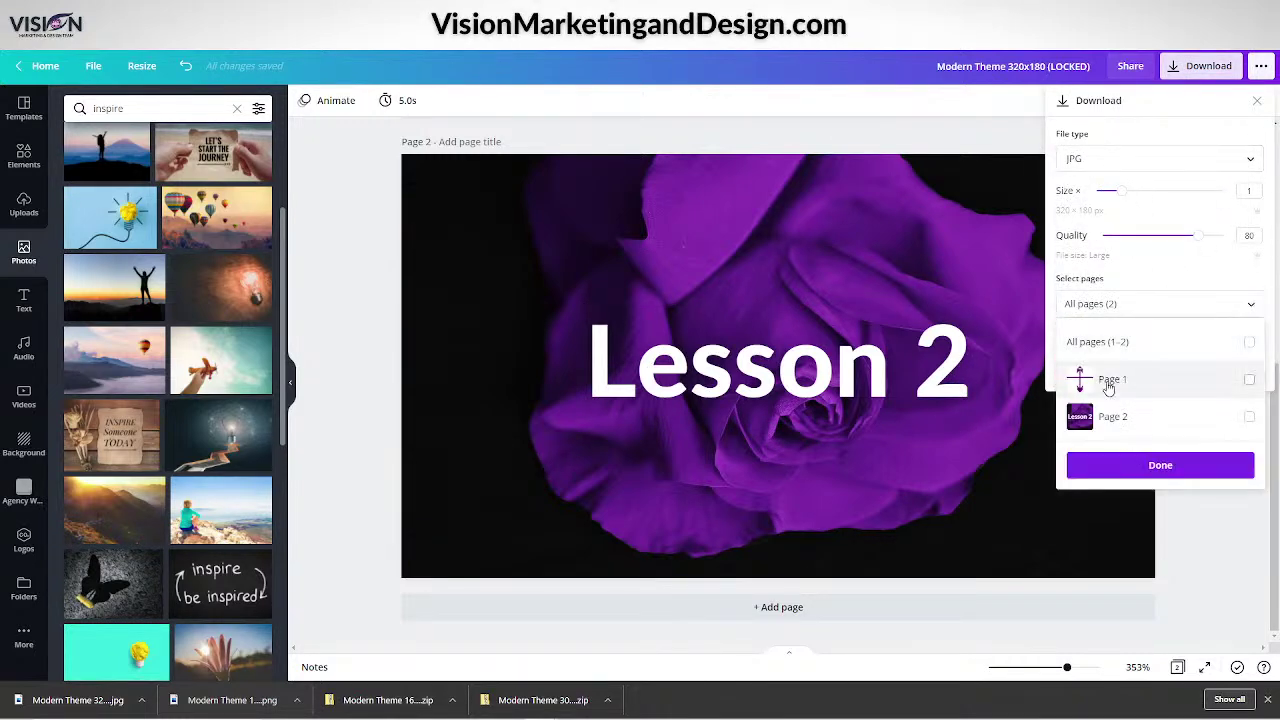
{"action": "left_click", "coordinate": [1249, 417]}
{"action": "left_click", "coordinate": [1114, 467]}
{"action": "left_click", "coordinate": [1158, 367]}
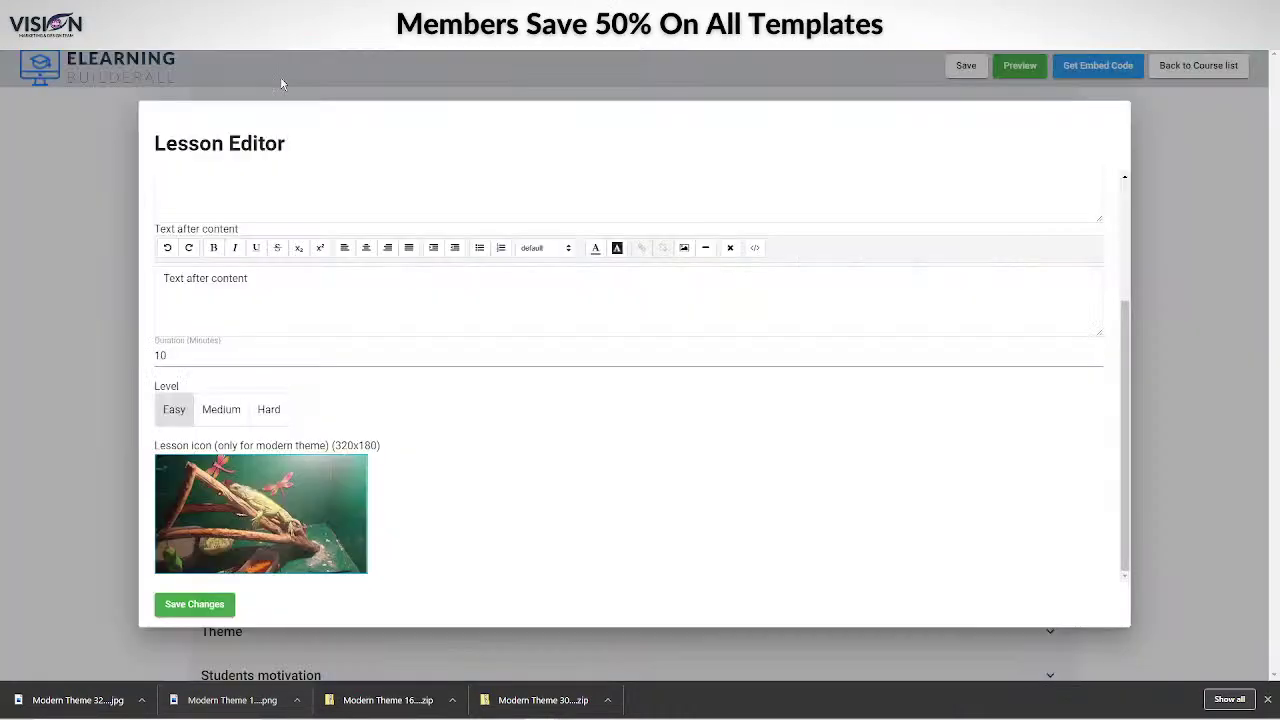
Use the downloaded Lesson 2 JPG as the lesson icon, save the lesson, then save the course.
{"action": "left_click_drag", "start_coordinate": [14, 699], "coordinate": [245, 507]}
{"action": "left_click", "coordinate": [194, 604]}
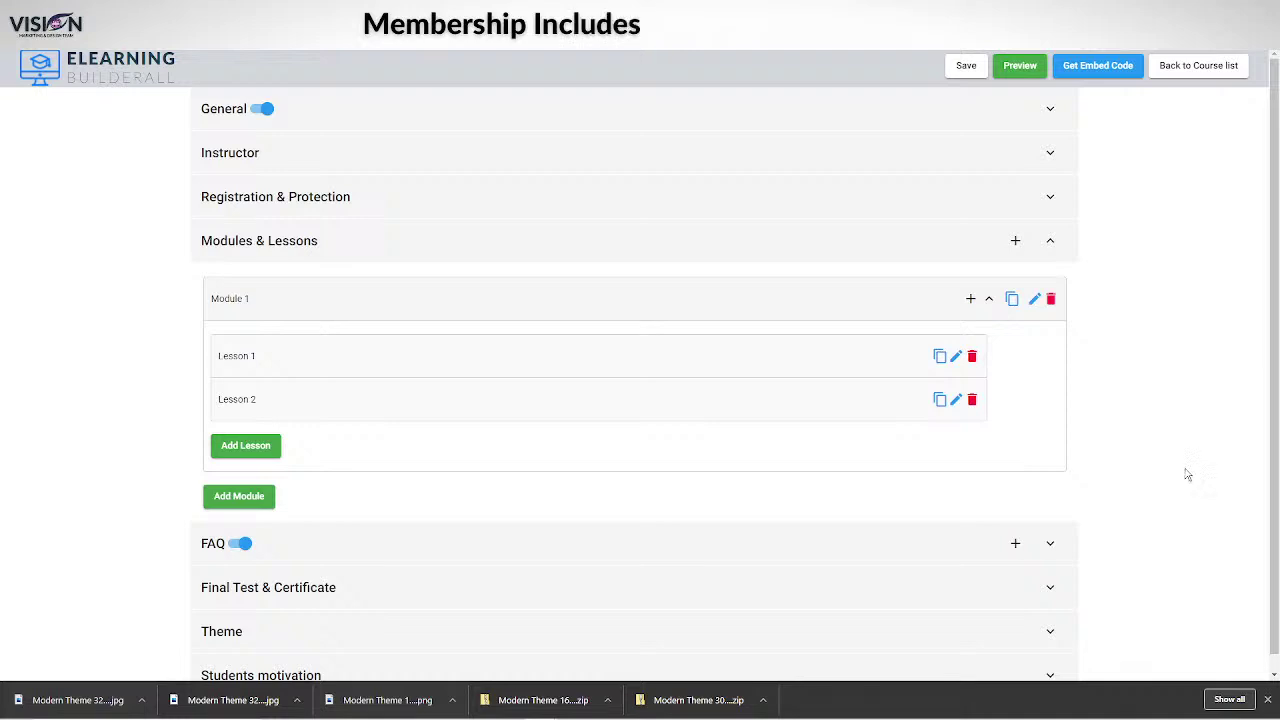
{"action": "left_click", "coordinate": [957, 70]}
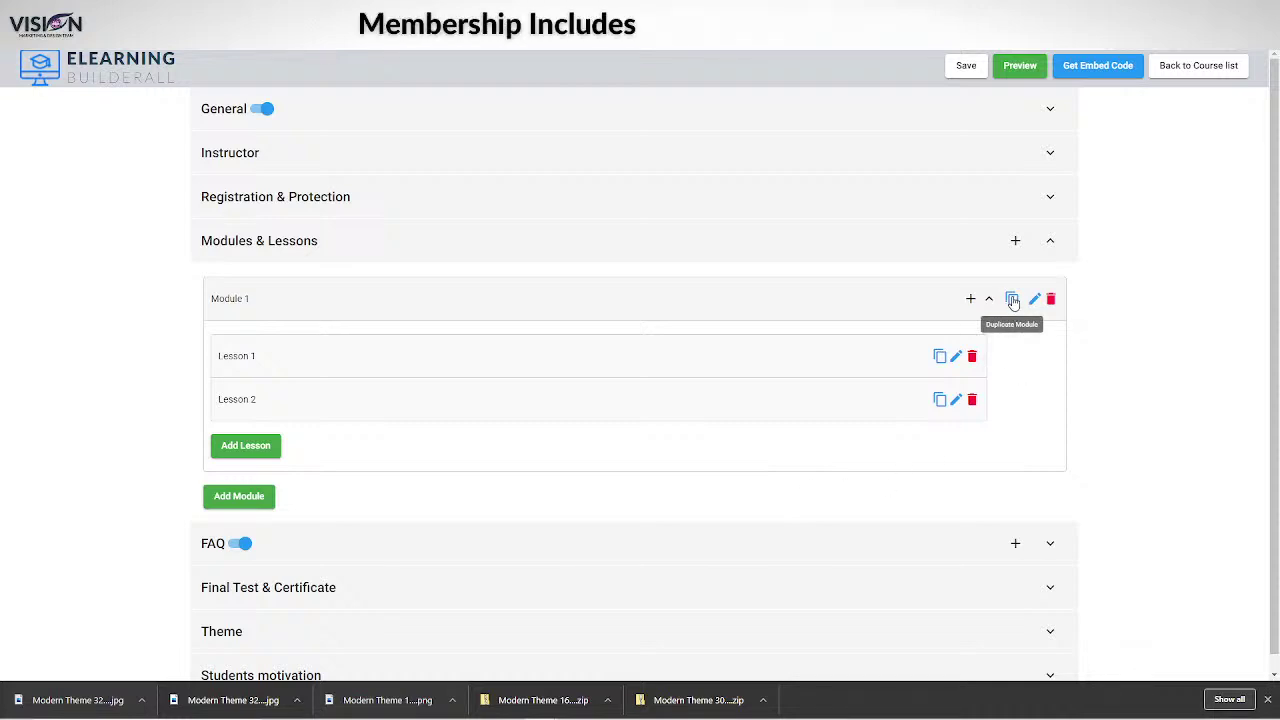
Duplicate Module 1 as 'Module 2', expand it and check its Lesson 1 without changes.
{"action": "left_click", "coordinate": [1012, 300]}
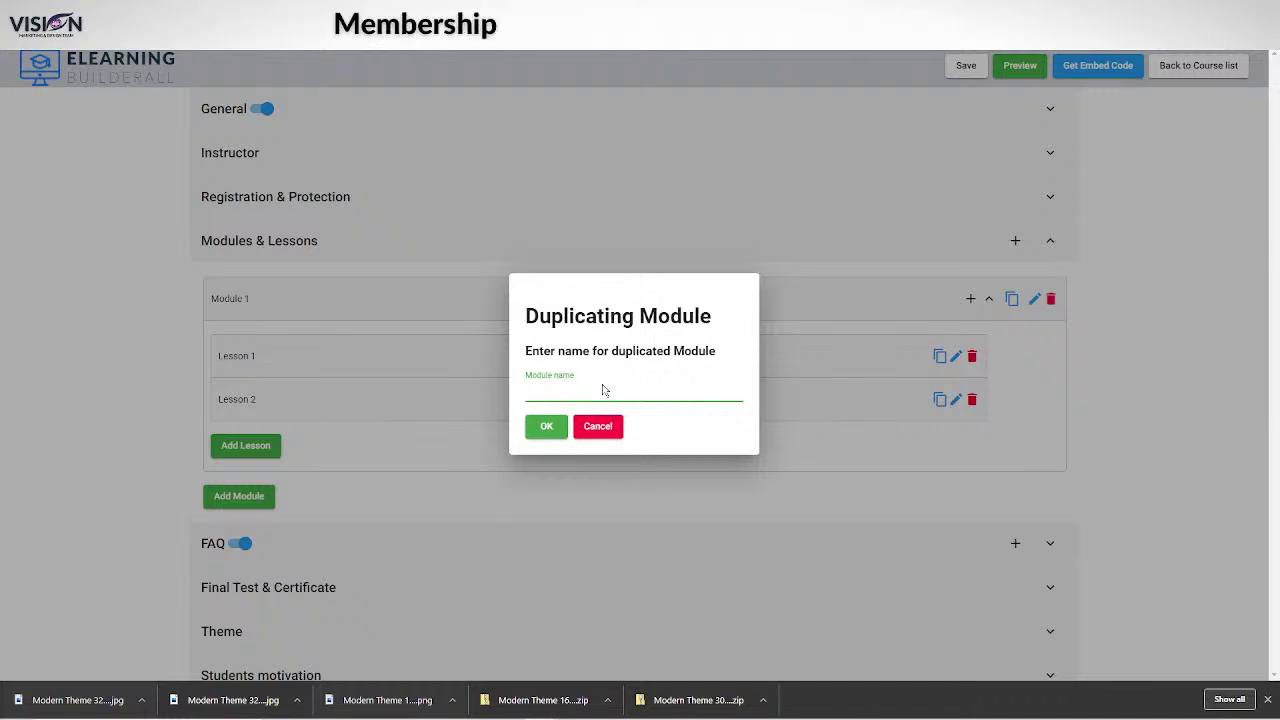
{"action": "type", "text": "Module 2"}
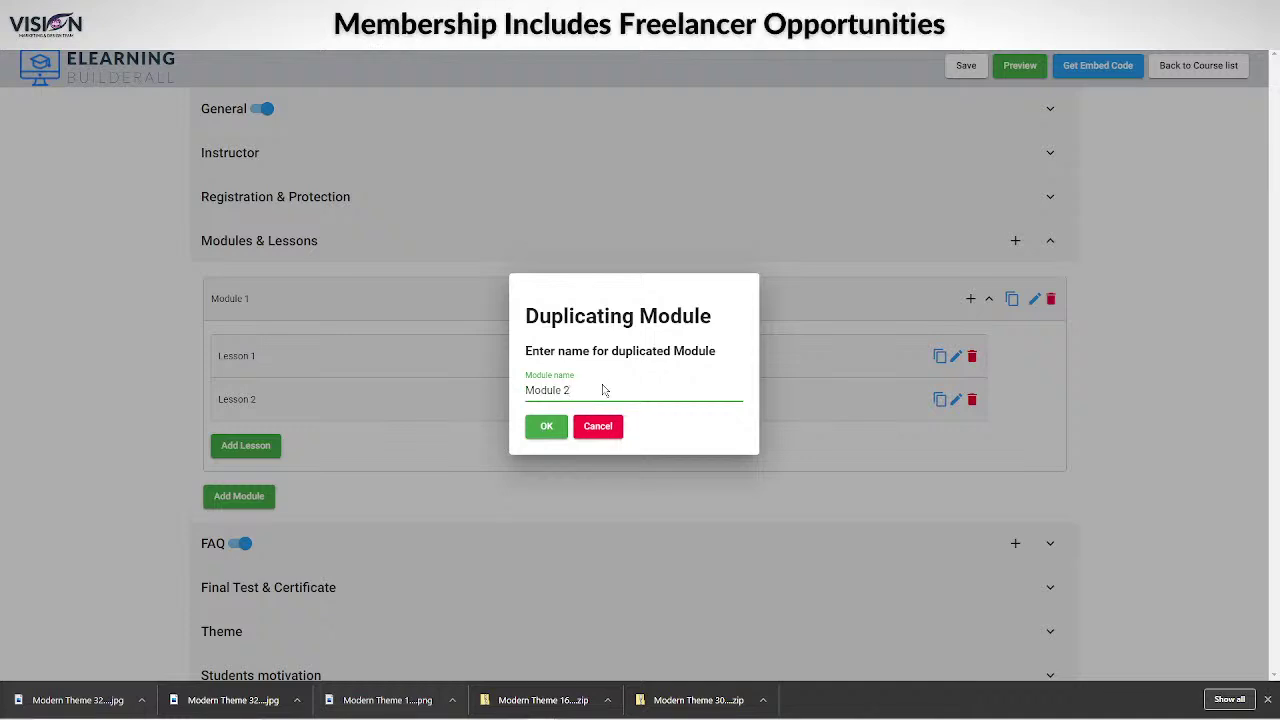
{"action": "left_click", "coordinate": [547, 425]}
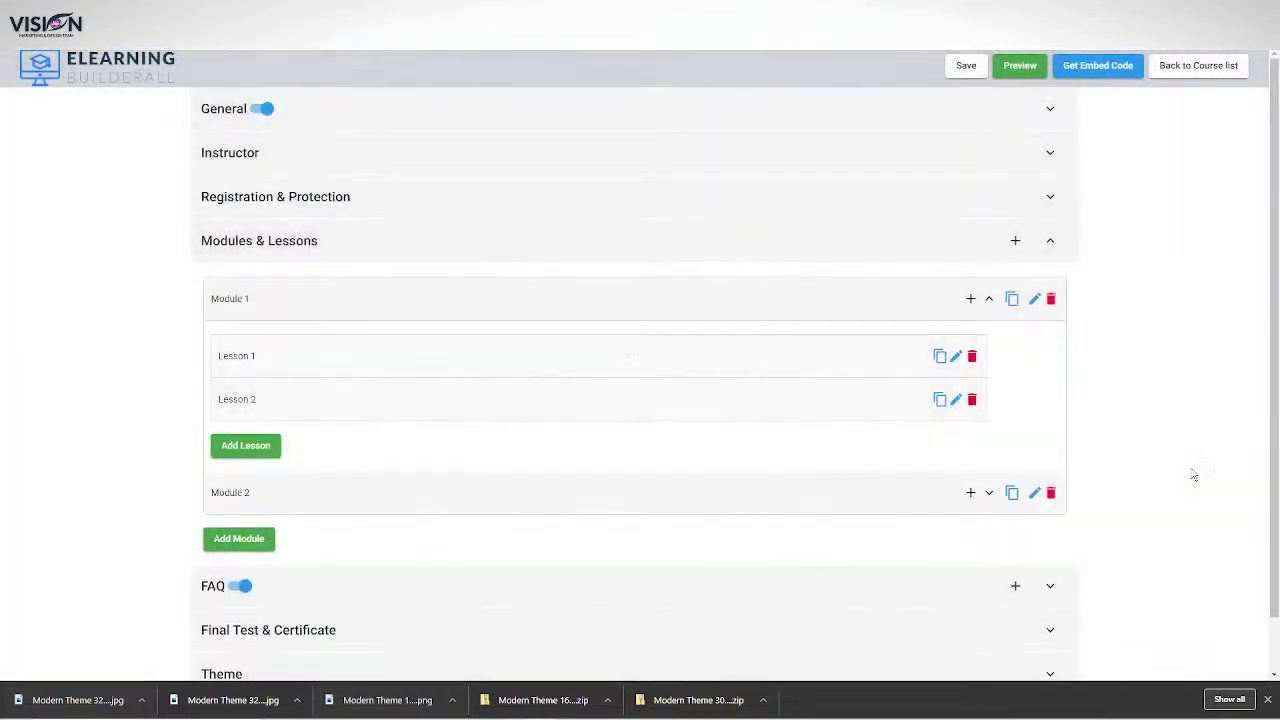
{"action": "left_click", "coordinate": [989, 493]}
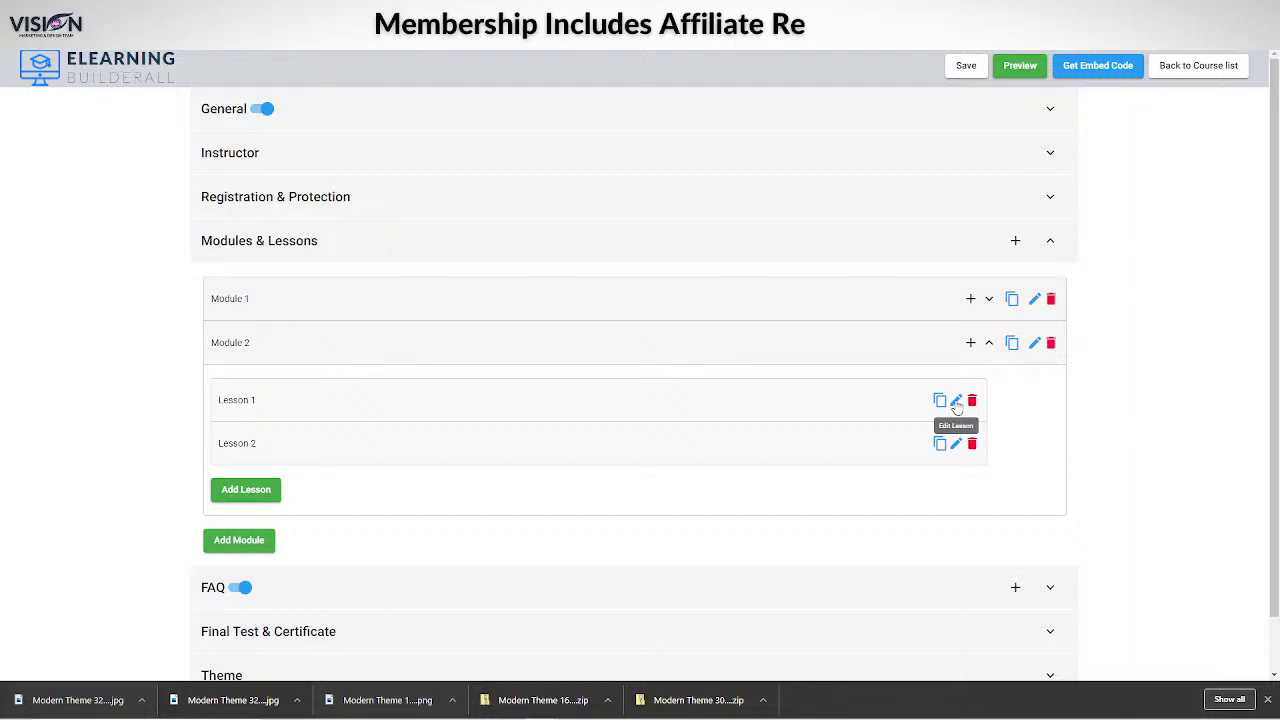
{"action": "left_click", "coordinate": [957, 401]}
{"action": "scroll", "coordinate": [317, 474], "scroll_direction": "down", "scroll_amount": 3}
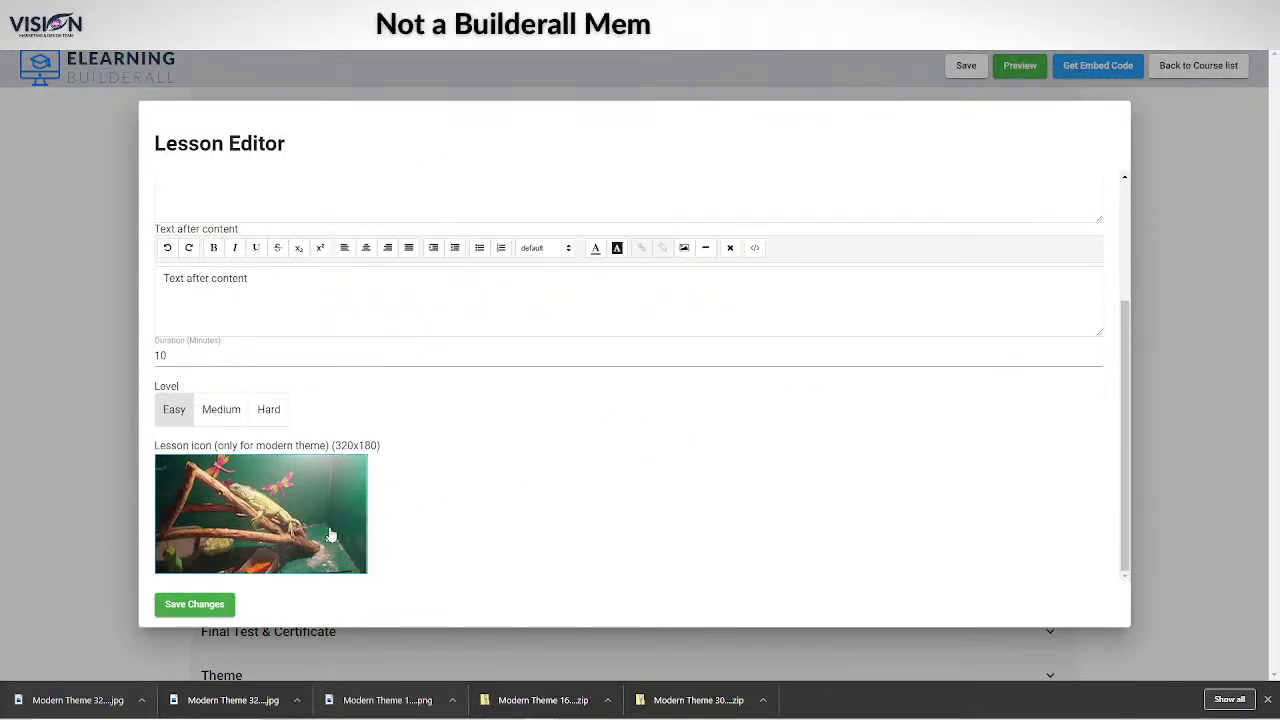
{"action": "scroll", "coordinate": [329, 529], "scroll_direction": "up", "scroll_amount": 3}
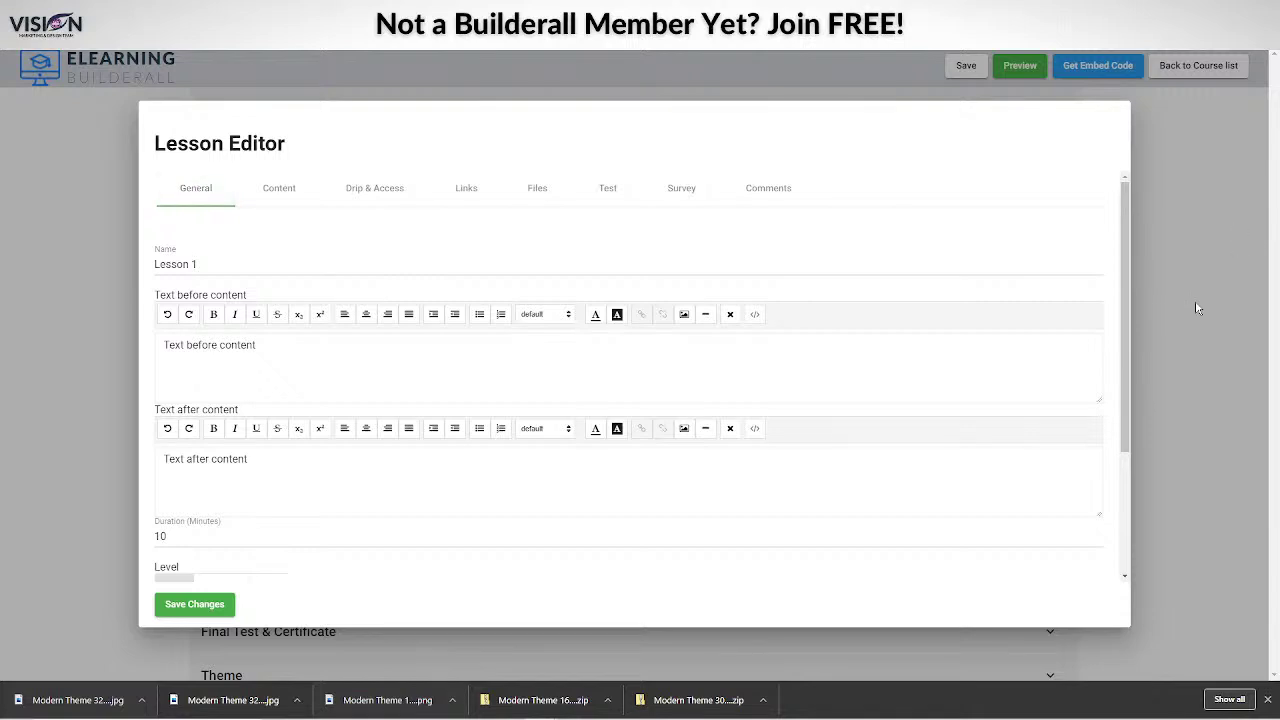
{"action": "left_click", "coordinate": [1195, 300]}
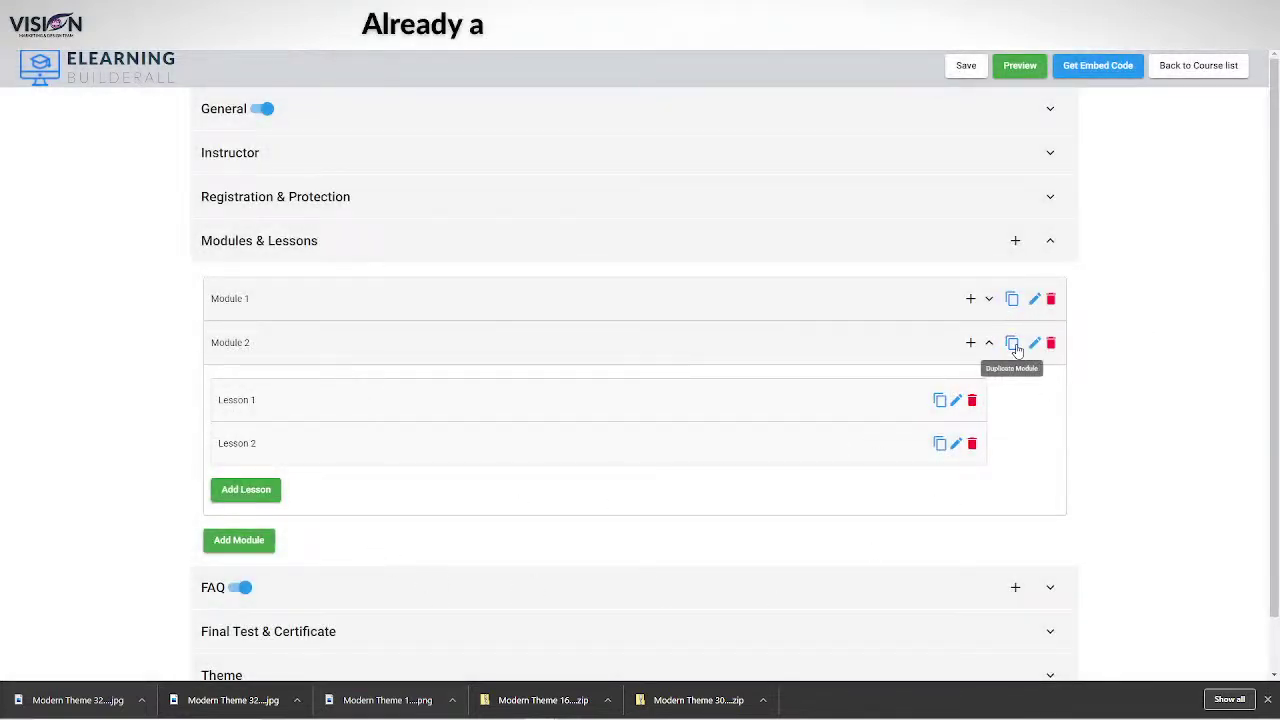
Duplicate Module 2 as 'Module 3' and expand it to show Lesson 1 and Lesson 2.
{"action": "left_click", "coordinate": [1012, 344]}
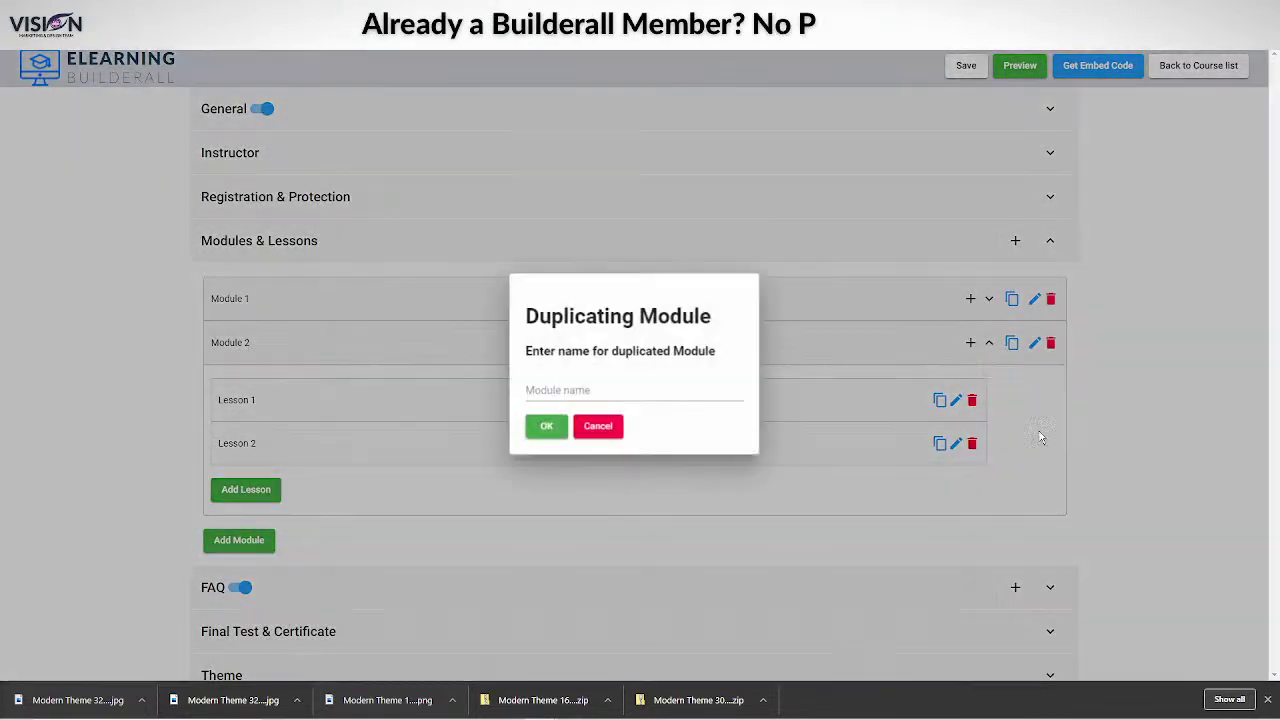
{"action": "type", "text": "Module 3"}
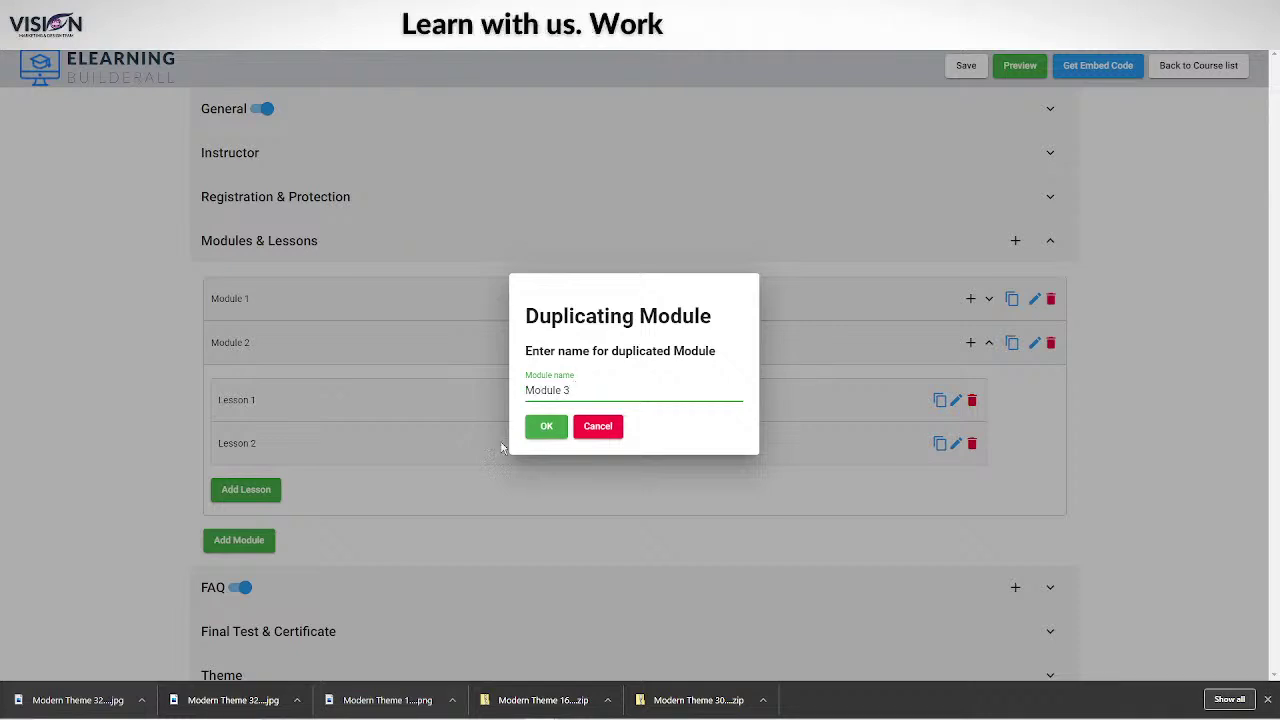
{"action": "left_click", "coordinate": [544, 430]}
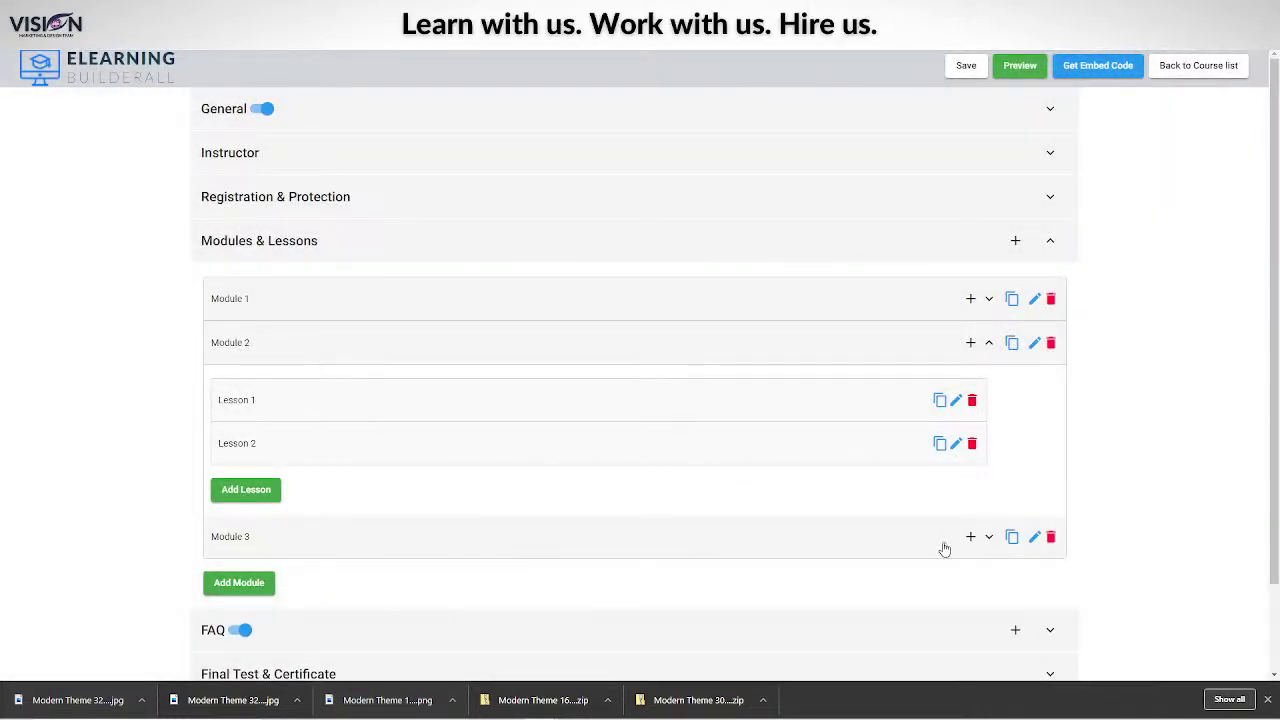
{"action": "left_click", "coordinate": [989, 537]}
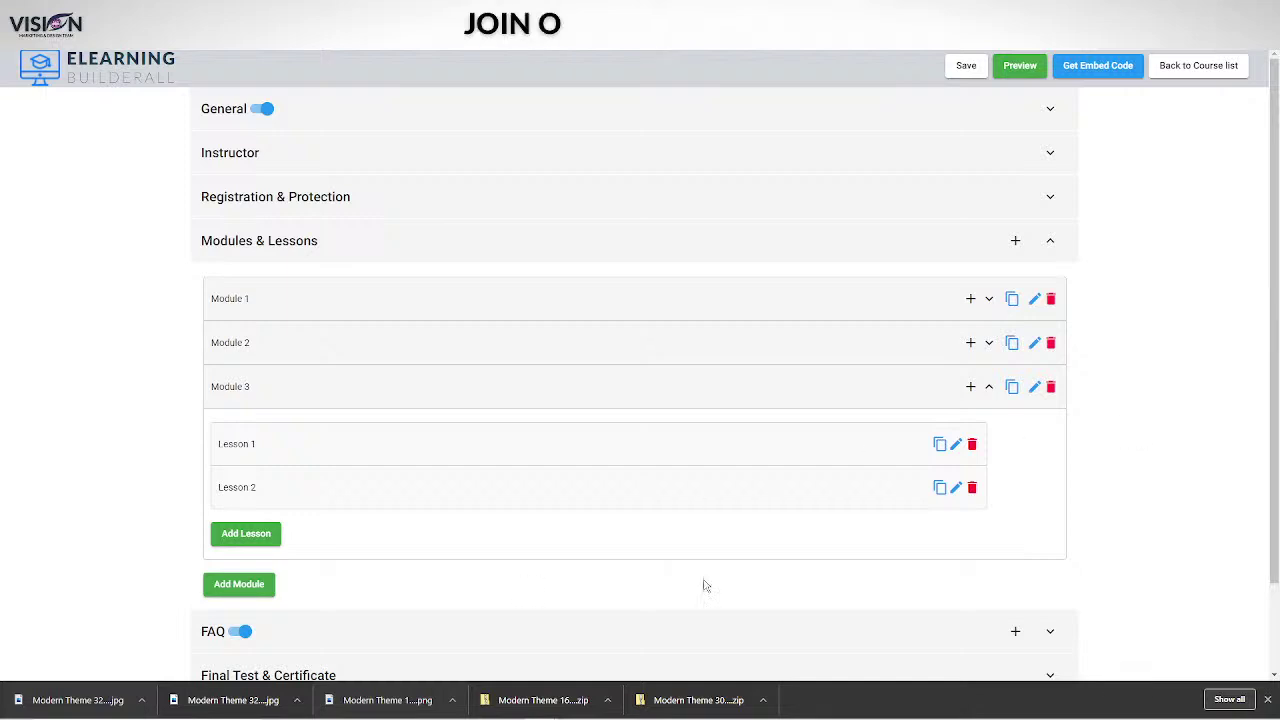
{"action": "scroll", "coordinate": [1240, 540], "scroll_direction": "down", "scroll_amount": 2}
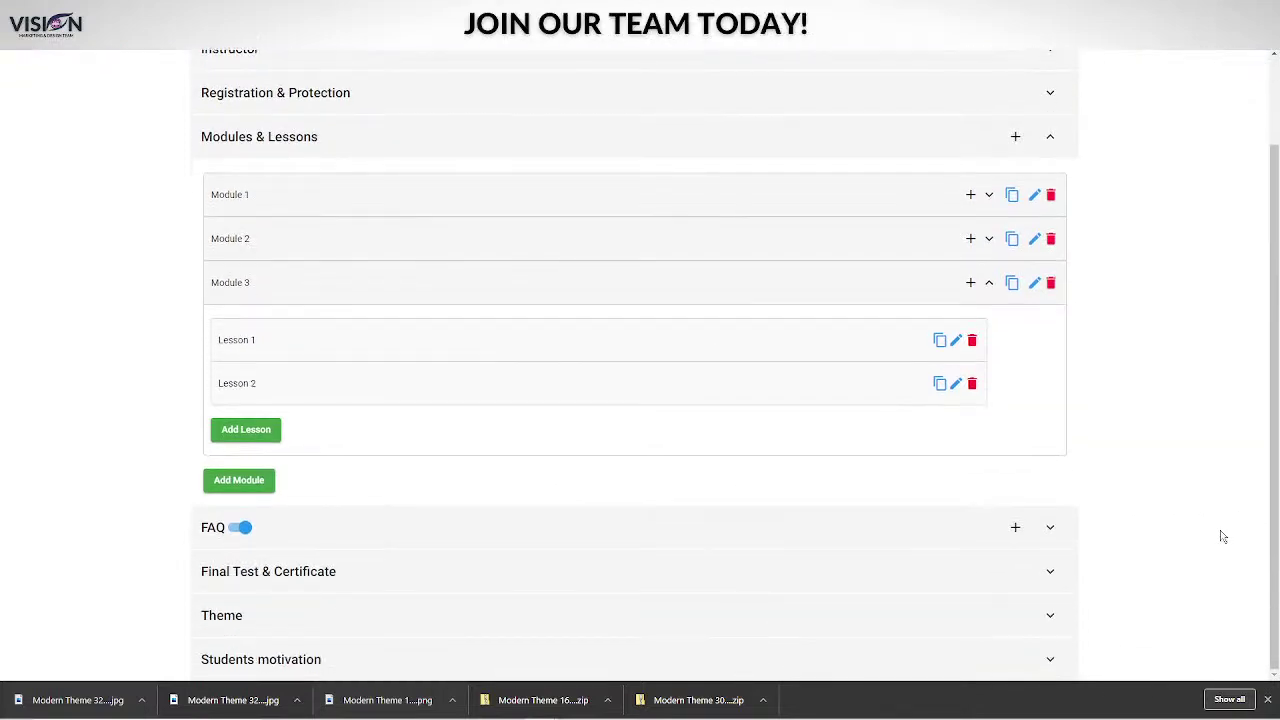
{"action": "scroll", "coordinate": [1151, 351], "scroll_direction": "up", "scroll_amount": 2}
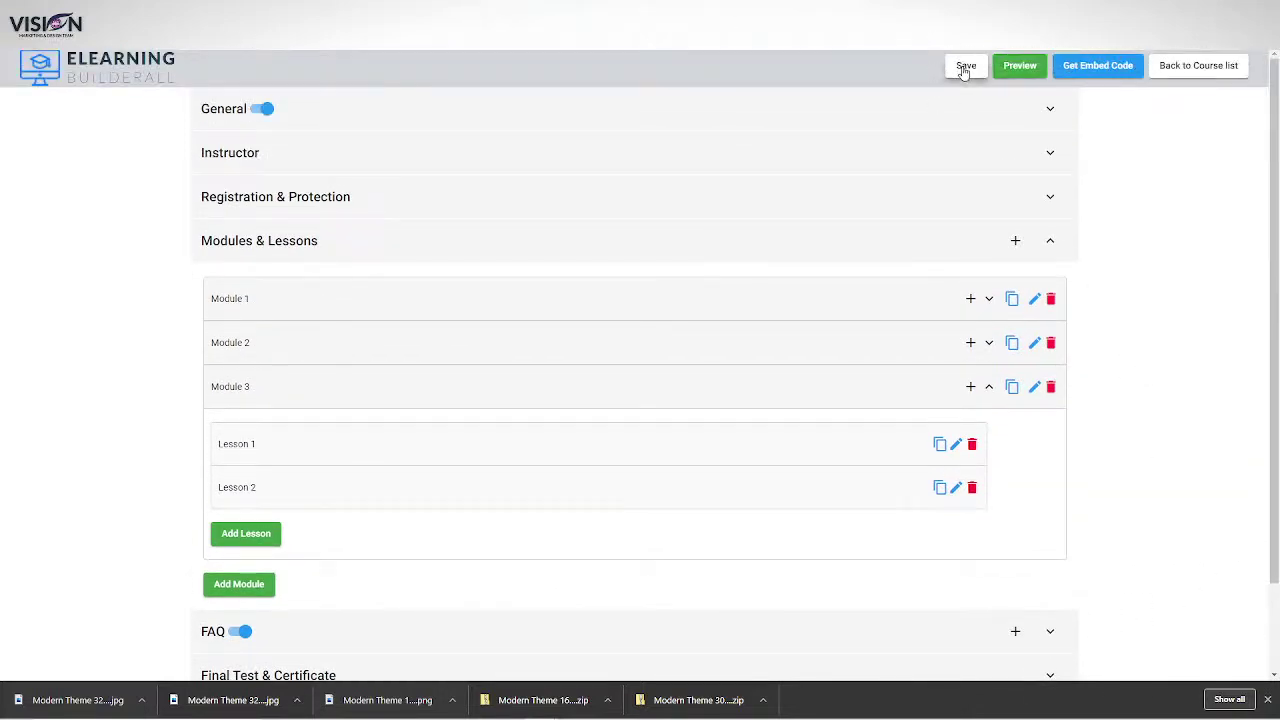
Save the course with Modules 1–3, then type 'ludes Daily' on the live training page.
{"action": "left_click", "coordinate": [965, 65]}
{"action": "type", "text": "ludes Daily"}
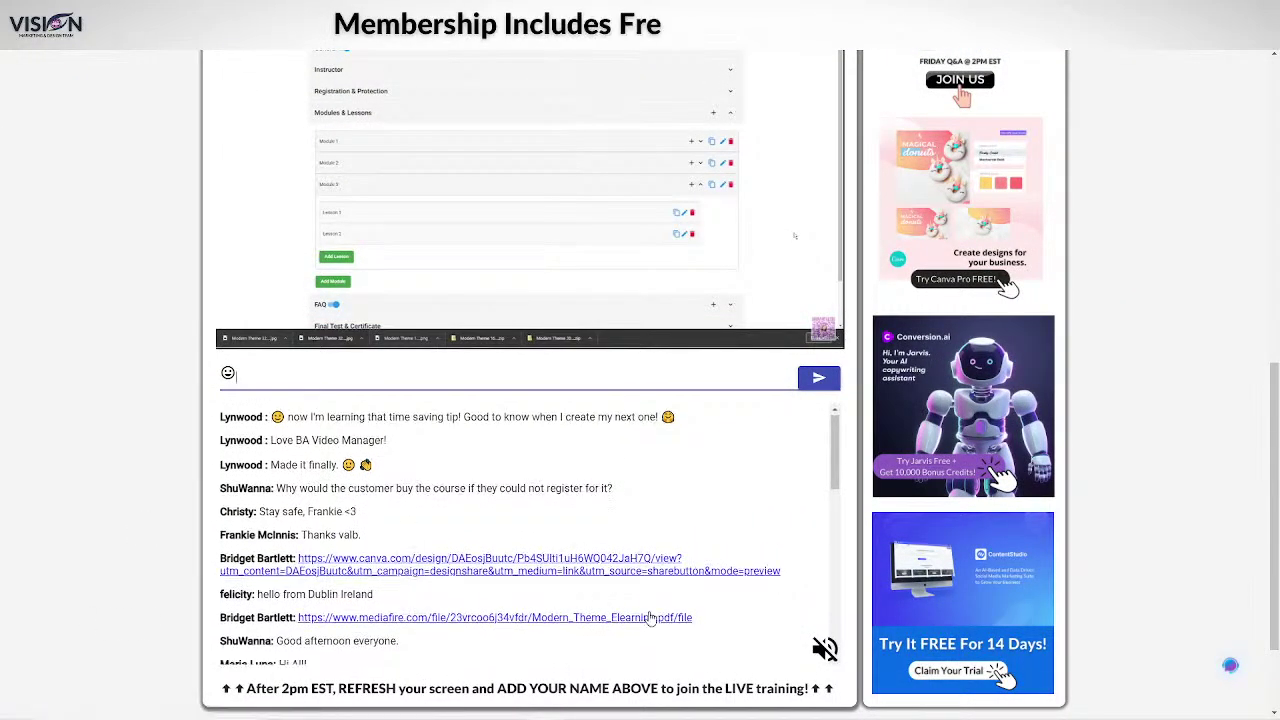
{"action": "scroll", "coordinate": [575, 600], "scroll_direction": "up", "scroll_amount": 1}
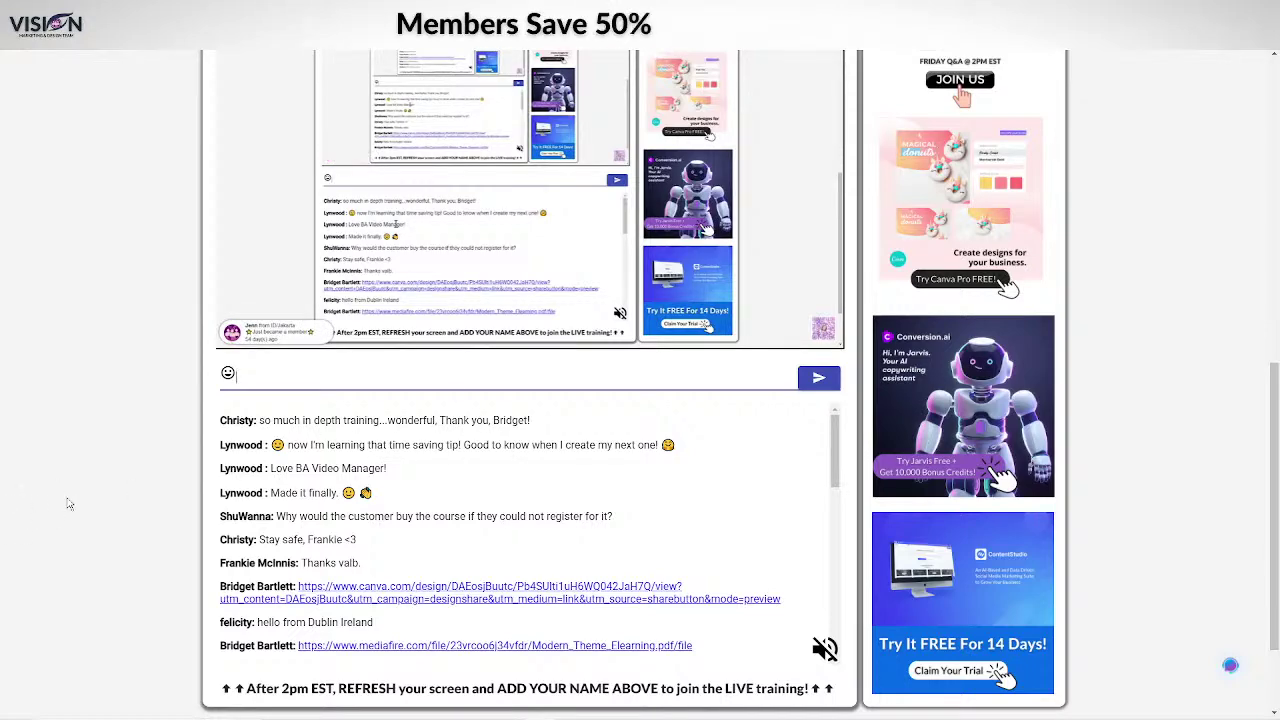
{"action": "scroll", "coordinate": [68, 503], "scroll_direction": "up", "scroll_amount": 2}
{"action": "scroll", "coordinate": [58, 495], "scroll_direction": "up", "scroll_amount": 2}
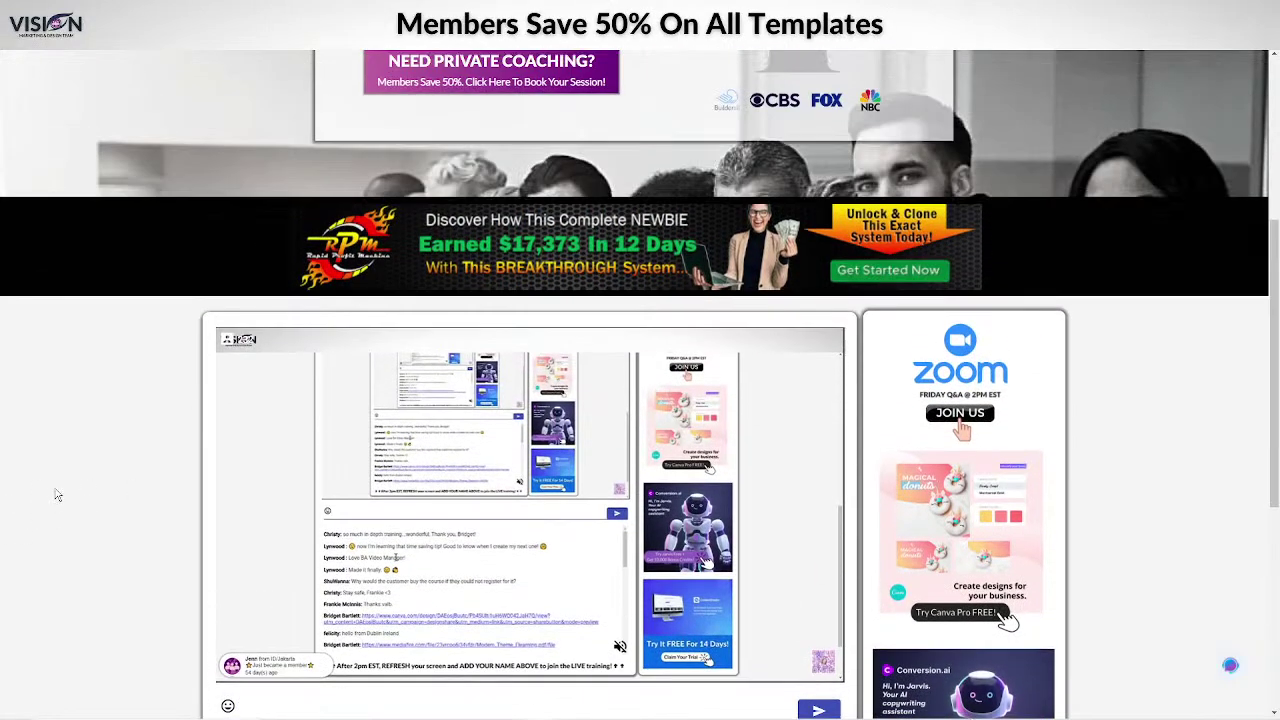
{"action": "scroll", "coordinate": [42, 497], "scroll_direction": "down", "scroll_amount": 1}
{"action": "scroll", "coordinate": [42, 497], "scroll_direction": "down", "scroll_amount": 2}
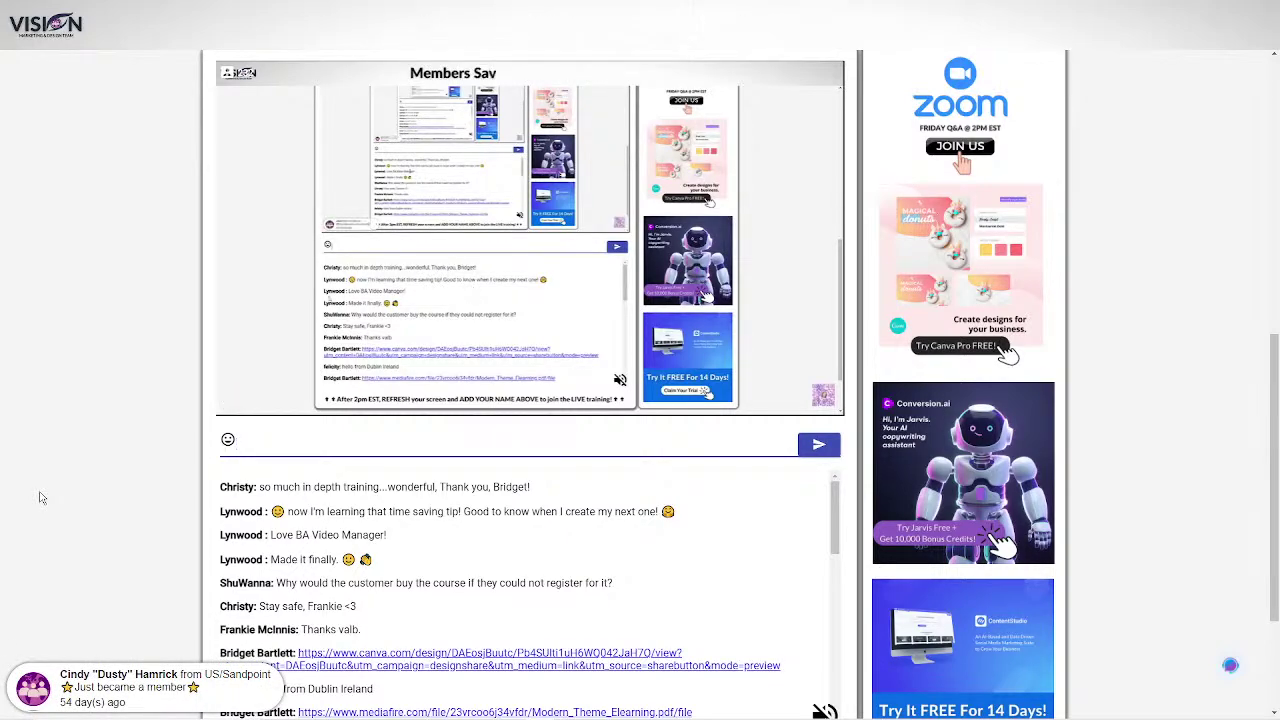
{"action": "scroll", "coordinate": [42, 497], "scroll_direction": "up", "scroll_amount": 3}
{"action": "scroll", "coordinate": [42, 497], "scroll_direction": "up", "scroll_amount": 4}
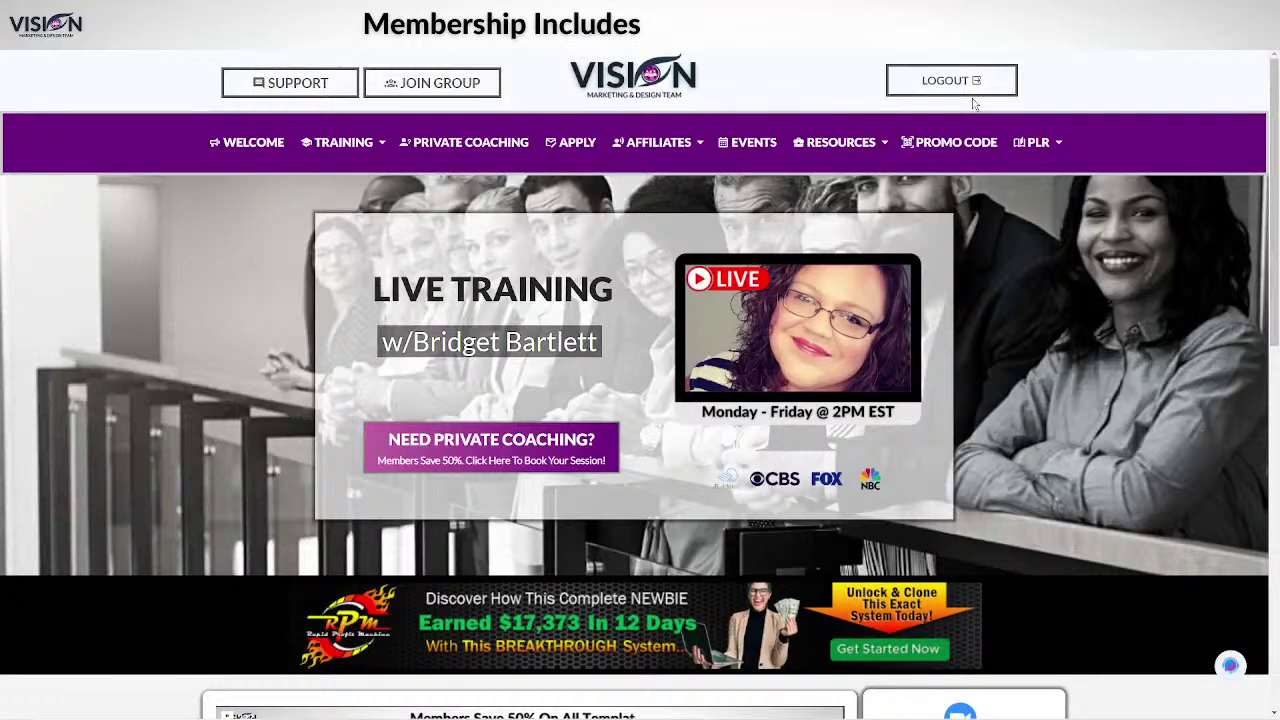
Log out of the member area and open the $197.00 Builderall Presentation Template product page.
{"action": "left_click", "coordinate": [947, 82]}
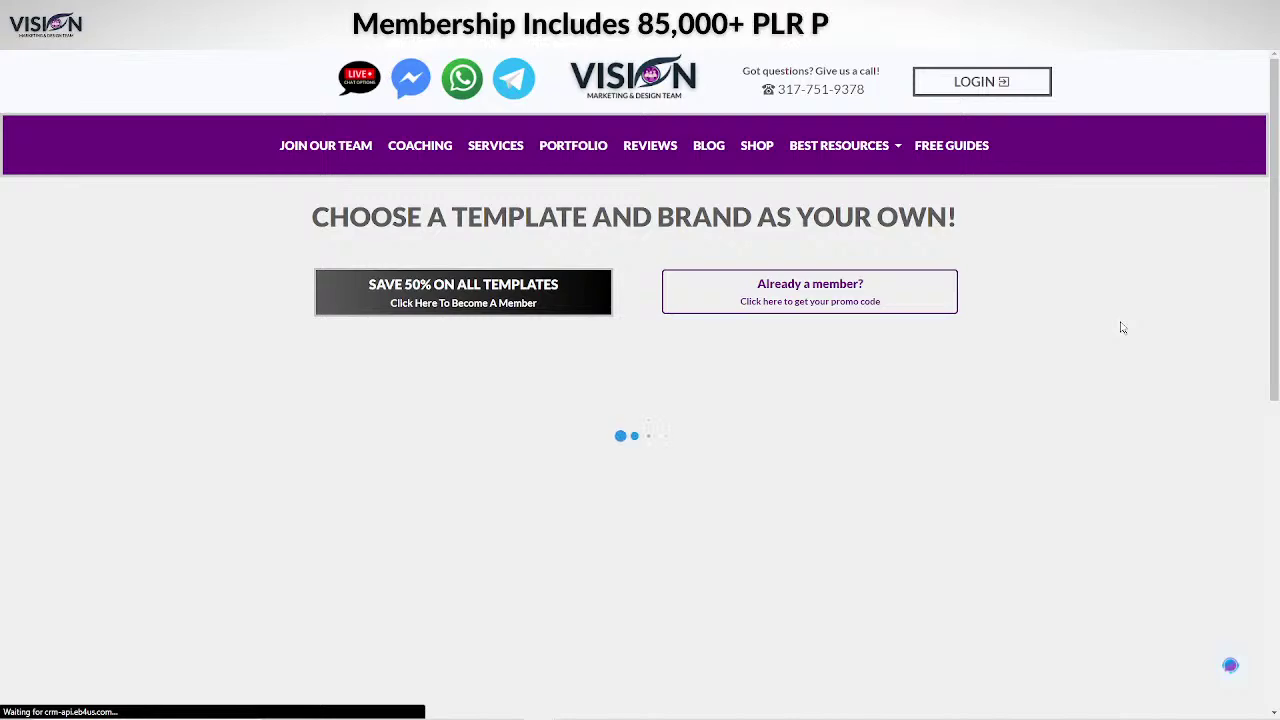
{"action": "scroll", "coordinate": [1168, 350], "scroll_direction": "down", "scroll_amount": 4}
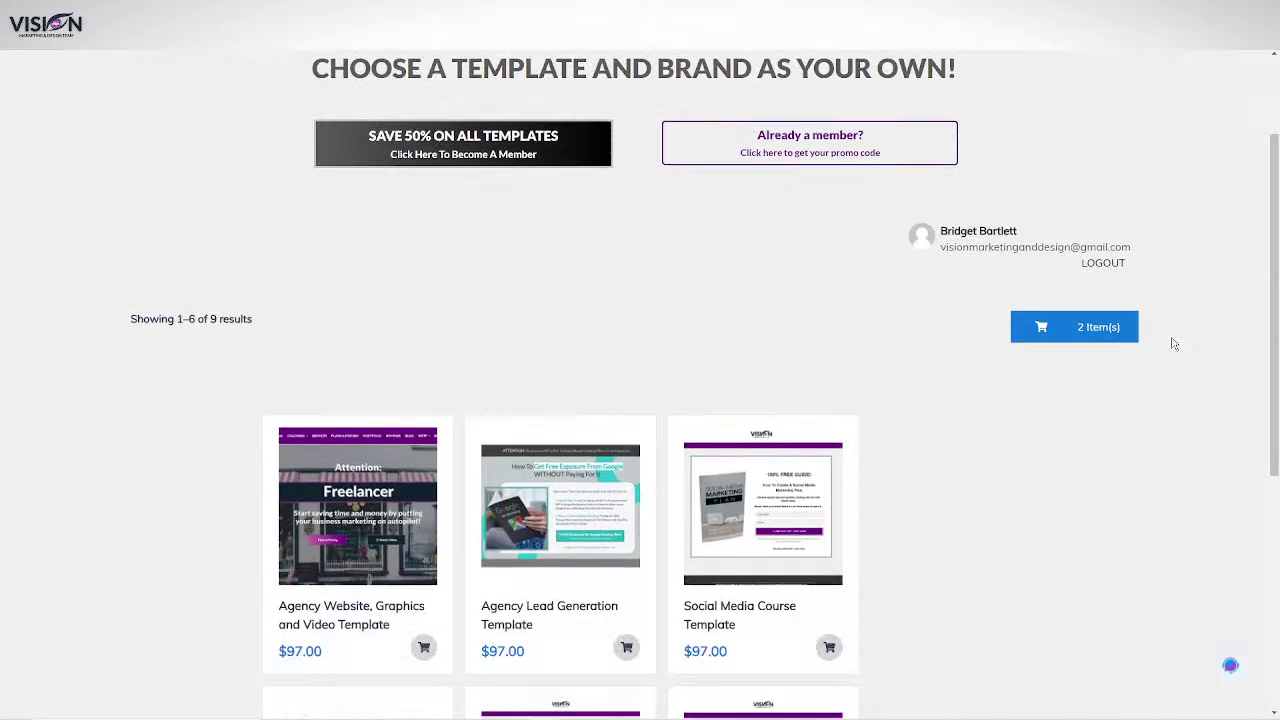
{"action": "scroll", "coordinate": [1155, 330], "scroll_direction": "up", "scroll_amount": 4}
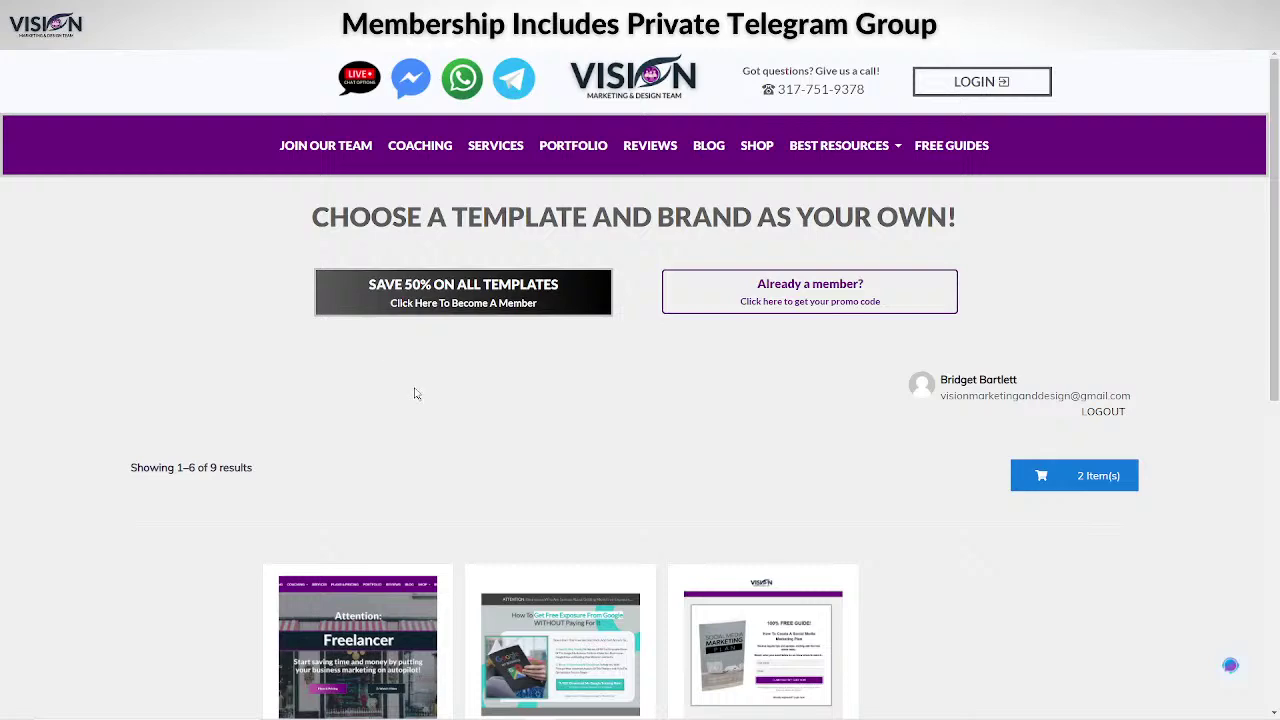
{"action": "scroll", "coordinate": [1186, 280], "scroll_direction": "down", "scroll_amount": 4}
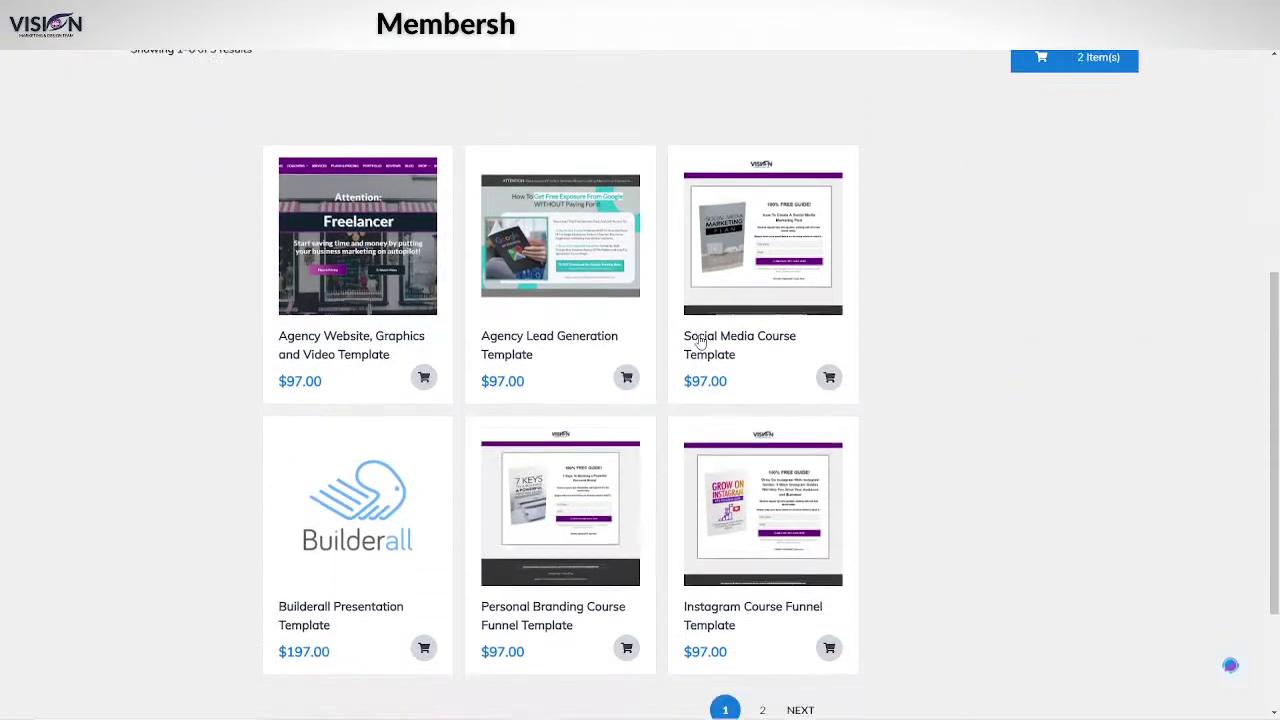
{"action": "left_click", "coordinate": [371, 515]}
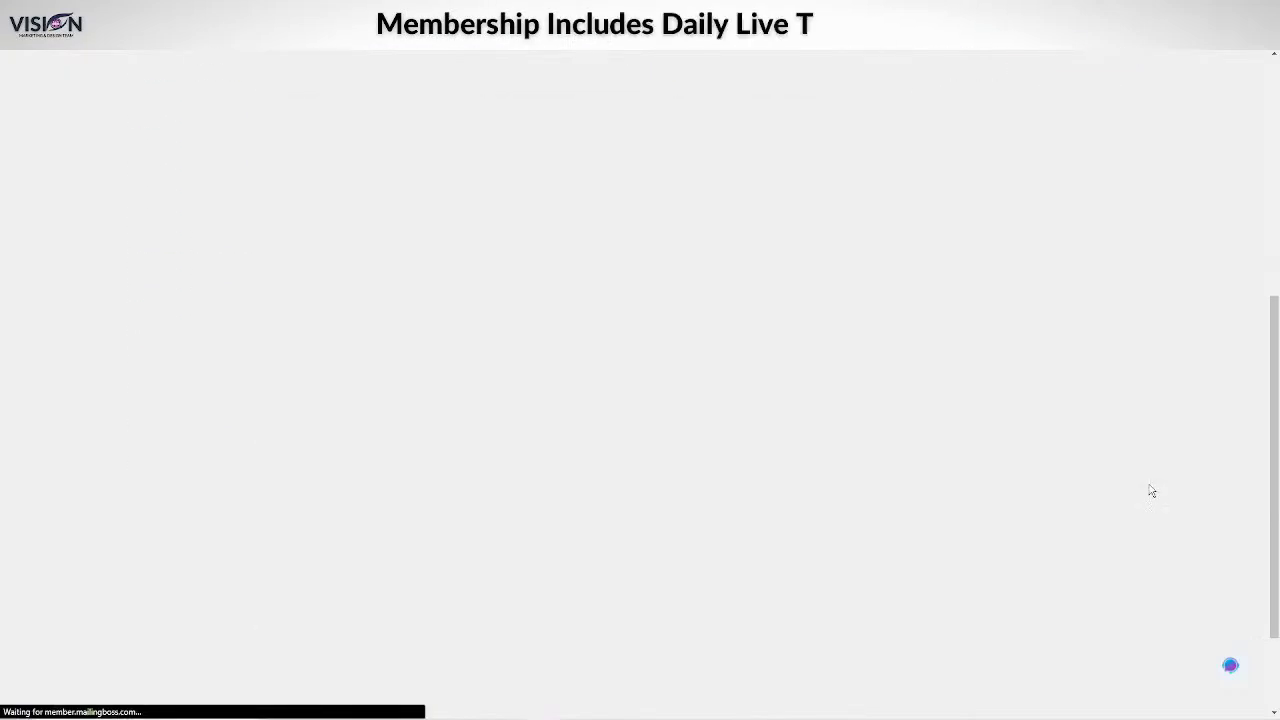
{"action": "scroll", "coordinate": [1177, 351], "scroll_direction": "up", "scroll_amount": 3}
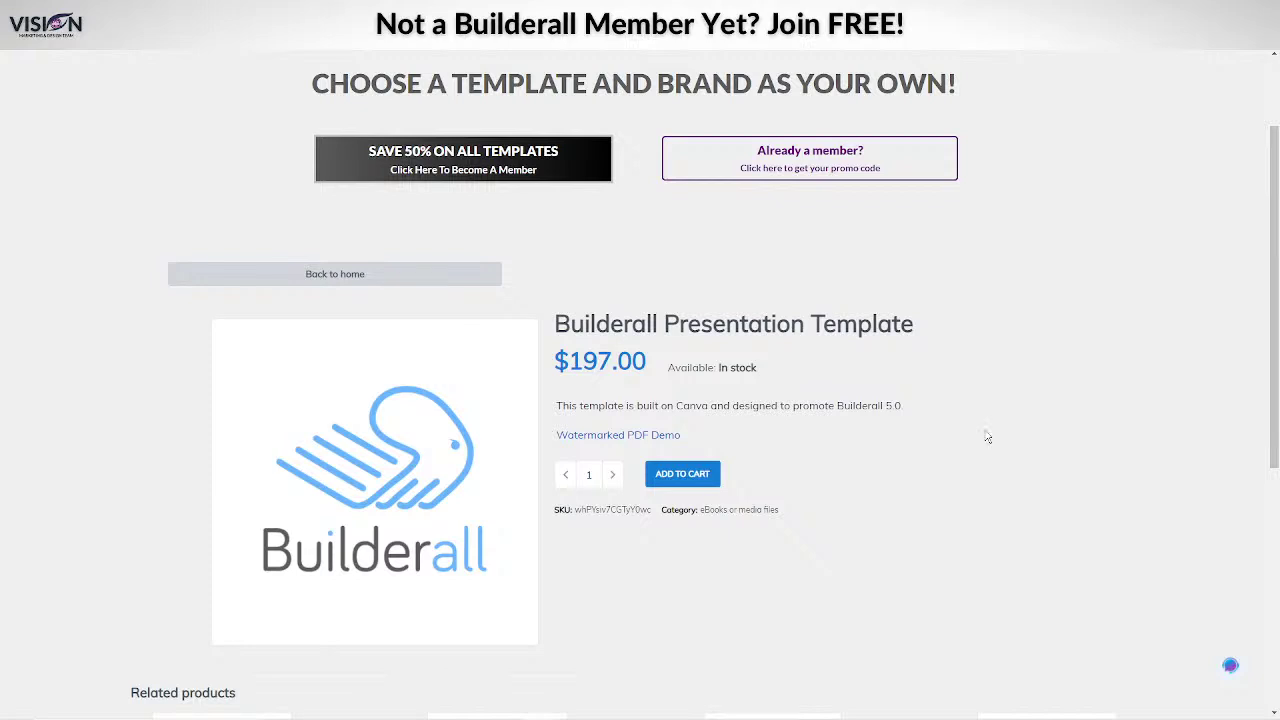
{"action": "scroll", "coordinate": [984, 471], "scroll_direction": "up", "scroll_amount": 2}
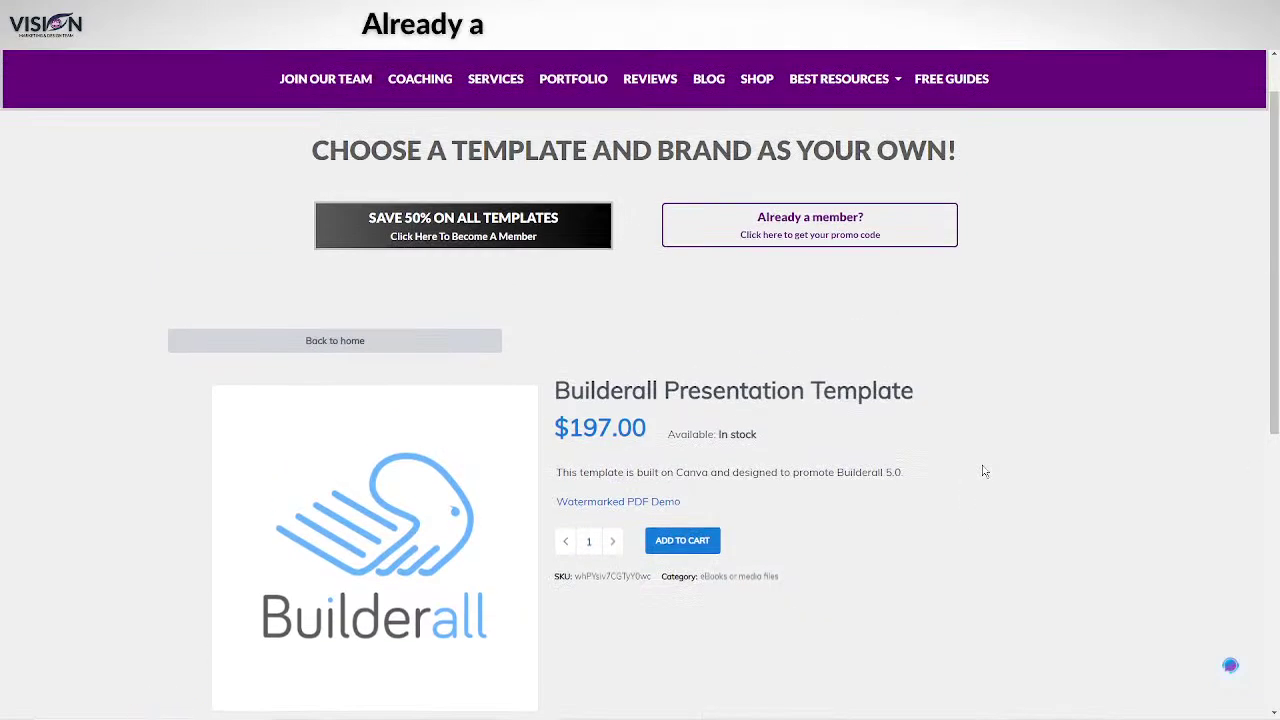